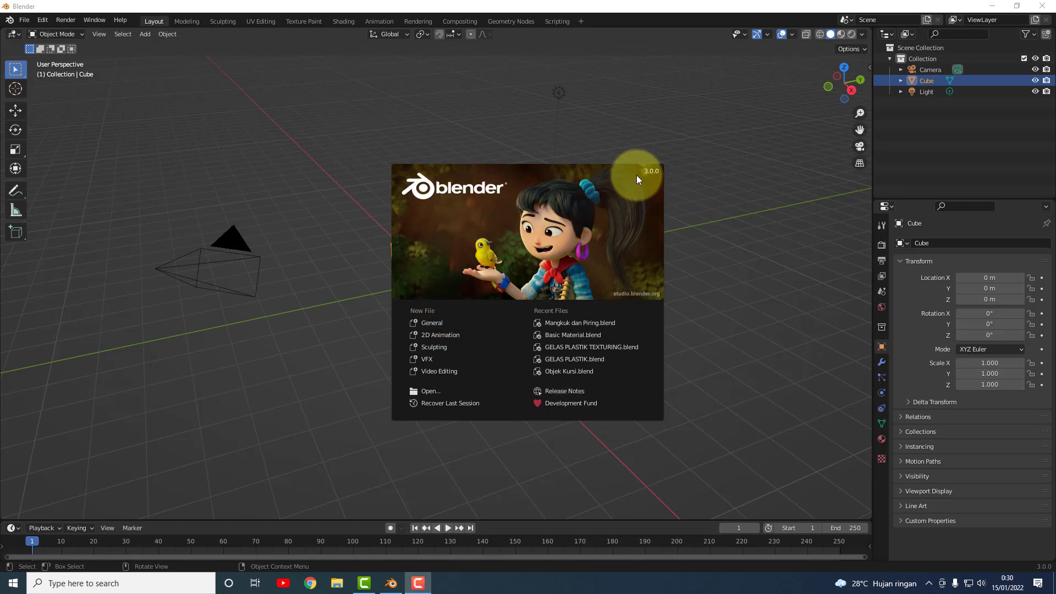
Start a new General file and enable the Screencast Keys display for the 3D viewport.
click(441, 323)
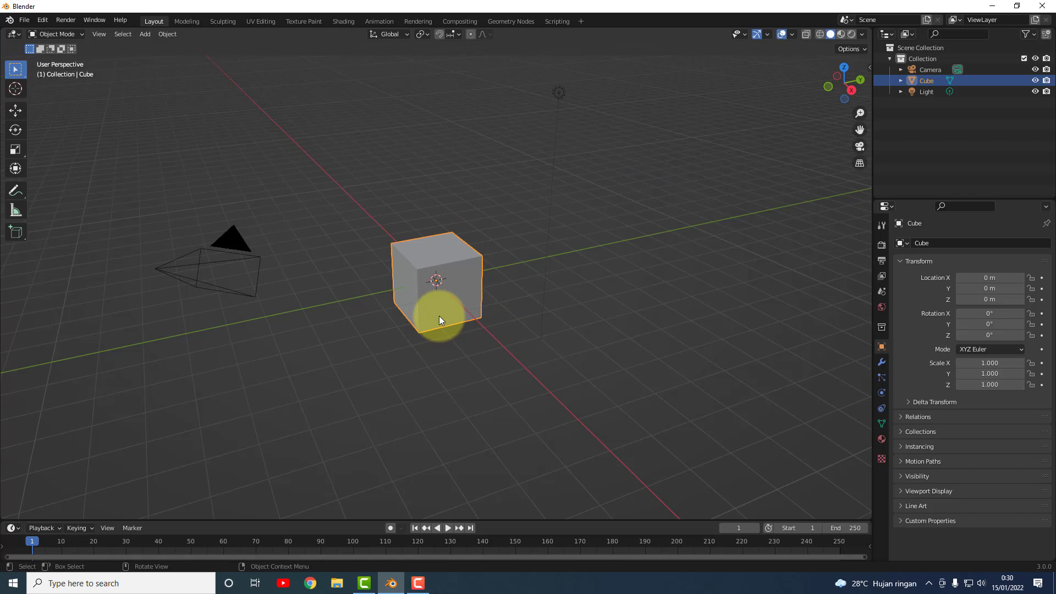
key(n)
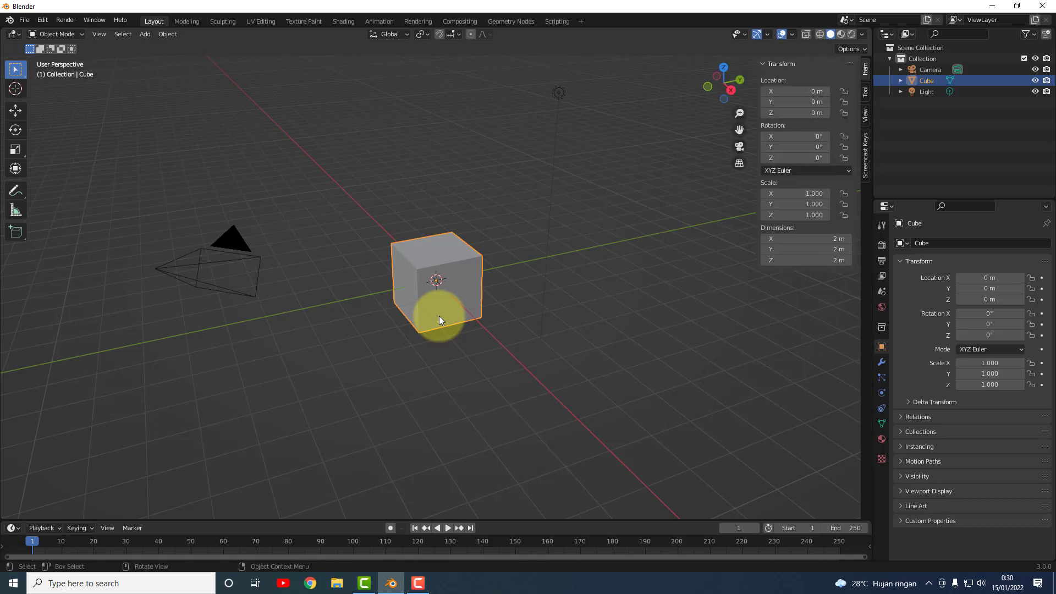
click(866, 145)
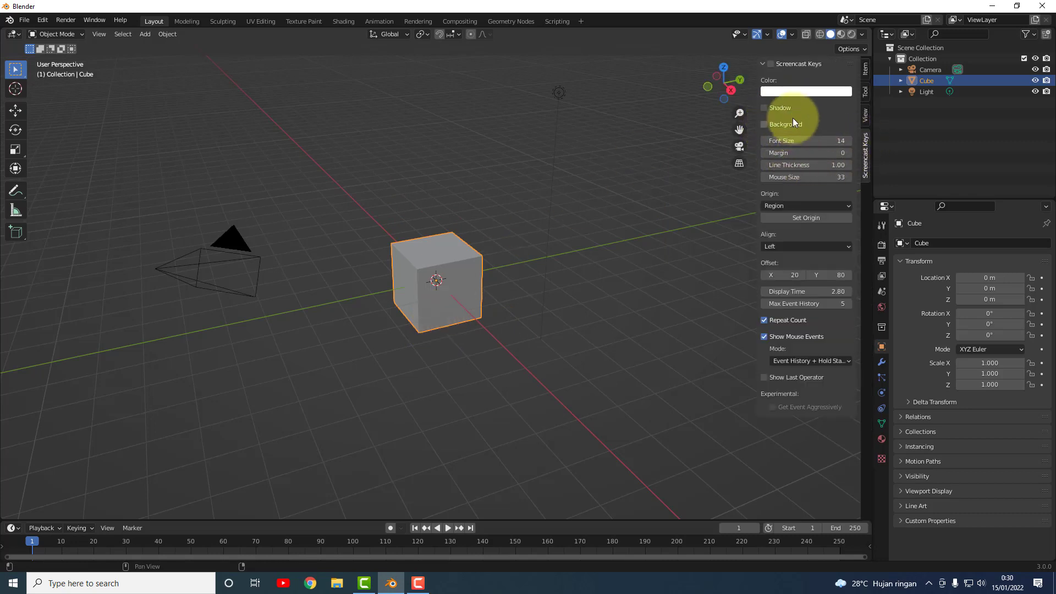
click(770, 64)
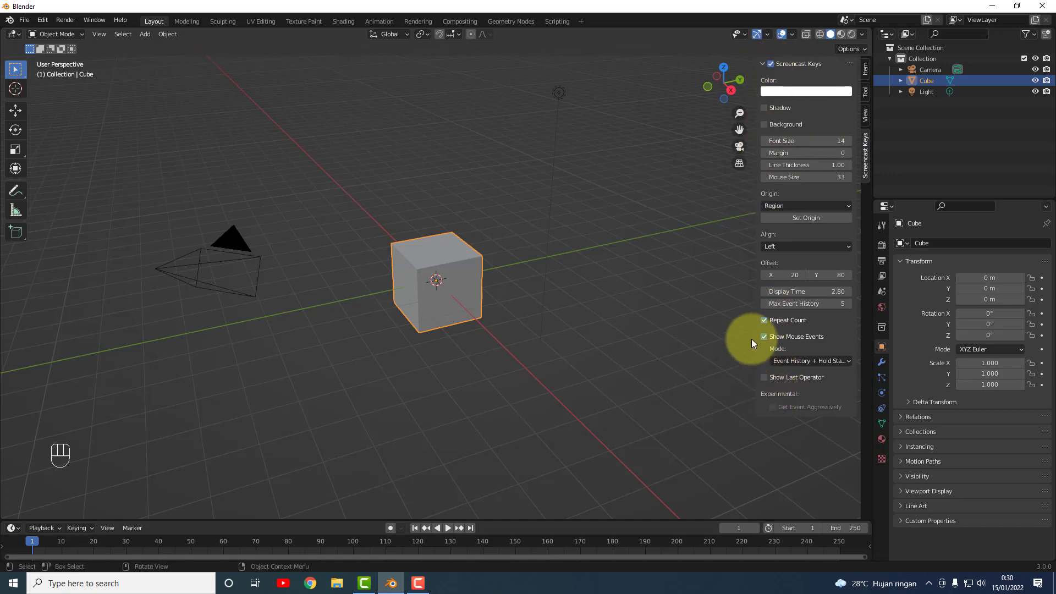
key(n)
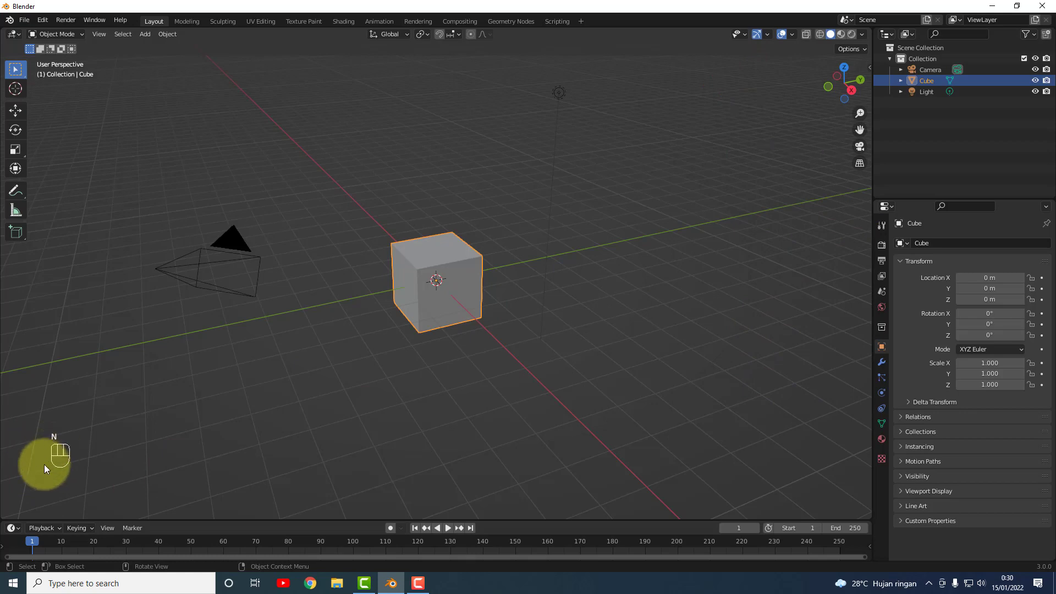
Delete the default cube from the scene.
middle_drag(506, 399, 464, 385)
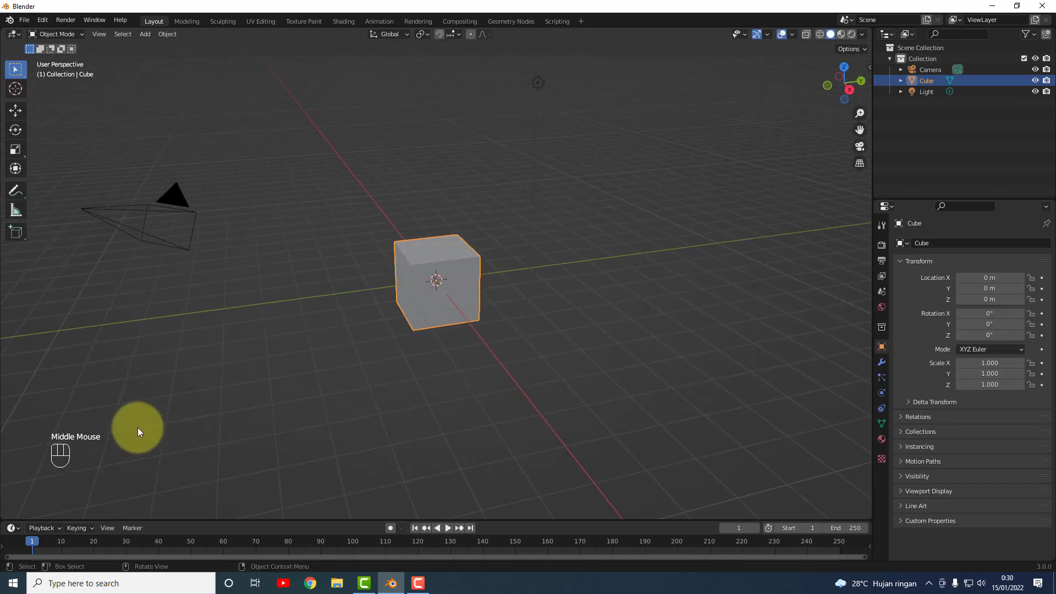
click(424, 349)
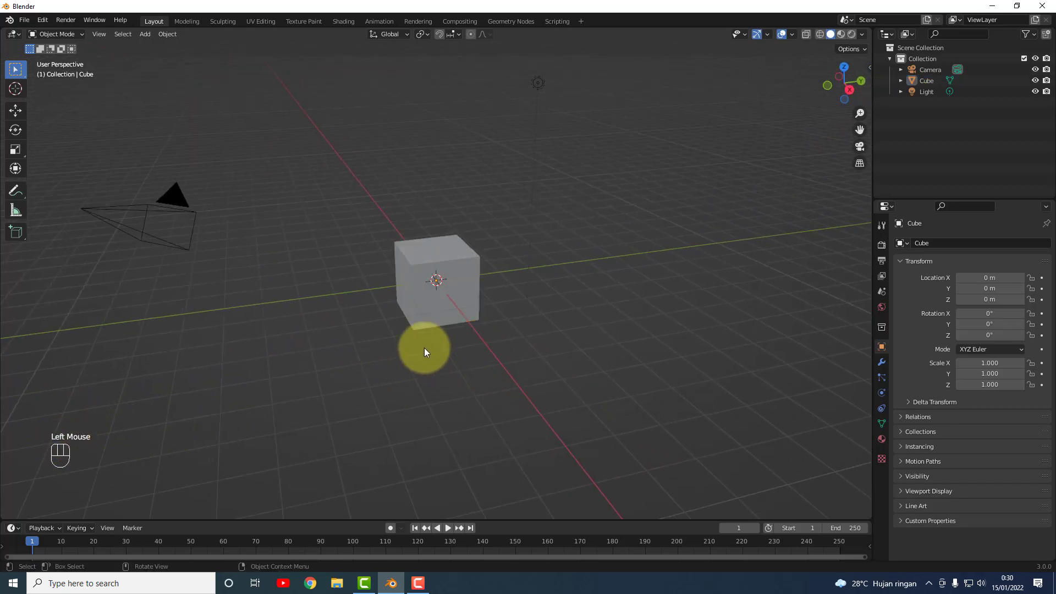
click(422, 329)
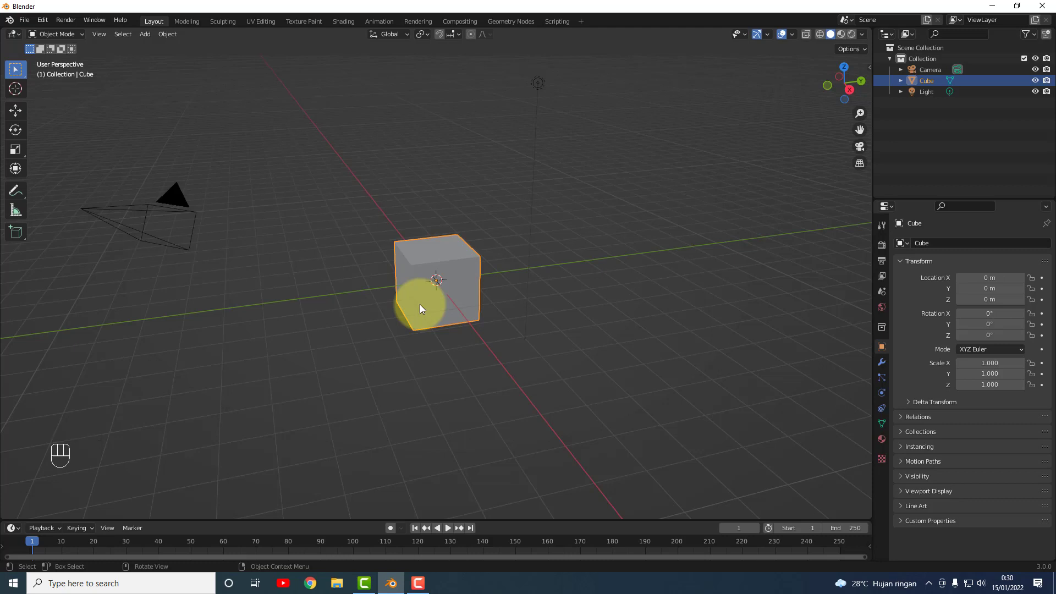
key(Delete)
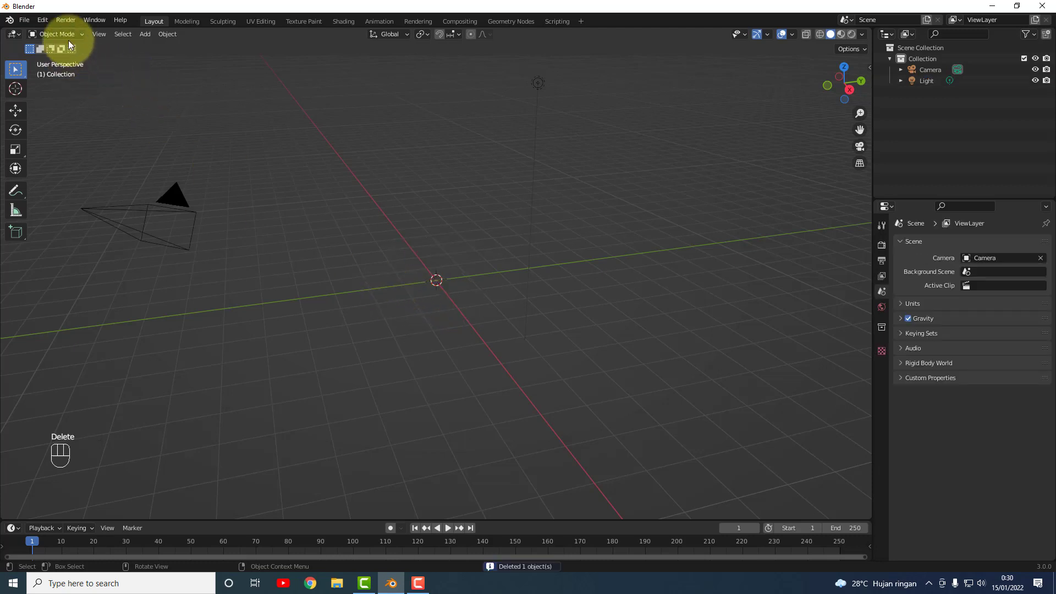
Add a cylinder mesh at the scene origin and set its vertices to 18.
click(65, 20)
click(94, 32)
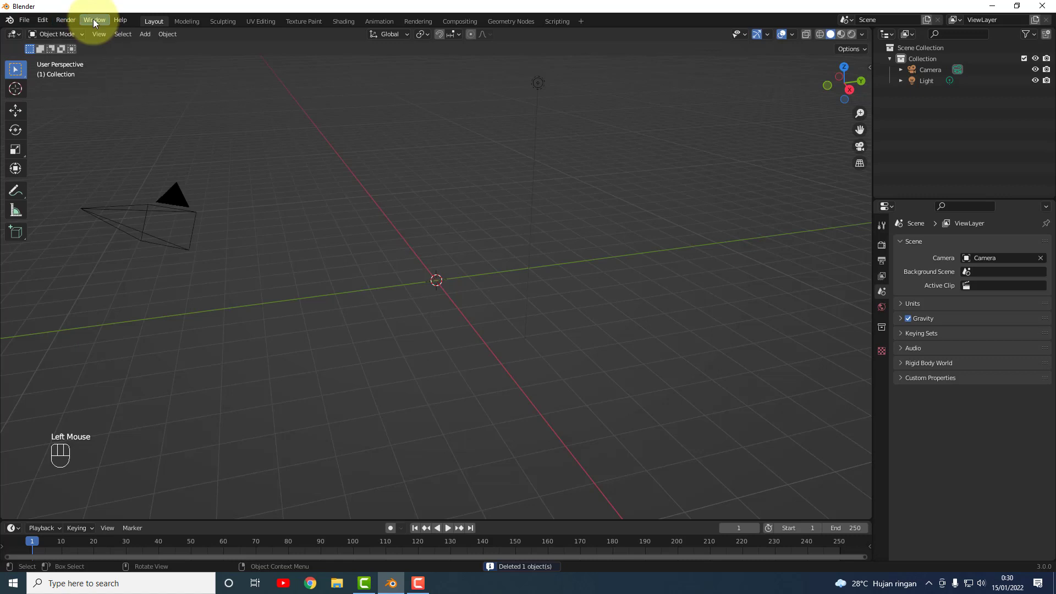
click(186, 77)
click(145, 34)
mouse_move(165, 46)
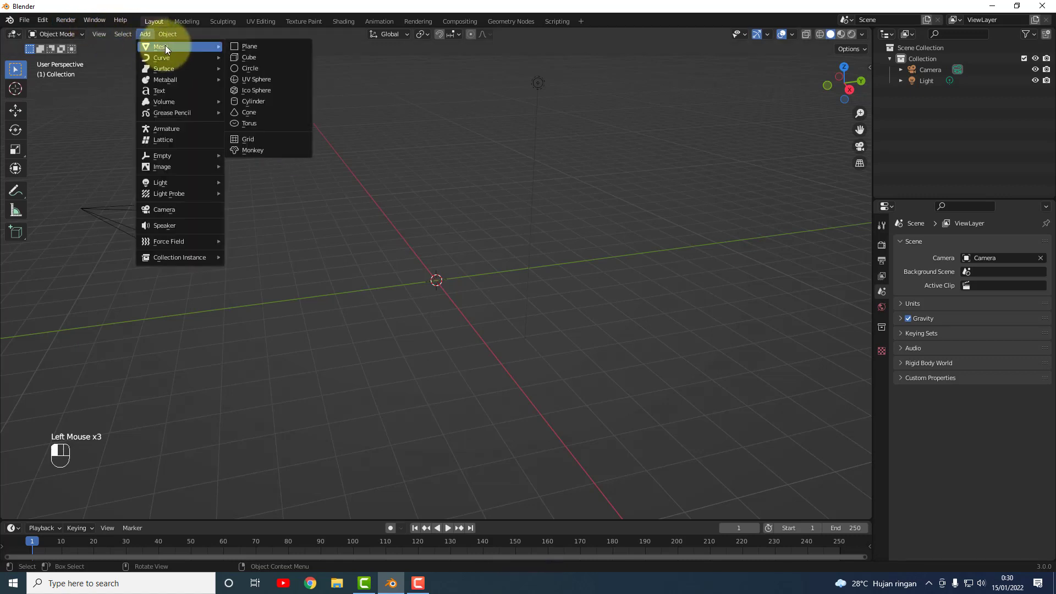
click(261, 102)
middle_drag(437, 314, 410, 301)
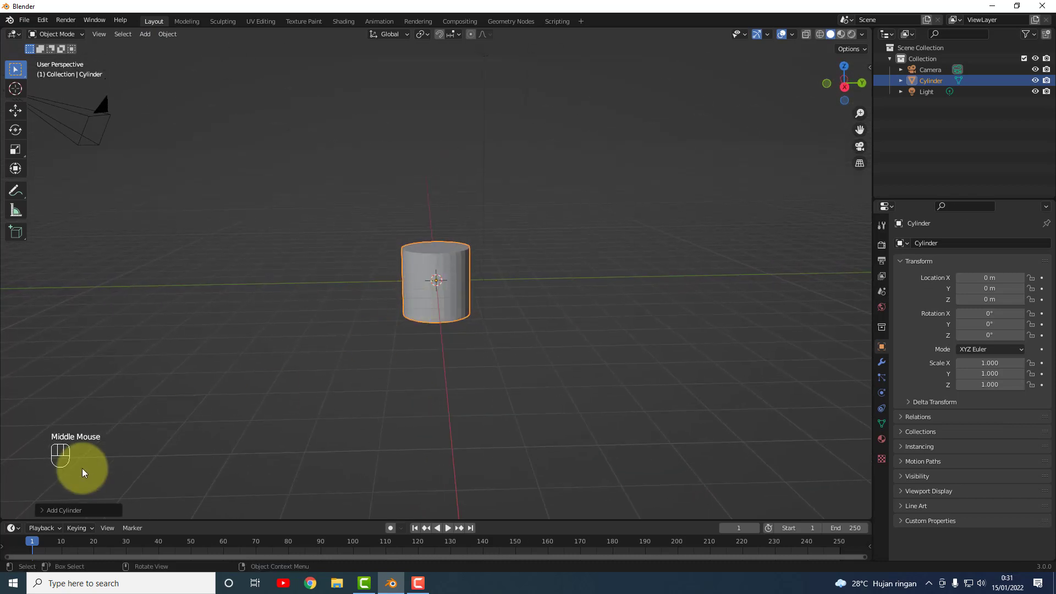
click(53, 509)
click(147, 379)
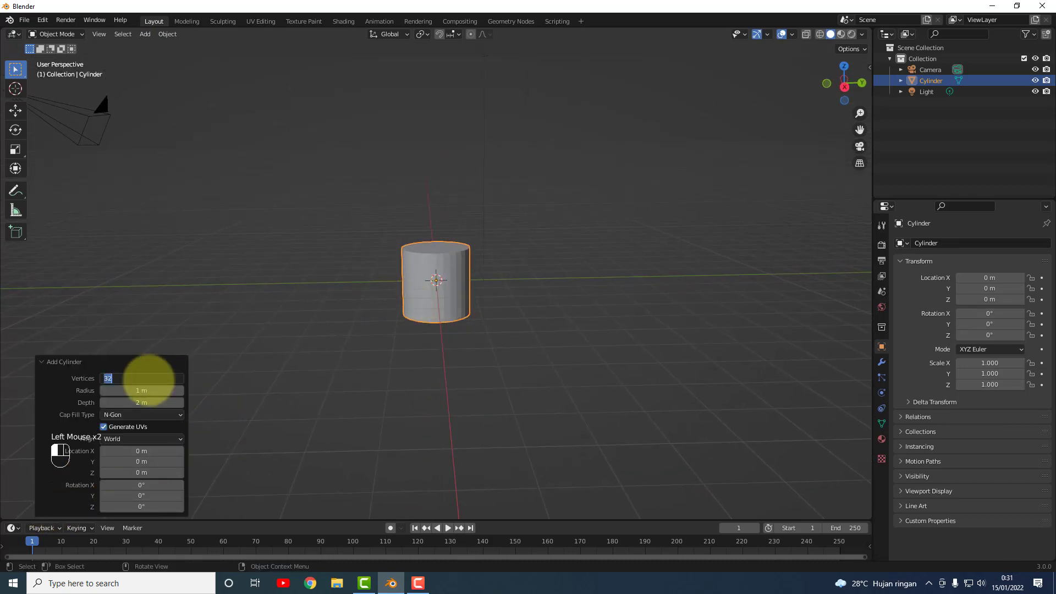
text(18)
key(Return)
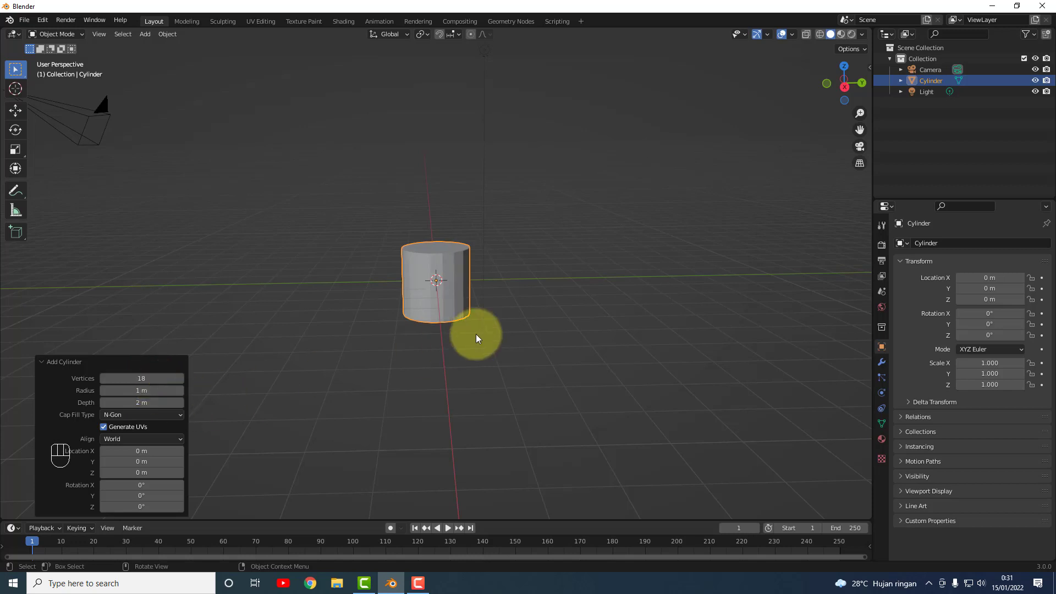
In Edit Mode, lower the cylinder's top ring of vertices along Z to flatten it into a short disc.
click(392, 350)
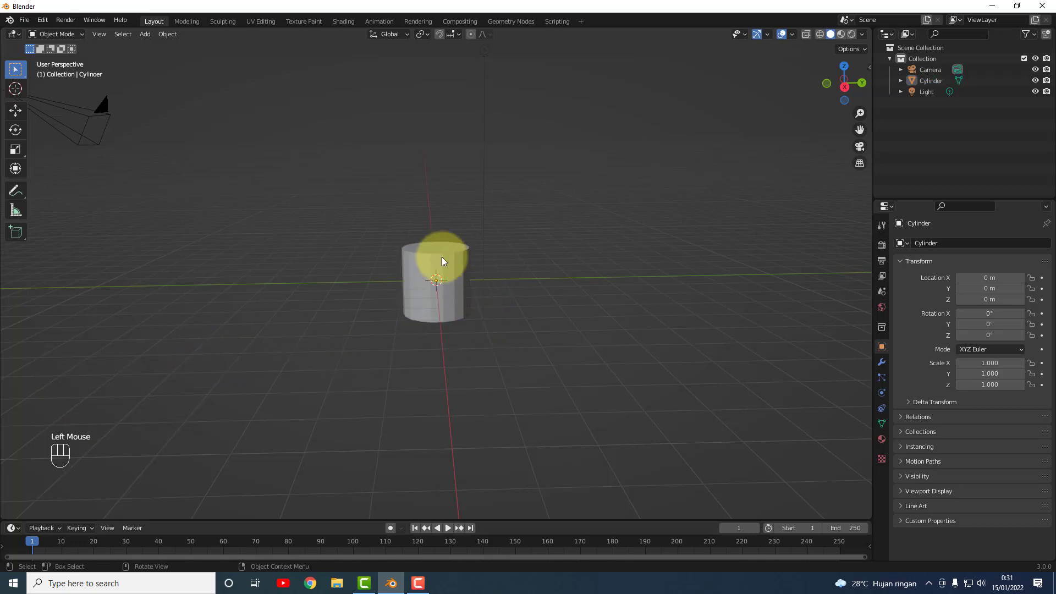
click(417, 265)
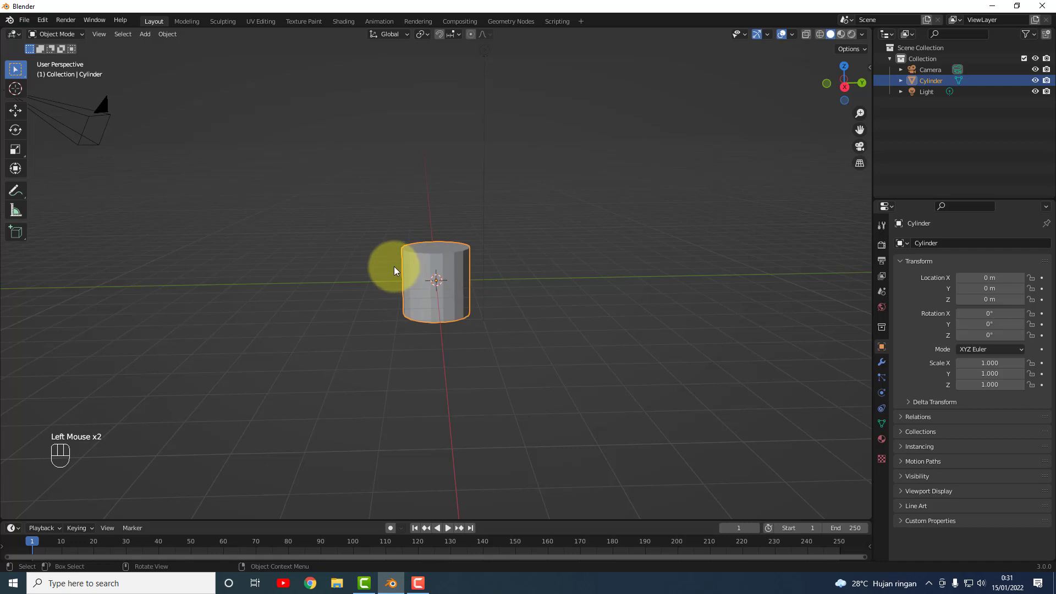
click(83, 35)
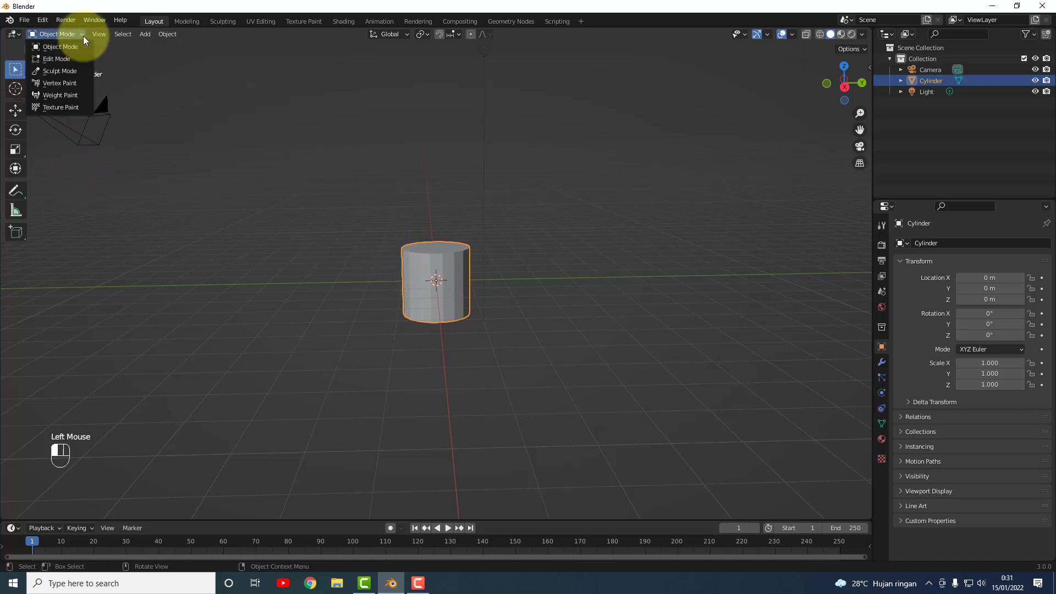
click(58, 59)
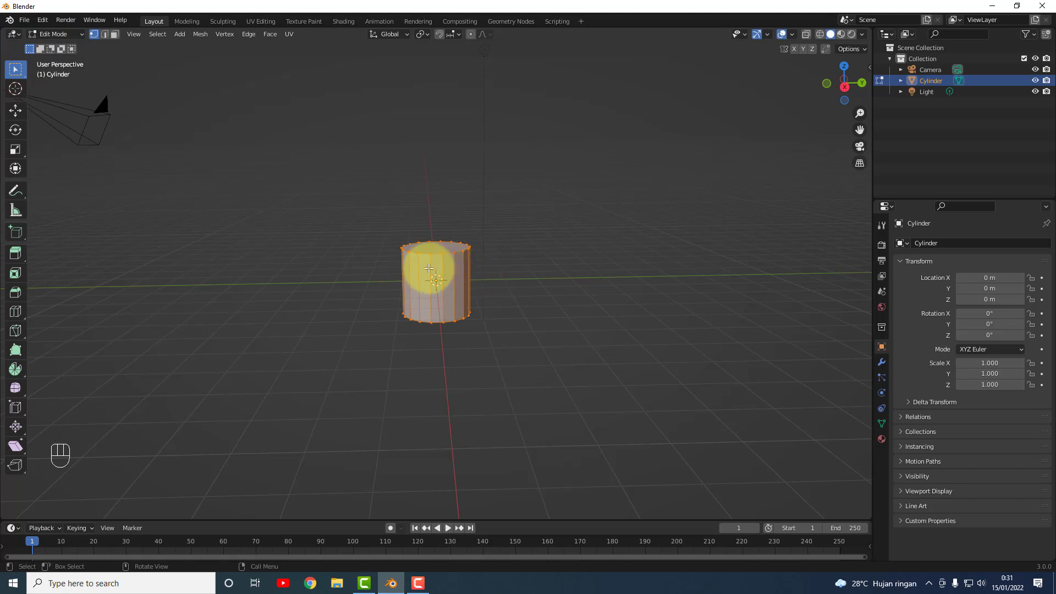
drag(383, 200, 495, 264)
middle_drag(492, 265, 473, 287)
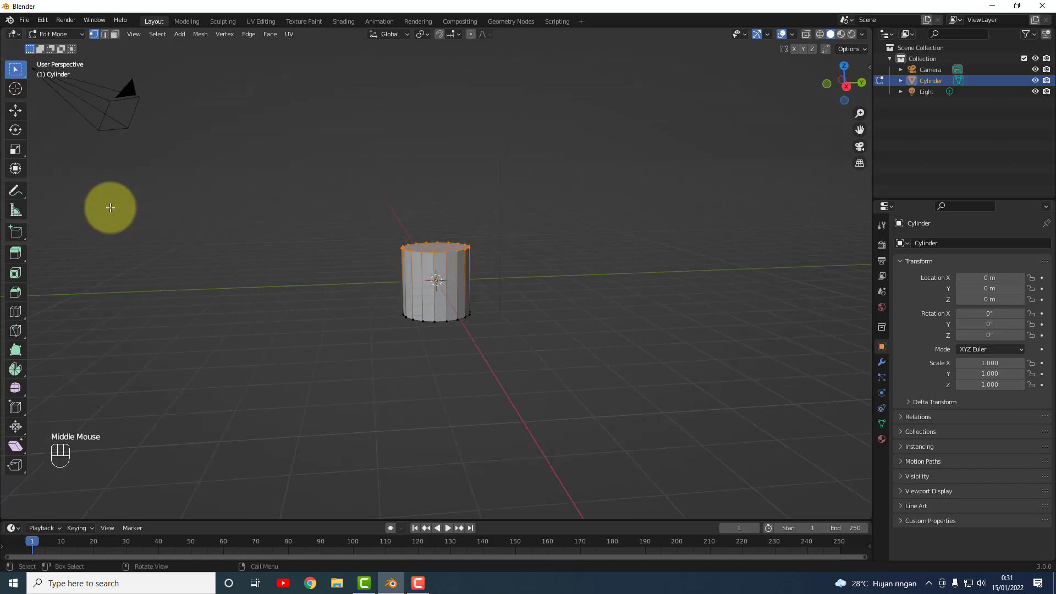
click(16, 111)
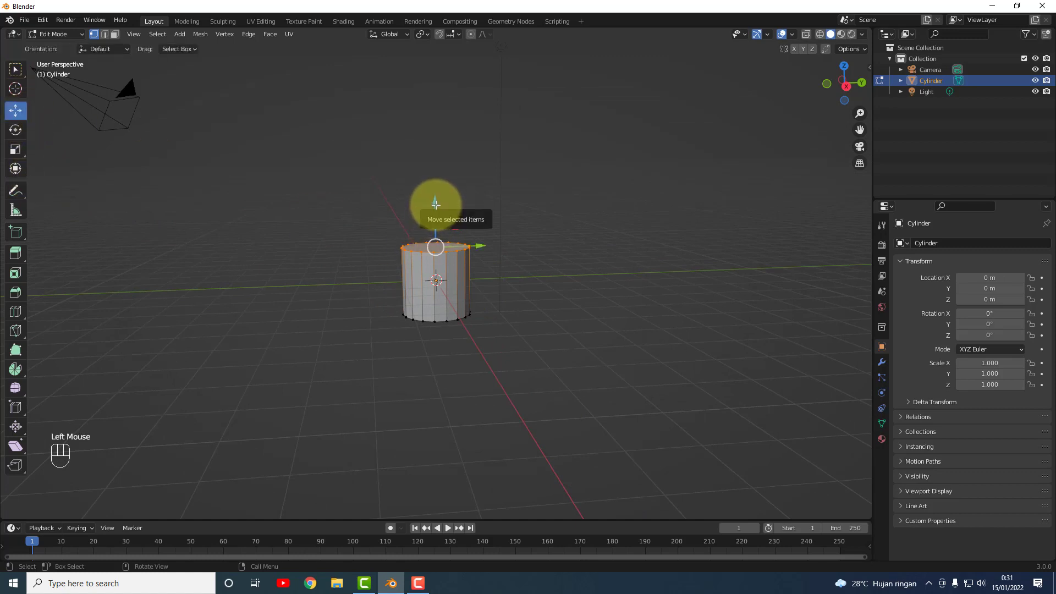
drag(434, 207, 437, 258)
click(506, 245)
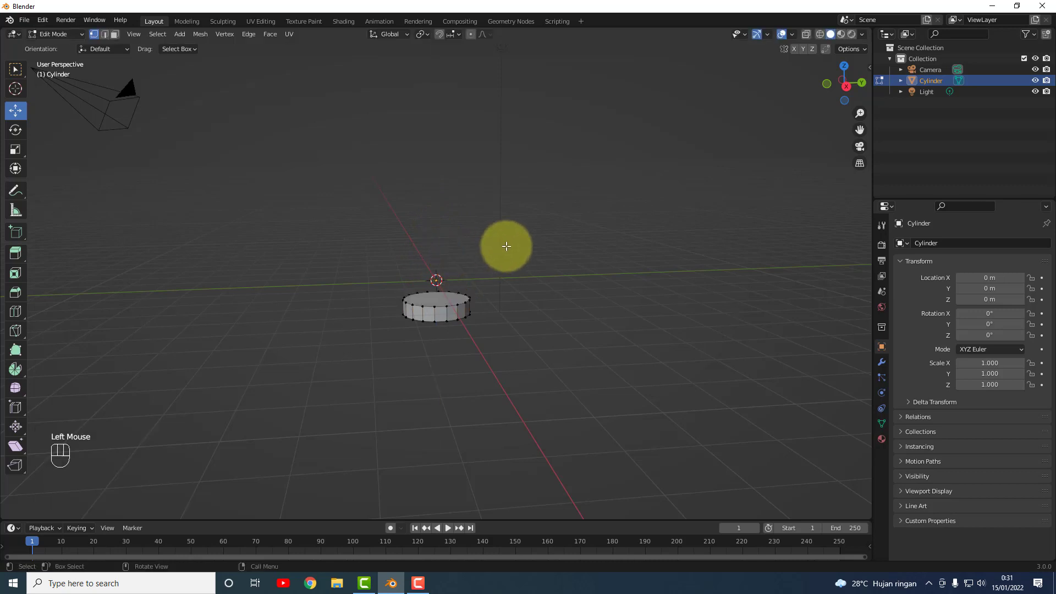
In Object Mode, raise the disc about 1.07 m along Z and shift it along Y to about -3.86 m.
key(Tab)
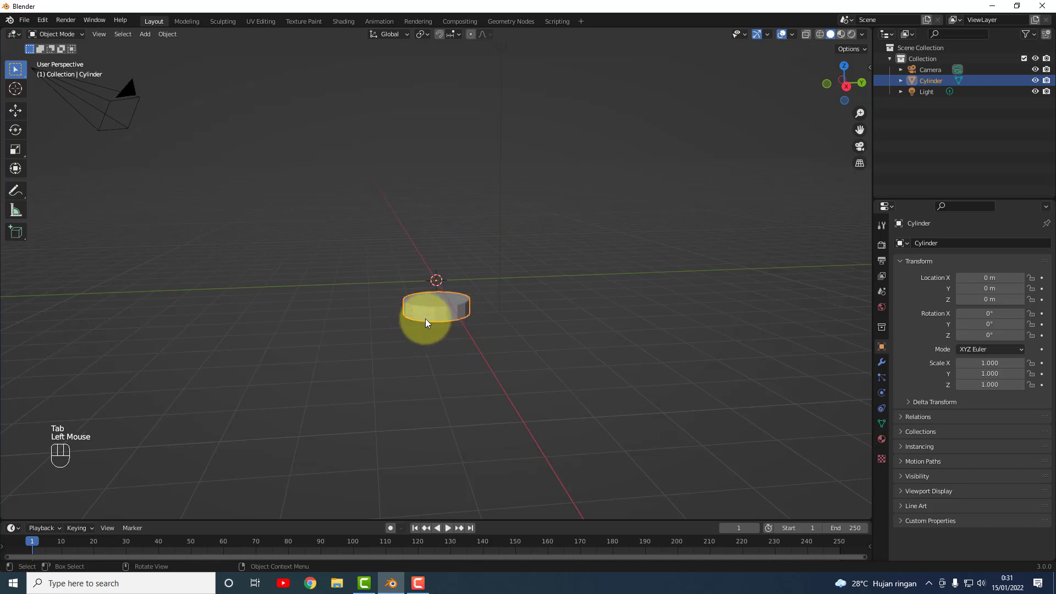
click(16, 110)
drag(434, 269, 438, 192)
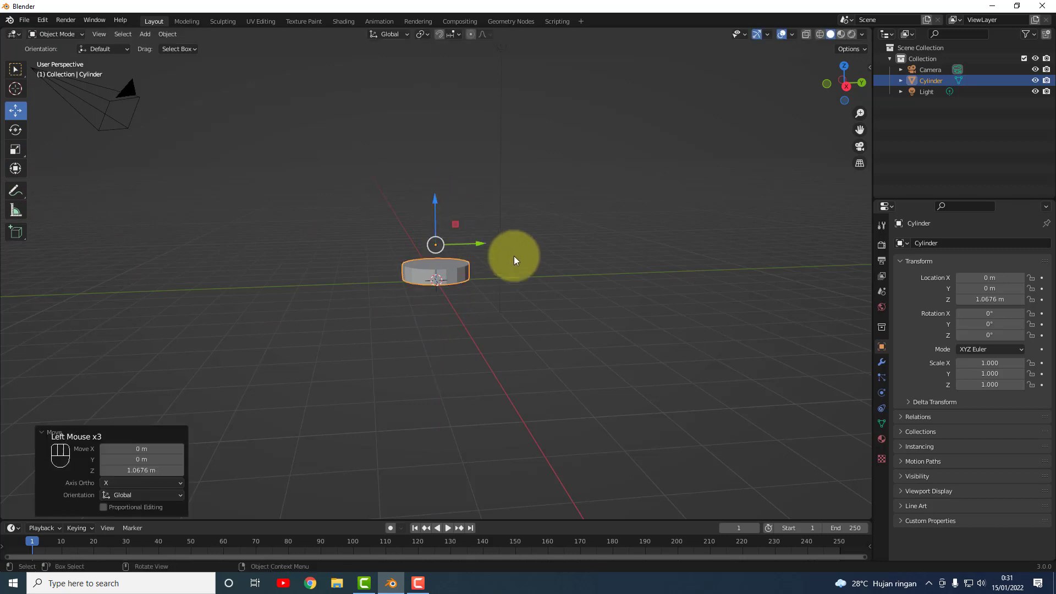
drag(484, 247, 382, 249)
key(ctrl+z)
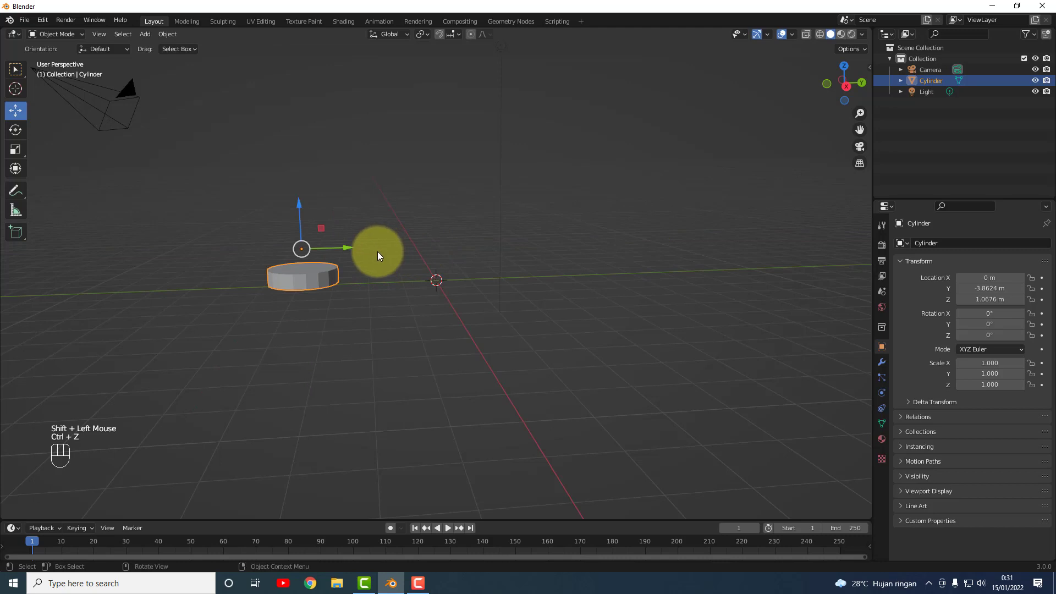
Paste two copies of the disc and space them out along the Y axis, placing the middle one at Y about 0.11 m.
key(ctrl+c)
key(ctrl+v)
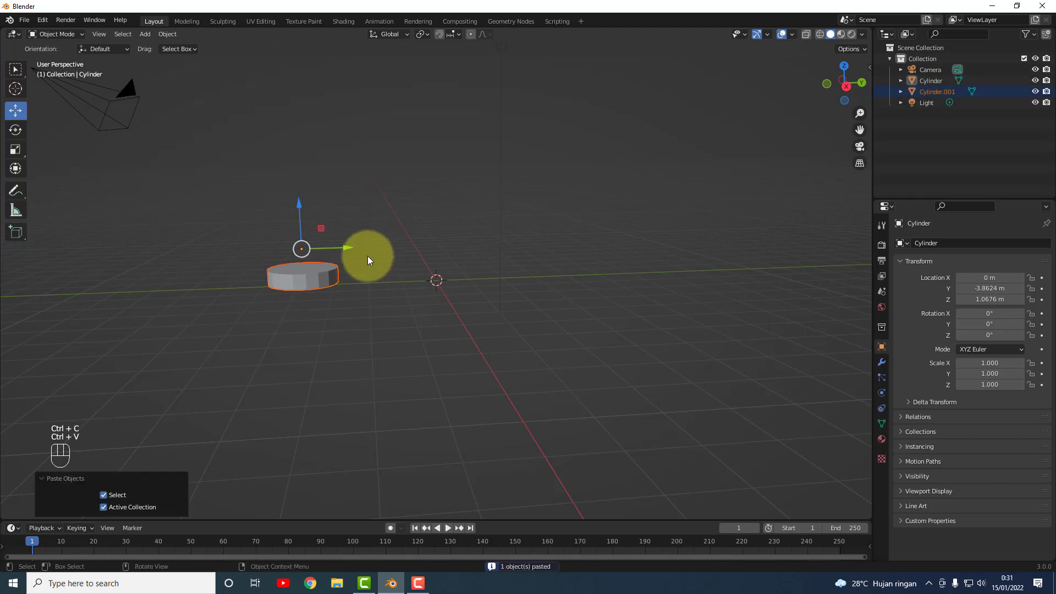
drag(349, 247, 625, 246)
key(ctrl+v)
click(454, 271)
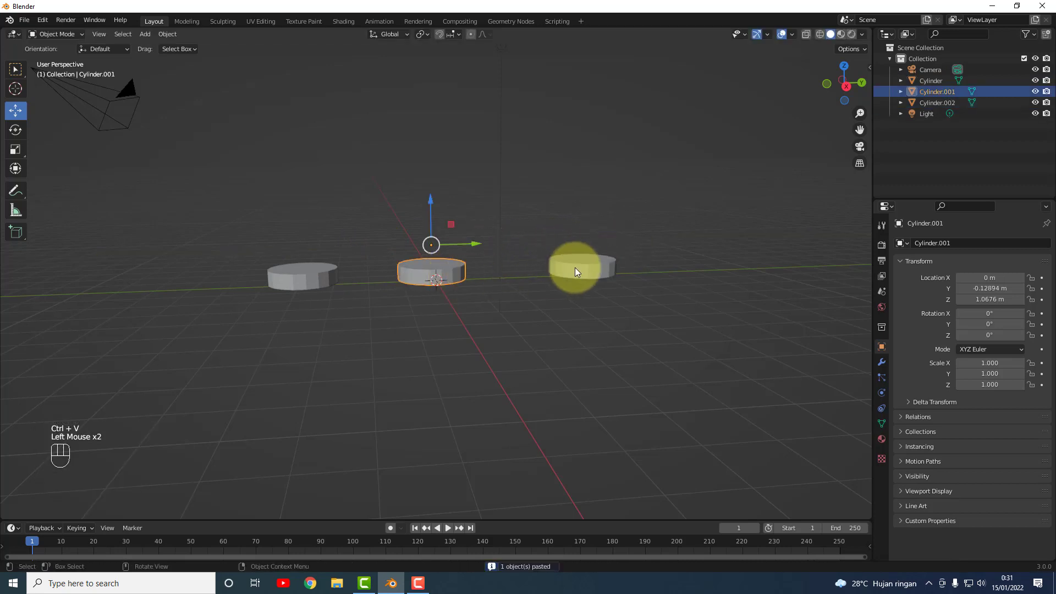
drag(470, 242, 478, 242)
click(571, 298)
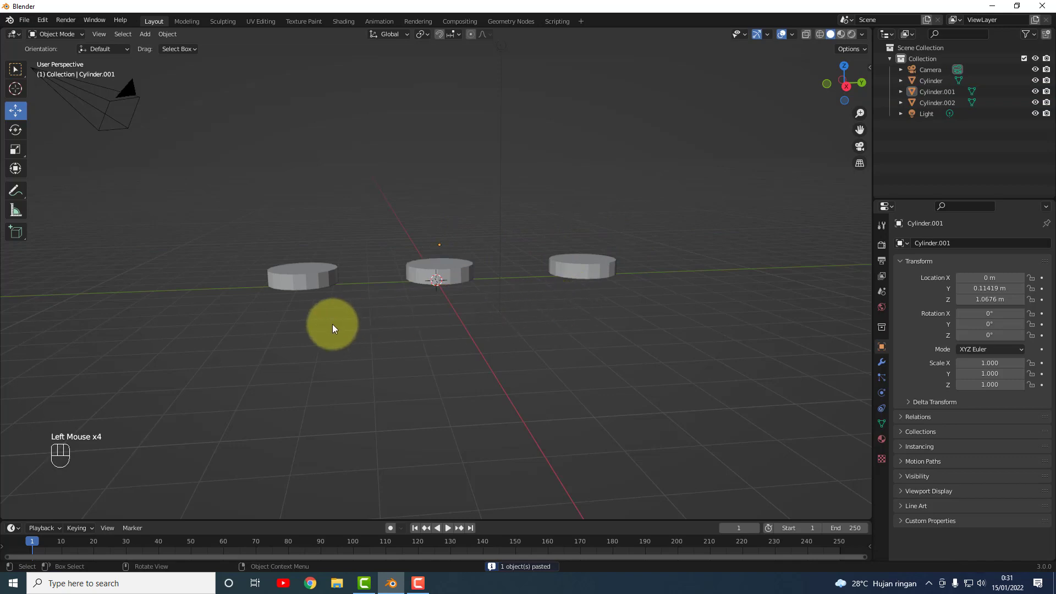
Move the original disc farther from the middle one along Y, to about -5.22 m.
mouse_move(385, 328)
middle_down()
mouse_move(412, 389)
mouse_move(477, 311)
mouse_move(381, 318)
mouse_move(368, 329)
mouse_move(394, 333)
middle_up()
click(309, 292)
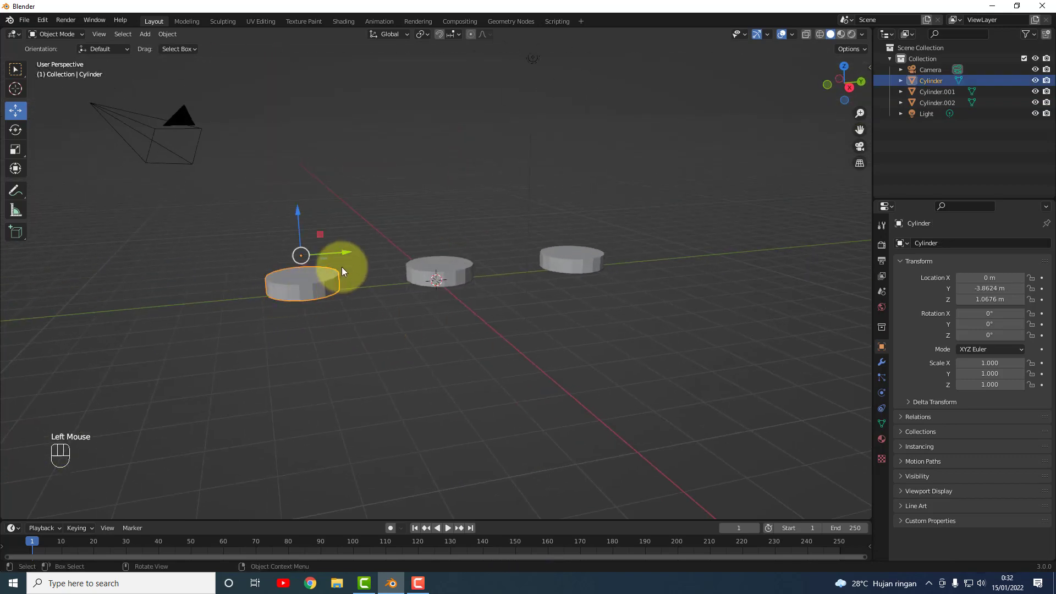
drag(344, 255, 297, 261)
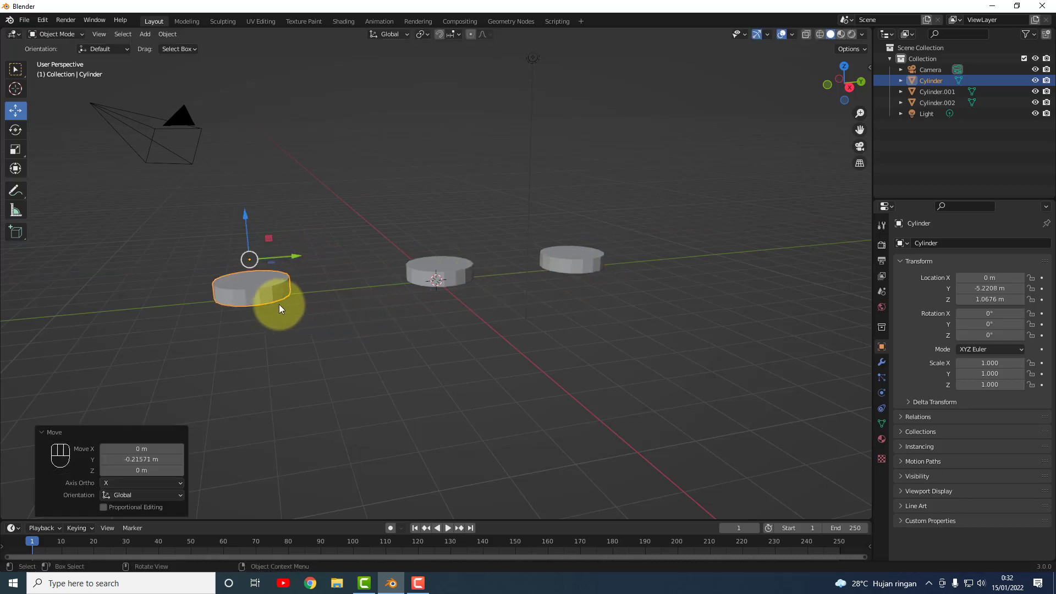
In Edit Mode, add one horizontal loop cut around the middle of the original disc's side.
middle_drag(279, 304, 328, 335)
scroll(328, 335, up, 2)
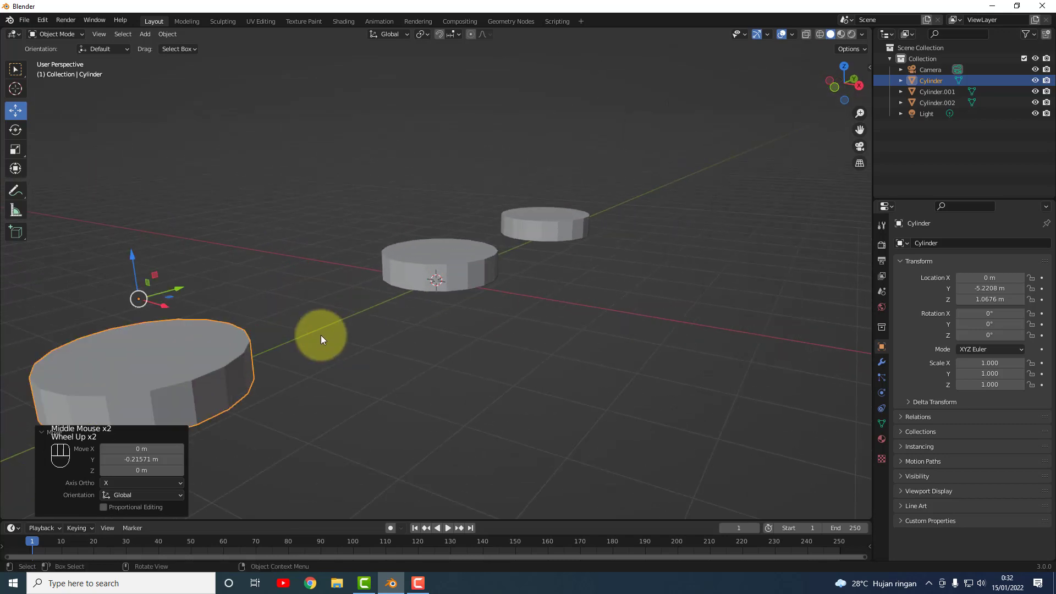
middle_drag(413, 346, 374, 353)
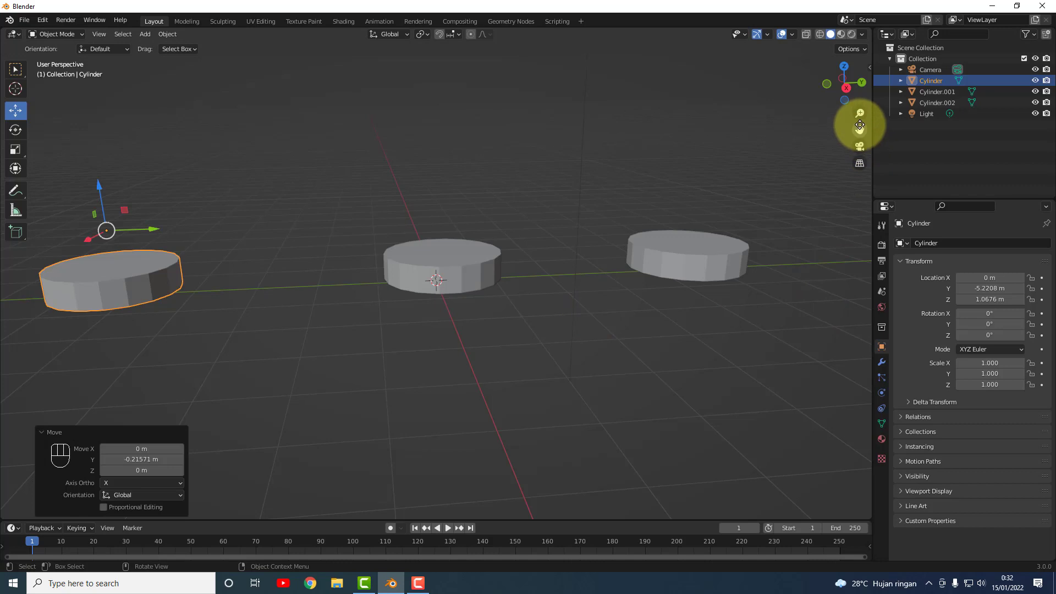
drag(860, 125, 588, 212)
click(298, 403)
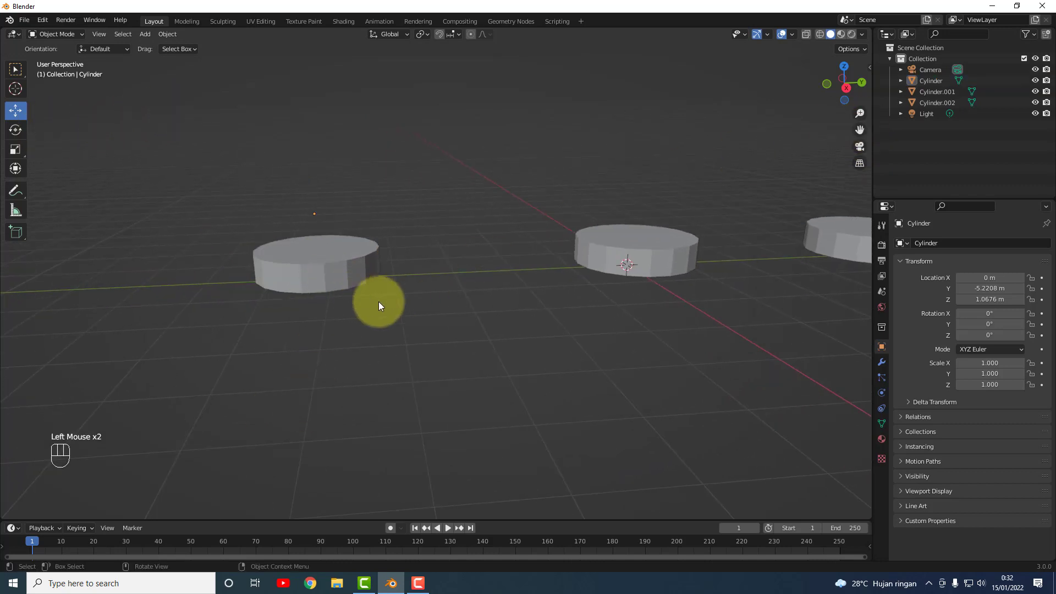
click(321, 276)
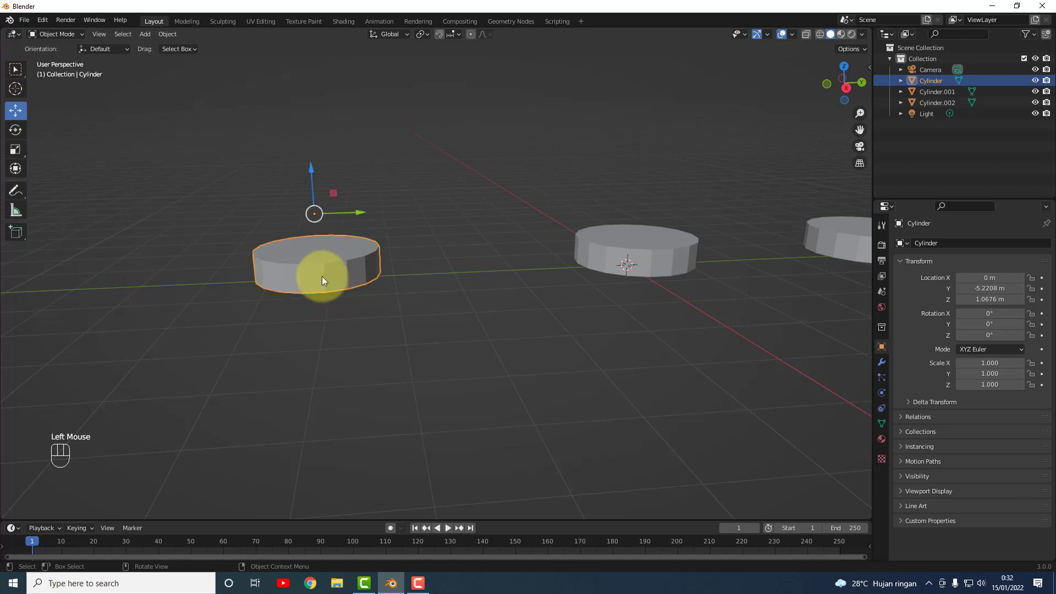
key(Tab)
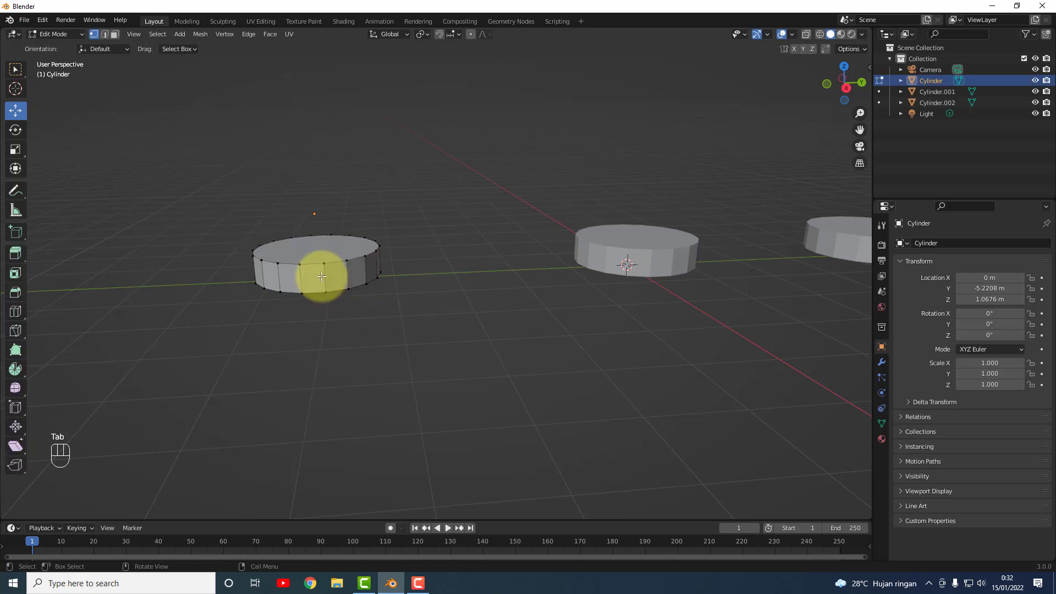
key(ctrl+r)
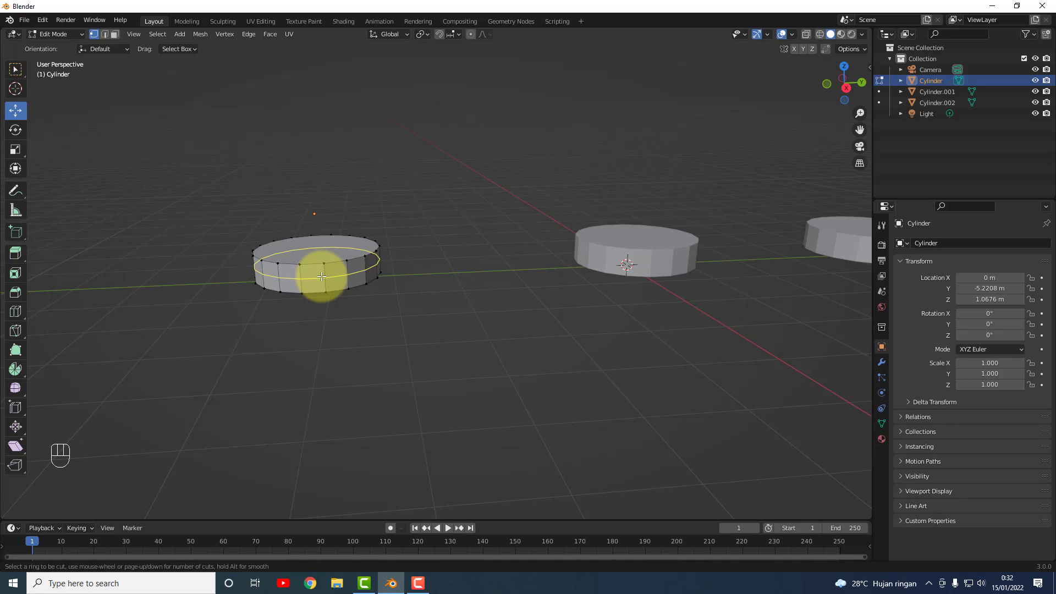
click(322, 276)
click(320, 276)
click(440, 287)
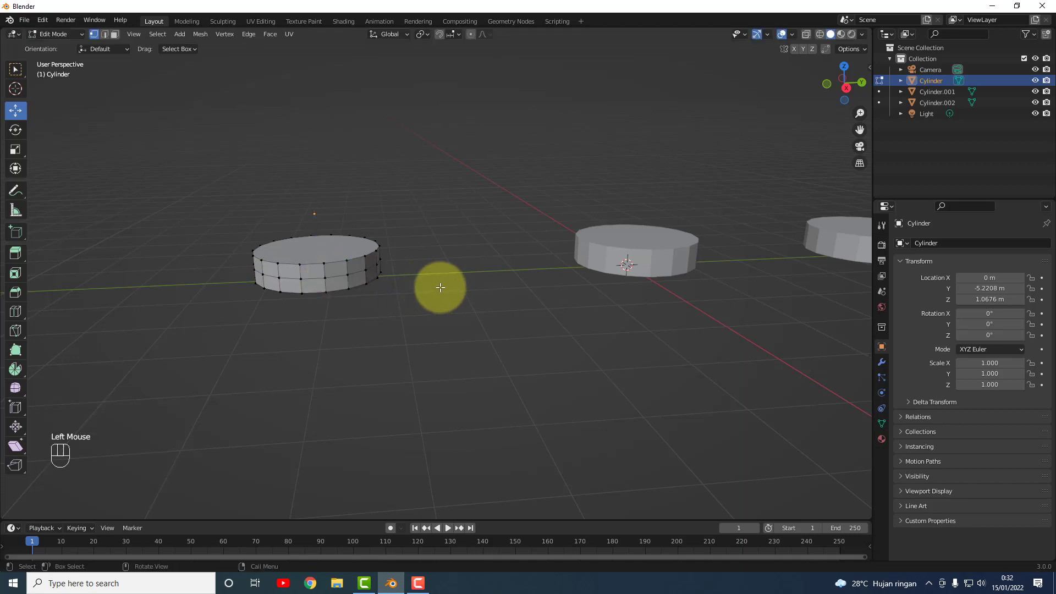
Split the 3D viewport vertically into two areas, and divide one half horizontally to get three views of the disc.
middle_drag(349, 313, 342, 335)
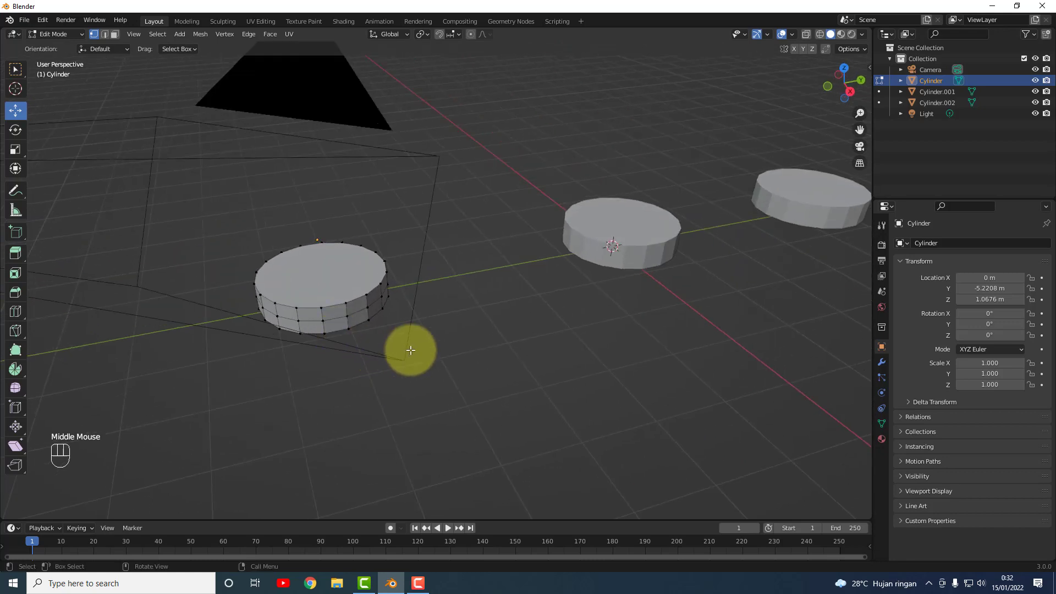
middle_drag(410, 349, 370, 341)
scroll(325, 295, up, 2)
middle_drag(325, 294, 352, 309)
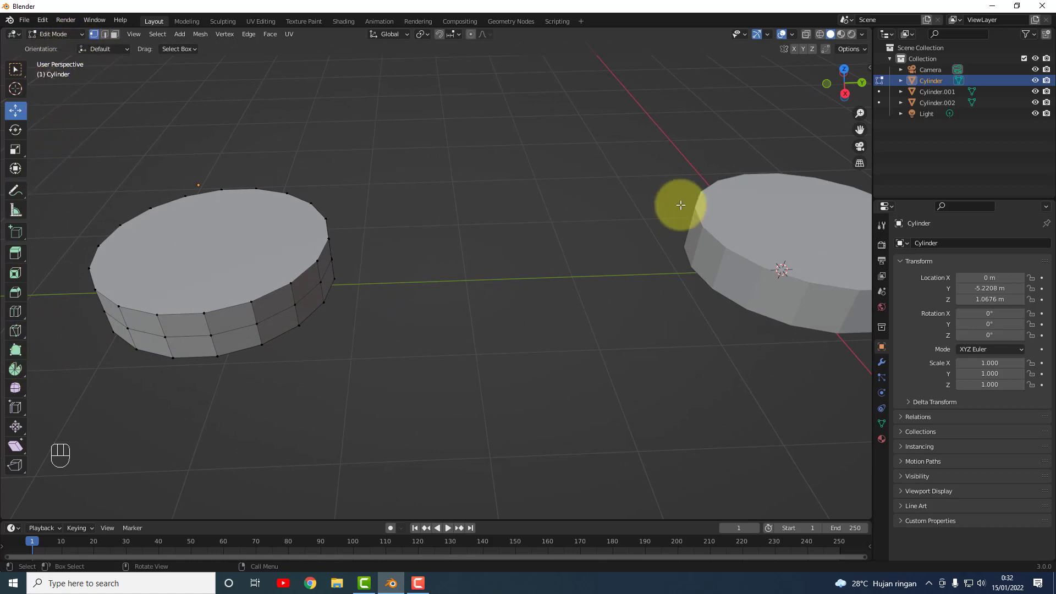
click(490, 246)
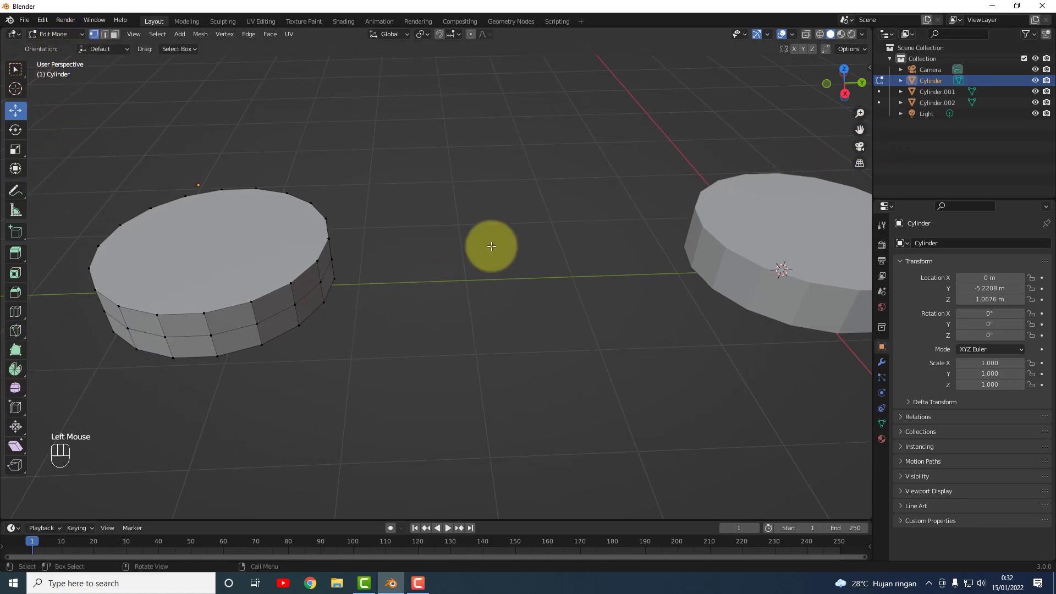
drag(860, 130, 114, 104)
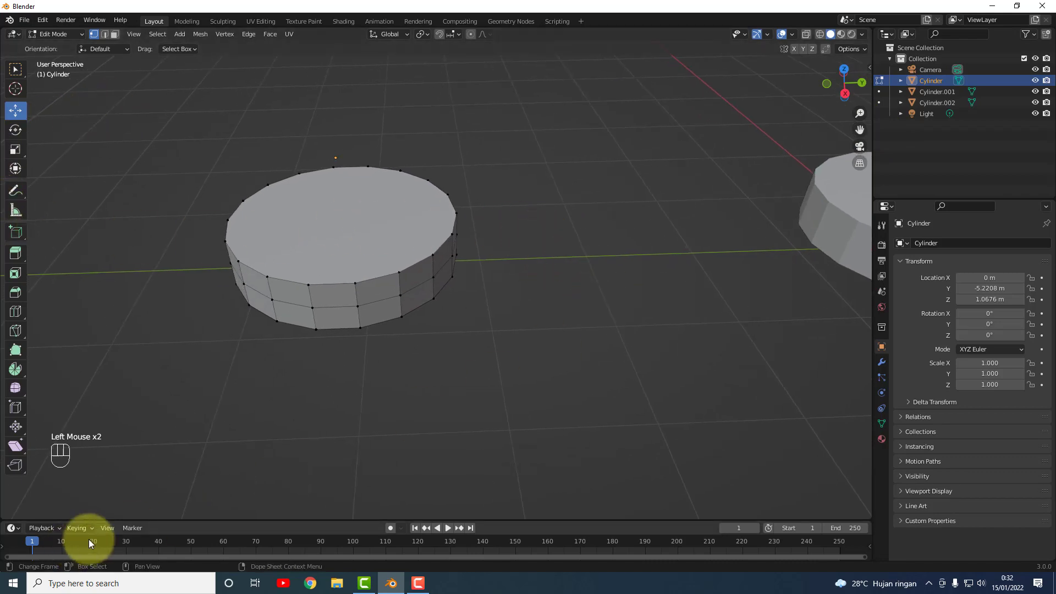
drag(1, 517, 453, 407)
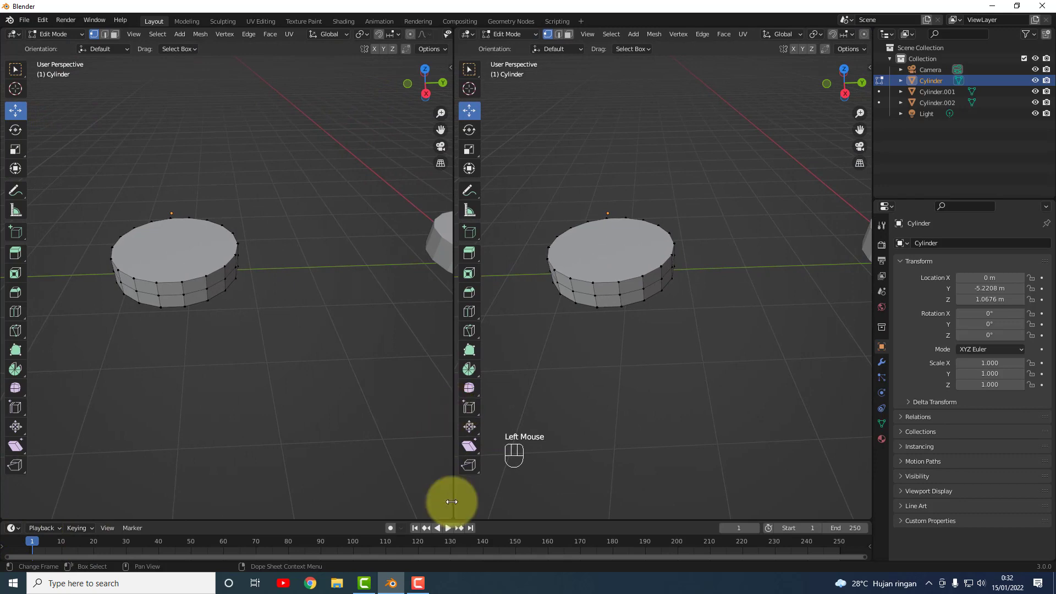
drag(452, 518, 416, 284)
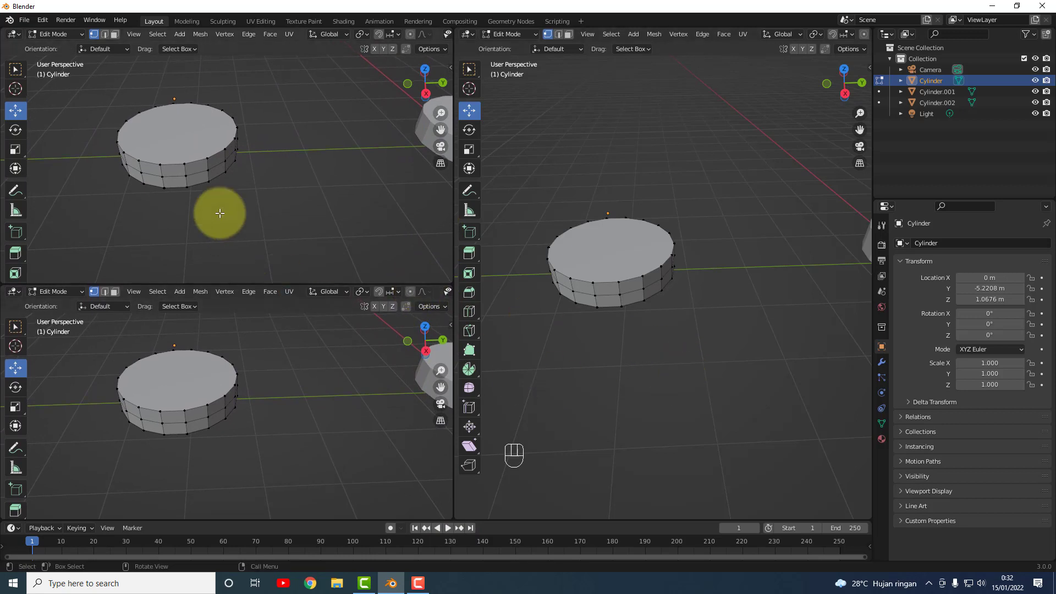
Set the two smaller viewports to Left and Right orthographic views, each framed closely on the disc.
key(grave)
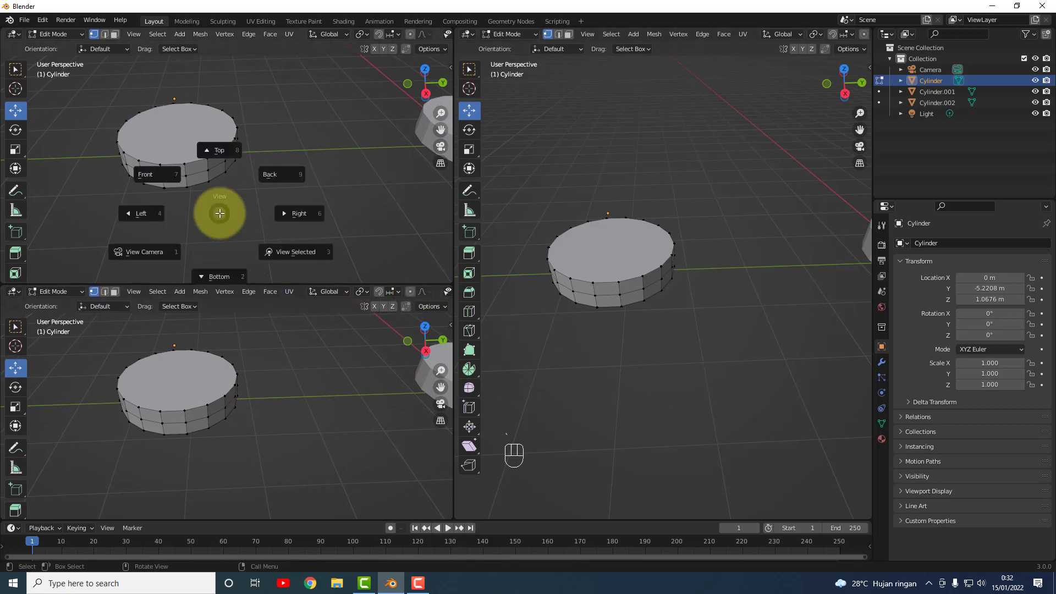
click(153, 213)
key(grave)
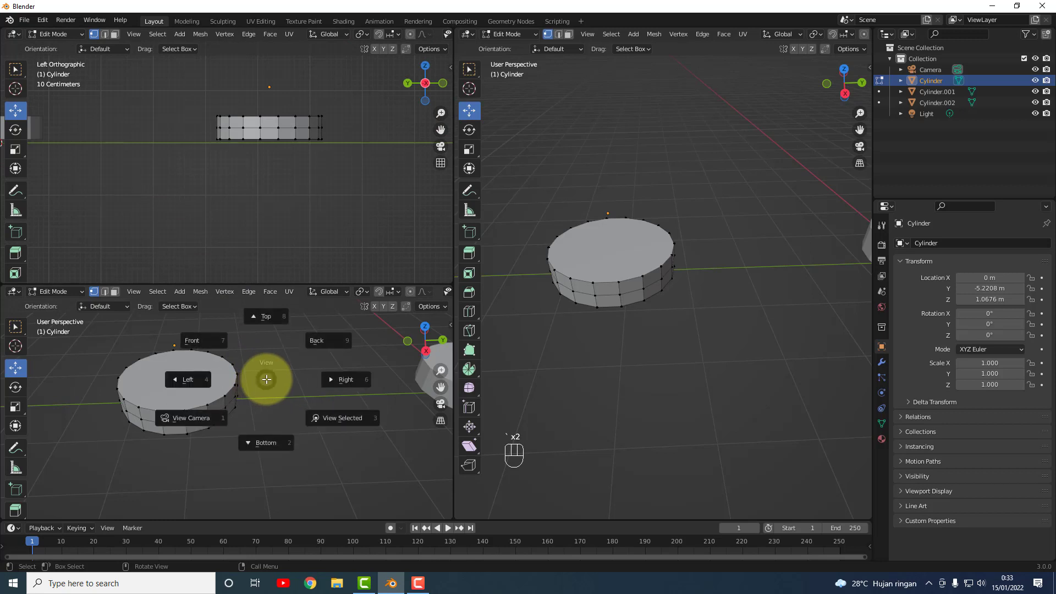
click(364, 382)
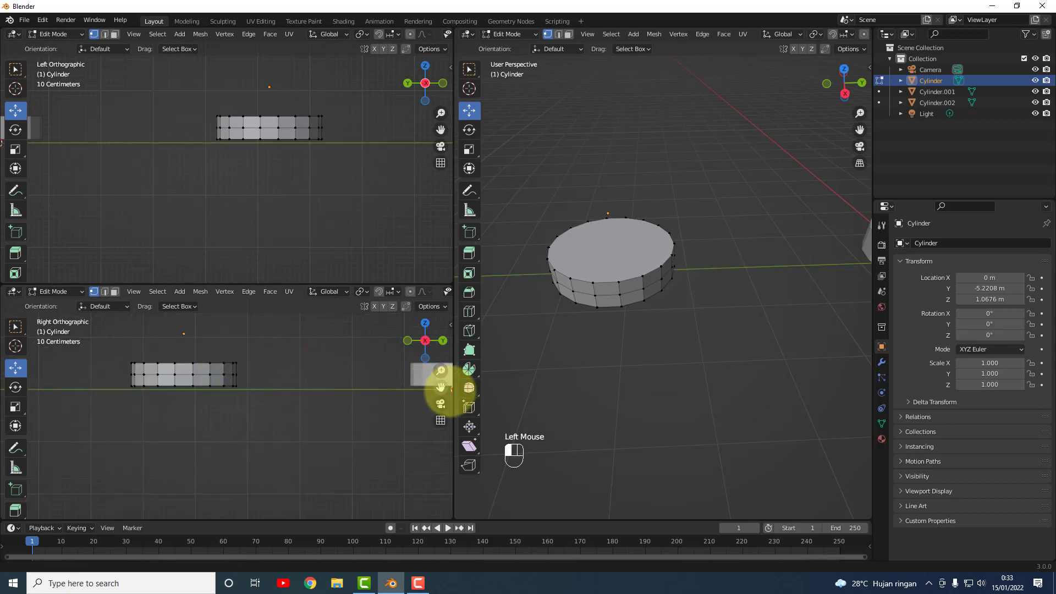
drag(441, 387, 60, 417)
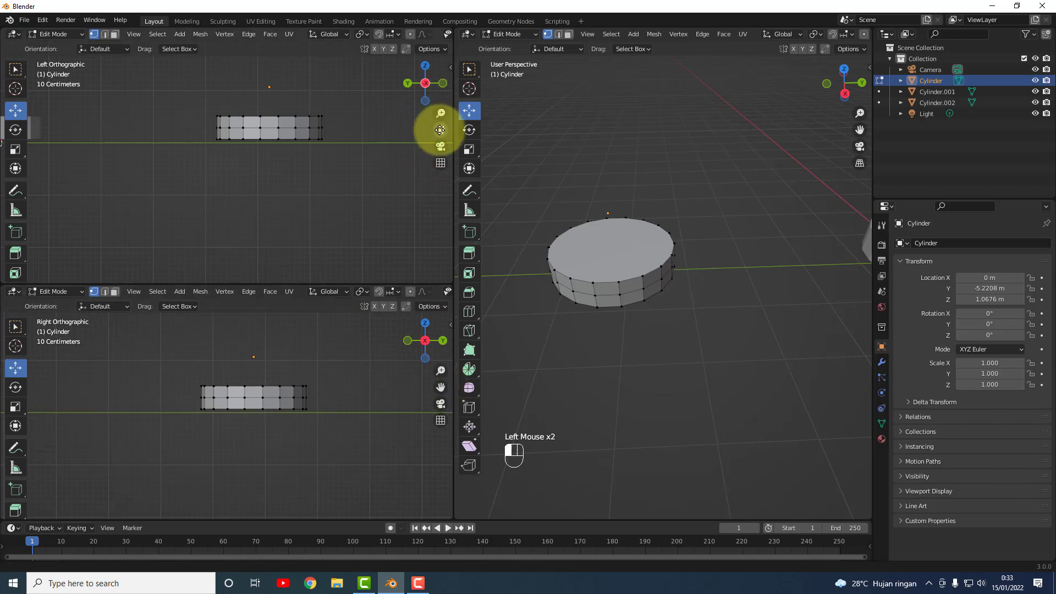
drag(440, 130, 420, 191)
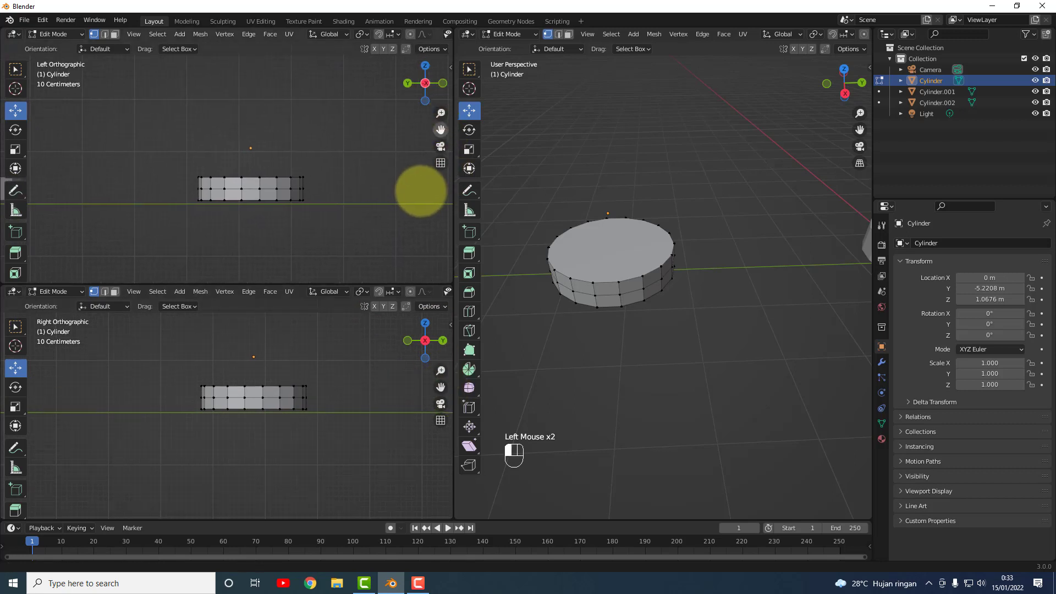
scroll(321, 186, up, 3)
drag(440, 130, 392, 127)
drag(440, 387, 16, 379)
scroll(291, 401, up, 4)
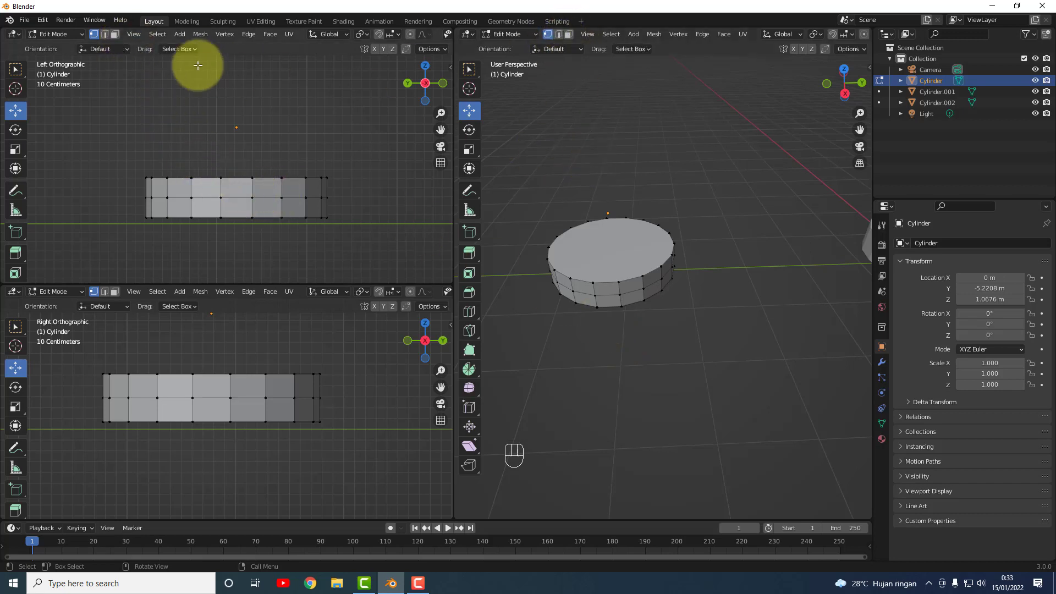
In face select mode, extrude the disc's top face upward about 0.2 m.
click(568, 35)
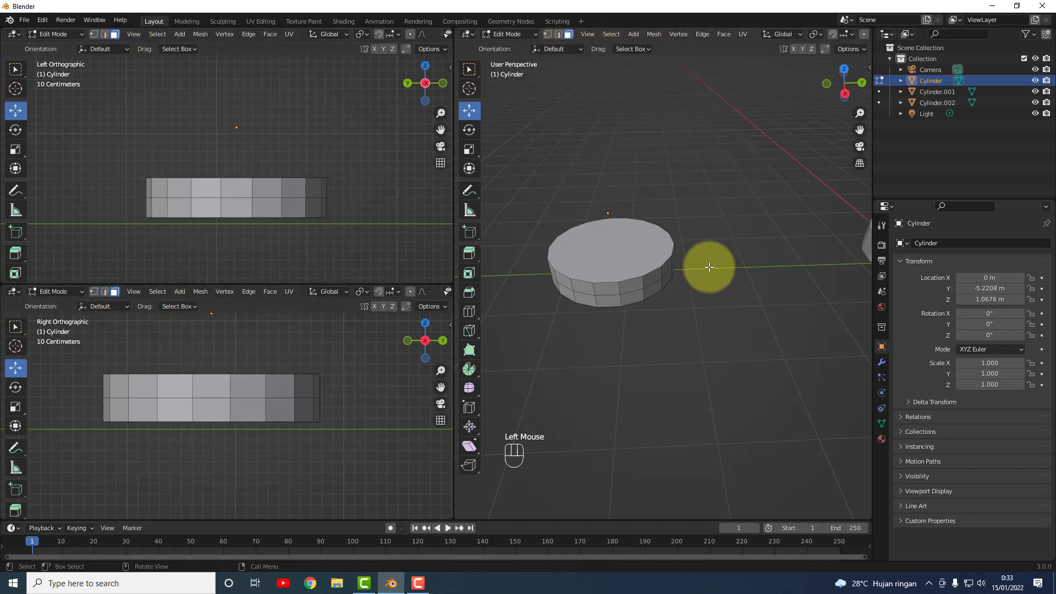
click(611, 260)
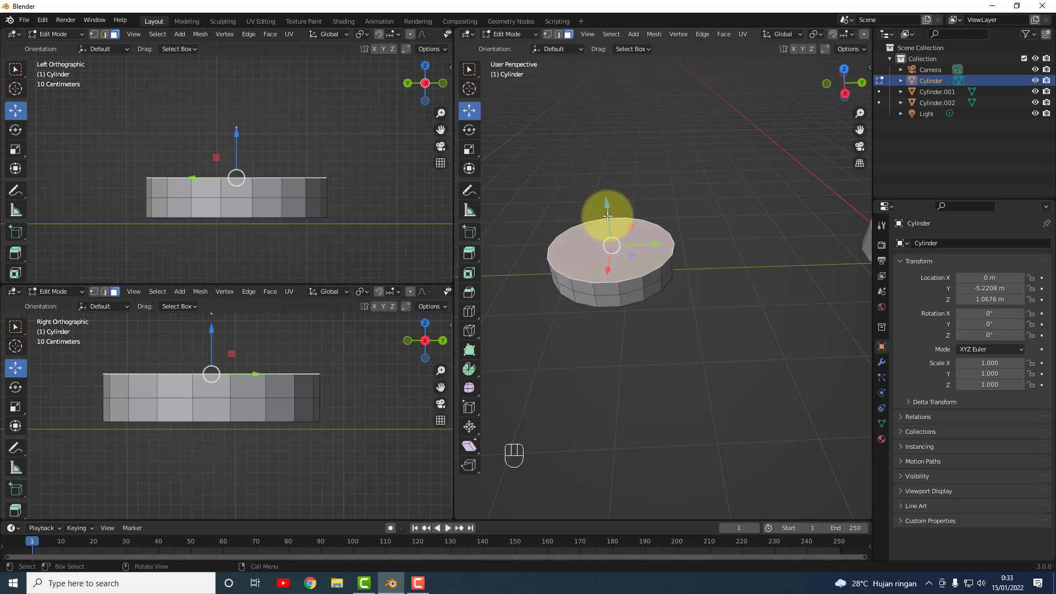
drag(607, 215, 608, 204)
key(ctrl+z)
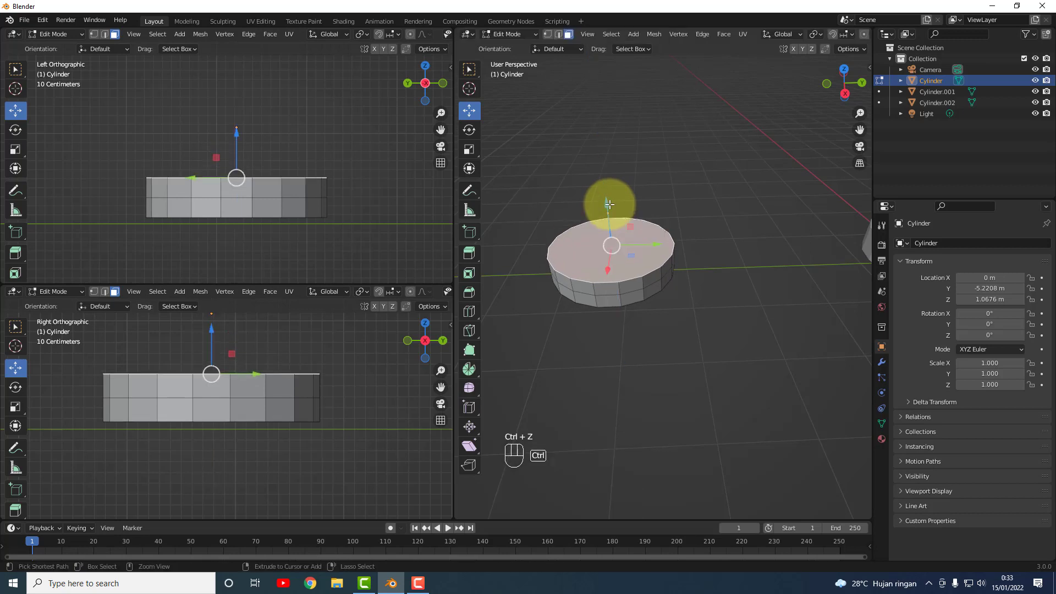
key(e)
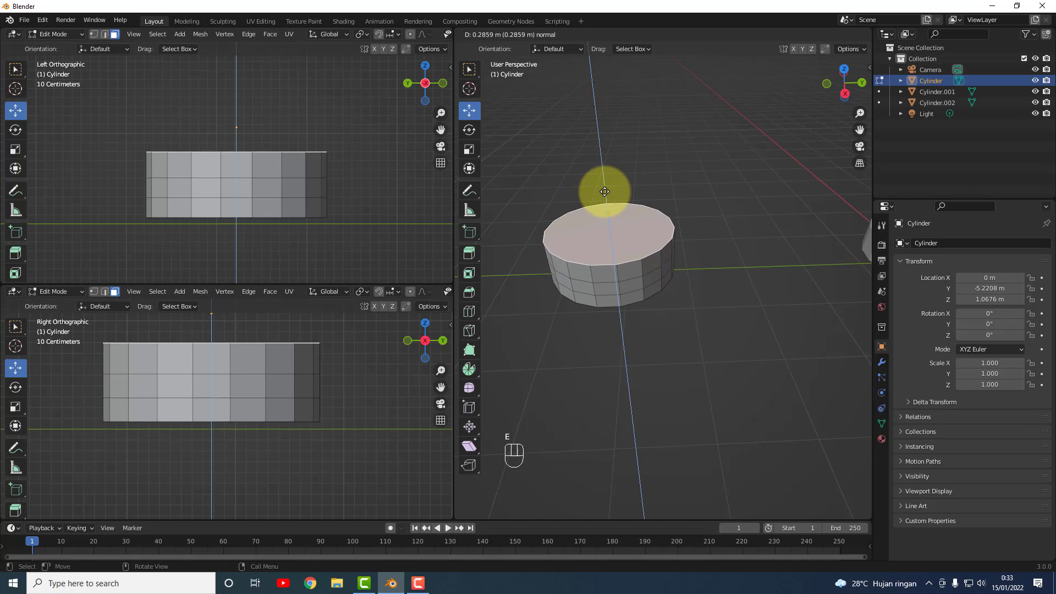
click(604, 196)
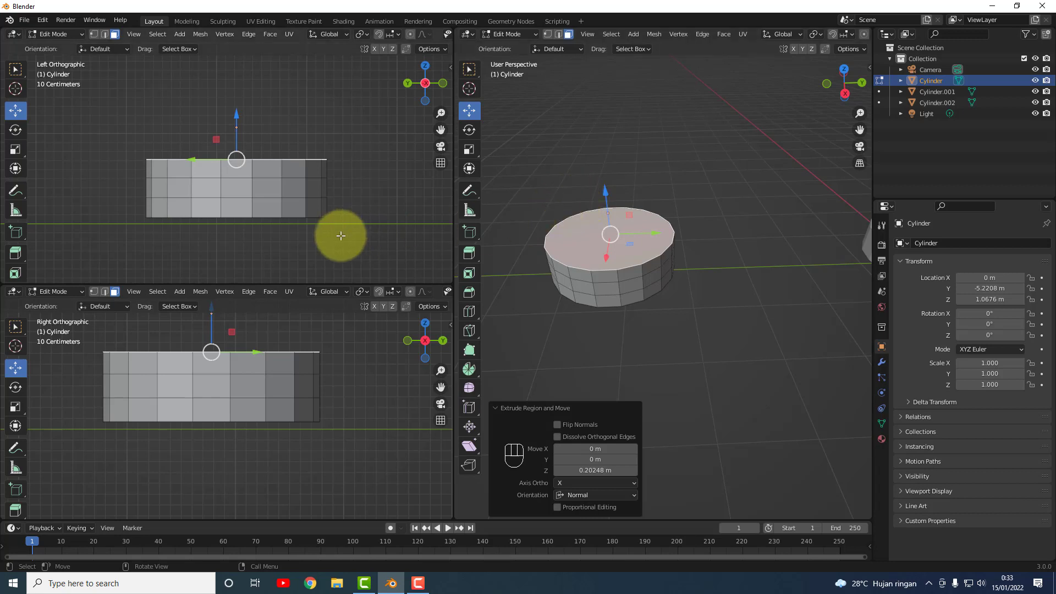
click(375, 213)
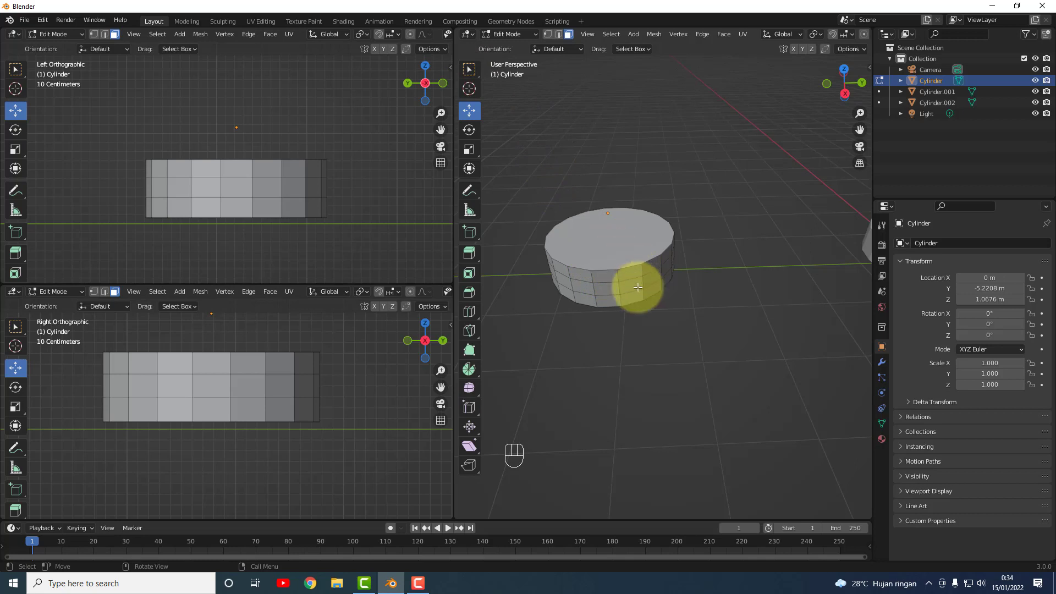
Change the disc's mesh selection mode from faces to vertices.
middle_drag(619, 282, 619, 247)
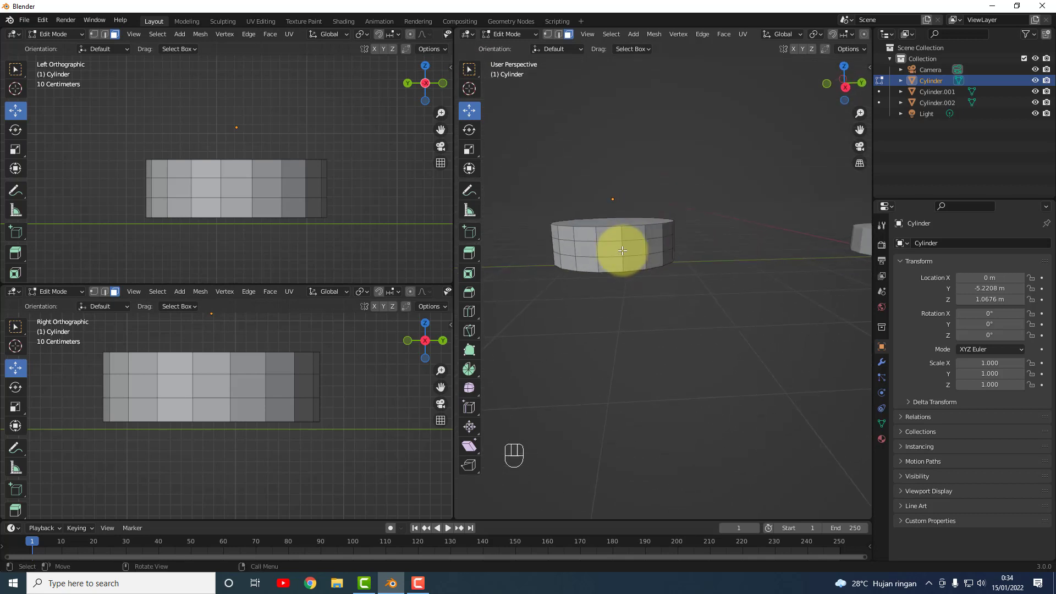
click(296, 207)
click(547, 35)
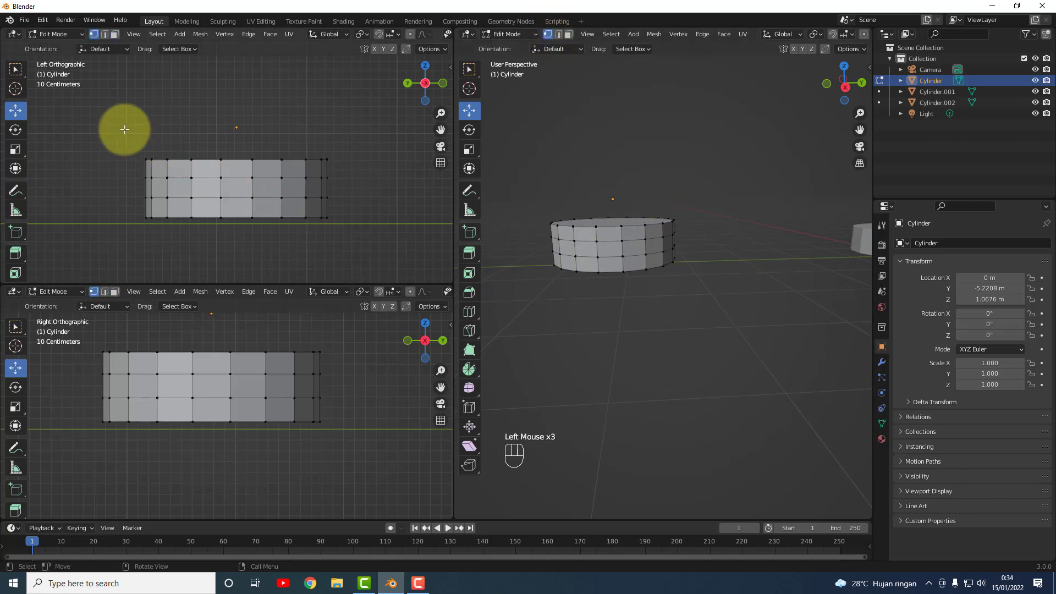
drag(123, 137, 399, 205)
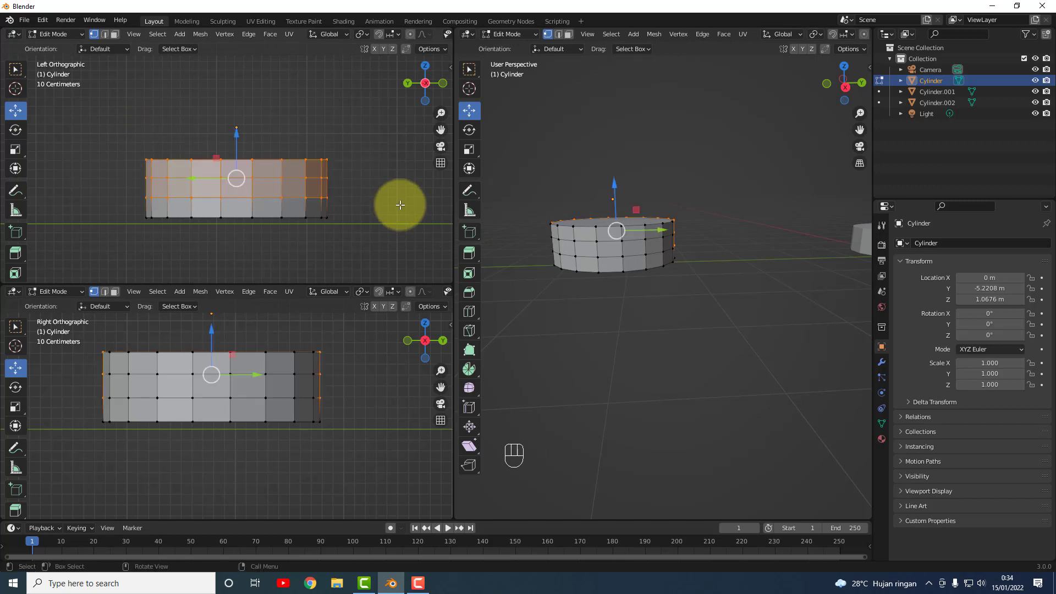
click(370, 170)
alt+click(299, 195)
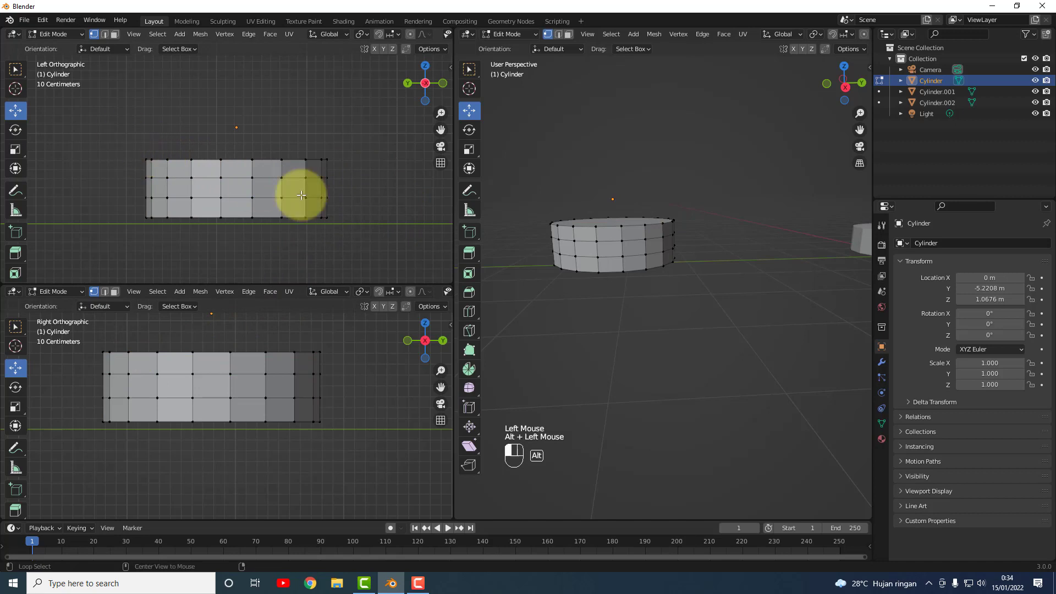
click(349, 200)
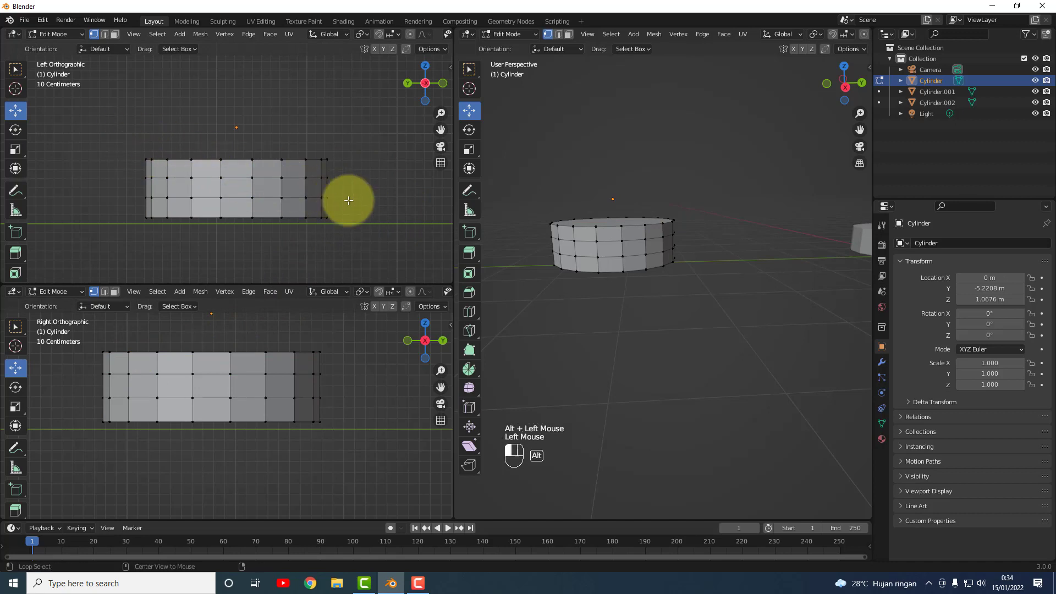
alt+click(138, 149)
click(139, 148)
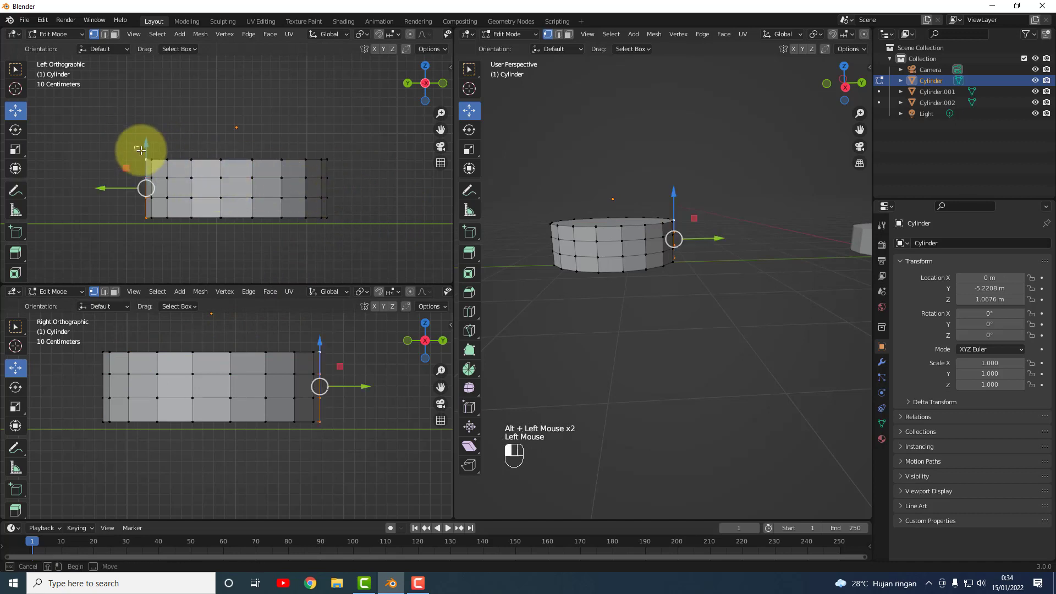
click(148, 152)
click(334, 151)
click(123, 138)
Box-select the disc's upper three vertex rings from both side views and scale them uniformly by about 1.78.
drag(132, 145, 384, 206)
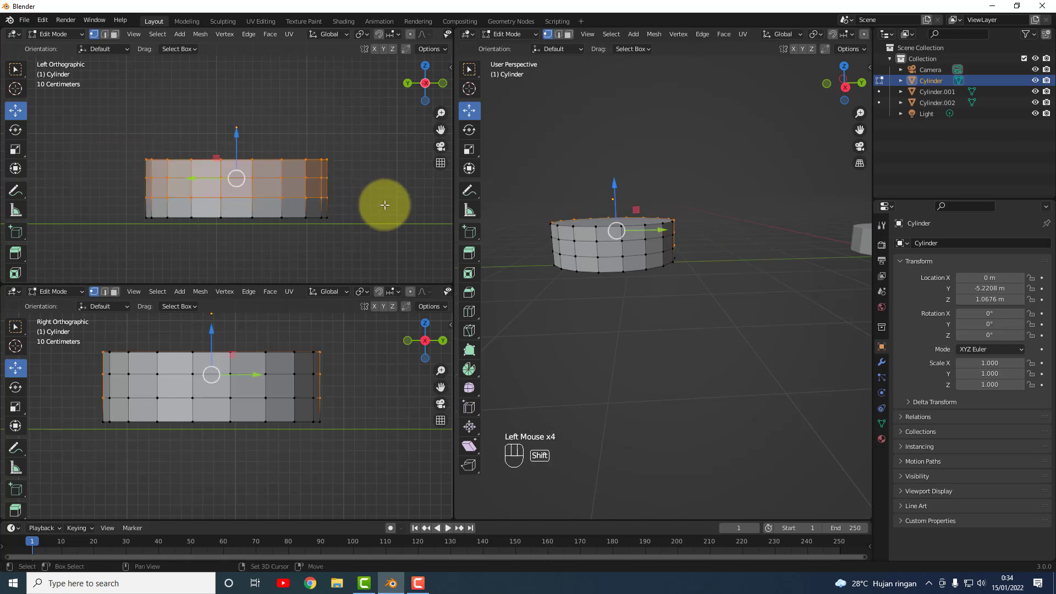
shift+drag(92, 338, 377, 407)
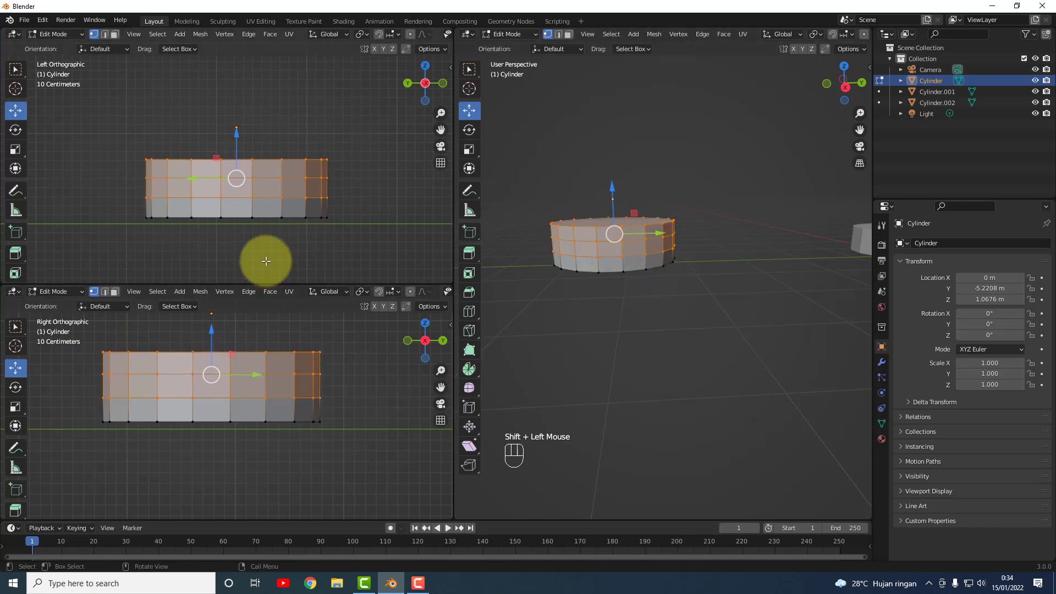
click(18, 151)
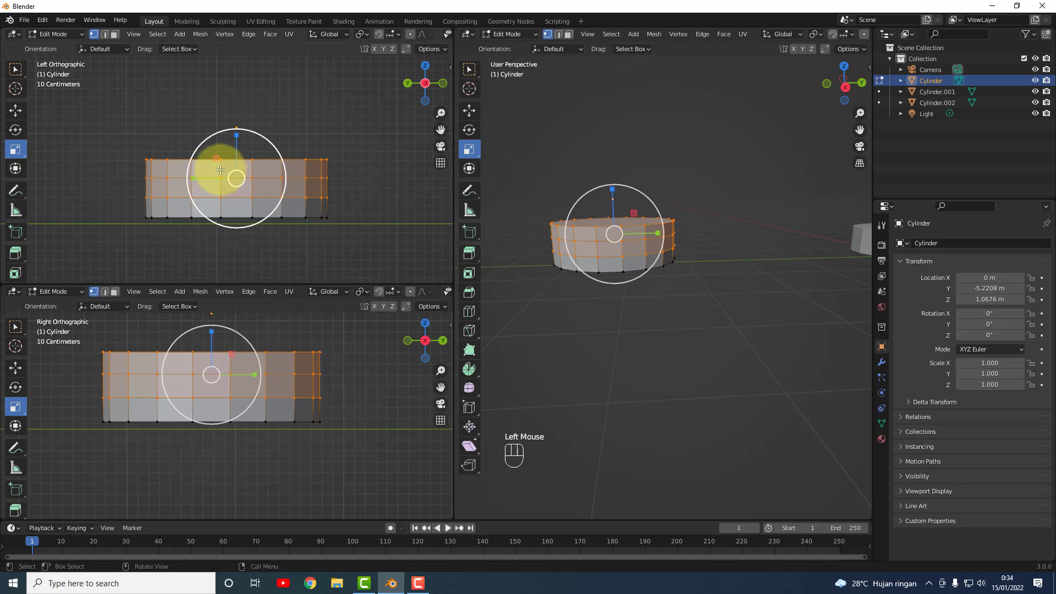
drag(215, 170, 194, 165)
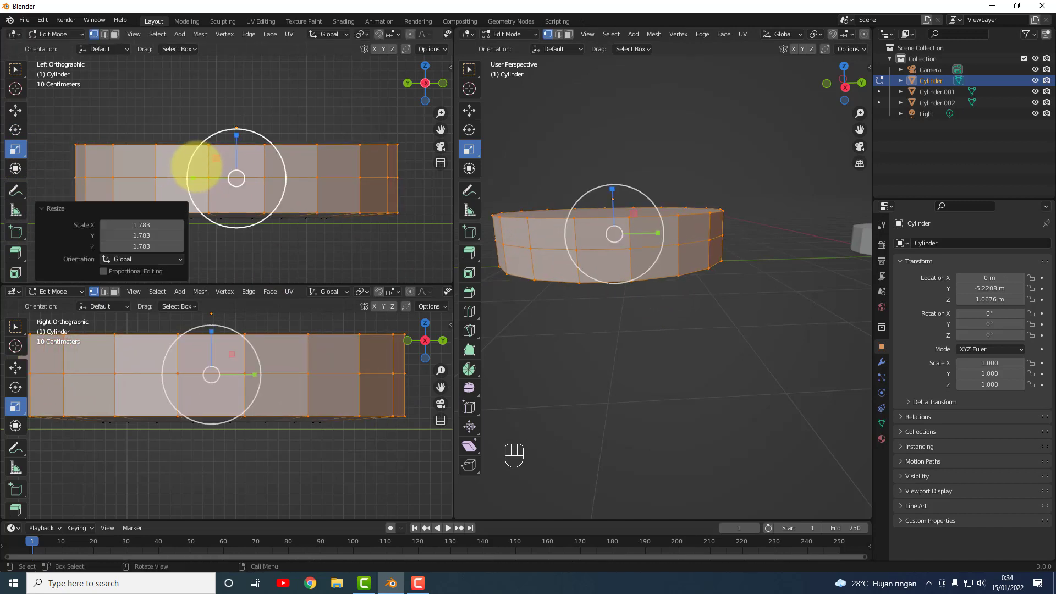
Move the disc's selected upper three vertex rings up about 0.36 m along Z.
click(15, 110)
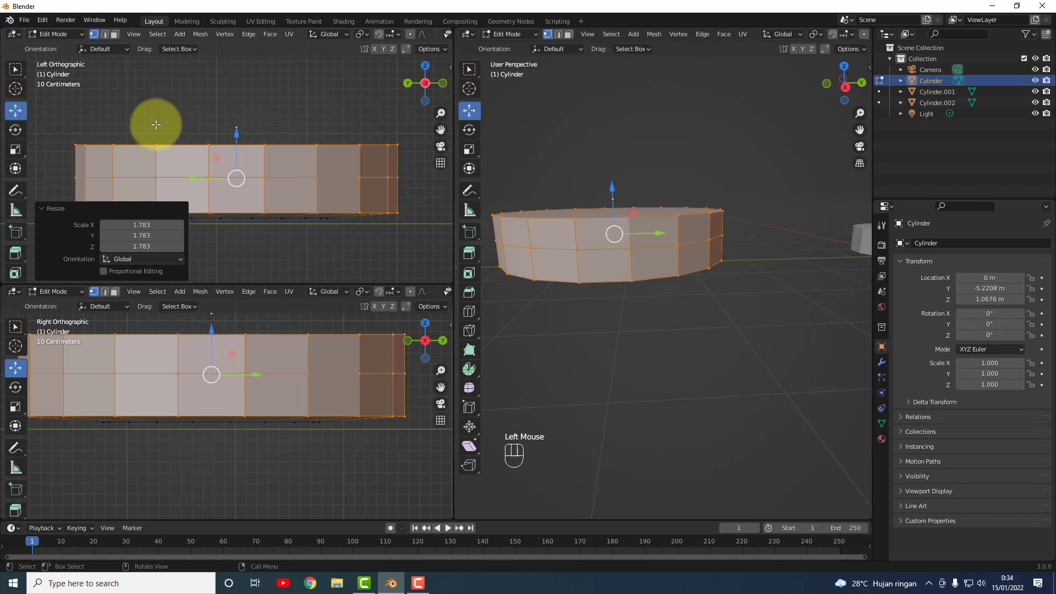
double_click(237, 143)
click(141, 126)
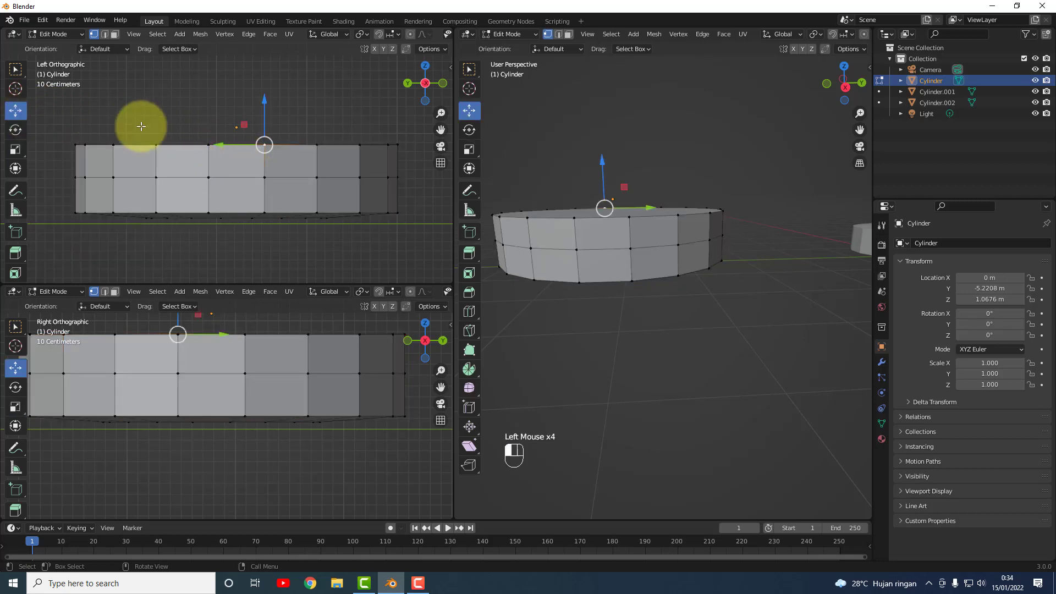
key(ctrl+z)
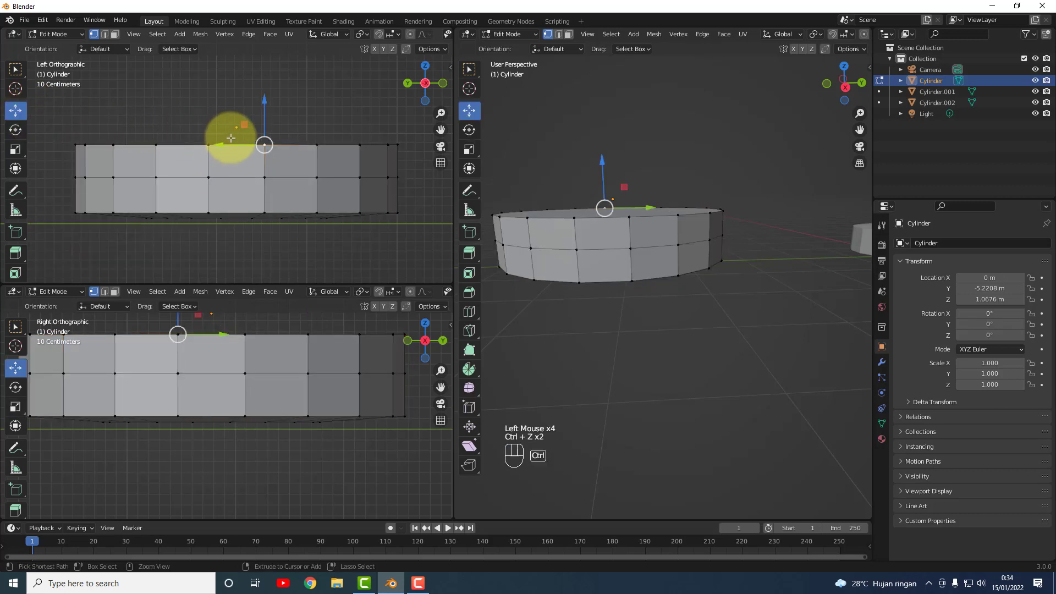
key(ctrl+z)
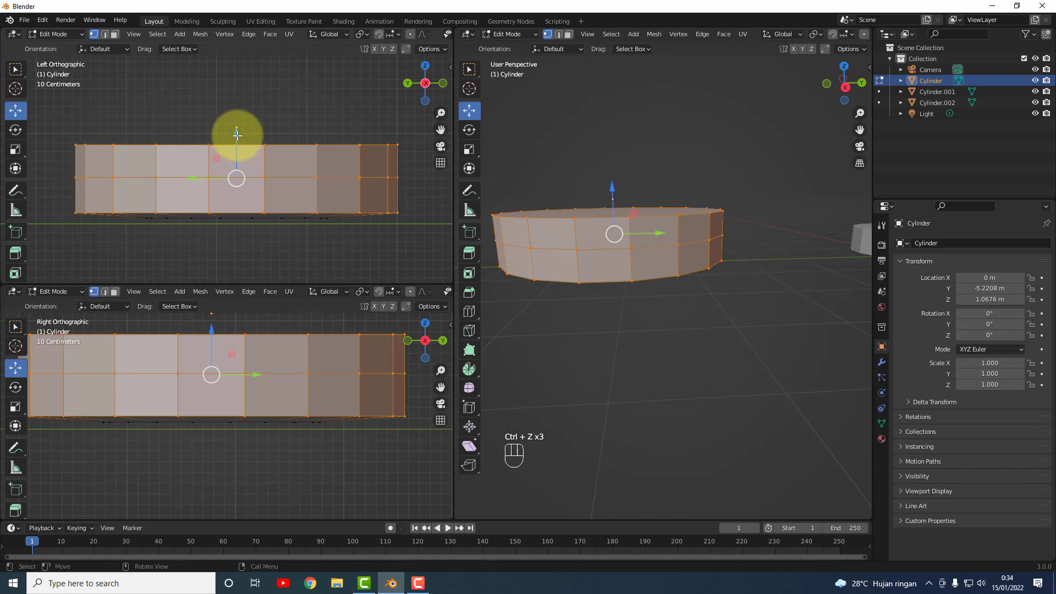
drag(237, 135, 238, 101)
click(238, 100)
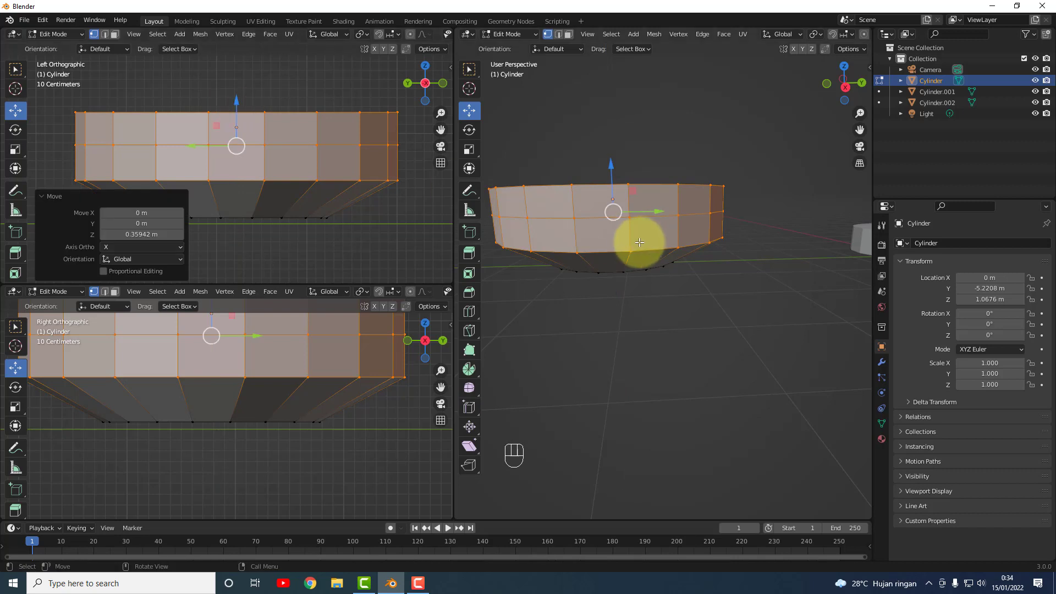
mouse_move(636, 236)
middle_down()
mouse_move(636, 264)
mouse_move(737, 238)
mouse_move(781, 214)
mouse_move(733, 236)
mouse_move(652, 244)
middle_up()
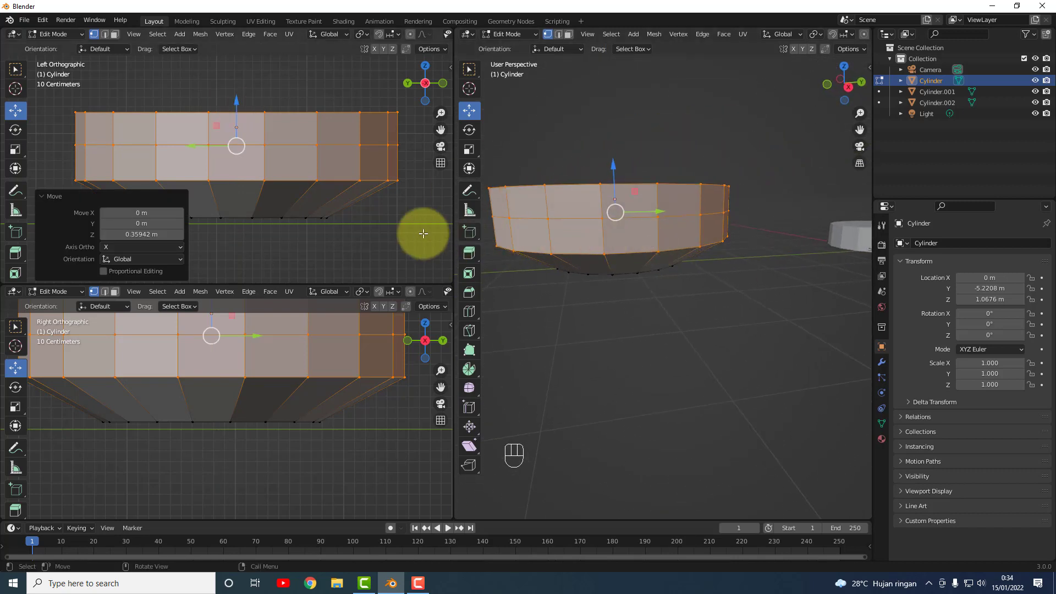
Box-select the disc's top two vertex rings from both side views and scale them uniformly by about 1.11.
click(401, 216)
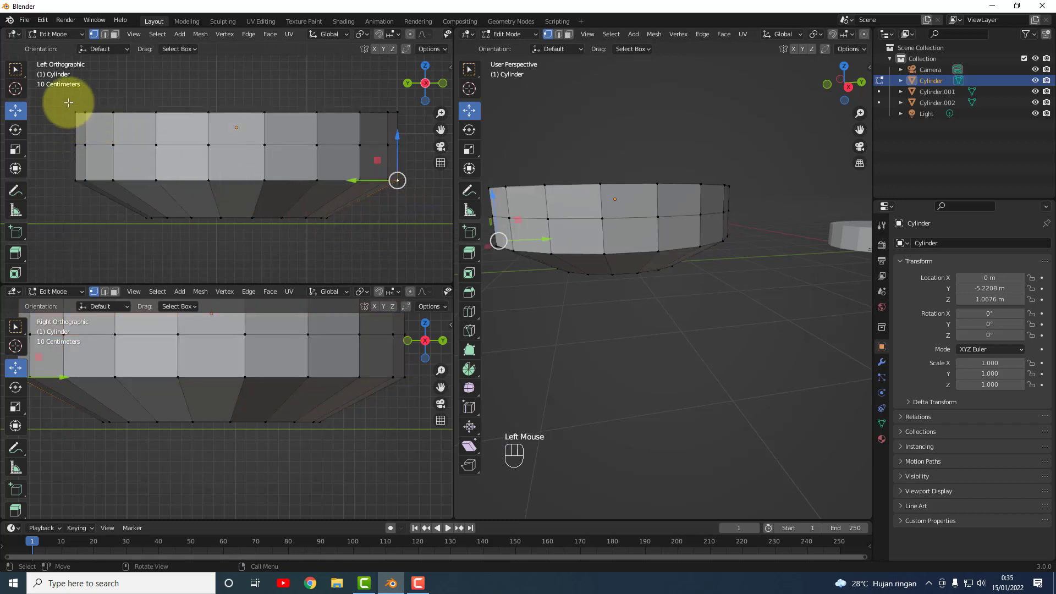
drag(65, 100, 411, 147)
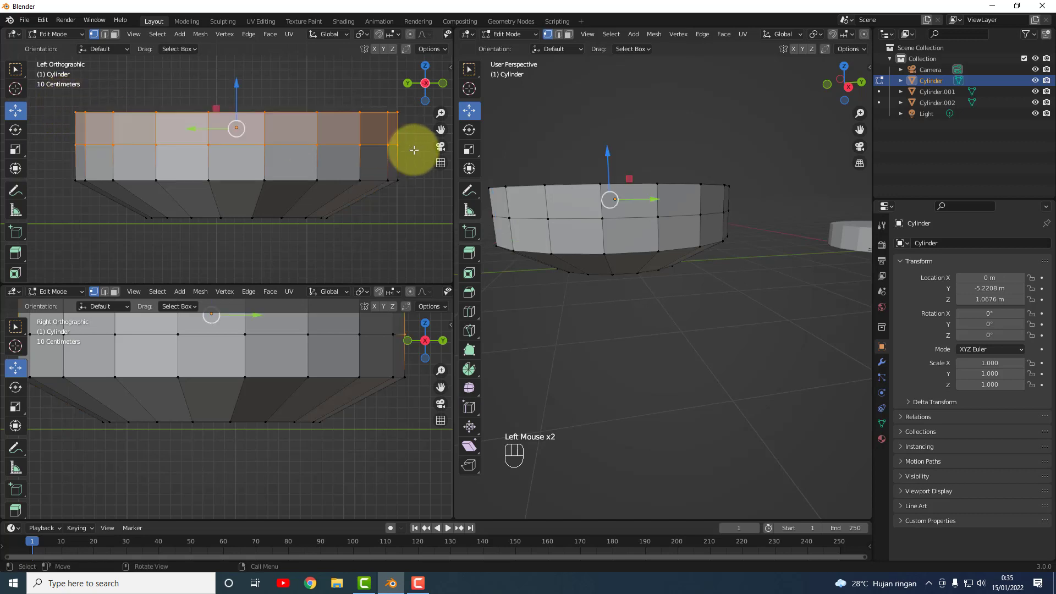
scroll(276, 329, down, 4)
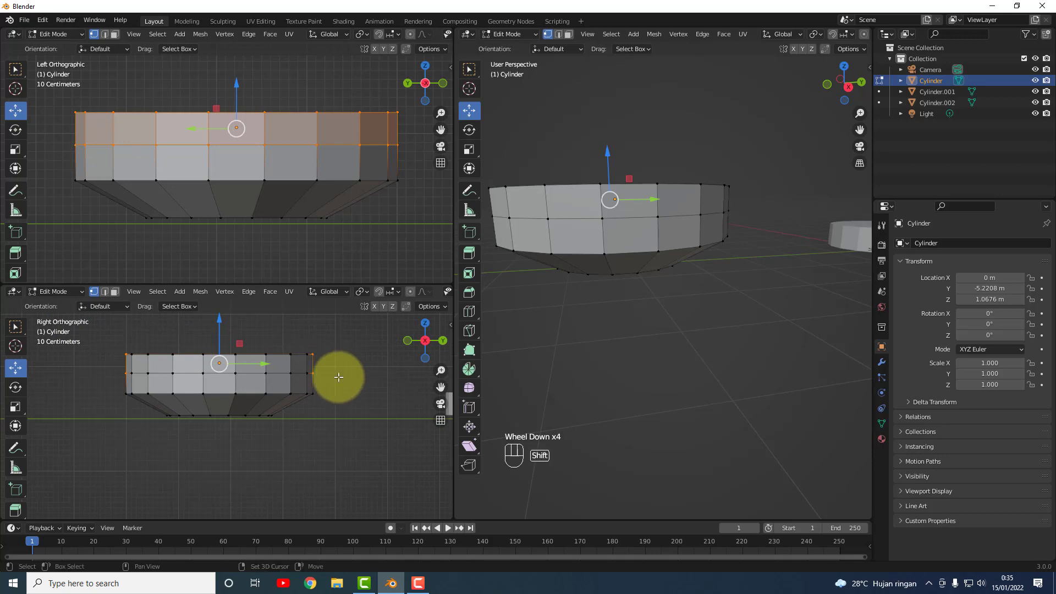
shift+drag(339, 377, 104, 329)
middle_drag(592, 299, 655, 249)
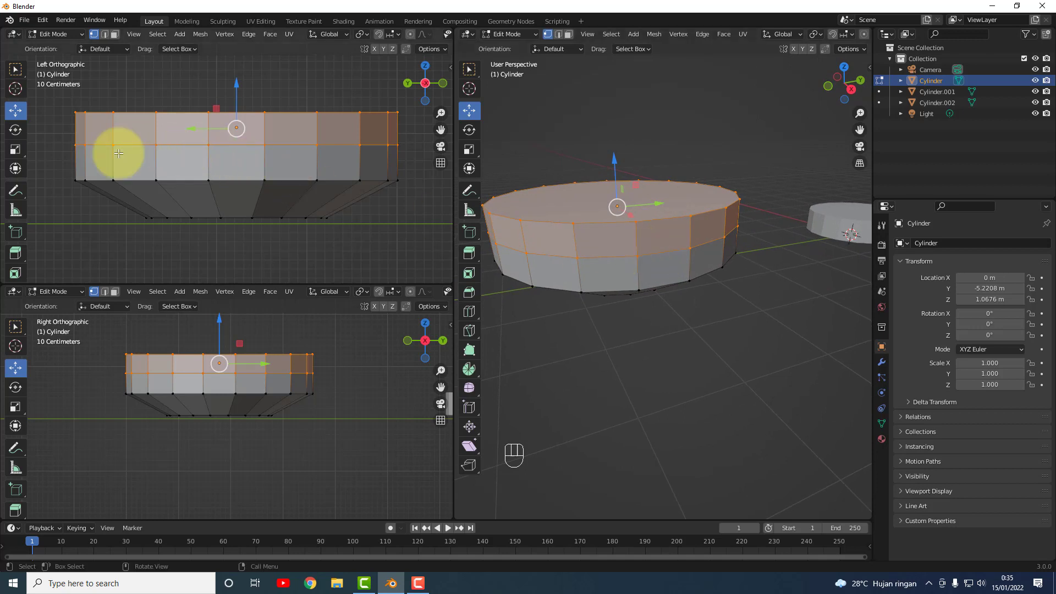
click(15, 130)
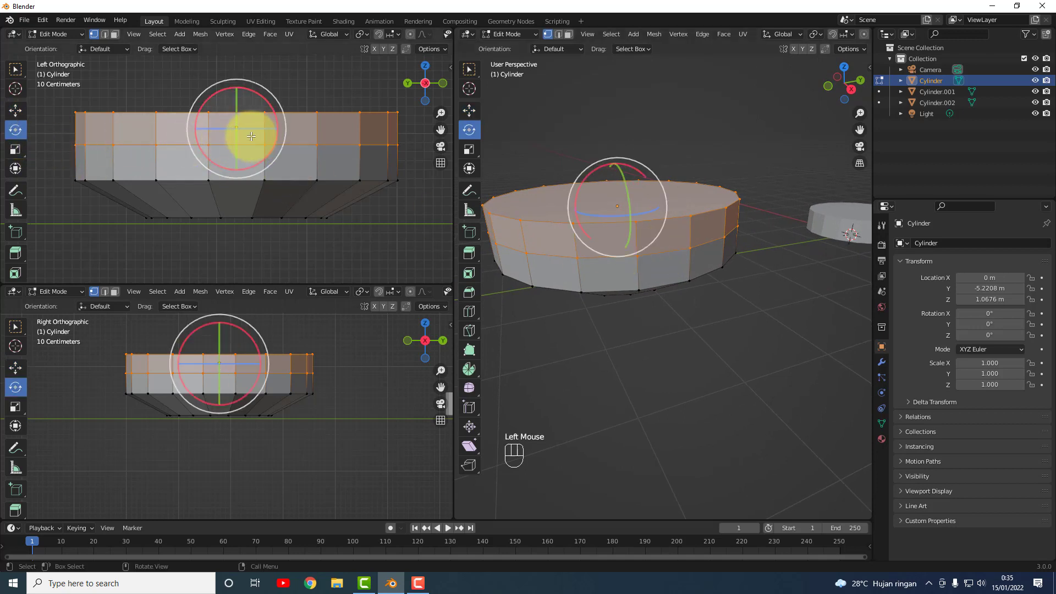
click(16, 149)
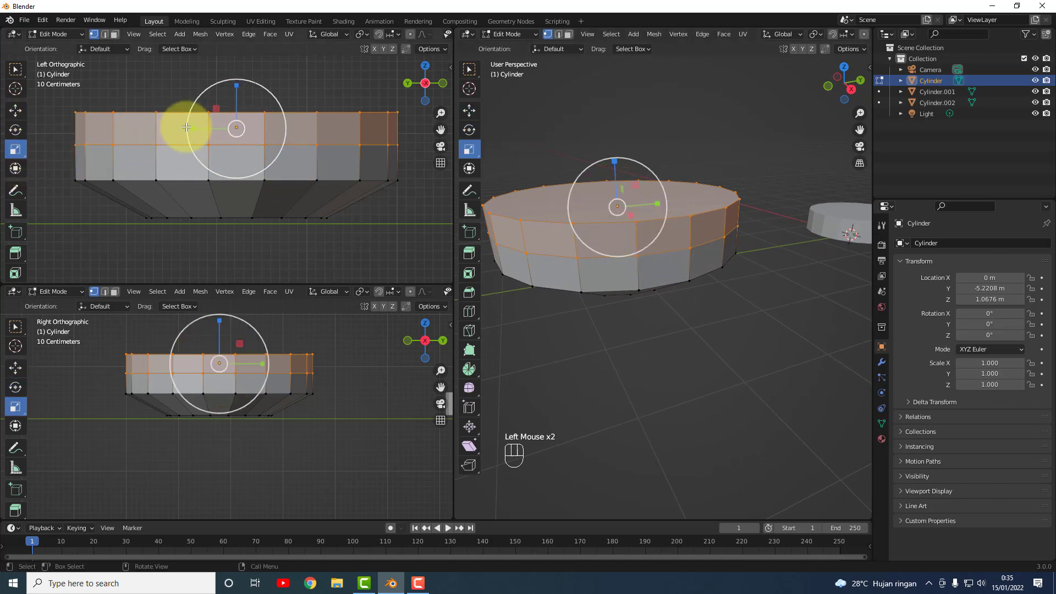
drag(186, 127, 196, 118)
Box-select only the topmost vertex ring from both side views, raise it about 0.37 m along Z, and clear the selection.
scroll(224, 134, down, 2)
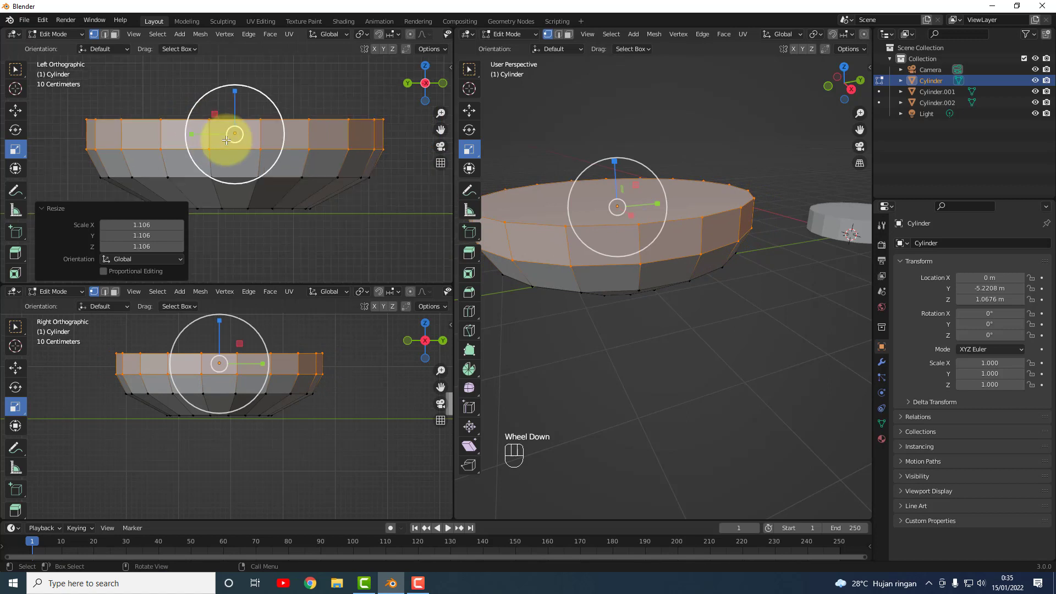
drag(101, 120, 378, 136)
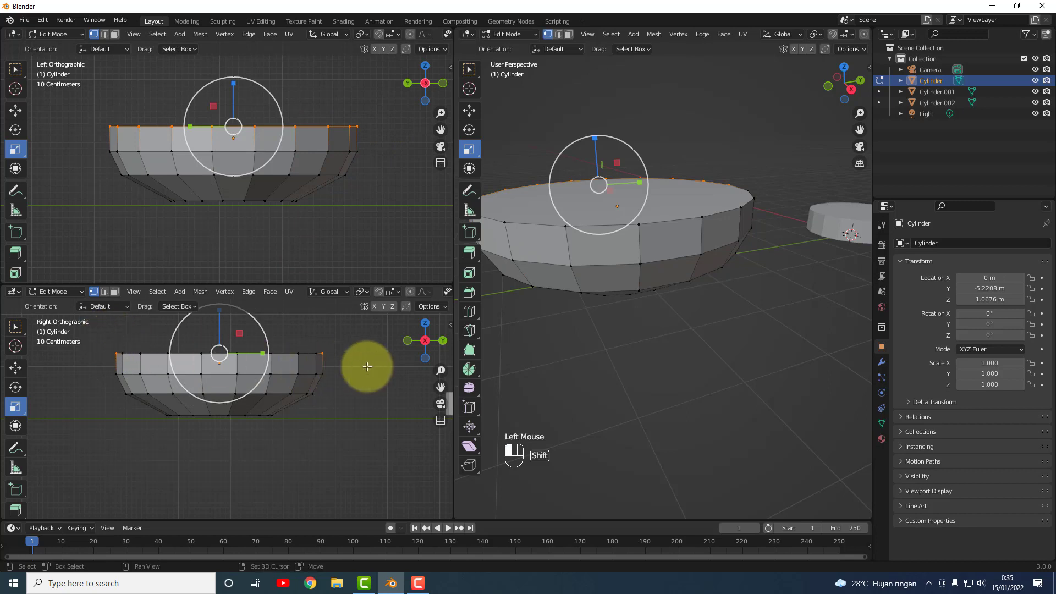
shift+drag(340, 361, 94, 330)
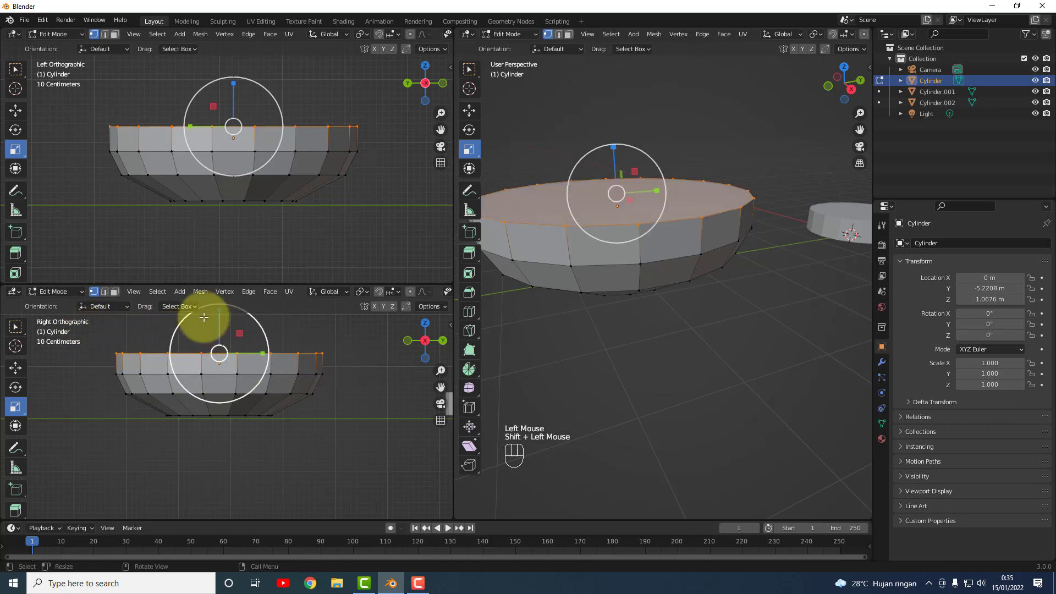
click(16, 111)
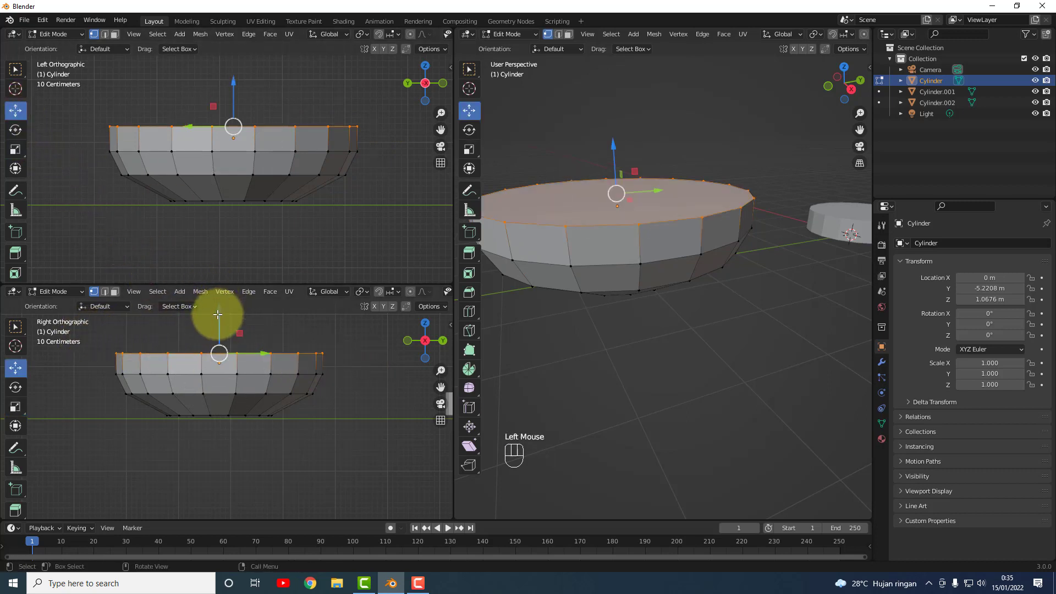
drag(217, 313, 222, 514)
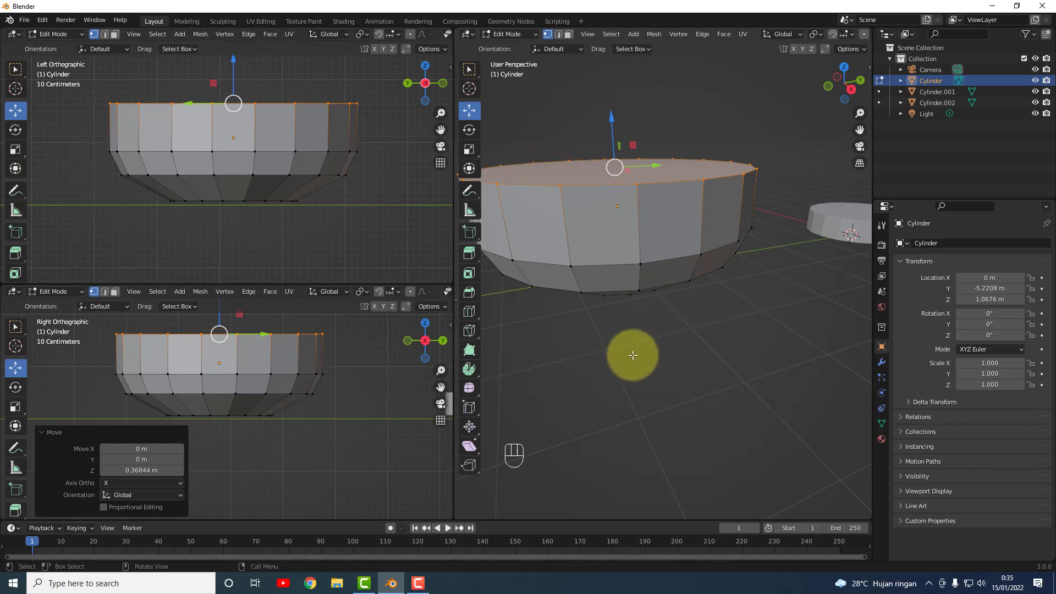
click(330, 218)
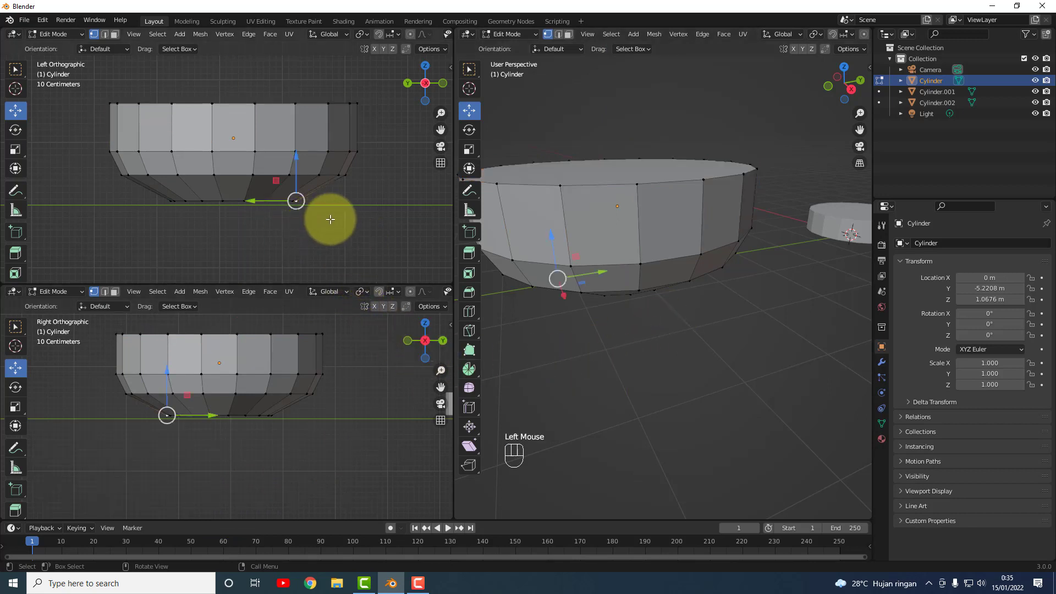
click(329, 219)
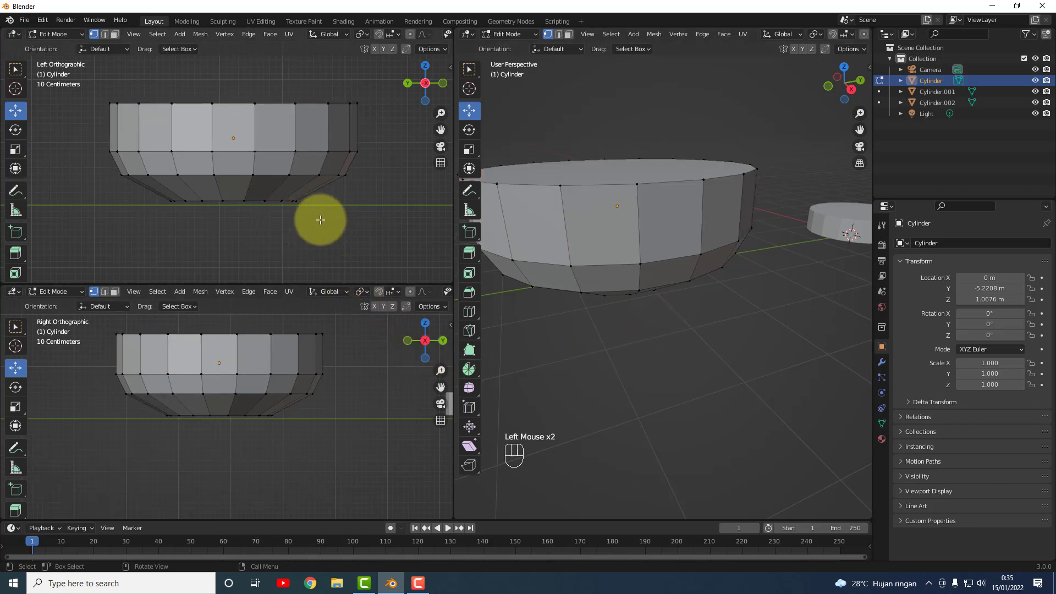
In face select mode, inset the bowl shape's top face by about 0.15 m to form a thin rim.
scroll(667, 291, down, 2)
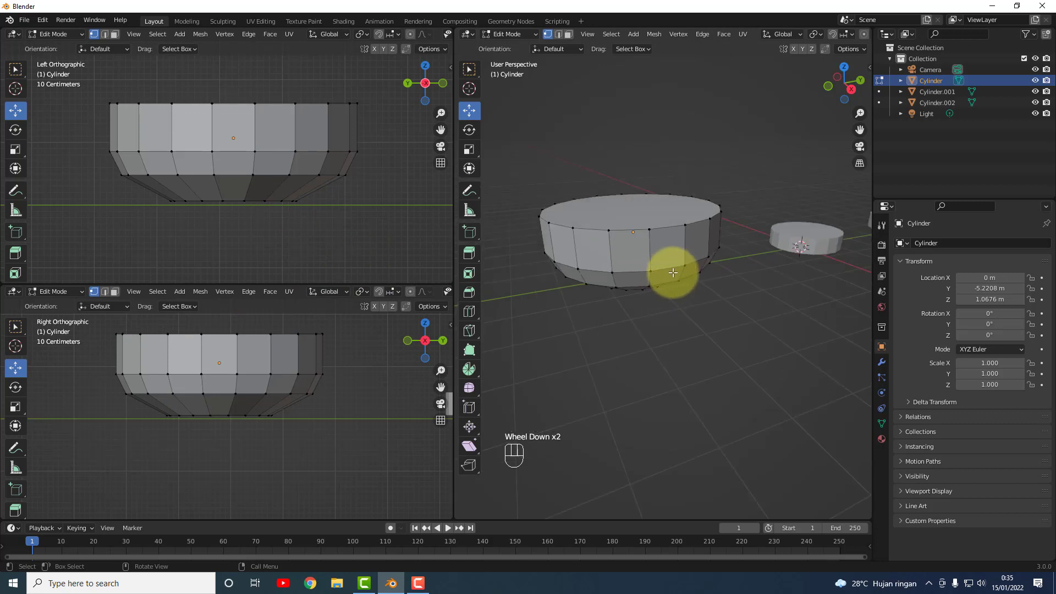
middle_drag(684, 283, 667, 302)
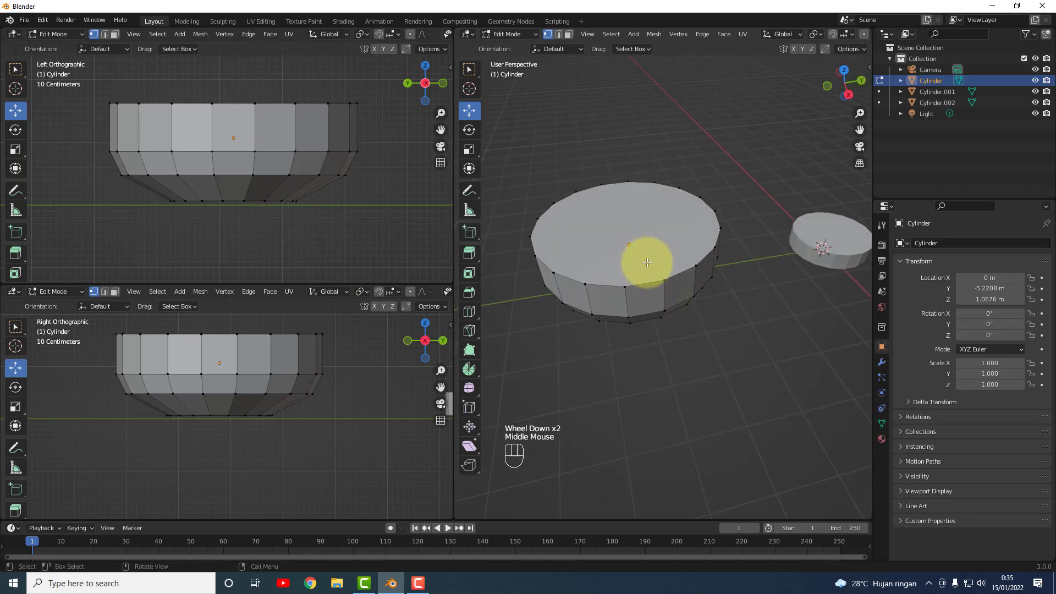
click(568, 34)
click(622, 264)
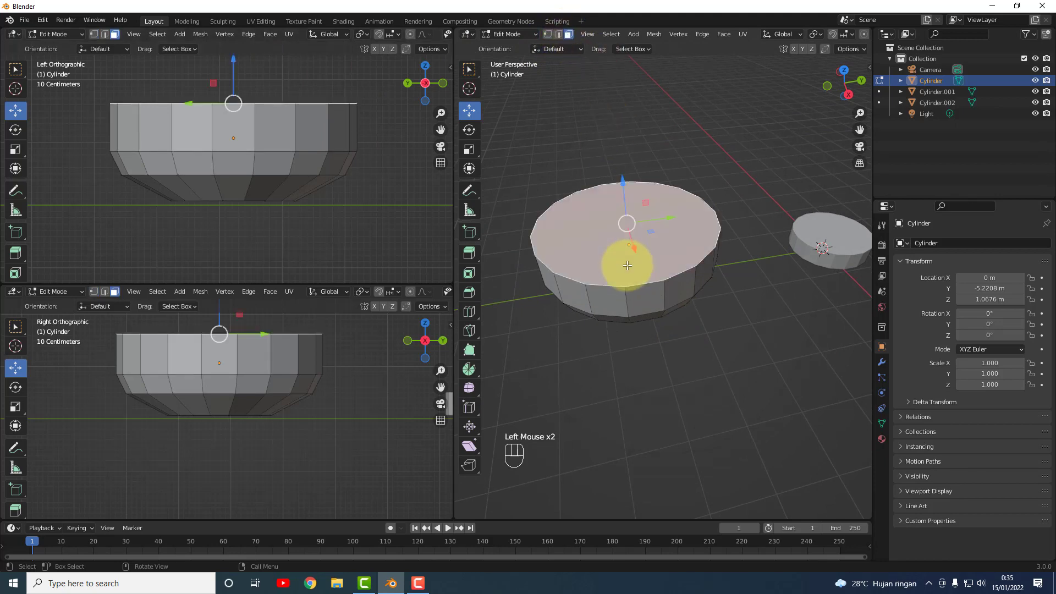
key(i)
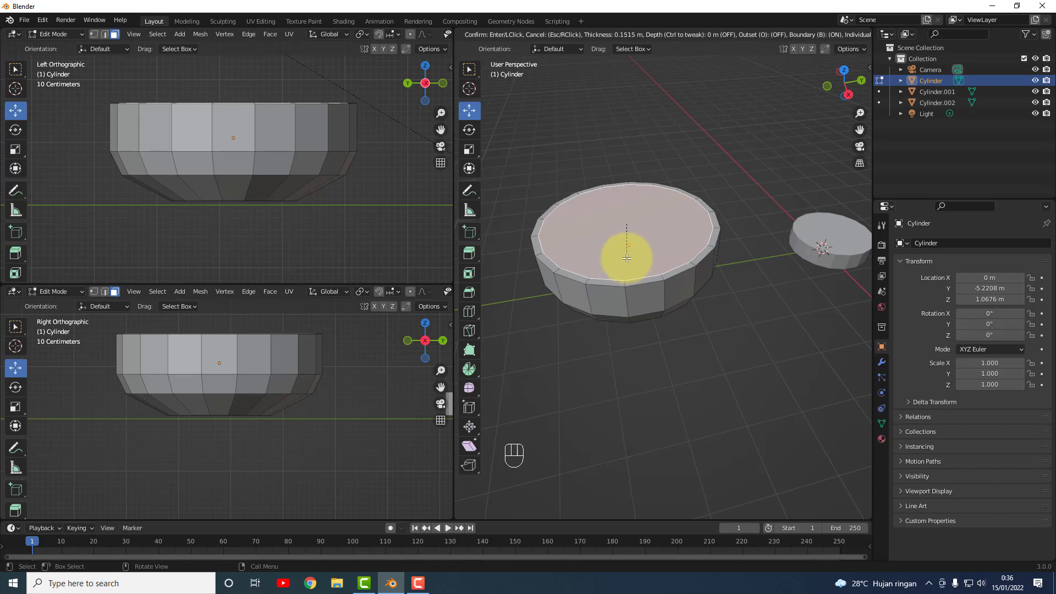
click(626, 258)
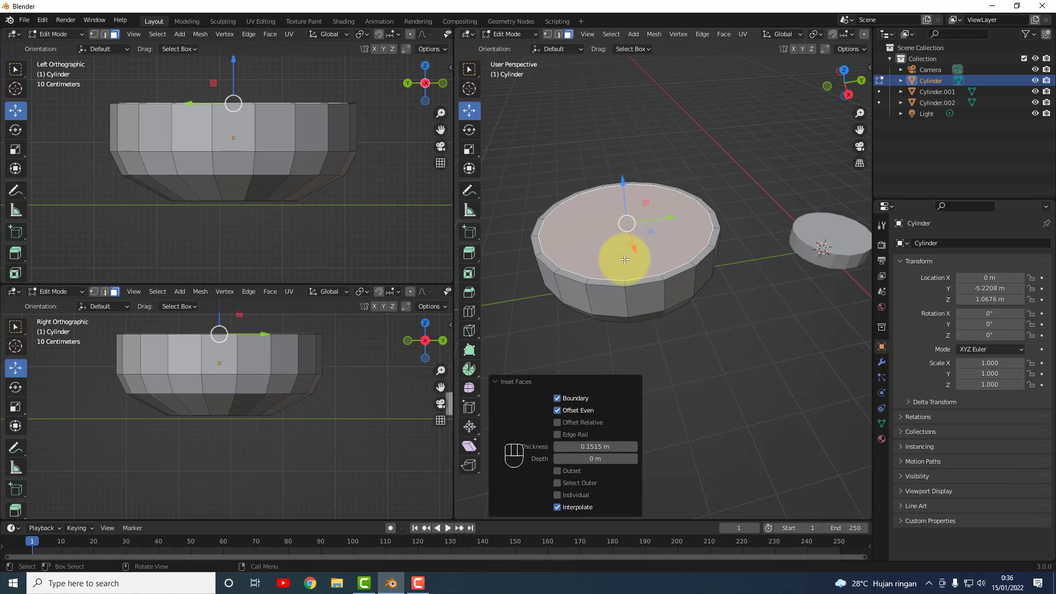
click(625, 259)
click(698, 146)
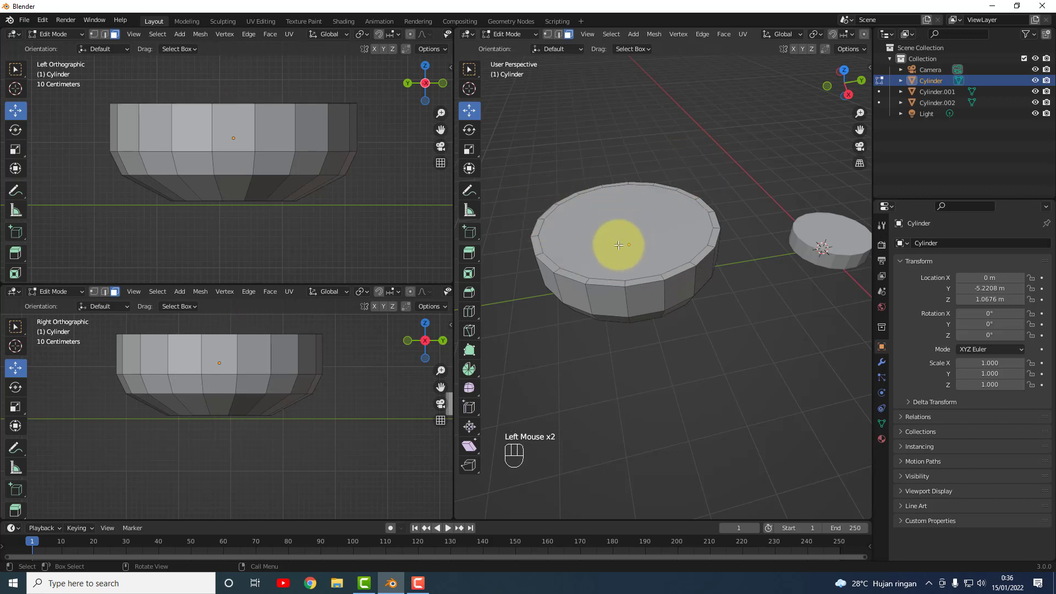
mouse_move(676, 292)
middle_down()
mouse_move(599, 259)
mouse_move(672, 274)
mouse_move(671, 285)
middle_up()
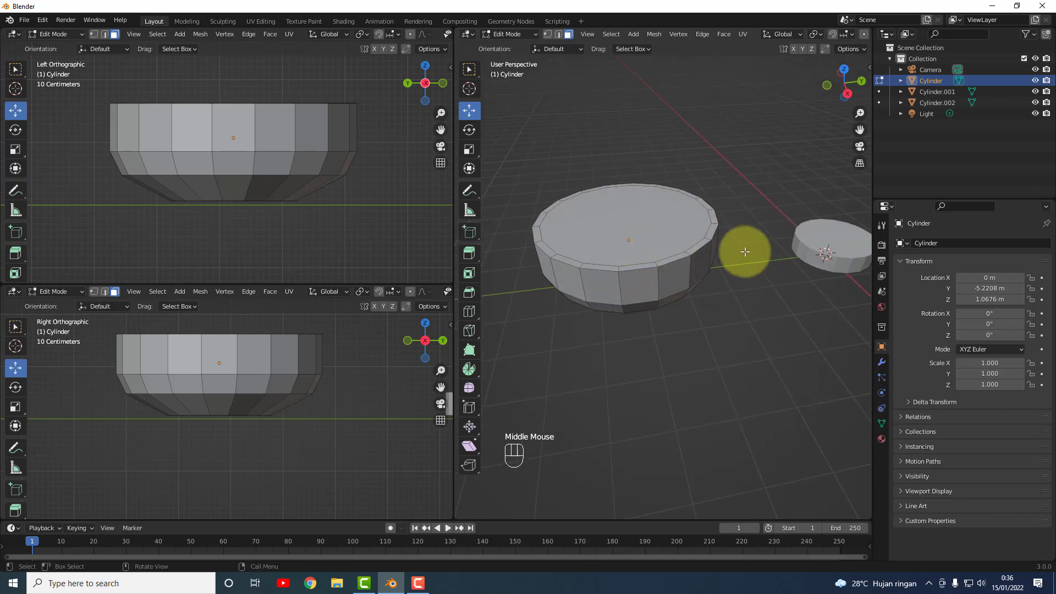
middle_drag(745, 247, 722, 284)
mouse_move(650, 307)
middle_down()
mouse_move(662, 238)
mouse_move(653, 297)
middle_up()
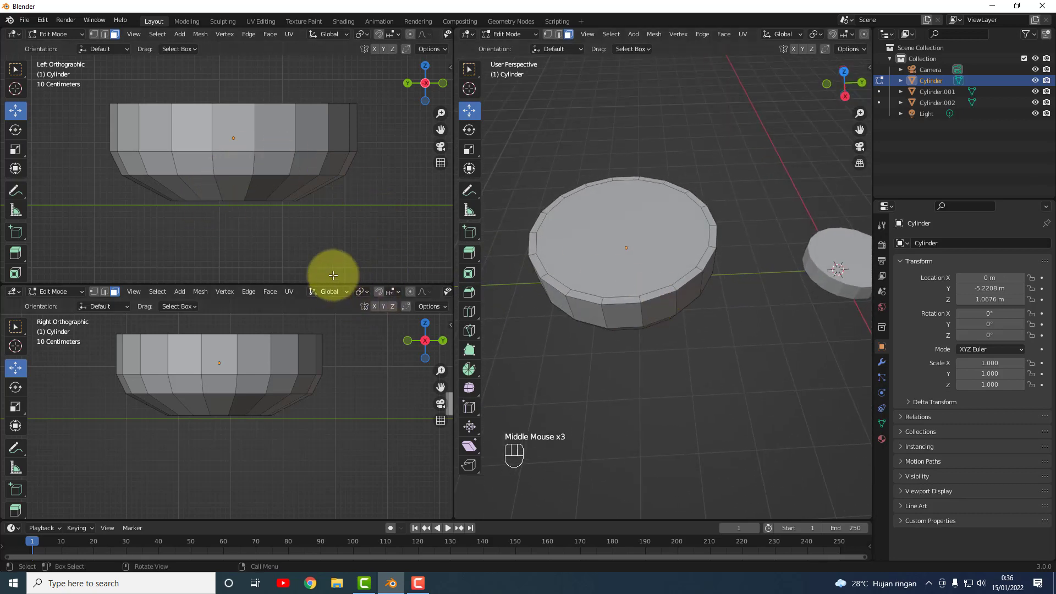
Switch the Left and Right orthographic views to wireframe shading and reposition the bowl shape within each view.
drag(454, 200, 623, 200)
click(570, 34)
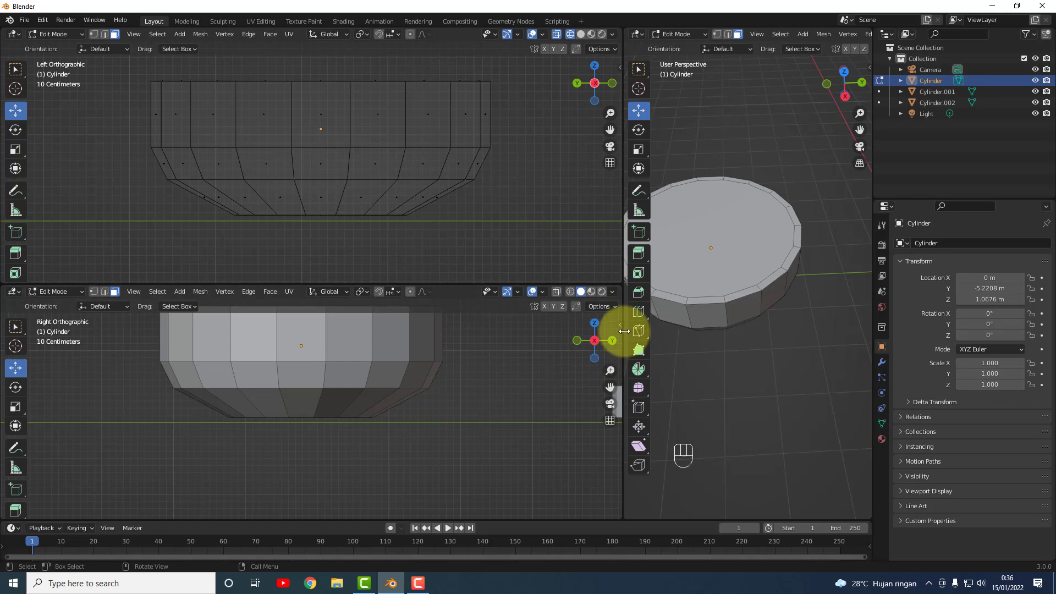
drag(624, 331, 713, 331)
click(660, 292)
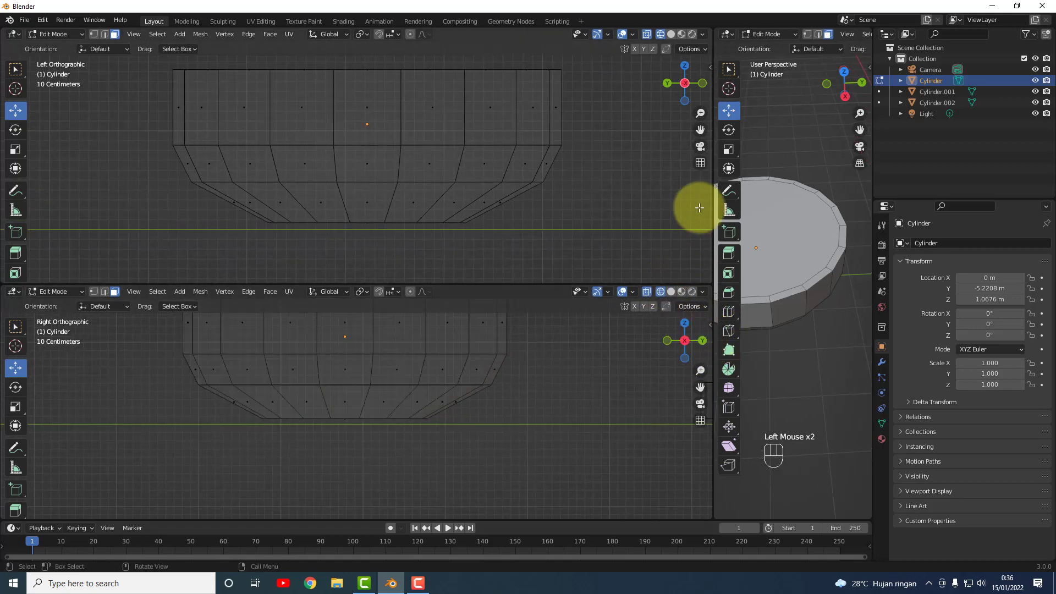
scroll(503, 389, down, 2)
click(700, 387)
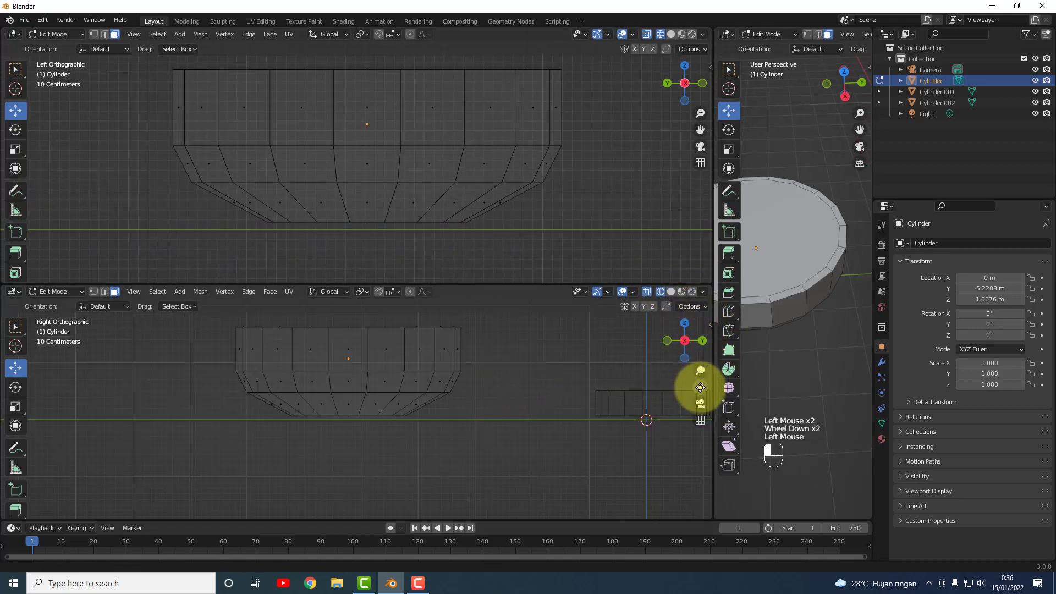
drag(700, 387, 702, 419)
scroll(473, 401, up, 1)
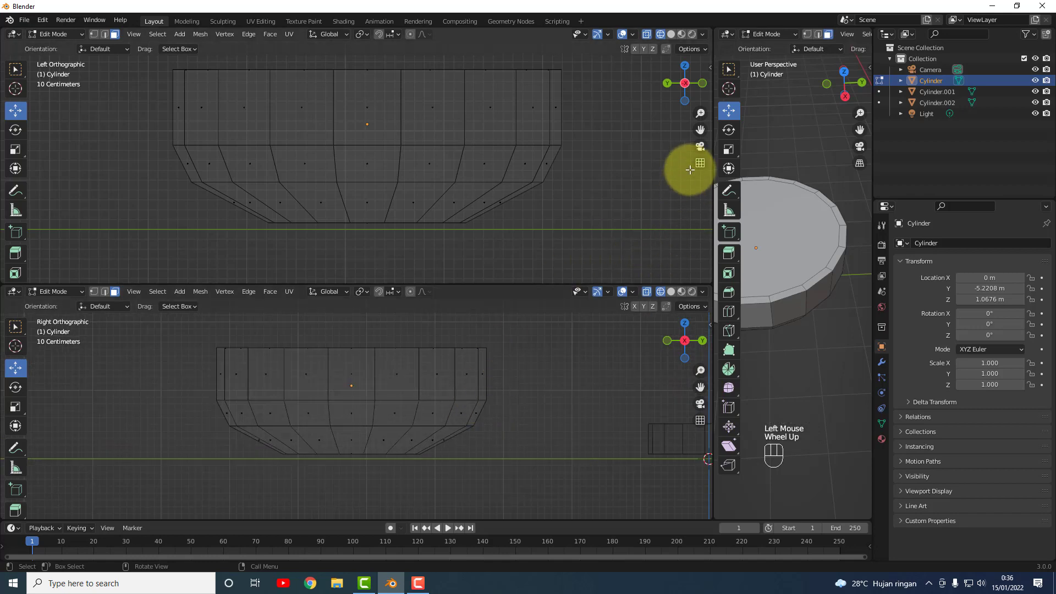
drag(695, 131, 690, 158)
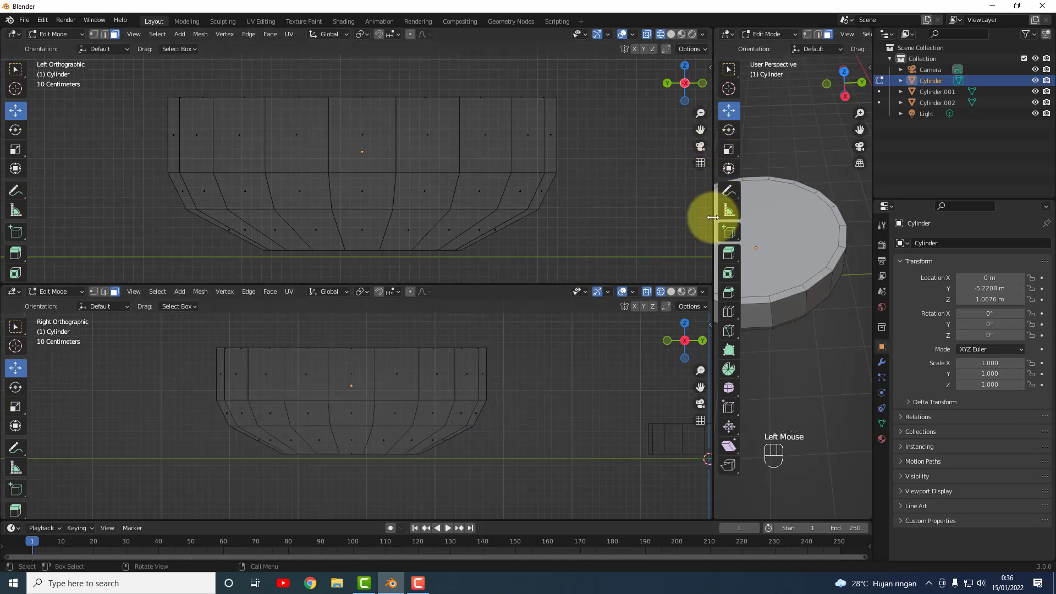
drag(713, 234, 459, 236)
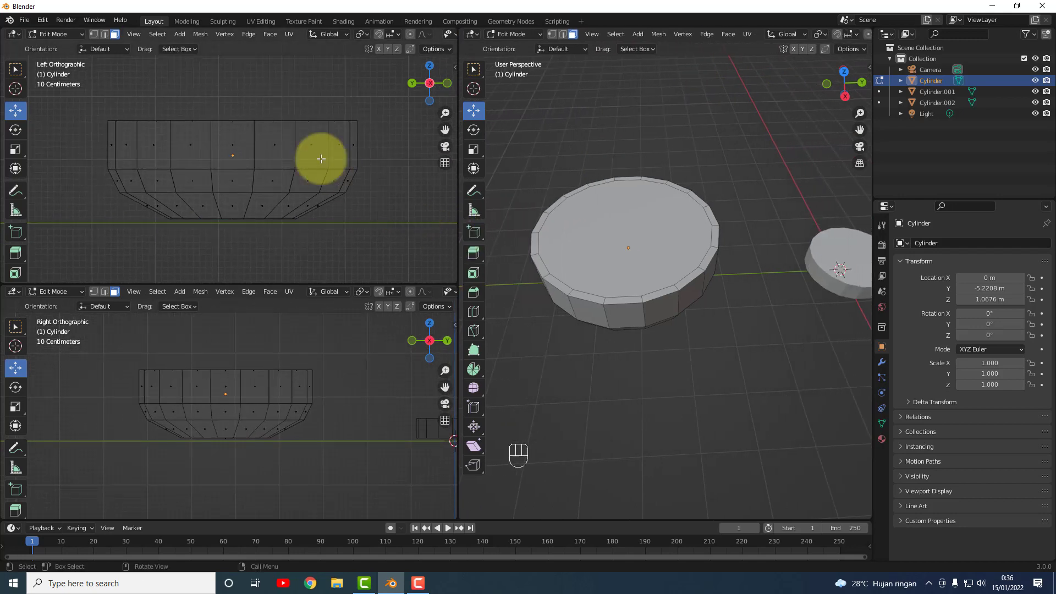
Extrude the bowl's inset top face about 0.76 m downward to hollow out the interior.
click(622, 268)
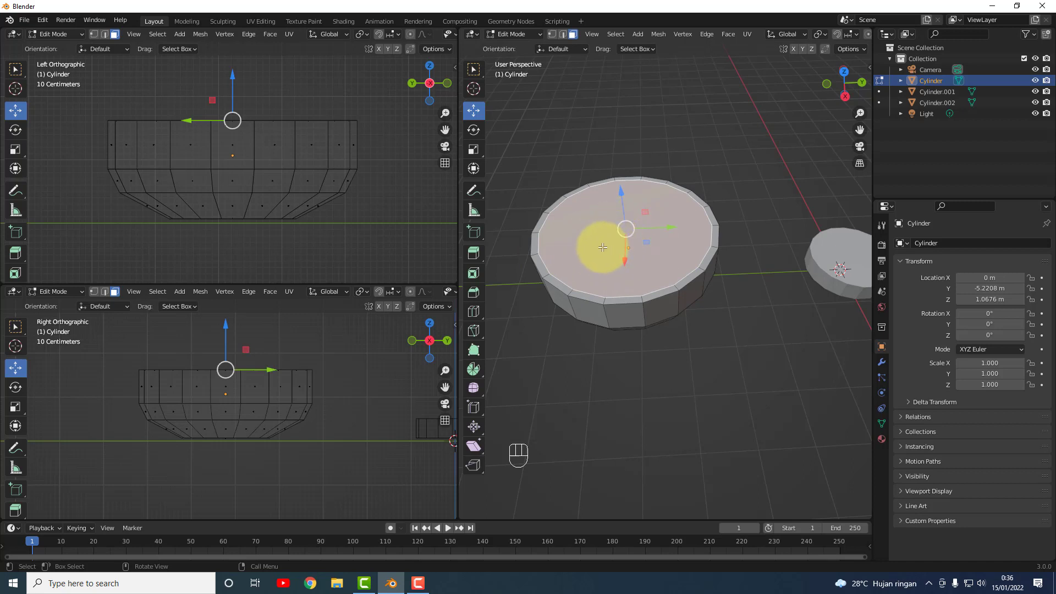
key(e)
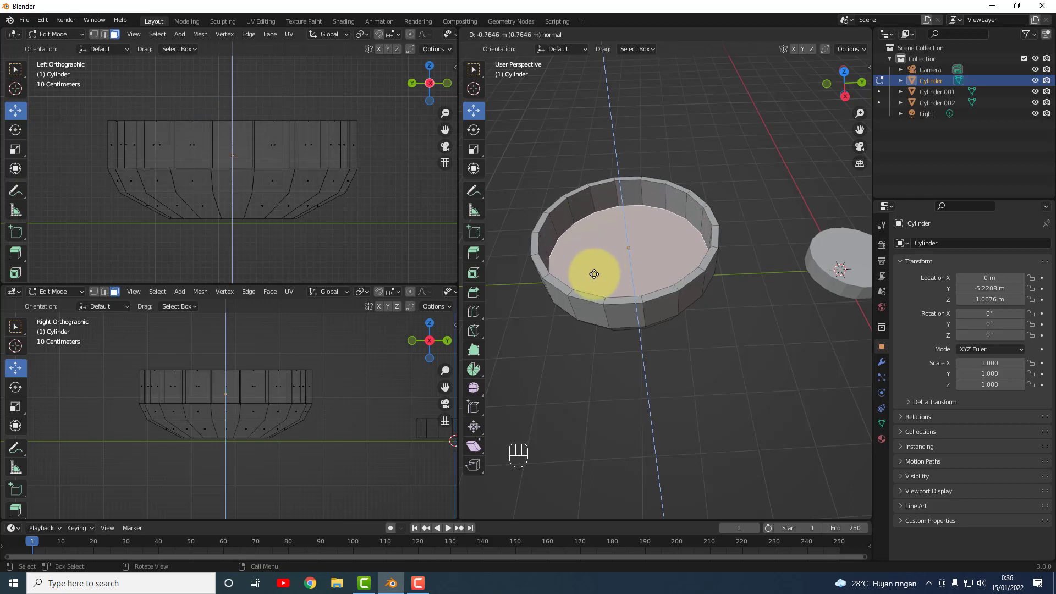
click(594, 274)
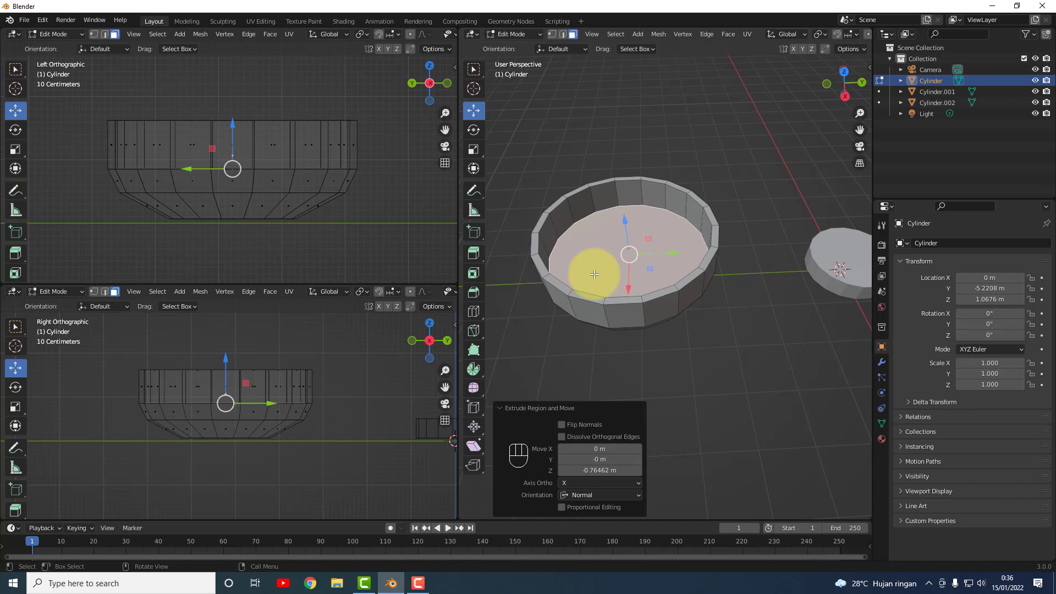
Extrude the interior floor face about 0.38 m further down and scale it uniformly by about 0.907.
key(e)
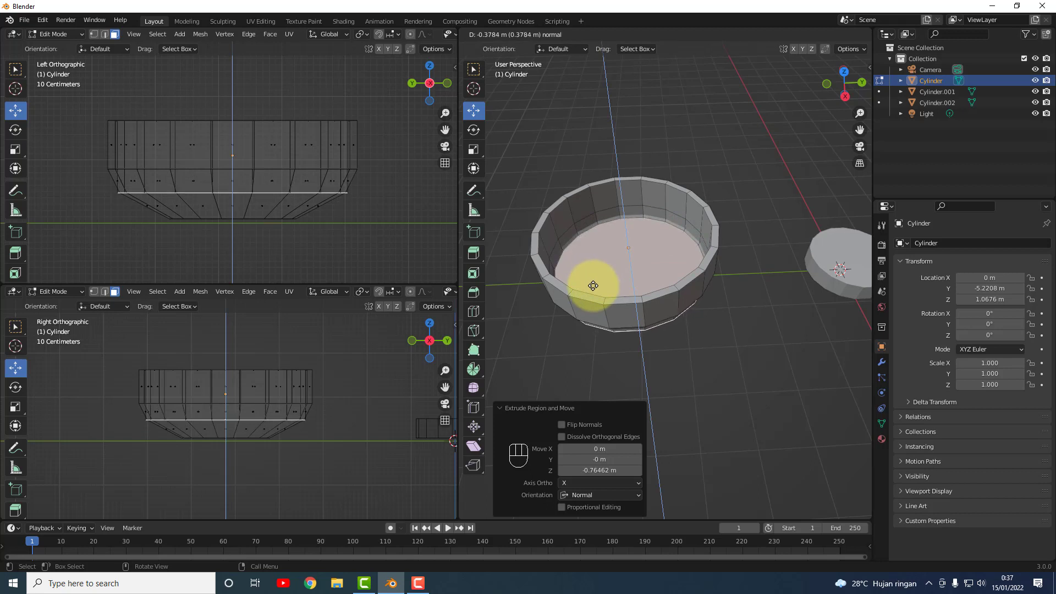
click(593, 286)
key(s)
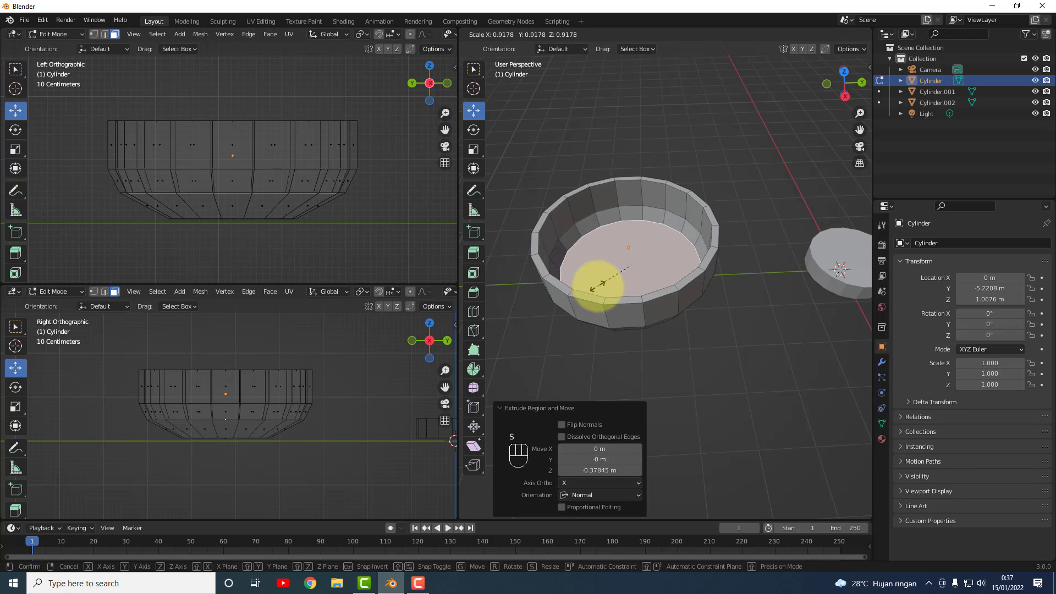
click(598, 288)
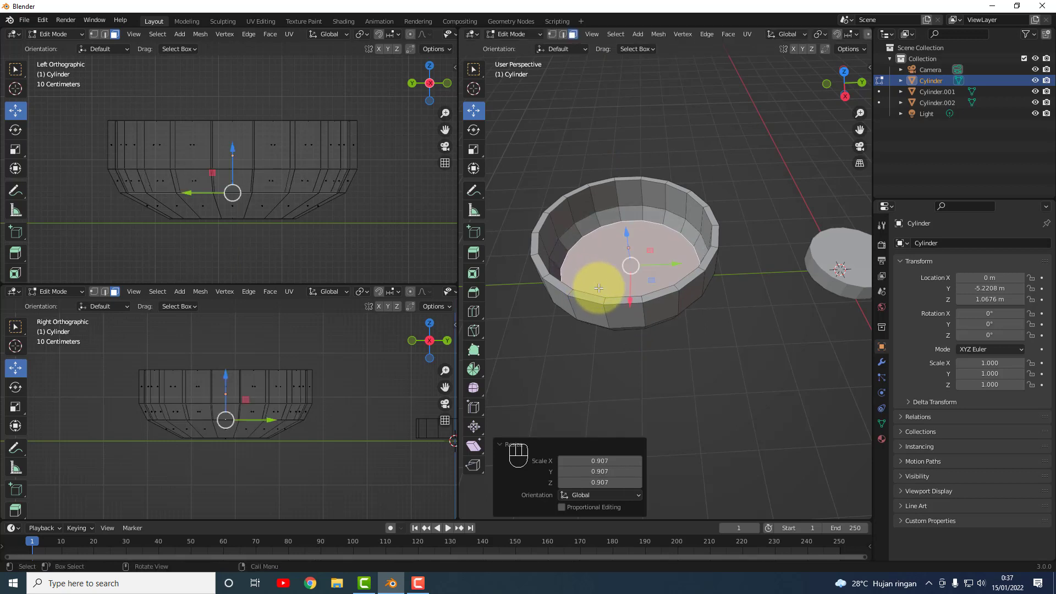
Extrude the interior floor face another 0.22 m or so downward and scale it uniformly by about 0.665.
key(e)
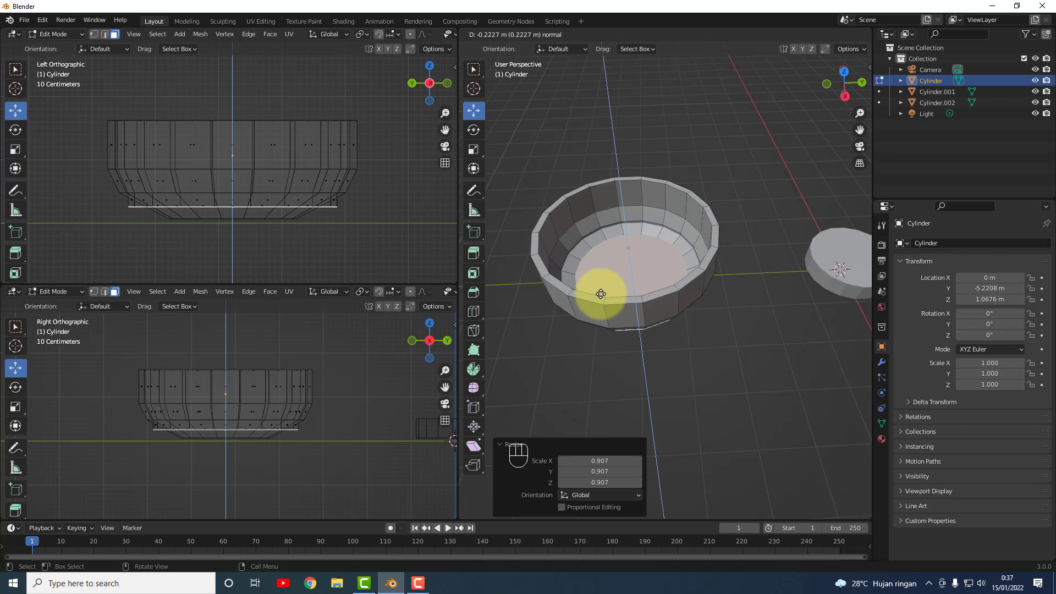
click(601, 294)
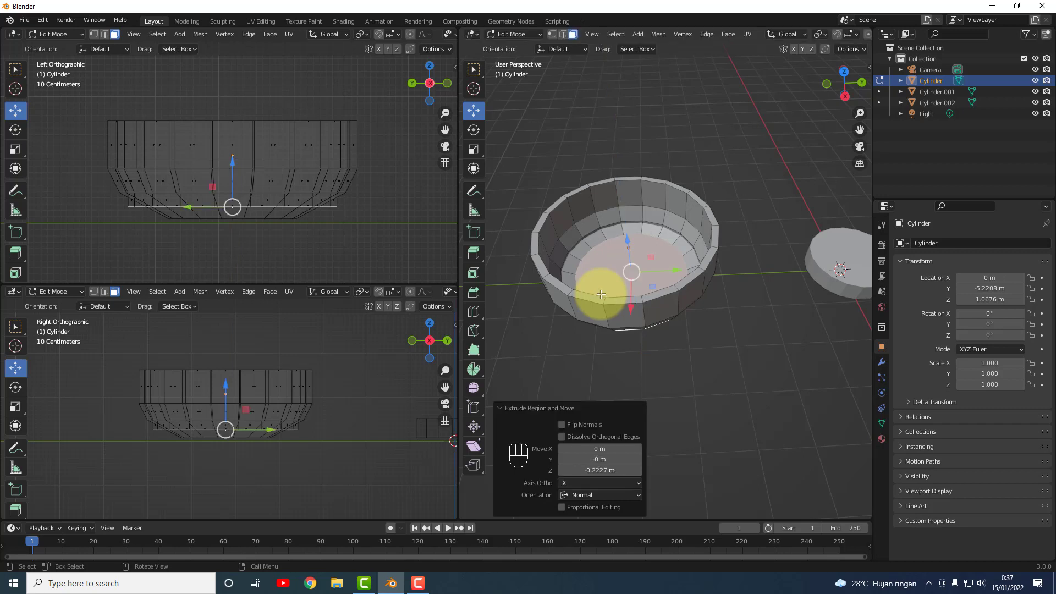
key(s)
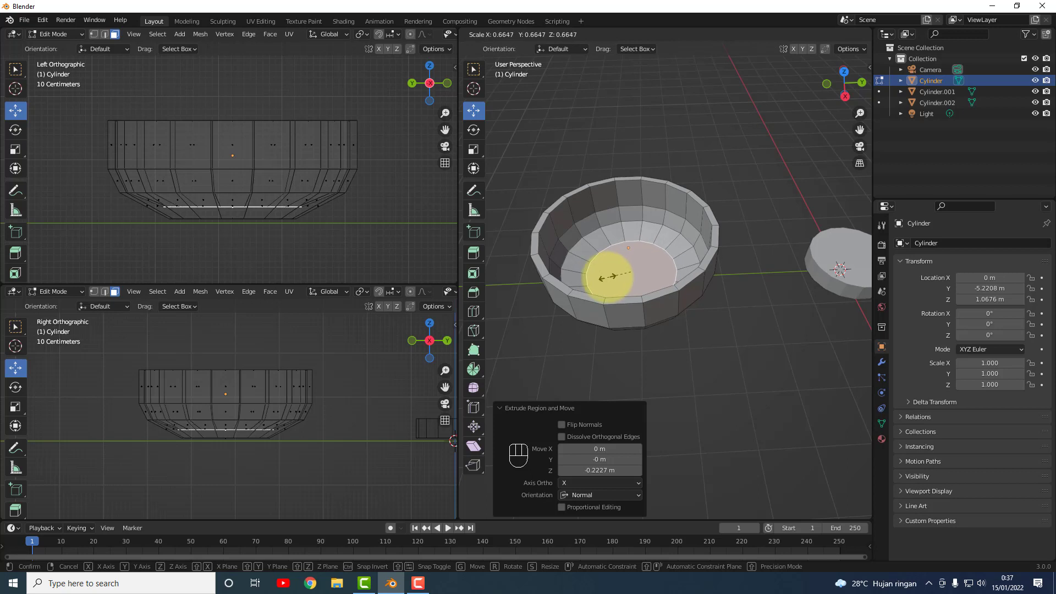
click(607, 276)
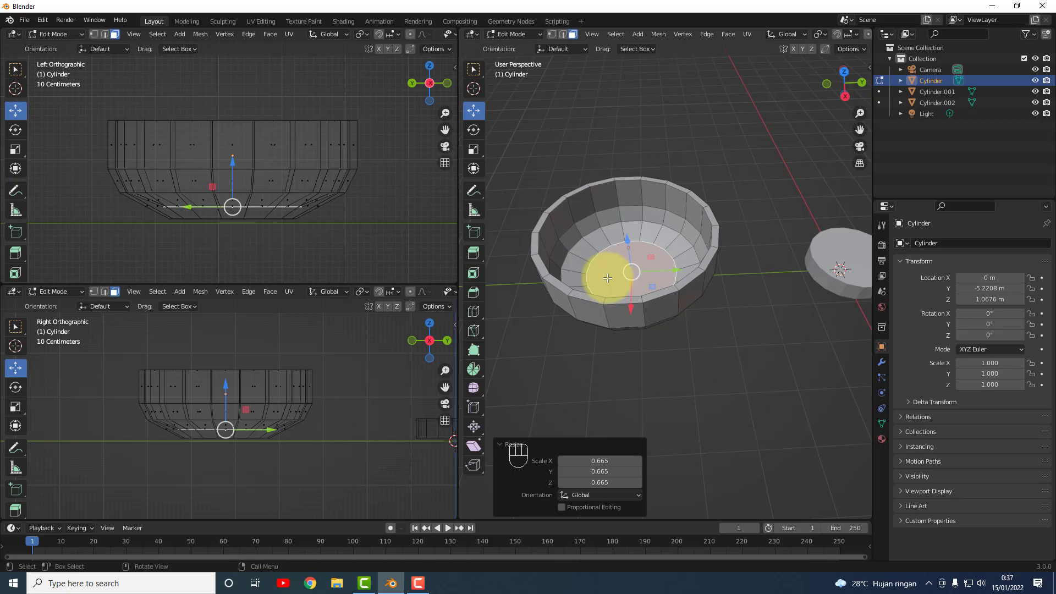
Inset the bowl's interior floor face by about 0.46 m and clear the selection.
key(i)
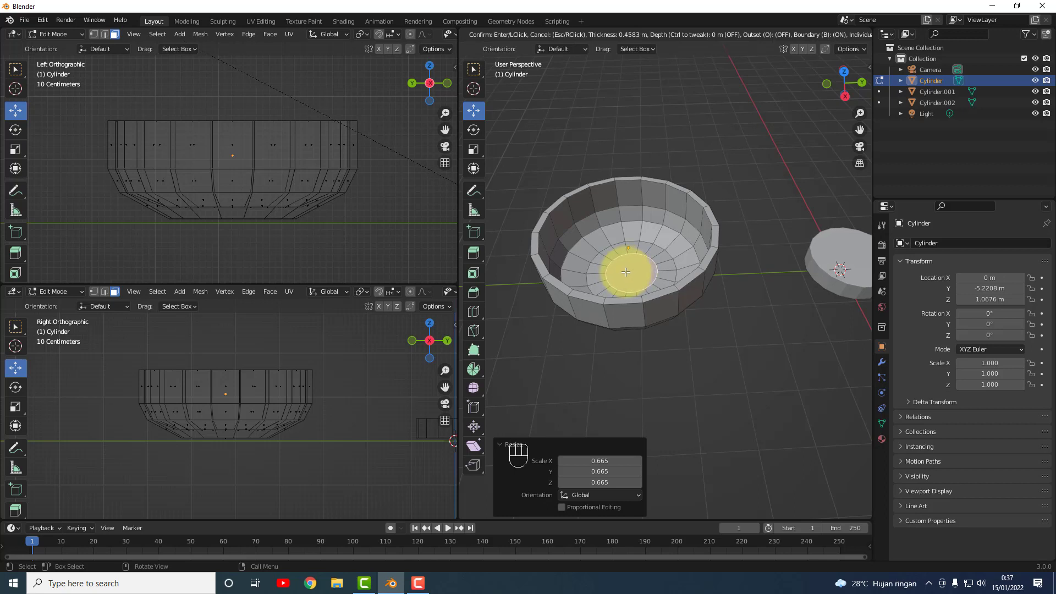
click(626, 272)
click(736, 189)
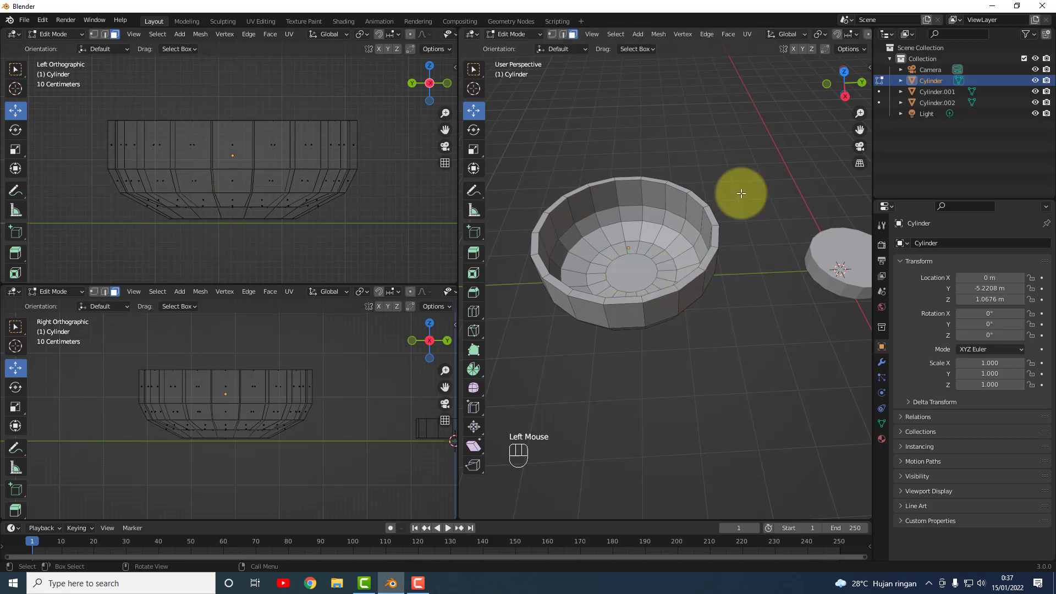
Select the large flat face on the underside of the bowl.
middle_drag(687, 322, 663, 255)
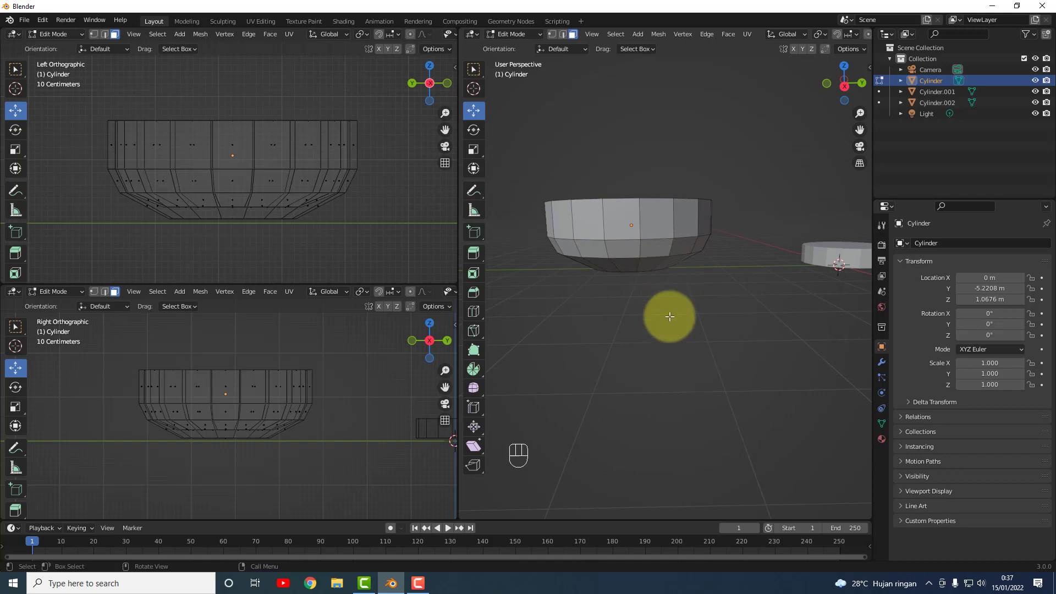
middle_drag(671, 314, 672, 273)
scroll(652, 240, up, 2)
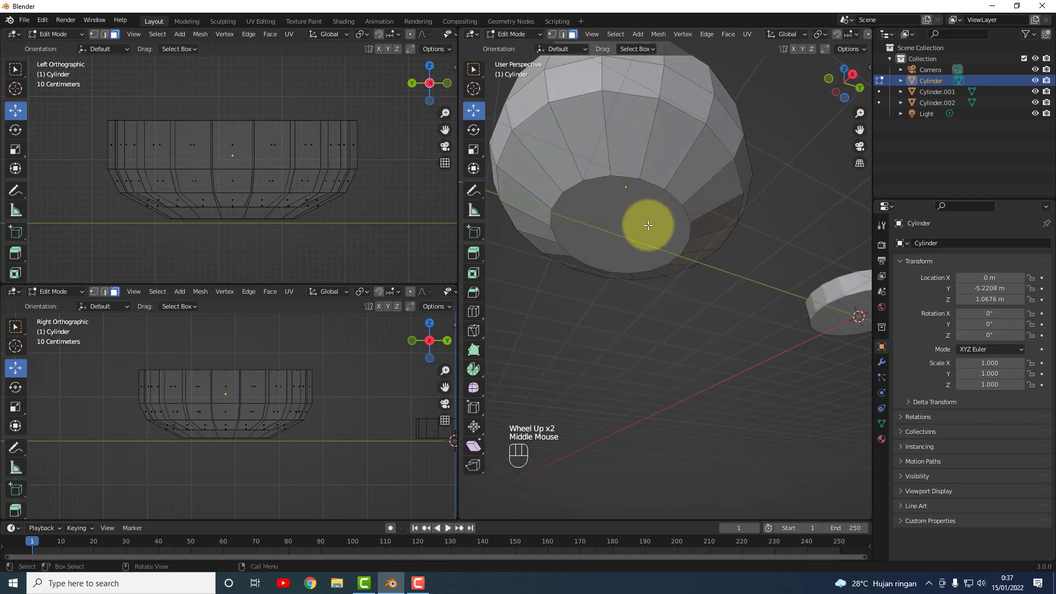
middle_drag(641, 224, 608, 179)
click(614, 228)
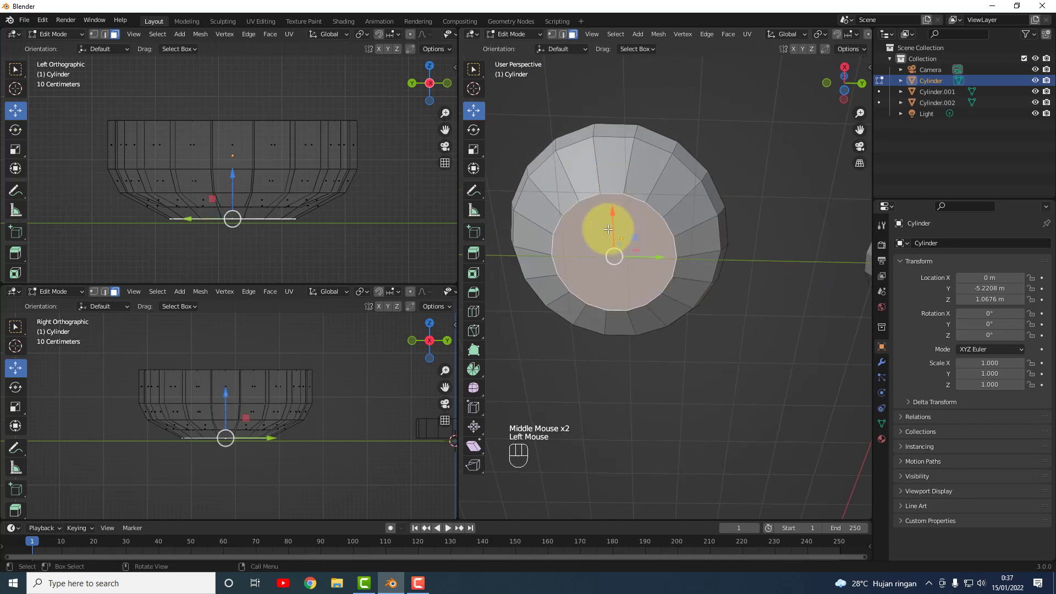
click(616, 261)
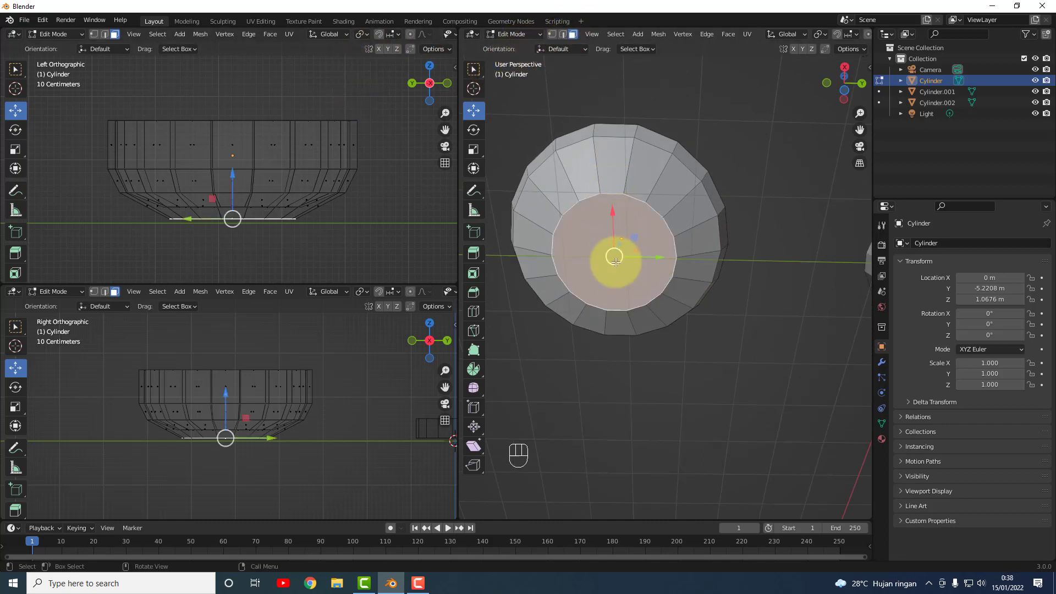
key(i)
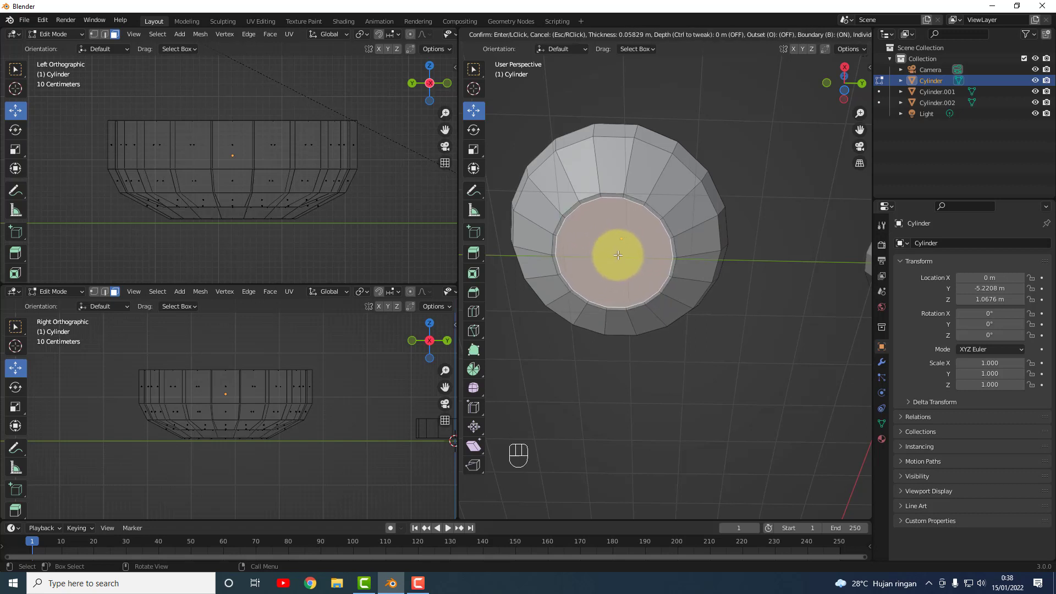
click(618, 255)
key(ctrl+z)
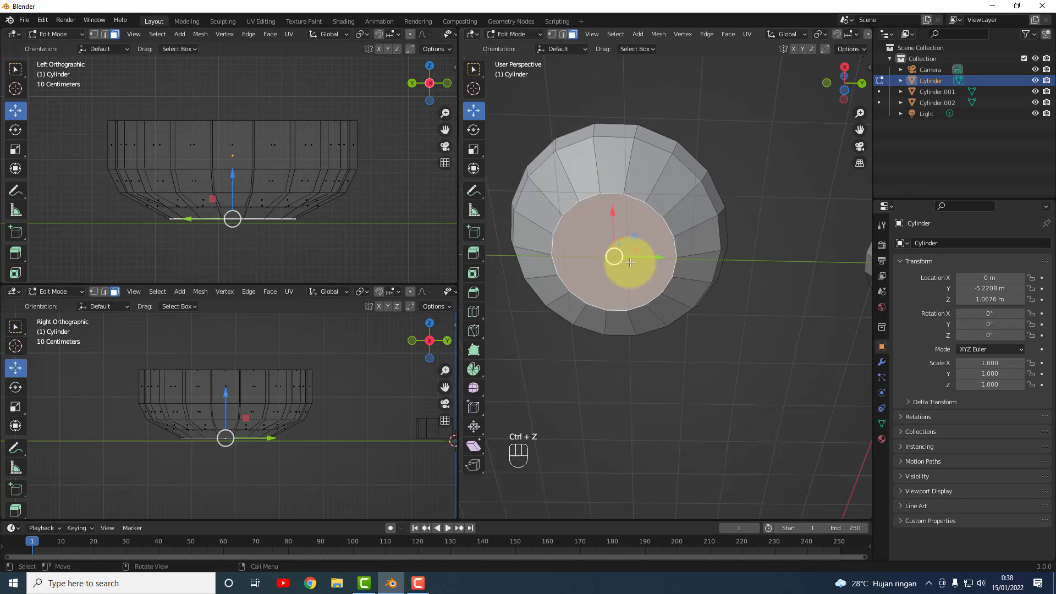
key(u)
click(684, 267)
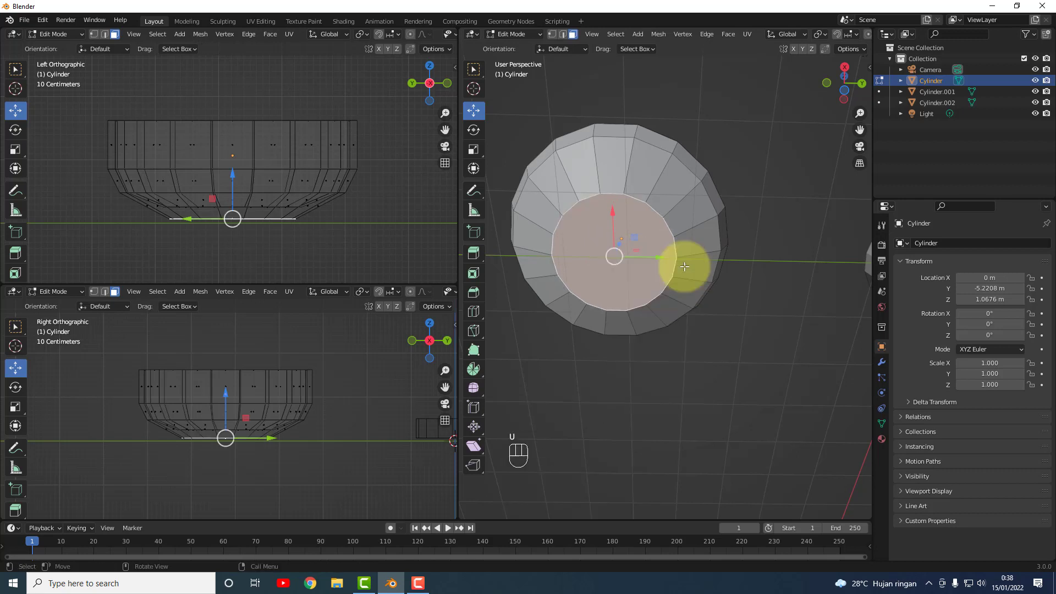
Inset the bowl's underside face three times in a row, by about 0.18 m, 0.06 m and 0.23 m, to form concentric rings.
key(i)
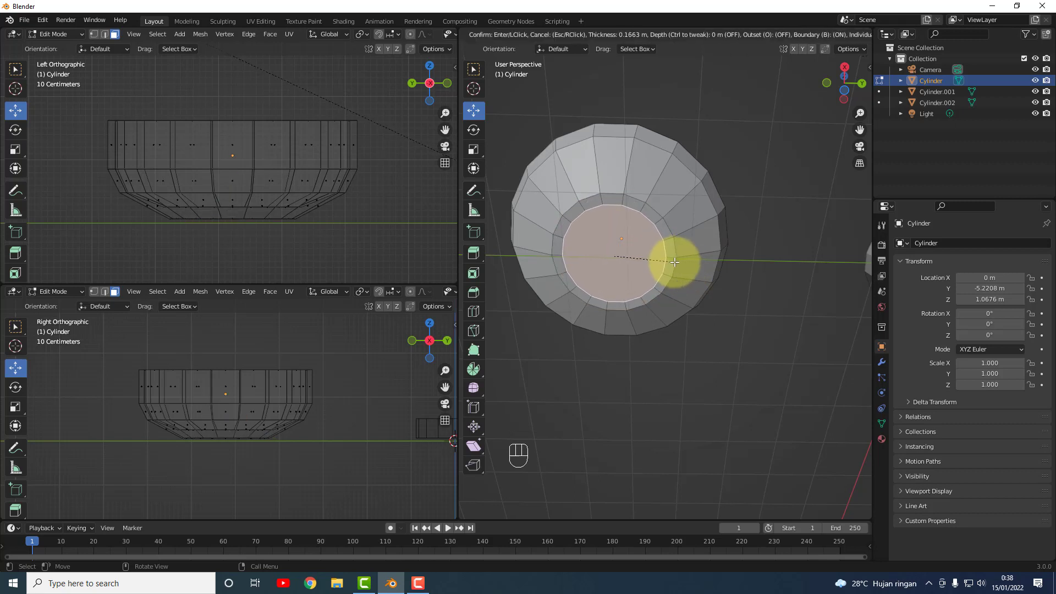
click(673, 261)
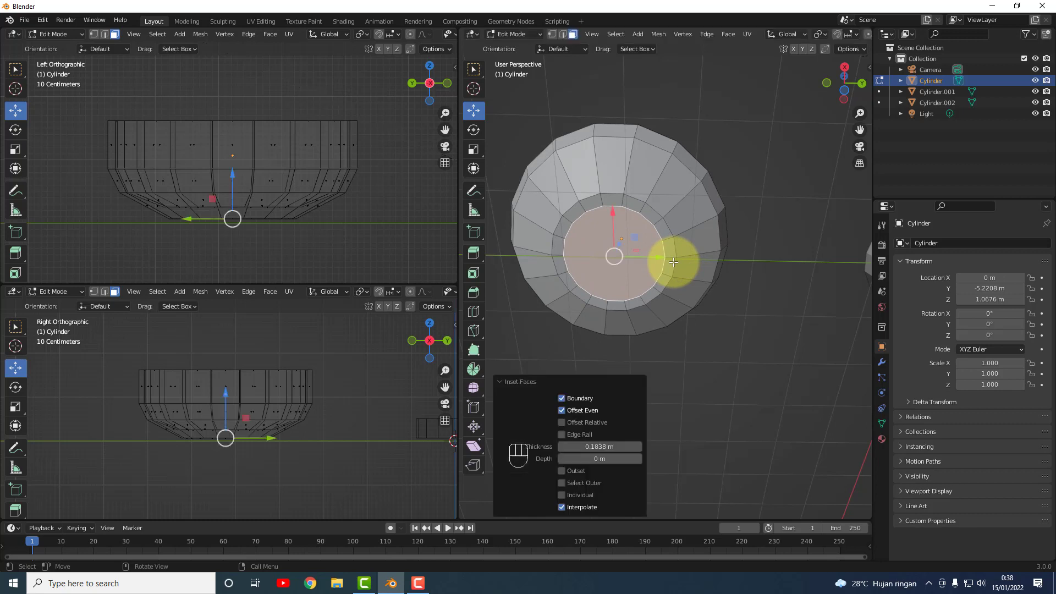
key(i)
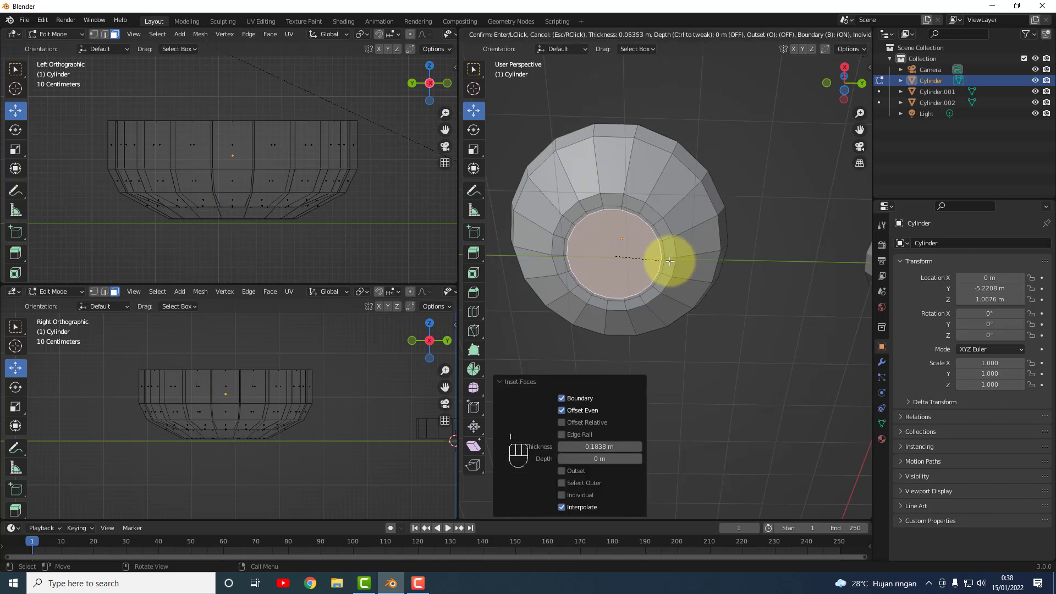
click(669, 261)
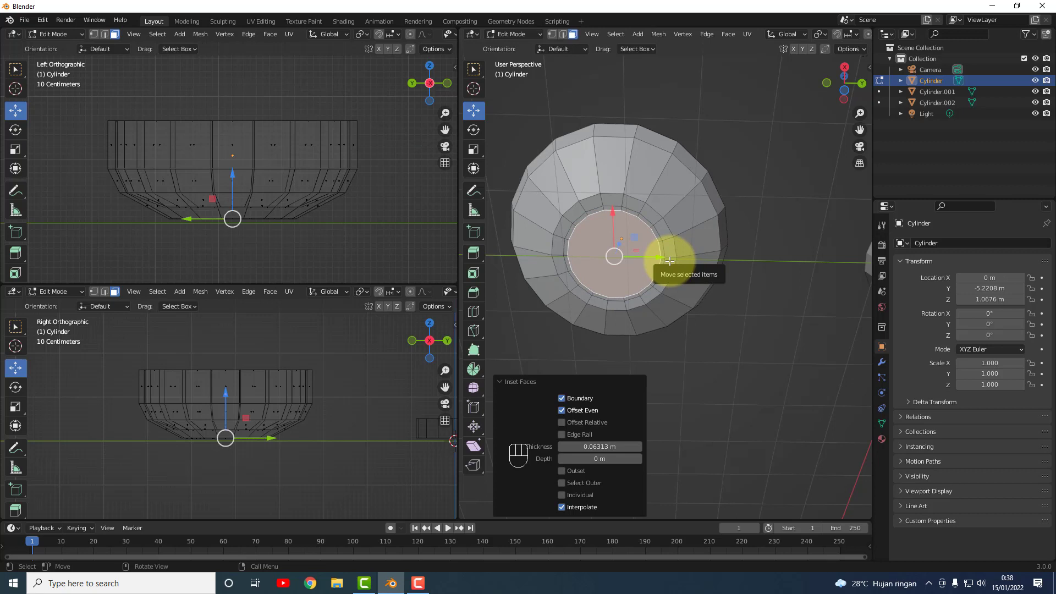
key(i)
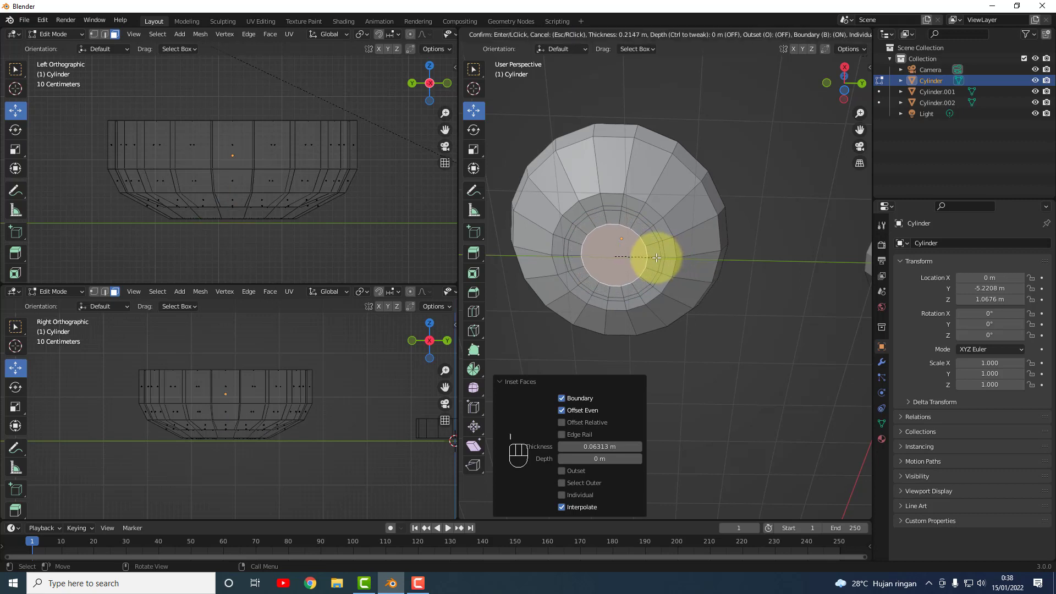
click(655, 257)
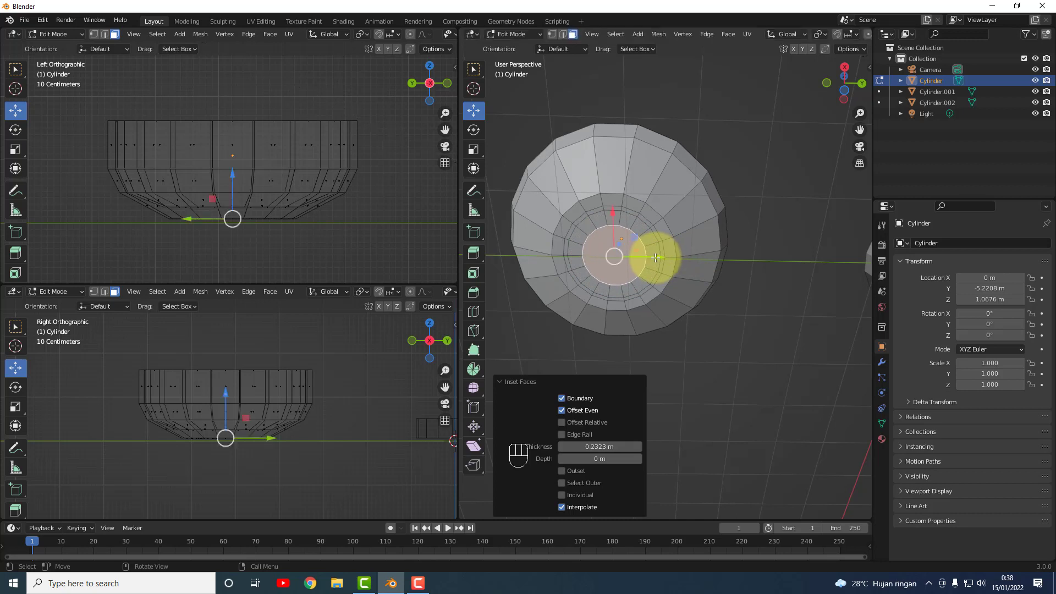
Extrude the innermost underside face about 0.10 m into the bowl and clear the selection.
key(e)
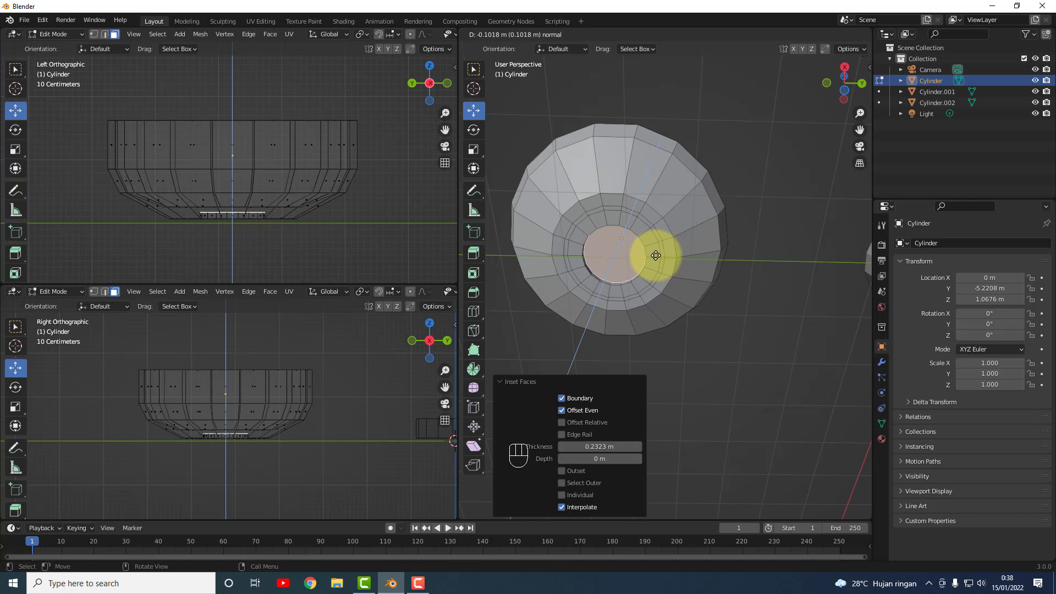
click(655, 255)
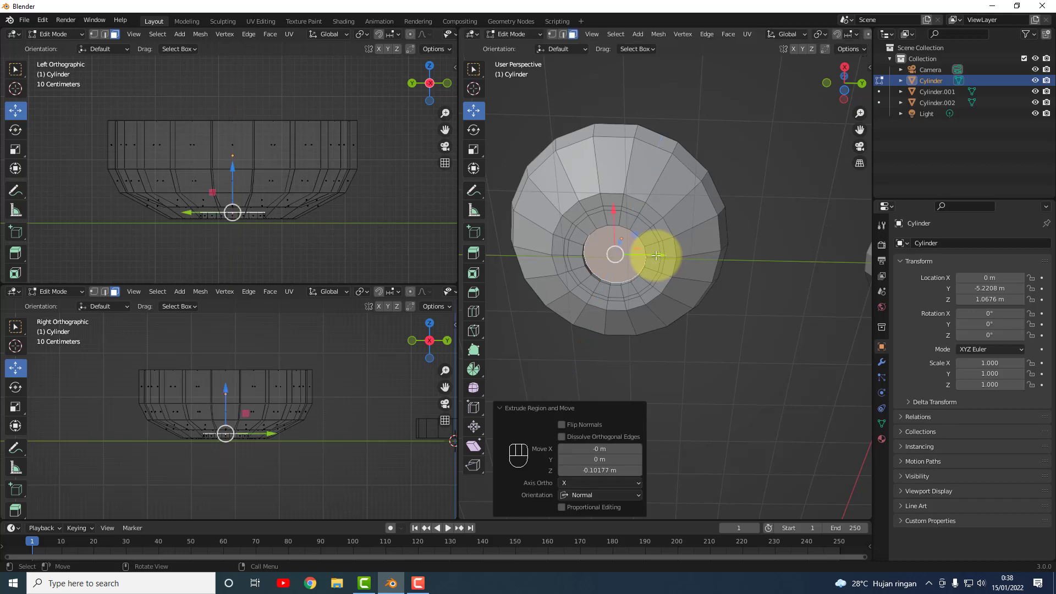
click(737, 285)
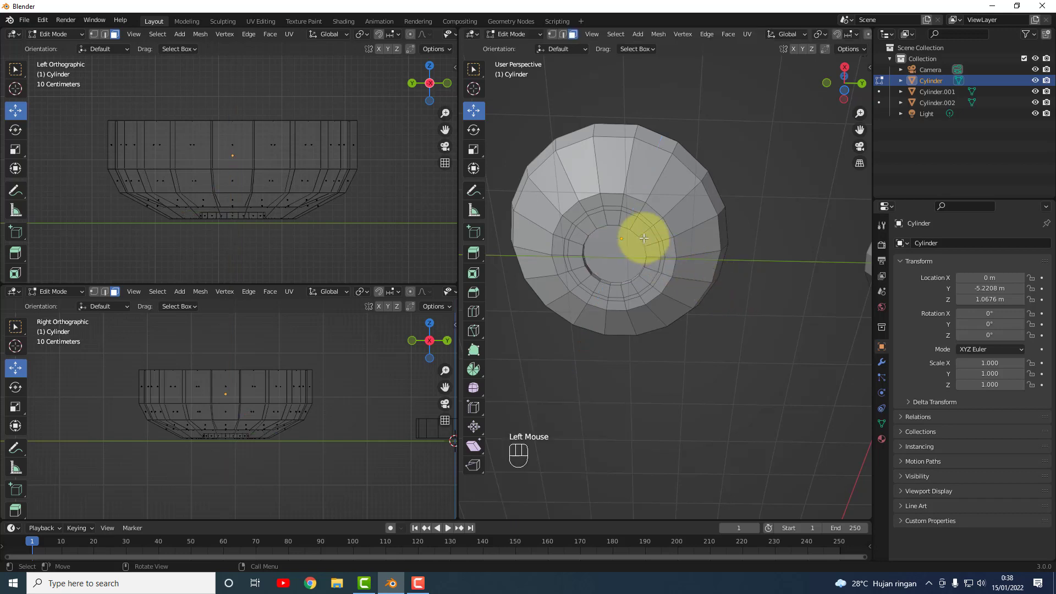
Select the narrow face loop around the bowl's underside, extrude it outward about 0.033 m as a foot ring, and clear the selection.
mouse_move(641, 233)
middle_down()
mouse_move(610, 292)
mouse_move(636, 207)
mouse_move(636, 337)
mouse_move(641, 240)
mouse_move(660, 184)
mouse_move(674, 220)
mouse_move(633, 206)
mouse_move(630, 215)
middle_up()
scroll(641, 219, up, 2)
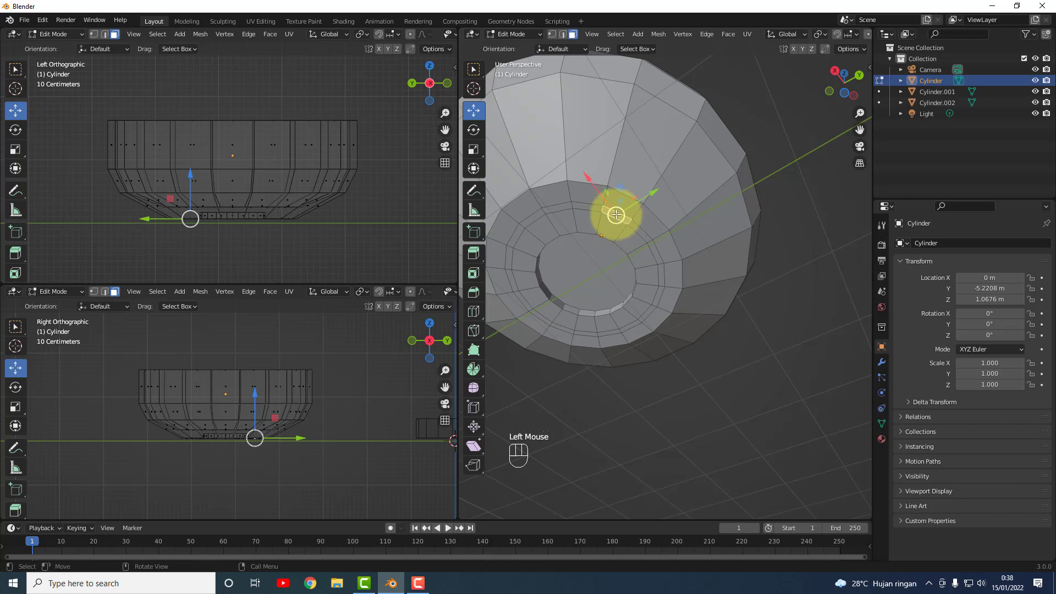
scroll(608, 235, up, 2)
middle_drag(600, 189, 577, 220)
drag(860, 129, 549, 195)
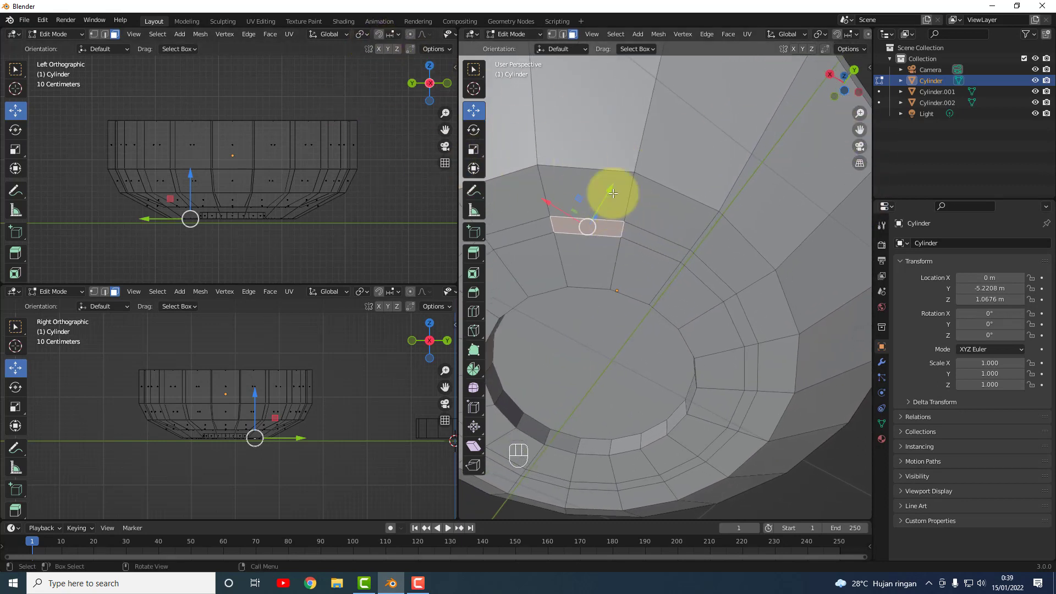
alt+click(622, 230)
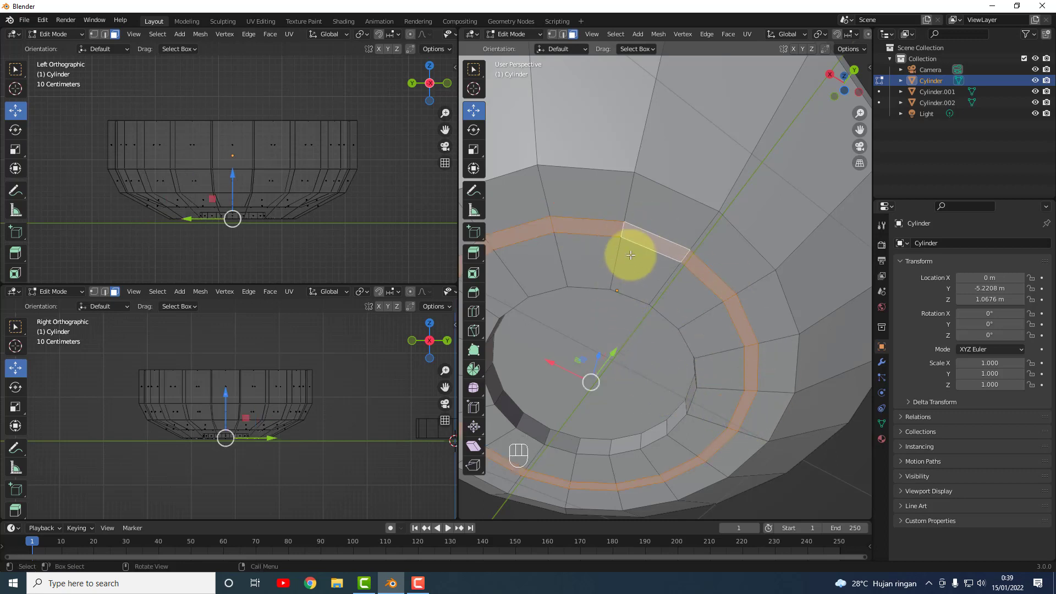
key(e)
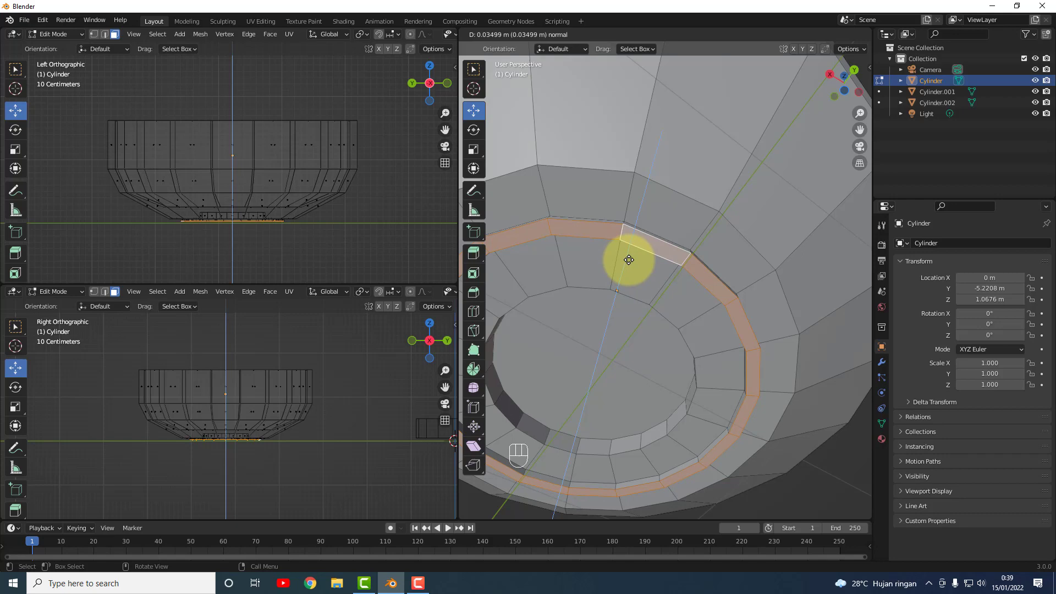
click(630, 259)
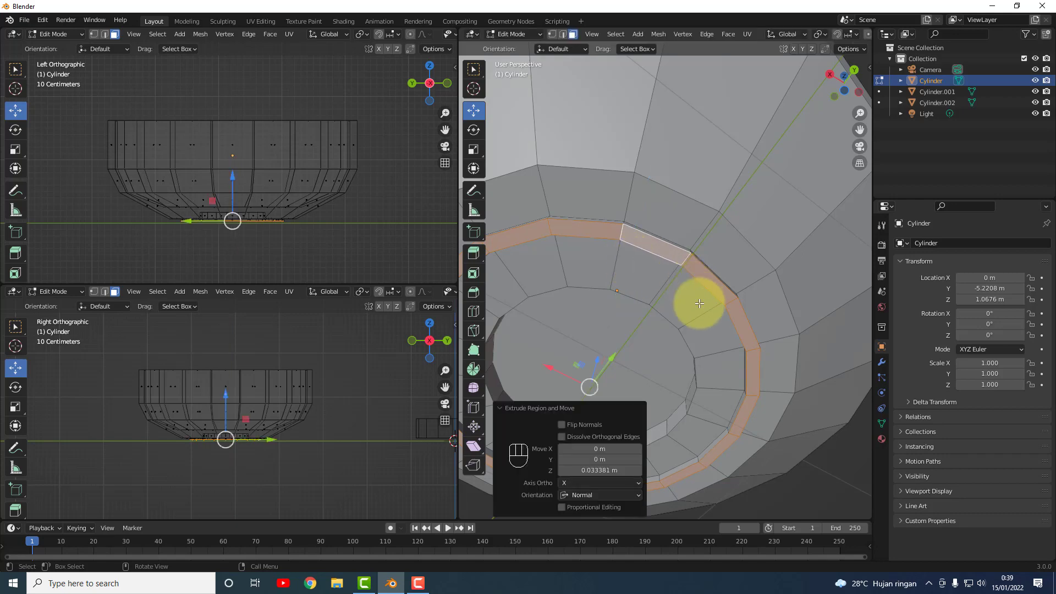
click(766, 318)
click(836, 460)
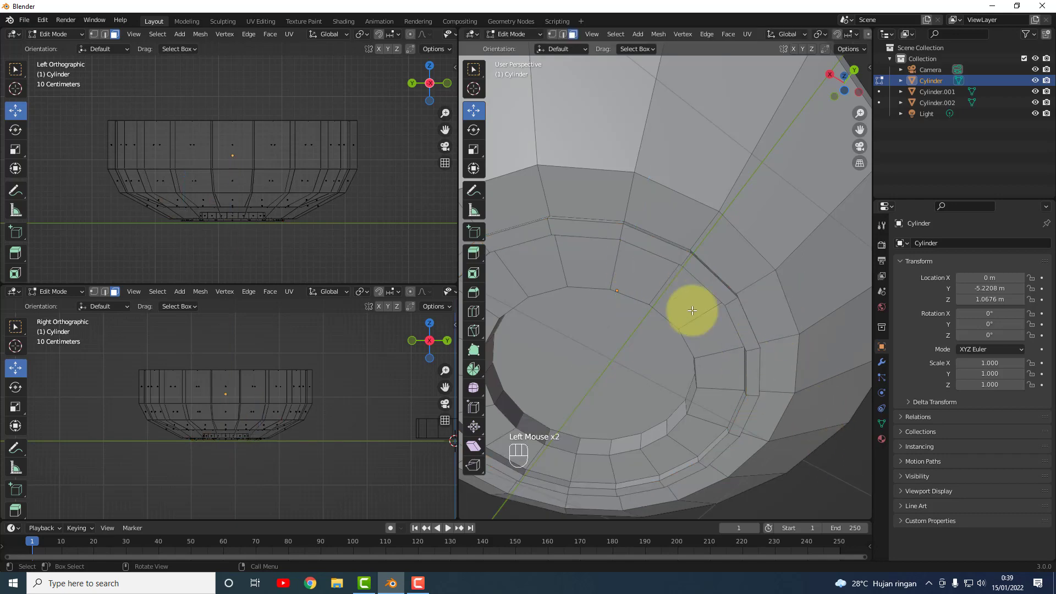
middle_drag(688, 306, 775, 271)
scroll(666, 272, down, 6)
scroll(742, 249, down, 3)
scroll(791, 286, up, 3)
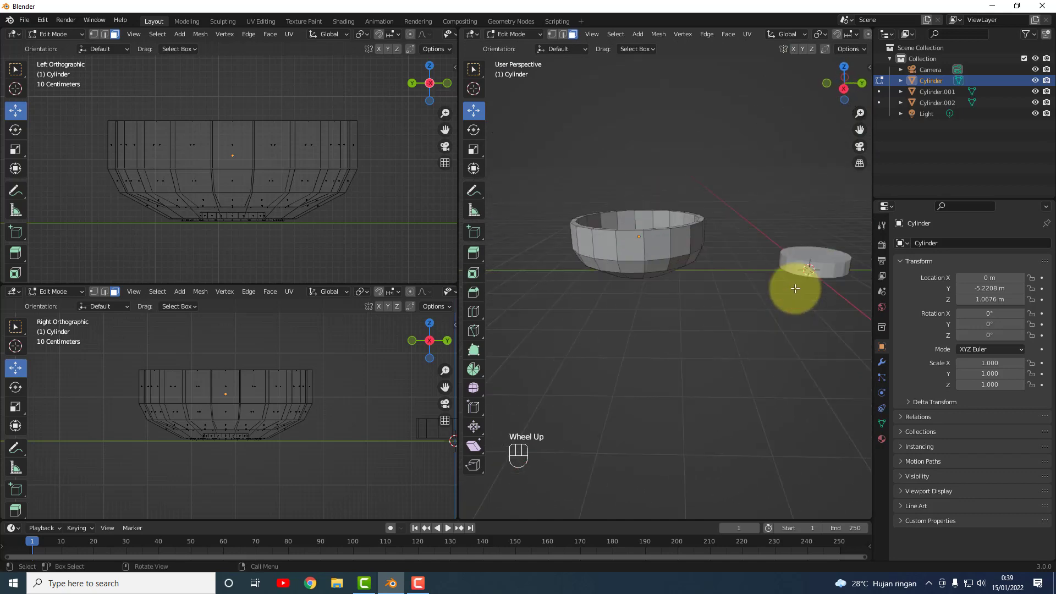
Frame the middle cylinder close up in the left and right orthographic views with box selection active.
scroll(806, 283, down, 1)
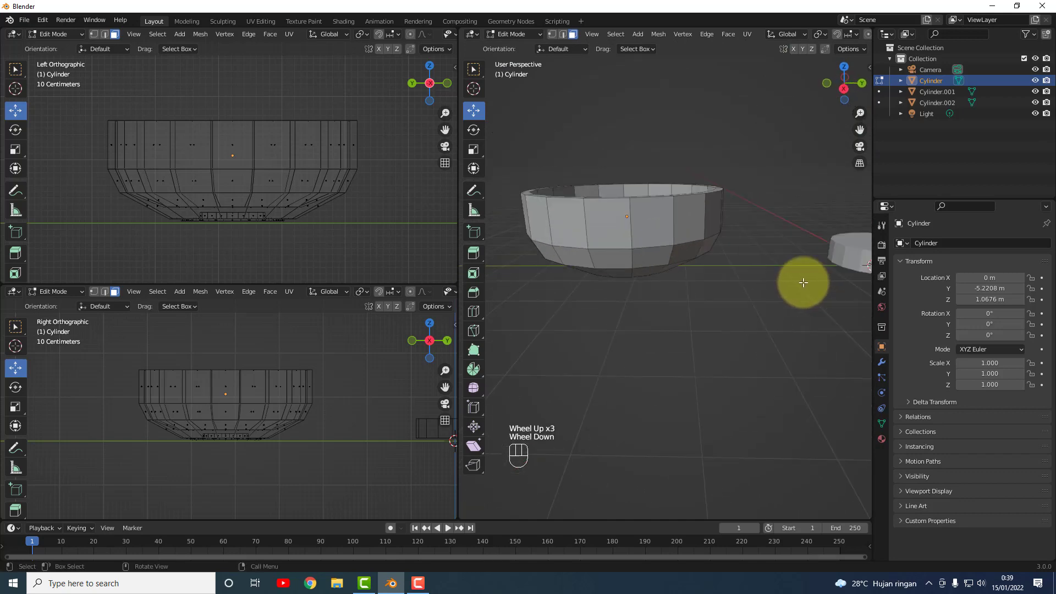
click(15, 68)
click(350, 256)
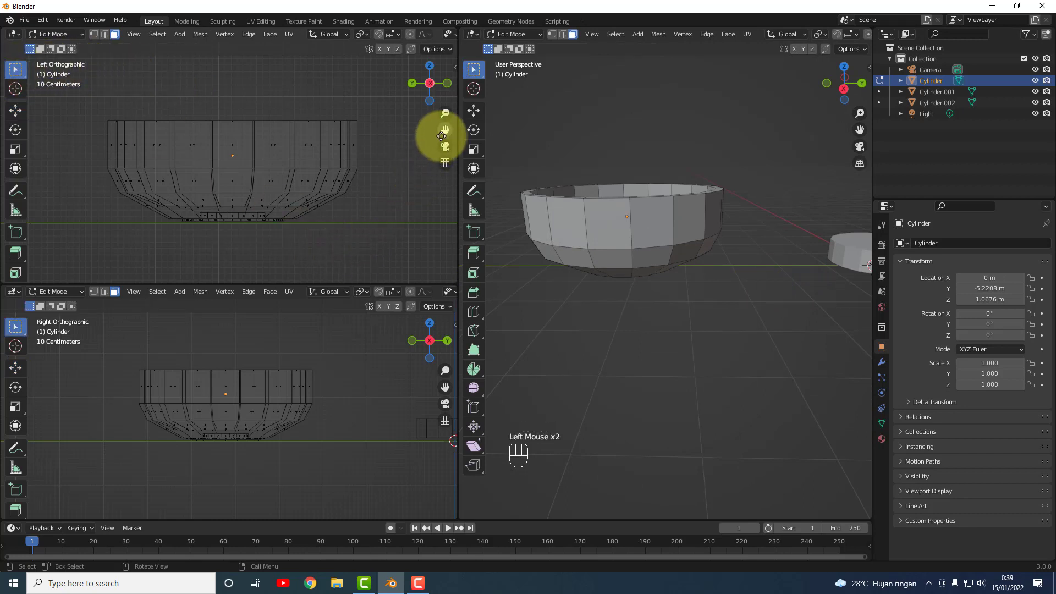
click(715, 304)
drag(445, 129, 407, 132)
scroll(389, 219, down, 2)
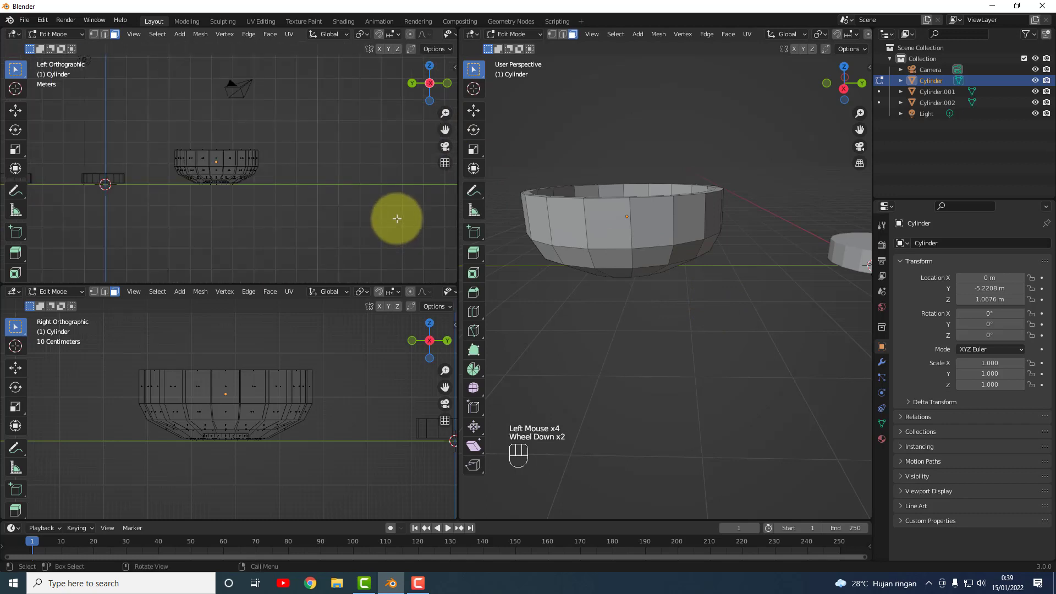
scroll(382, 217, up, 1)
scroll(322, 200, down, 1)
drag(445, 129, 268, 191)
scroll(365, 200, up, 2)
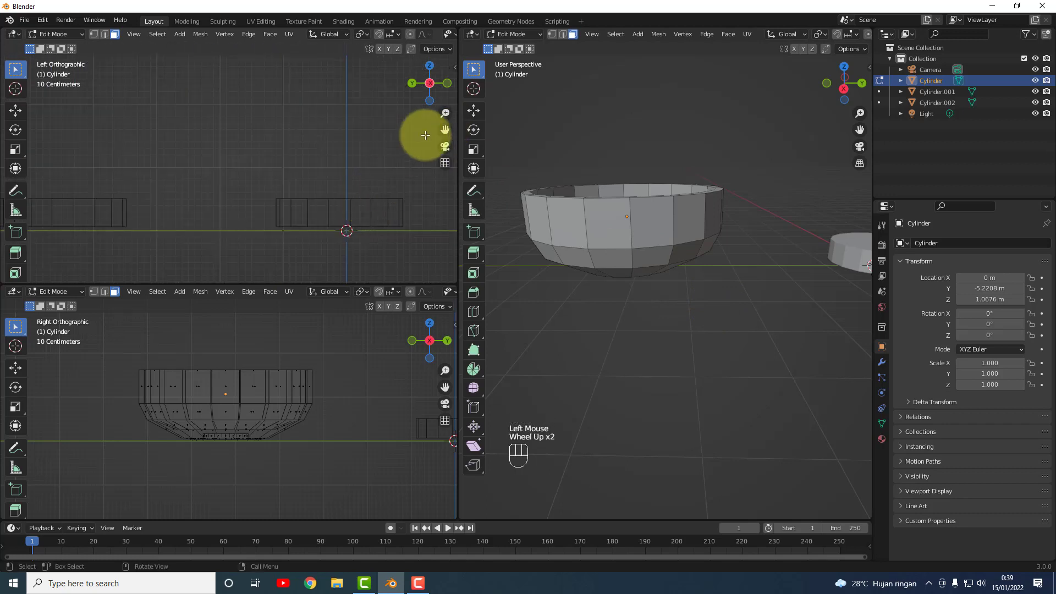
drag(444, 129, 382, 123)
scroll(370, 223, up, 2)
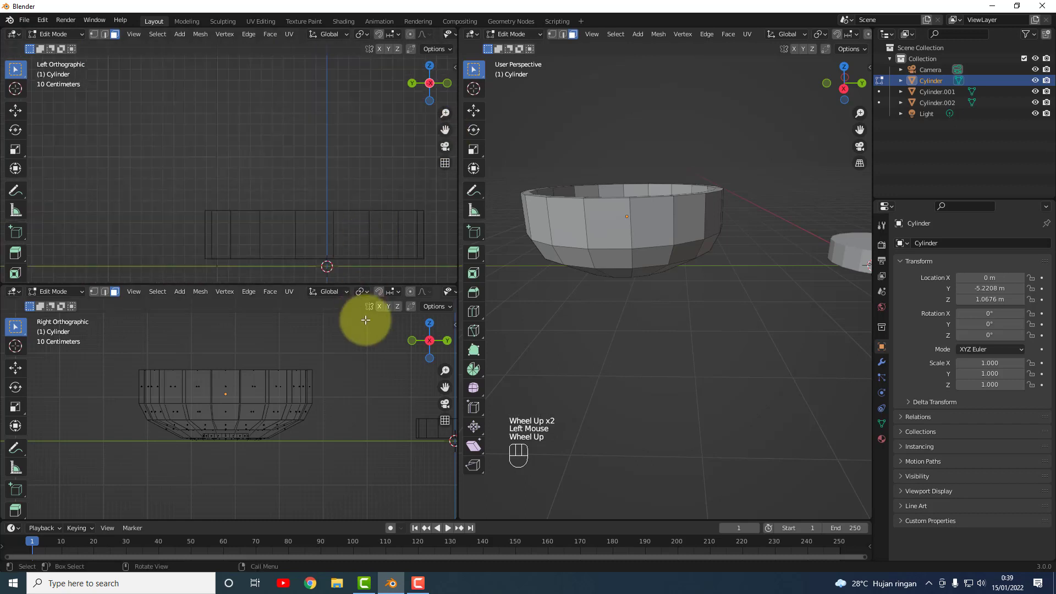
scroll(365, 252, down, 1)
drag(445, 129, 387, 103)
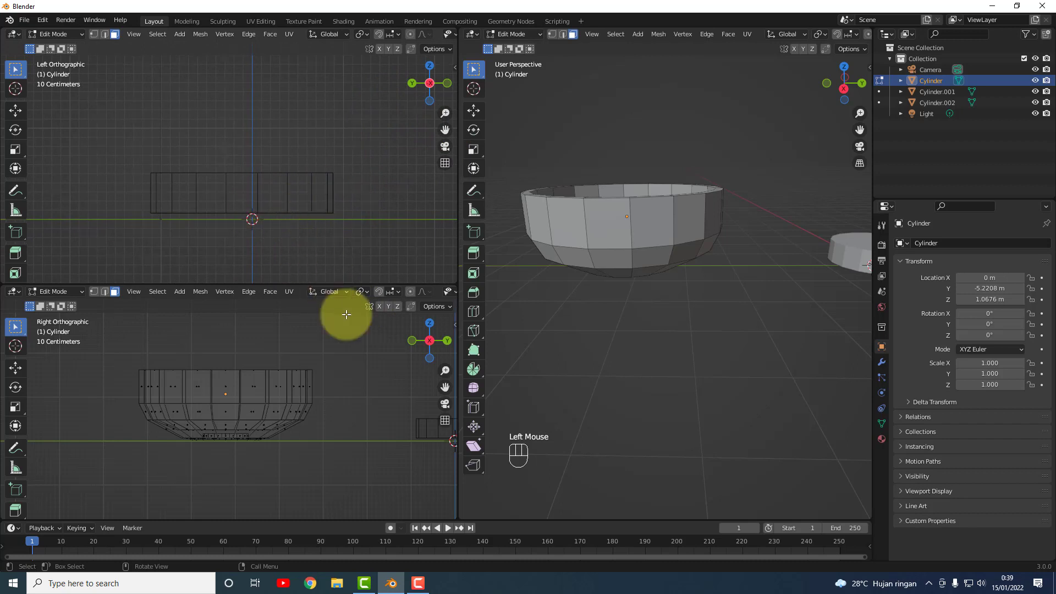
click(388, 410)
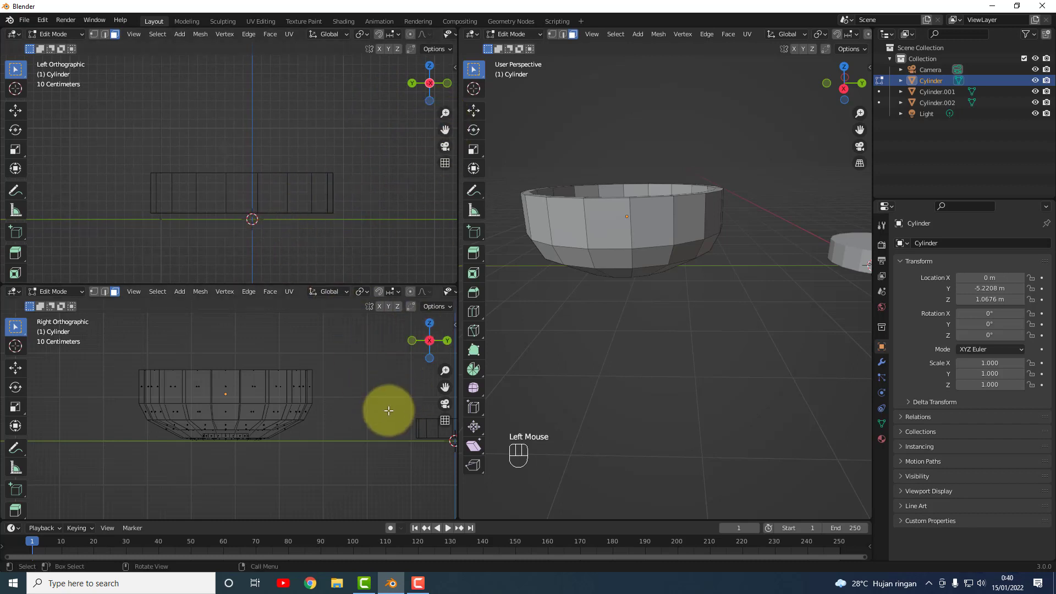
drag(445, 387, 241, 352)
scroll(330, 399, up, 3)
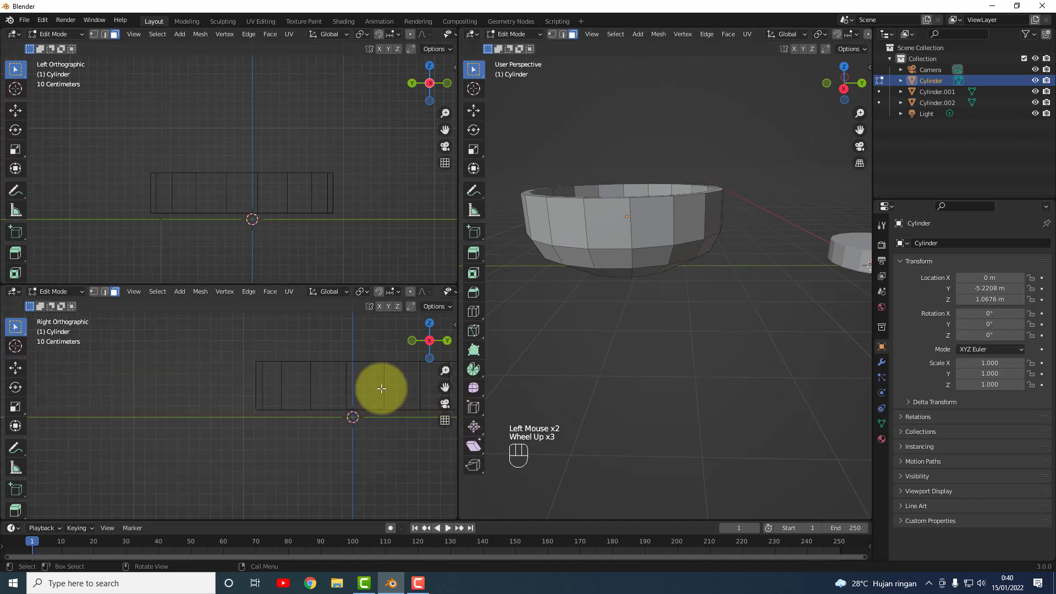
drag(445, 387, 301, 396)
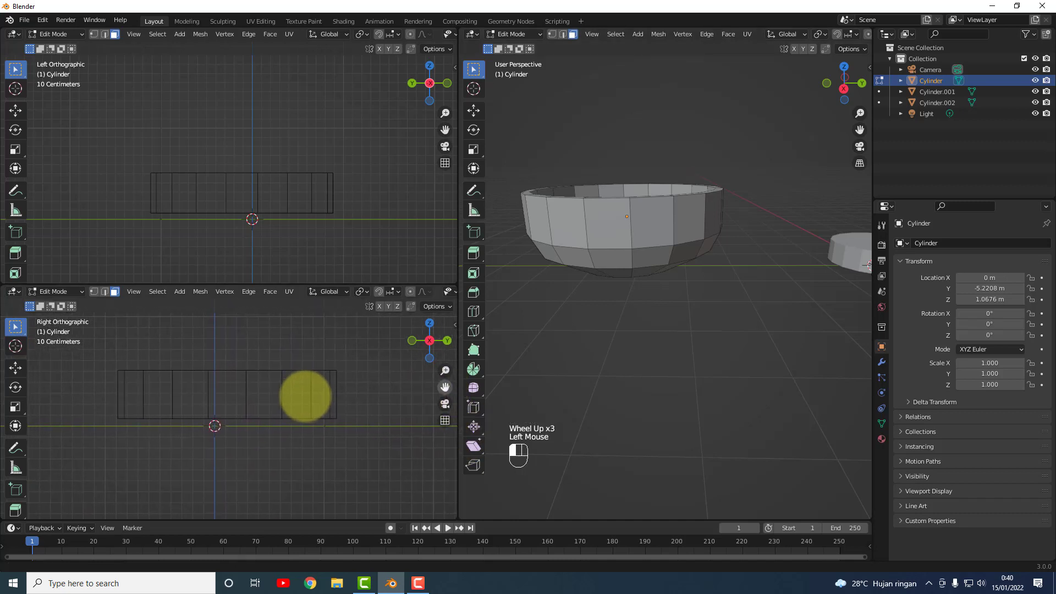
scroll(753, 308, down, 1)
scroll(761, 324, up, 2)
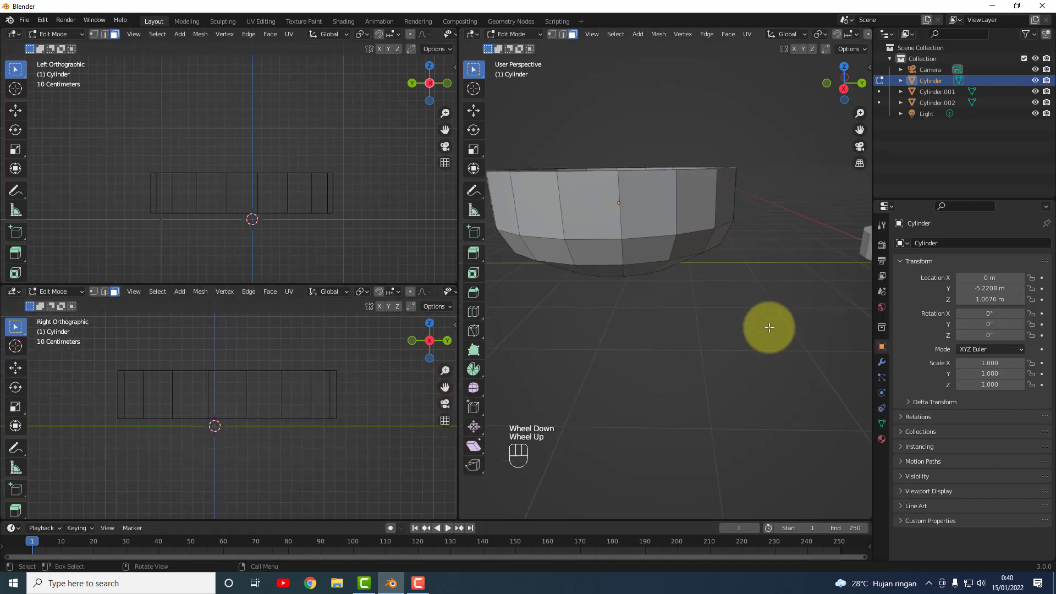
Bring the middle cylinder close up in the perspective view and identify it by selecting its object.
drag(863, 129, 610, 162)
scroll(671, 297, up, 3)
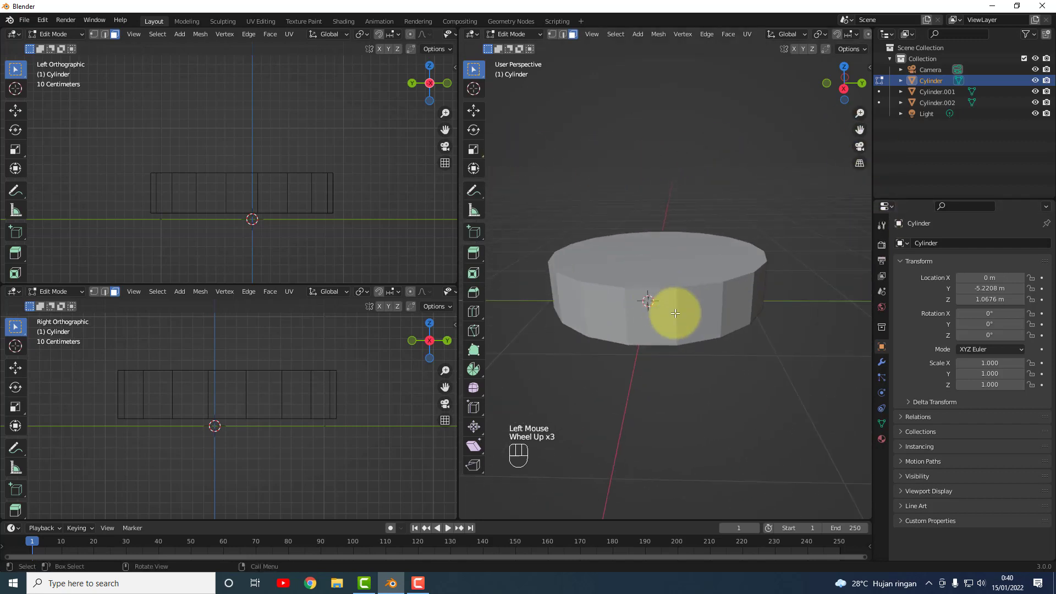
middle_drag(677, 308, 683, 322)
click(684, 311)
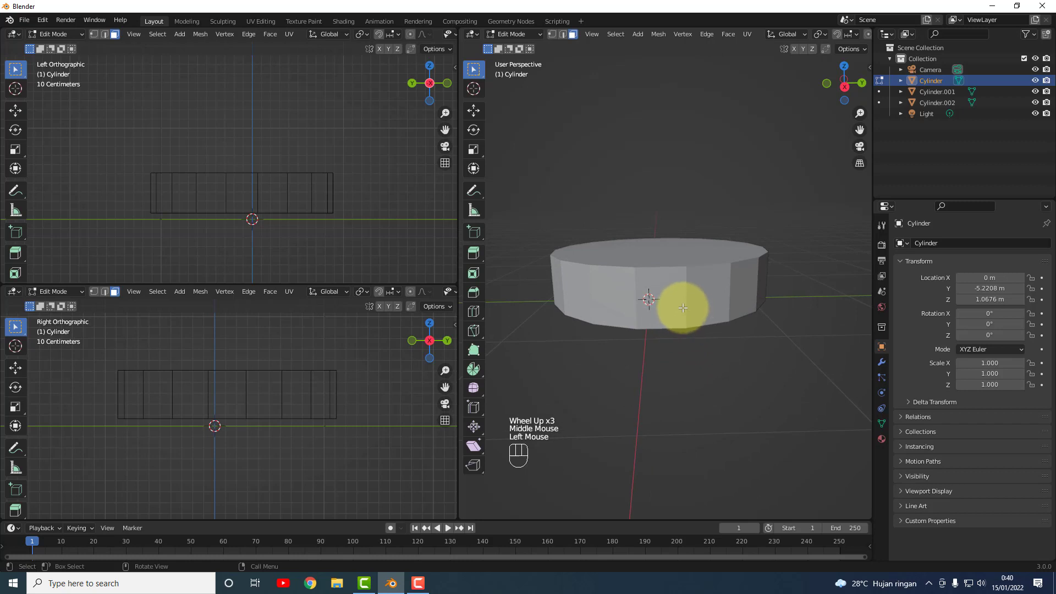
click(698, 292)
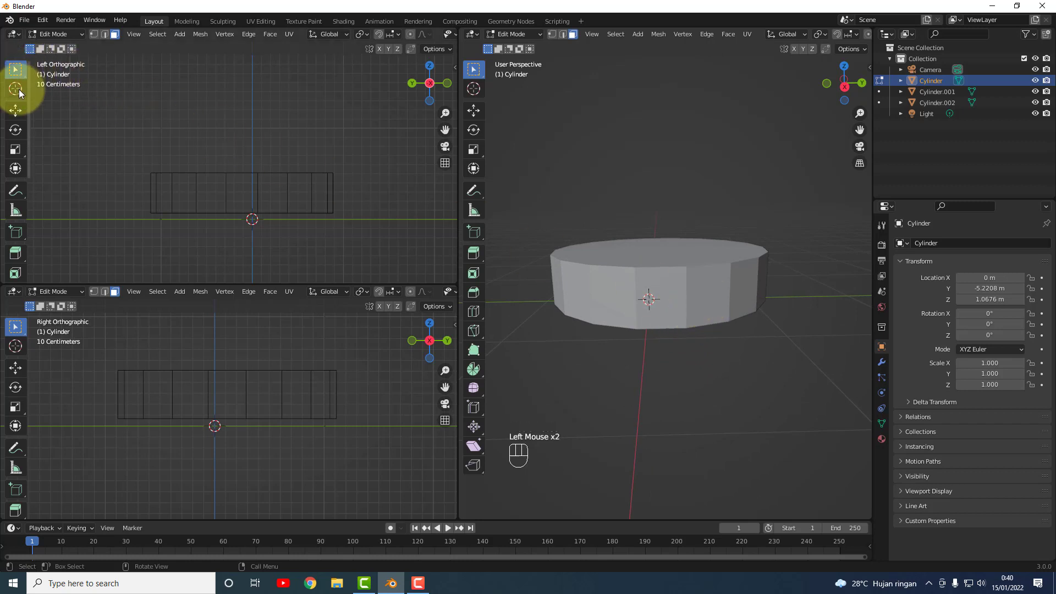
click(963, 92)
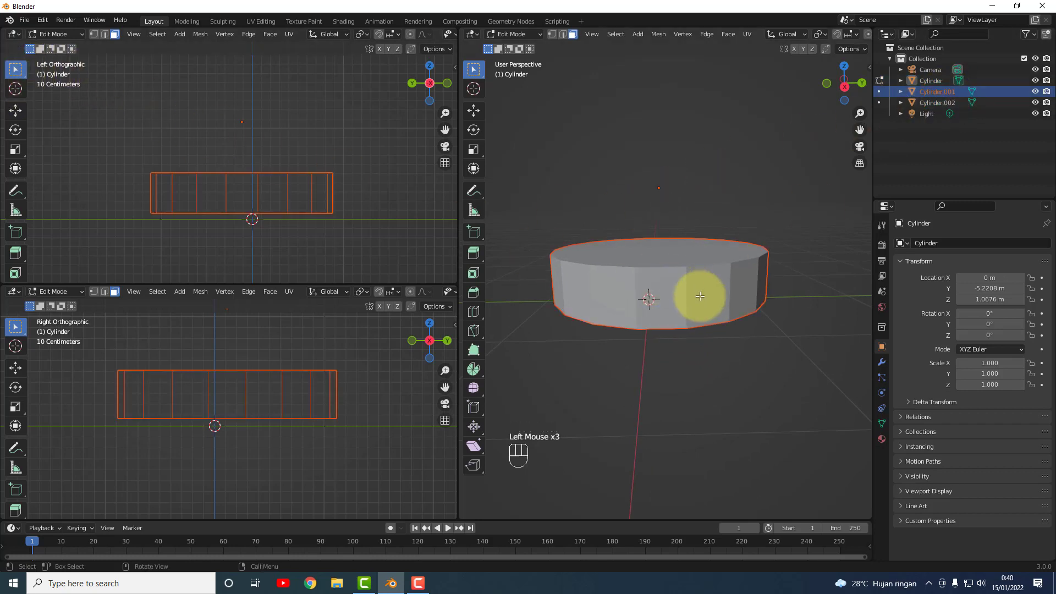
Rename the bowl object as Mangkuk and the middle cylinder, Cylinder.001, as Piring.
double_click(933, 81)
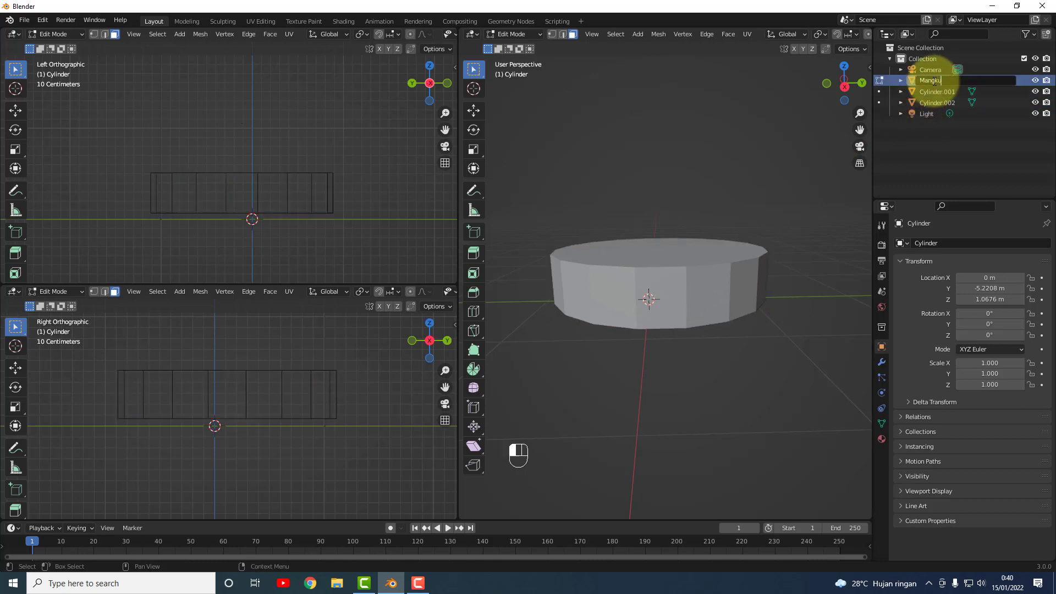
text(Mangkuk)
key(Return)
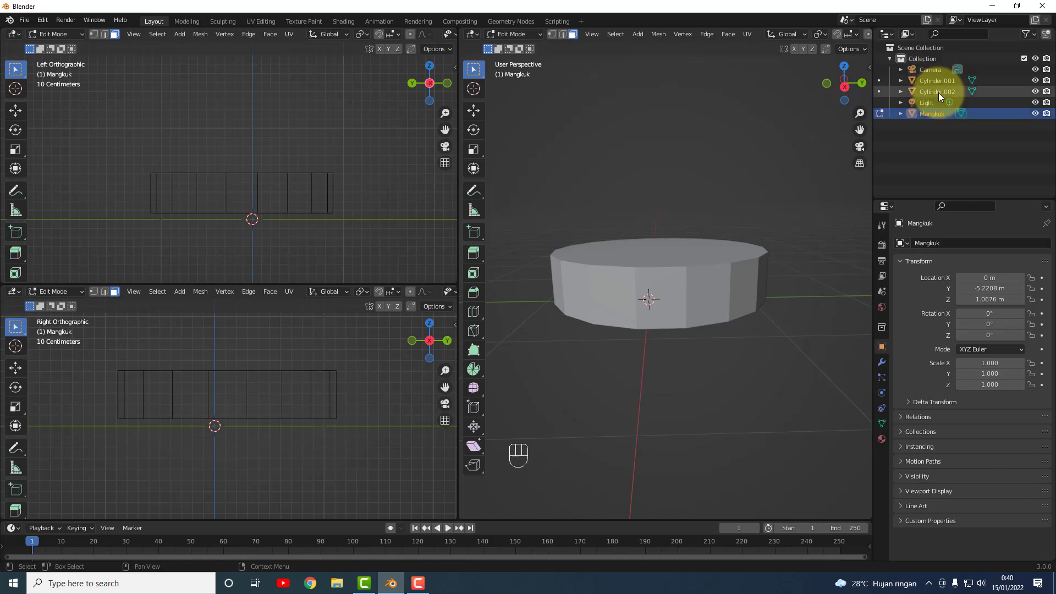
double_click(942, 80)
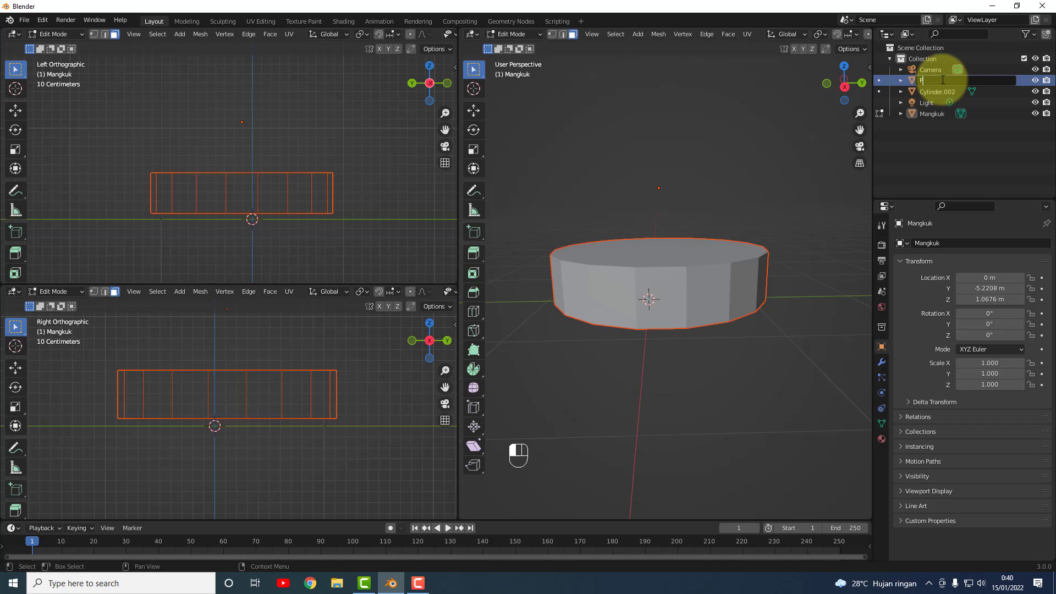
text(Piring)
key(Return)
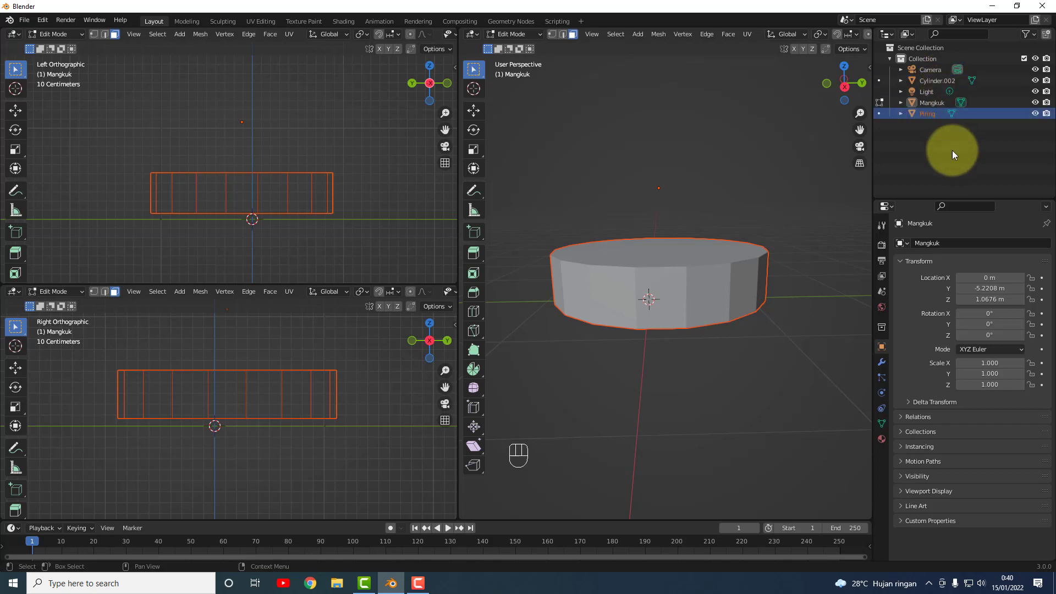
Rename the remaining cylinder, Cylinder.002, as Cawan.
click(932, 103)
click(936, 80)
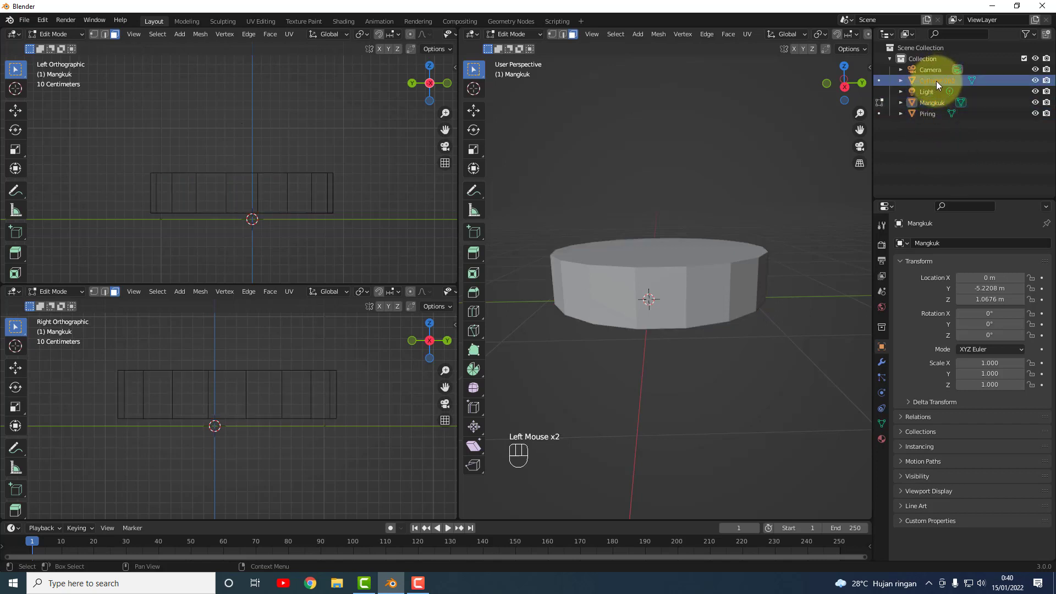
double_click(936, 81)
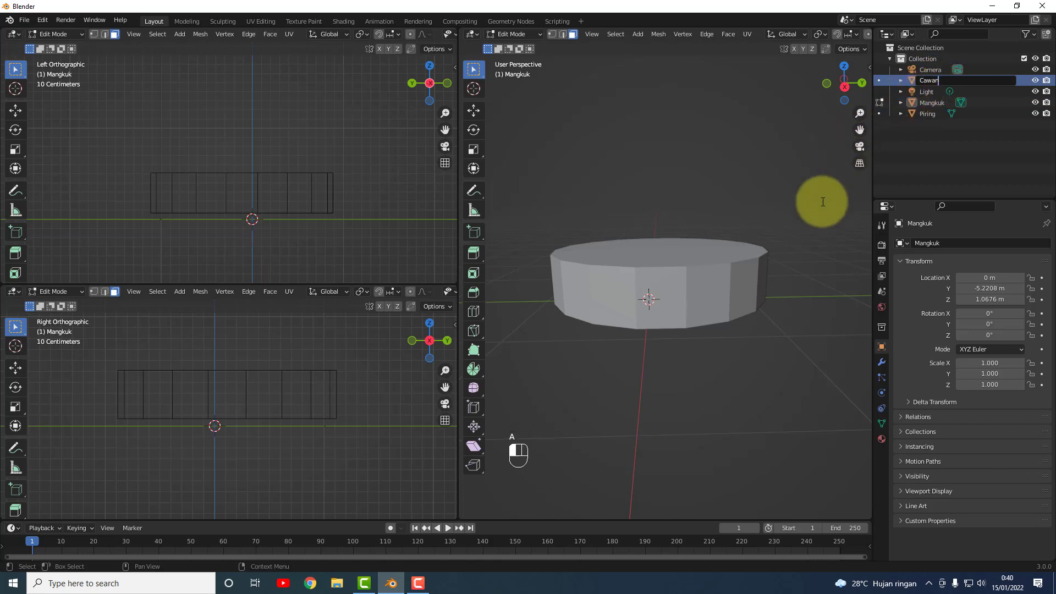
click(815, 182)
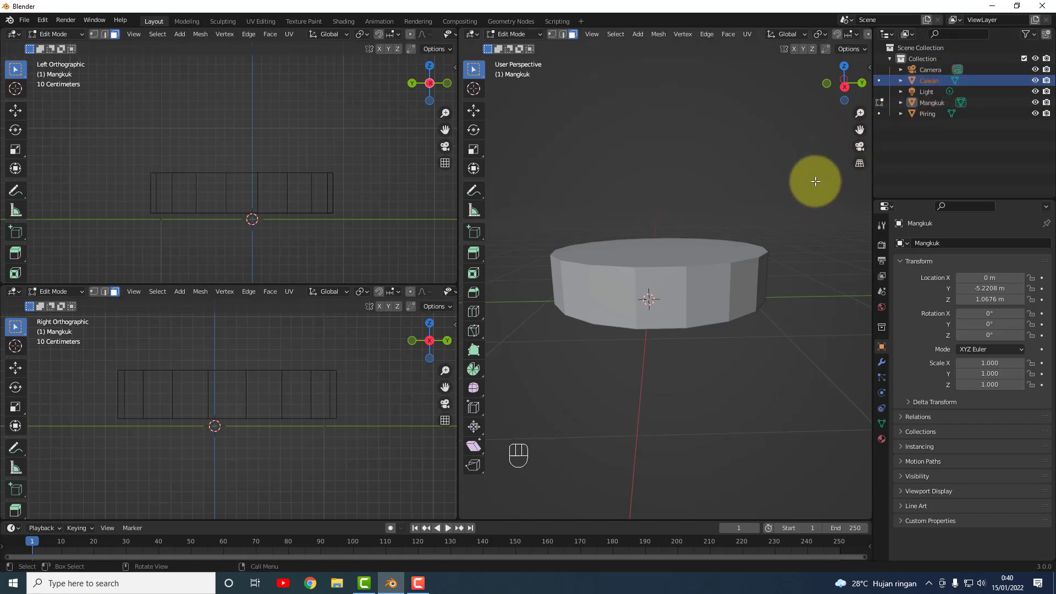
click(930, 112)
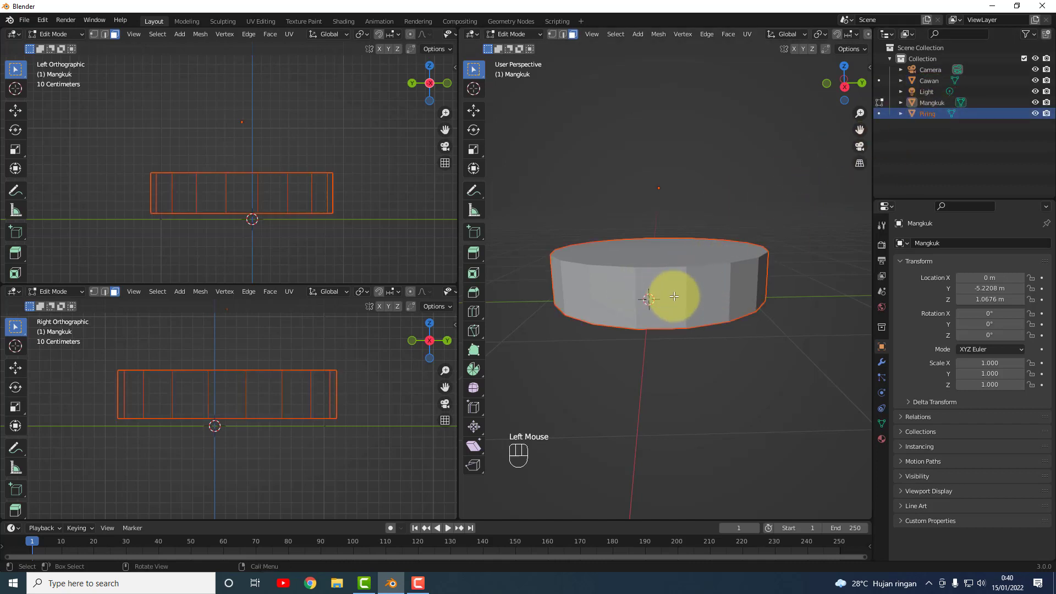
key(ctrl+r)
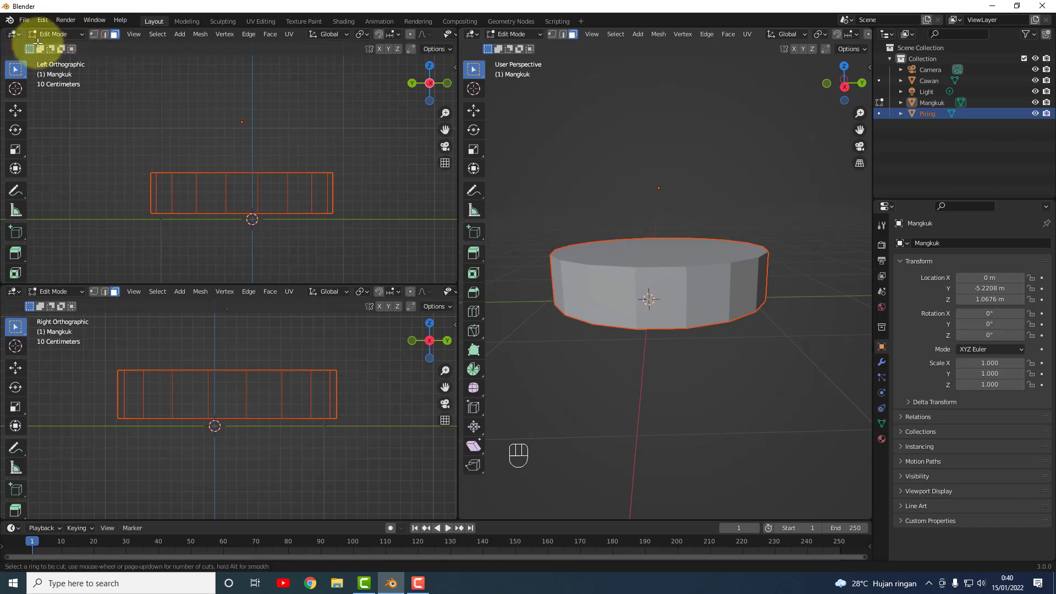
click(17, 71)
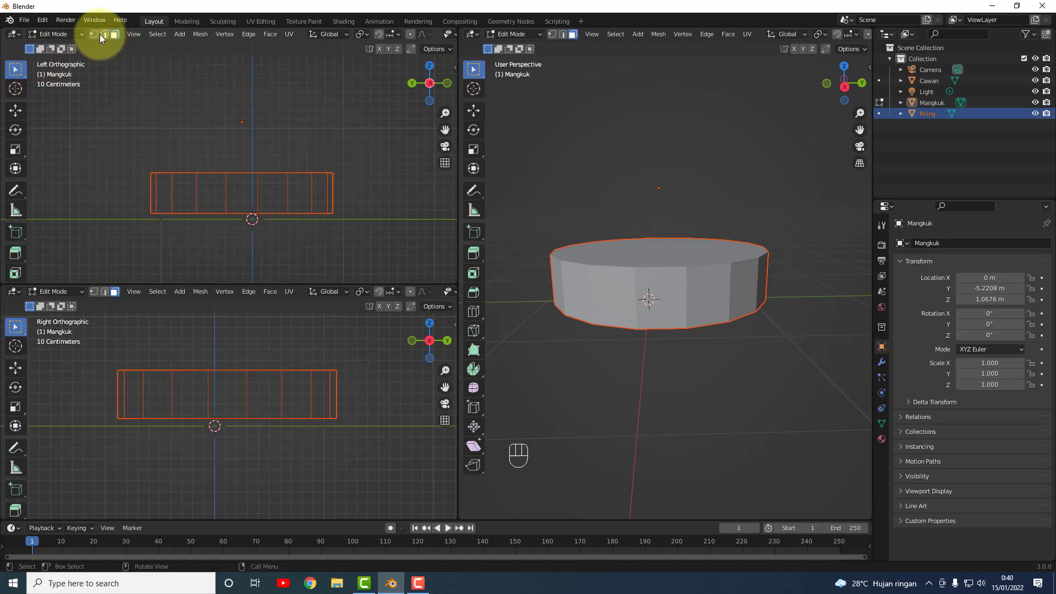
Set vertex selection, leave mesh editing of Mangkuk, and open Piring for mesh editing.
click(96, 34)
click(621, 181)
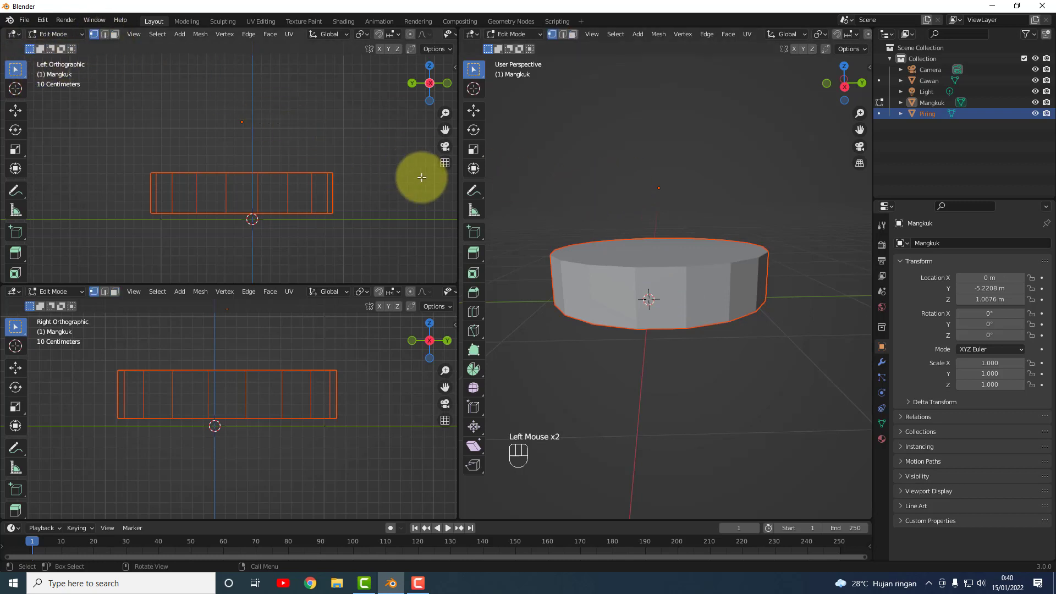
key(Tab)
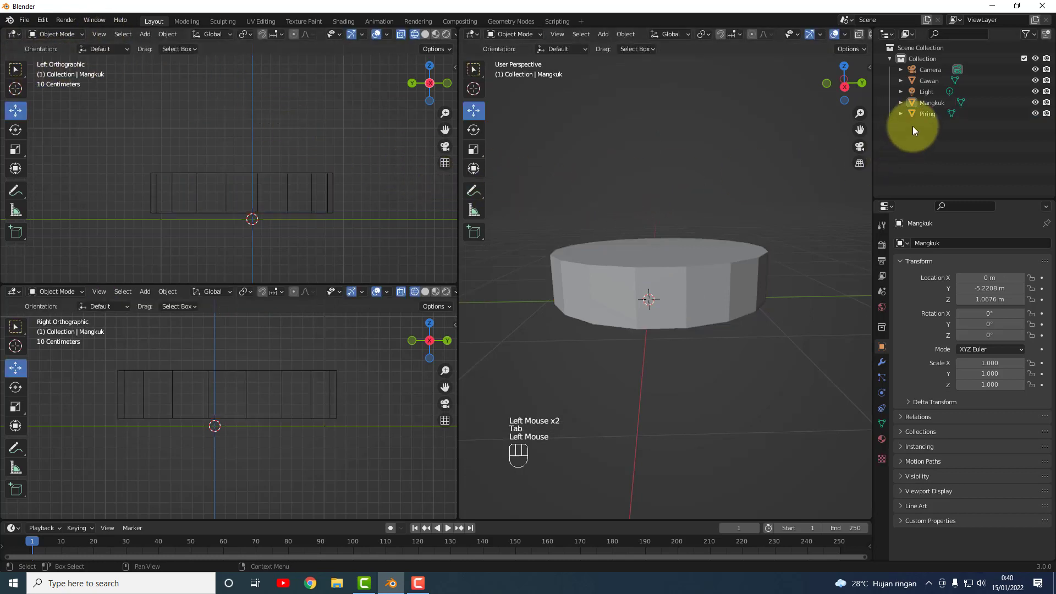
click(923, 114)
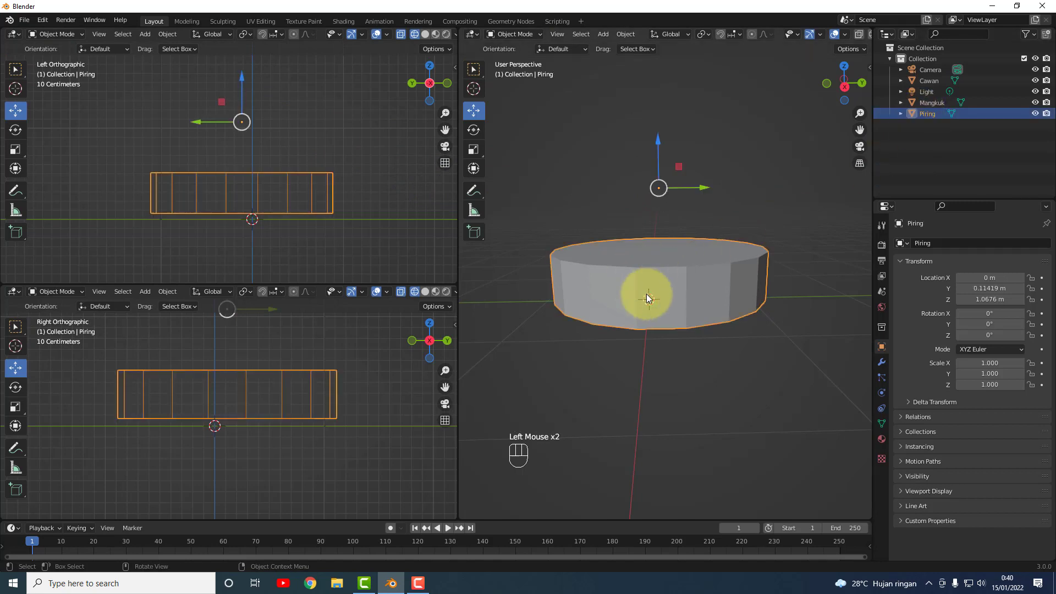
key(Tab)
Add a single horizontal loop cut around Piring's side at about mid-height.
key(ctrl+r)
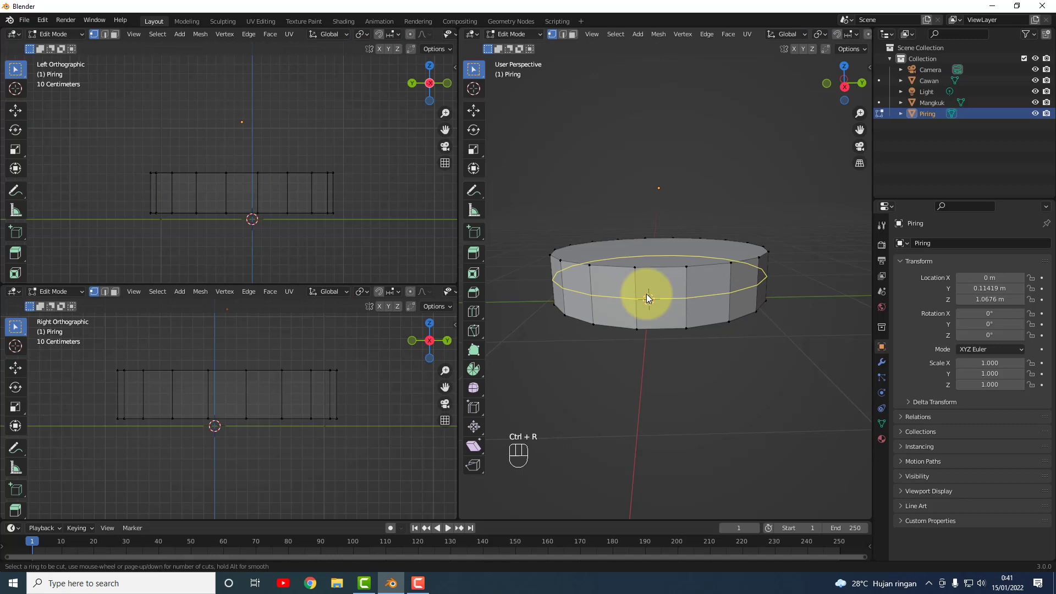
click(647, 296)
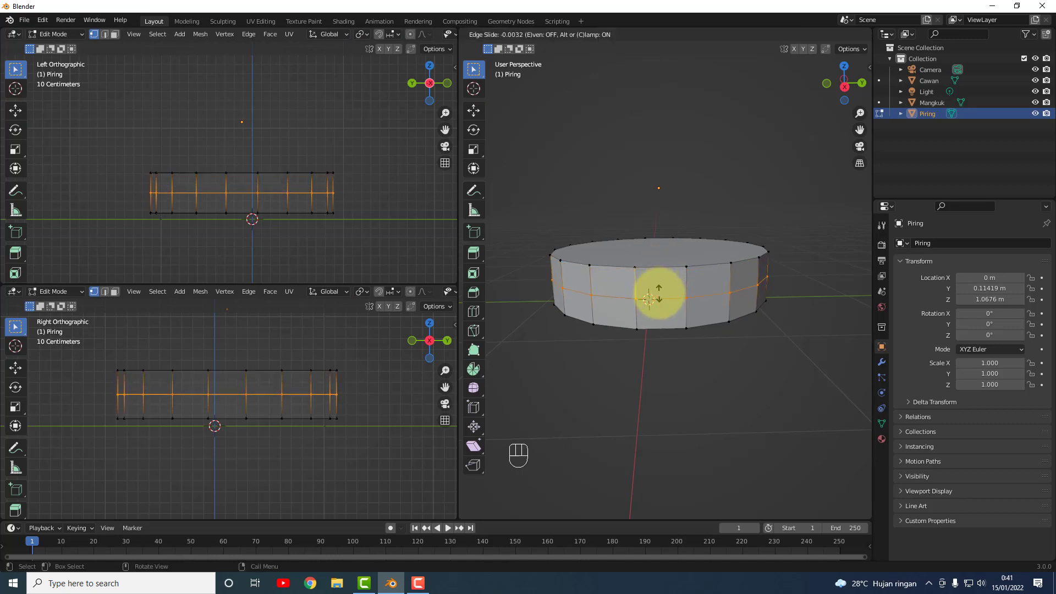
click(649, 299)
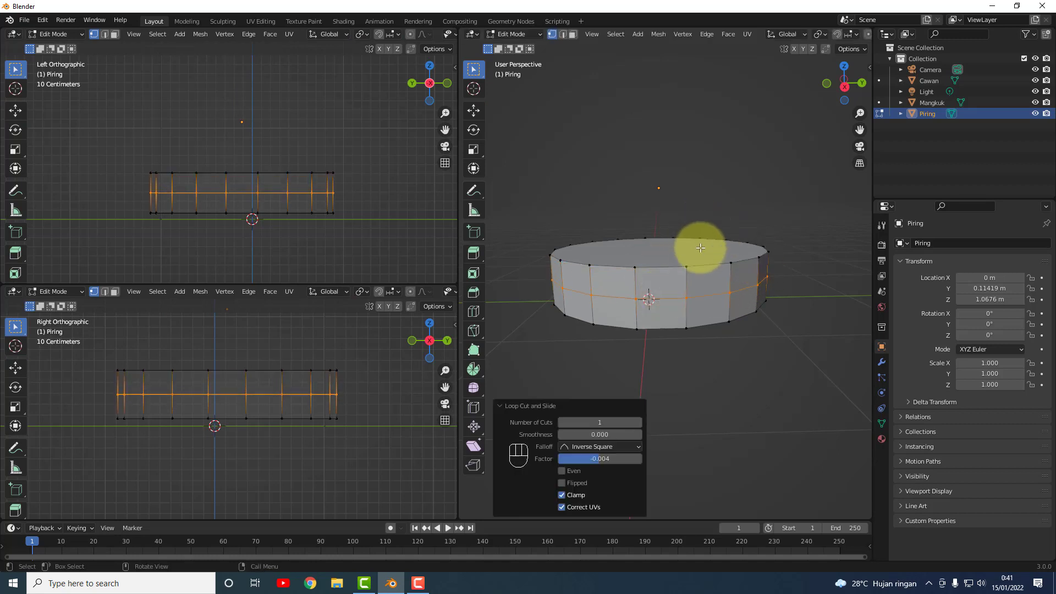
middle_drag(736, 317, 759, 320)
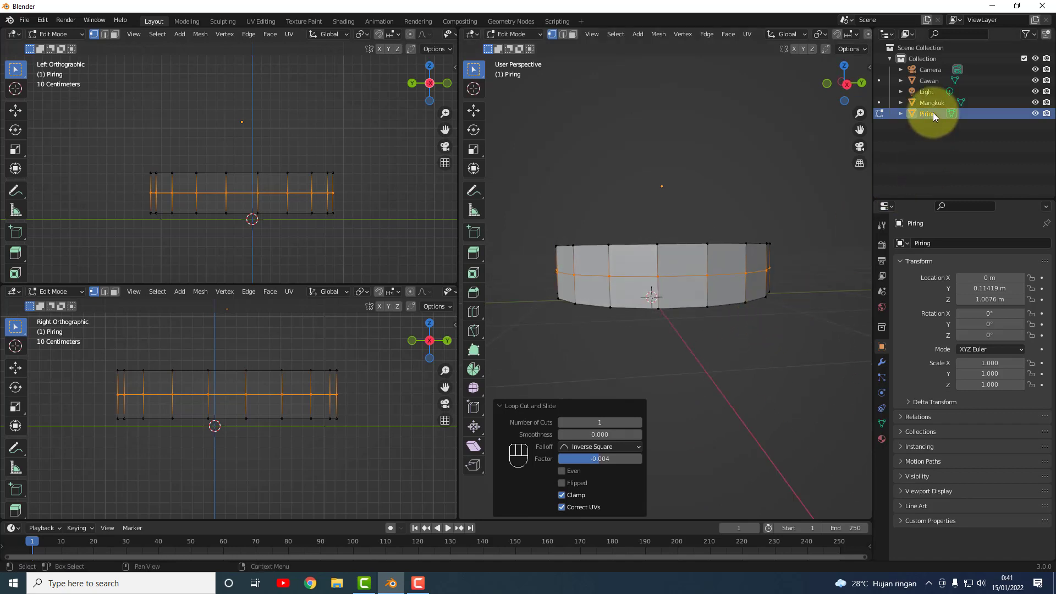
Leave mesh editing, flatten Piring to a Z scale of about 0.276, and lower it to about 0.387 m in Z.
key(Tab)
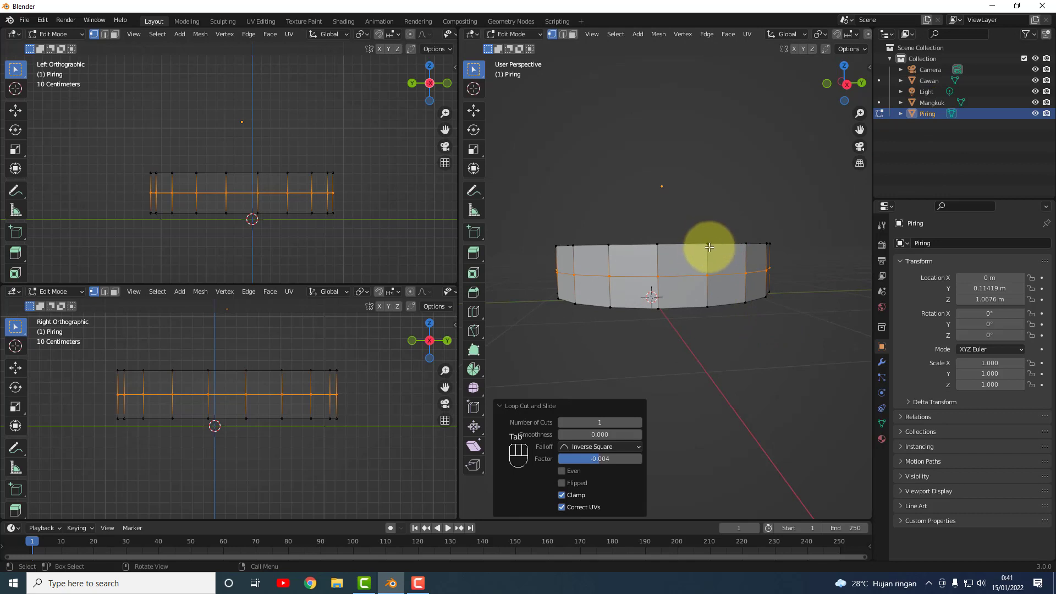
key(Tab)
click(686, 261)
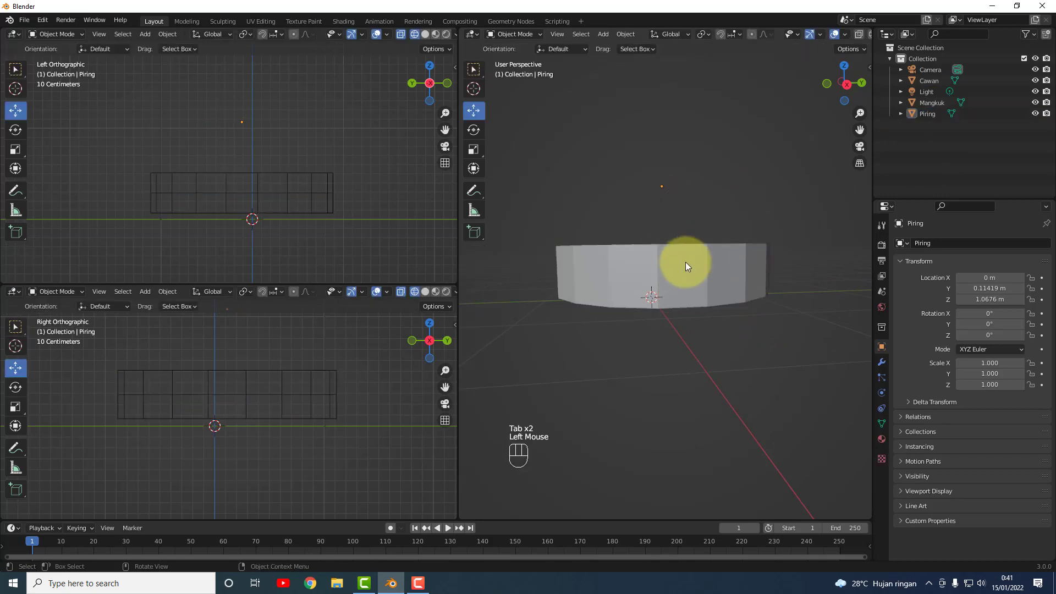
click(685, 263)
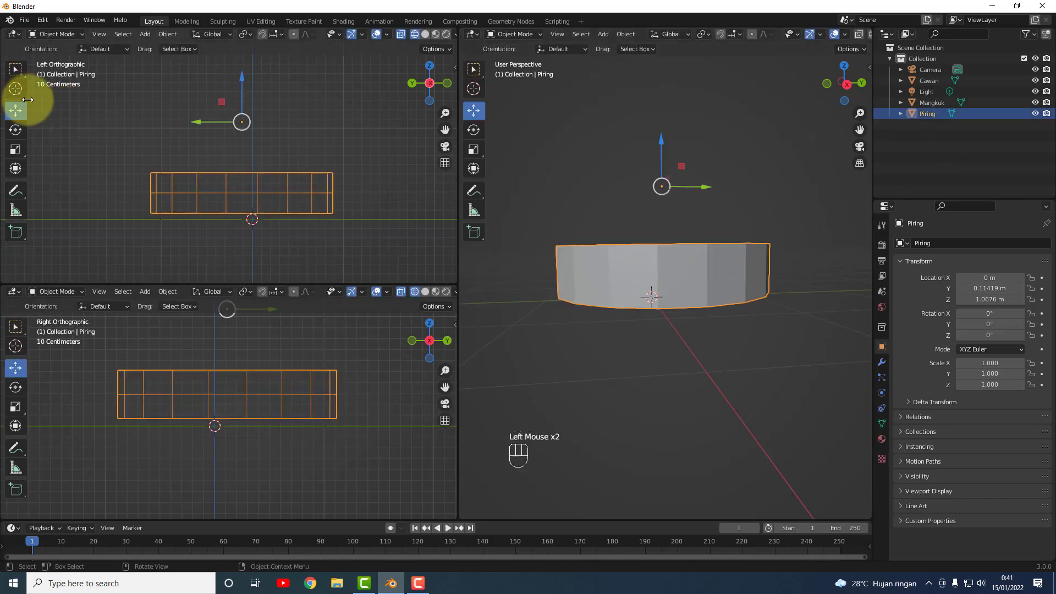
click(15, 149)
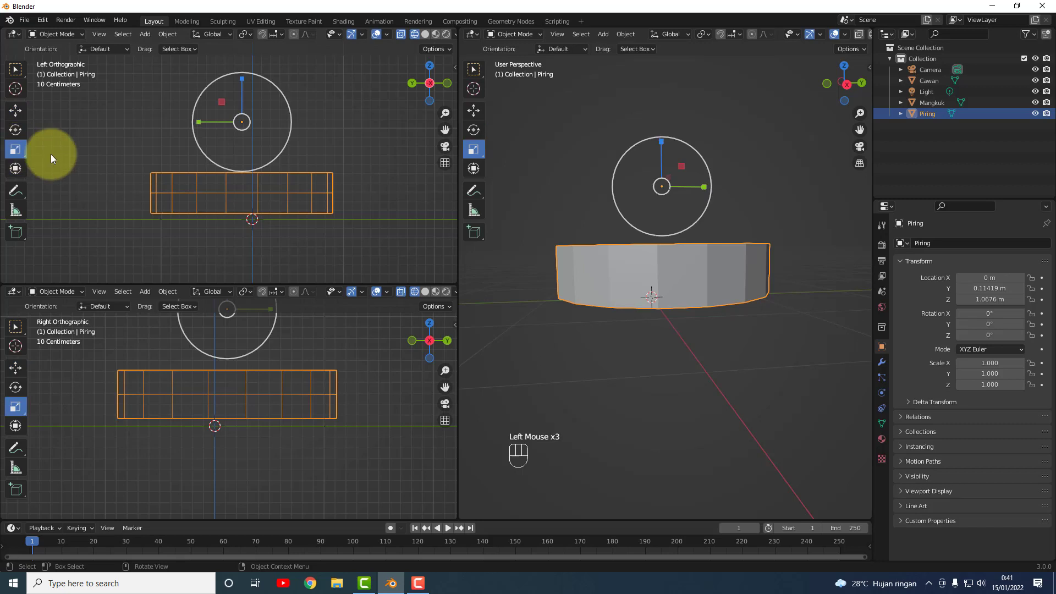
click(660, 143)
drag(661, 143, 652, 216)
click(15, 110)
click(684, 293)
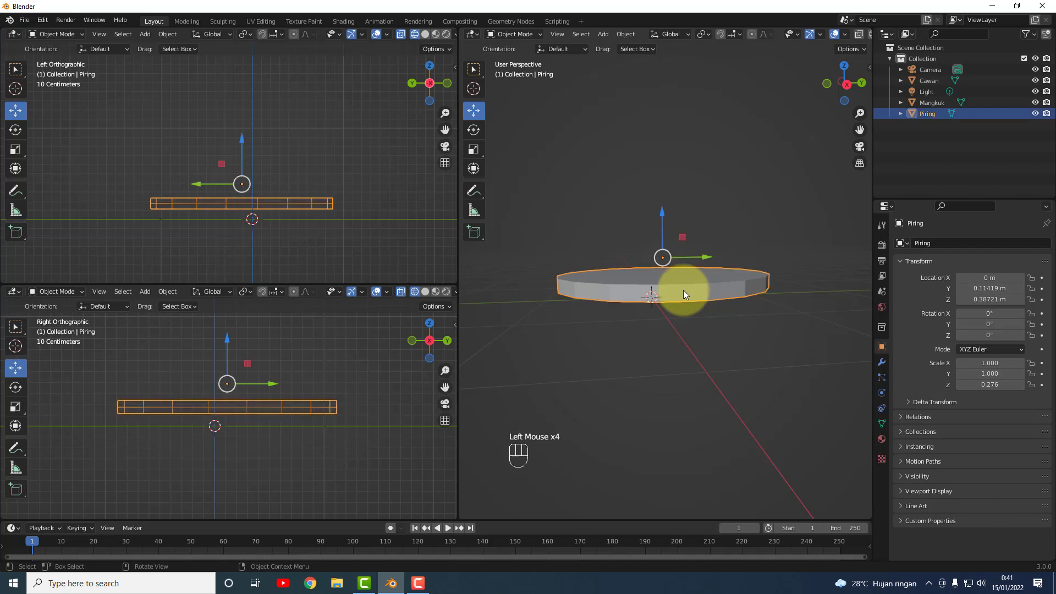
Inset Piring's top face by about 0.428 m in face selection.
key(Tab)
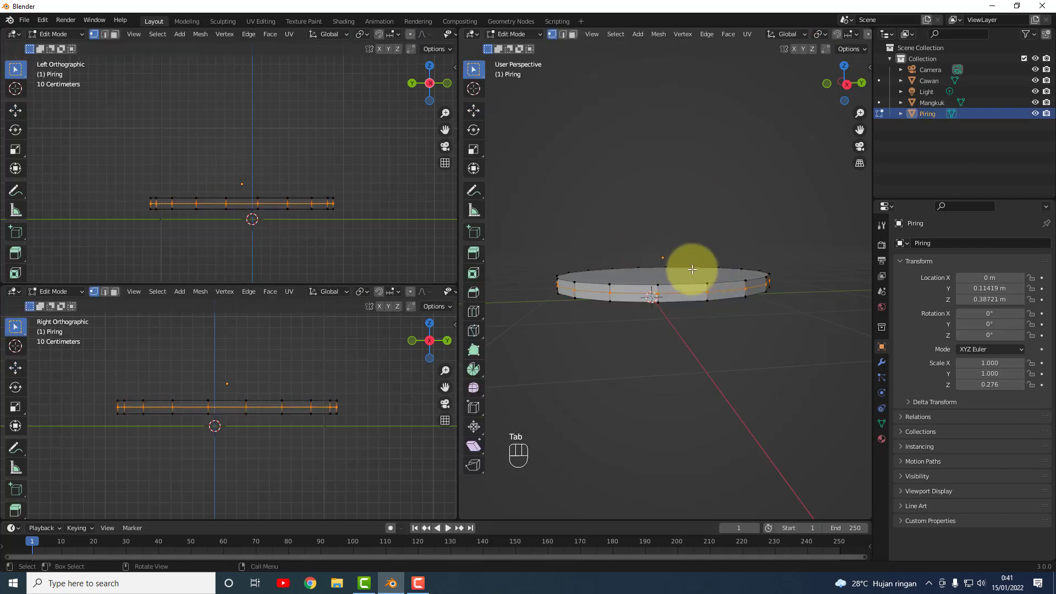
middle_drag(717, 288, 685, 347)
scroll(677, 335, up, 3)
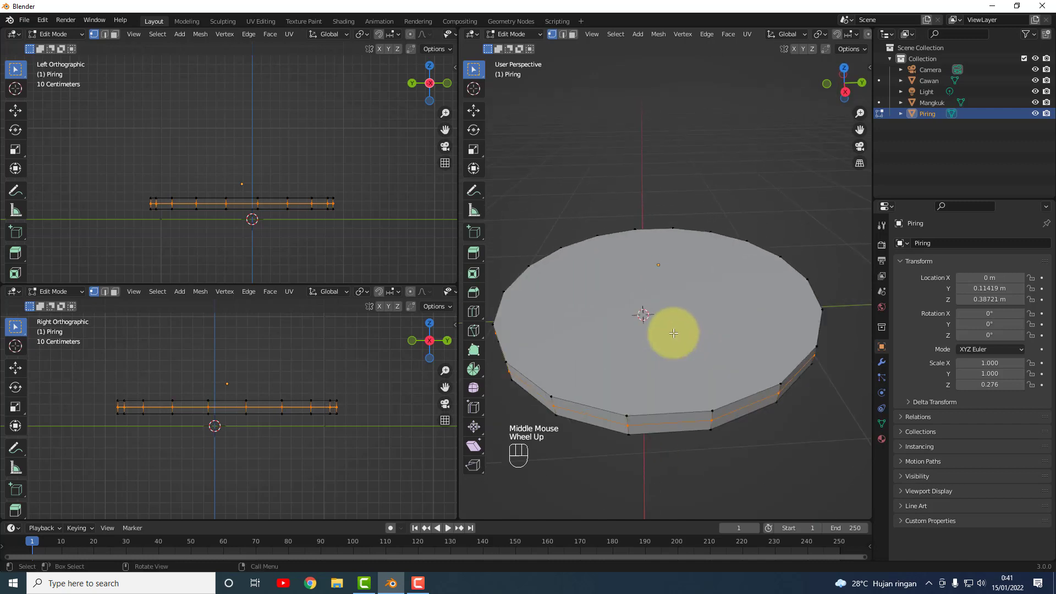
scroll(672, 335, down, 2)
click(682, 326)
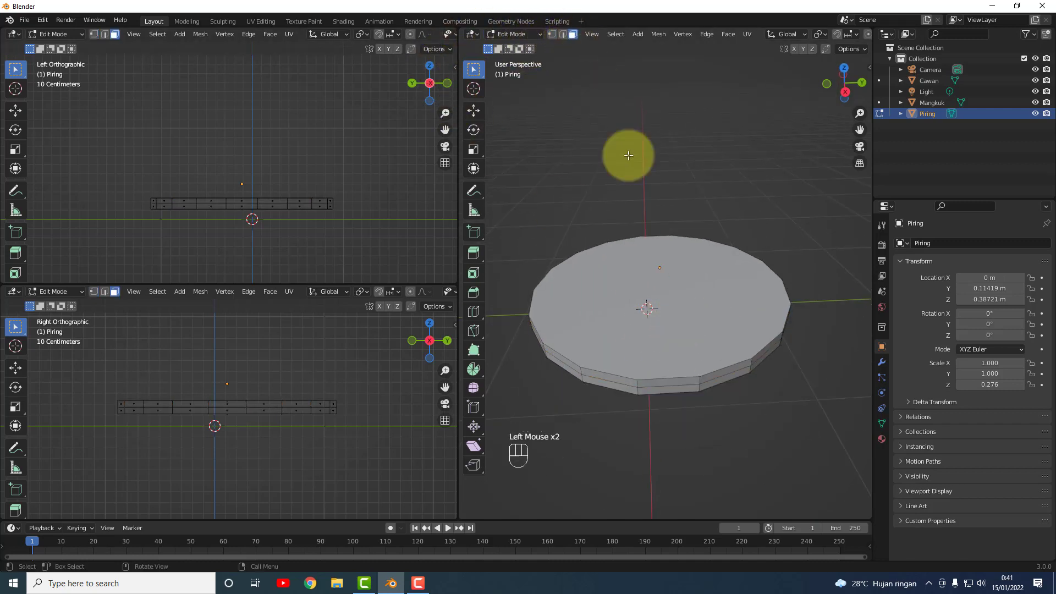
click(681, 326)
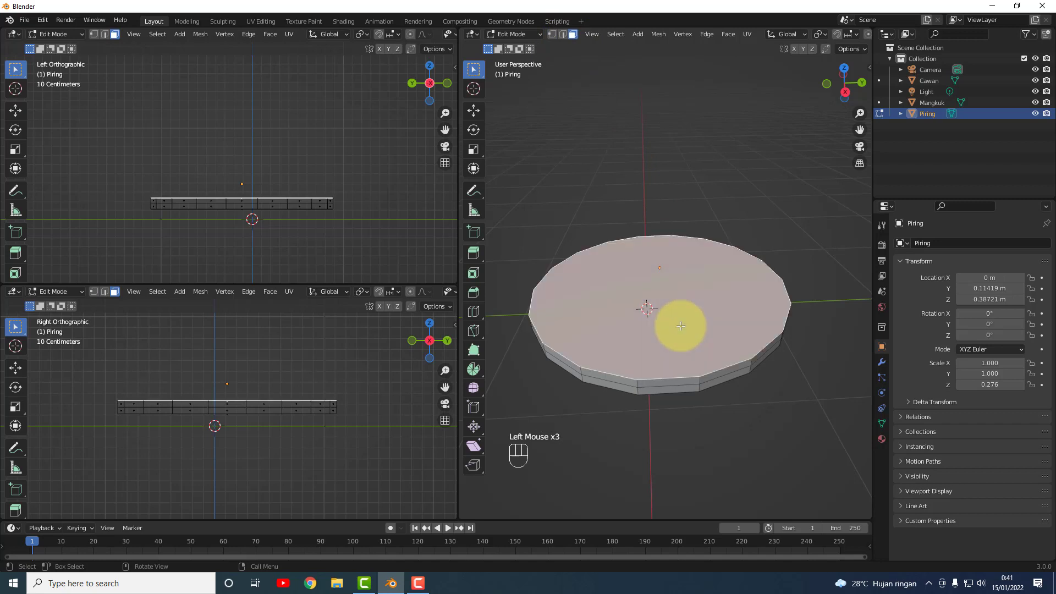
key(i)
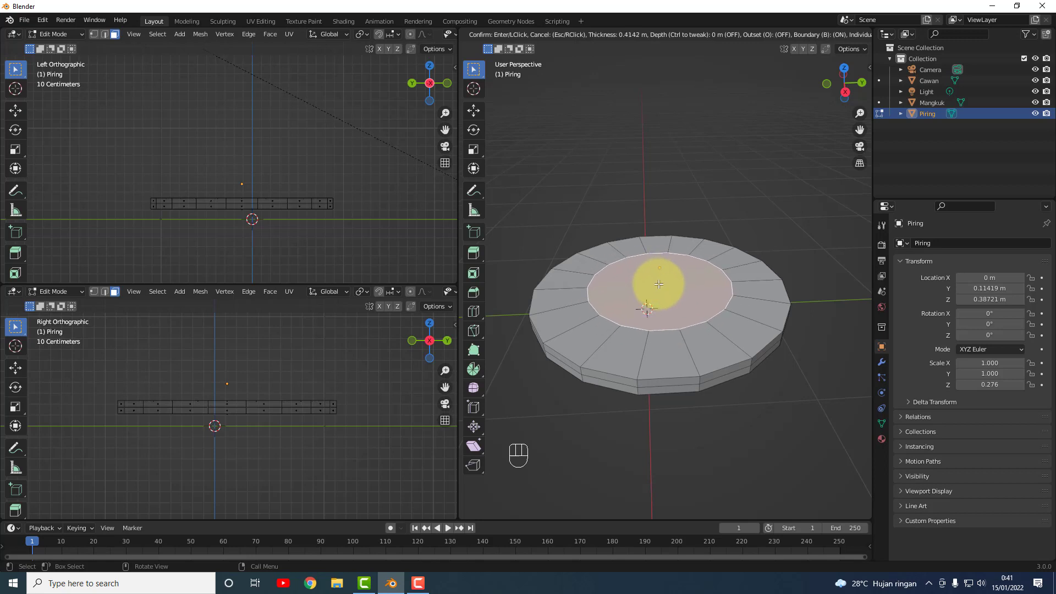
click(660, 285)
Select the complete loop of upper side faces around Piring's outer edge.
mouse_move(707, 307)
middle_down()
mouse_move(697, 382)
mouse_move(700, 287)
middle_up()
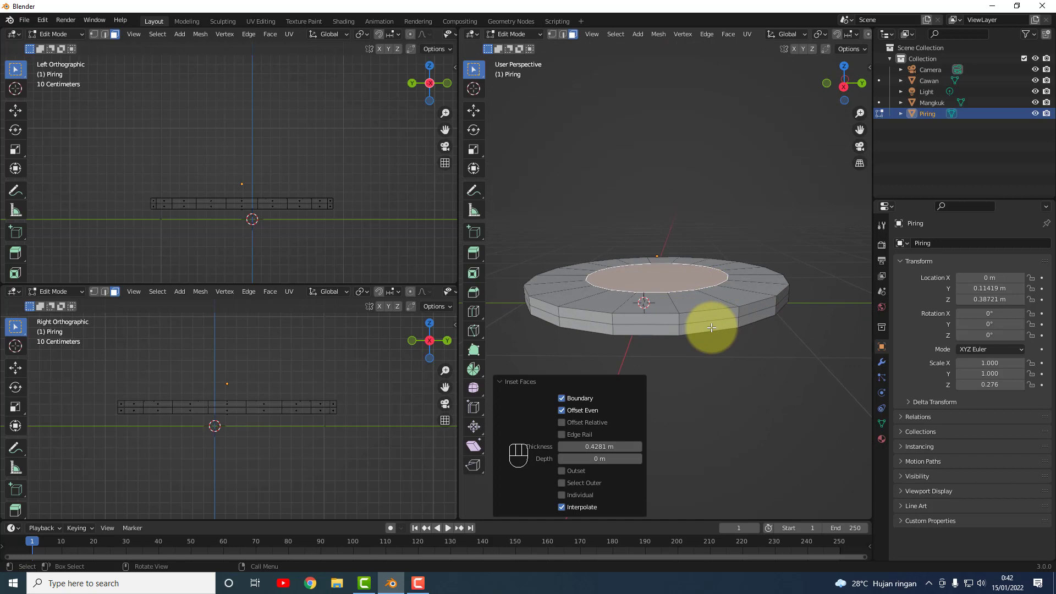
click(692, 318)
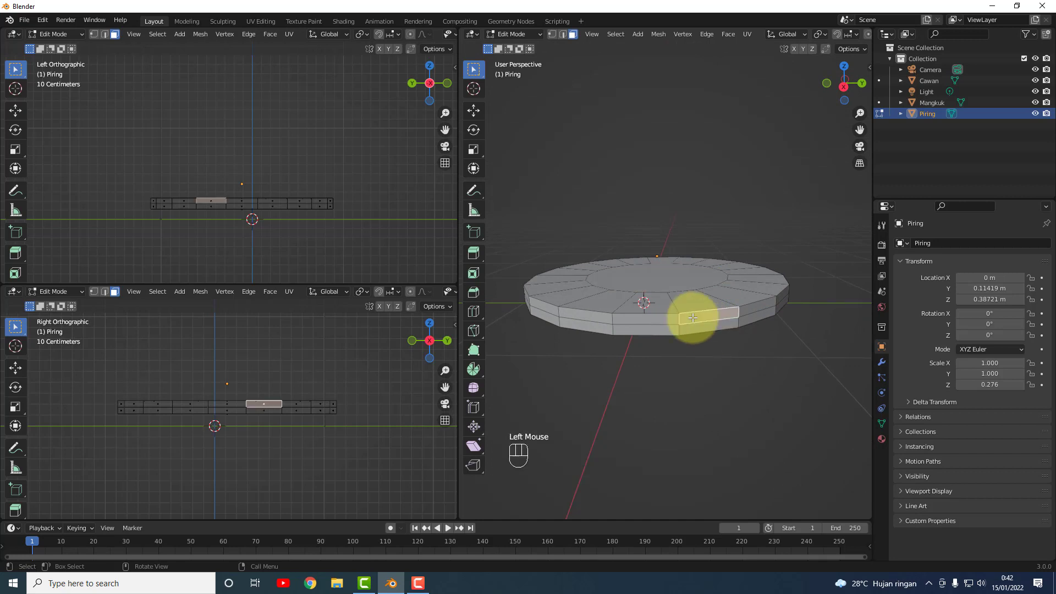
middle_drag(723, 326, 681, 312)
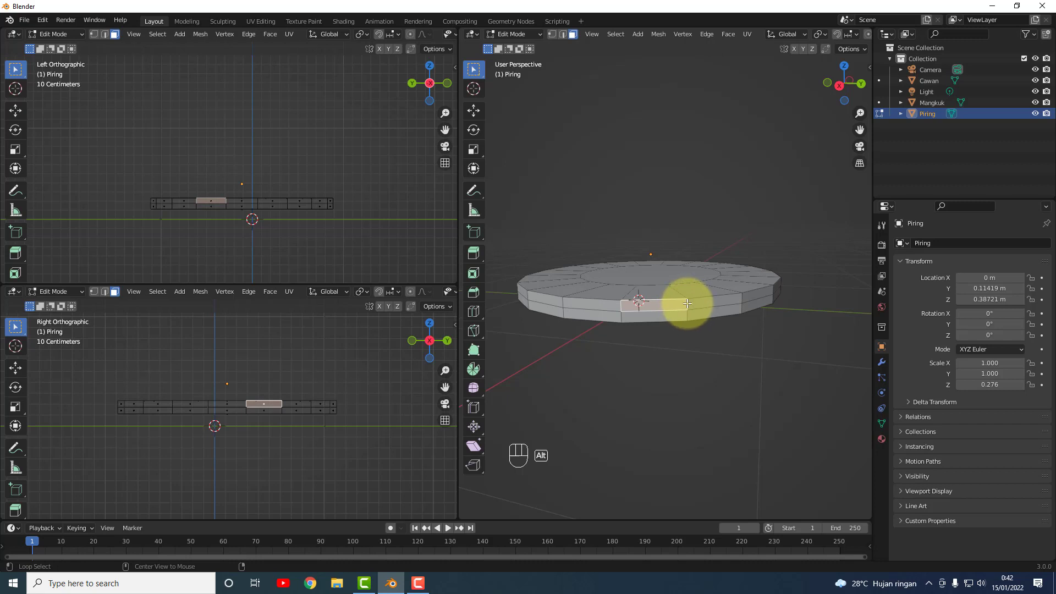
scroll(692, 316, up, 4)
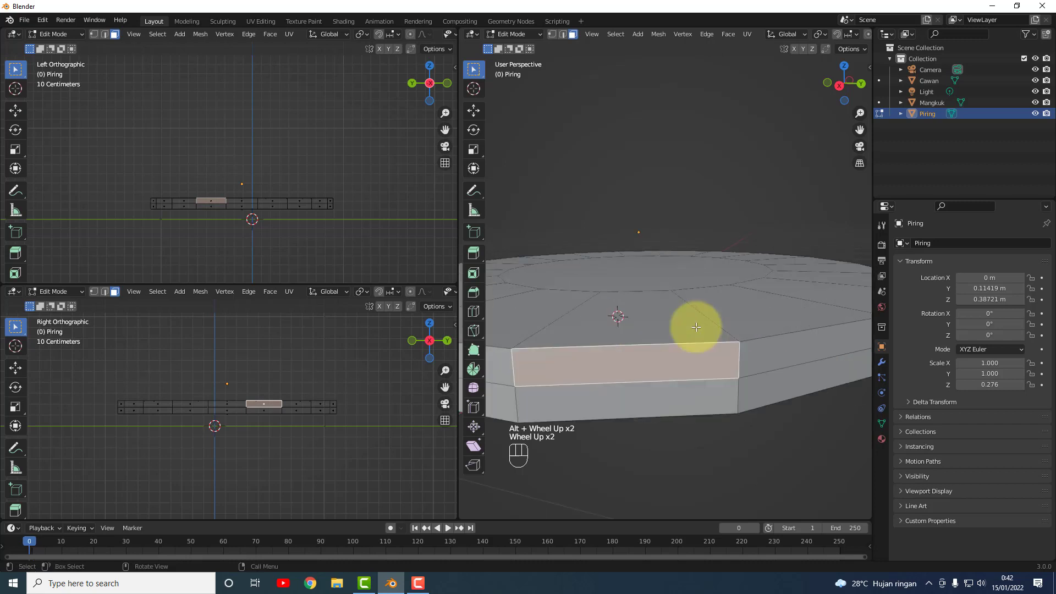
scroll(759, 374, down, 1)
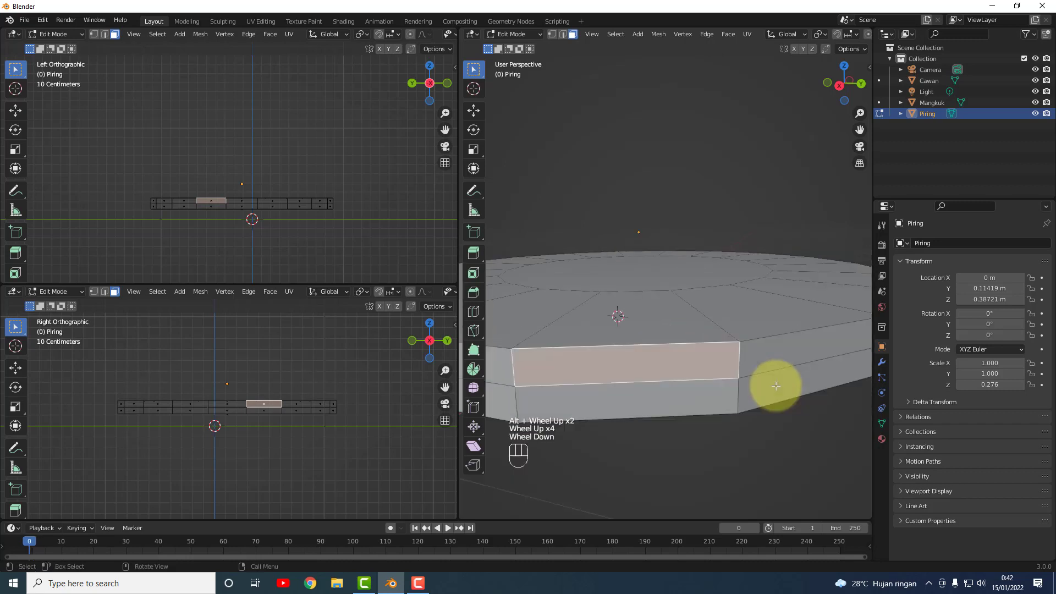
click(563, 34)
double_click(740, 359)
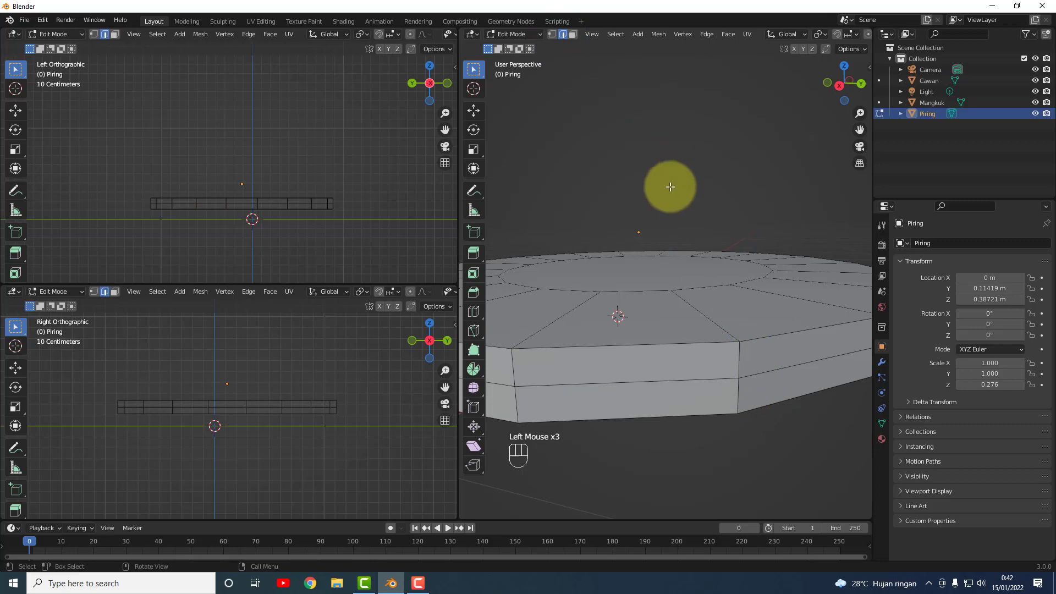
click(563, 37)
click(572, 35)
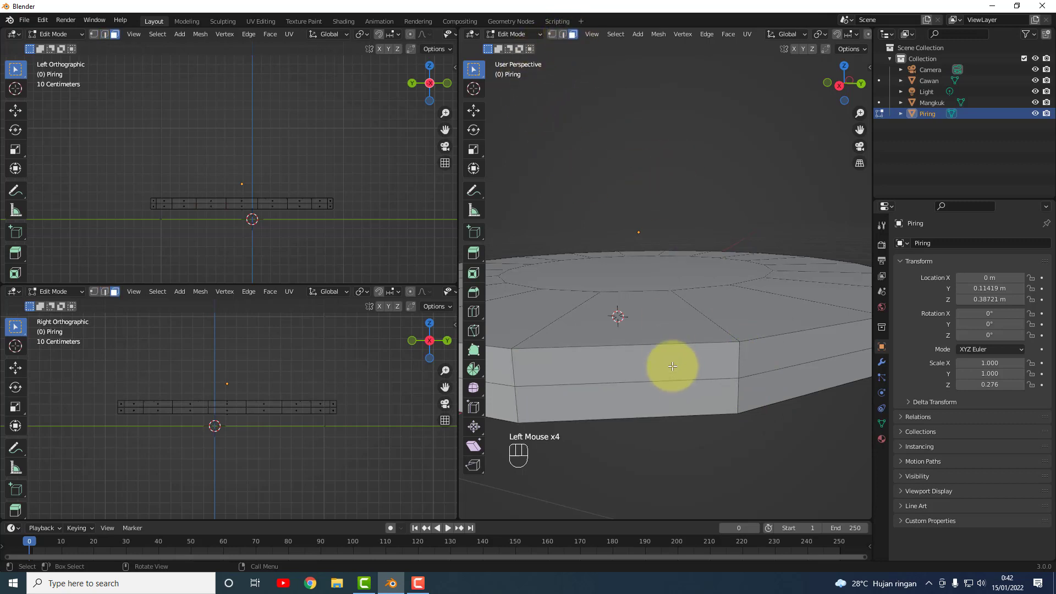
click(672, 366)
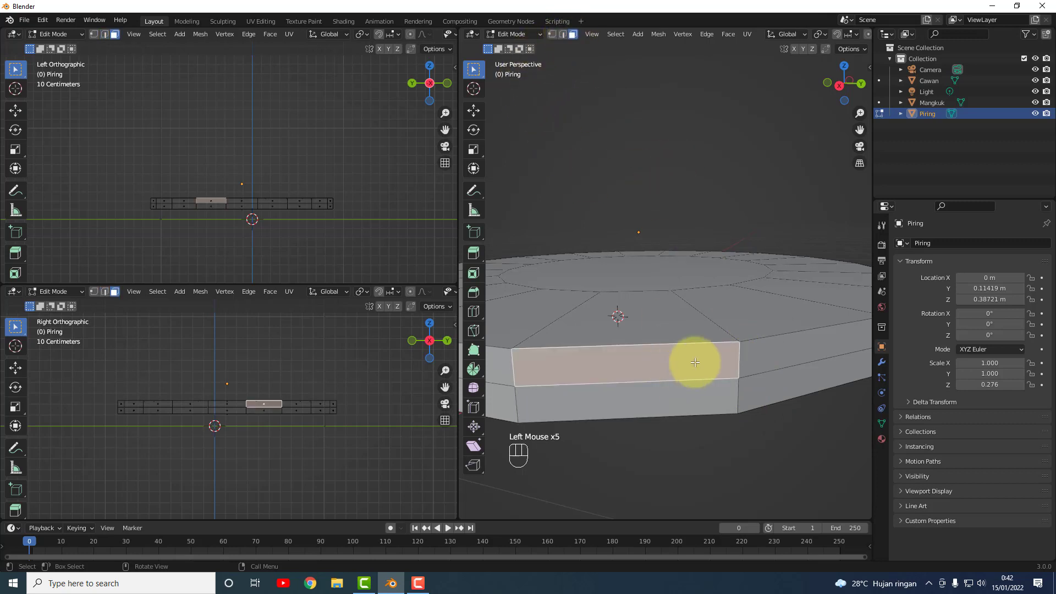
alt+click(739, 358)
scroll(739, 362, down, 5)
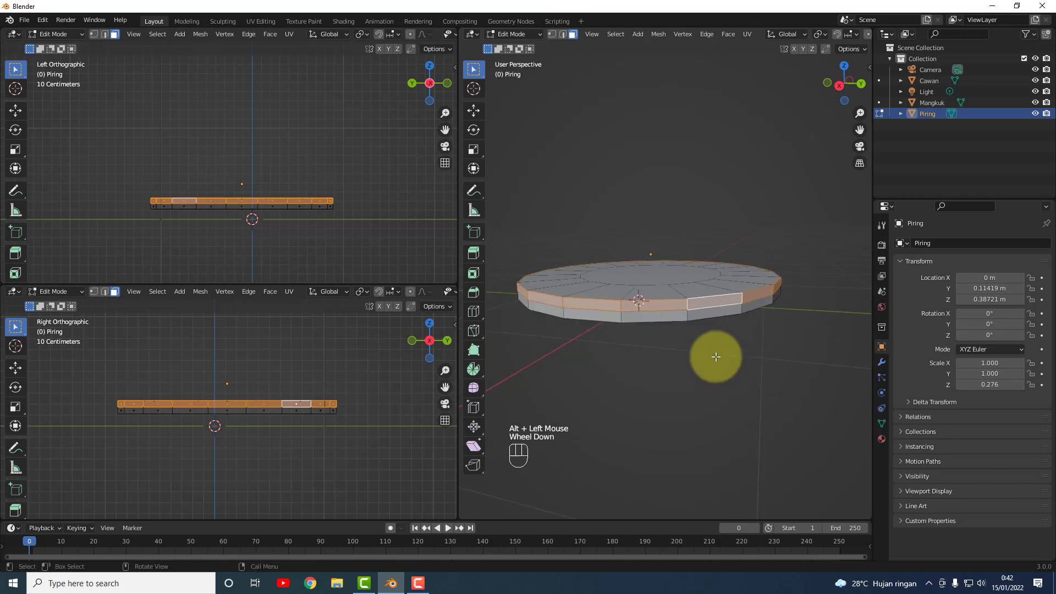
mouse_move(674, 330)
middle_down()
mouse_move(721, 401)
mouse_move(681, 358)
mouse_move(608, 315)
mouse_move(684, 335)
mouse_move(678, 327)
middle_up()
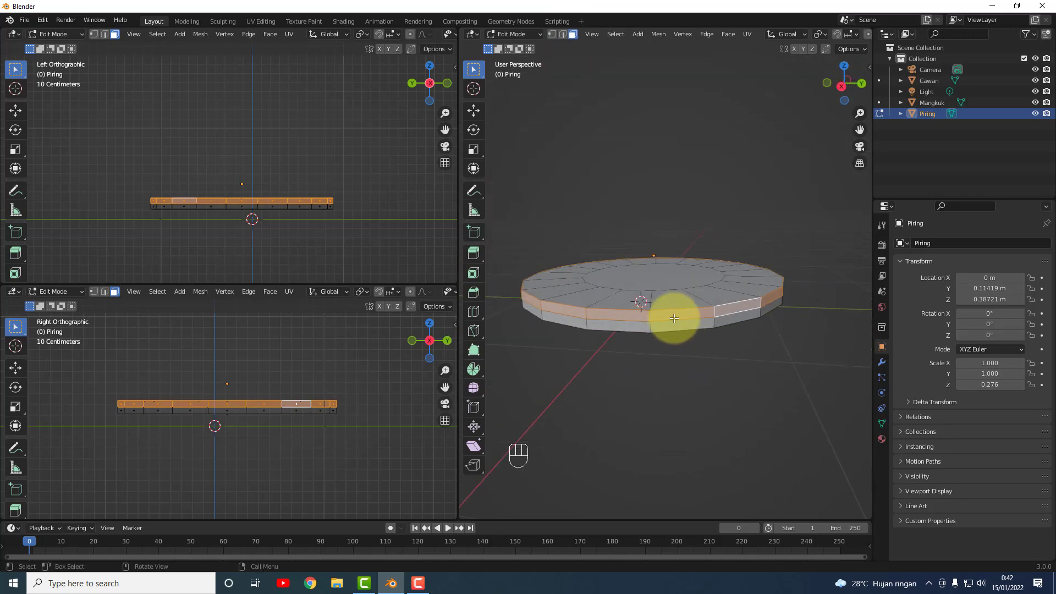
key(e)
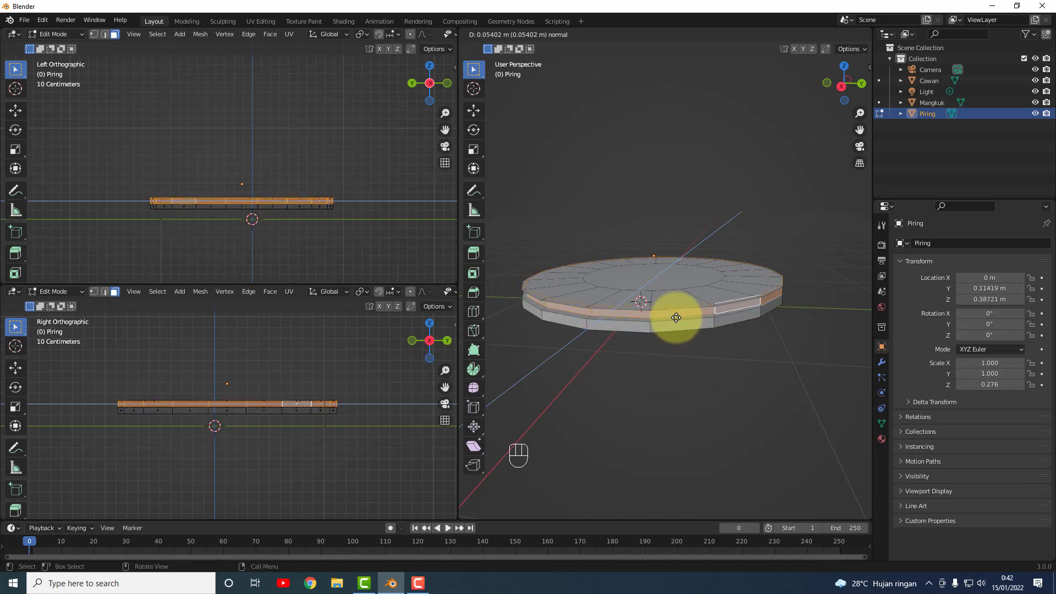
click(676, 317)
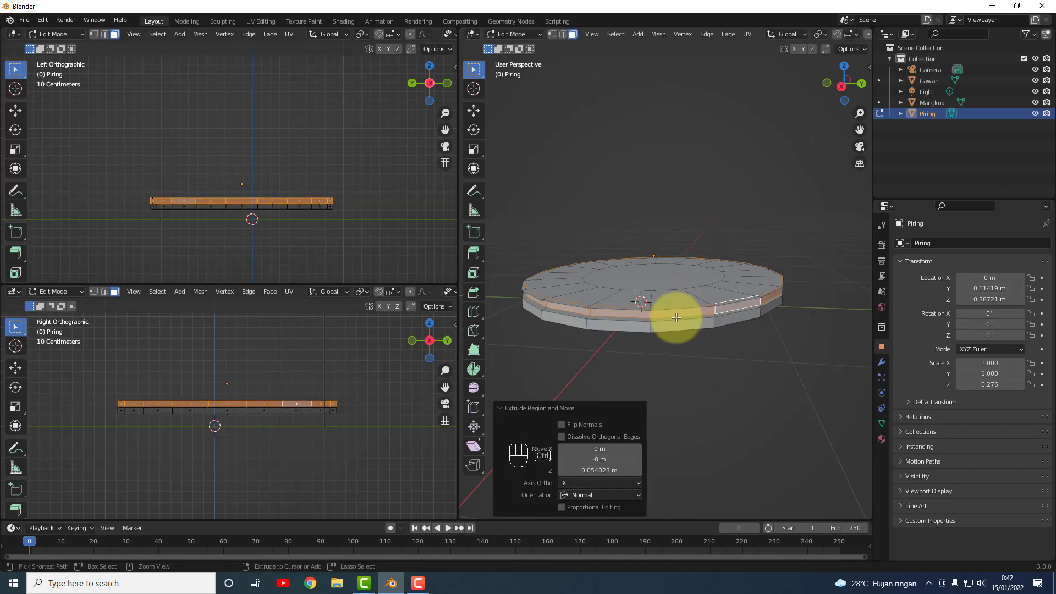
key(ctrl+z)
Scale the selected upper side faces outward uniformly by a factor of about 1.54 to widen the plate's rim.
key(s)
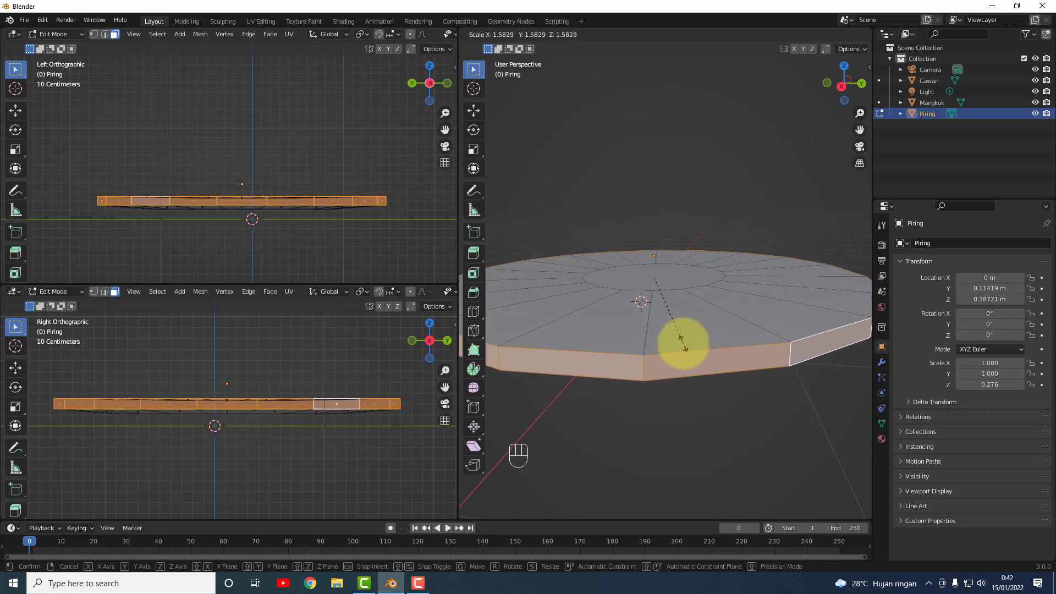
click(681, 342)
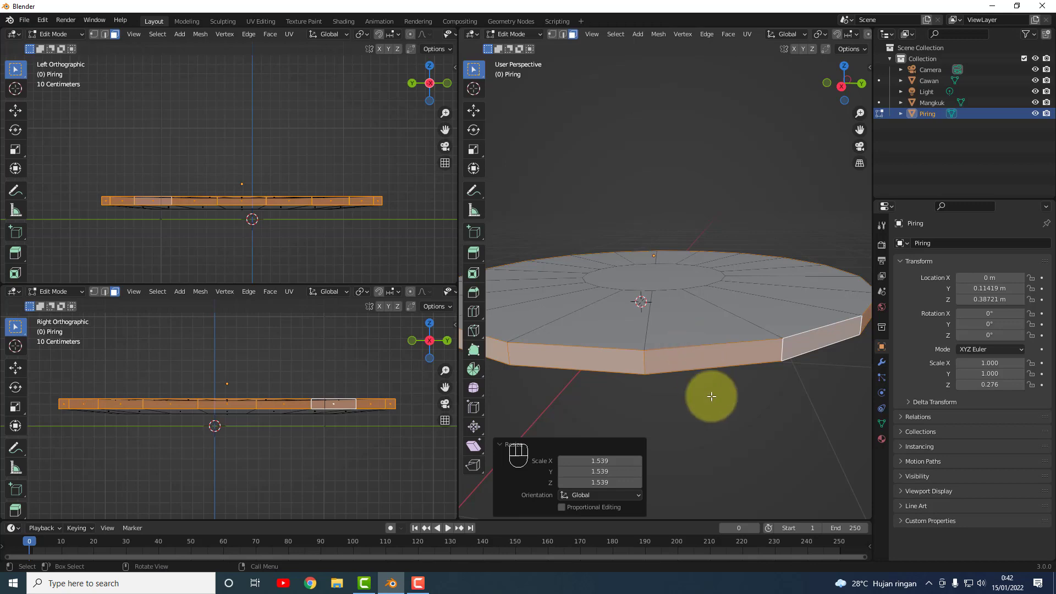
middle_drag(711, 396, 709, 429)
scroll(709, 429, down, 1)
middle_drag(703, 418, 638, 437)
middle_drag(627, 456, 708, 401)
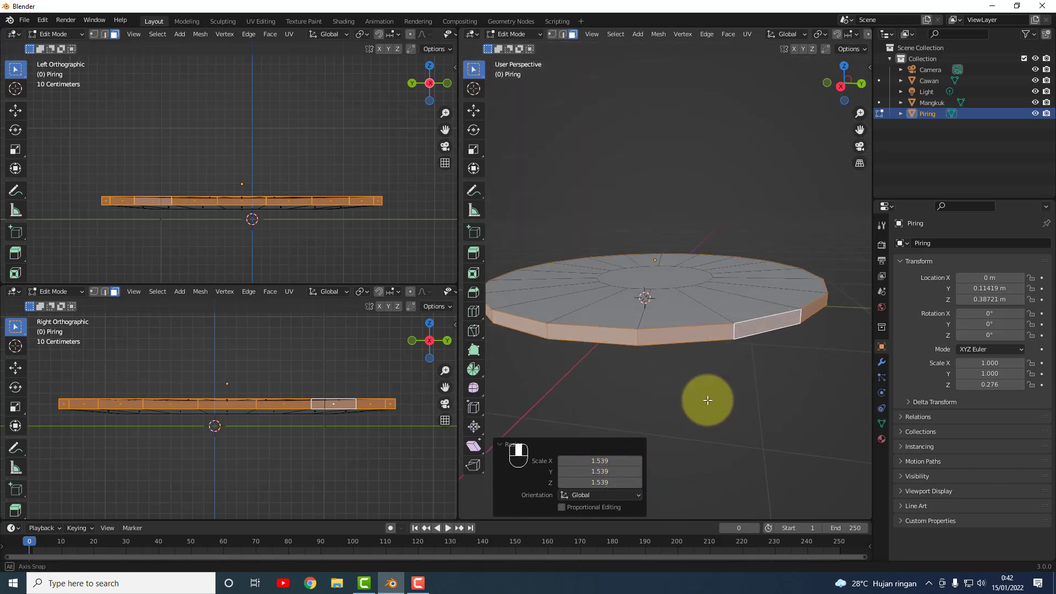
In vertex selection, raise the plate's rim about 0.276 m along Z, then clear the selection.
click(551, 35)
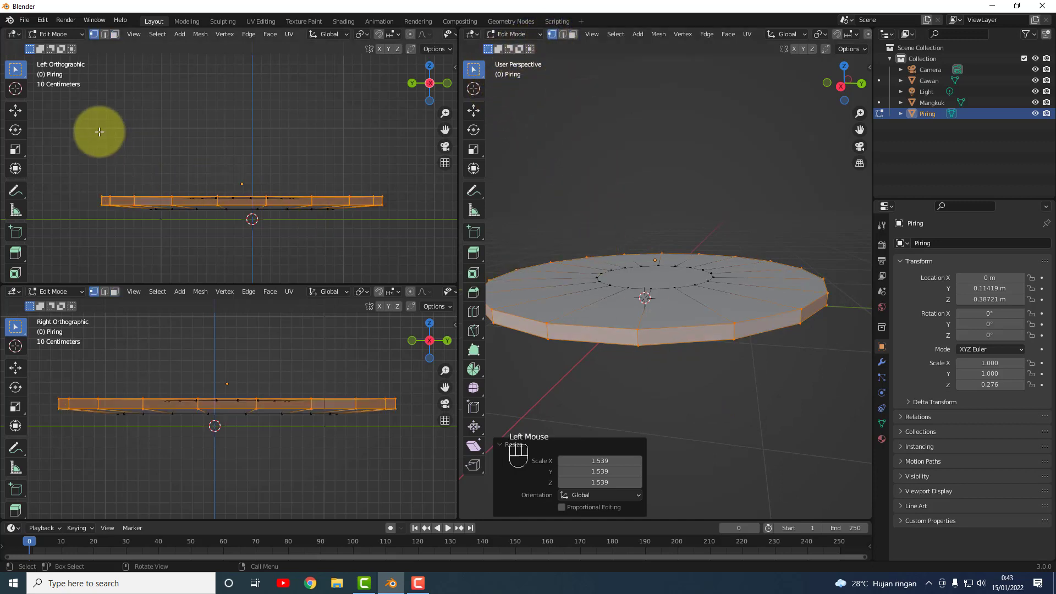
click(16, 112)
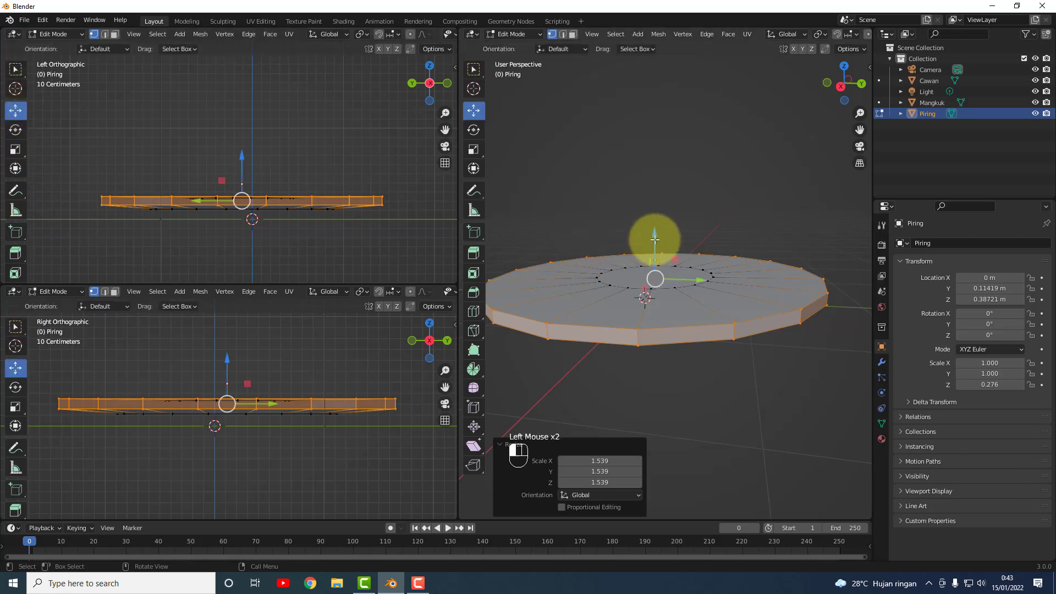
drag(654, 239, 663, 208)
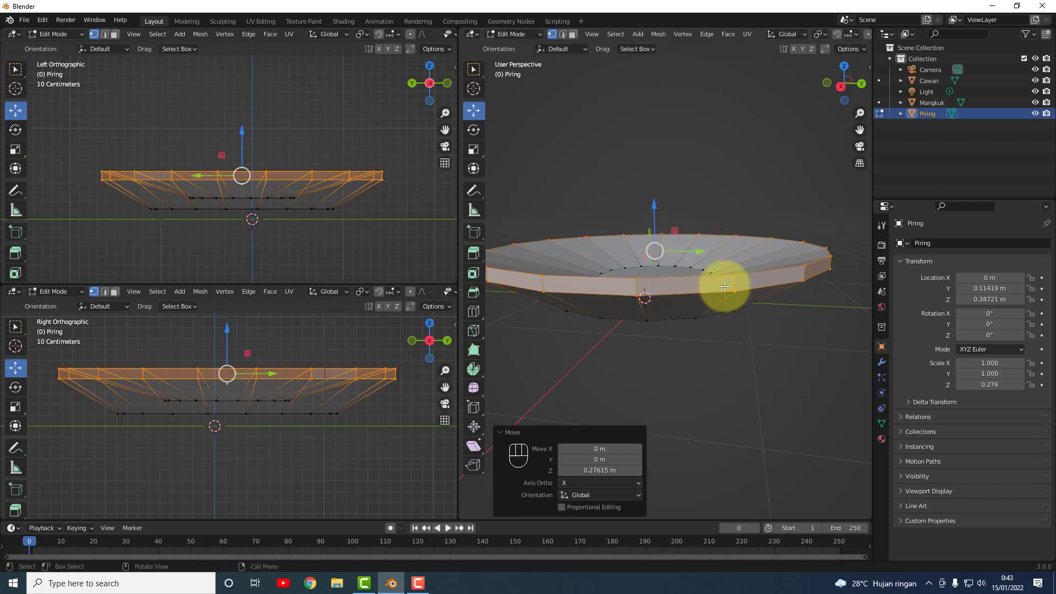
click(766, 330)
Inset Piring's bottom face twice, by about 0.204 m and then by about 0.066 m.
middle_drag(657, 374, 690, 290)
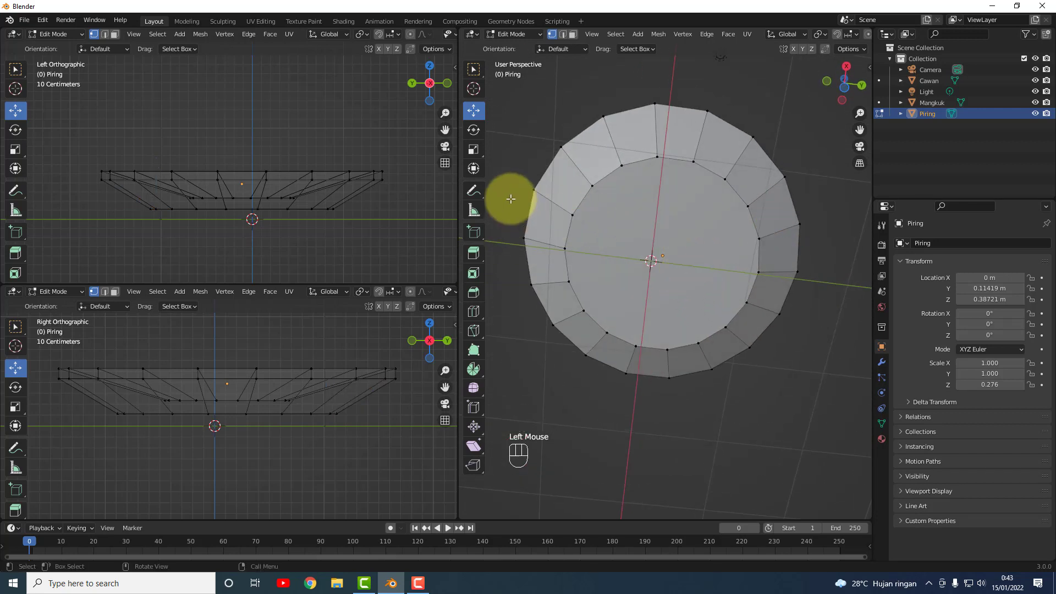
click(573, 34)
click(699, 242)
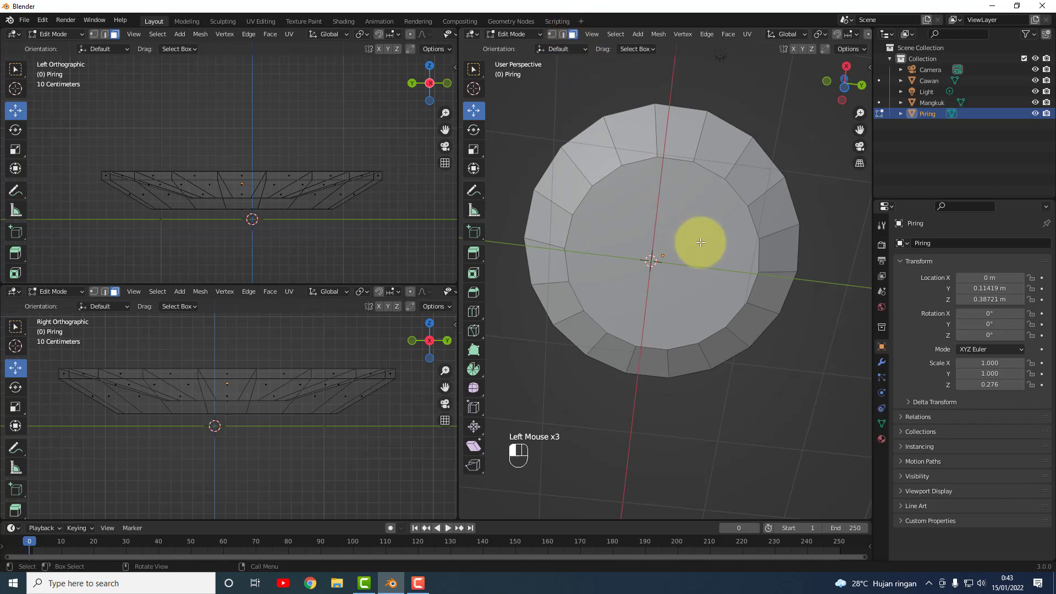
key(i)
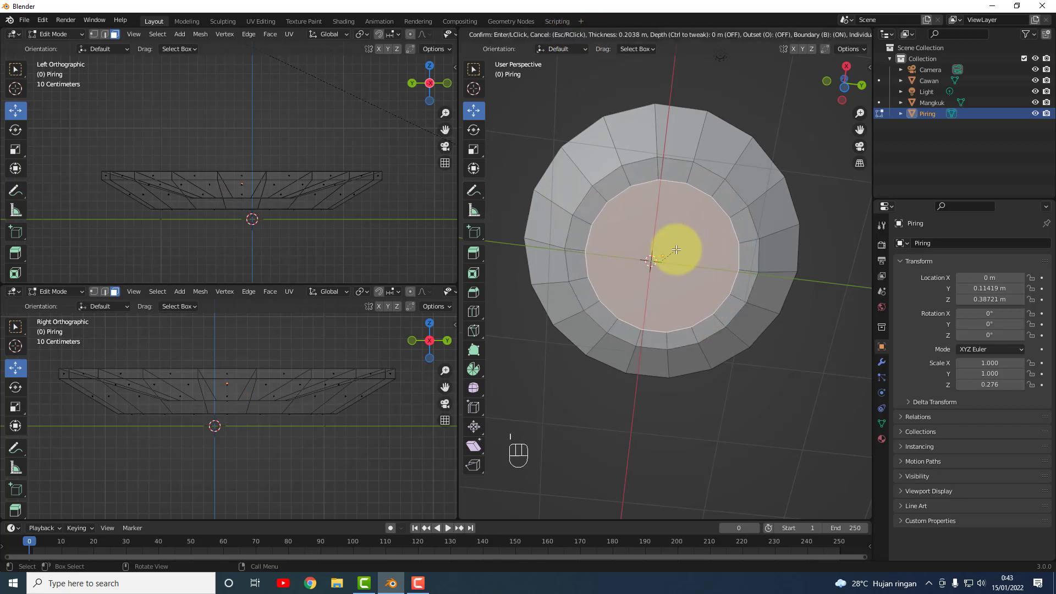
click(676, 250)
key(i)
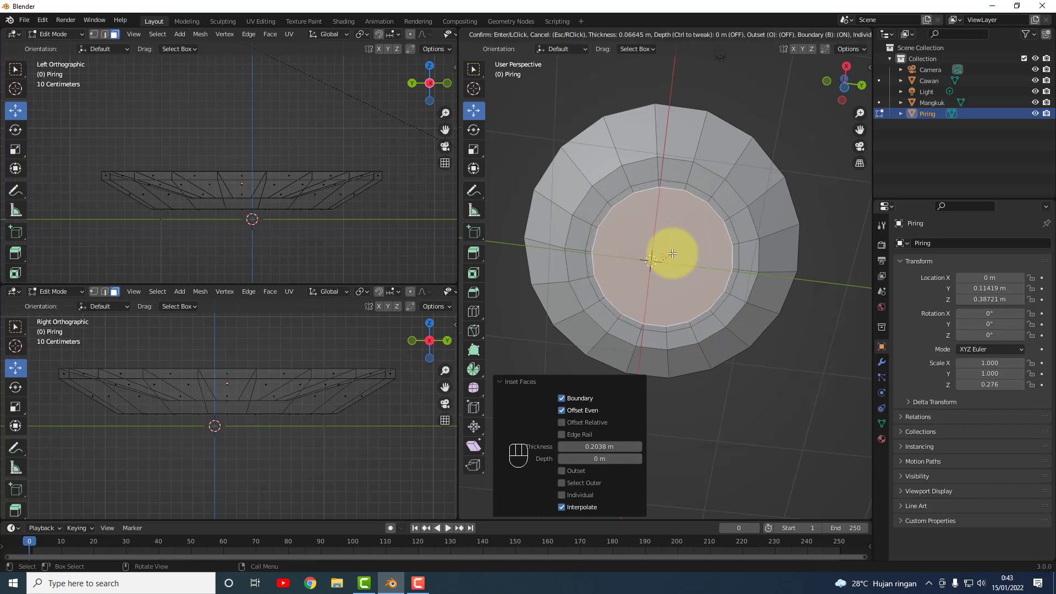
click(673, 252)
key(i)
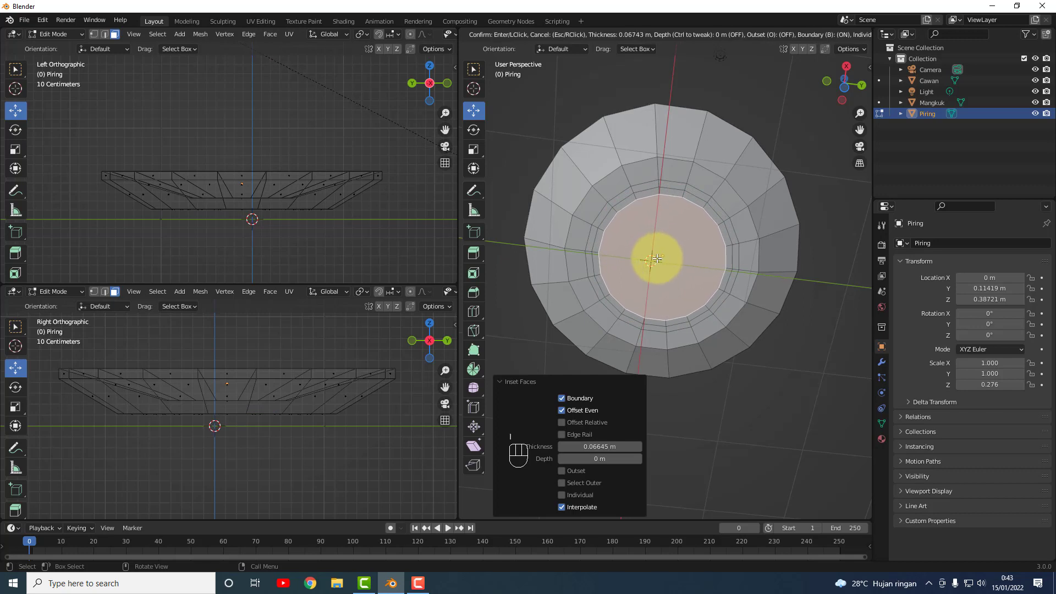
click(661, 254)
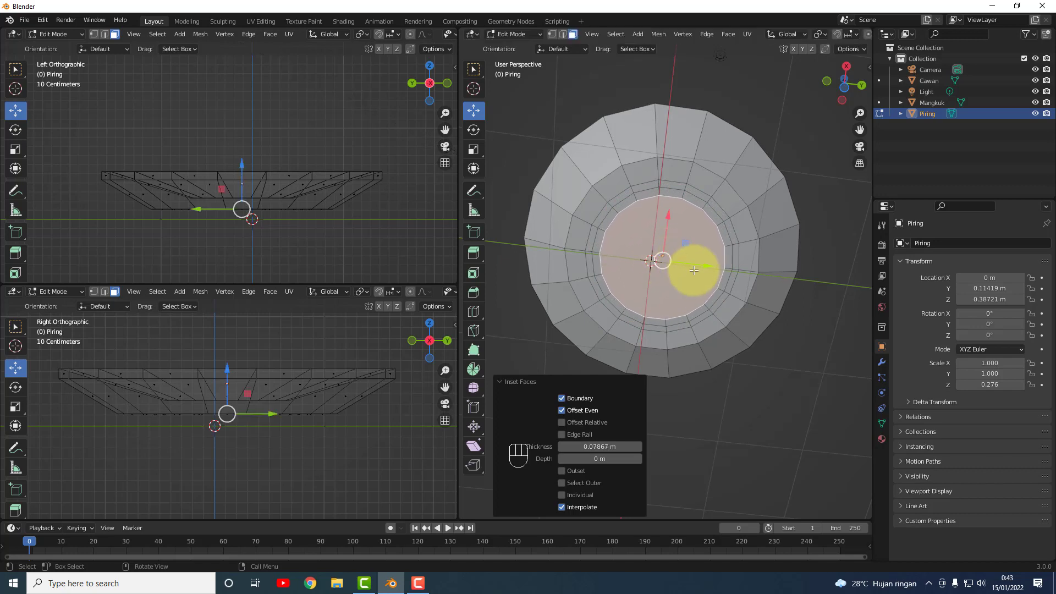
key(ctrl+z)
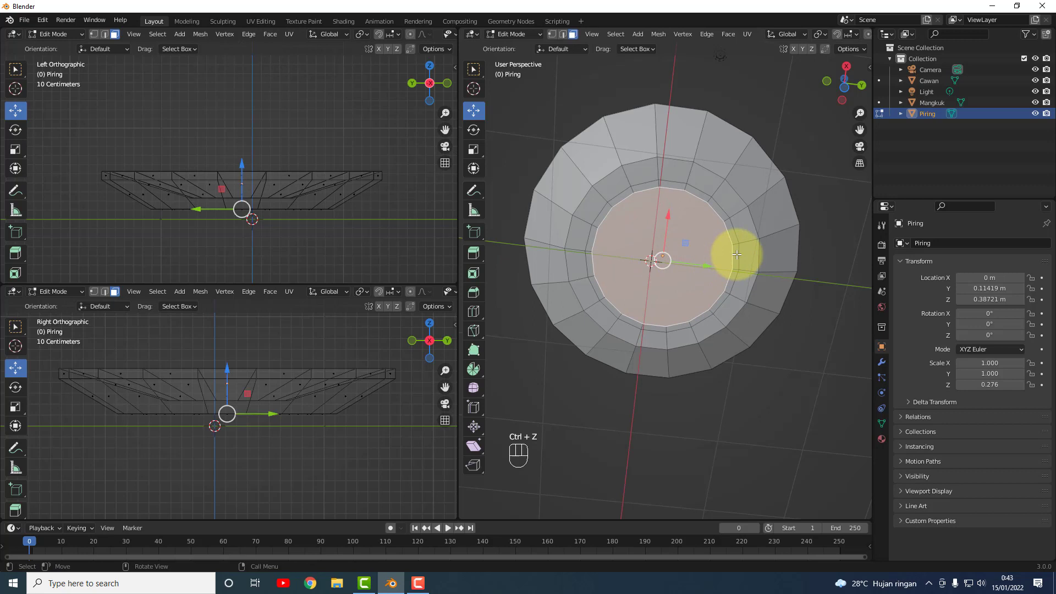
Inset Piring's bottom face by about 0.318 m and extrude the resulting centre face about 0.031 m inward.
key(i)
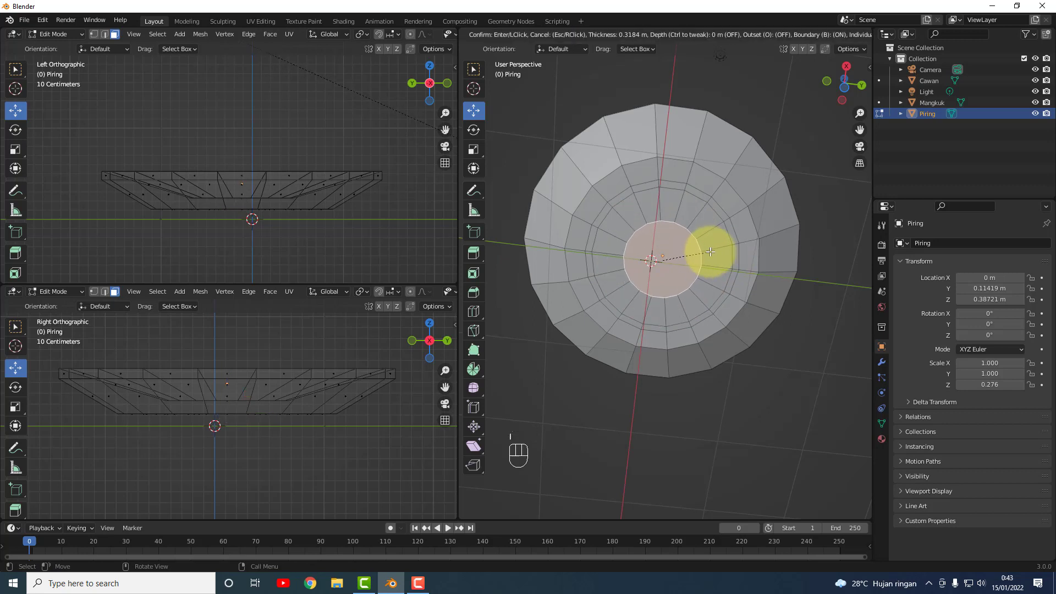
click(711, 252)
key(e)
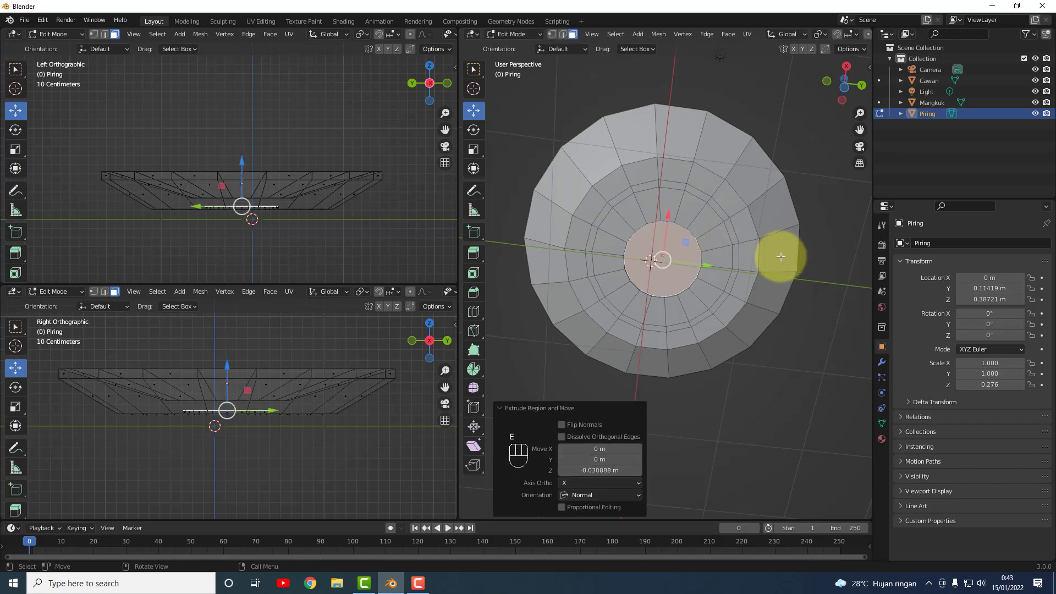
click(819, 254)
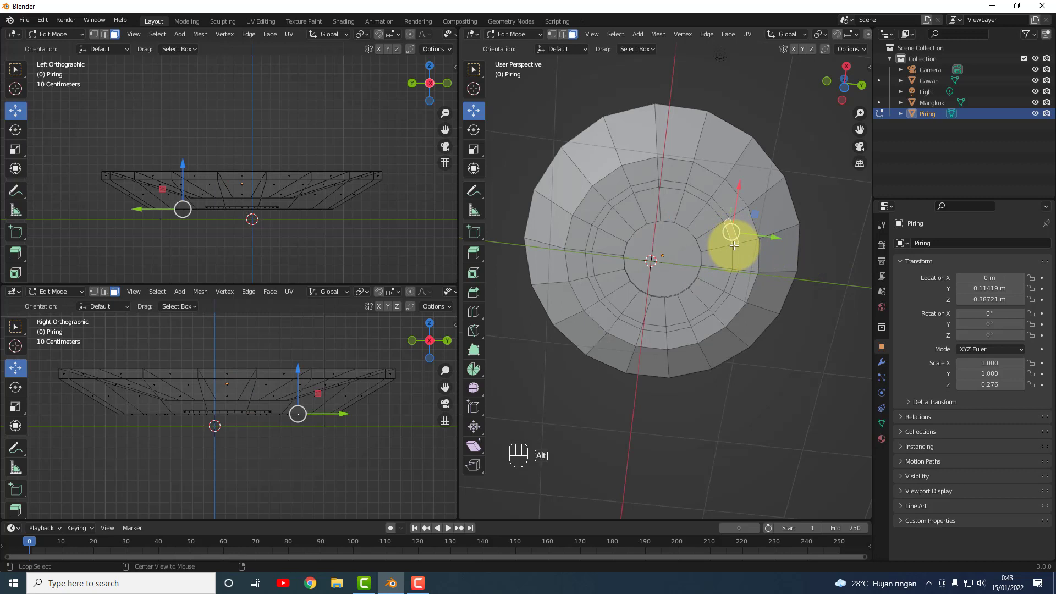
Extrude the narrow face ring on Piring's underside about 0.026 m outward to form the foot, and clear the selection.
alt+click(735, 246)
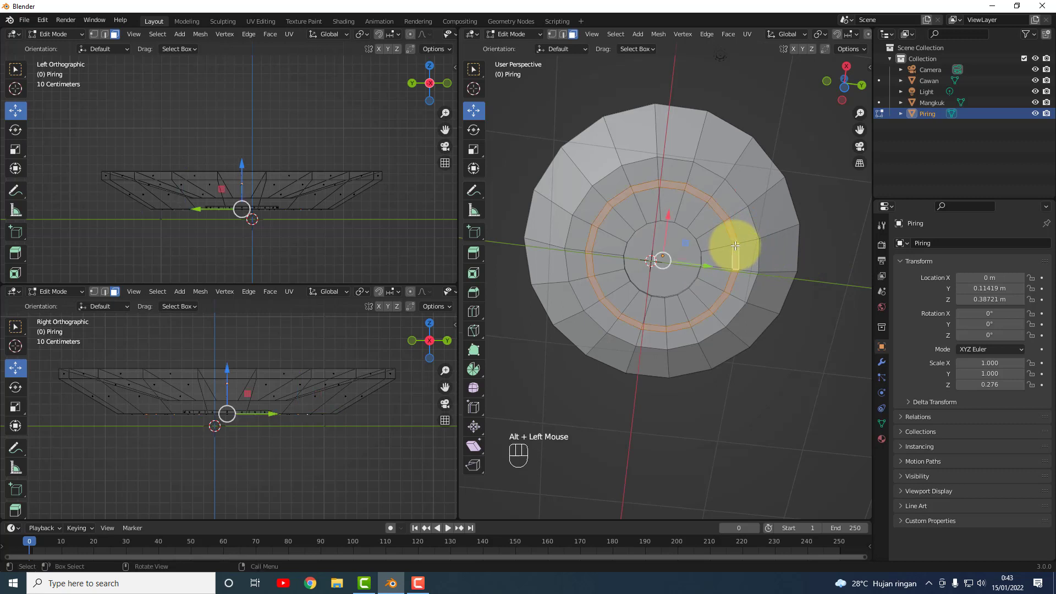
key(e)
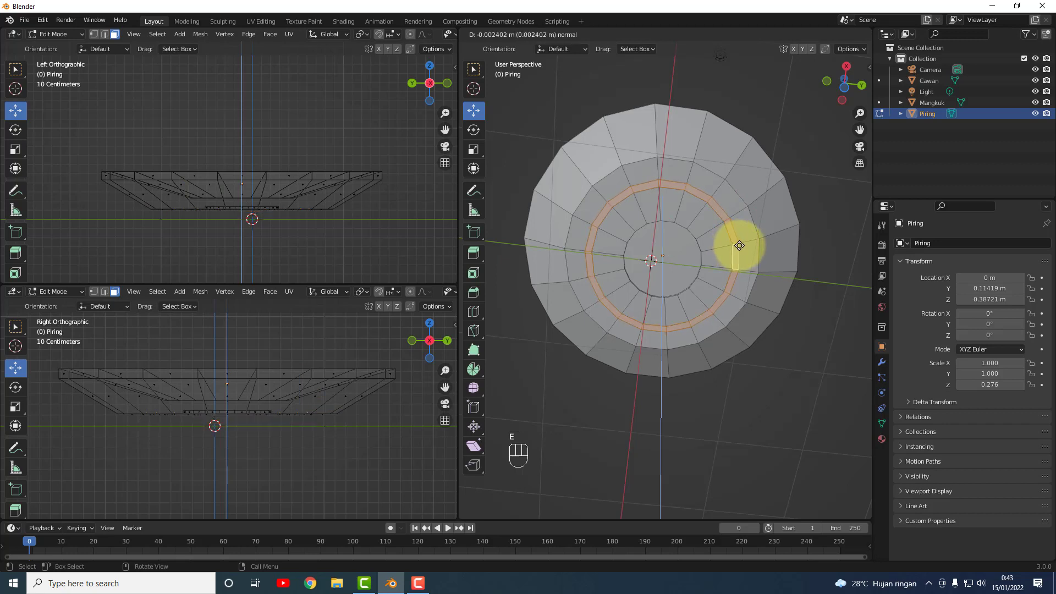
click(740, 246)
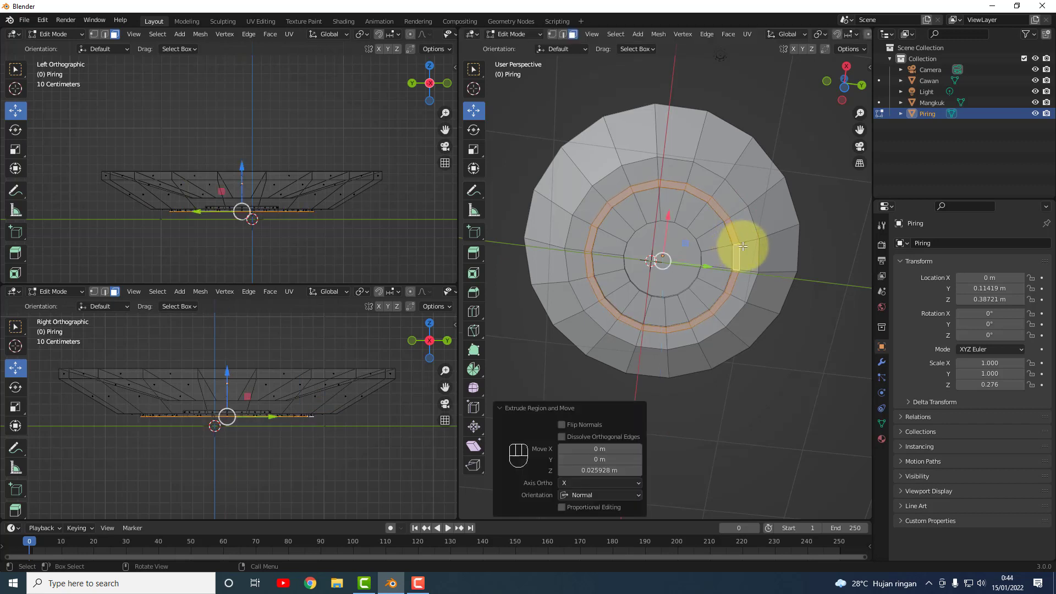
click(828, 242)
Examine the plate's upper surface and side profile from several angles.
middle_drag(722, 244, 669, 328)
middle_drag(705, 268, 804, 332)
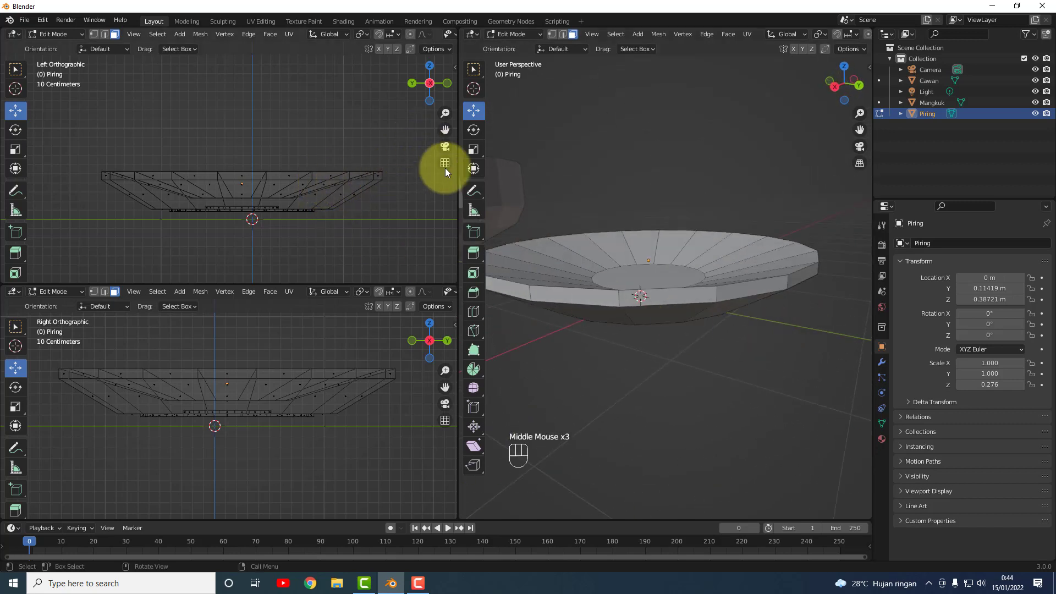
click(444, 130)
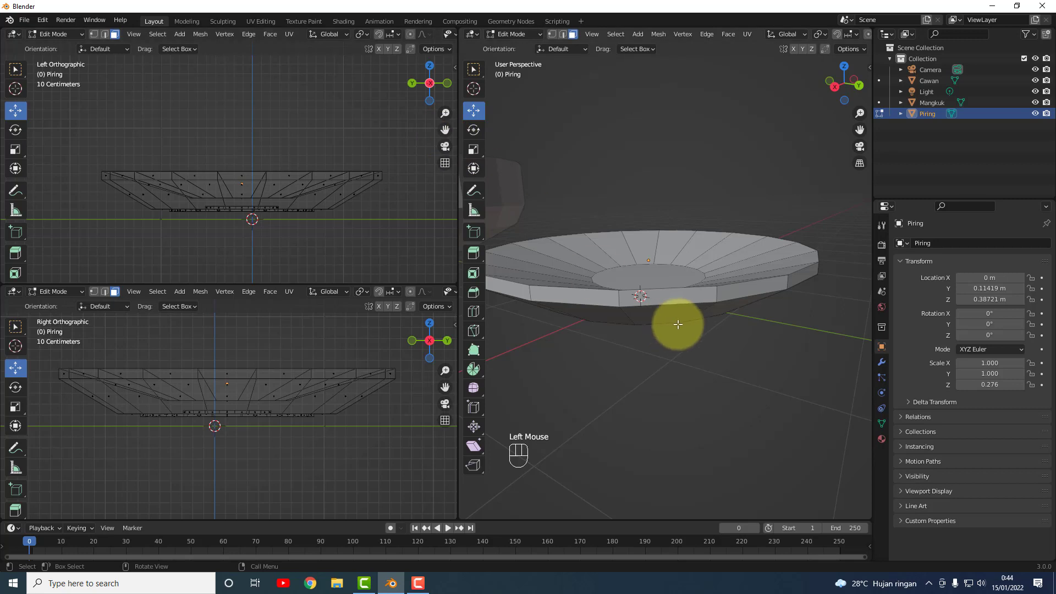
scroll(655, 359, down, 2)
scroll(654, 359, down, 1)
middle_drag(791, 333, 798, 306)
scroll(818, 283, up, 3)
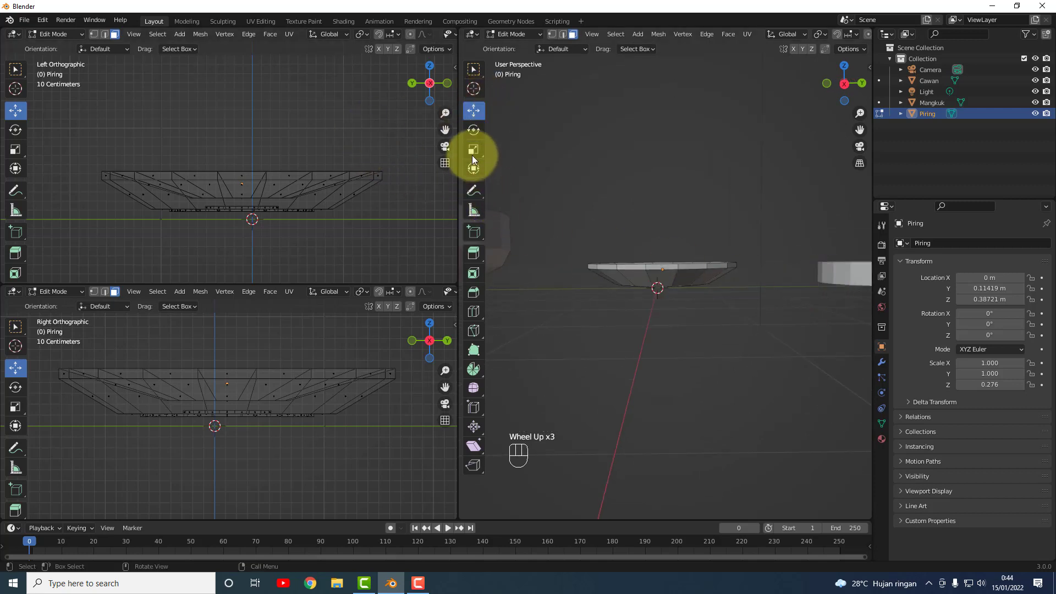
Leave Piring's Edit Mode, bring Cawan into view, select it and enter Edit Mode on it.
drag(858, 131, 650, 146)
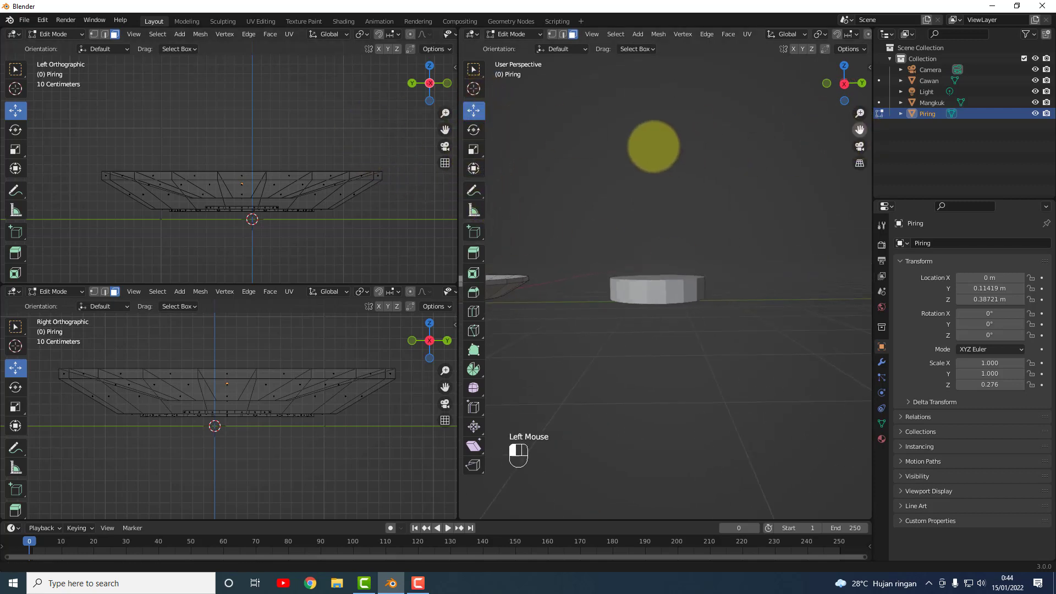
scroll(671, 298, up, 2)
scroll(673, 297, down, 6)
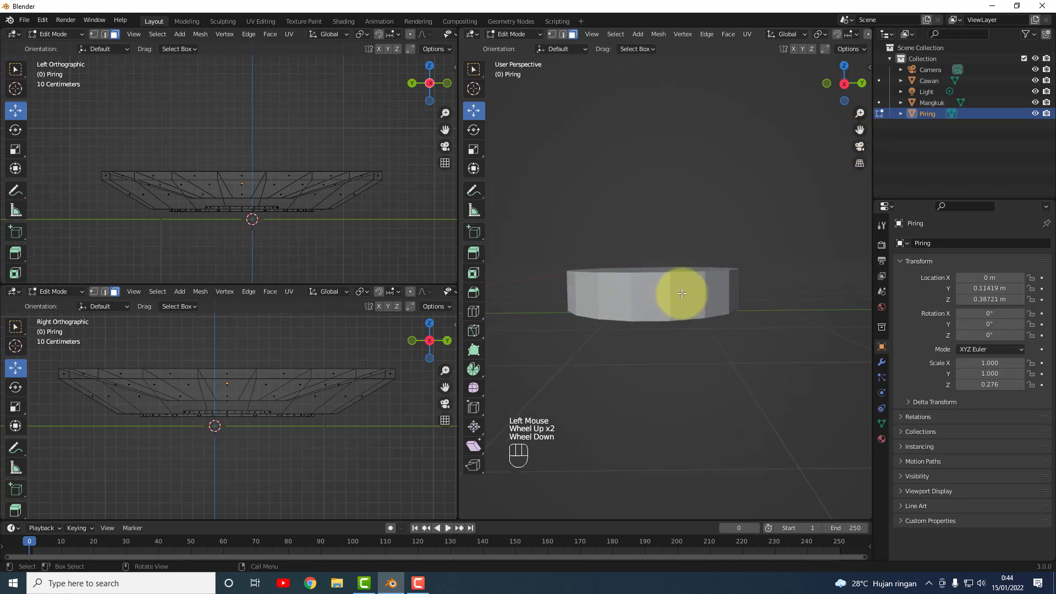
scroll(554, 288, up, 3)
scroll(523, 292, down, 2)
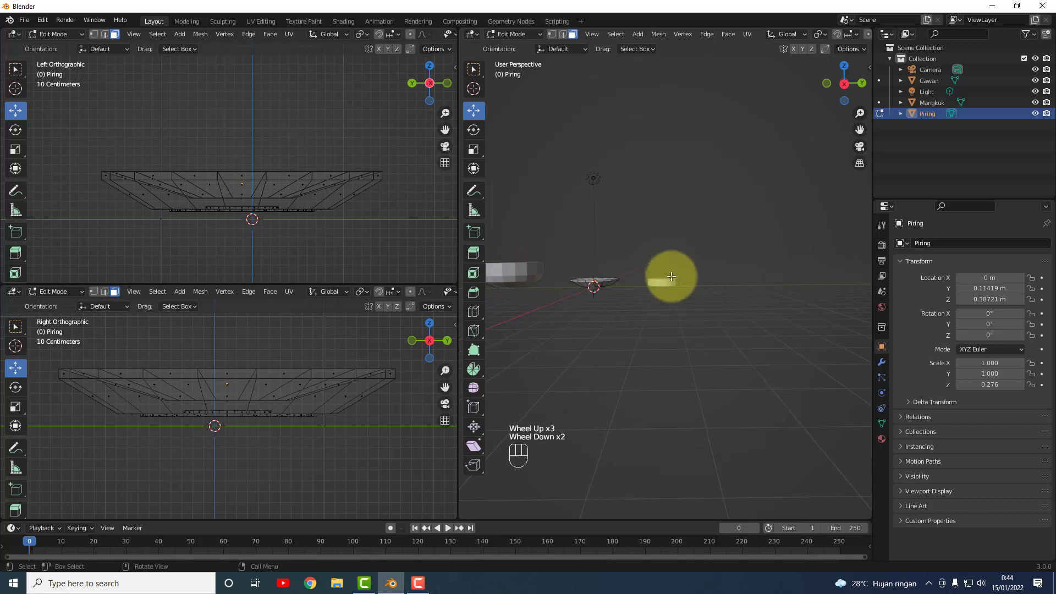
scroll(668, 286, up, 5)
scroll(654, 297, up, 1)
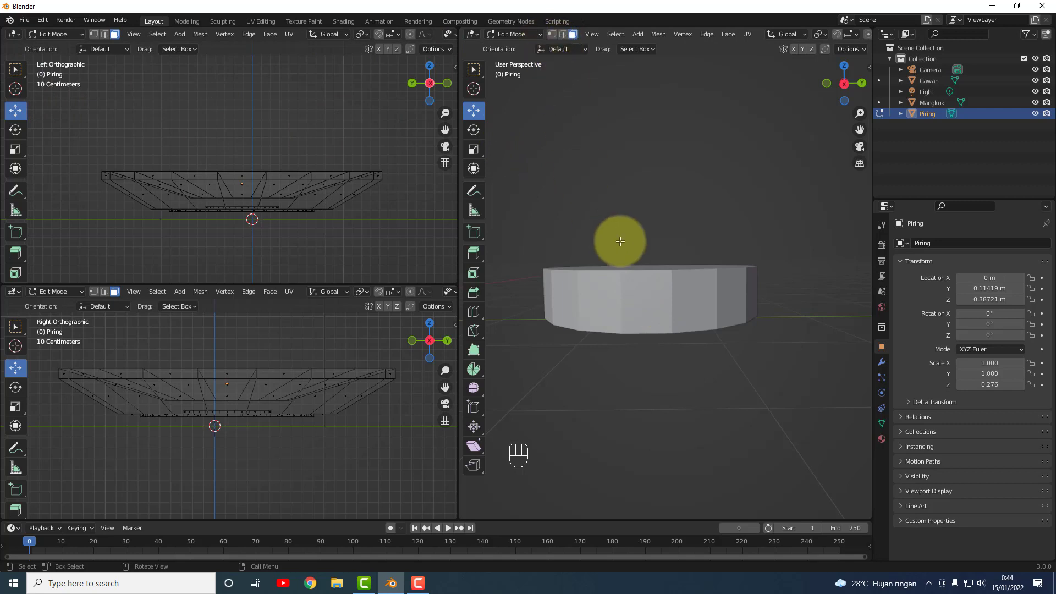
click(929, 106)
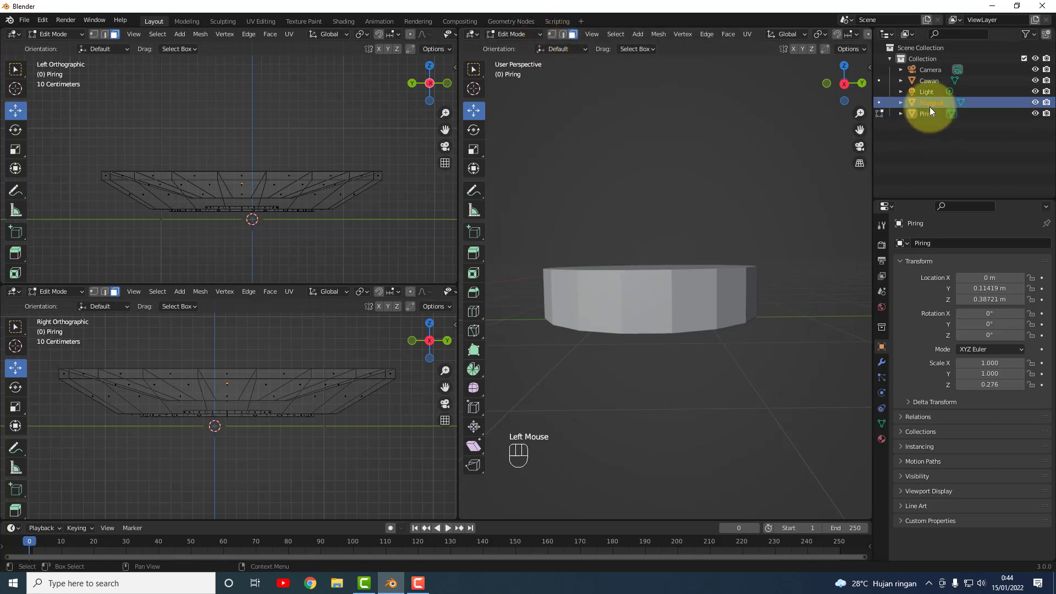
key(Tab)
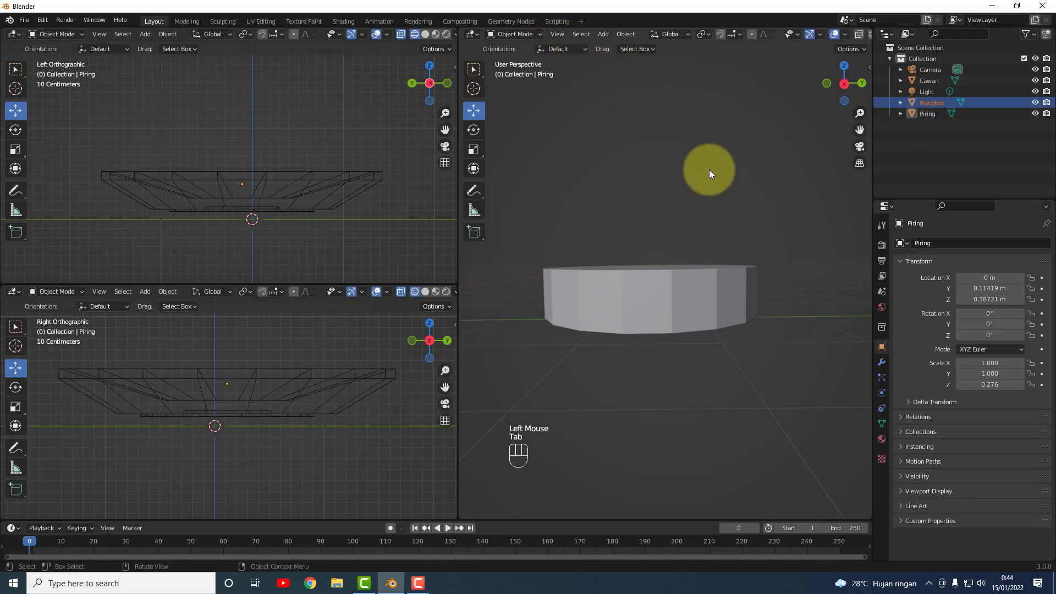
click(728, 196)
click(675, 283)
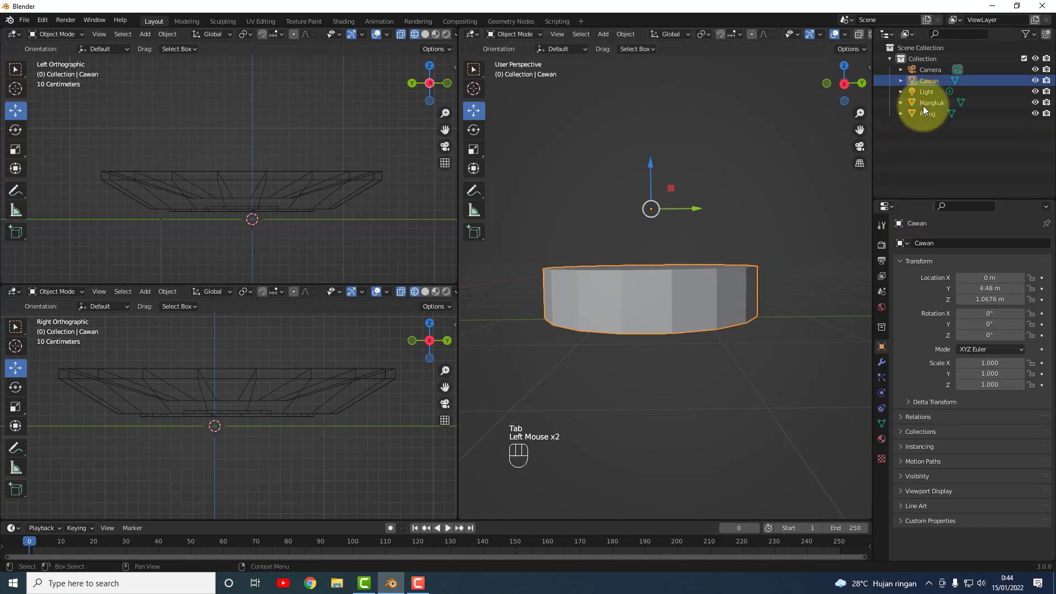
click(685, 231)
click(666, 297)
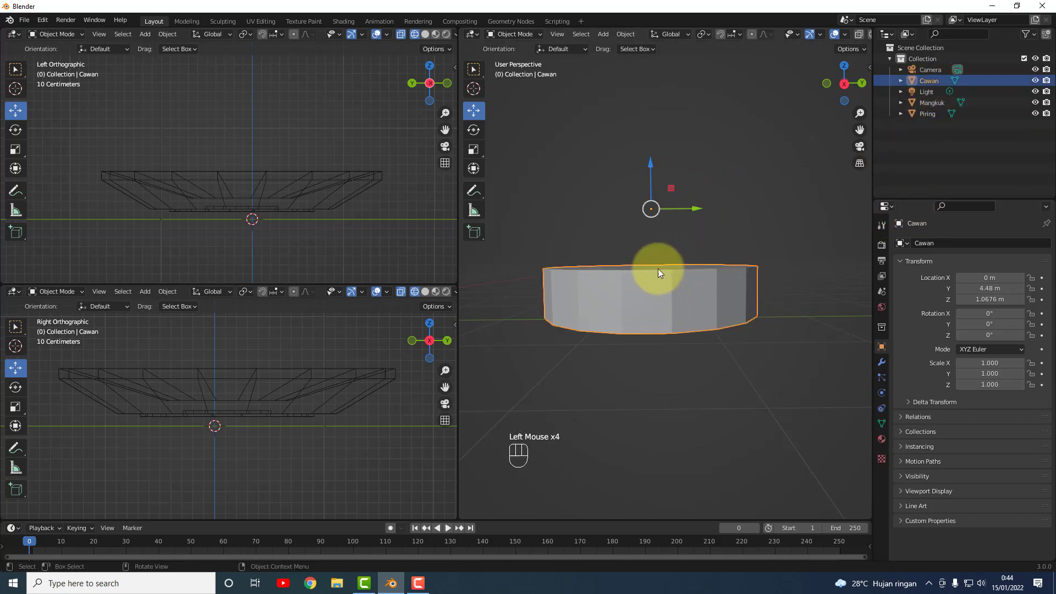
key(Tab)
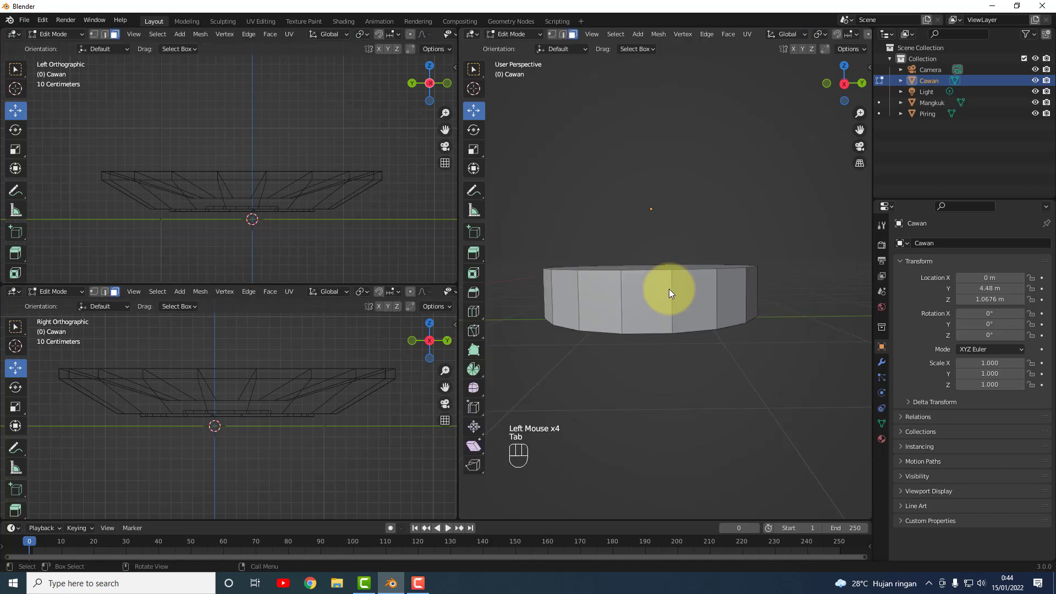
In vertex selection, add two evenly spaced horizontal loop cuts around Cawan's side and clear the selection.
click(552, 35)
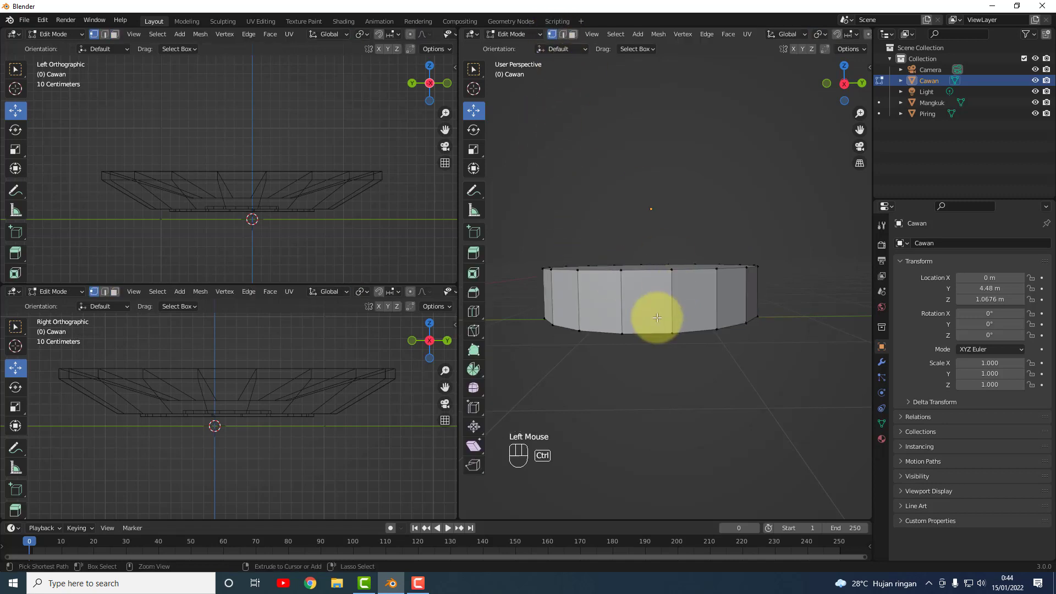
key(ctrl+r)
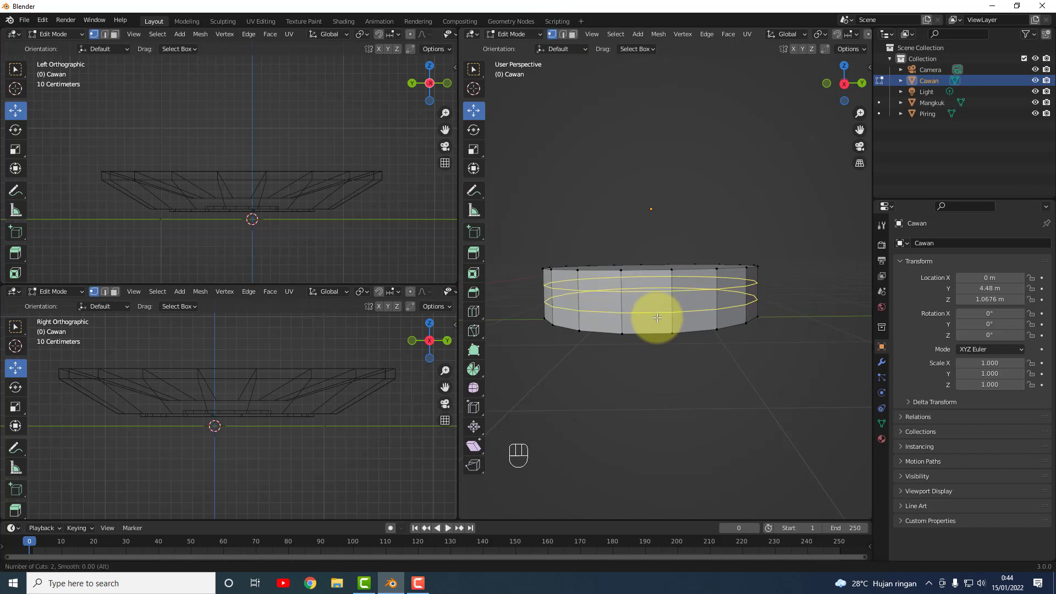
click(656, 318)
click(809, 301)
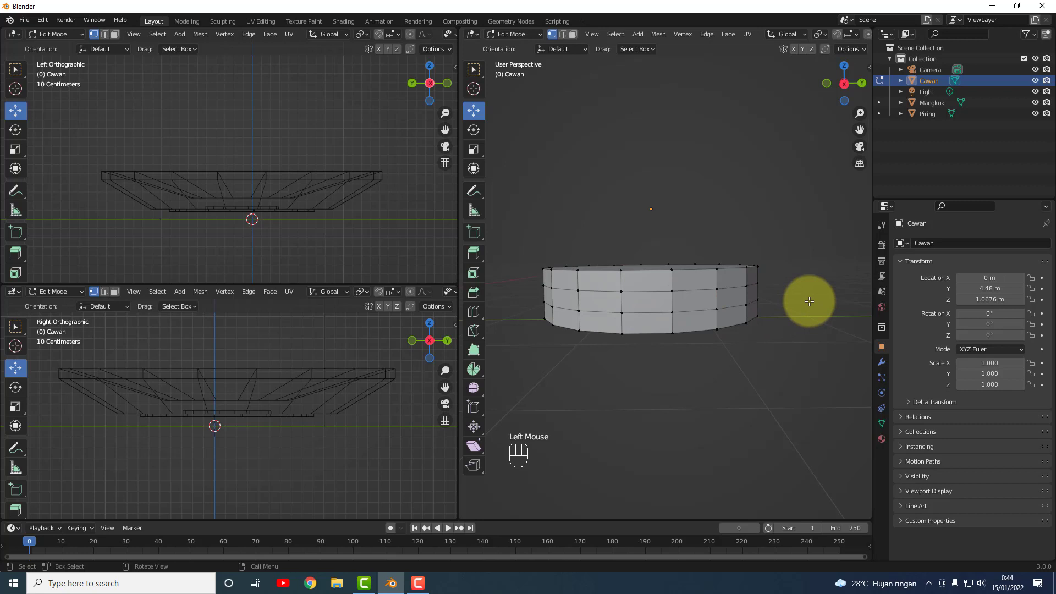
middle_drag(737, 330, 724, 341)
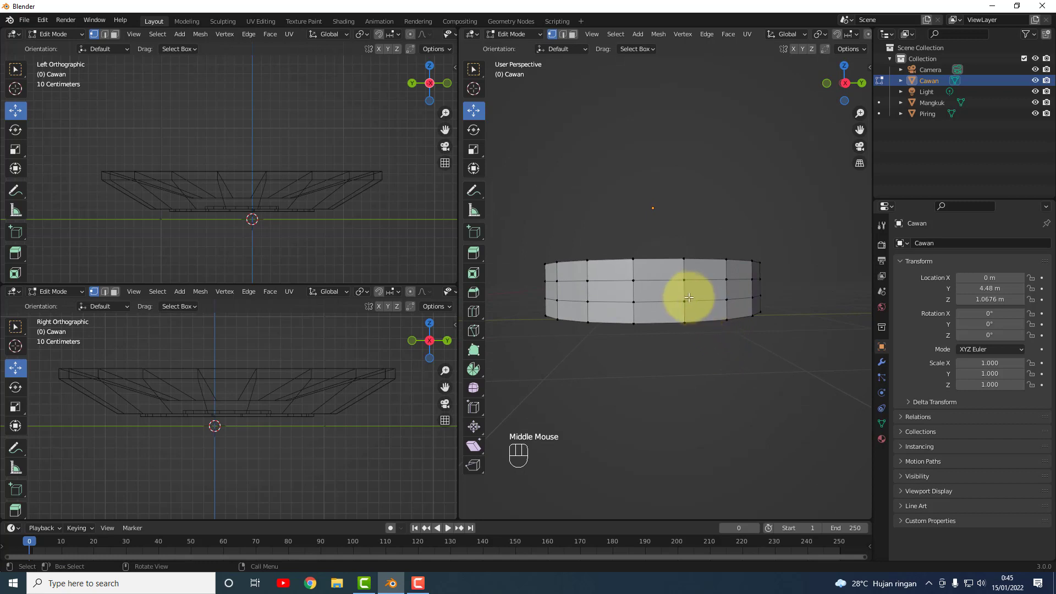
click(657, 290)
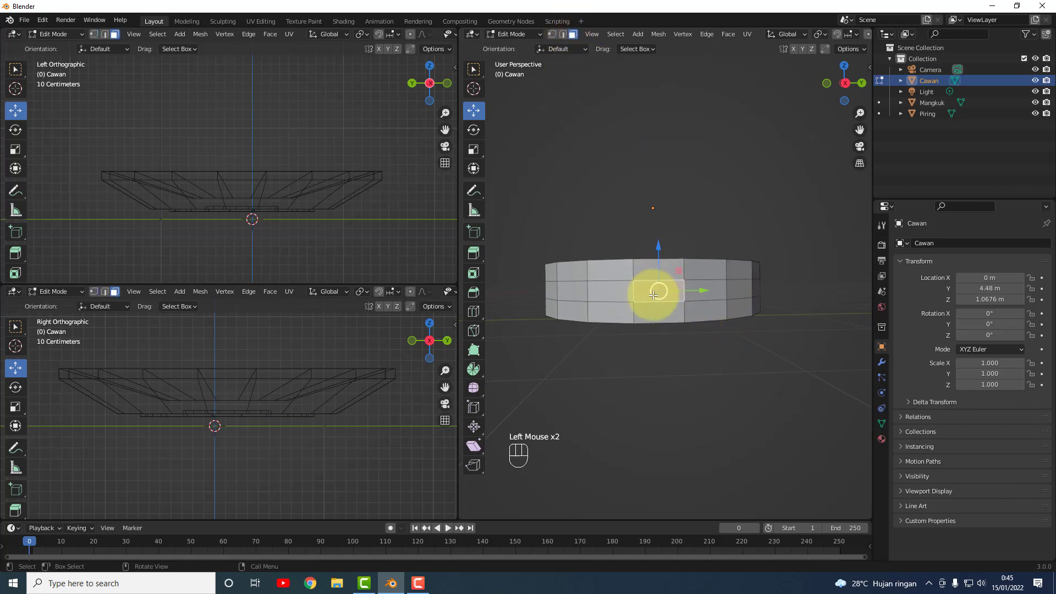
alt+click(685, 286)
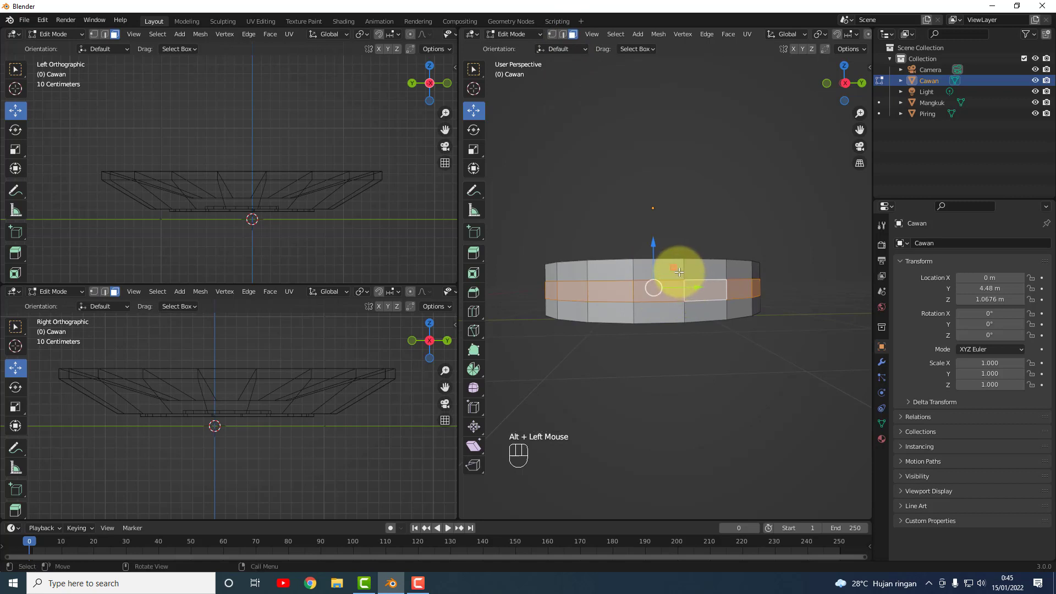
shift+click(680, 274)
alt+click(685, 273)
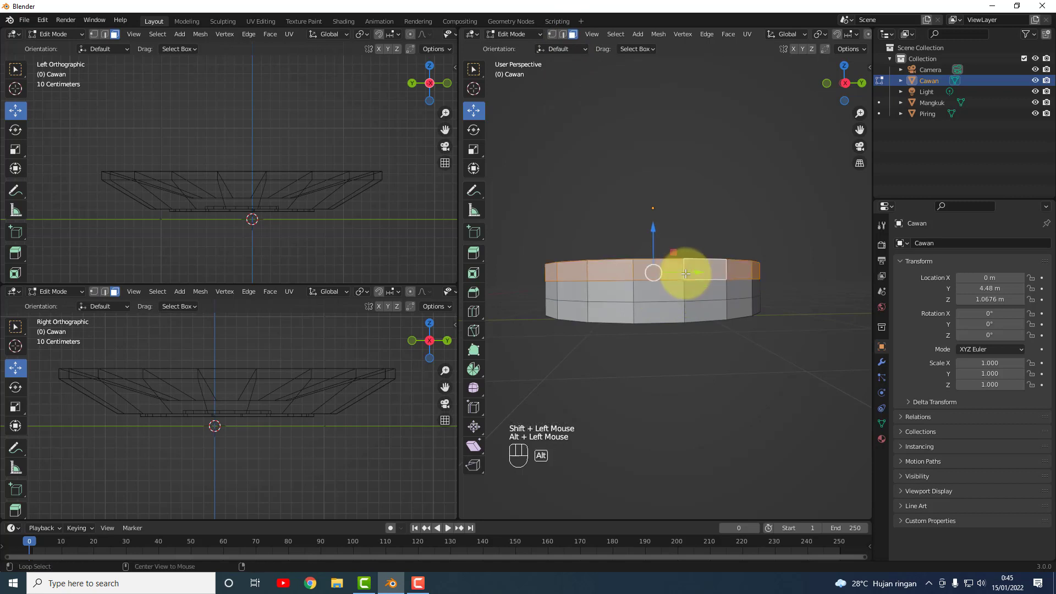
shift+click(683, 286)
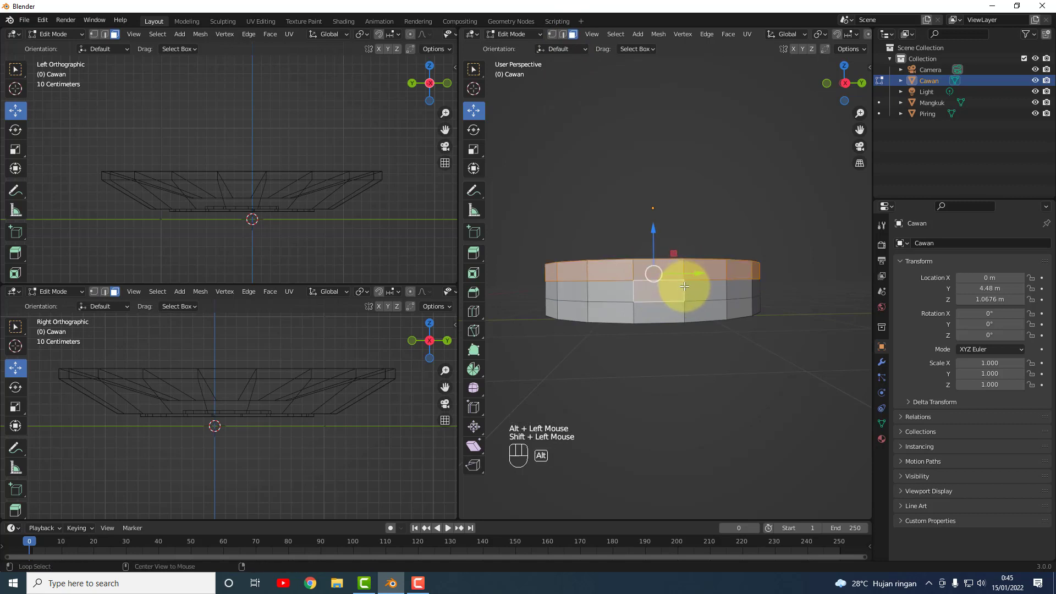
alt+click(682, 285)
click(798, 291)
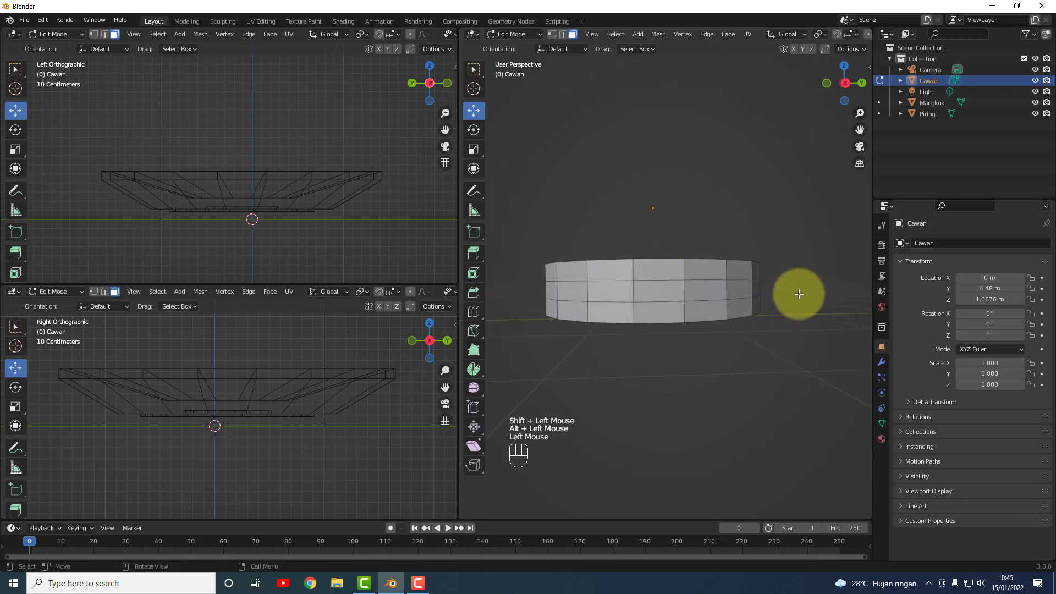
shift+click(674, 275)
shift+click(682, 287)
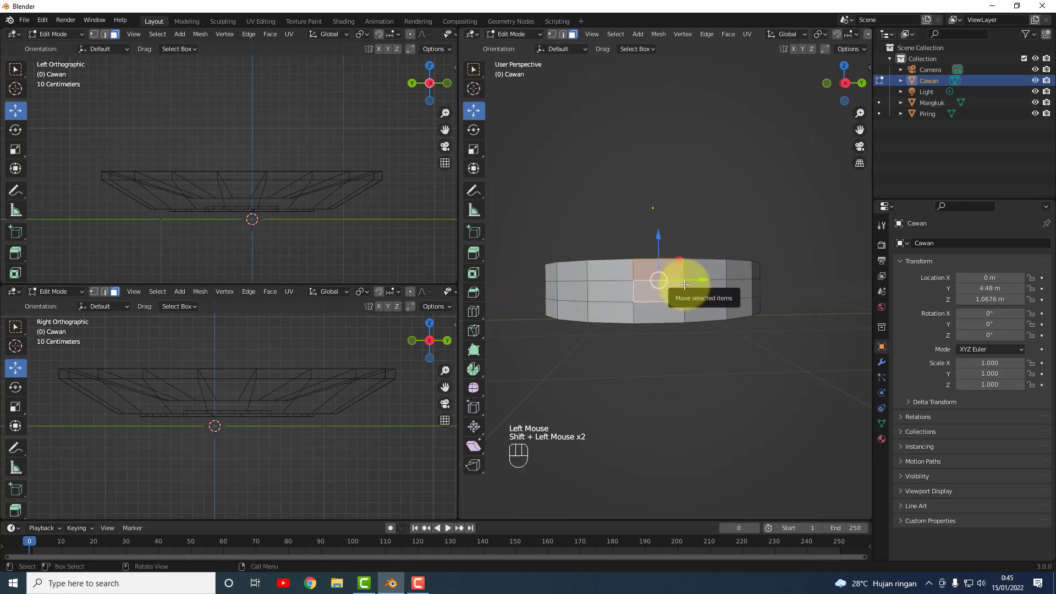
alt+click(684, 284)
alt+click(685, 273)
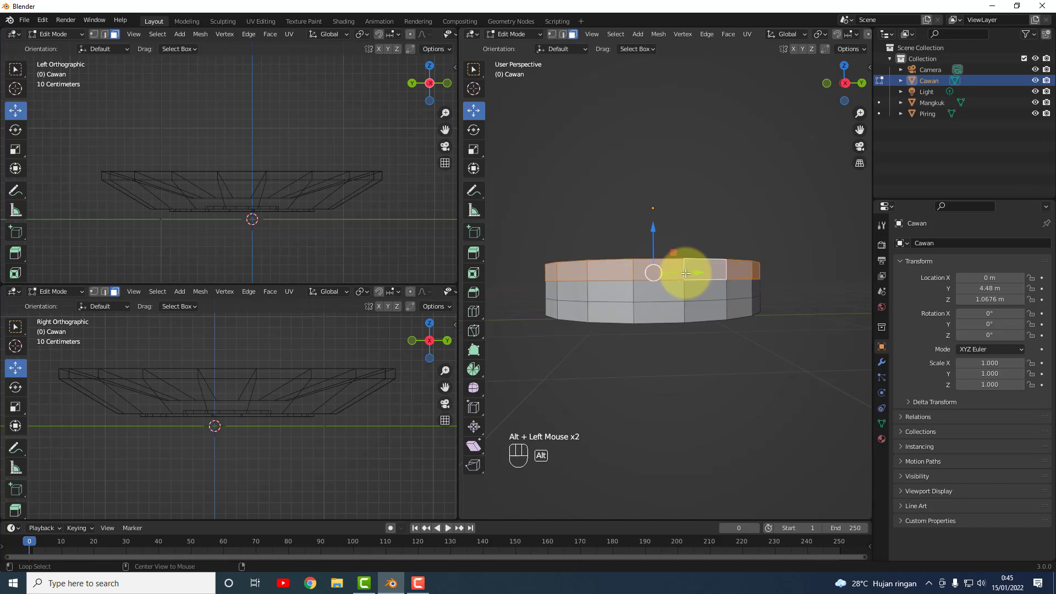
click(711, 237)
scroll(729, 345, down, 2)
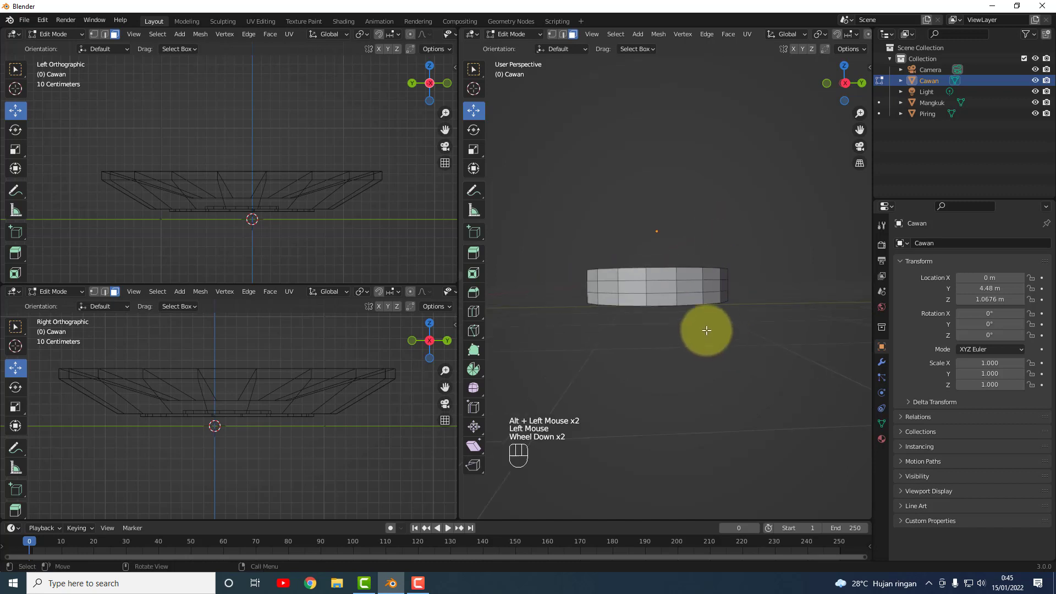
In vertex selection, centre Cawan in both orthographic side views and box-select its upper three vertex rings.
mouse_move(705, 332)
middle_down()
mouse_move(705, 349)
mouse_move(728, 319)
mouse_move(685, 338)
mouse_move(699, 322)
middle_up()
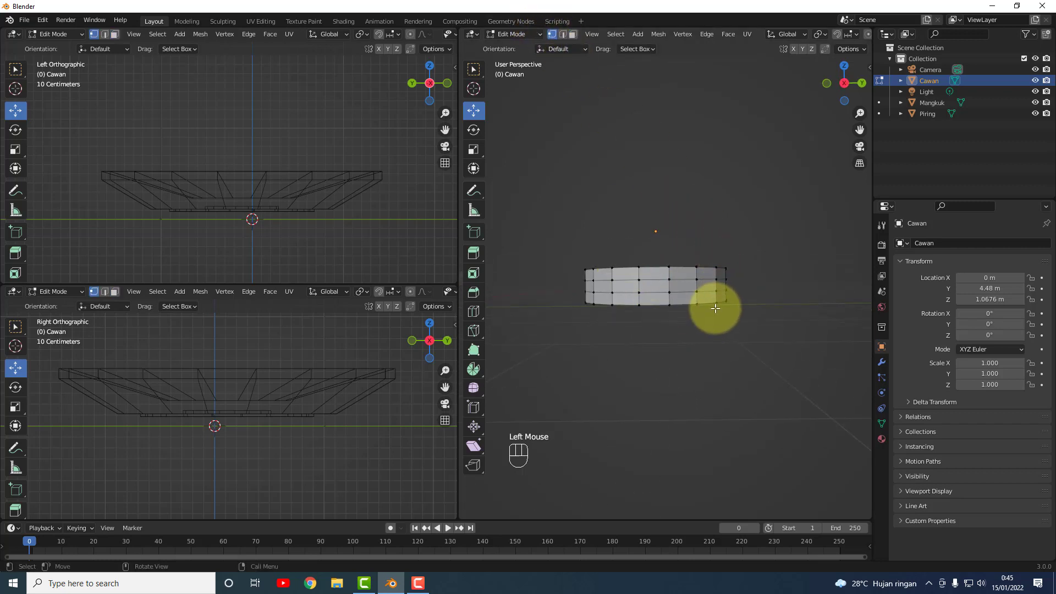
middle_drag(752, 327, 756, 328)
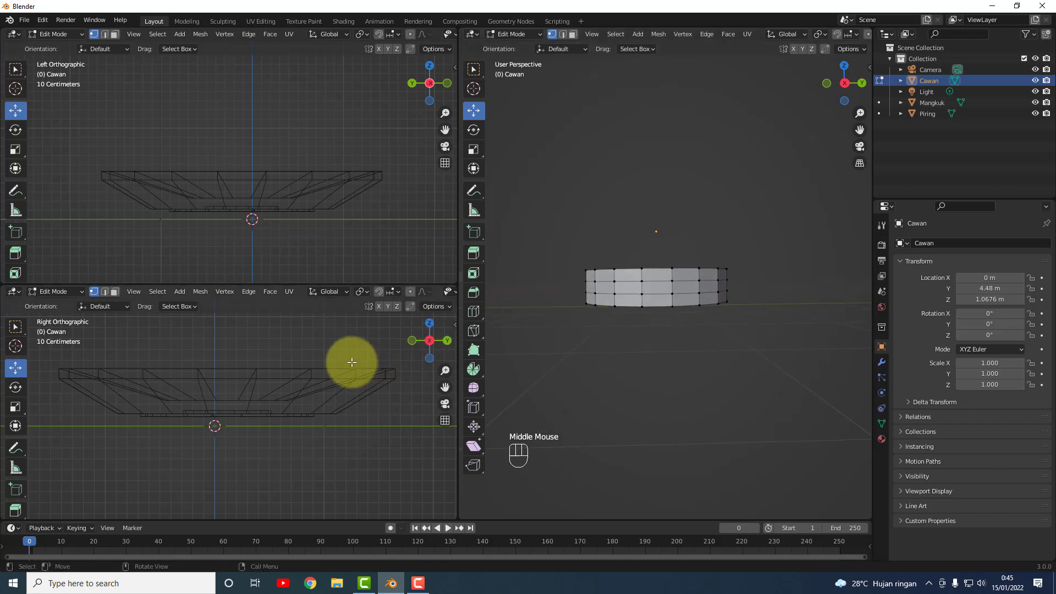
scroll(352, 358, down, 2)
drag(446, 134, 158, 139)
drag(445, 129, 288, 411)
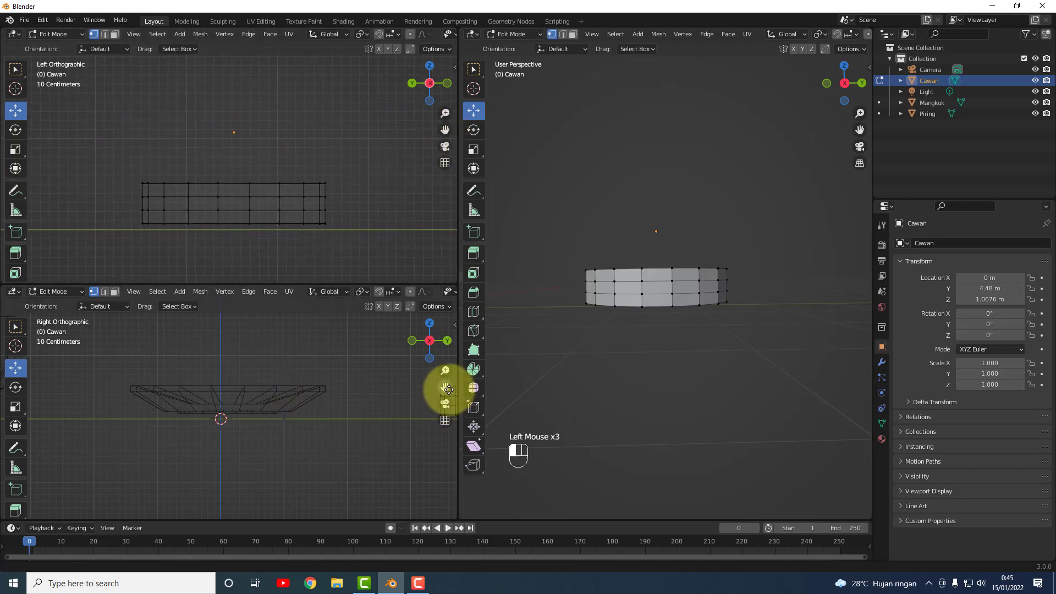
drag(443, 388, 176, 385)
scroll(539, 417, up, 3)
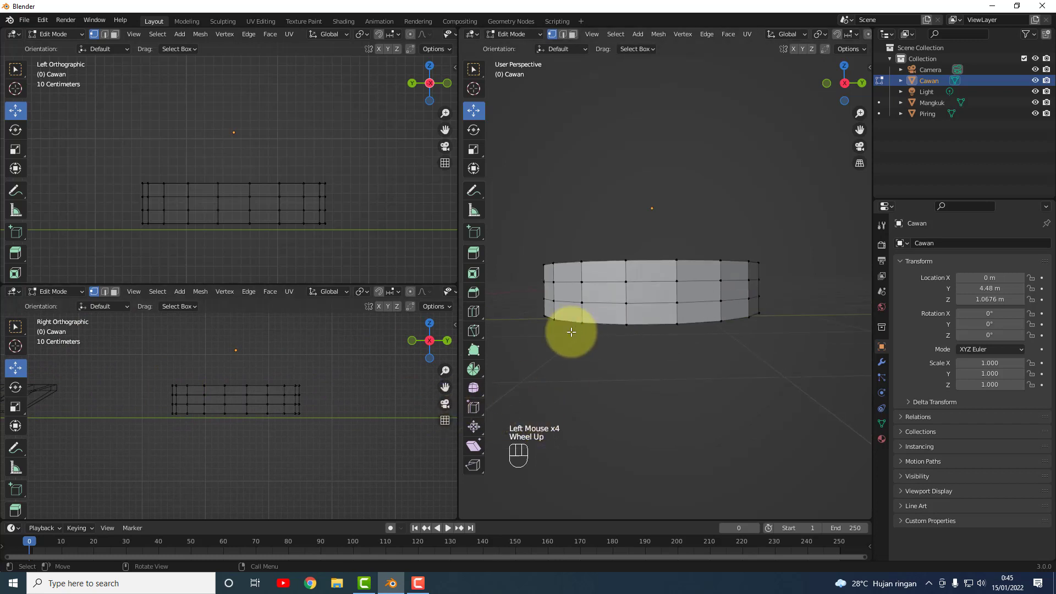
drag(123, 151, 368, 213)
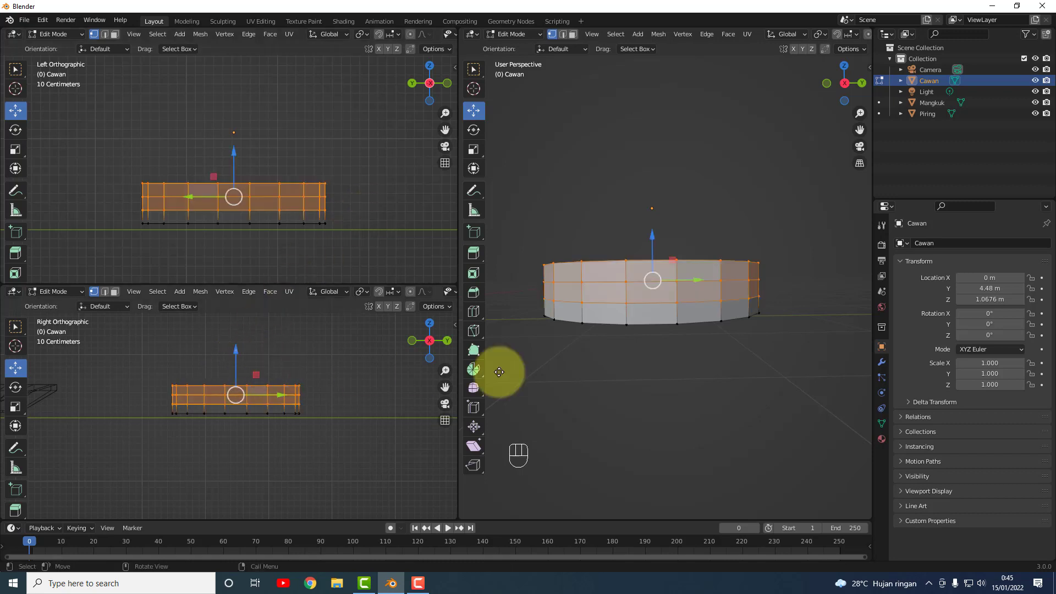
Scale Cawan's upper three vertex rings to about 1.3 and raise them about 0.09 m above the base.
mouse_move(655, 352)
middle_down()
mouse_move(659, 401)
mouse_move(771, 348)
mouse_move(652, 362)
middle_up()
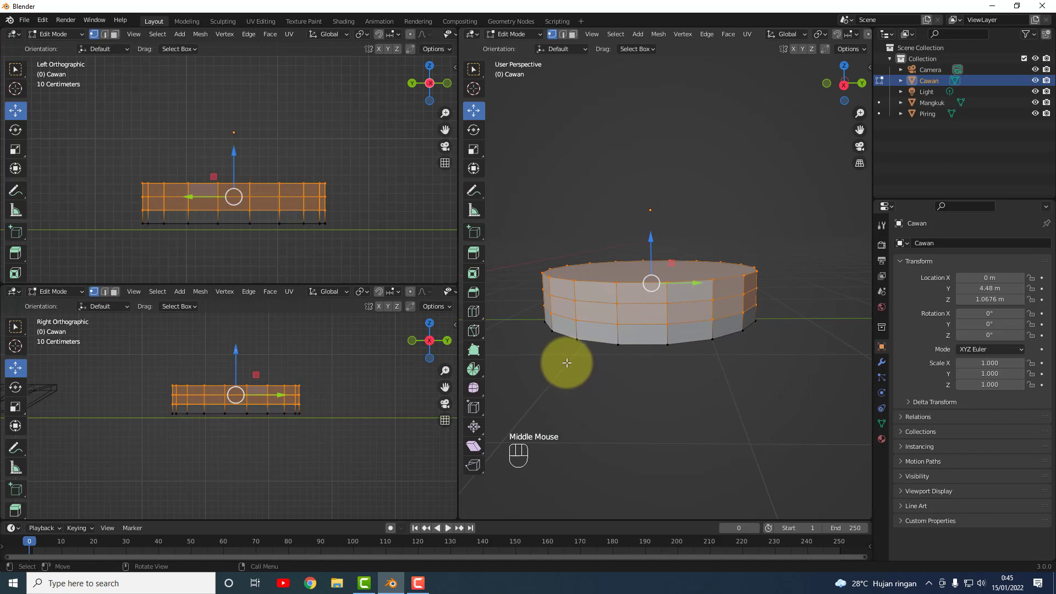
key(s)
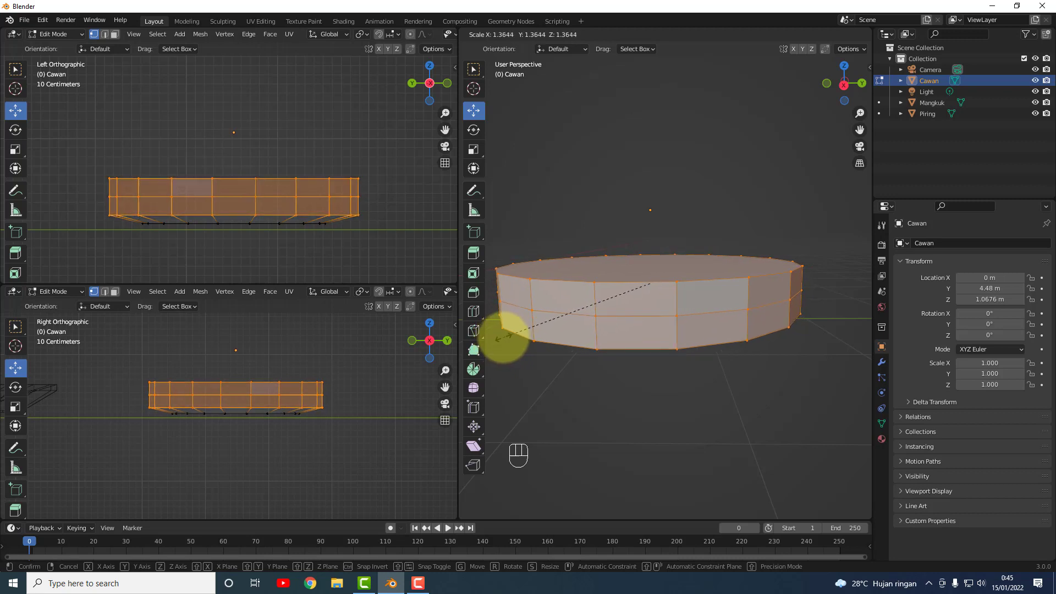
click(510, 334)
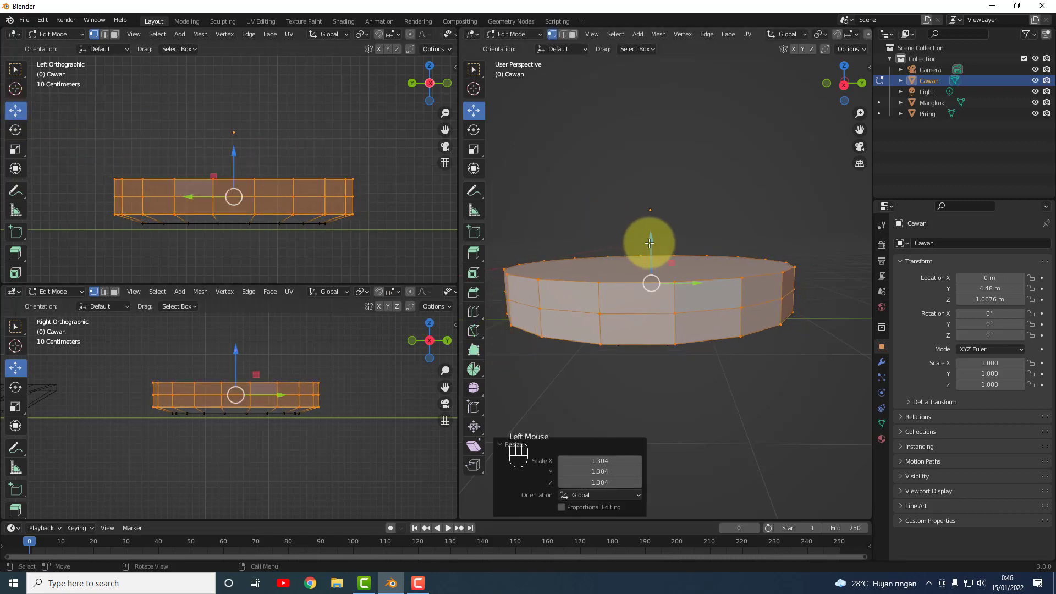
drag(650, 237, 649, 231)
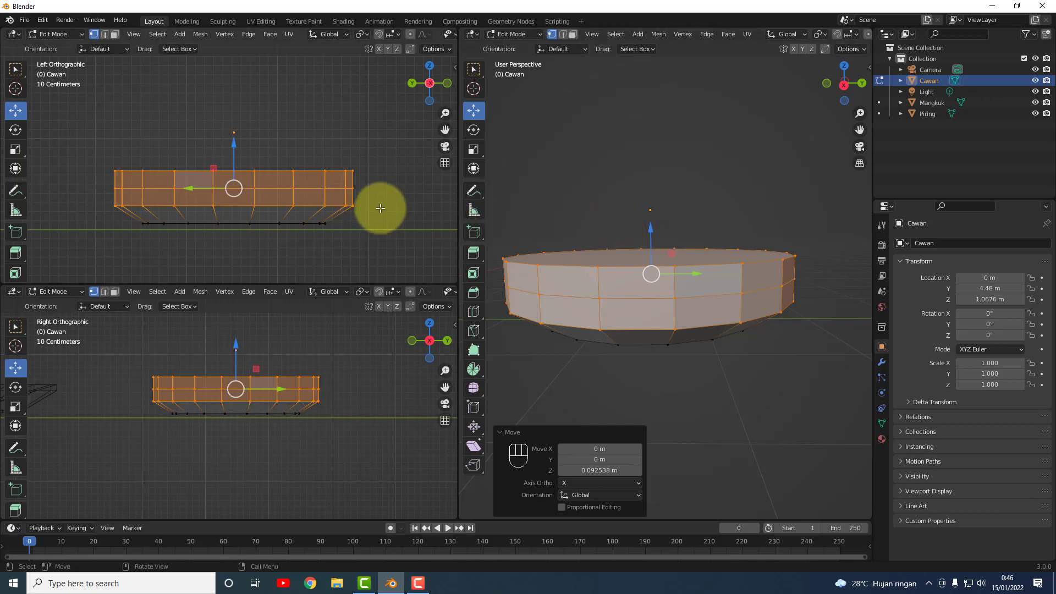
Lower Cawan's top vertex ring towards the second, and lower both rings together about 0.16 m to just above the third.
click(350, 206)
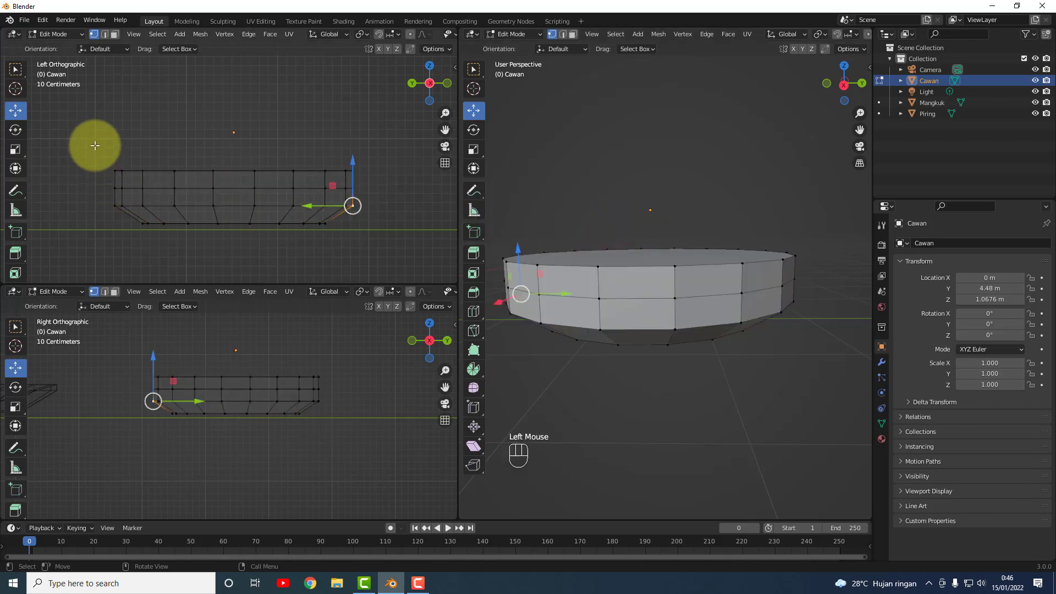
drag(95, 146, 414, 180)
drag(235, 130, 236, 141)
click(115, 158)
drag(81, 147, 414, 198)
drag(236, 143, 237, 160)
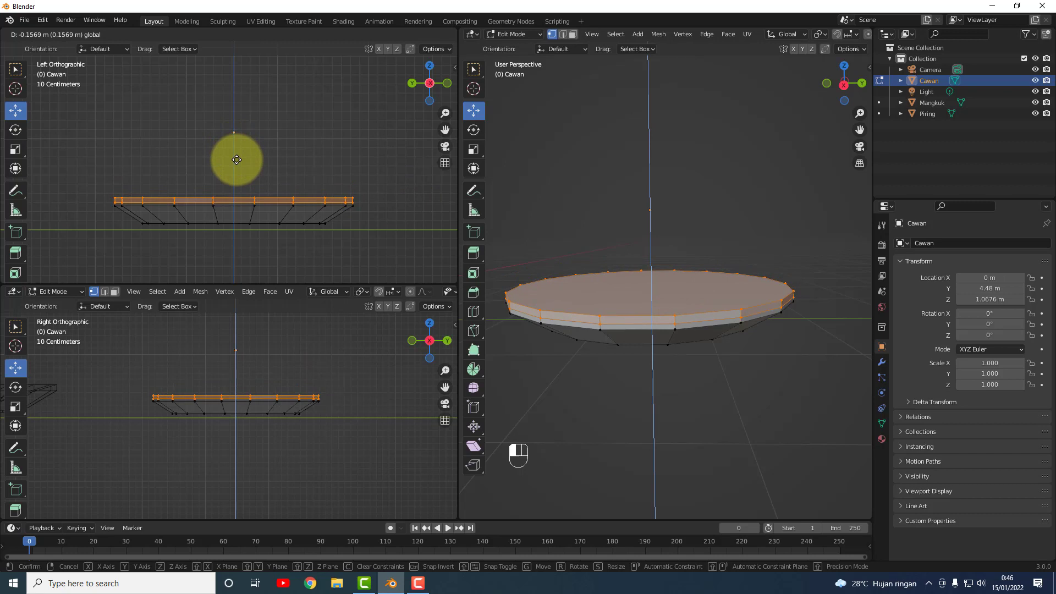
drag(237, 160, 237, 160)
Select Cawan's upper three vertex rings together, lower them about 0.07 m towards the base and clear the selection.
click(287, 167)
drag(87, 172, 355, 205)
drag(236, 160, 236, 175)
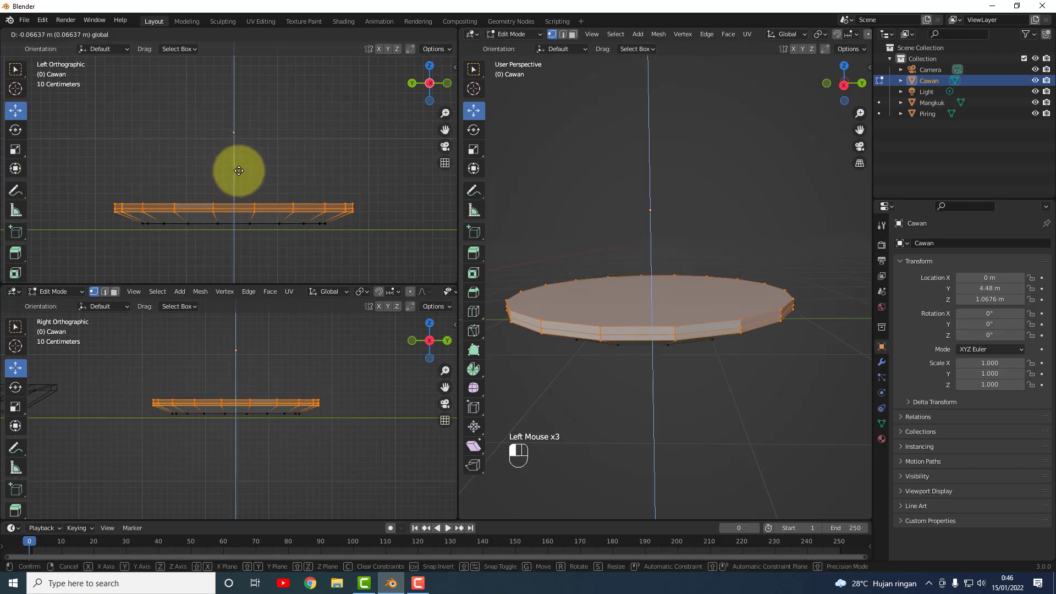
click(336, 168)
In face selection, inset Cawan's top face by about 0.094 m and add a second inset with 0 m thickness.
click(657, 315)
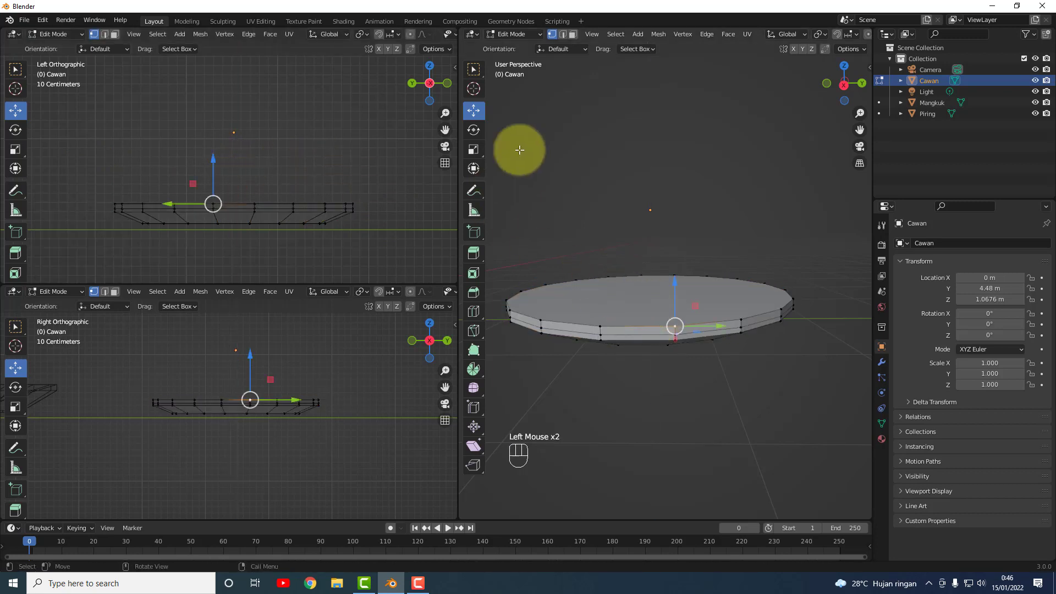
click(573, 34)
click(649, 314)
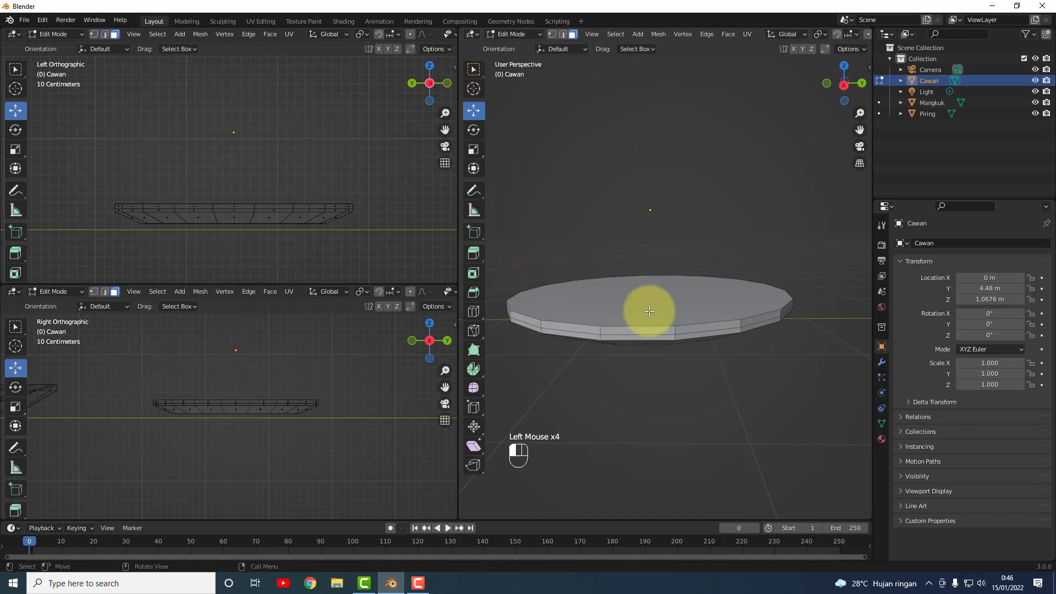
mouse_move(691, 256)
middle_down()
mouse_move(700, 248)
mouse_move(700, 264)
mouse_move(697, 256)
middle_up()
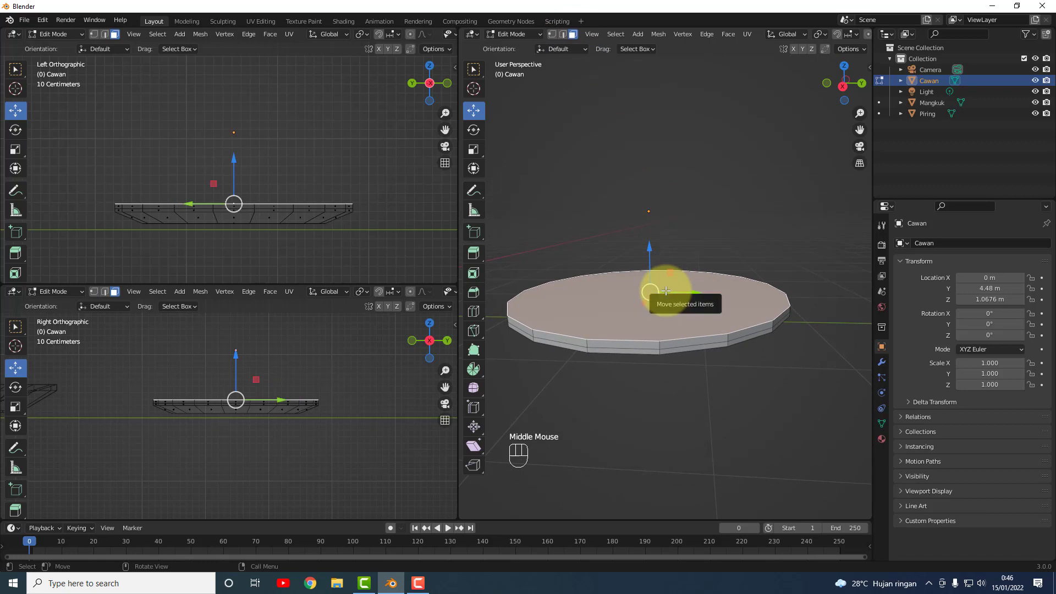
key(i)
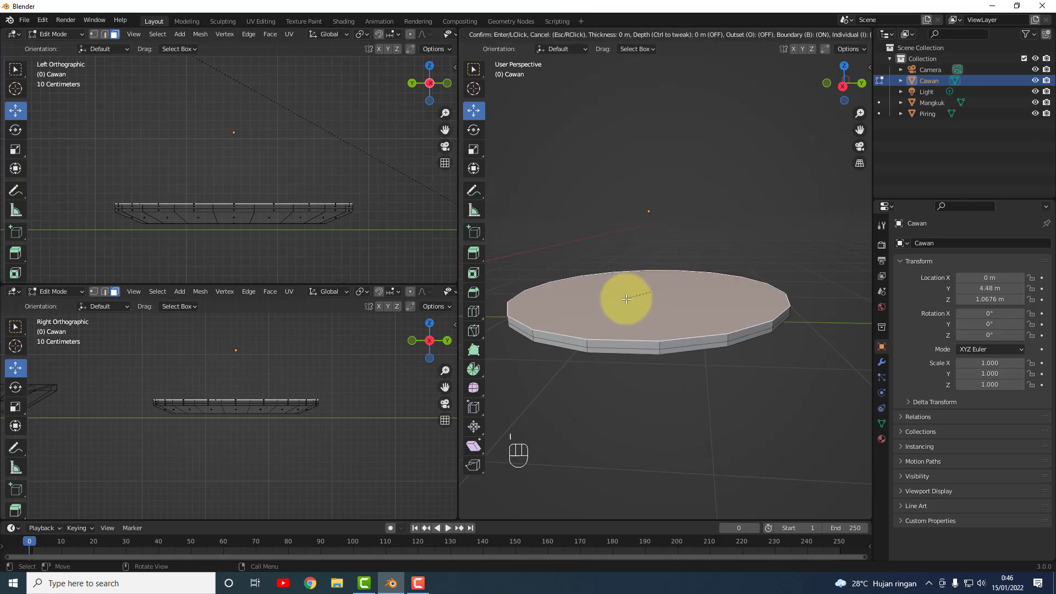
click(652, 290)
key(i)
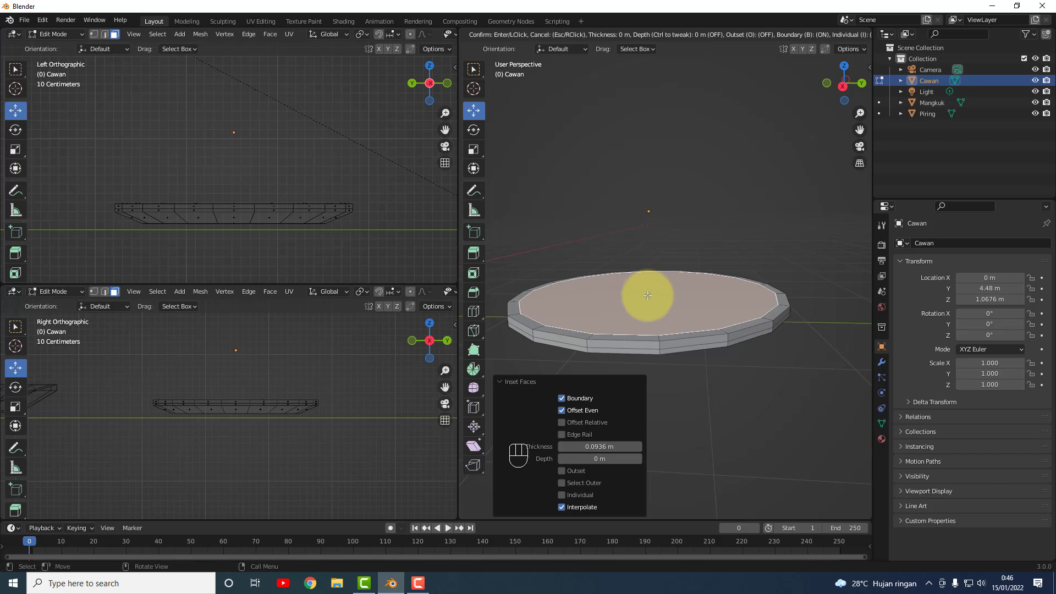
click(646, 306)
Extrude the inset top face down about 0.09 m and again about 0.074 m, and scale the resulting floor to about 0.83.
key(e)
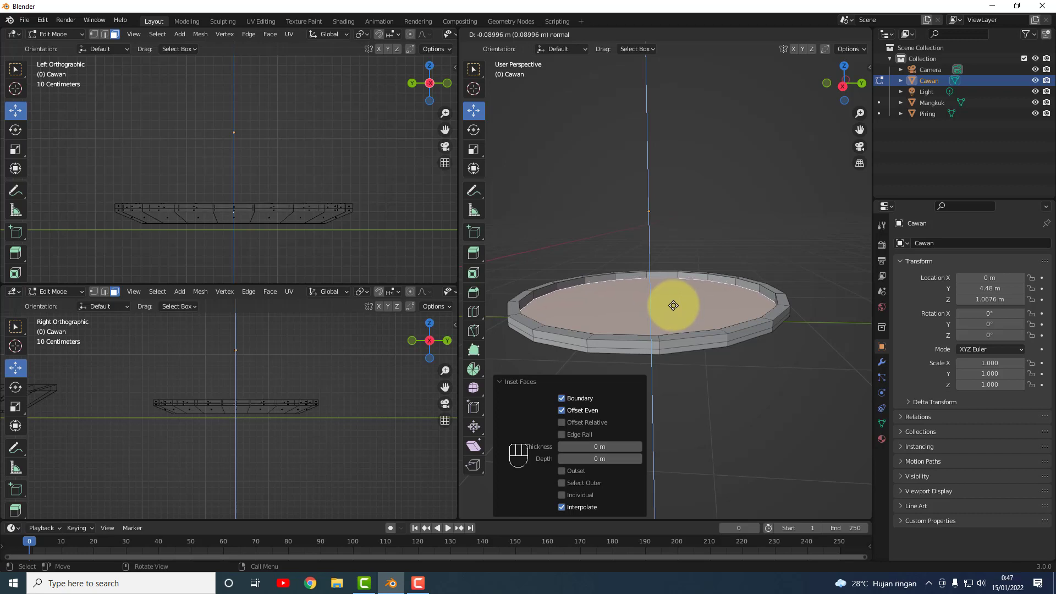
click(673, 305)
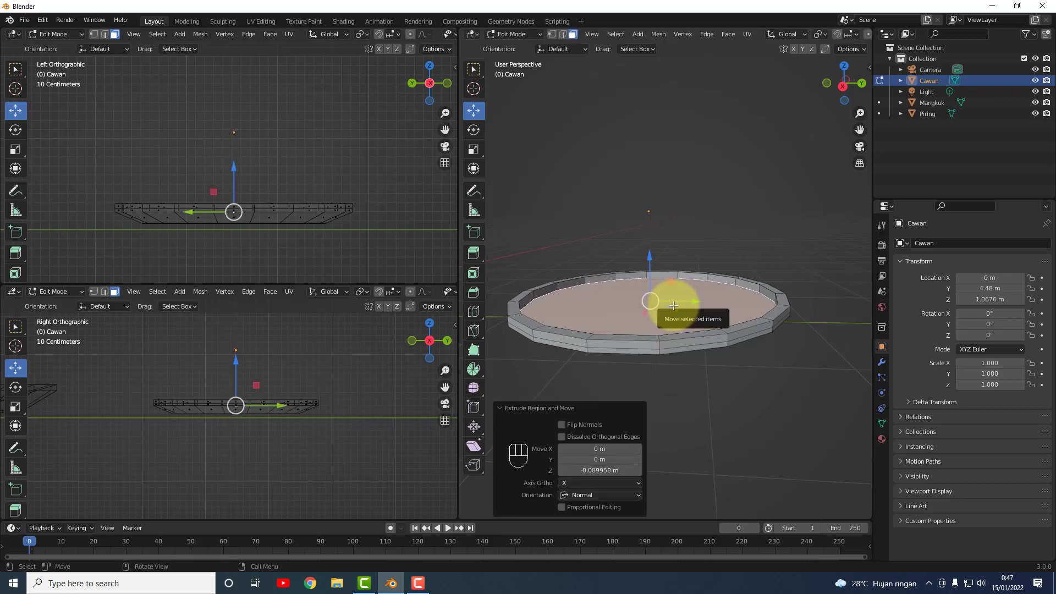
key(e)
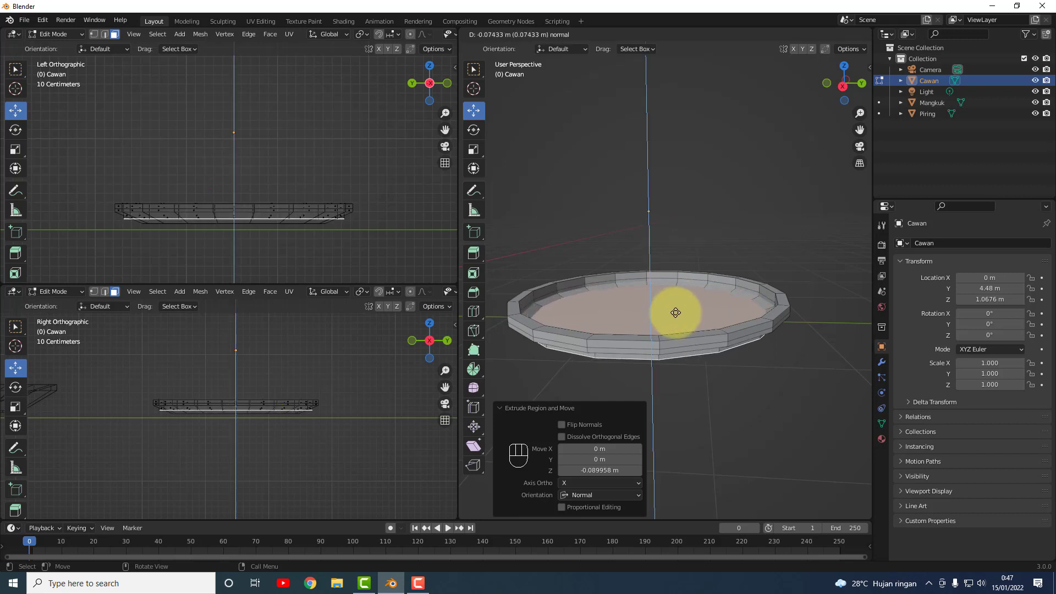
click(676, 312)
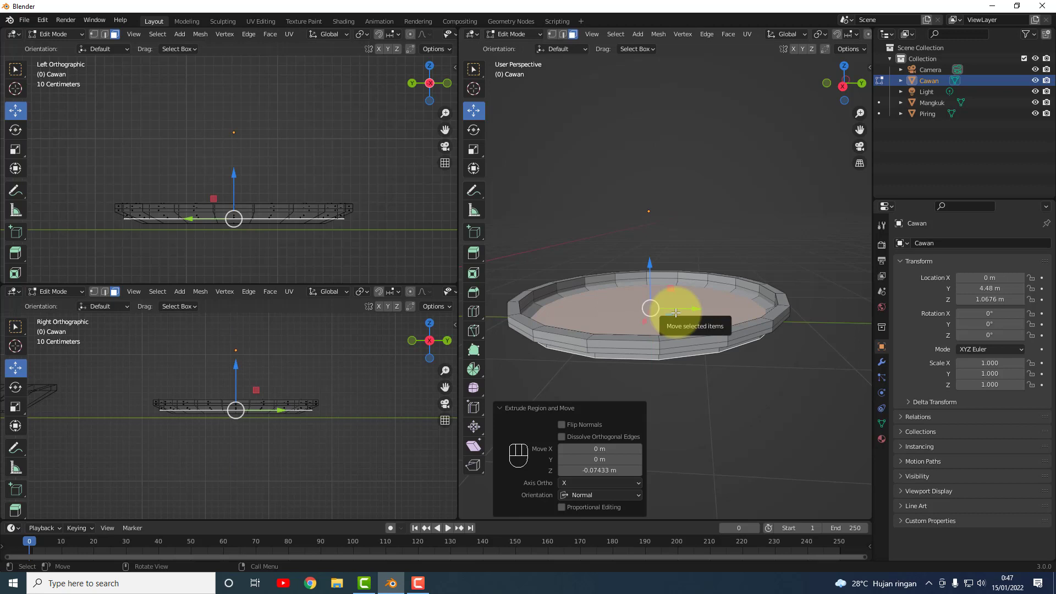
key(s)
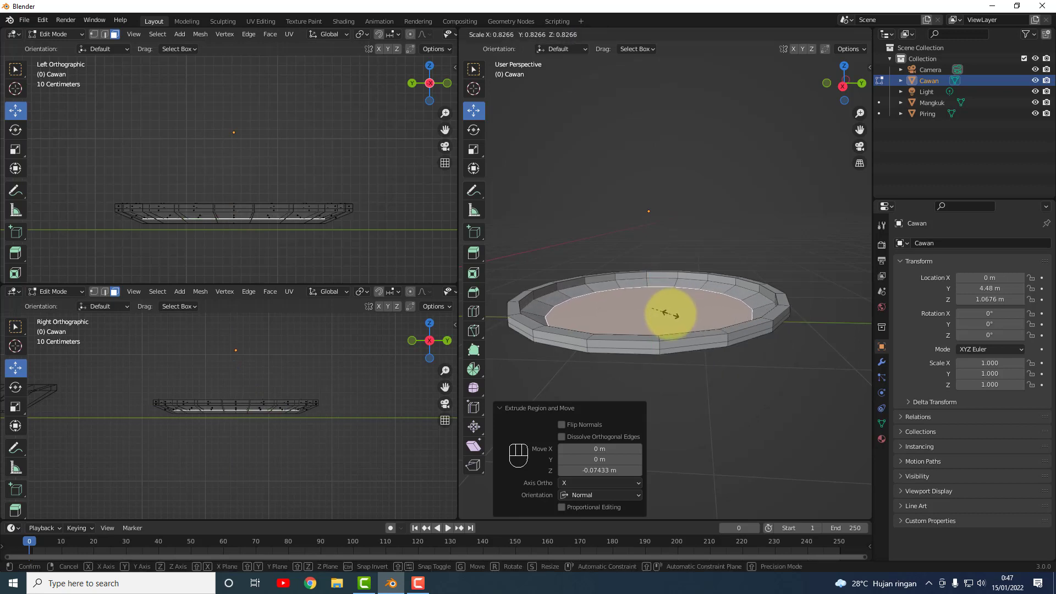
click(668, 310)
click(745, 247)
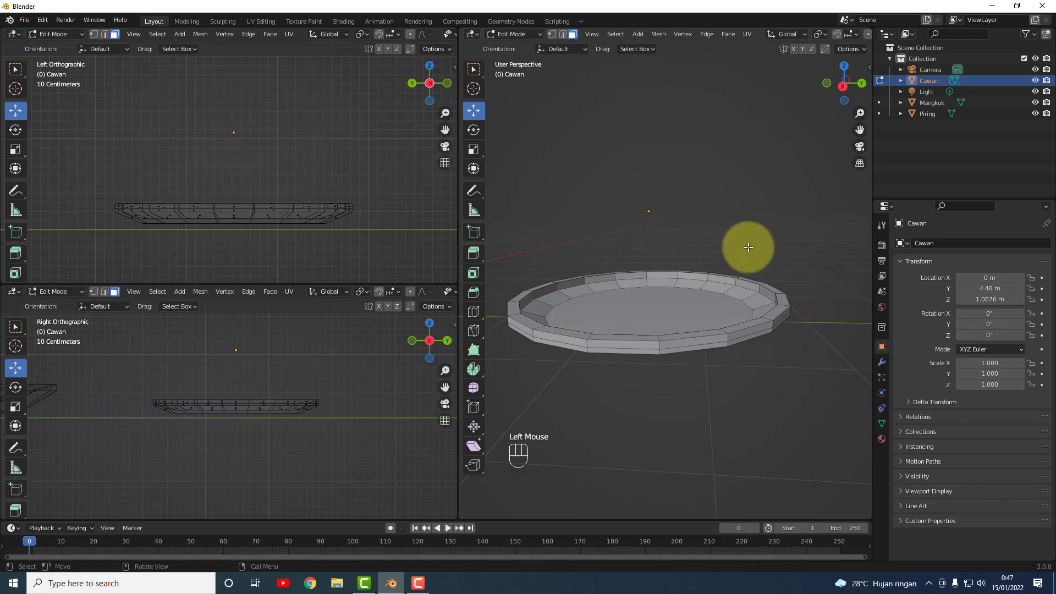
Select Cawan's underside face and inset it three times, by about 0.102 m, 0.033 m and 0.13 m.
scroll(675, 356, down, 1)
middle_drag(675, 356, 676, 245)
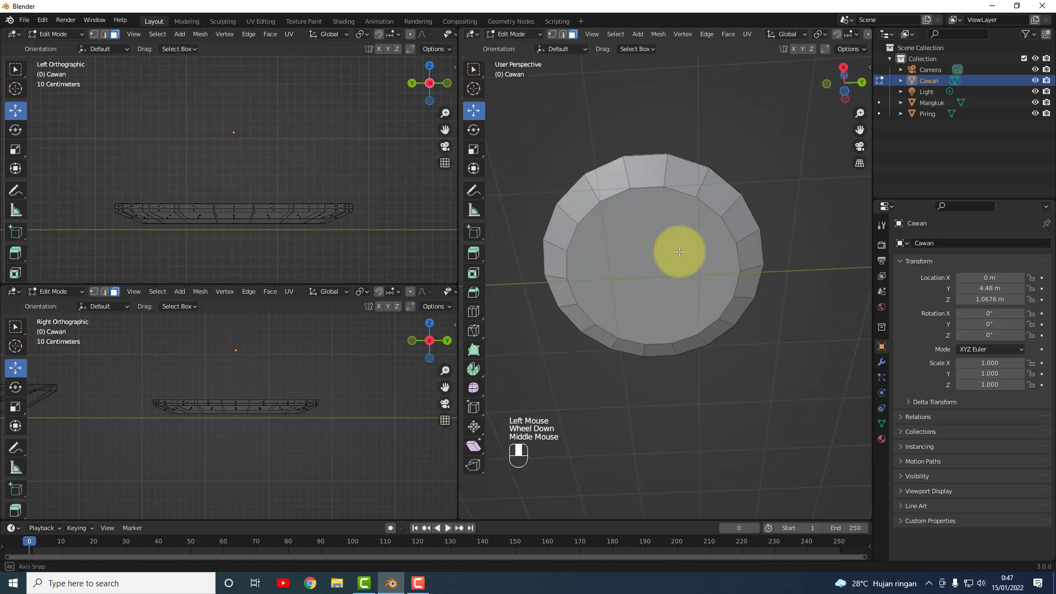
scroll(663, 245, up, 2)
scroll(663, 246, down, 1)
click(664, 241)
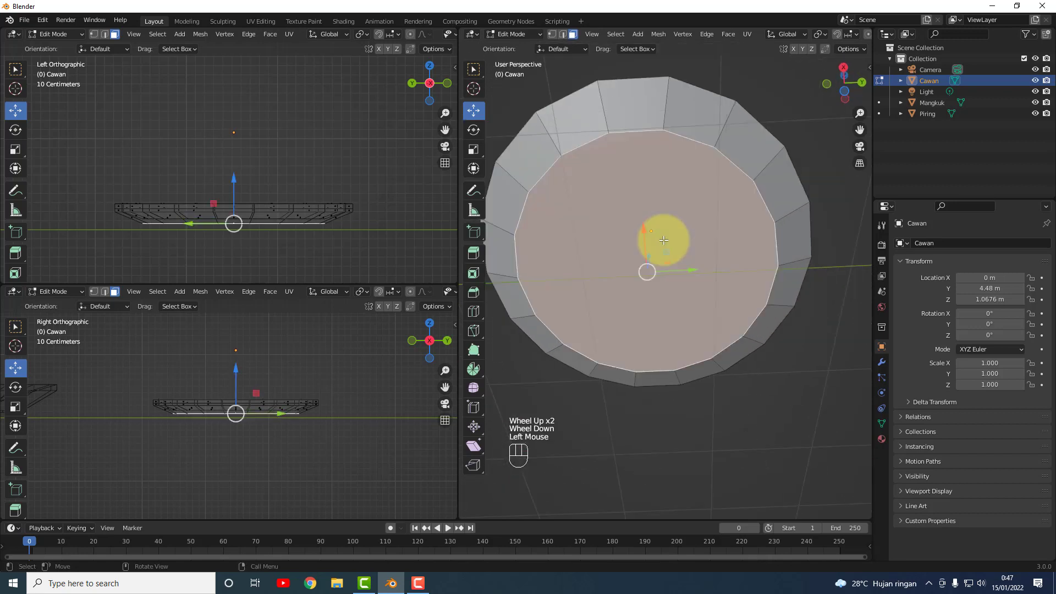
key(i)
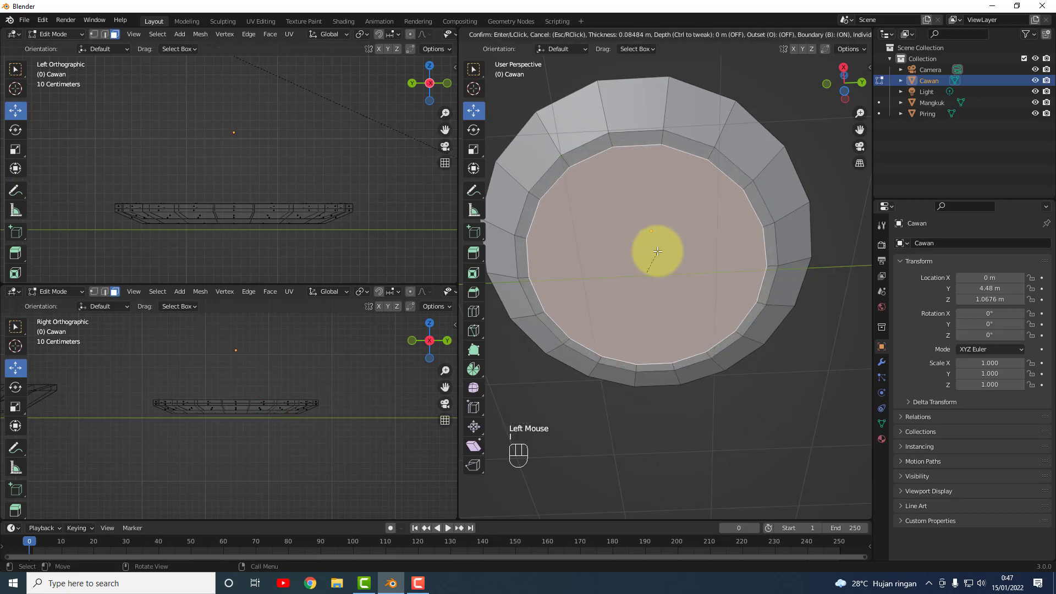
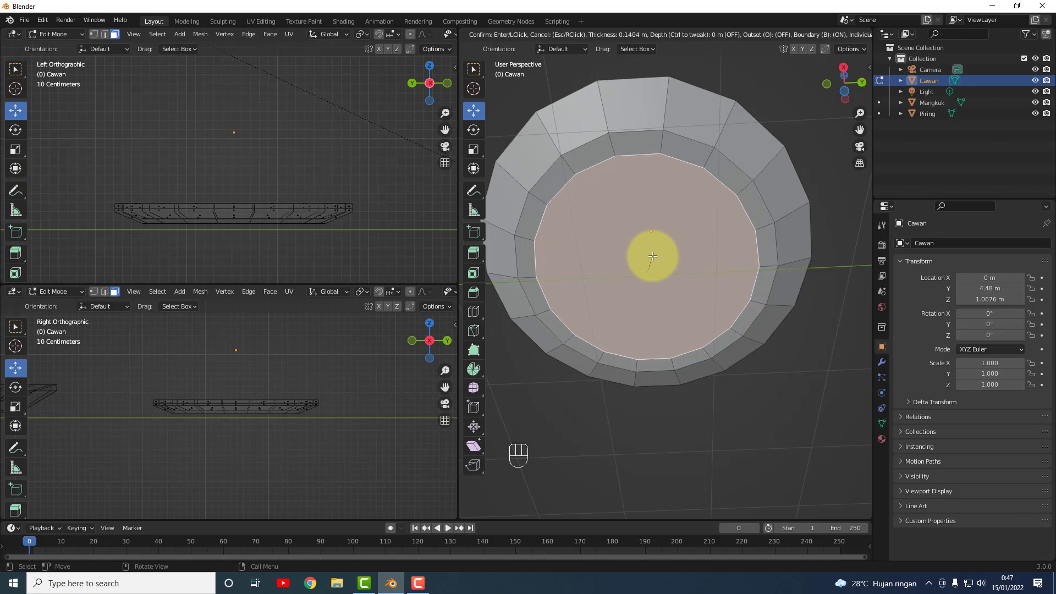
click(657, 251)
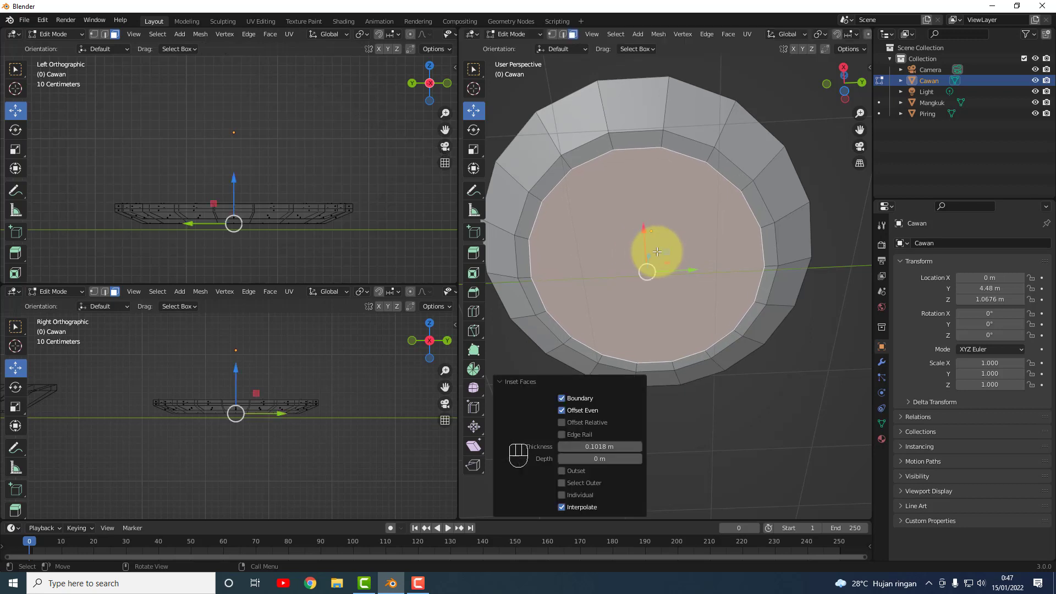
key(i)
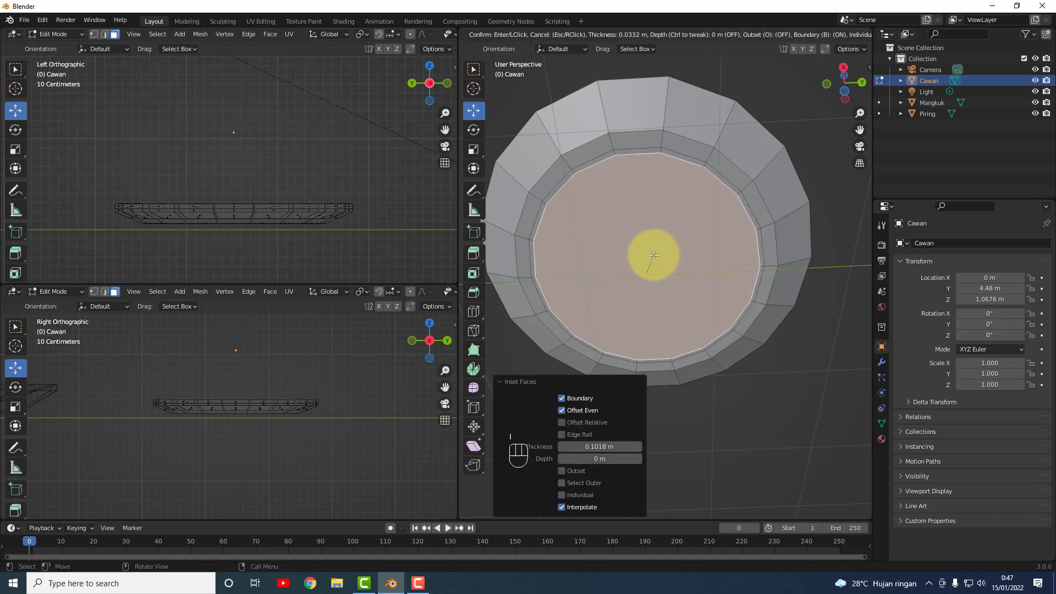
click(653, 254)
key(i)
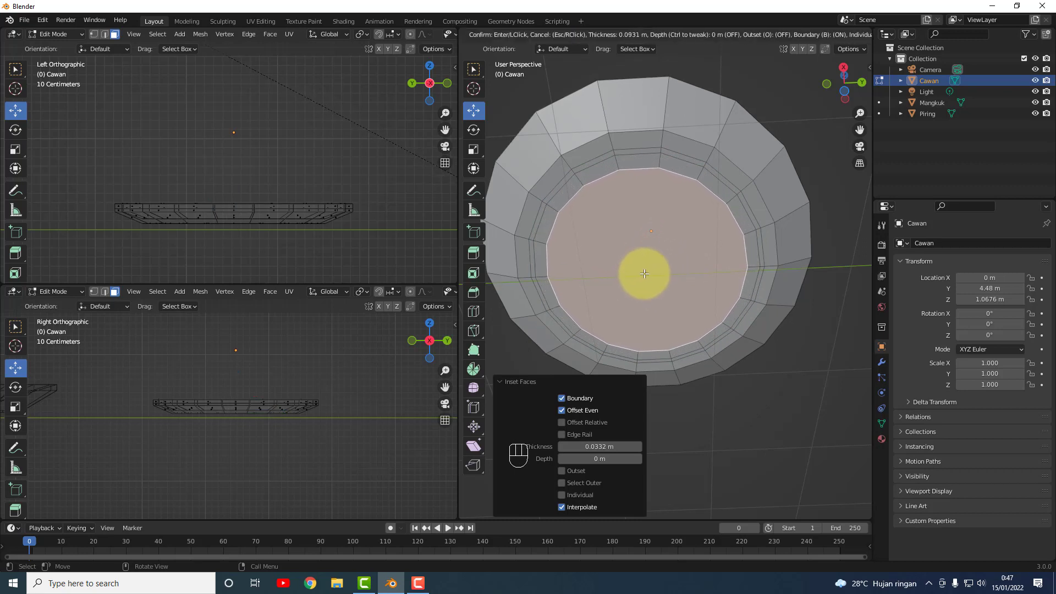
click(648, 272)
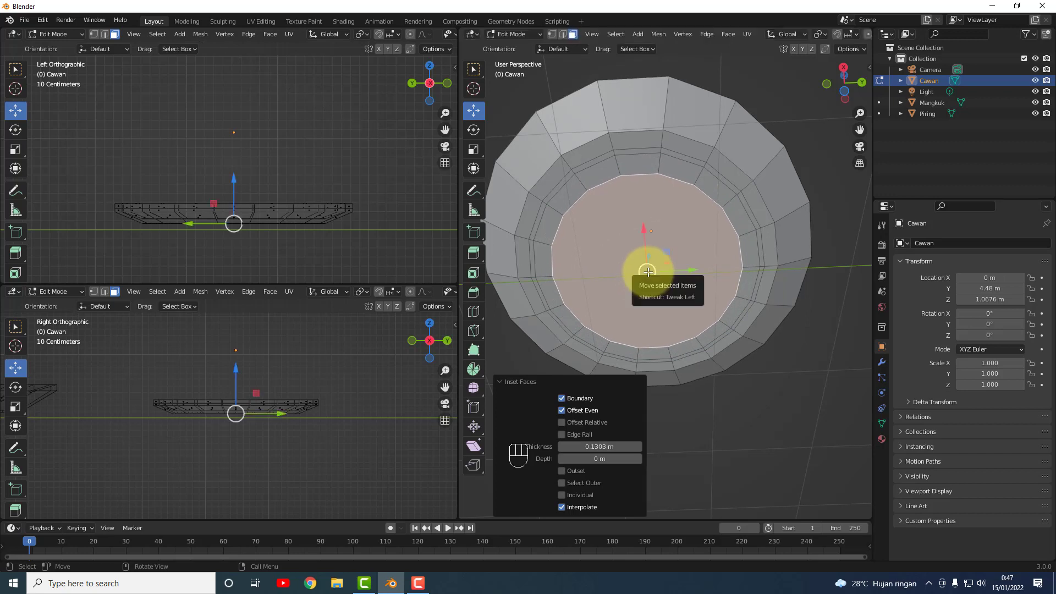
Extrude the innermost underside face into the body about 0.01 m and again about 0.024 m, and clear the selection.
key(e)
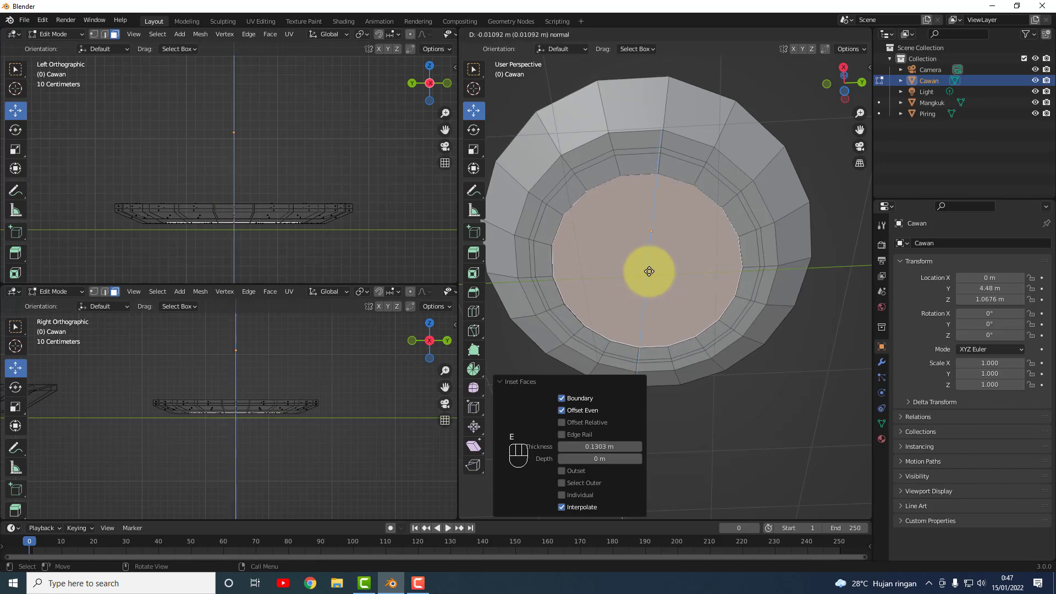
click(648, 272)
click(766, 353)
middle_drag(766, 353, 673, 311)
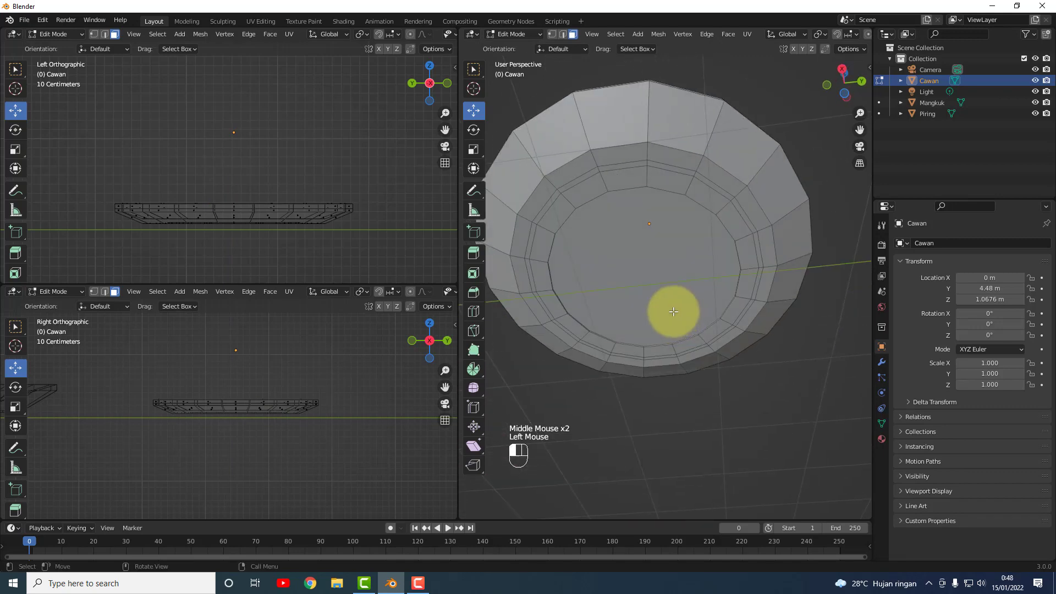
click(674, 312)
key(e)
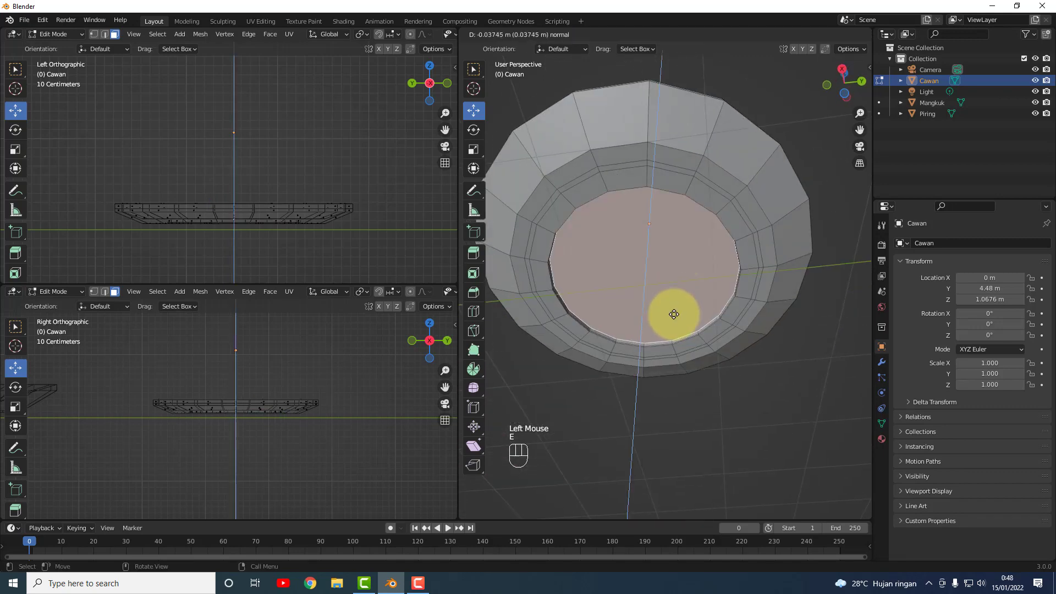
click(674, 314)
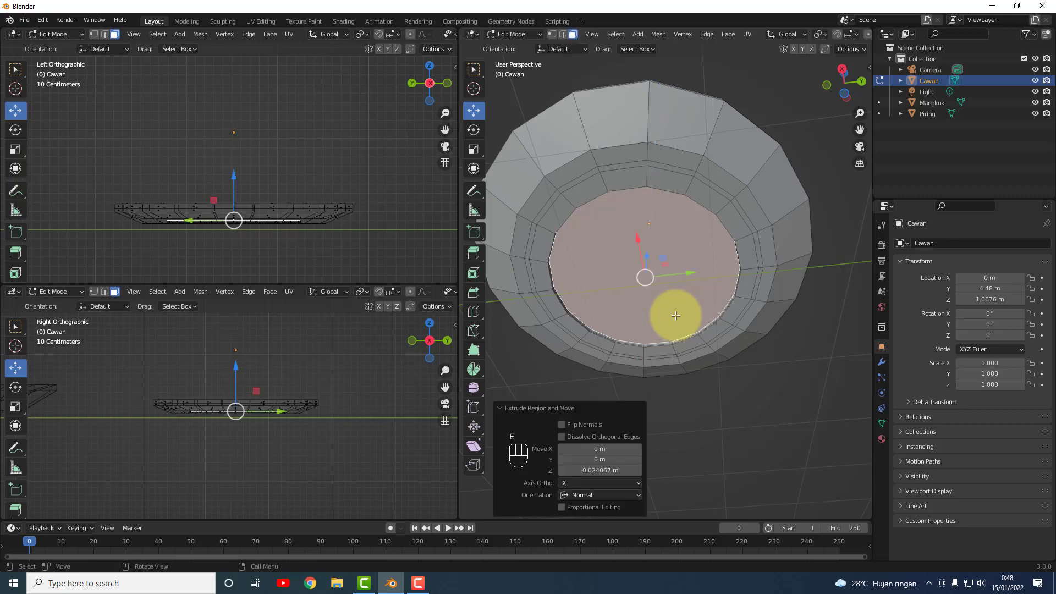
click(781, 399)
Extrude the narrow face ring on Cawan's underside outward about 0.025 m to form the foot ring, and clear the selection.
mouse_move(688, 349)
middle_down()
mouse_move(660, 348)
mouse_move(650, 405)
mouse_move(674, 339)
mouse_move(669, 309)
mouse_move(664, 356)
mouse_move(664, 332)
mouse_move(599, 332)
mouse_move(582, 350)
mouse_move(684, 331)
middle_up()
mouse_move(702, 353)
middle_down()
mouse_move(690, 370)
mouse_move(709, 332)
mouse_move(716, 342)
middle_up()
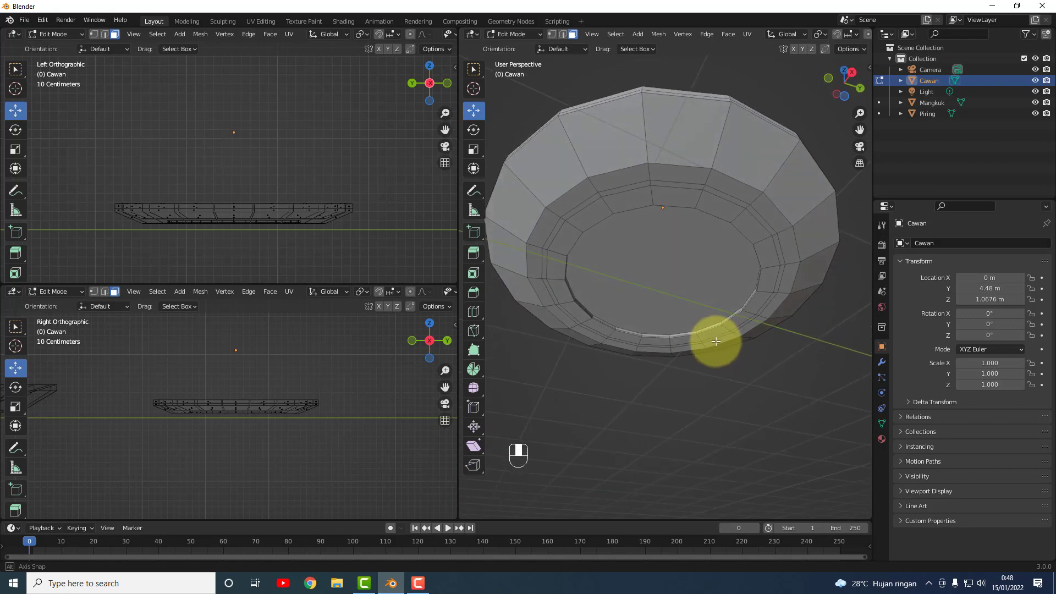
click(680, 183)
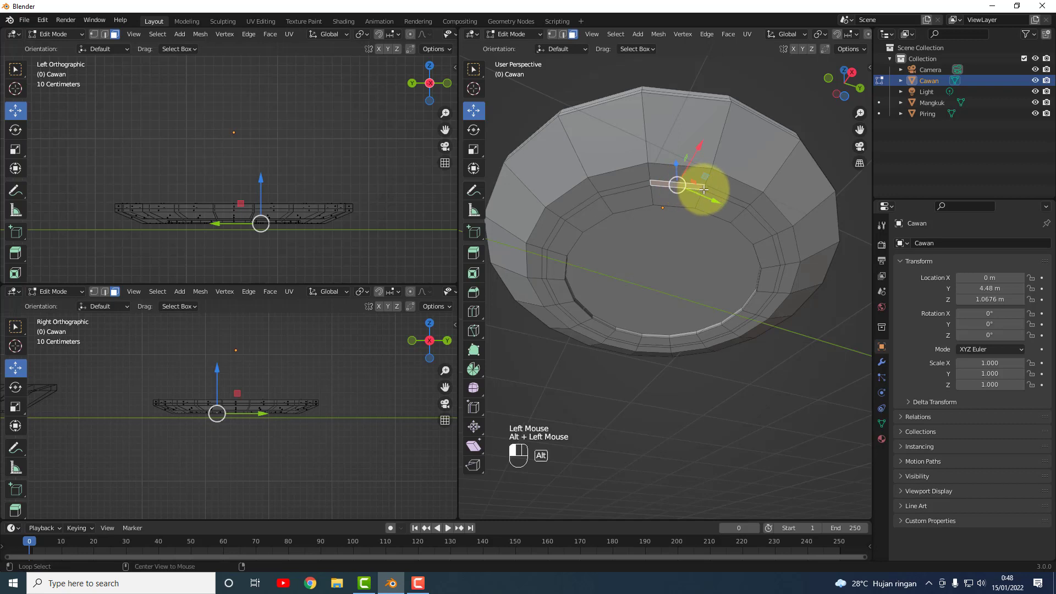
alt+click(703, 190)
click(834, 160)
scroll(707, 183, up, 4)
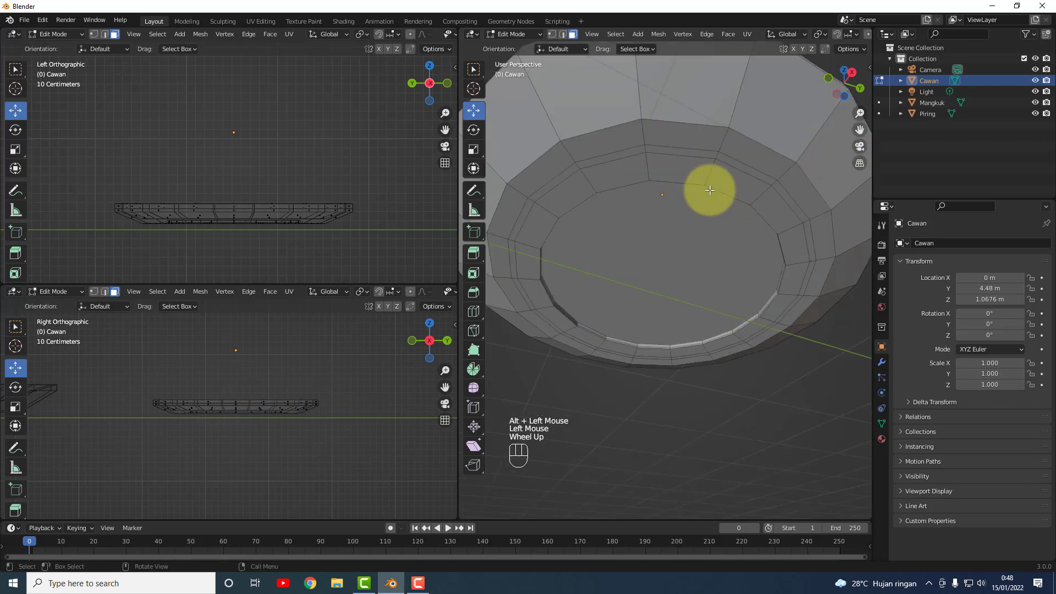
click(702, 100)
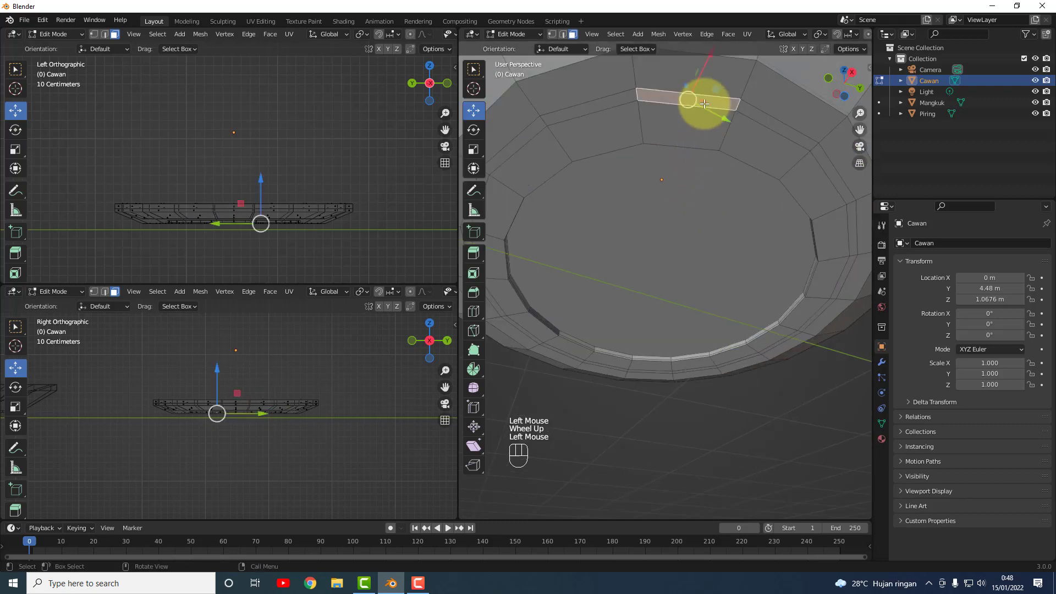
alt+click(737, 105)
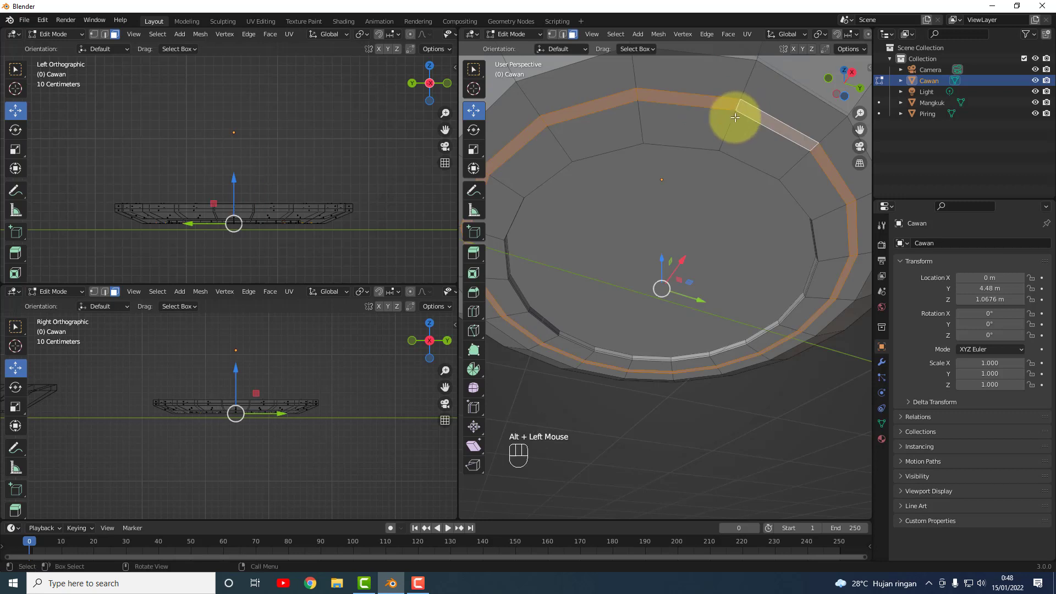
key(e)
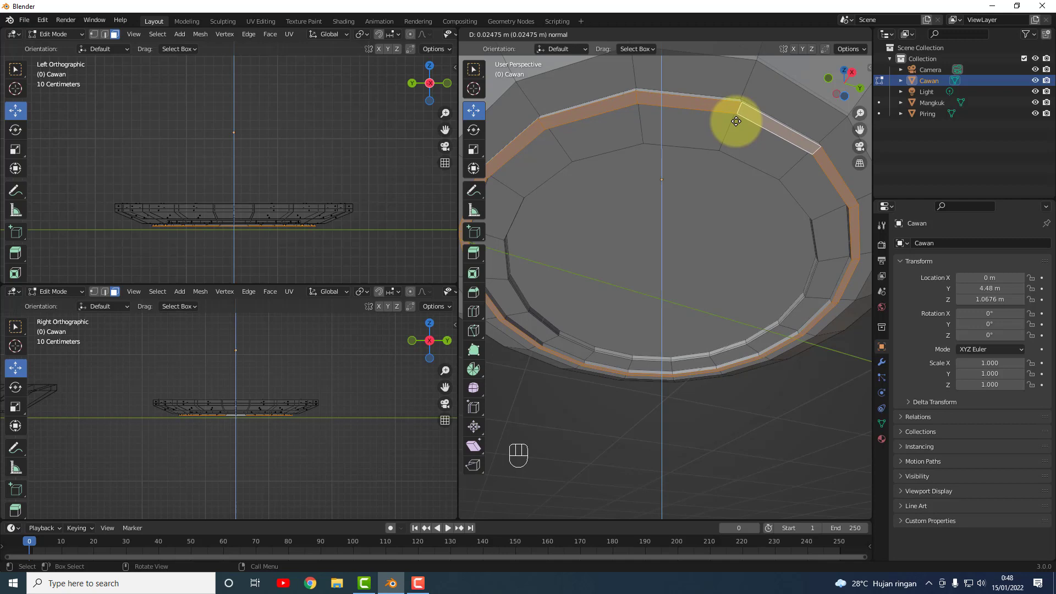
click(736, 121)
click(760, 223)
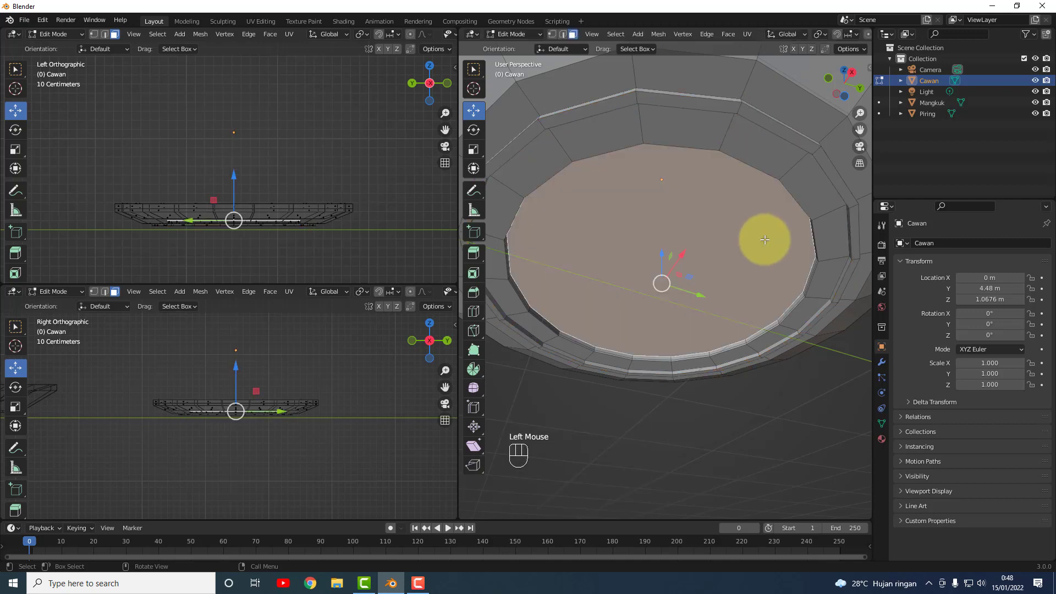
click(769, 409)
In vertex selection, raise Cawan's upper rim vertices about 0.067 m, scale them to about 1.1, and clear the selection.
middle_drag(769, 408, 751, 443)
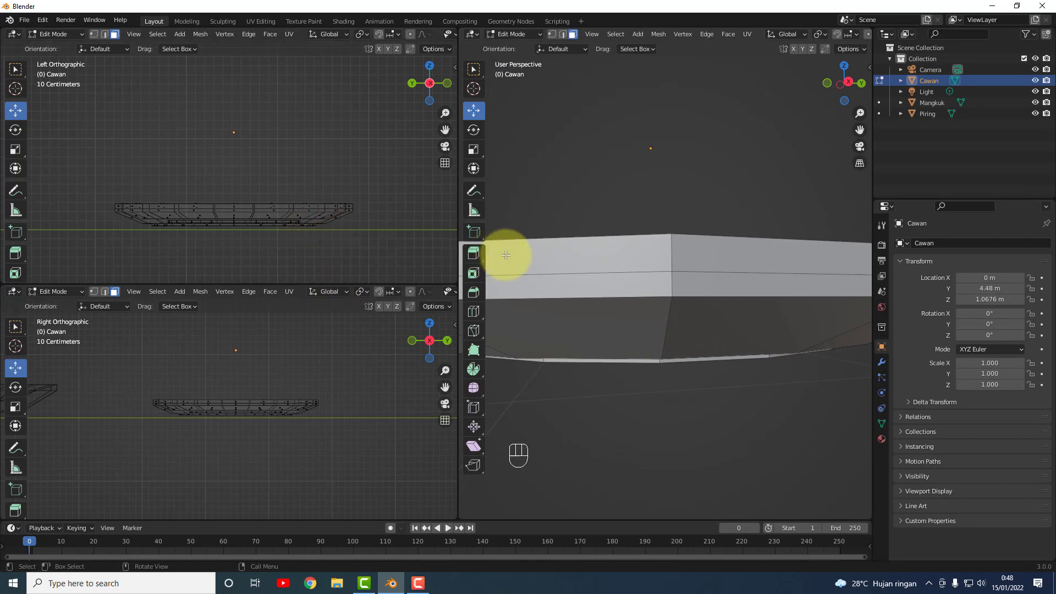
scroll(506, 254, down, 1)
scroll(483, 261, down, 1)
scroll(189, 195, up, 2)
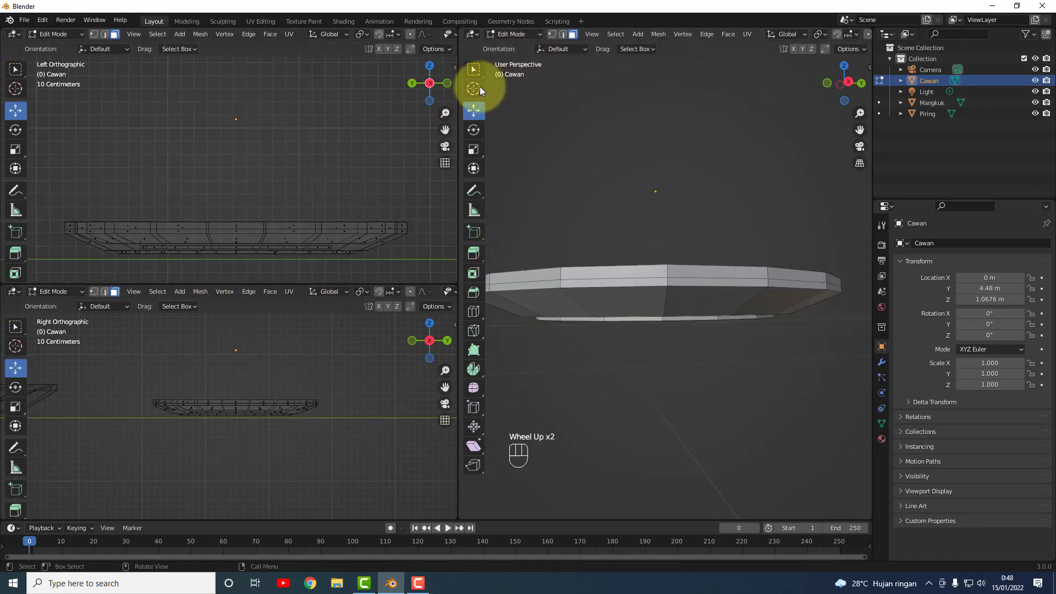
click(551, 34)
drag(51, 196, 458, 231)
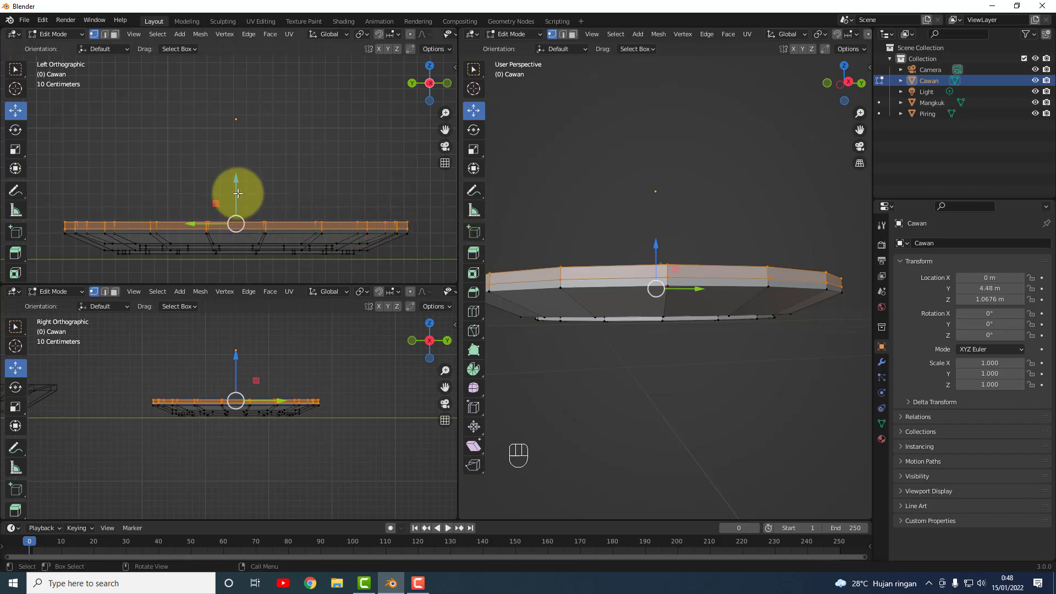
drag(237, 190, 238, 182)
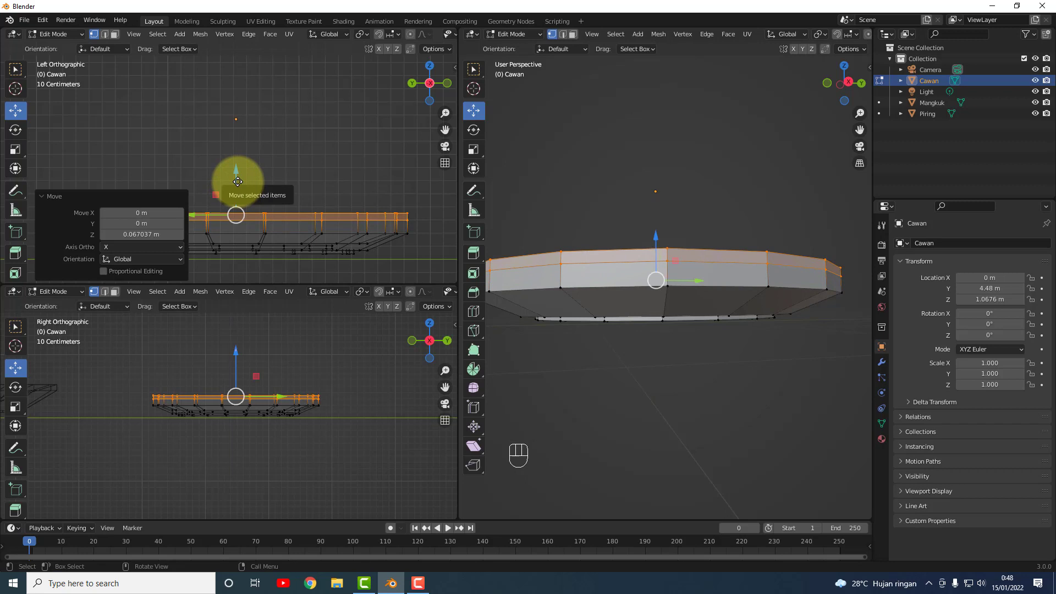
key(s)
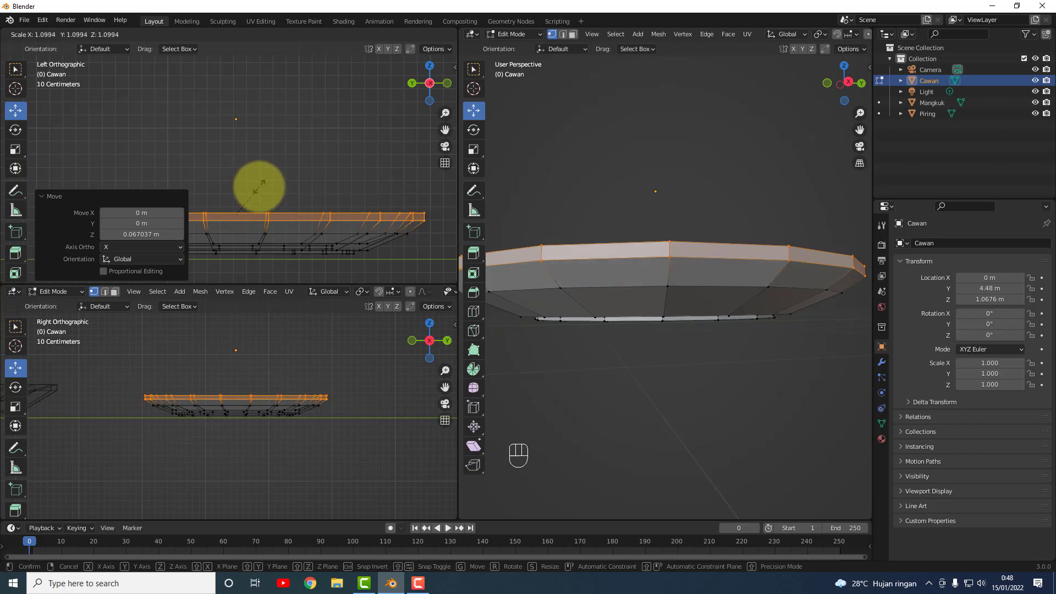
click(258, 186)
click(295, 179)
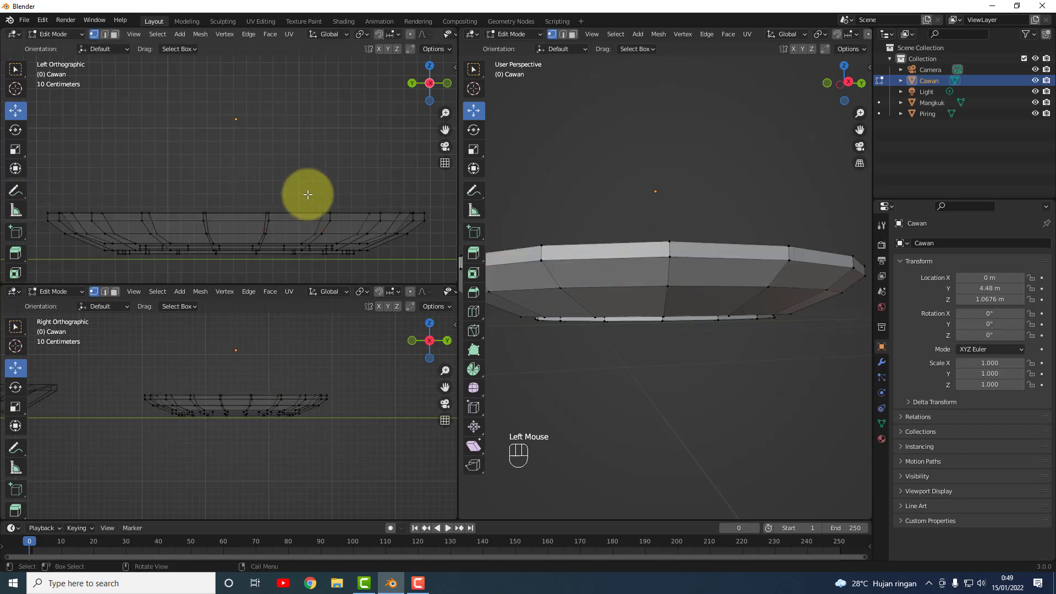
Return Cawan to Object Mode and deselect it.
middle_drag(591, 327, 594, 358)
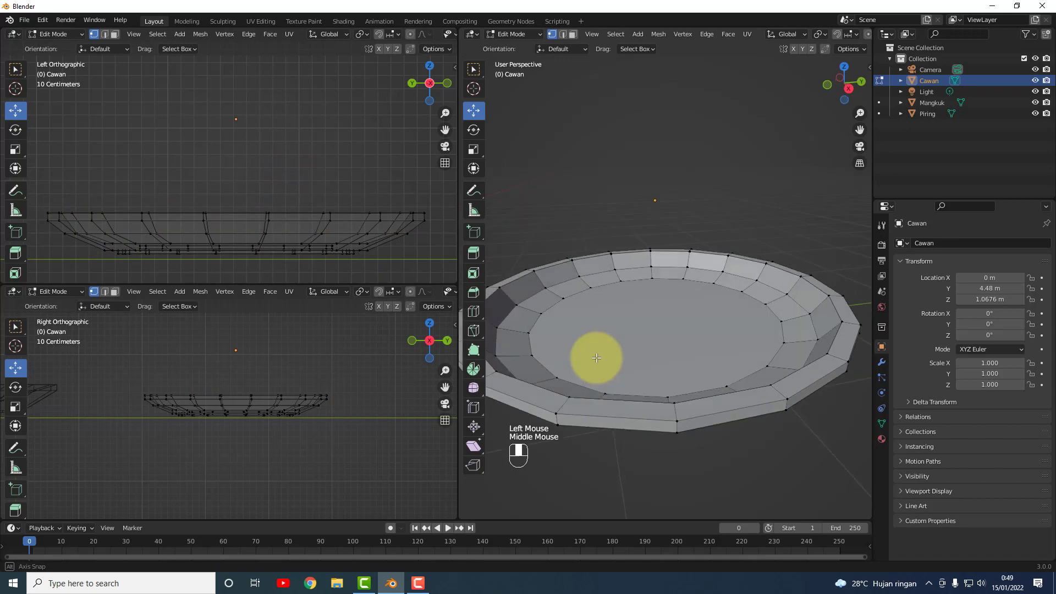
mouse_move(664, 358)
middle_down()
mouse_move(660, 391)
mouse_move(672, 345)
middle_up()
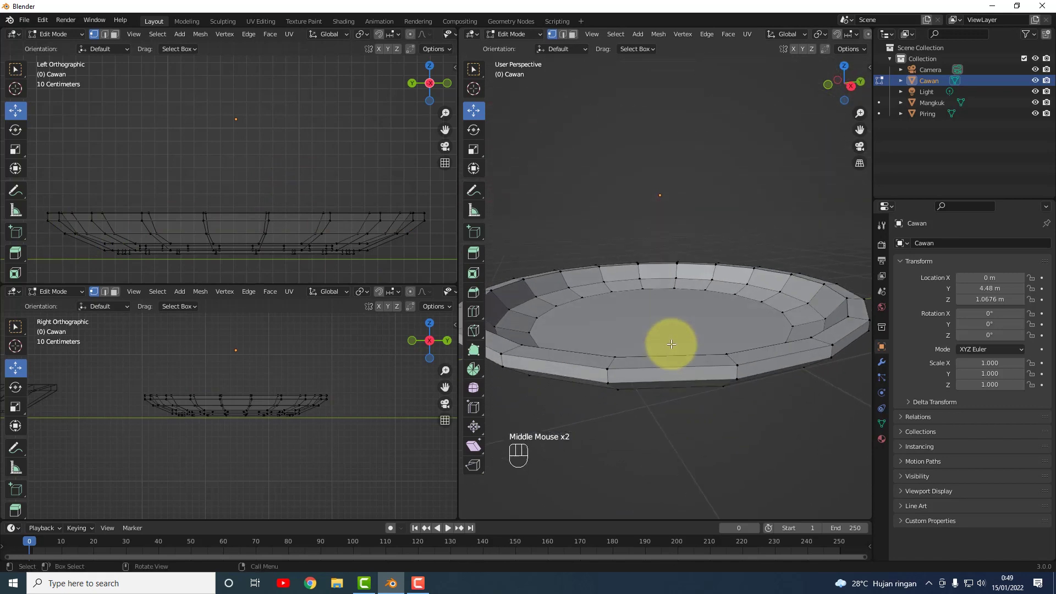
scroll(669, 338, down, 1)
scroll(671, 341, down, 3)
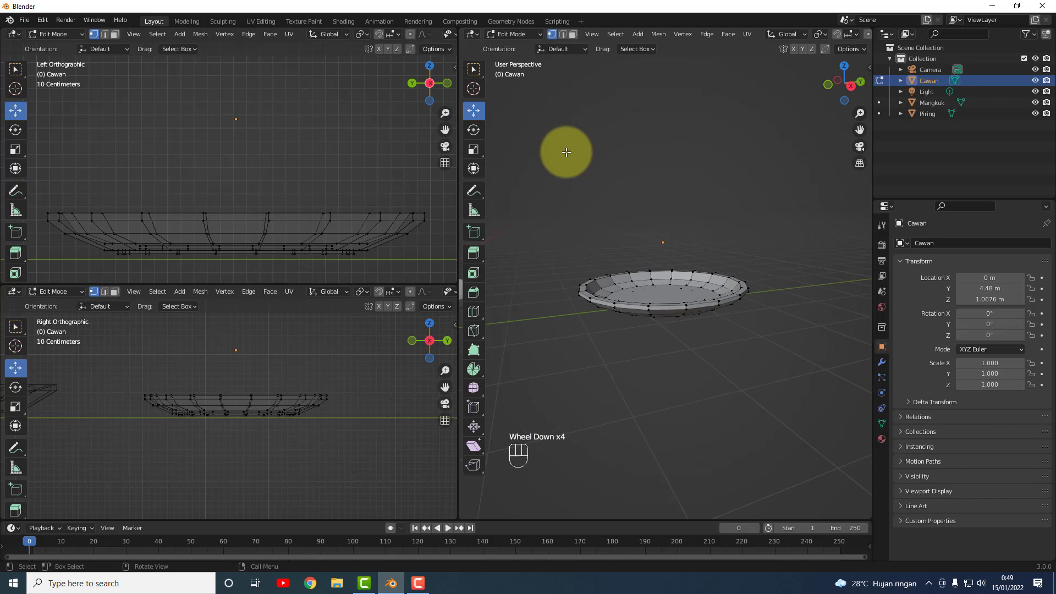
key(Tab)
click(534, 35)
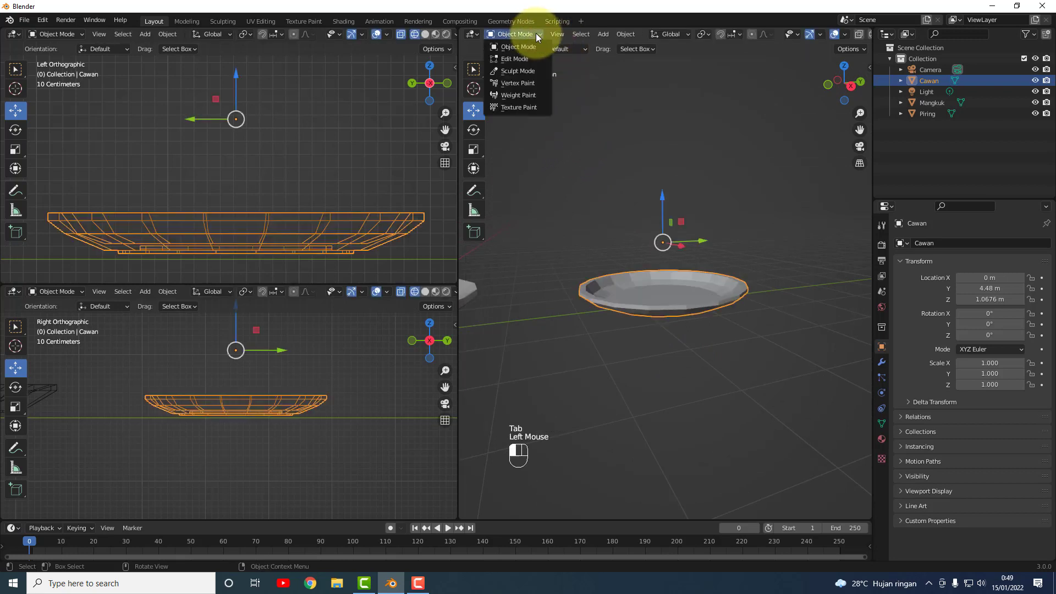
click(746, 183)
Scale the plate Piring uniformly by about 1.876 and deselect it.
scroll(622, 312, down, 4)
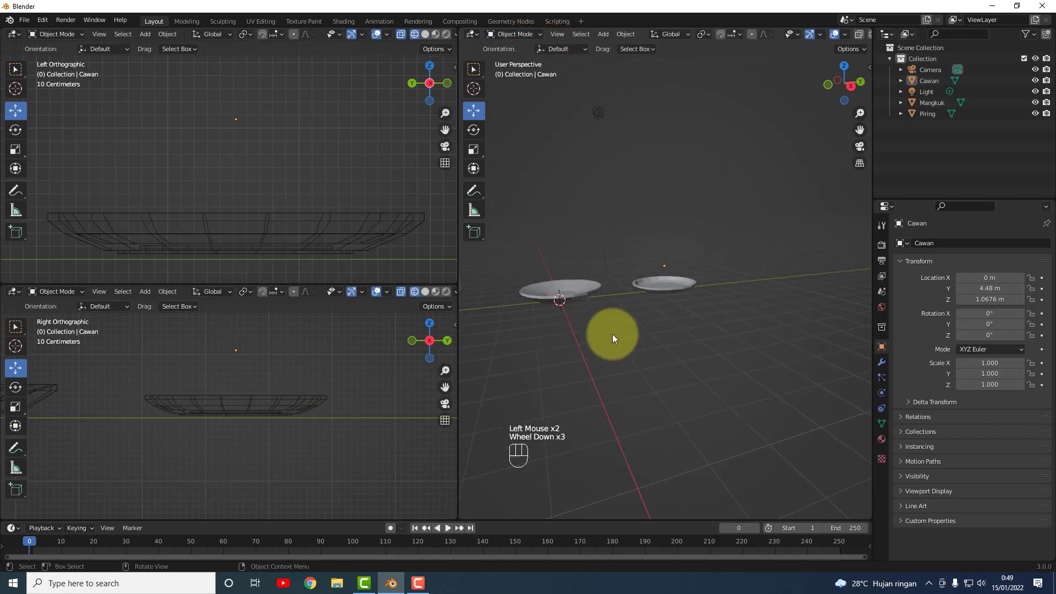
scroll(646, 298, up, 1)
middle_drag(645, 298, 660, 354)
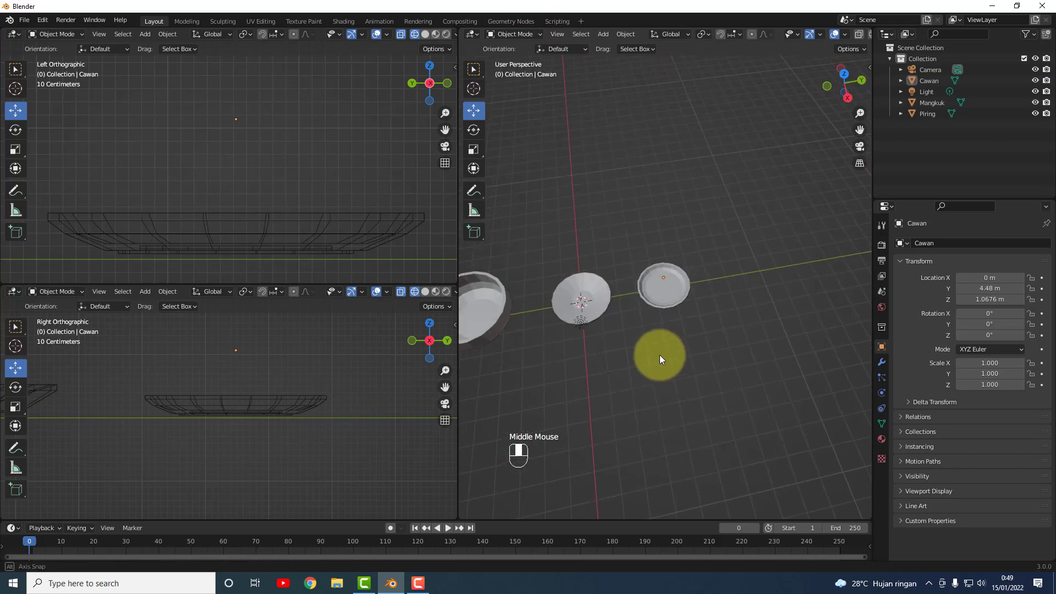
scroll(582, 309, up, 2)
scroll(550, 314, down, 3)
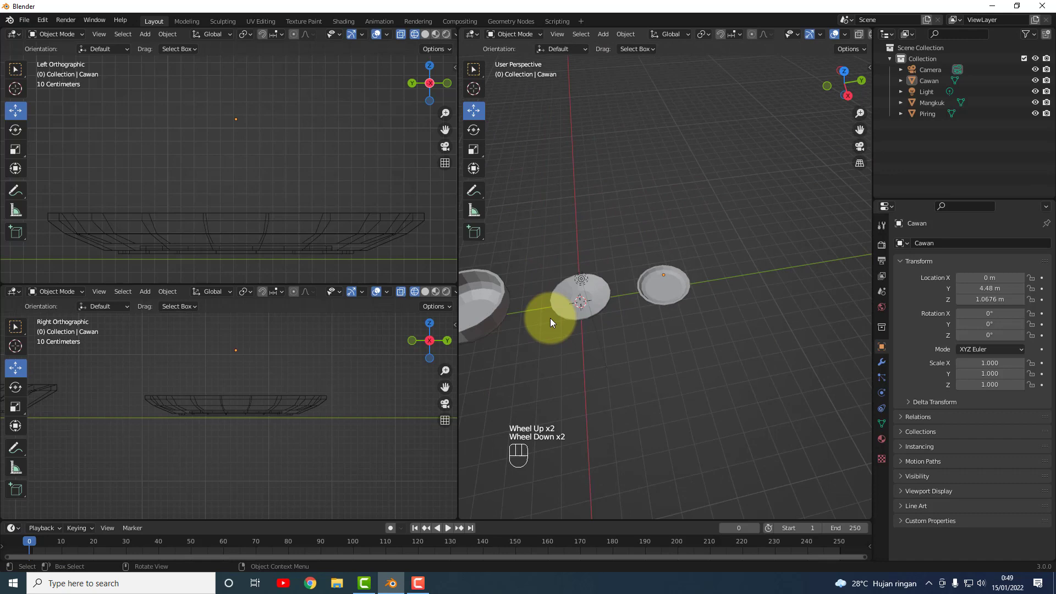
scroll(582, 306, up, 2)
click(585, 306)
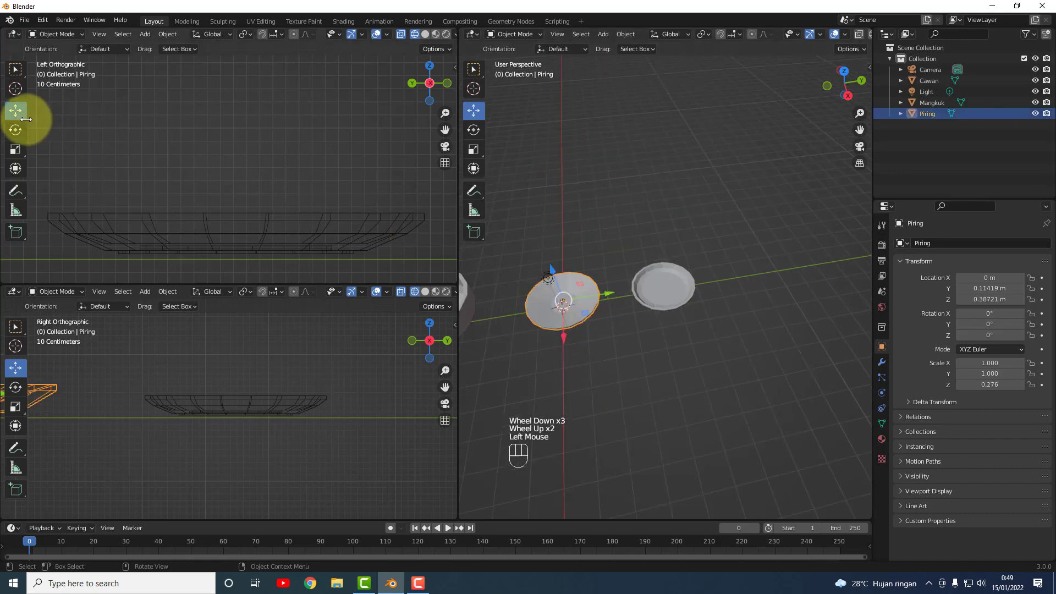
click(18, 155)
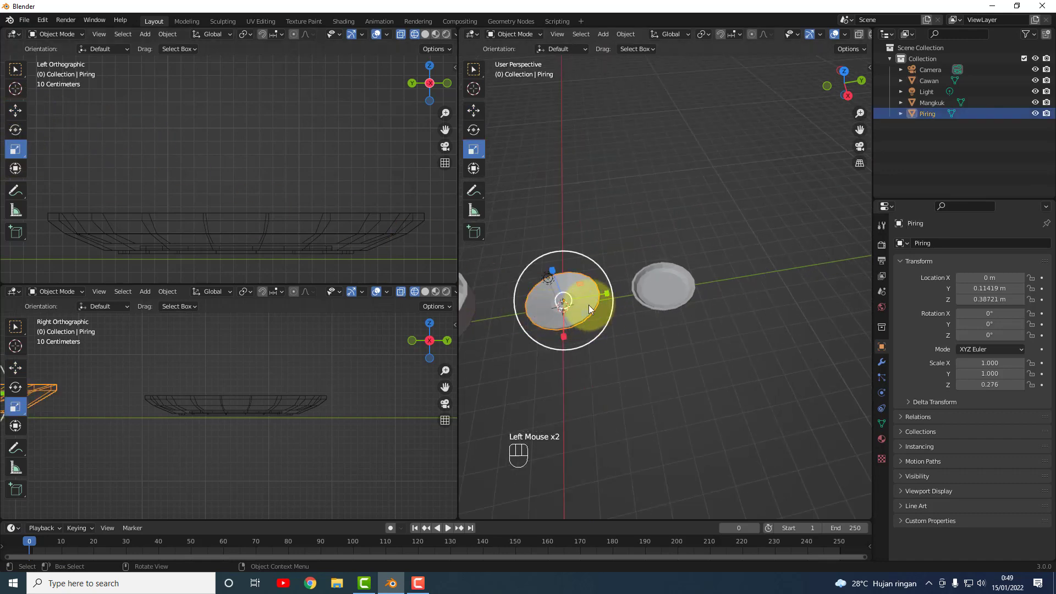
drag(582, 299, 615, 268)
key(ctrl+z)
click(649, 352)
Swap Mangkuk and Cawan along the Y axis to opposite sides of Piring, placing Cawan at about Y -4.82 m.
scroll(572, 376, down, 2)
middle_drag(572, 376, 560, 328)
scroll(582, 344, up, 1)
scroll(568, 338, down, 1)
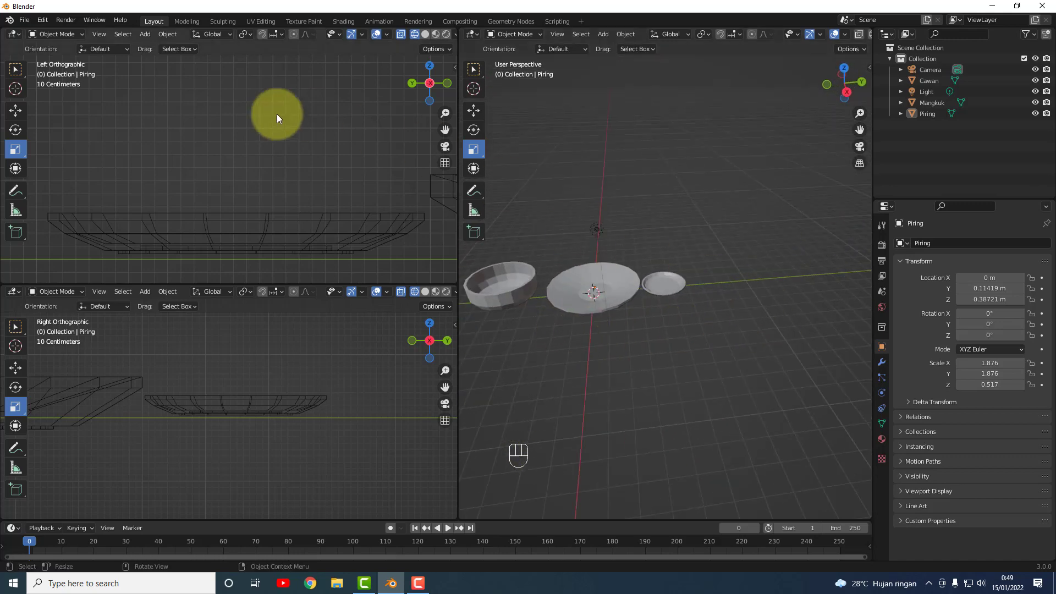
click(25, 112)
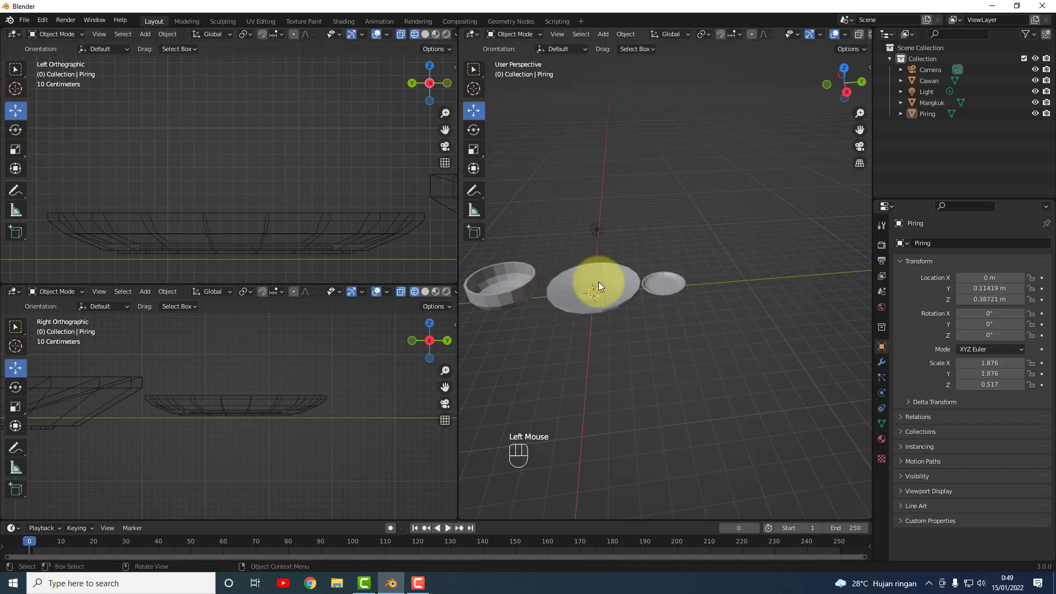
drag(856, 130, 502, 123)
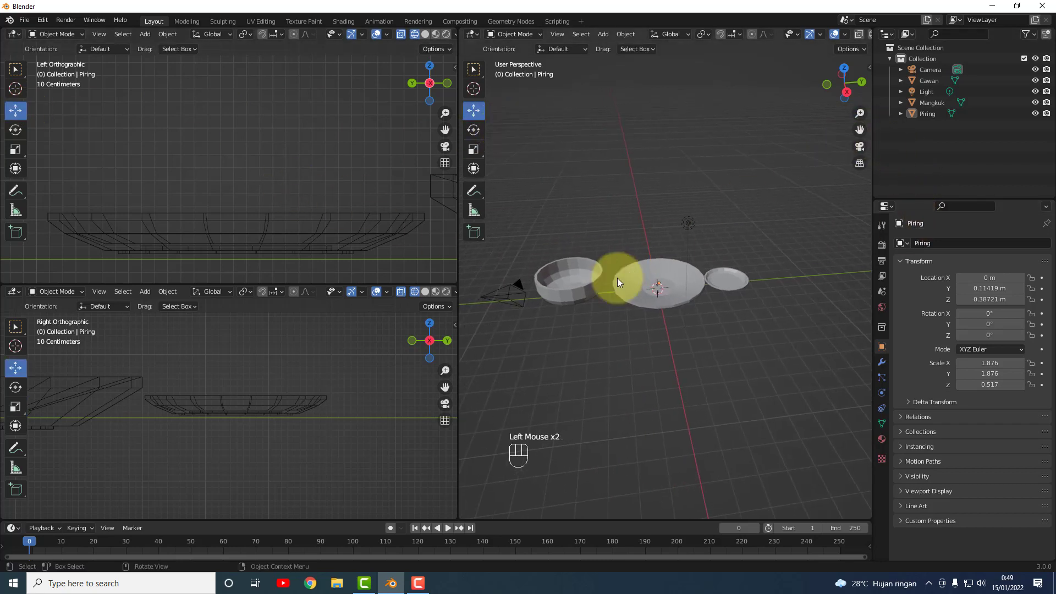
middle_drag(618, 279, 636, 328)
click(580, 290)
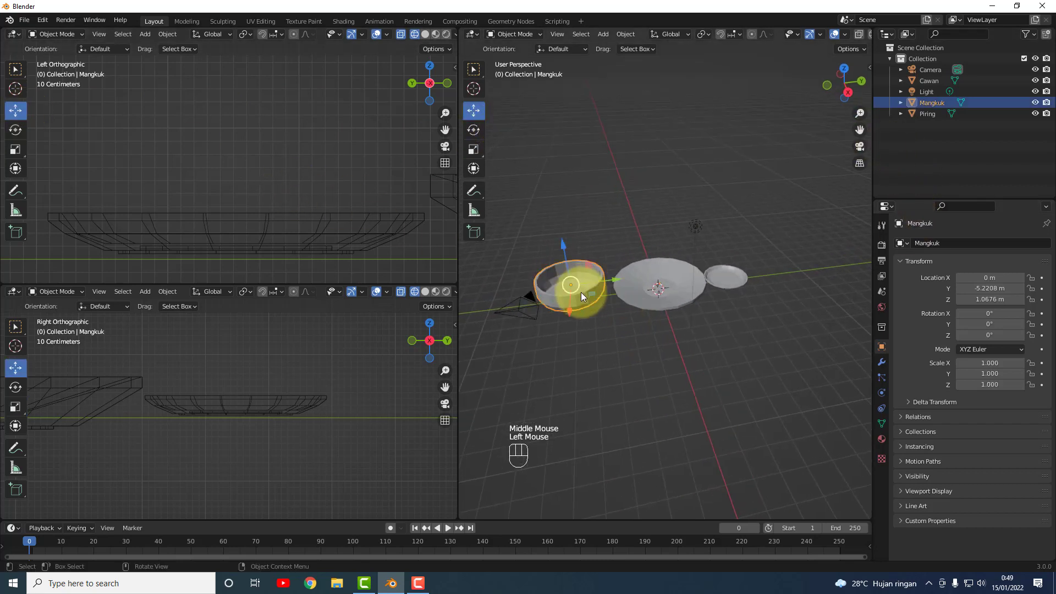
mouse_move(602, 280)
mouse_down()
mouse_move(819, 274)
mouse_move(609, 275)
mouse_up()
click(725, 285)
Move Piring along Y to about 6.07 m and Mangkuk into the middle at about Y 0.11 m.
click(692, 275)
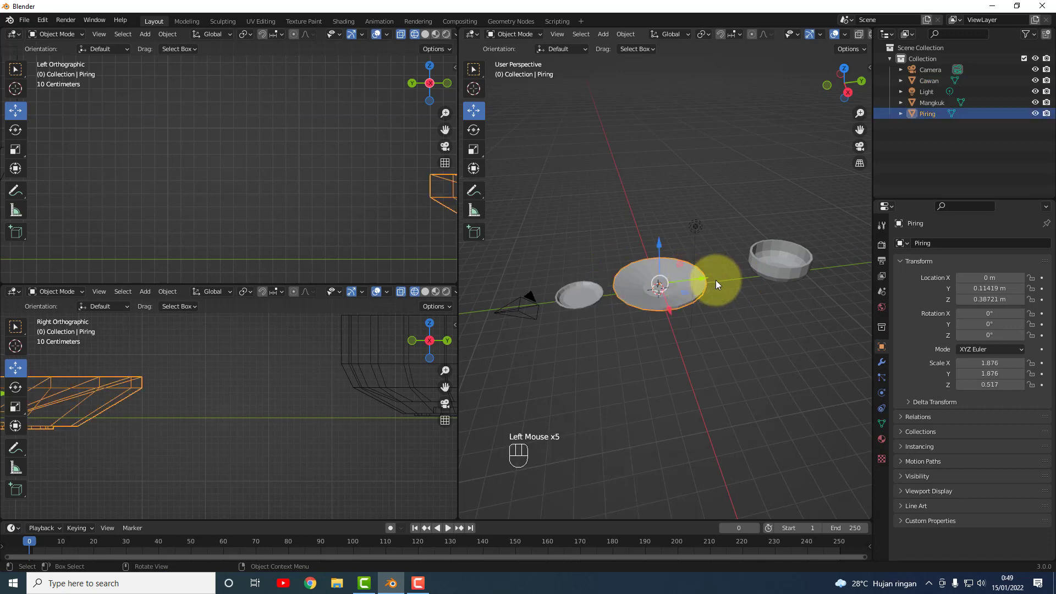
mouse_move(701, 279)
mouse_down()
mouse_move(800, 272)
mouse_move(709, 259)
mouse_move(684, 269)
mouse_up()
click(800, 273)
click(761, 275)
drag(808, 265, 720, 335)
Move Cawan along Y closer to the bowl, to about -4.51 m, and deselect it.
click(596, 303)
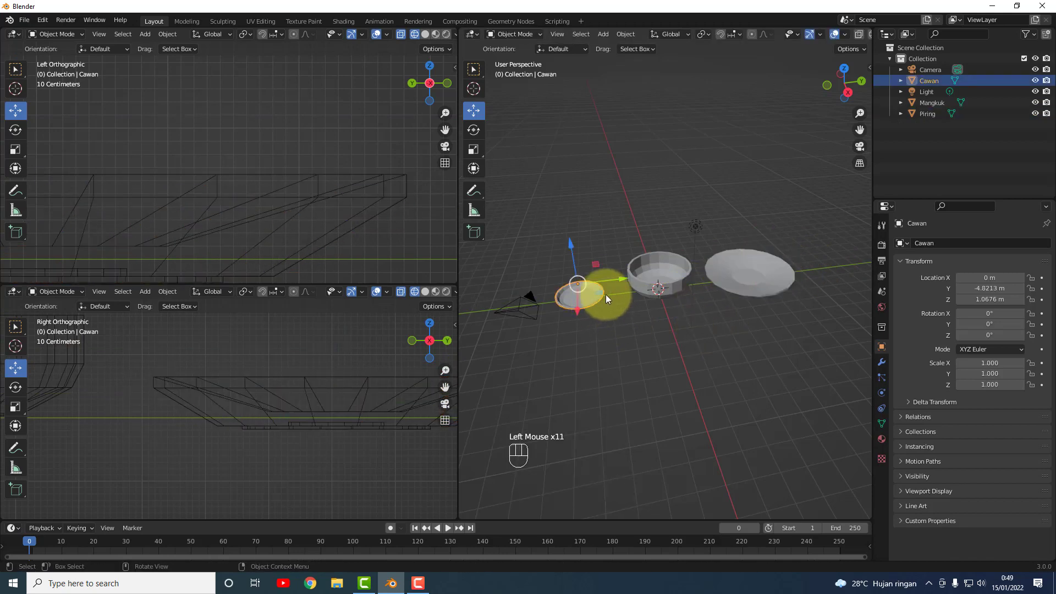
drag(606, 295, 634, 289)
click(704, 313)
Enlarge Piring uniformly by a further factor of about 1.142 and deselect it.
middle_drag(705, 314, 694, 377)
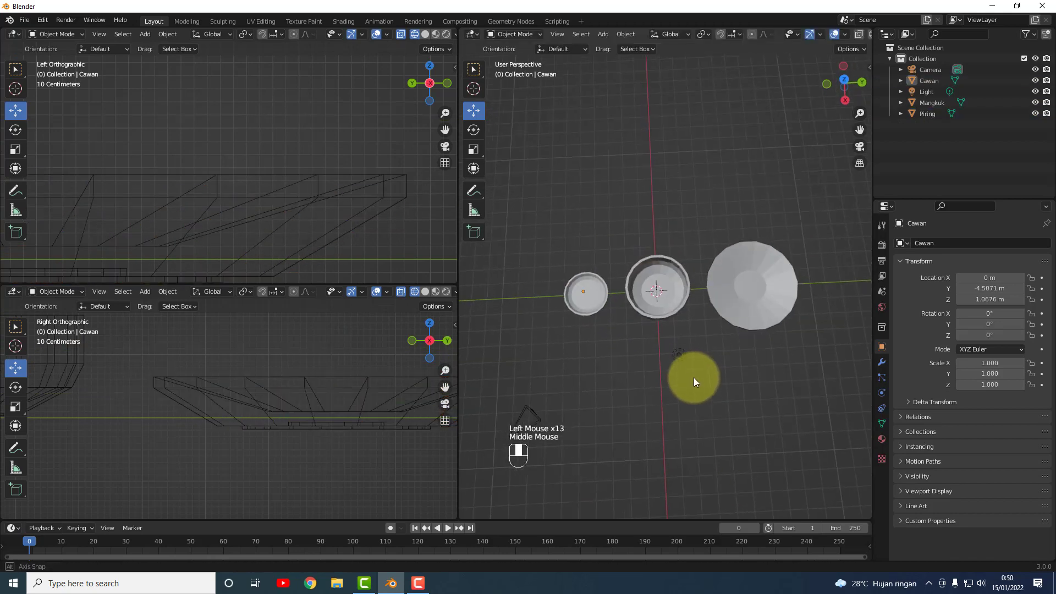
click(733, 321)
scroll(716, 336, down, 2)
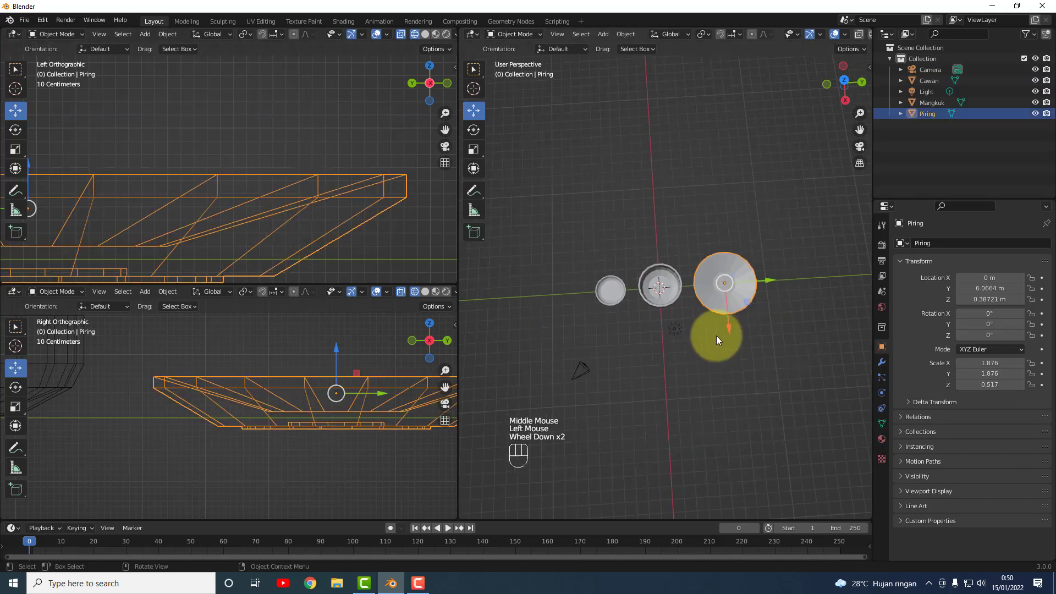
scroll(593, 299, down, 1)
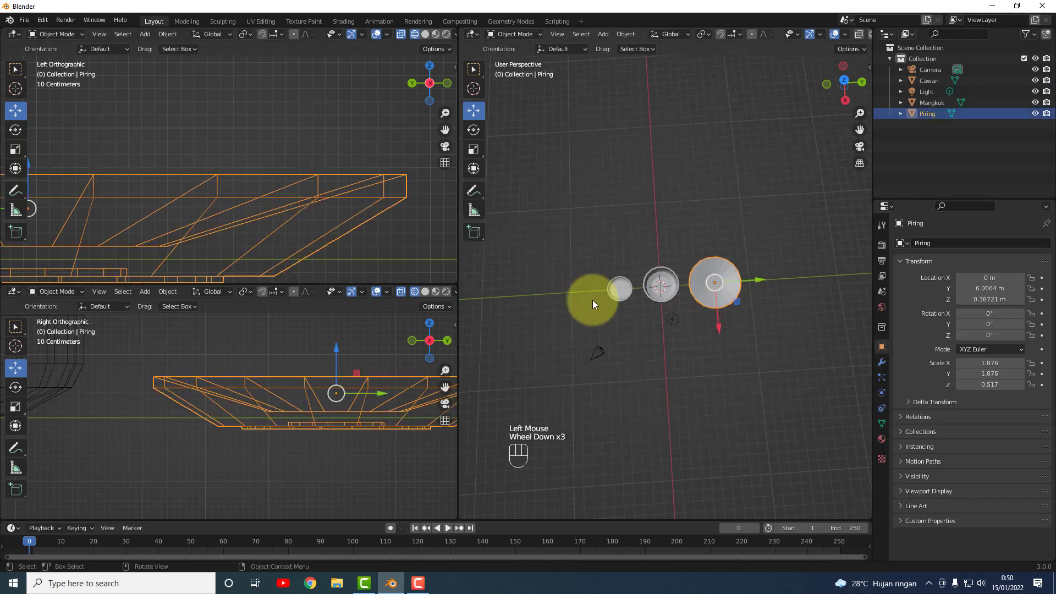
click(473, 150)
mouse_move(737, 293)
mouse_down()
mouse_move(745, 291)
mouse_move(726, 288)
mouse_up()
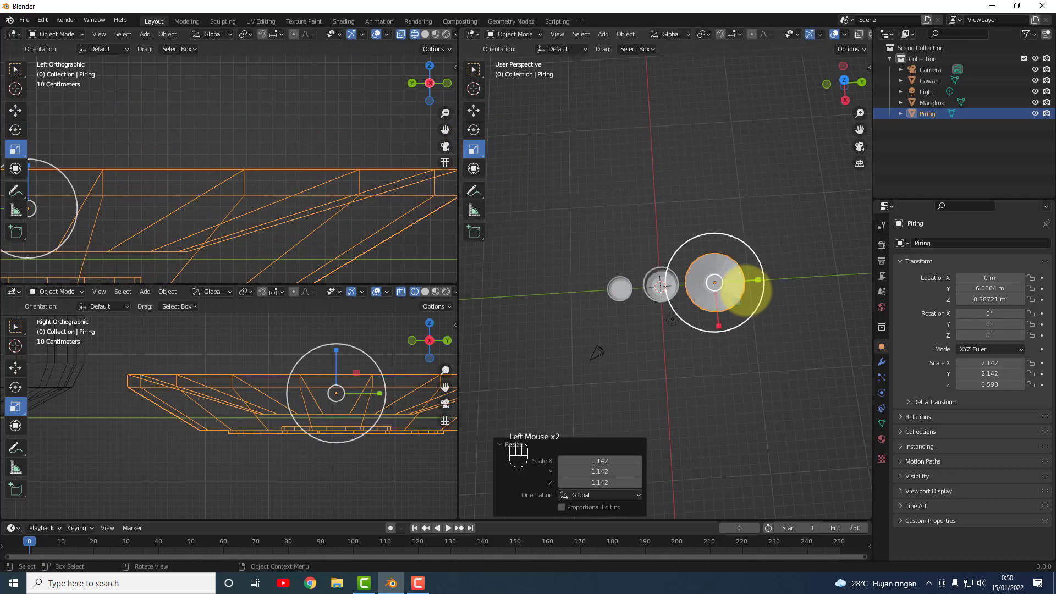
click(695, 371)
Move Mangkuk slightly along the Y axis towards Cawan, to about -0.10 m, and deselect it.
middle_drag(695, 371, 698, 272)
scroll(695, 280, up, 2)
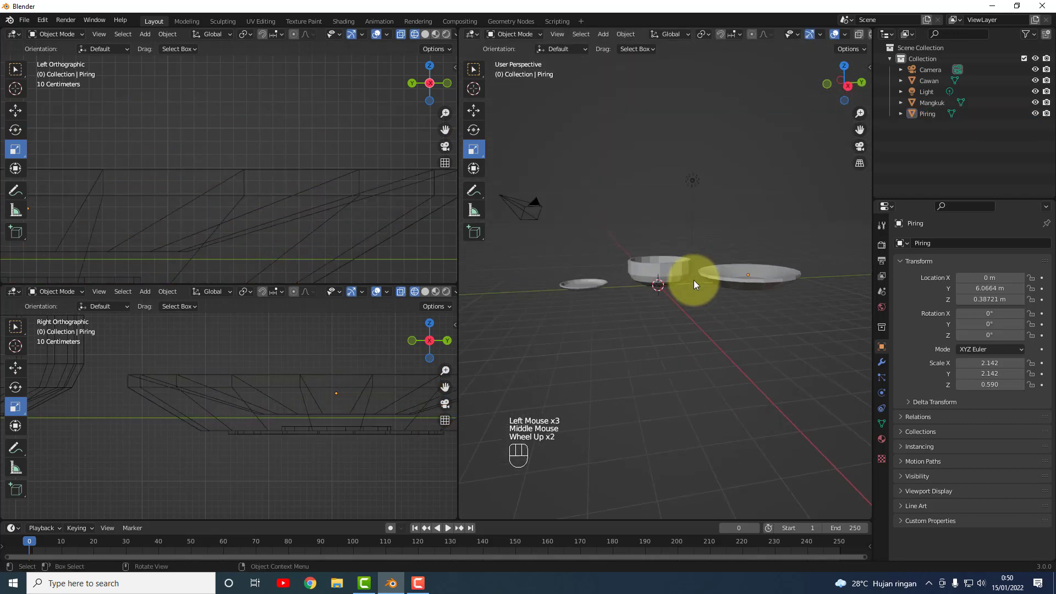
scroll(711, 279, down, 1)
scroll(732, 275, up, 3)
scroll(732, 273, down, 1)
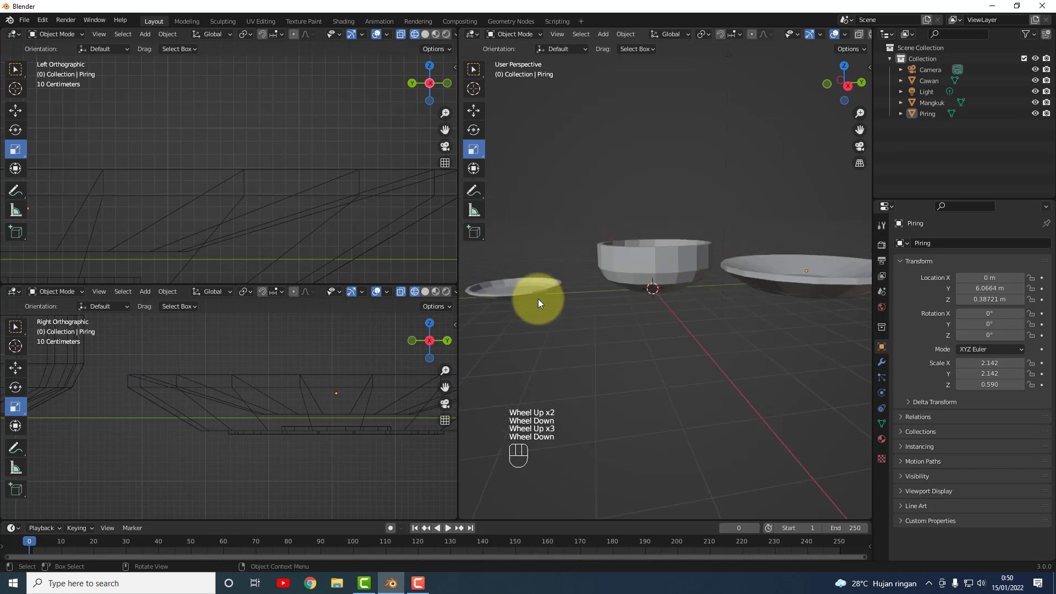
click(662, 258)
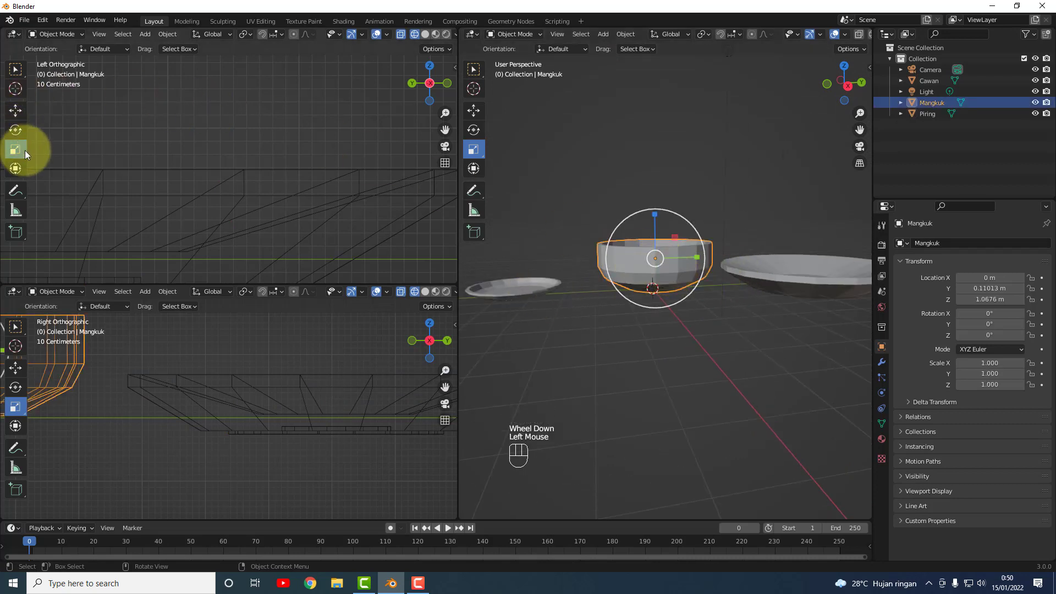
click(24, 110)
drag(696, 259, 687, 261)
click(639, 328)
scroll(639, 328, down, 1)
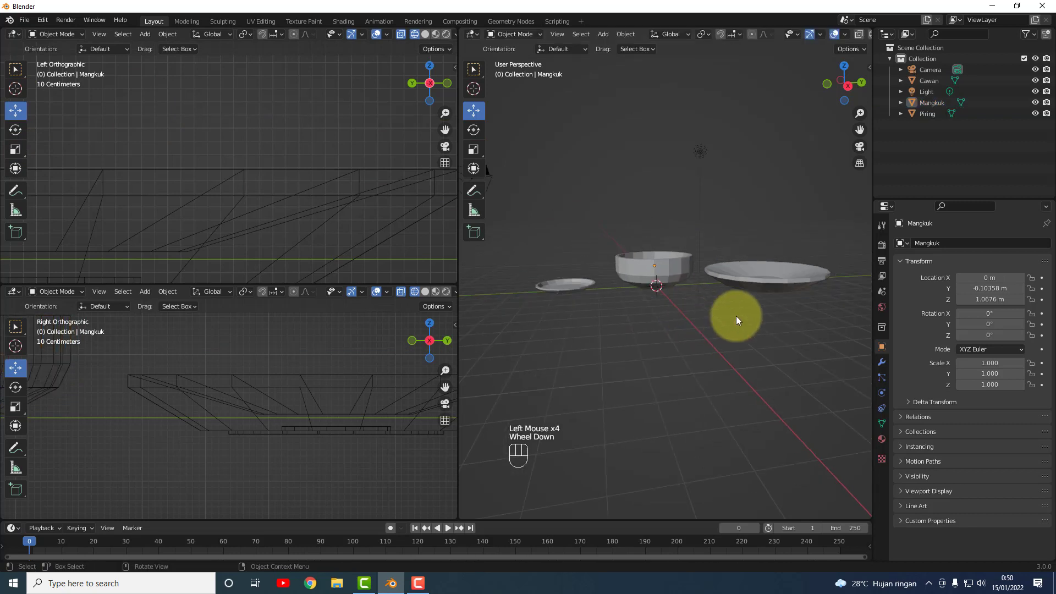
Select Cawan, Mangkuk and Piring together and try to smooth them with a Subdivision Surface modifier.
middle_drag(736, 315, 737, 335)
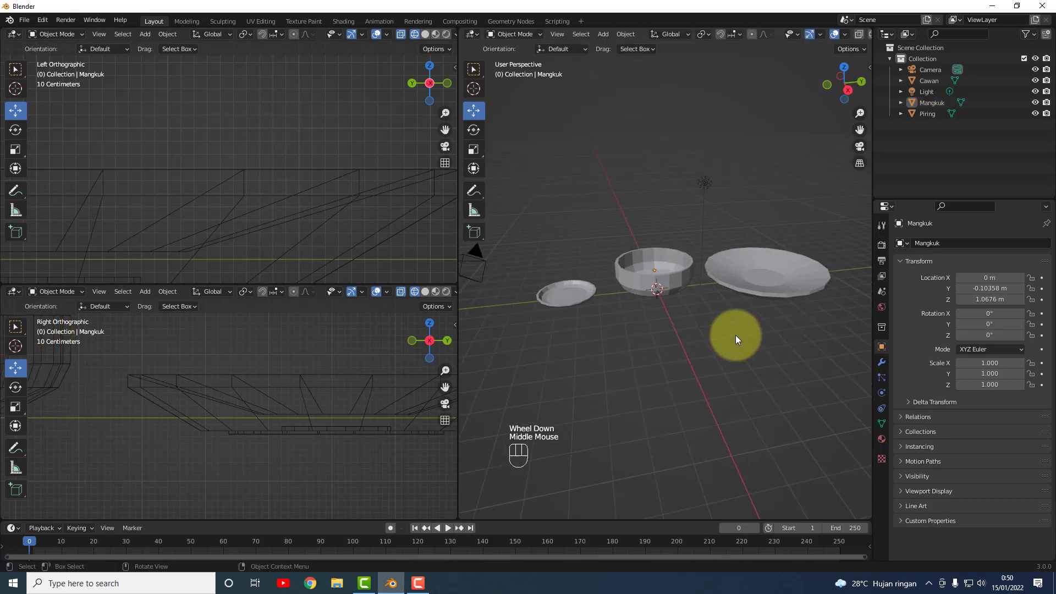
drag(536, 226, 829, 365)
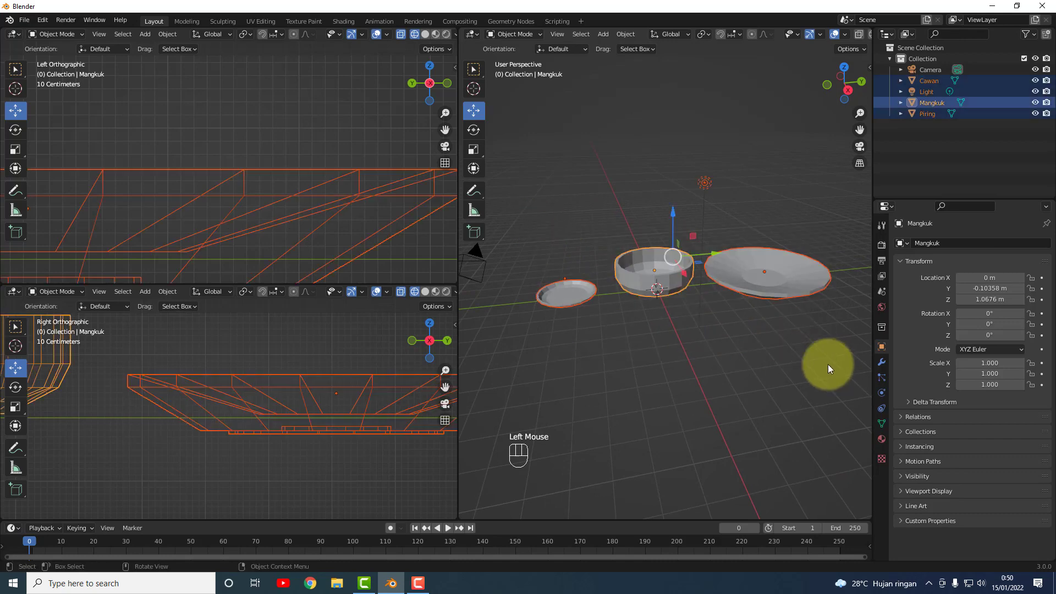
click(882, 362)
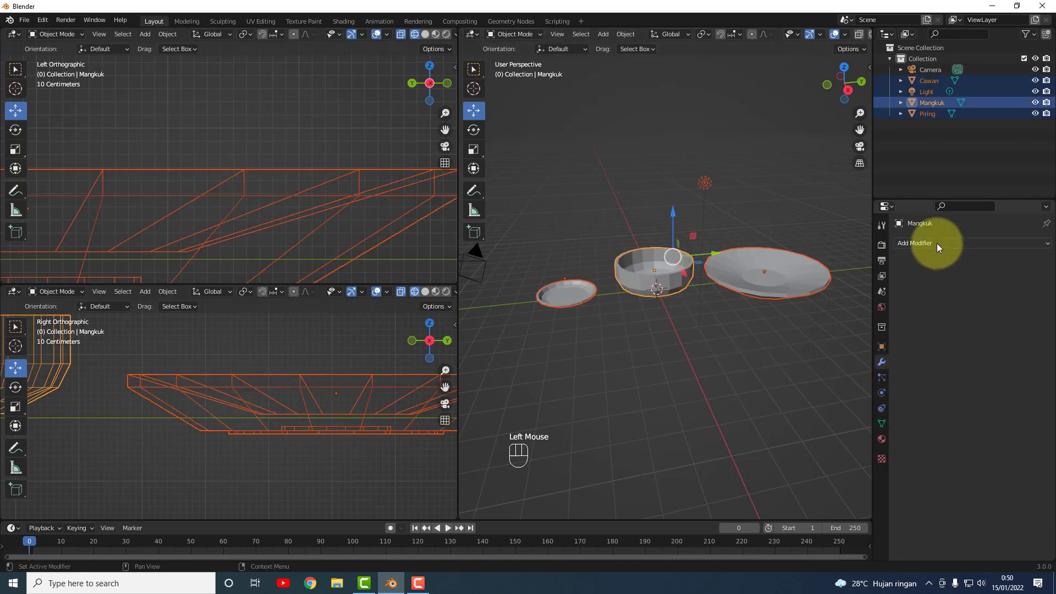
click(882, 361)
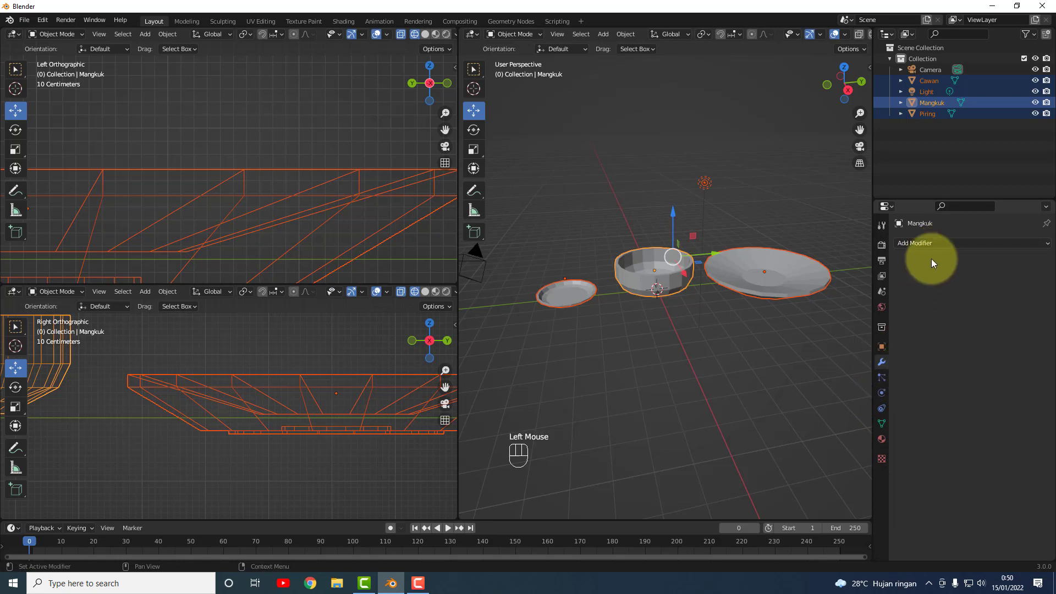
click(933, 242)
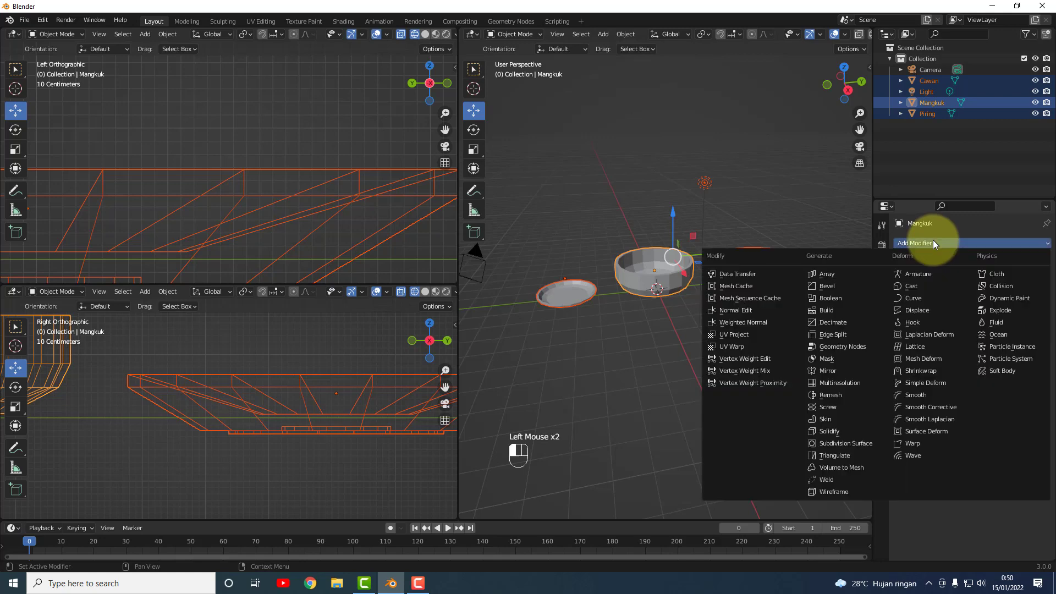
click(851, 444)
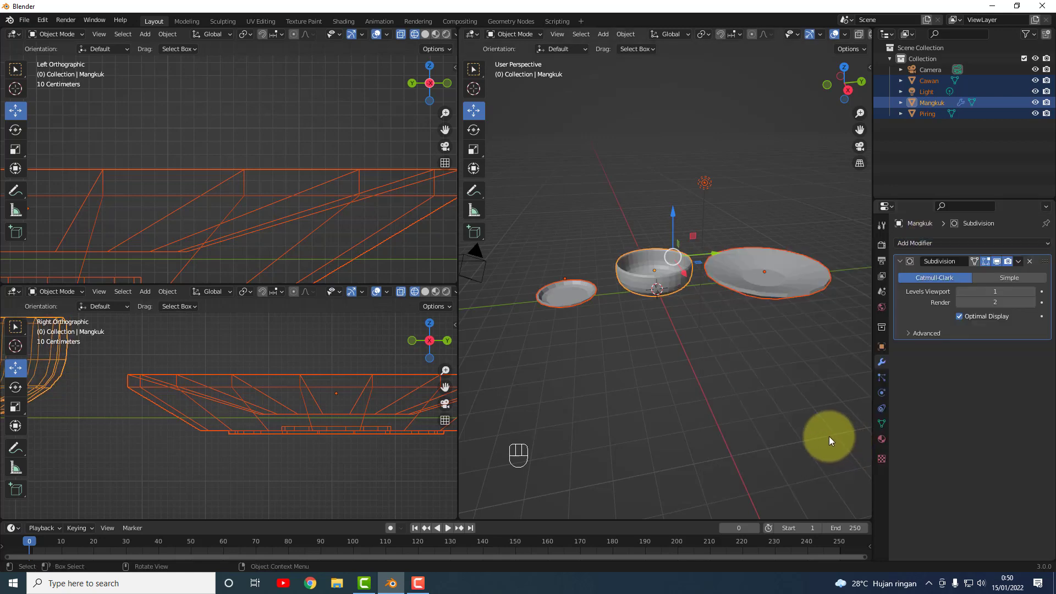
Set both the viewport and render levels of Mangkuk's Subdivision modifier to 3.
click(994, 292)
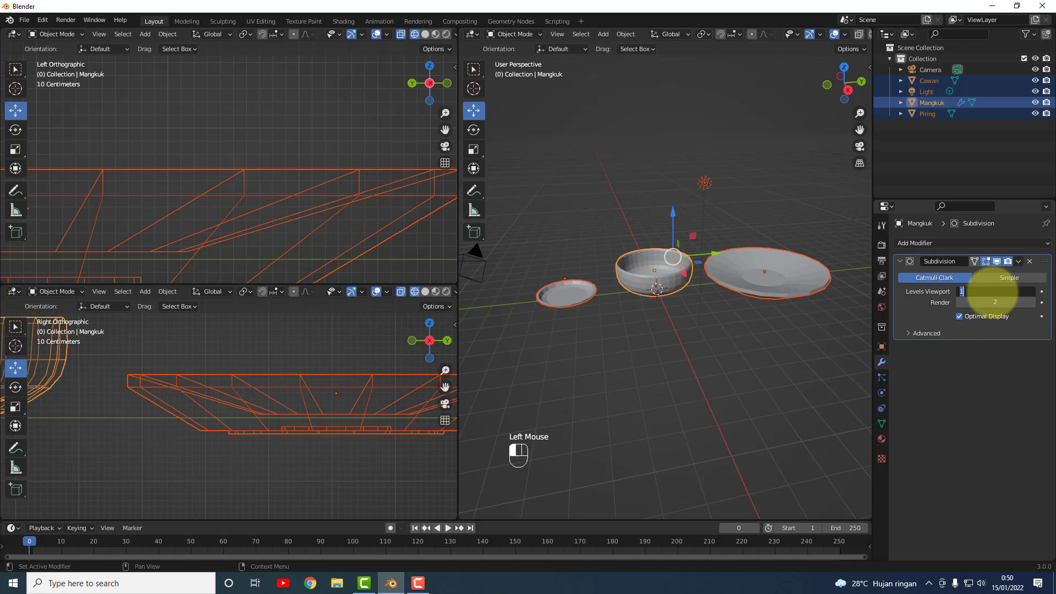
key(Return)
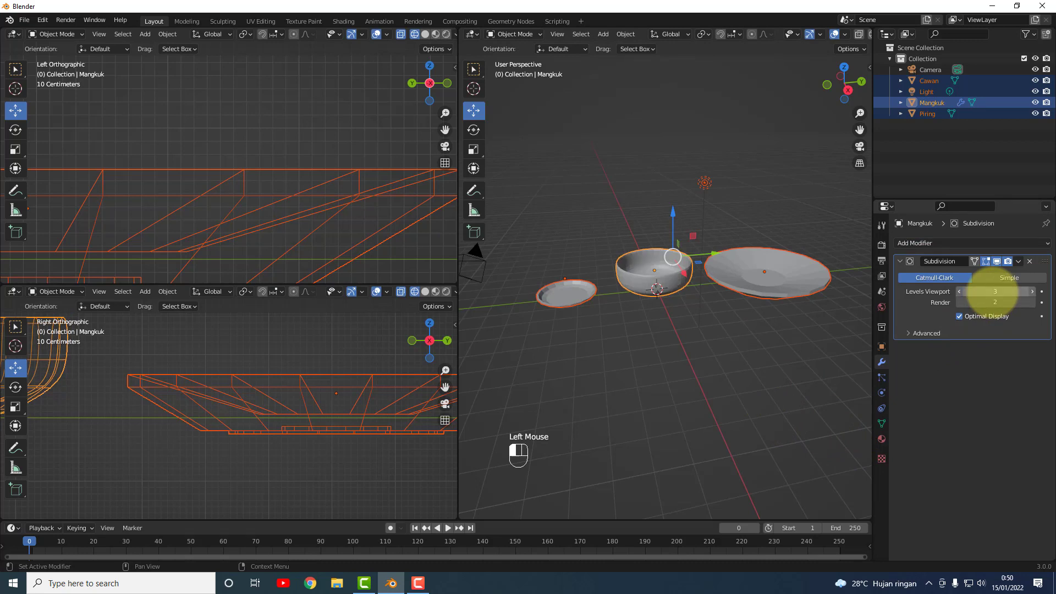
click(996, 302)
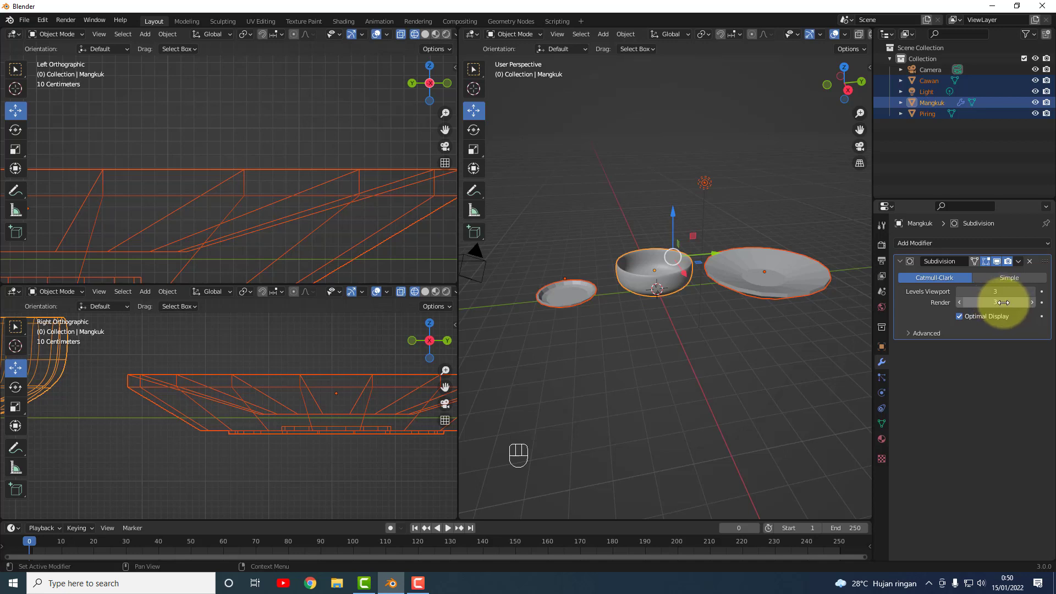
drag(1003, 303, 1014, 303)
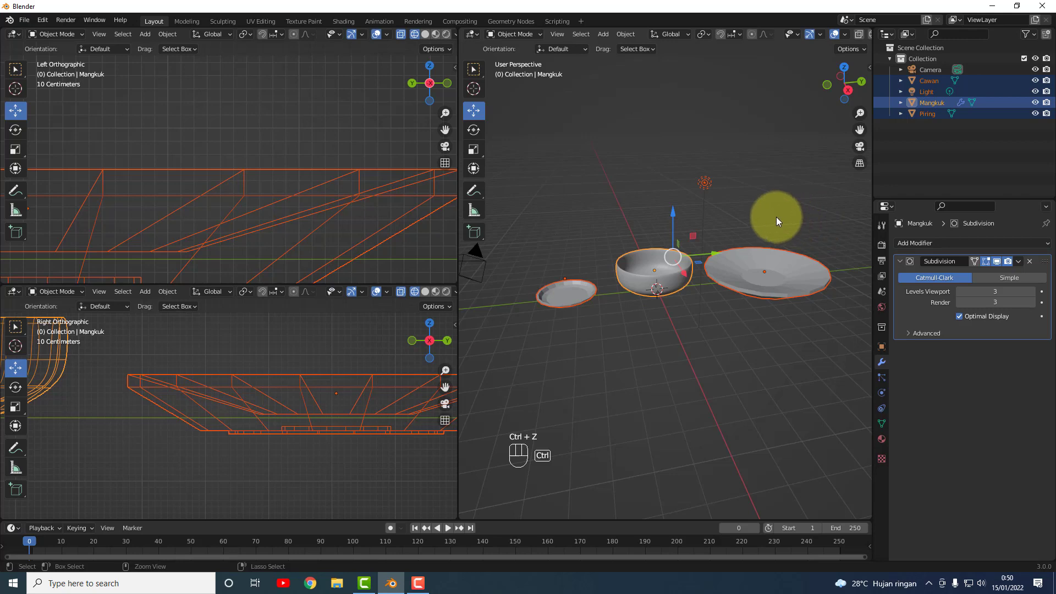
Undo the Subdivision modifier on Mangkuk along with the group selection, and leave everything deselected.
key(ctrl+z)
key(ctrl+z)
click(754, 206)
key(ctrl+z)
key(ctrl+z)
key(ctrl+z)
key(ctrl+z)
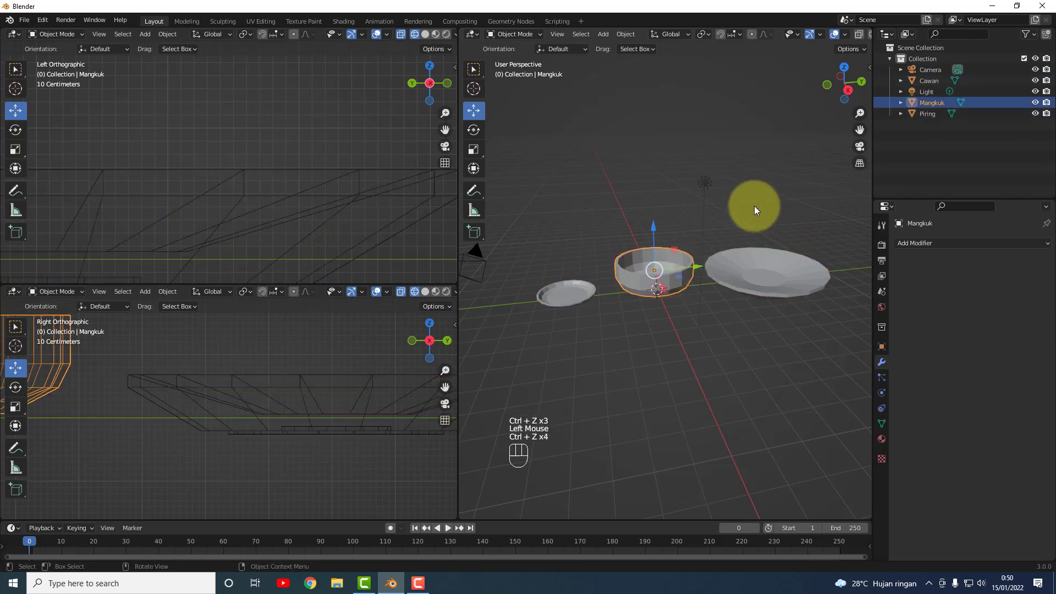
click(754, 205)
Add a Subdivision Surface modifier to Piring alone.
click(755, 275)
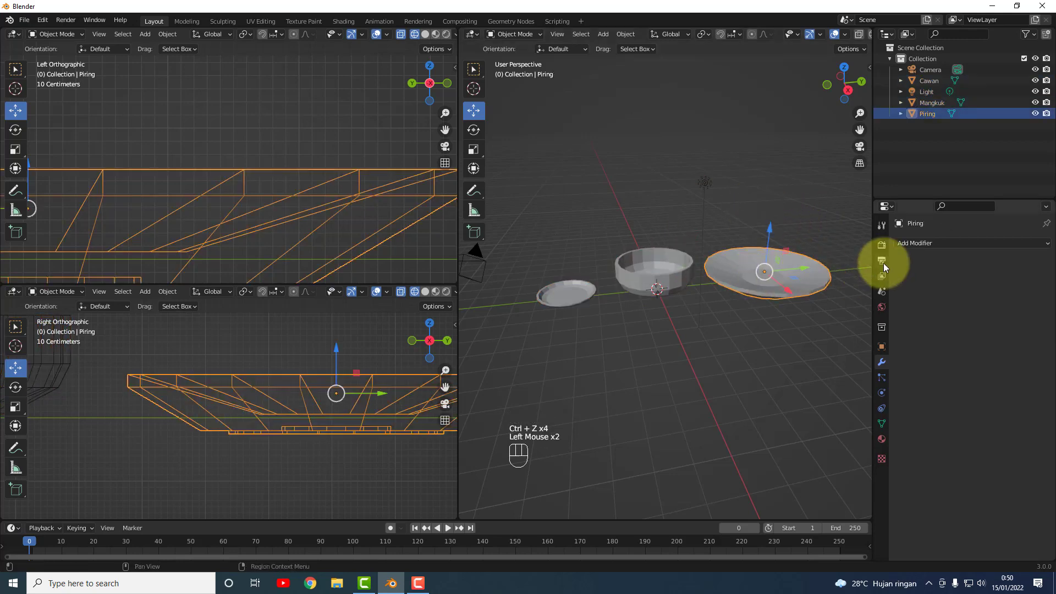
click(917, 242)
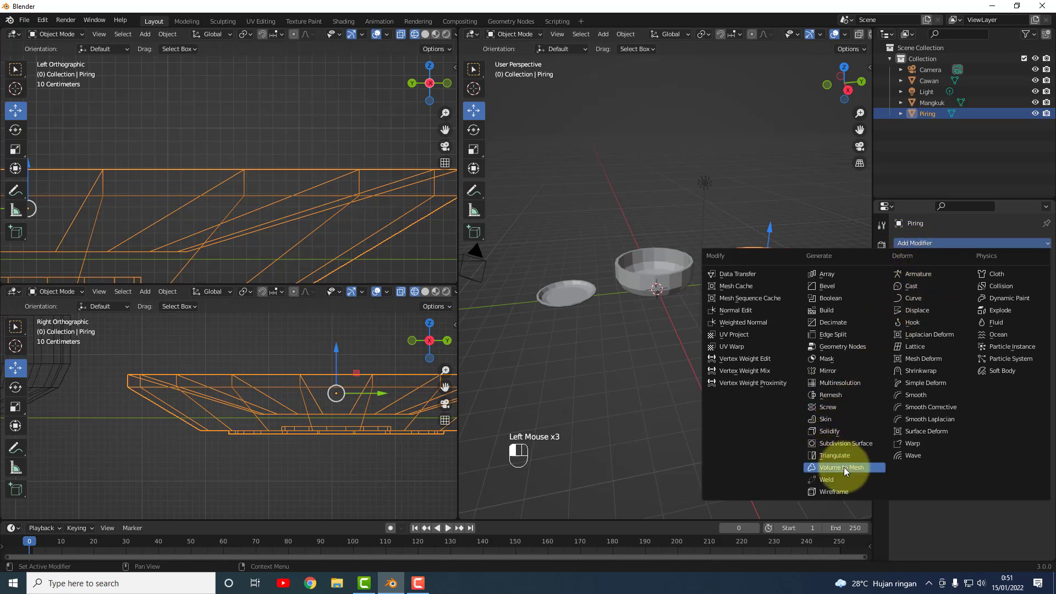
click(849, 444)
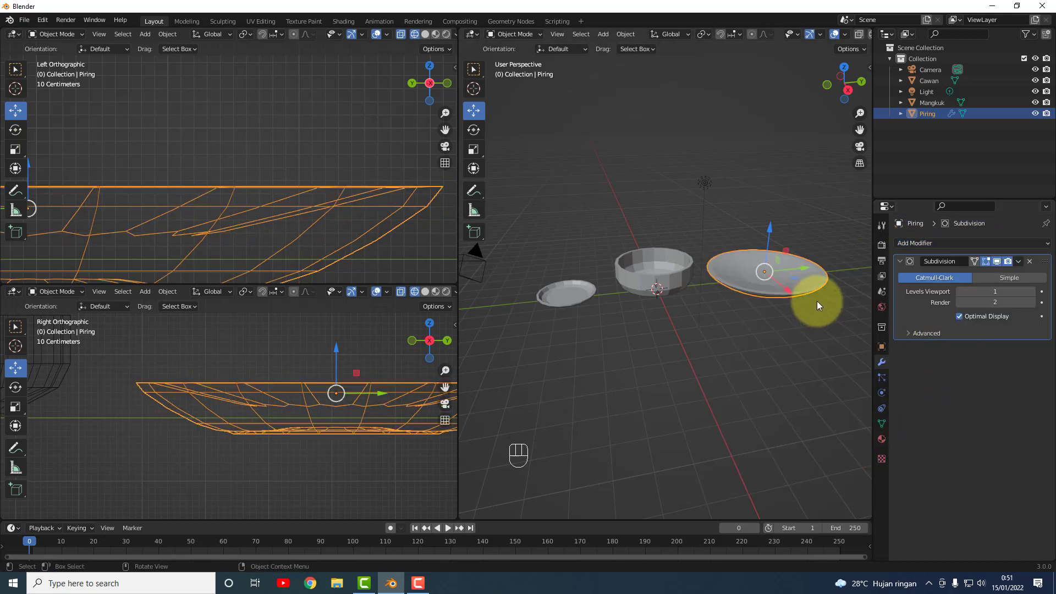
scroll(818, 291, up, 3)
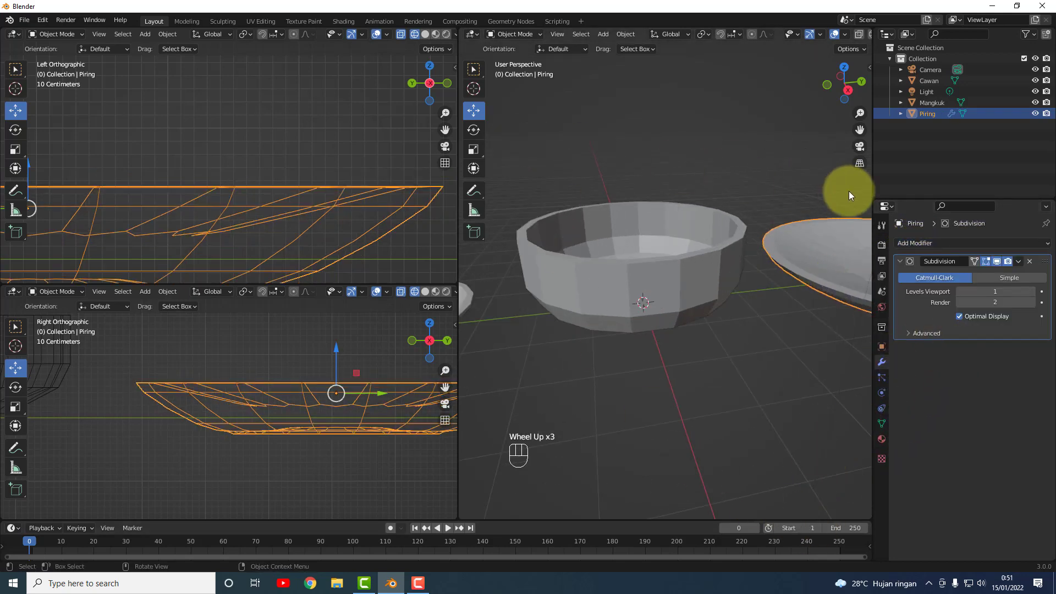
Set the plate's Subdivision modifier to 3 levels for both the viewport and the render.
drag(861, 137, 606, 170)
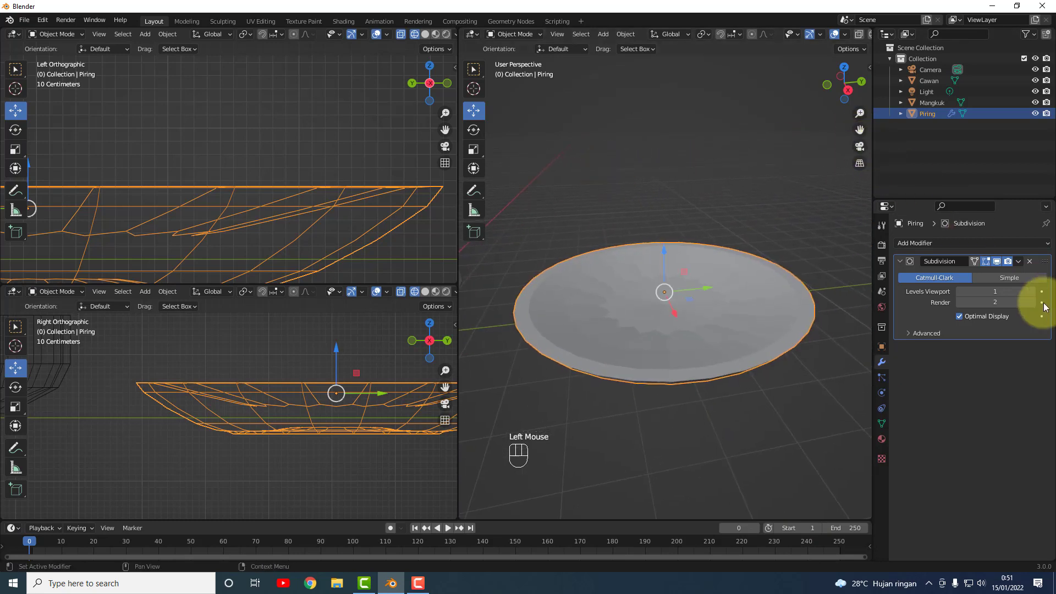
double_click(998, 300)
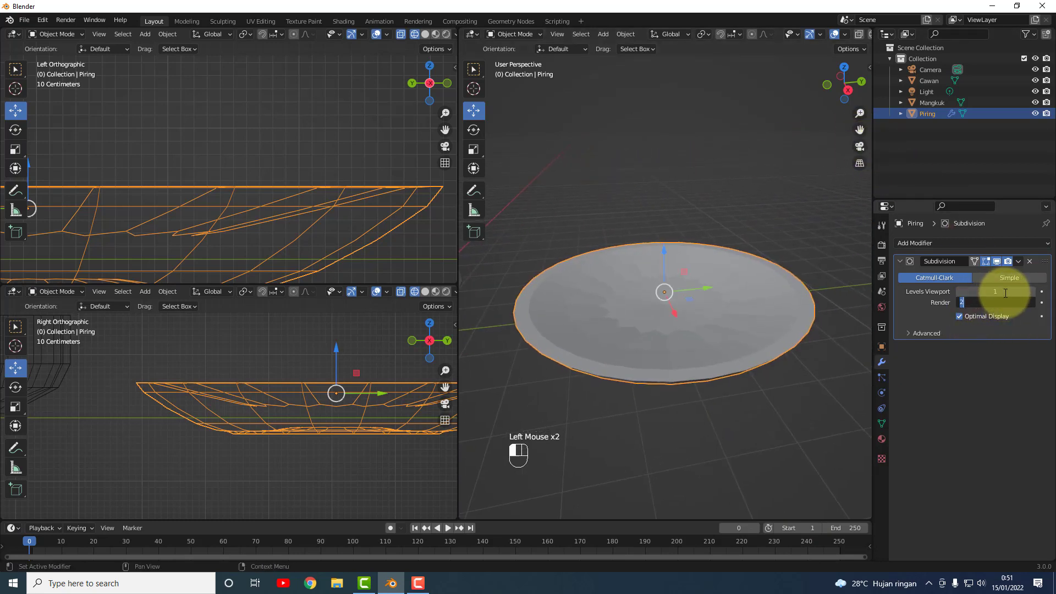
key(Return)
click(1002, 292)
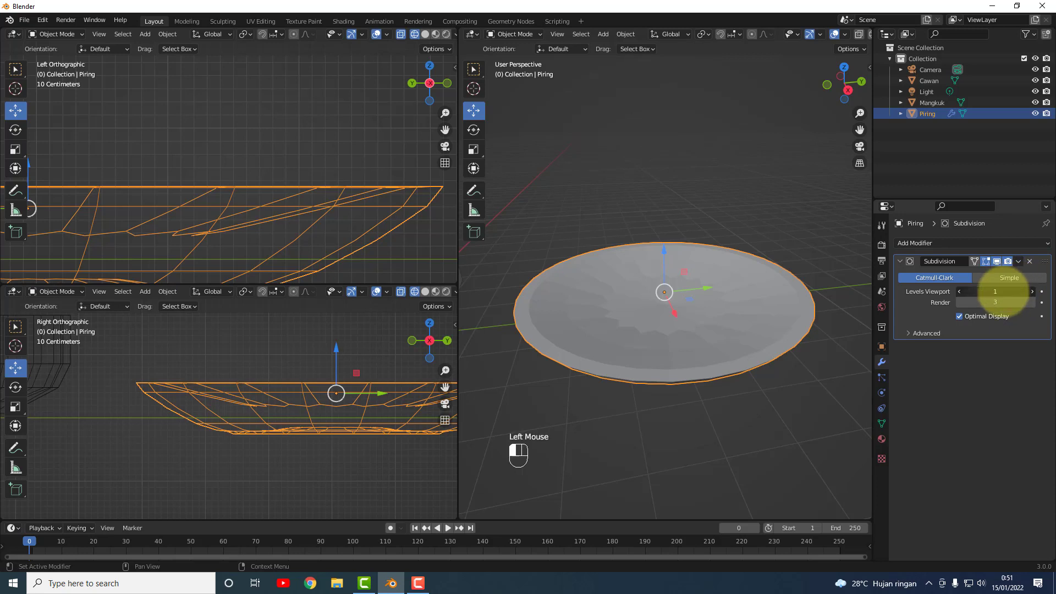
text(3)
key(Return)
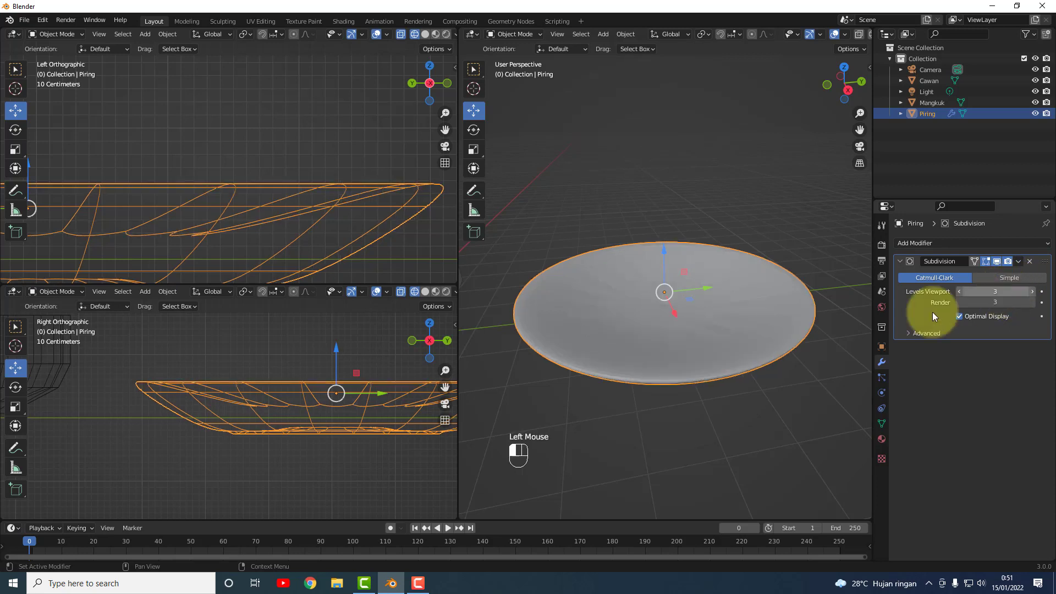
Try viewport subdivision levels of 2 and 4 on the plate and inspect its surface smoothness.
mouse_move(694, 319)
middle_down()
mouse_move(676, 365)
mouse_move(676, 322)
mouse_move(655, 287)
mouse_move(694, 308)
middle_up()
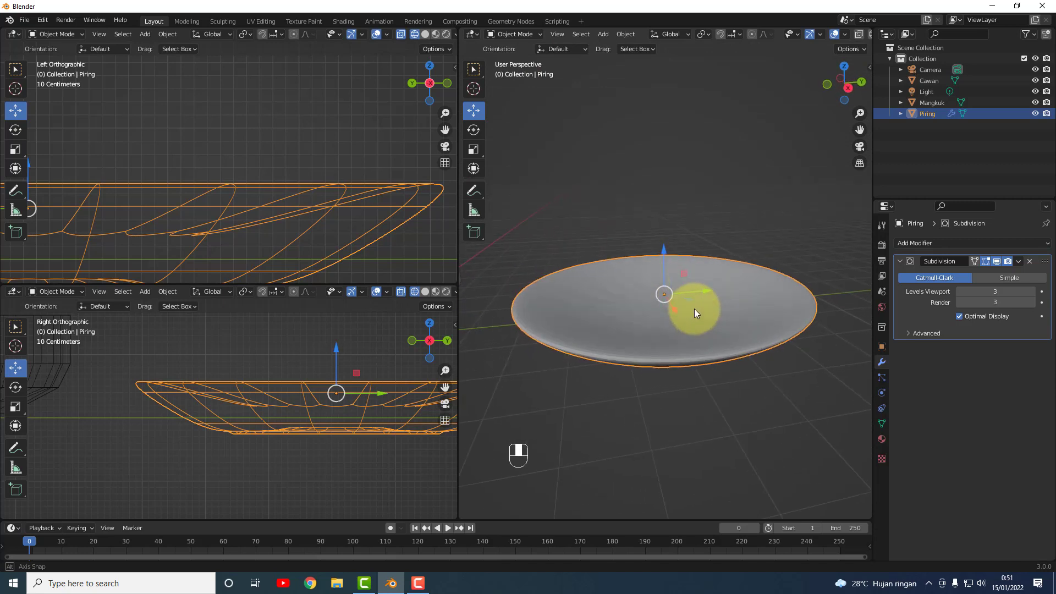
click(991, 294)
text(2)
key(Return)
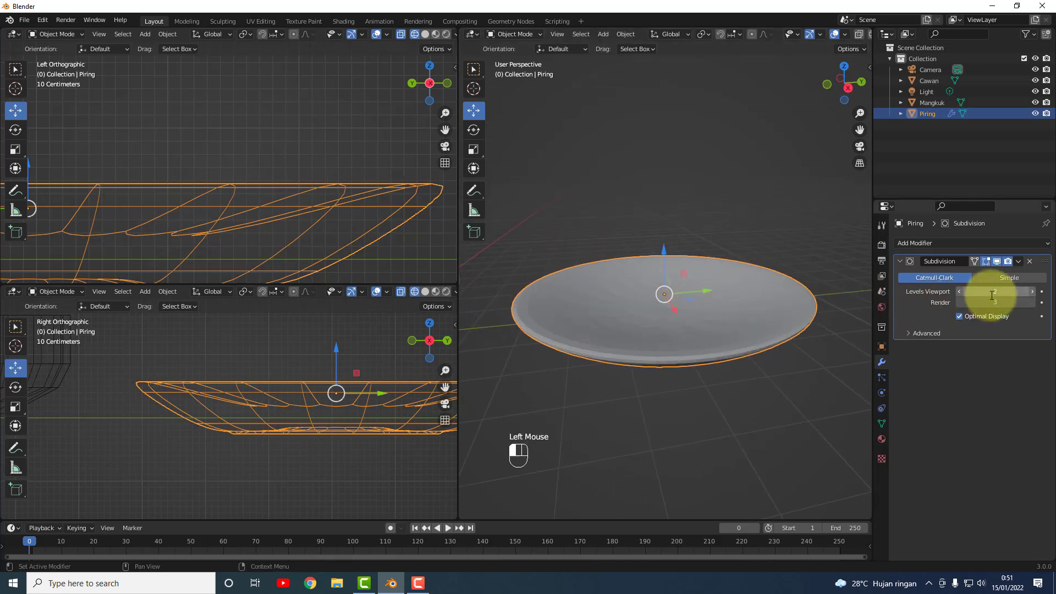
double_click(989, 294)
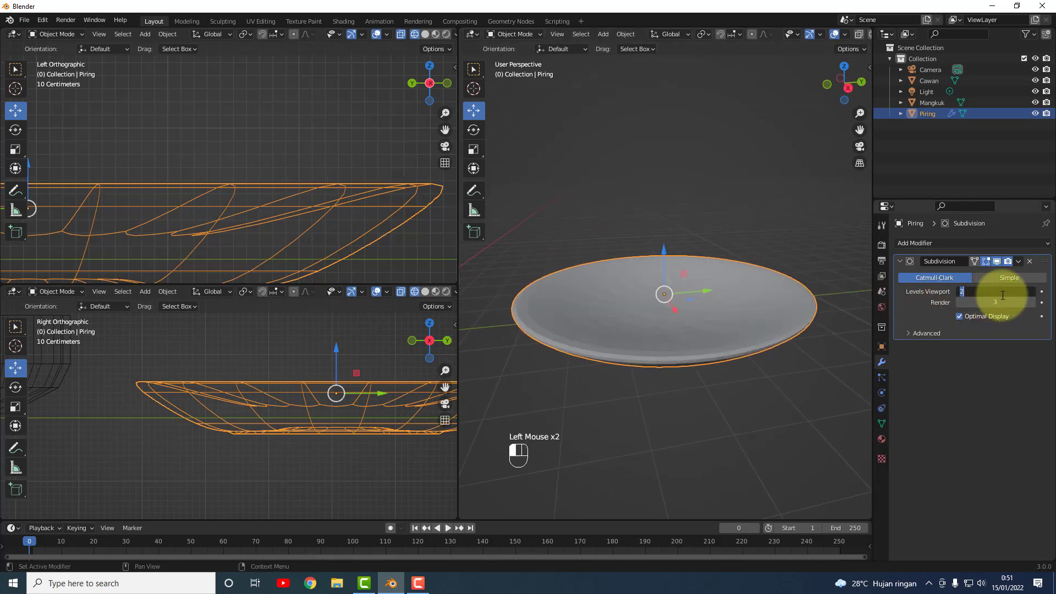
key(Return)
mouse_move(691, 303)
middle_down()
mouse_move(665, 398)
mouse_move(536, 307)
mouse_move(584, 276)
mouse_move(747, 279)
mouse_move(763, 261)
mouse_move(744, 252)
mouse_move(744, 170)
mouse_move(687, 179)
mouse_move(671, 203)
mouse_move(682, 341)
mouse_move(702, 292)
mouse_move(699, 318)
middle_up()
scroll(698, 309, up, 2)
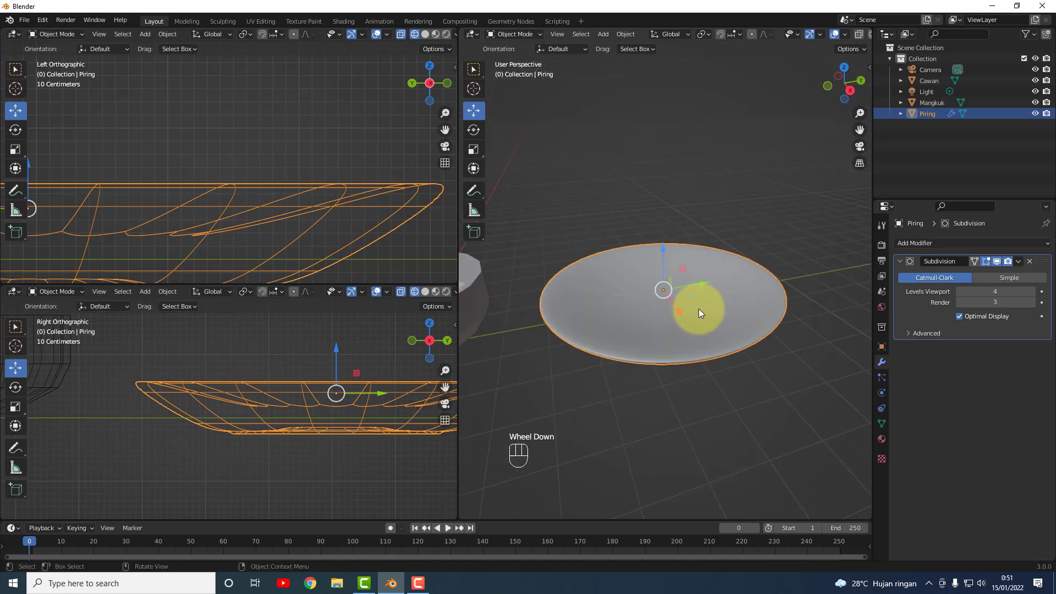
middle_drag(729, 365, 733, 386)
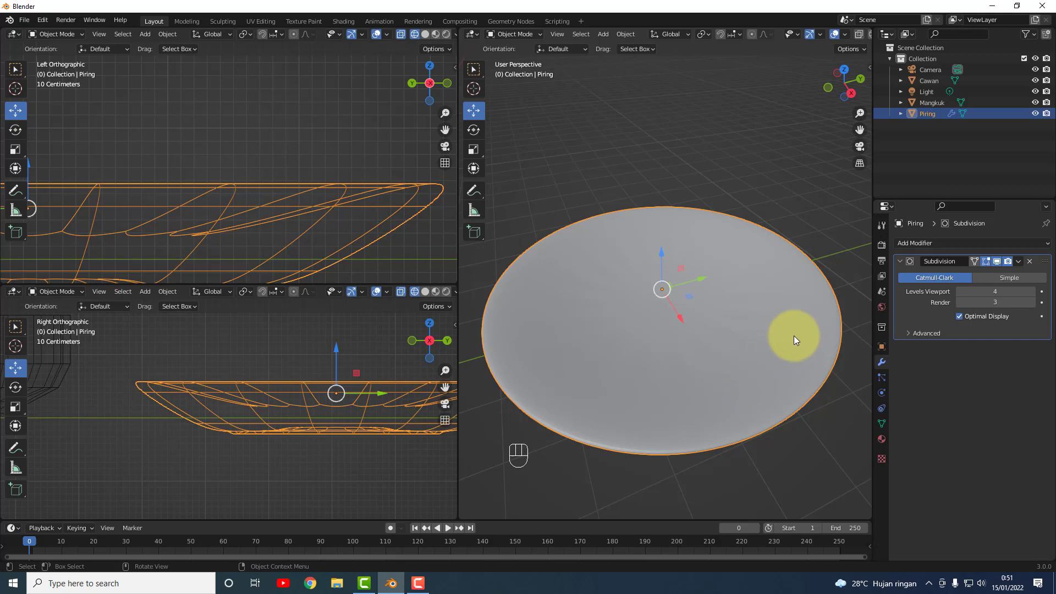
Apply the Subdivision modifier to the plate's mesh and deselect the plate.
click(1019, 261)
click(994, 275)
click(792, 237)
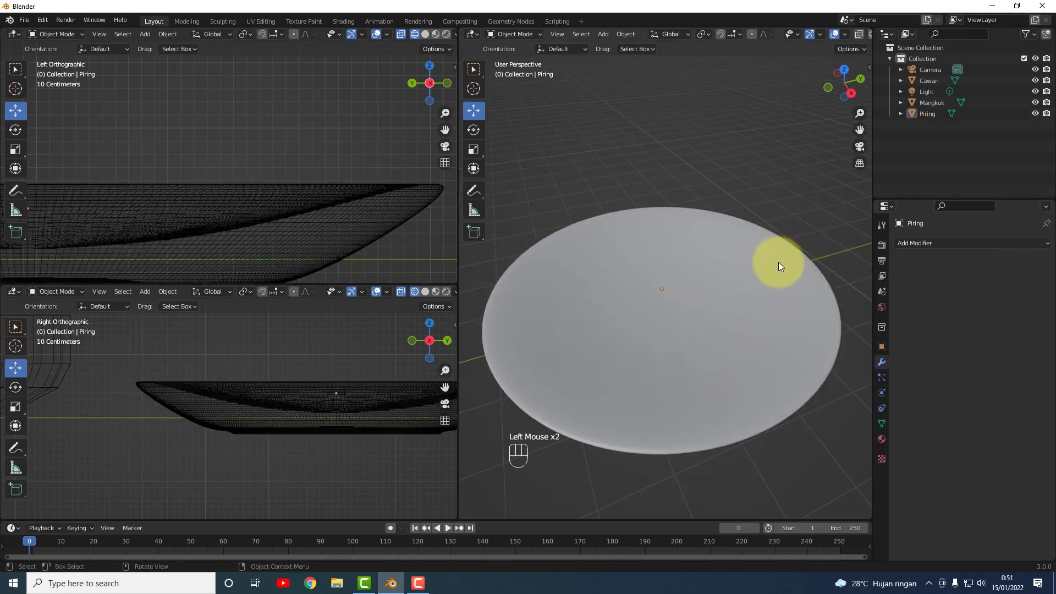
Shade the plate smooth with its subdivision applied, then deselect it.
scroll(761, 314, down, 2)
scroll(743, 328, up, 1)
click(740, 325)
right_click(741, 325)
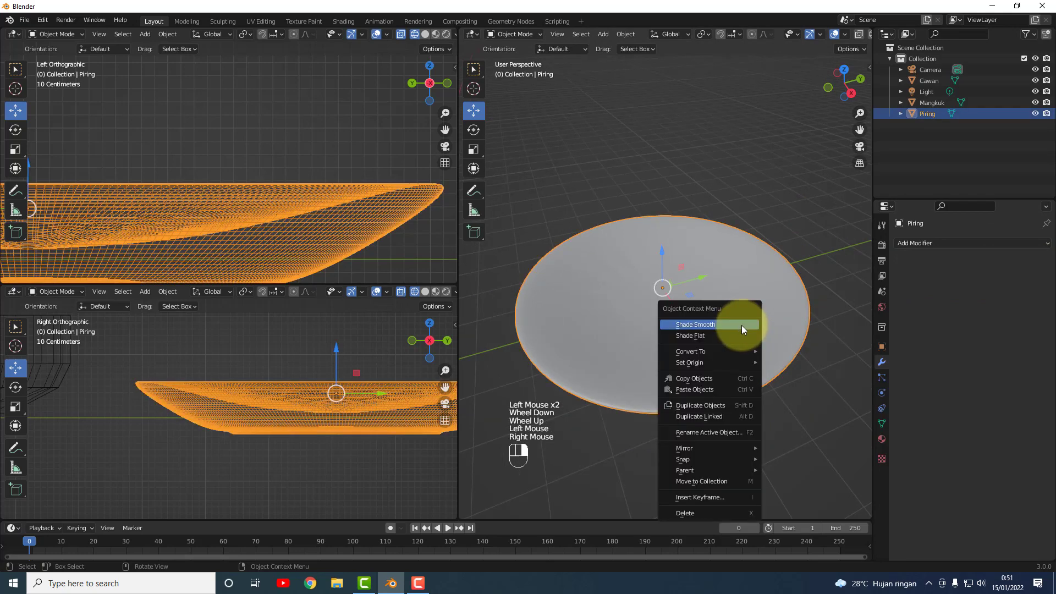
click(721, 325)
click(762, 236)
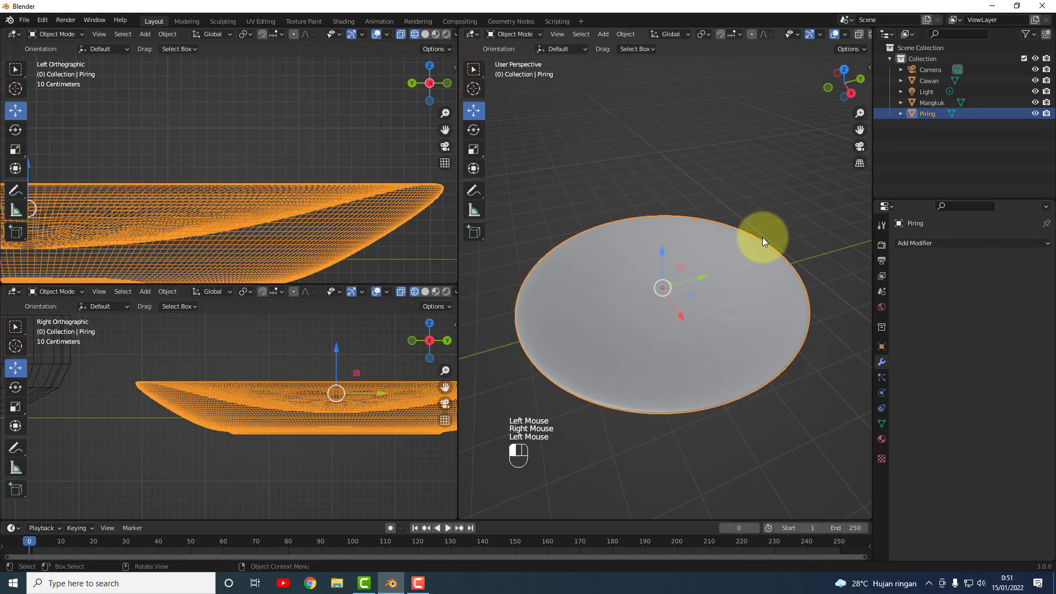
click(814, 222)
scroll(695, 369, down, 1)
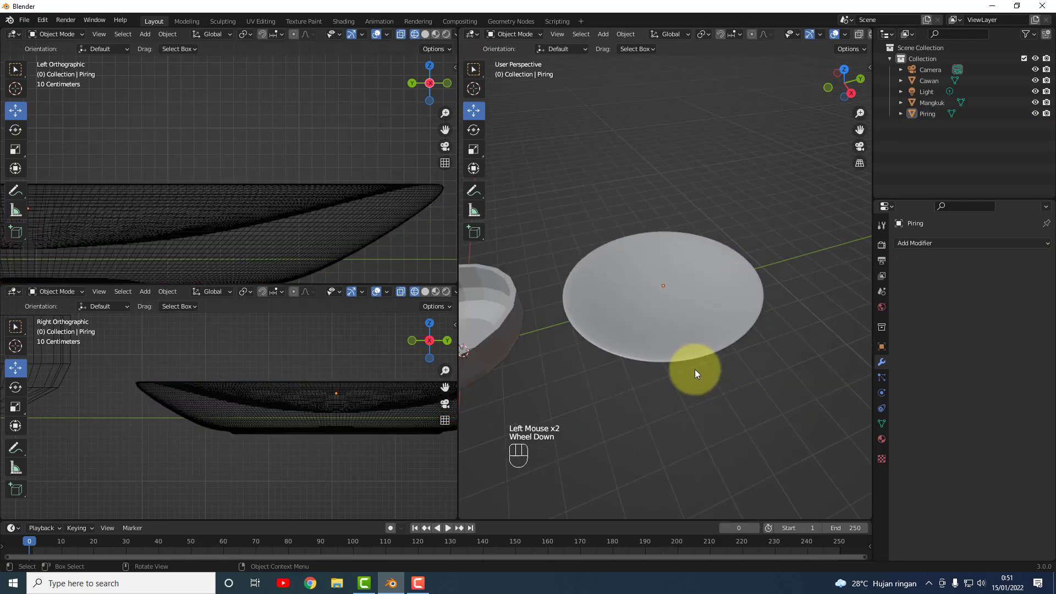
Switch the Left and Right Orthographic views to solid shading.
click(425, 34)
scroll(343, 289, down, 2)
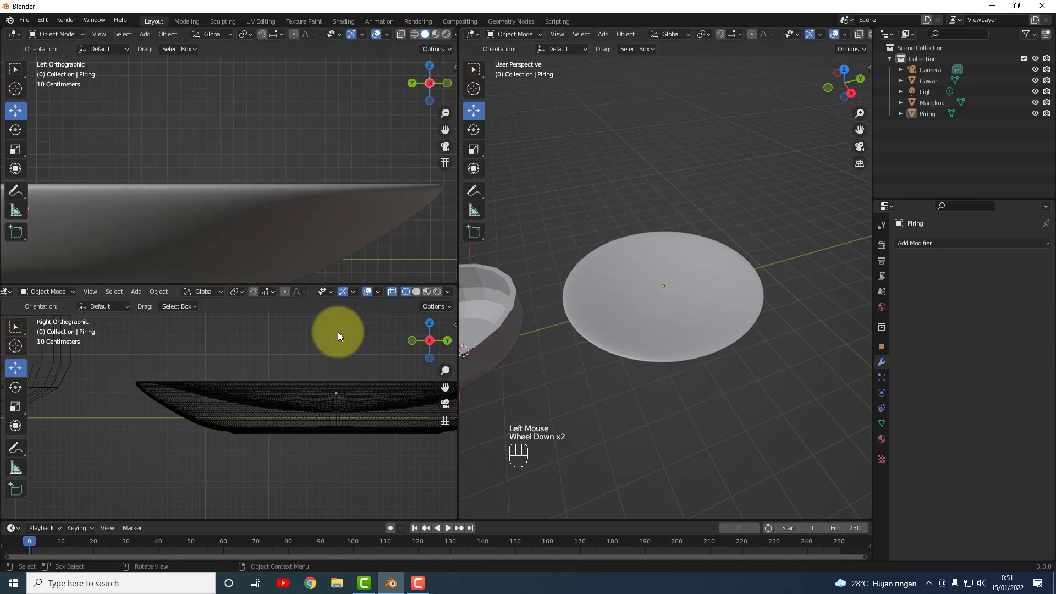
click(358, 327)
click(417, 292)
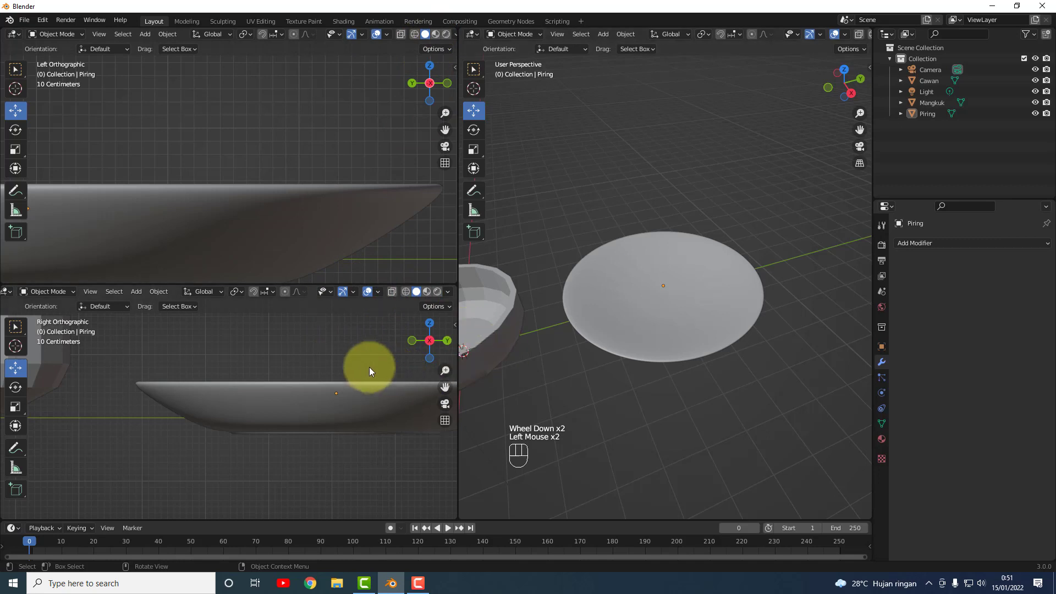
Add a Subdivision Surface modifier to the bowl object Mangkuk.
scroll(647, 328, down, 1)
middle_drag(648, 328, 581, 296)
scroll(531, 332, down, 2)
scroll(532, 334, down, 1)
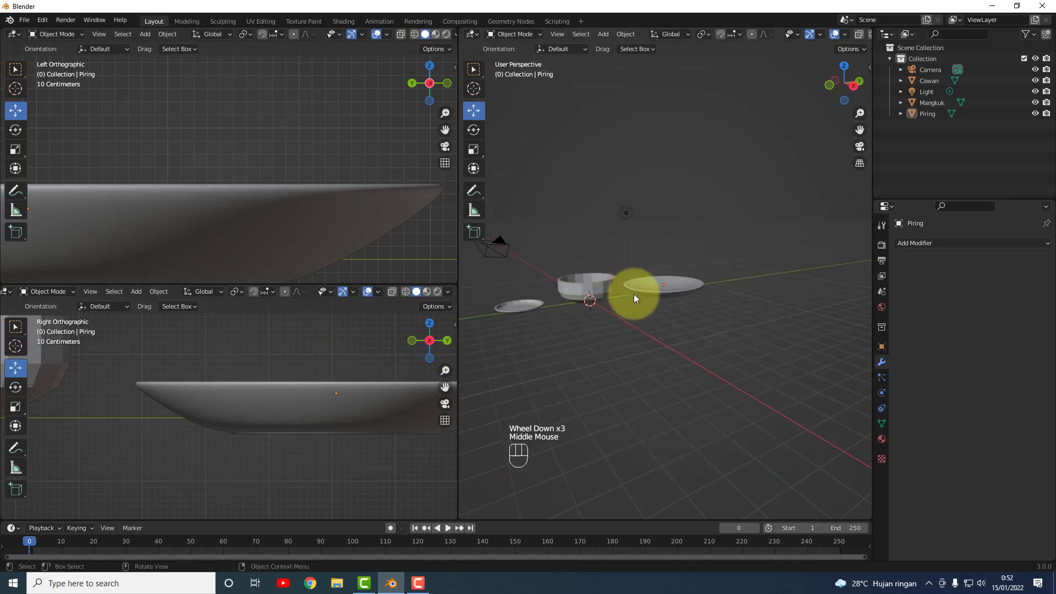
scroll(611, 292, up, 3)
middle_drag(736, 304, 725, 328)
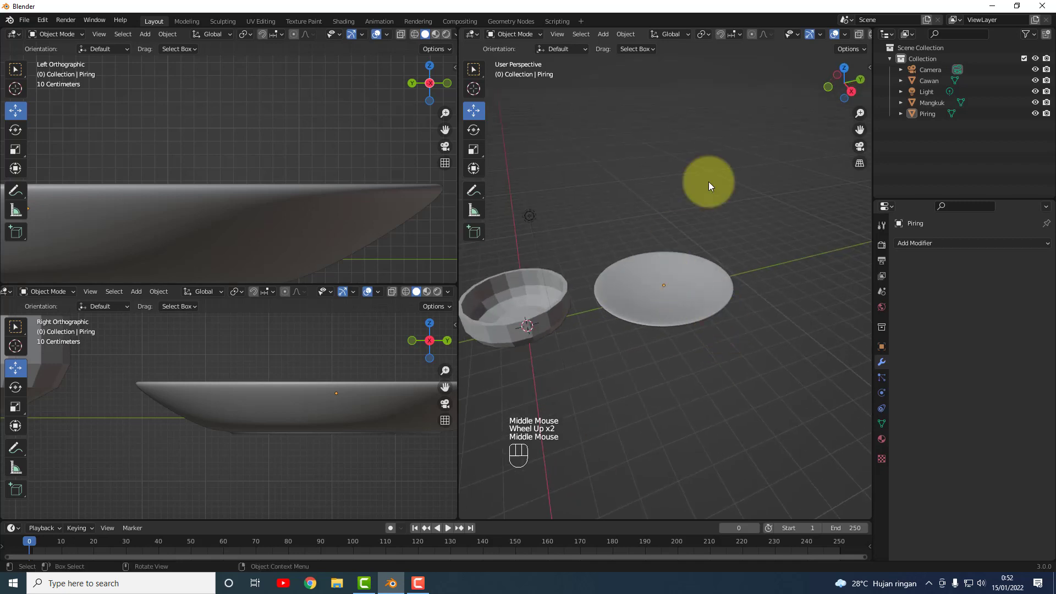
drag(859, 129, 670, 316)
click(684, 289)
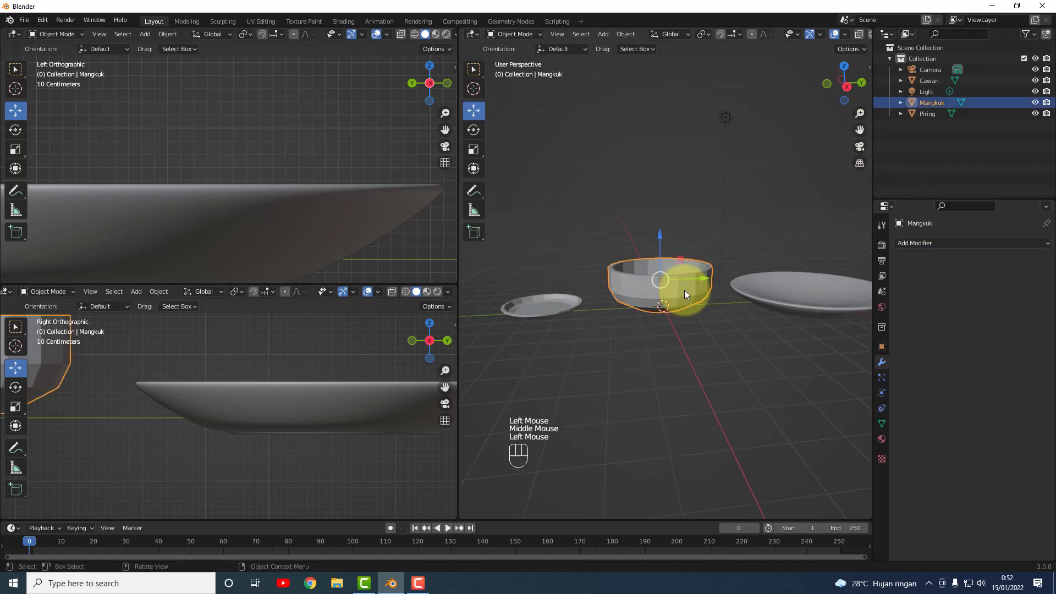
click(929, 243)
click(845, 443)
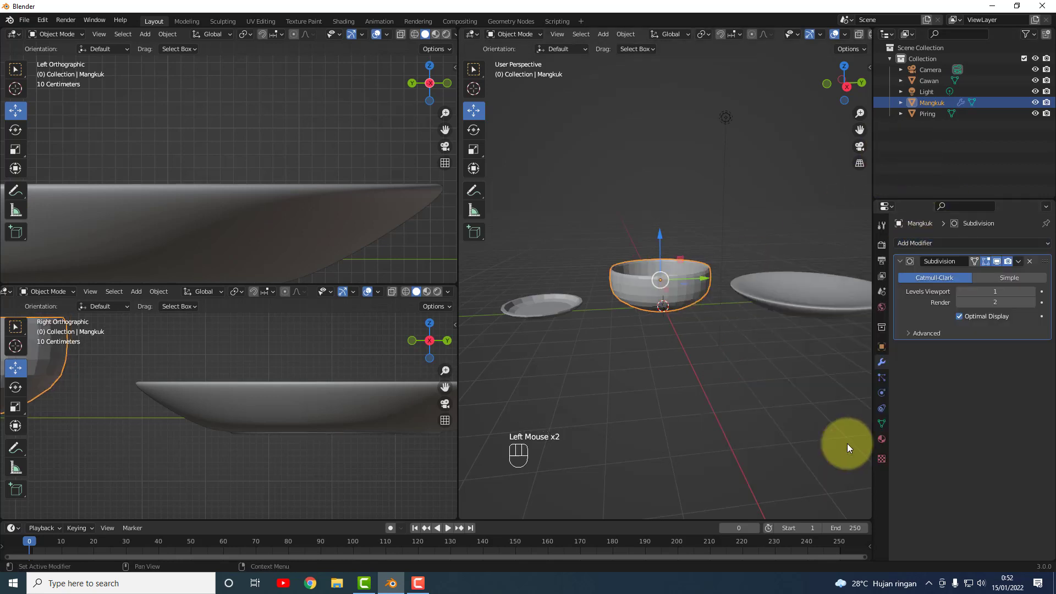
Set the bowl's Subdivision modifier to 3 levels for both the viewport and the render.
click(998, 291)
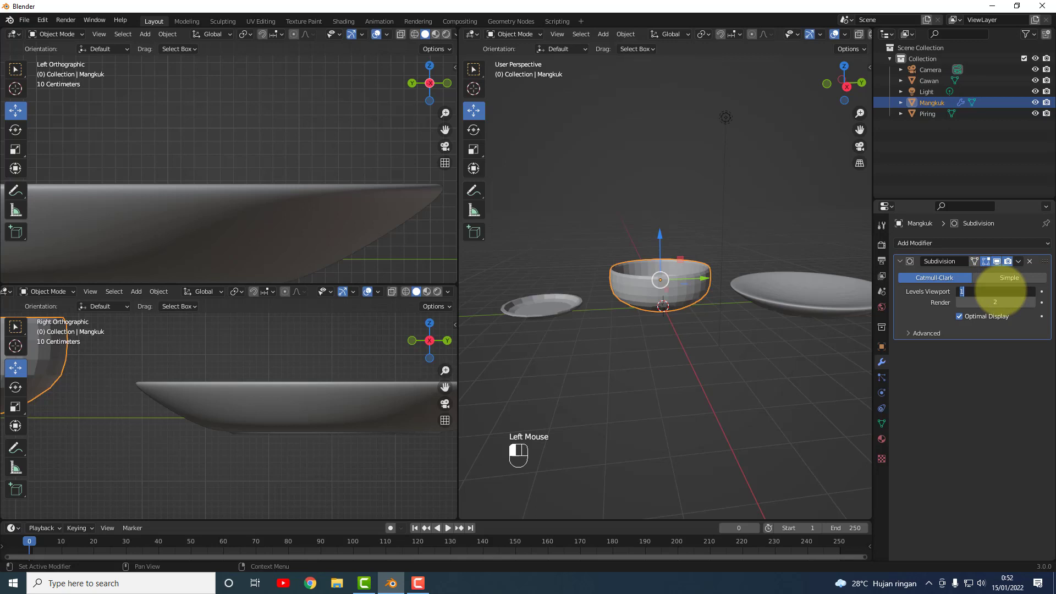
text(3)
click(992, 302)
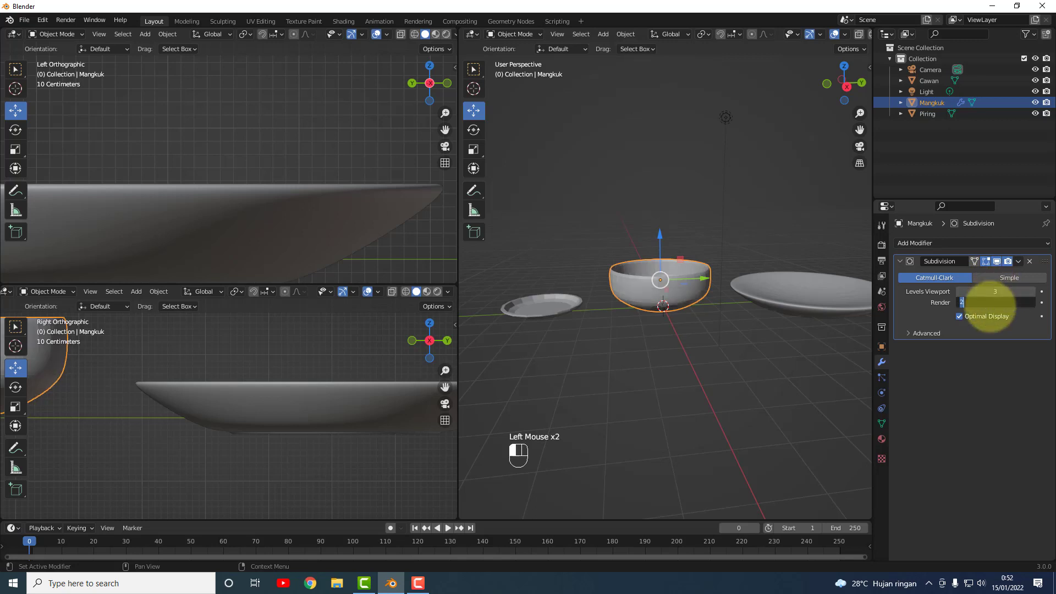
text(3)
key(Return)
Shade the subdivided bowl smooth and deselect it.
mouse_move(687, 319)
middle_down()
mouse_move(665, 376)
mouse_move(689, 308)
mouse_move(685, 323)
mouse_move(701, 315)
mouse_move(692, 304)
middle_up()
scroll(696, 313, up, 2)
right_click(688, 296)
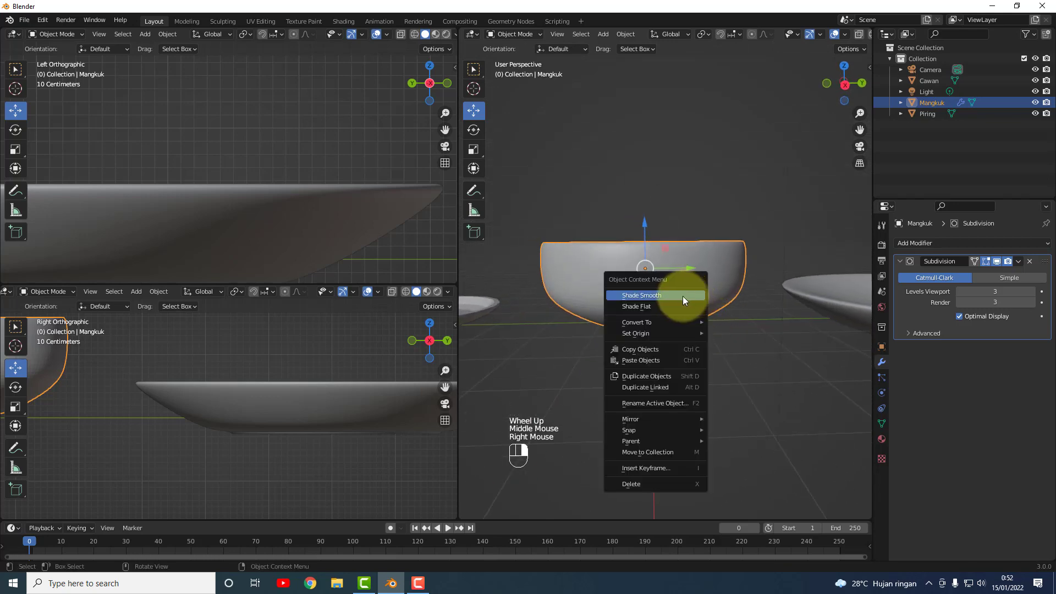
click(682, 296)
click(757, 358)
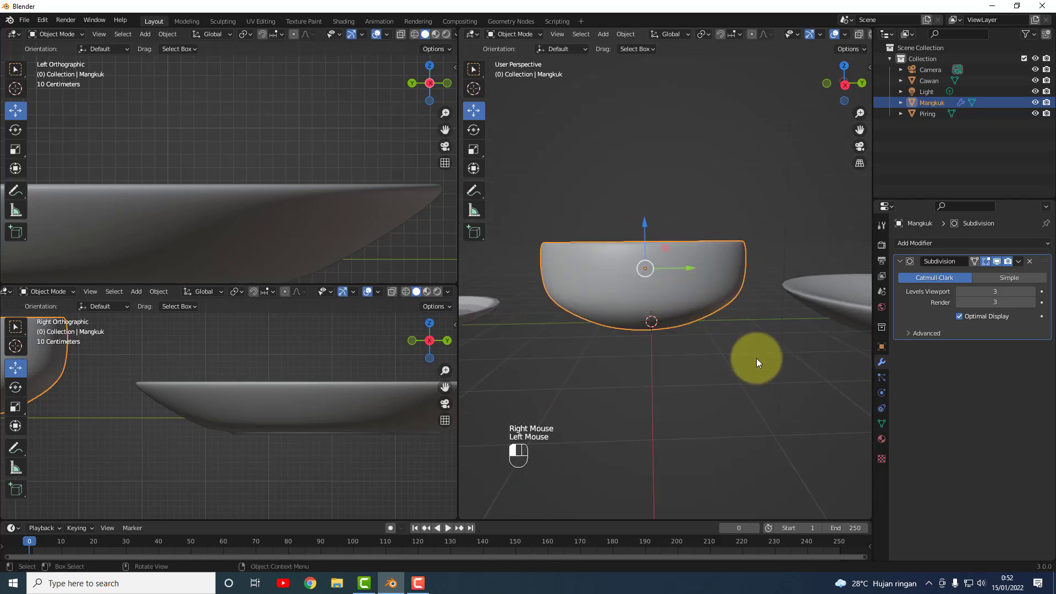
Return the Left Orthographic view to wireframe shading and compare the mesh density of the plate and the bowl.
click(414, 34)
scroll(294, 308, down, 2)
scroll(256, 232, down, 1)
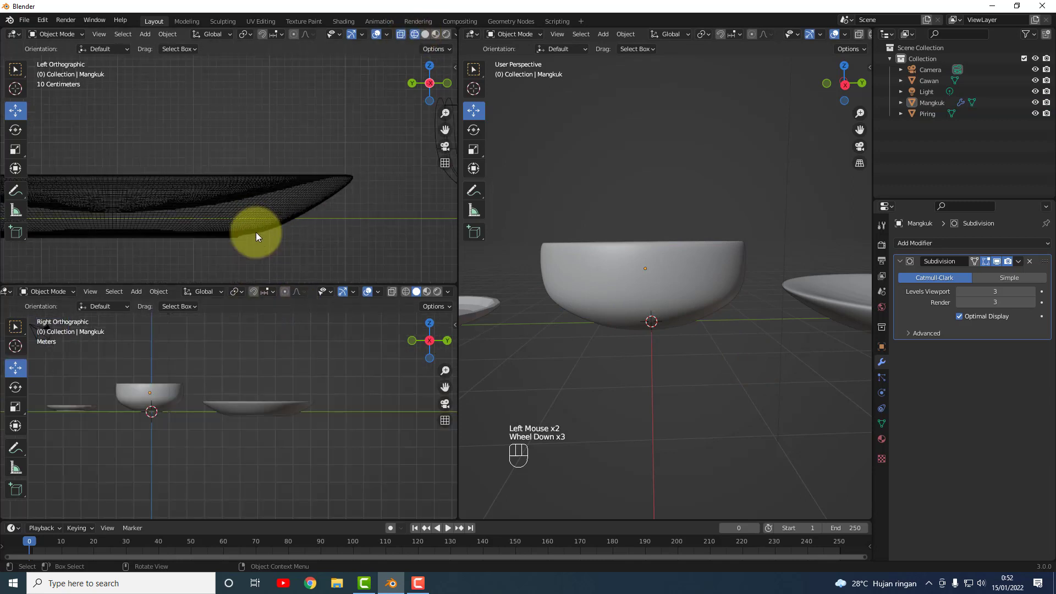
scroll(256, 237, down, 2)
scroll(397, 181, up, 1)
click(364, 217)
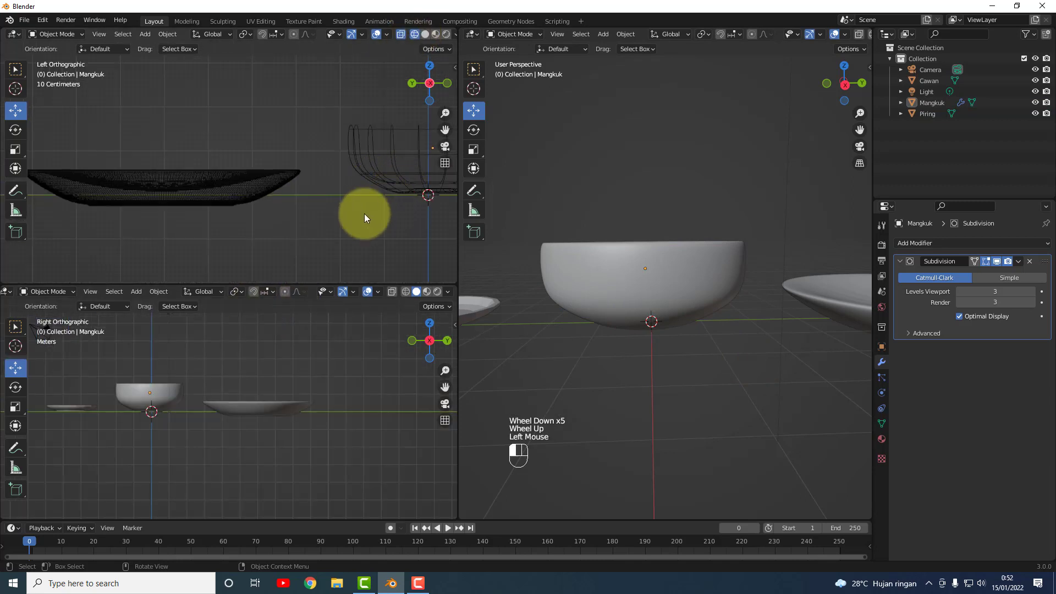
click(251, 186)
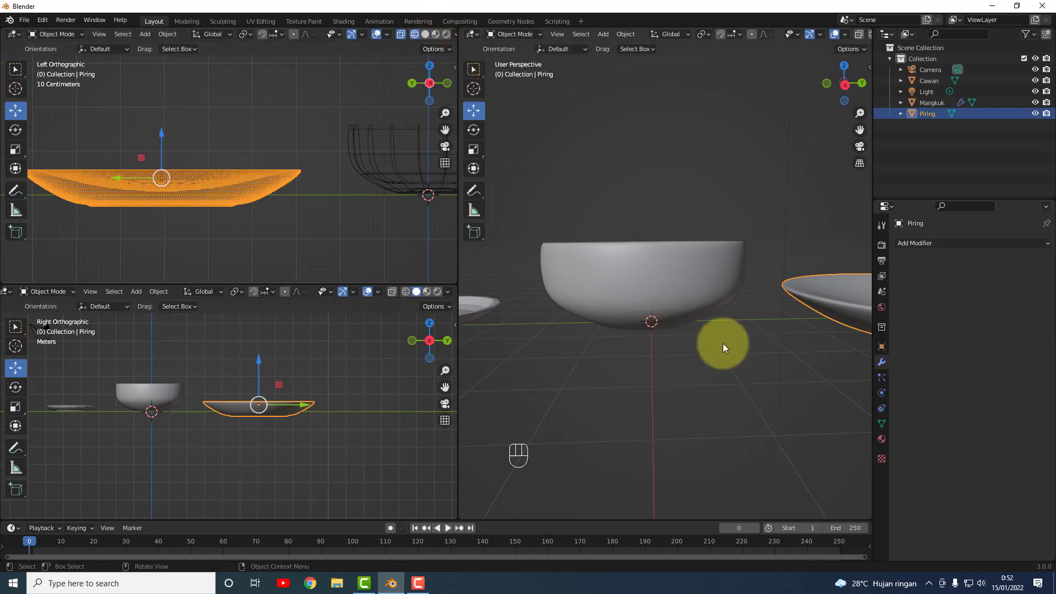
mouse_move(721, 344)
middle_down()
mouse_move(707, 389)
mouse_move(764, 355)
mouse_move(743, 343)
middle_up()
click(734, 201)
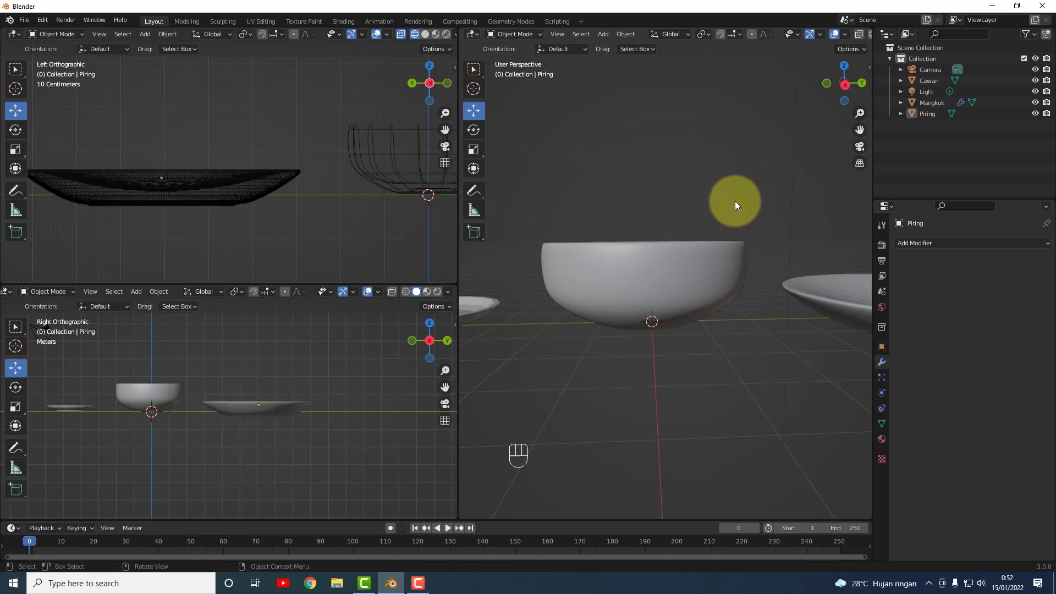
Undo the bowl's subdivision and smoothing and the plate's applied modifier, back to the plate's viewport subdivision level of 3.
key(ctrl+z)
key(ctrl+z)
key(ctrl+z)
key(ctrl+z)
key(ctrl+z)
key(ctrl+z)
key(ctrl+z)
key(ctrl+z)
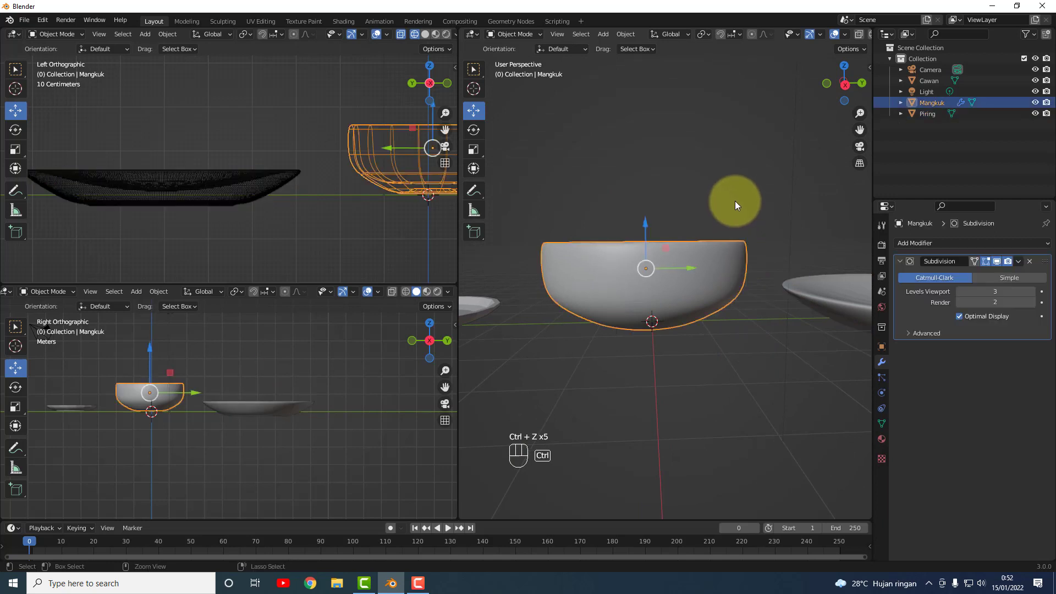
key(ctrl+z)
key(ctrl+z)
key(ctrl+z)
key(ctrl+z)
key(ctrl+z)
key(ctrl+z)
key(ctrl+z)
key(ctrl+z)
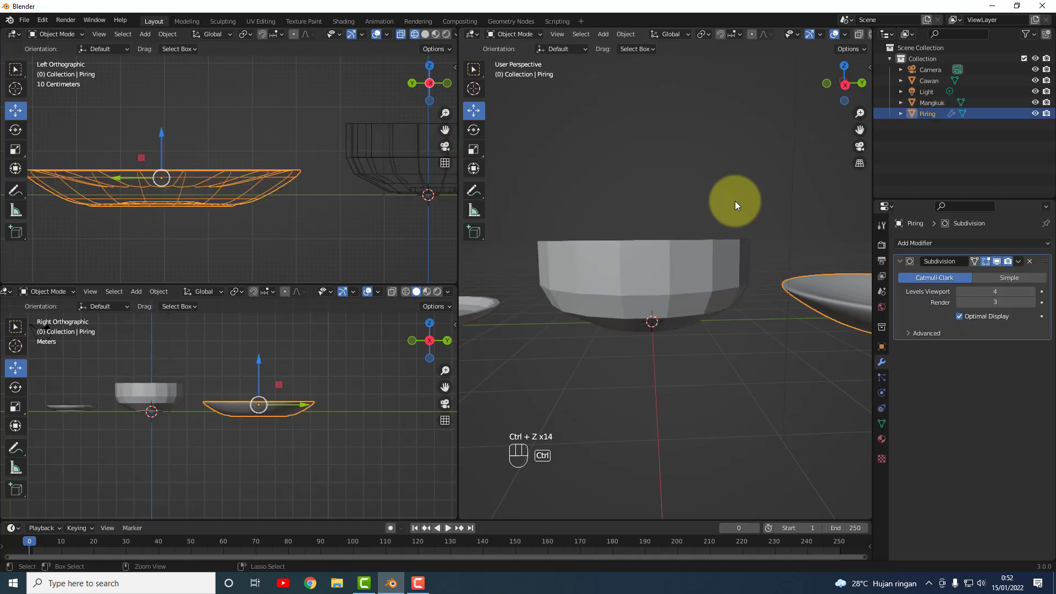
click(778, 355)
Shade the plate smooth while leaving its Subdivision modifier unapplied, deselect it, and inspect the surface.
scroll(778, 354, down, 3)
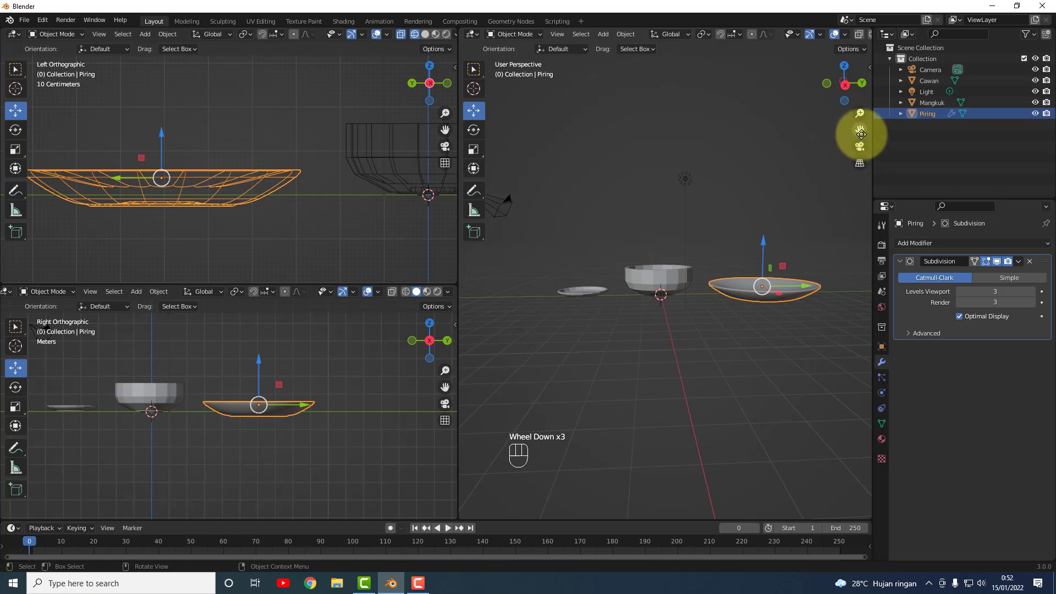
drag(859, 131, 775, 165)
scroll(702, 329, up, 2)
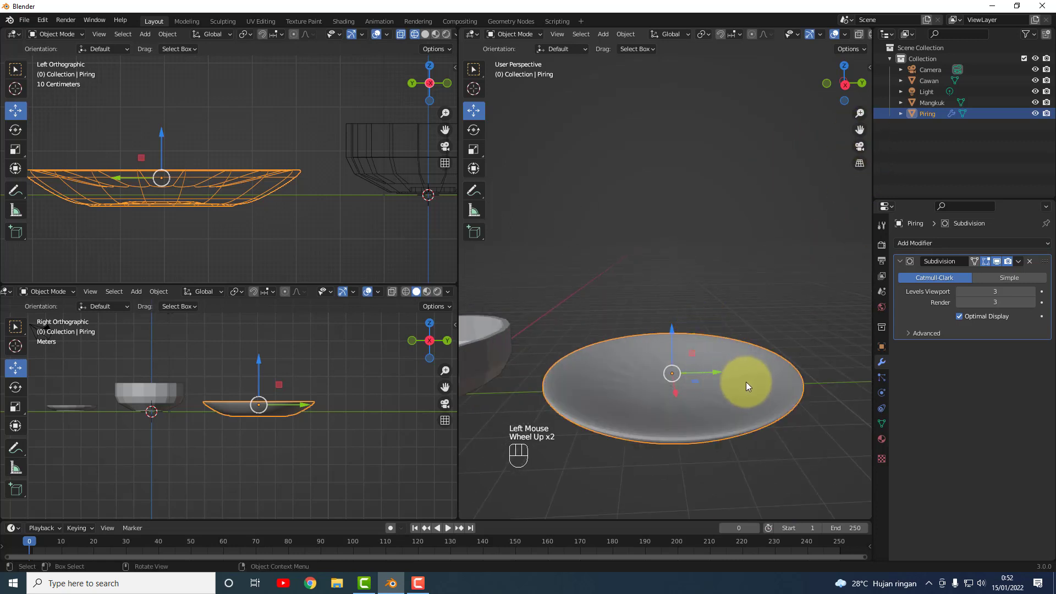
mouse_move(737, 364)
middle_down()
mouse_move(741, 329)
mouse_move(733, 373)
middle_up()
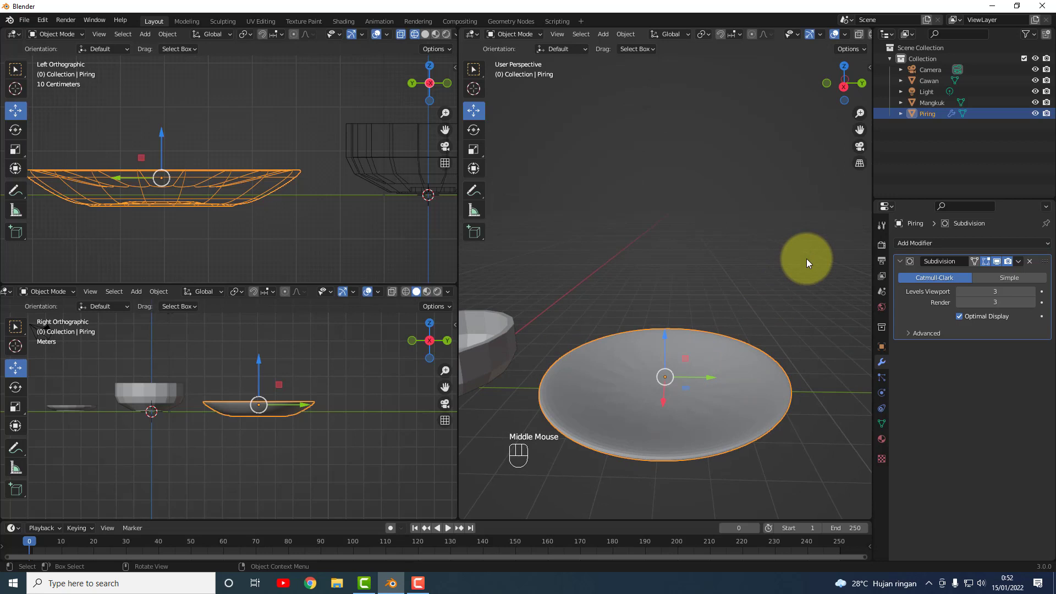
right_click(721, 388)
click(704, 374)
click(753, 258)
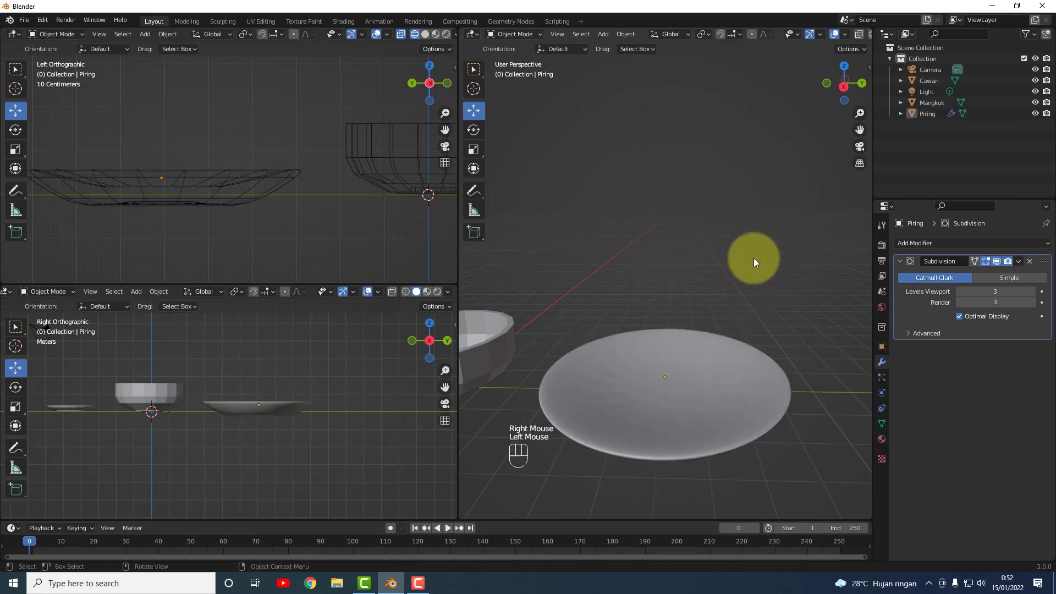
middle_drag(718, 416, 742, 405)
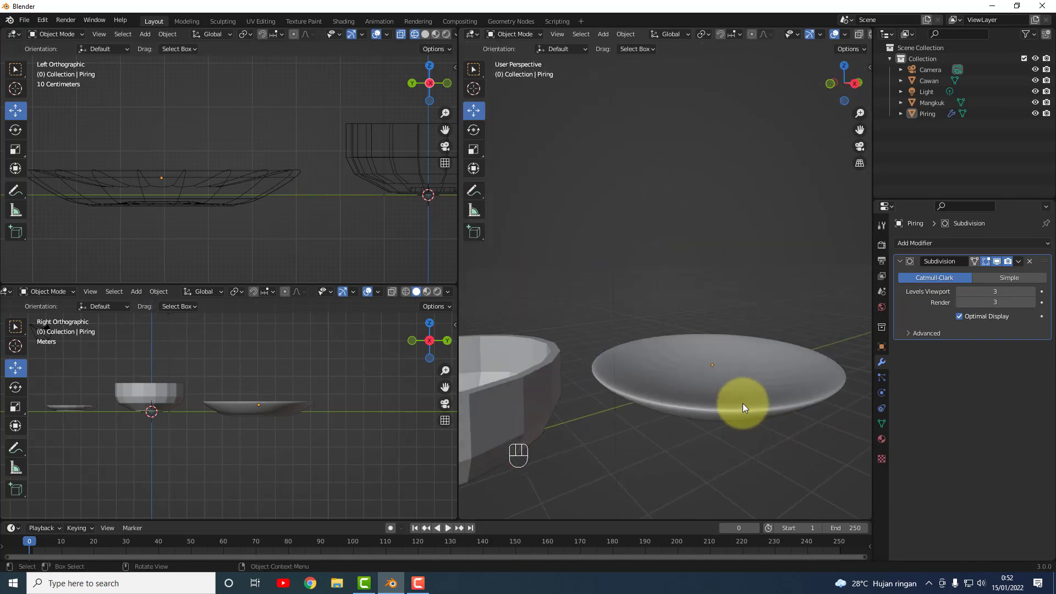
scroll(644, 394, down, 2)
scroll(609, 353, down, 1)
scroll(585, 330, up, 1)
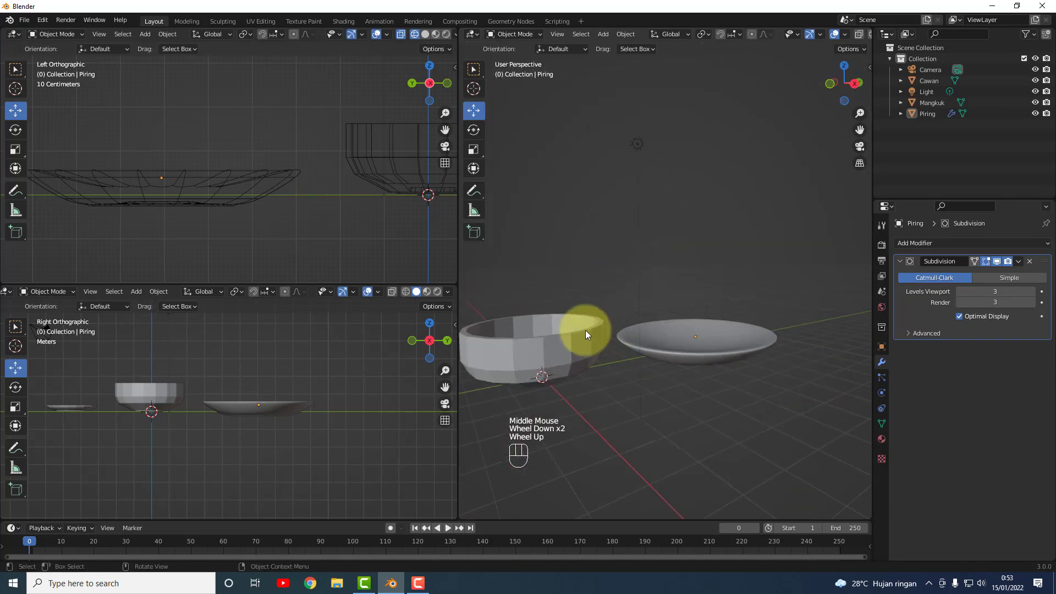
Add a Subdivision Surface modifier to the bowl with both the viewport and render levels set to 3.
click(572, 335)
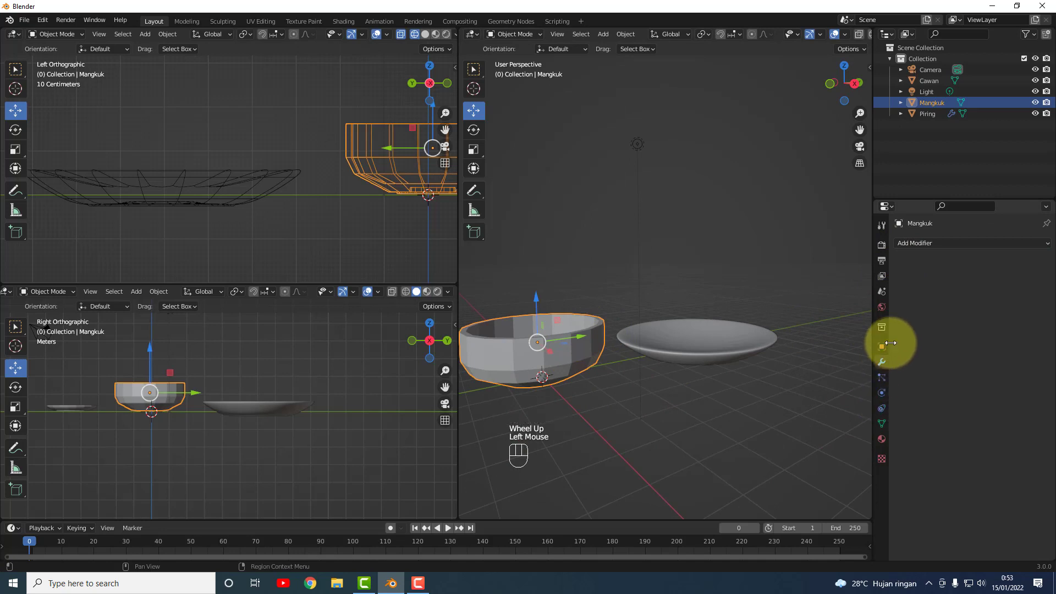
click(928, 243)
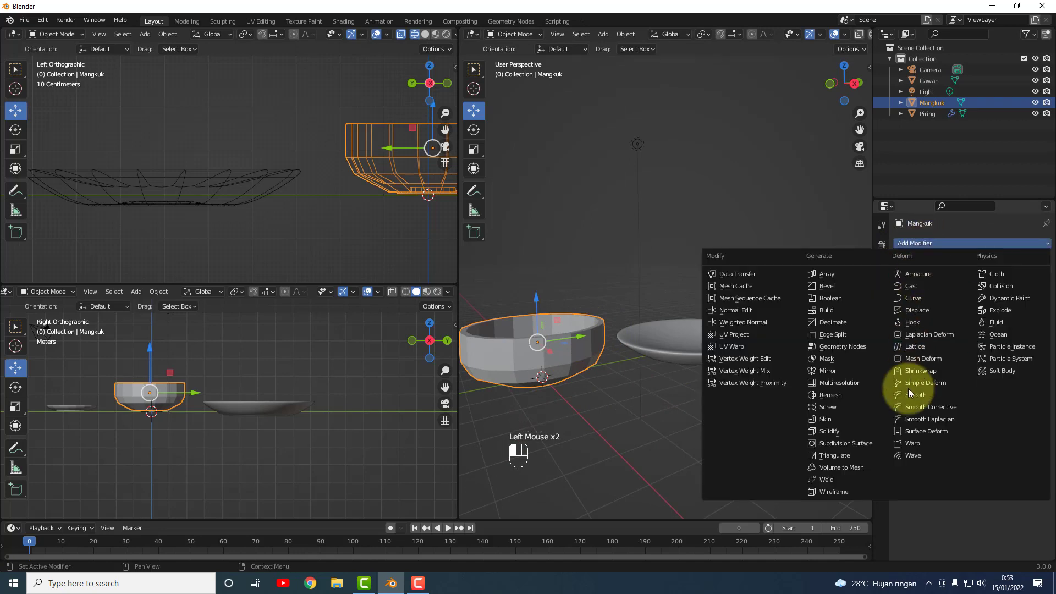
click(845, 441)
click(995, 291)
text(3)
key(Return)
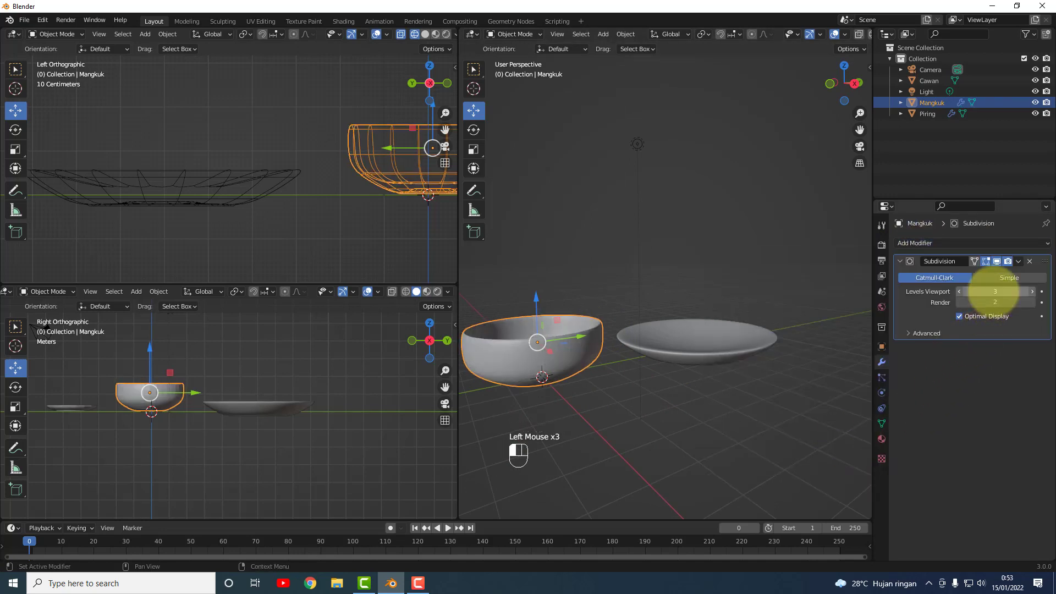
click(1004, 302)
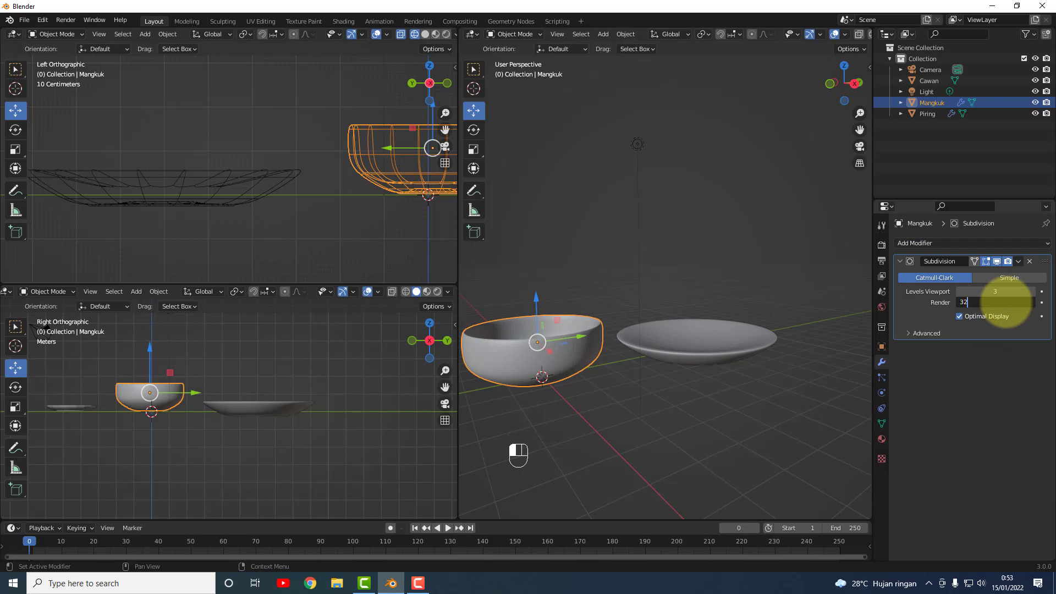
text(3)
key(Return)
Shade the subdivided bowl smooth, deselect it, and inspect its surface from the side.
middle_drag(662, 314, 590, 404)
scroll(625, 377, up, 1)
middle_drag(500, 378, 600, 411)
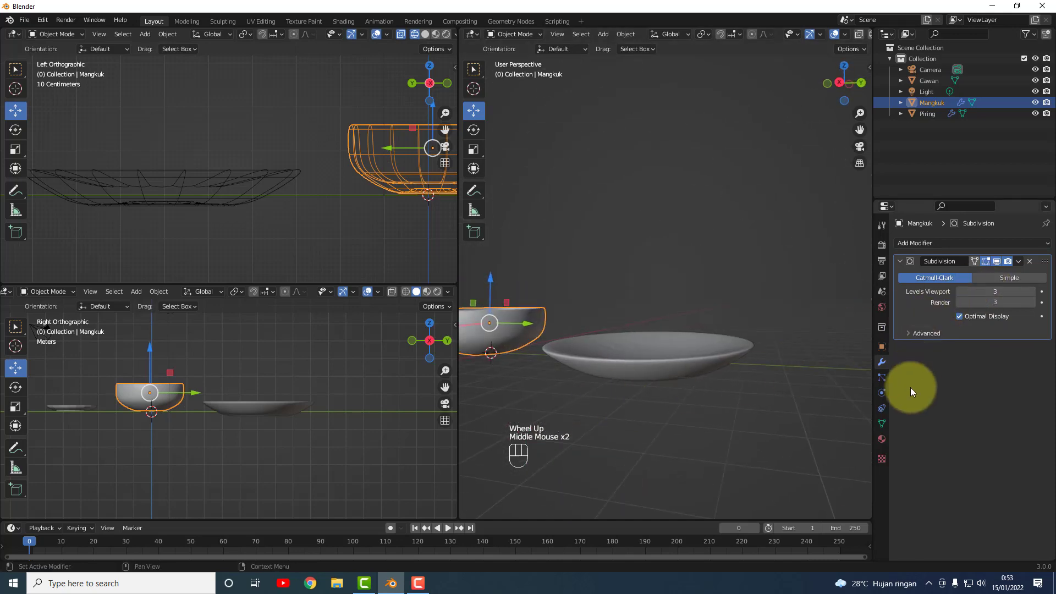
drag(862, 132, 826, 187)
drag(859, 130, 736, 321)
middle_drag(702, 395, 680, 374)
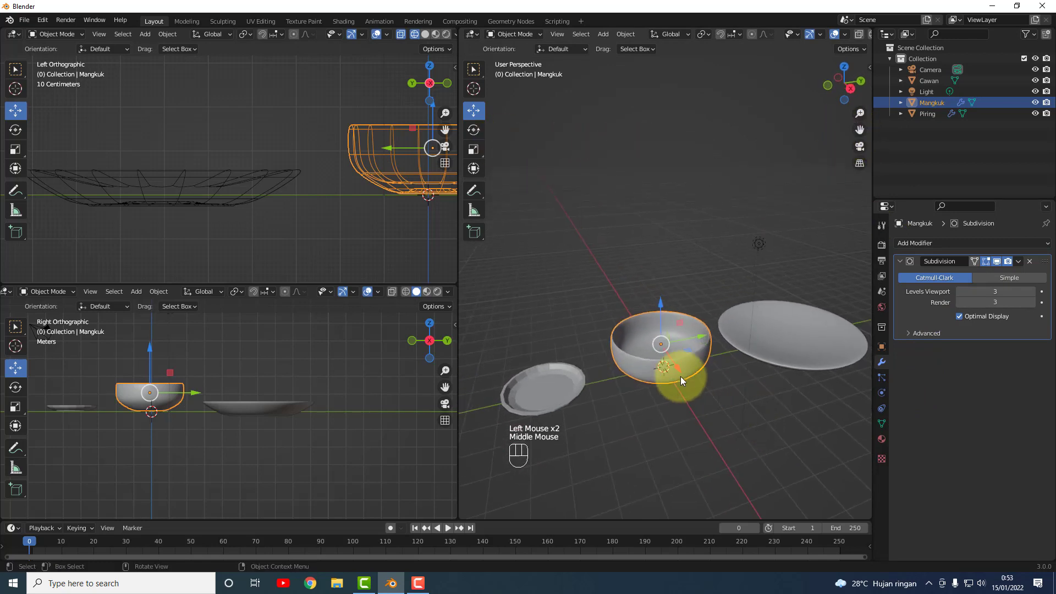
scroll(679, 372, up, 2)
right_click(653, 452)
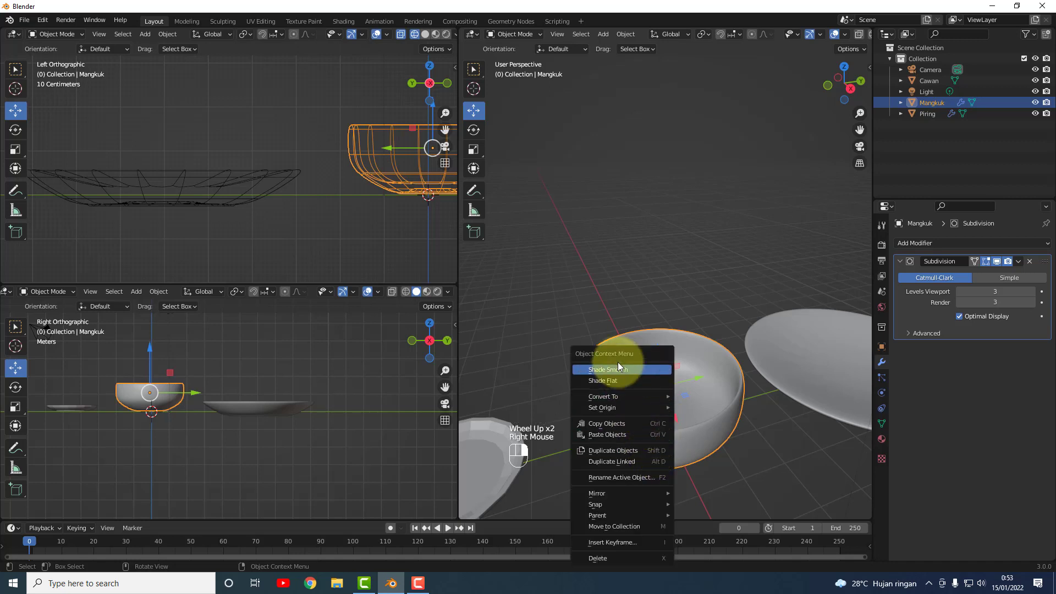
click(745, 293)
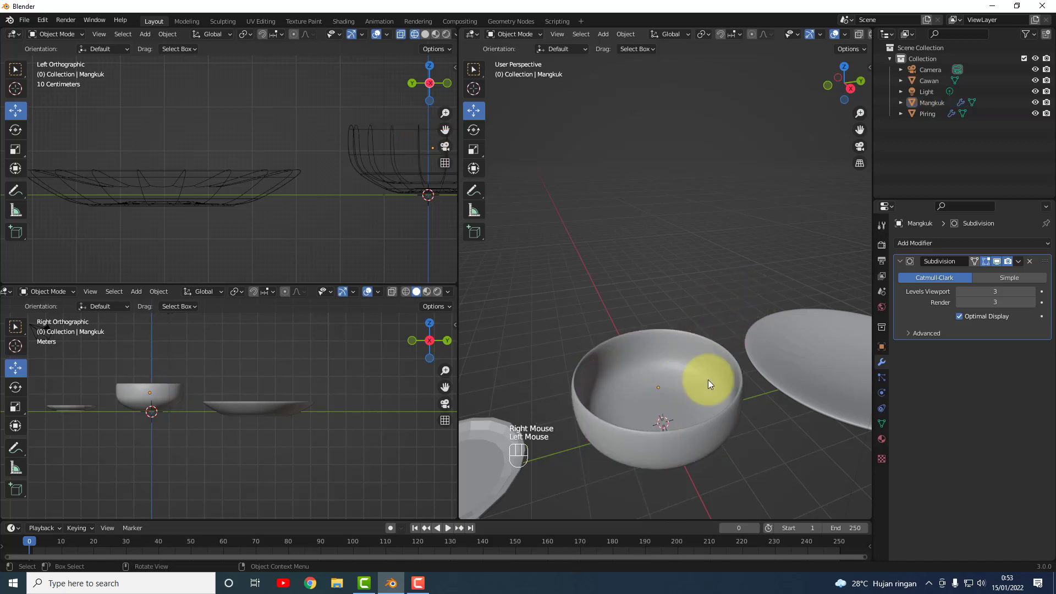
middle_drag(703, 453, 682, 416)
scroll(682, 416, down, 3)
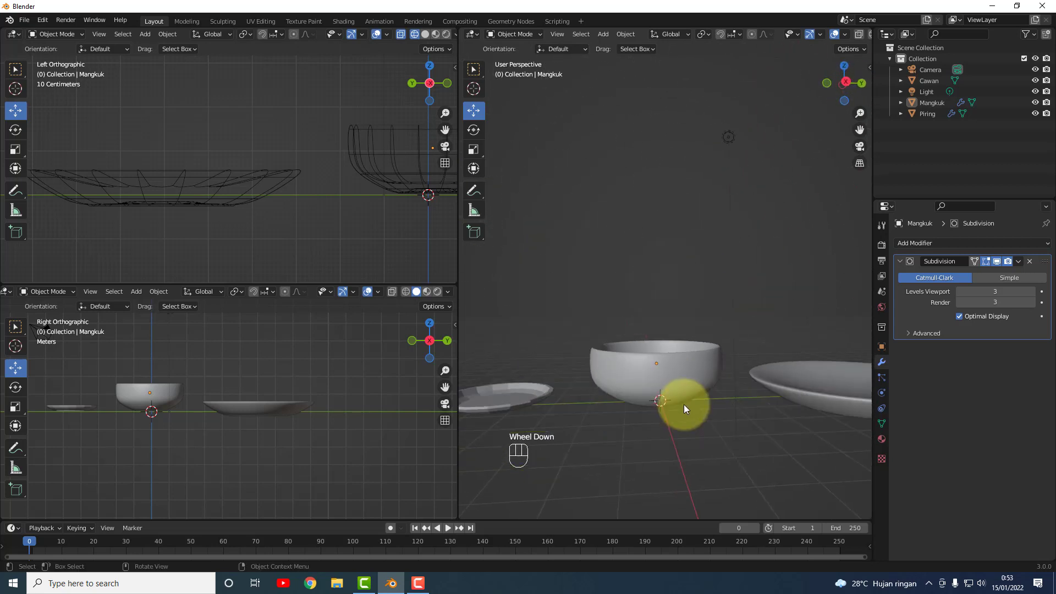
mouse_move(602, 404)
middle_down()
mouse_move(637, 390)
mouse_move(589, 406)
middle_up()
scroll(589, 406, down, 2)
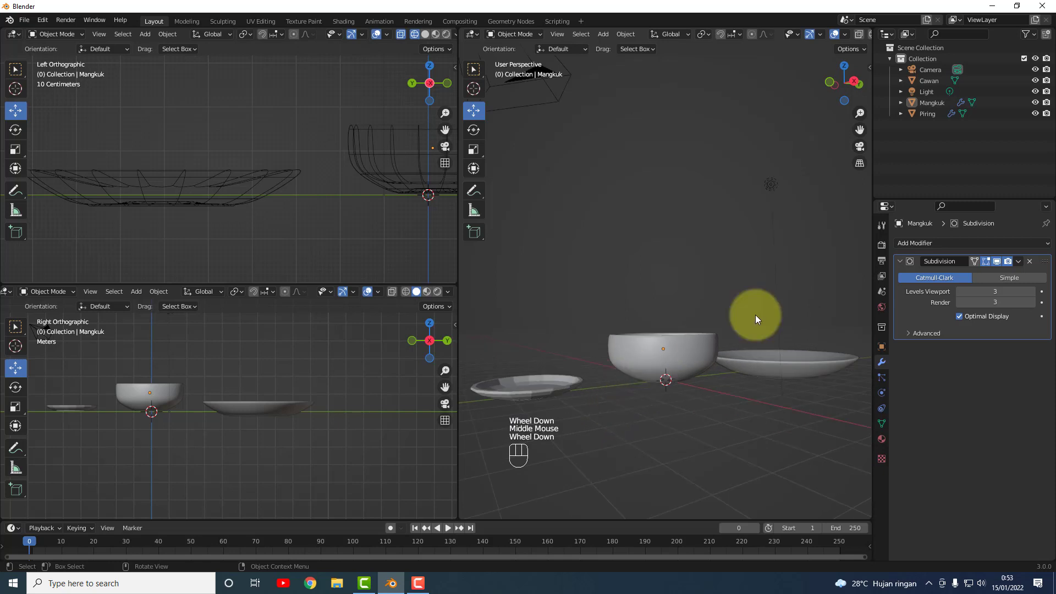
Add a Subdivision Surface modifier to the saucer (Cawan) with both the viewport and render levels set to 3.
drag(860, 131, 514, 132)
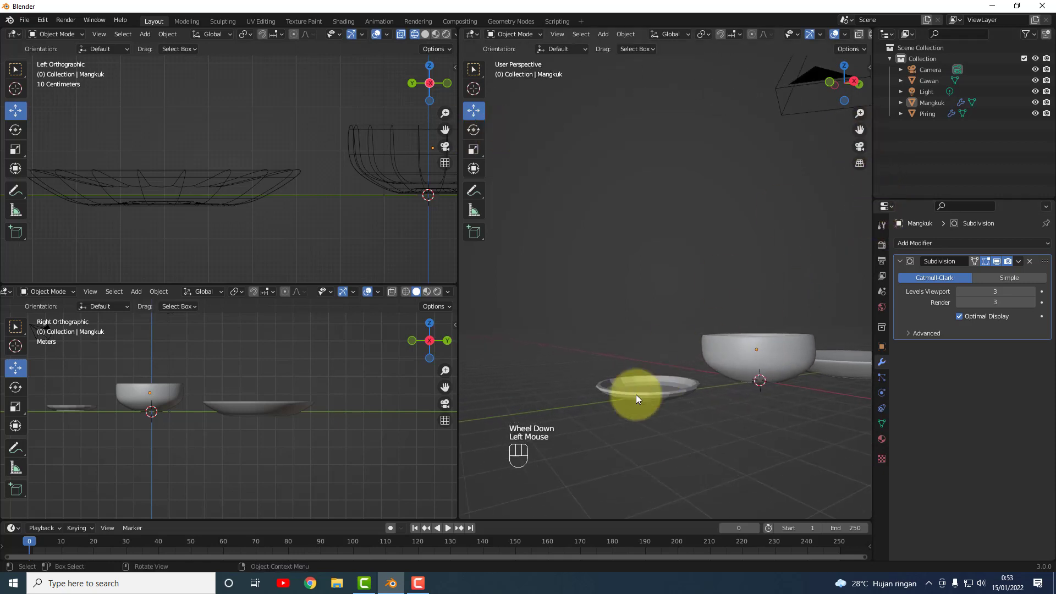
middle_drag(636, 395, 620, 427)
scroll(635, 424, up, 3)
click(605, 450)
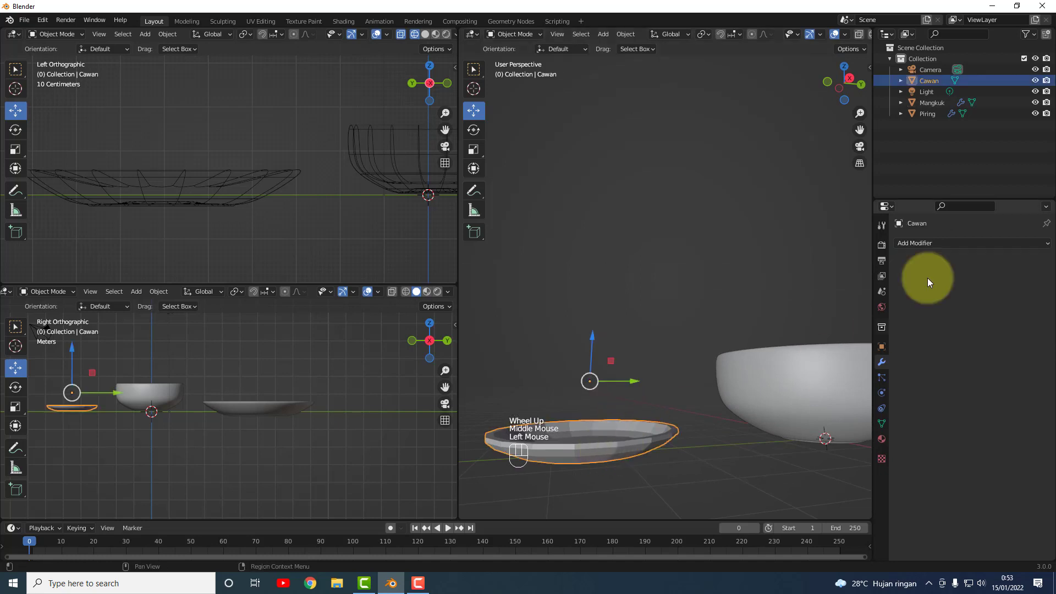
click(919, 243)
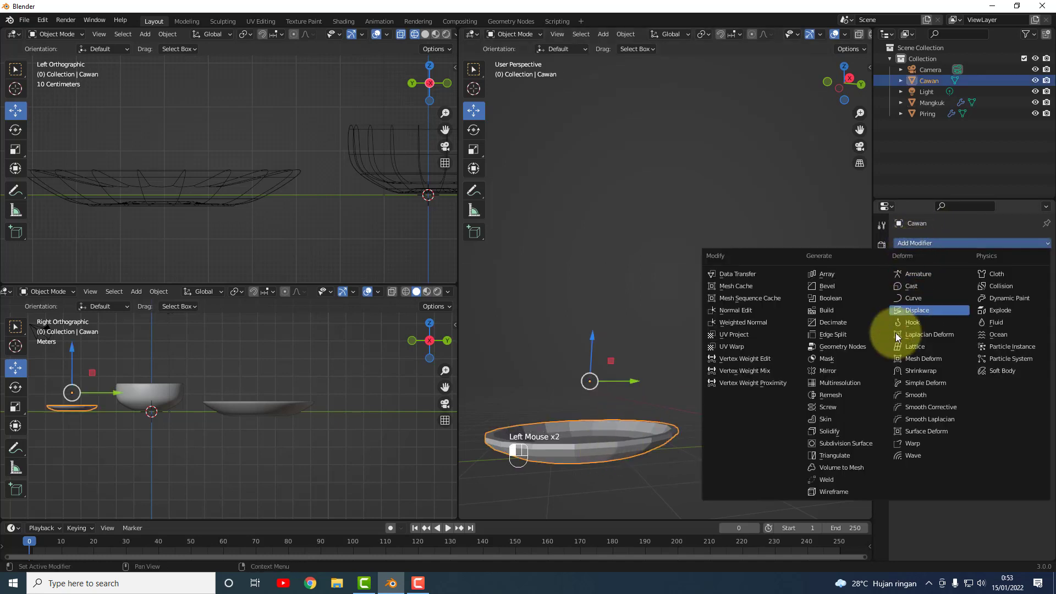
click(827, 444)
click(982, 292)
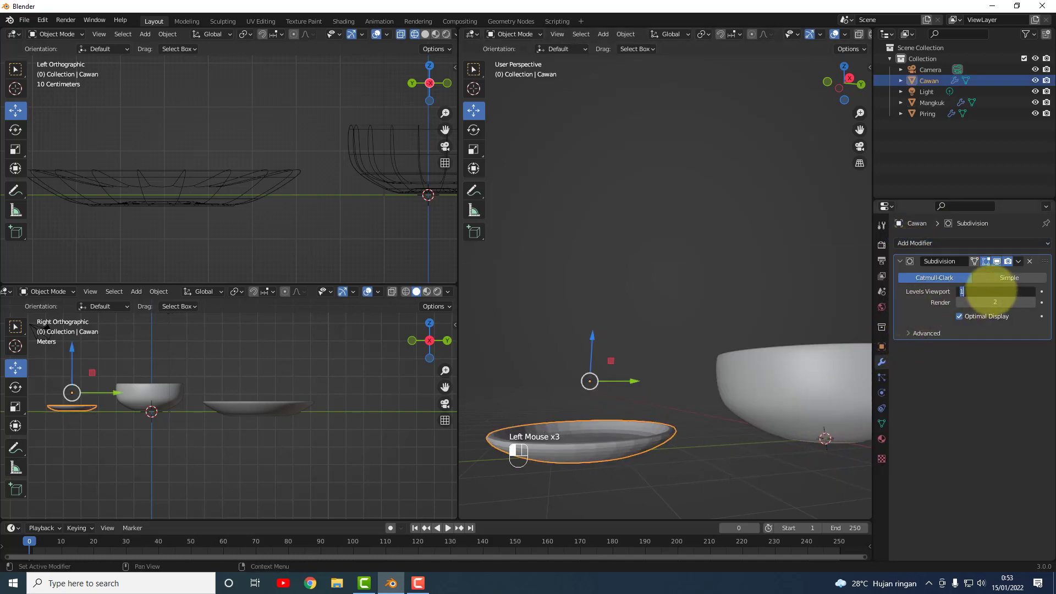
click(996, 302)
text(3)
key(Return)
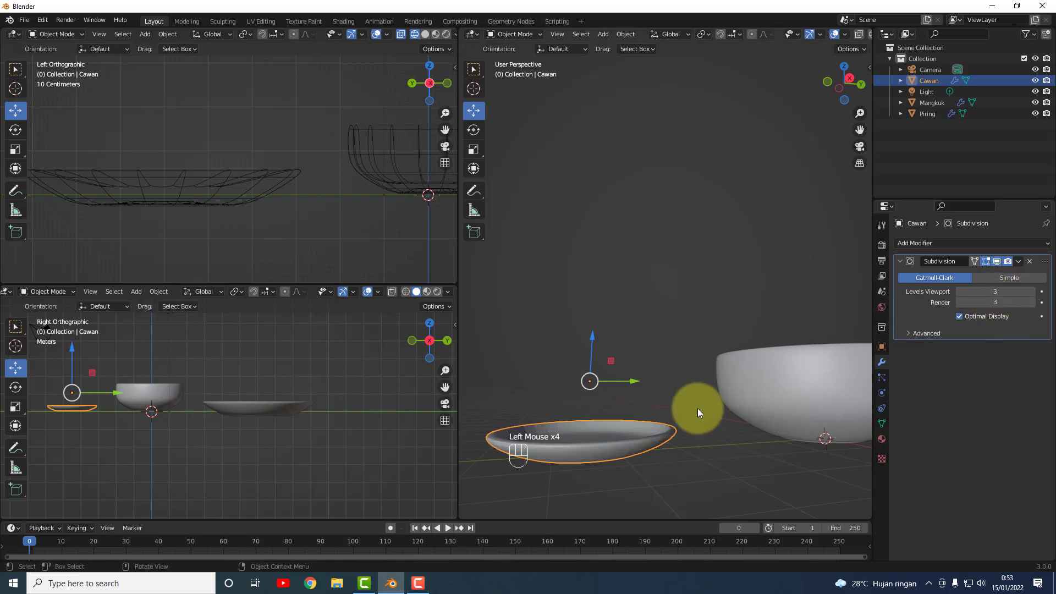
Inspect the undersides and side profiles of the saucer and bowl, and deselect the saucer.
scroll(676, 423, down, 2)
middle_drag(659, 431, 643, 397)
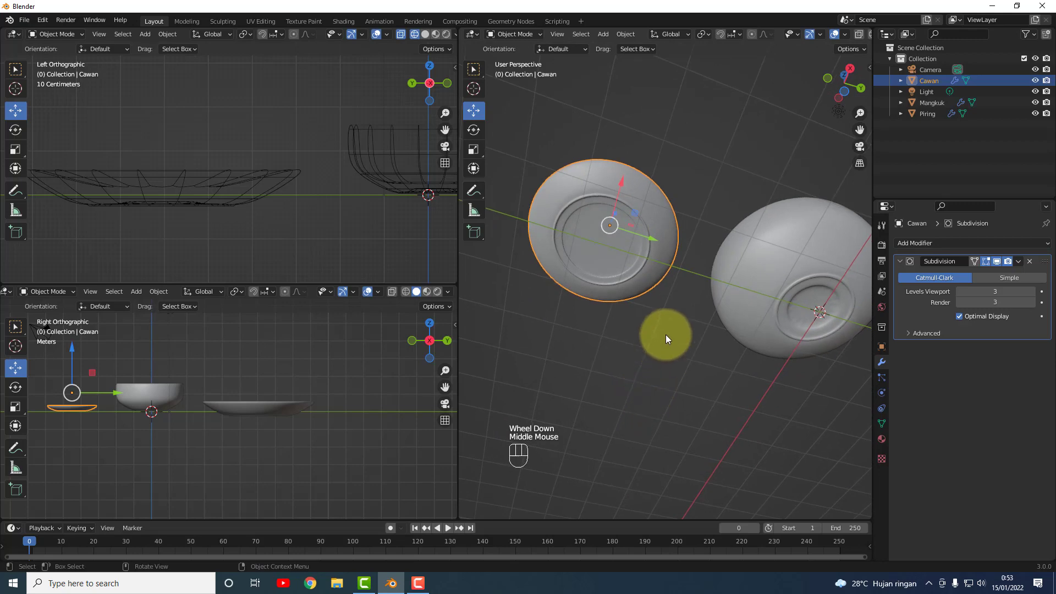
scroll(674, 287, up, 2)
mouse_move(674, 286)
middle_down()
mouse_move(645, 288)
mouse_move(687, 276)
middle_up()
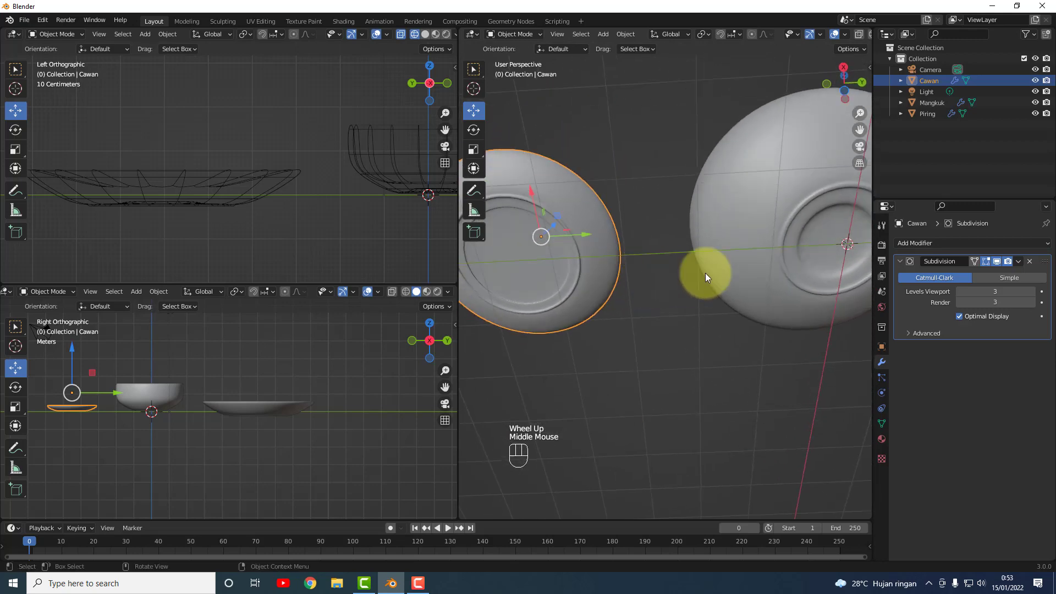
scroll(742, 264, down, 2)
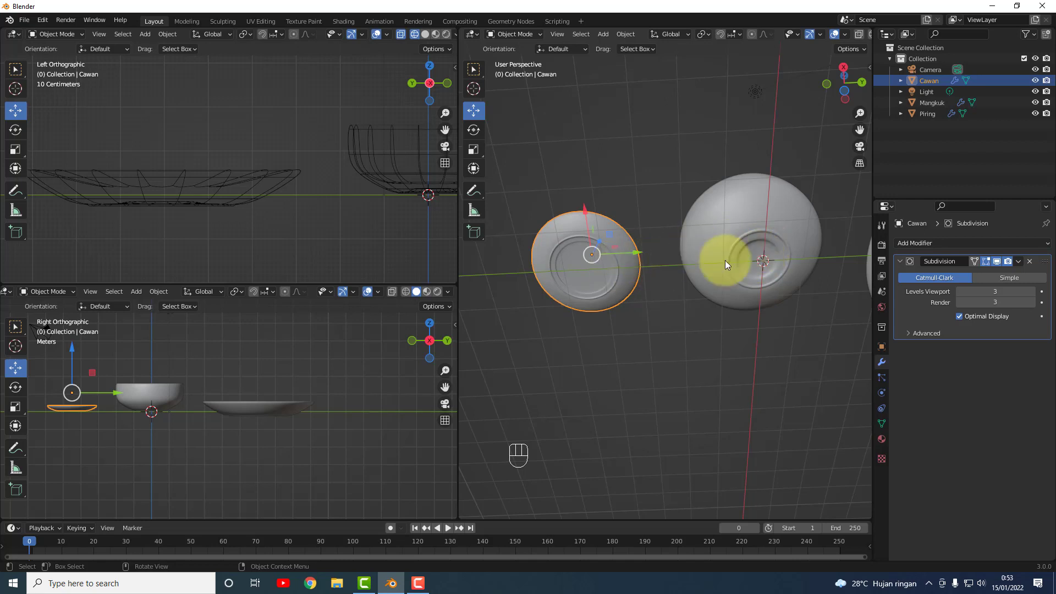
middle_drag(592, 256, 610, 340)
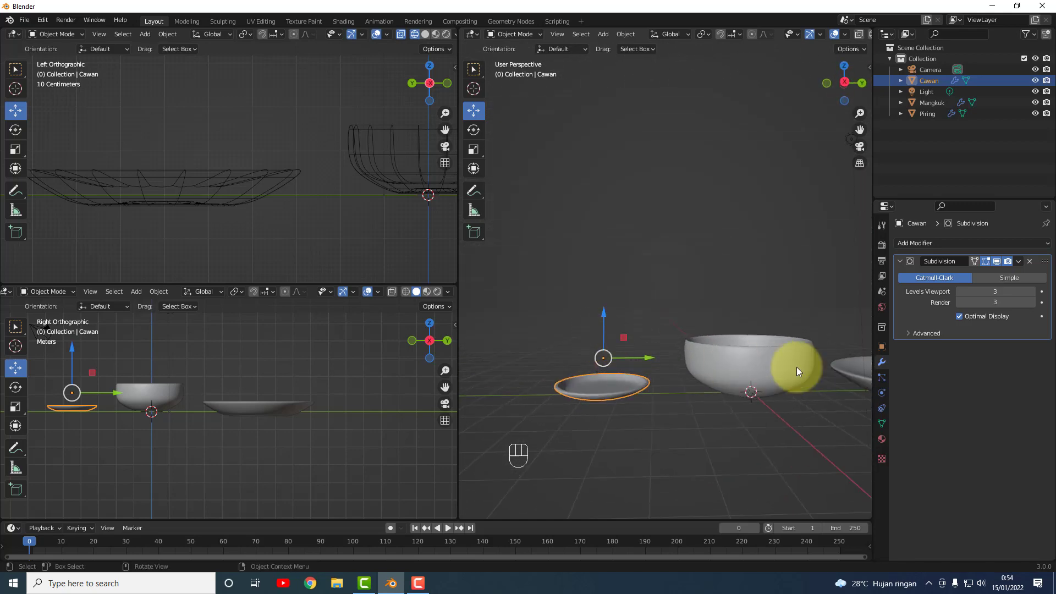
scroll(792, 366, down, 2)
scroll(814, 355, up, 1)
click(734, 399)
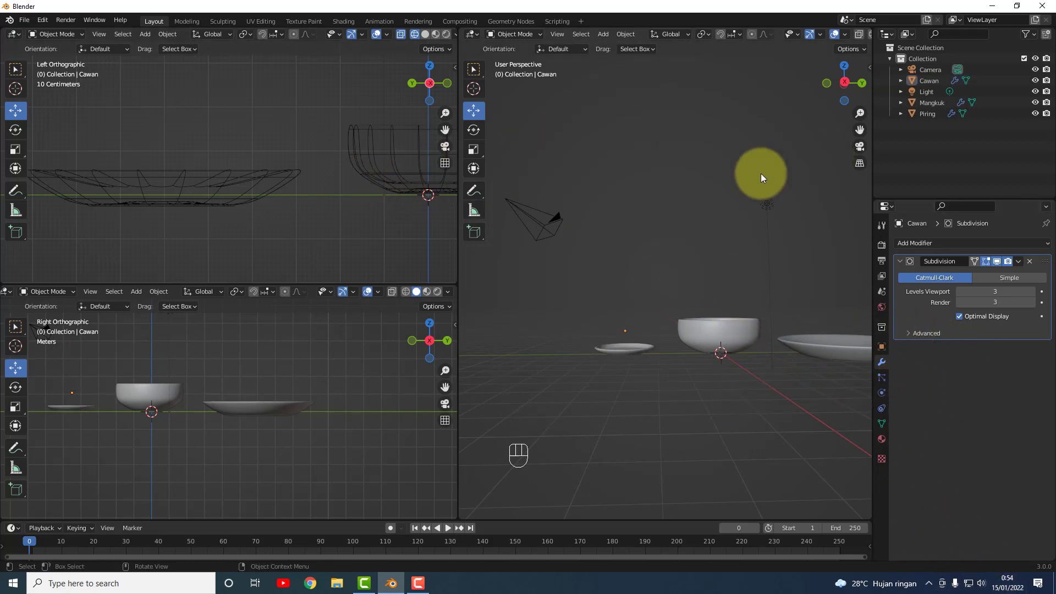
scroll(736, 362, down, 3)
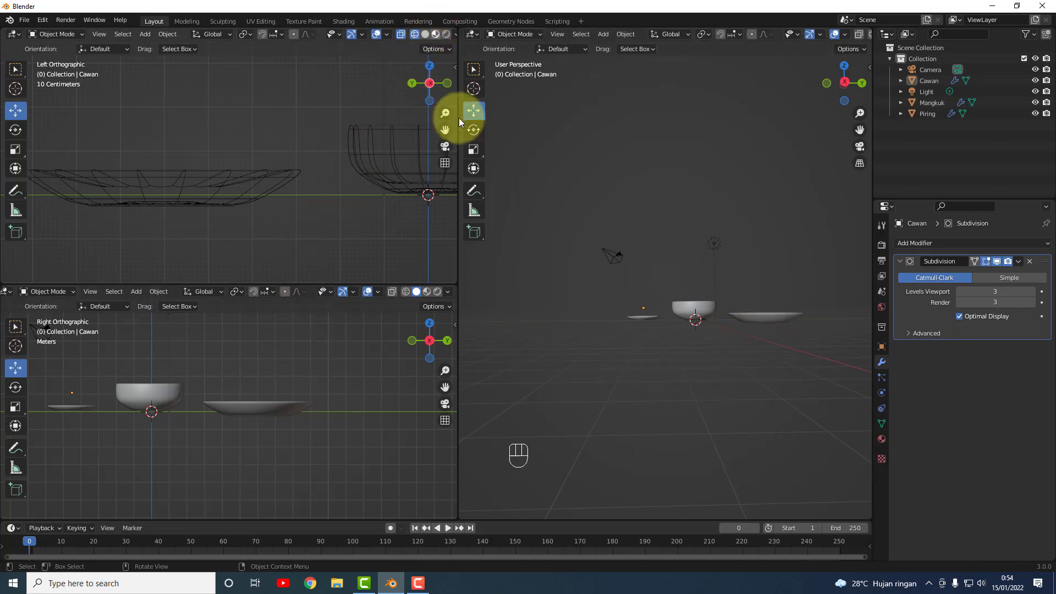
Switch the Left Orthographic view to Material Preview shading and rotate it to a perspective view of all three dishes.
click(435, 34)
middle_drag(382, 218, 337, 237)
scroll(349, 236, up, 1)
scroll(342, 237, down, 1)
scroll(312, 219, down, 2)
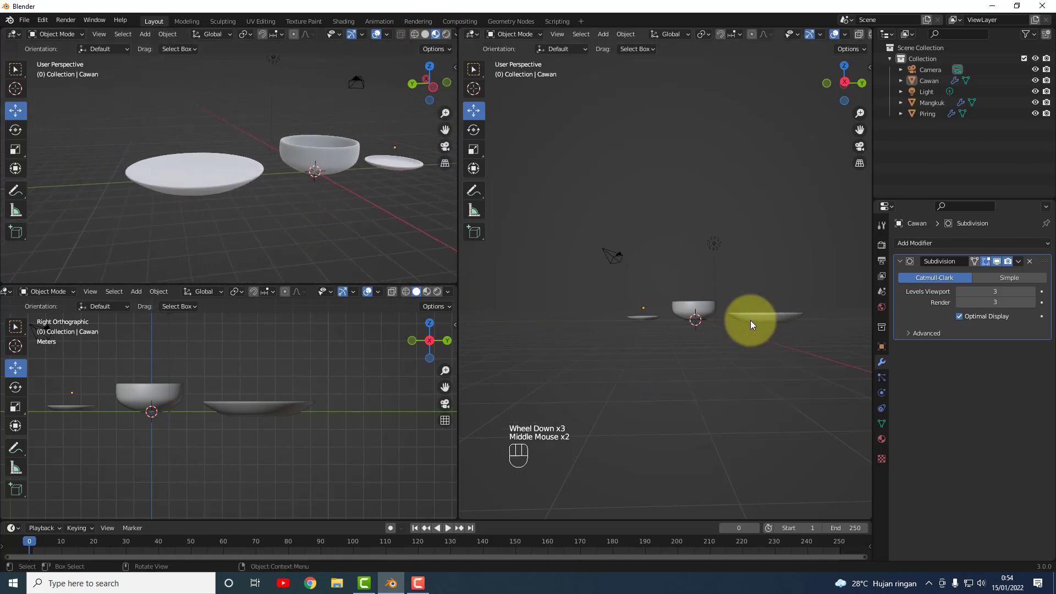
Apply the Subdivision modifier on the plate (Piring).
middle_drag(750, 320, 705, 358)
scroll(705, 357, up, 2)
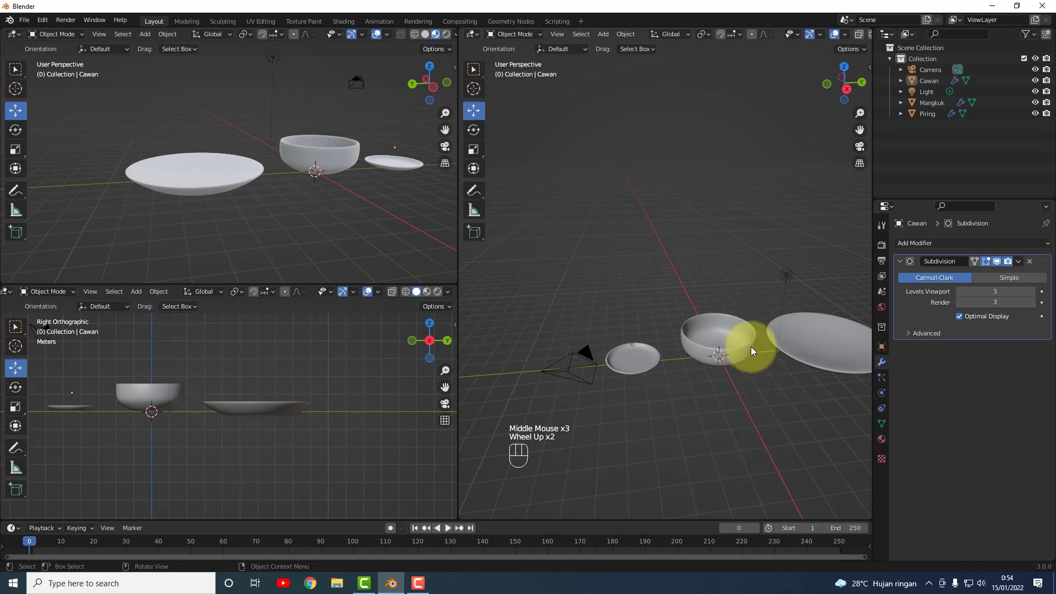
scroll(750, 352, up, 1)
drag(859, 130, 770, 125)
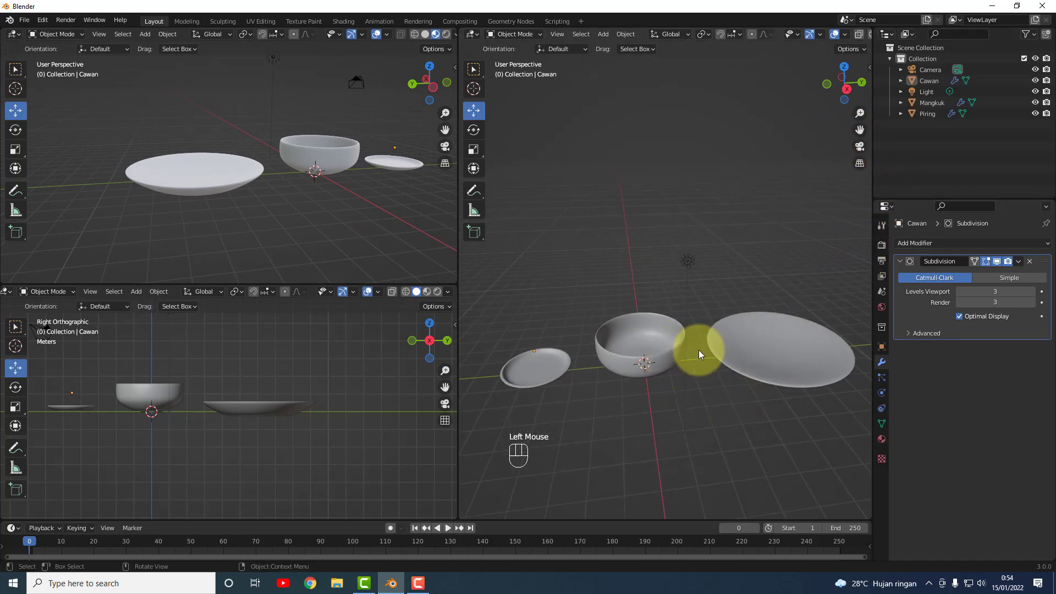
click(759, 366)
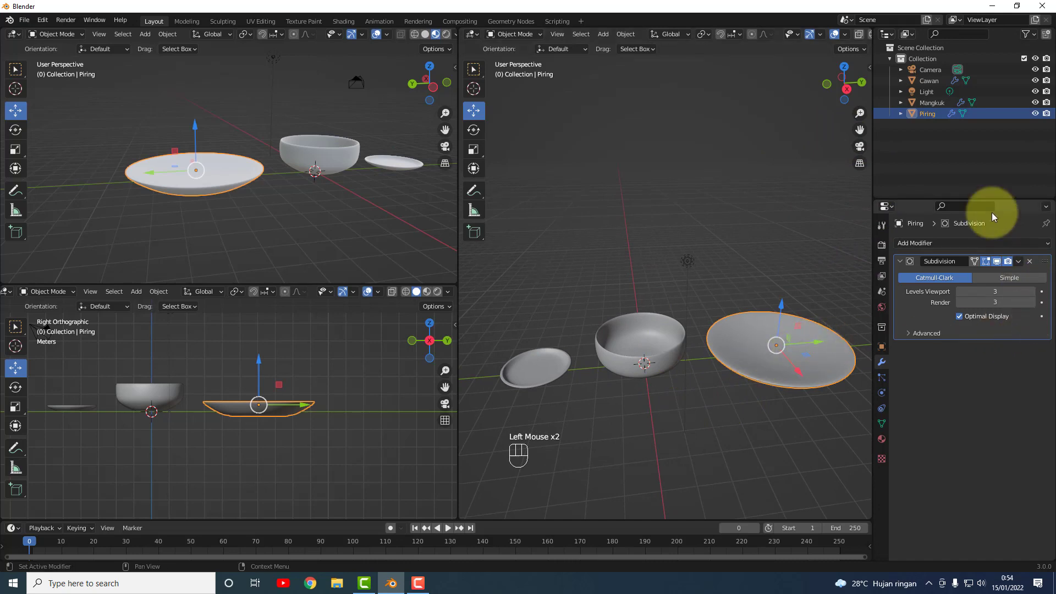
click(1018, 262)
click(996, 272)
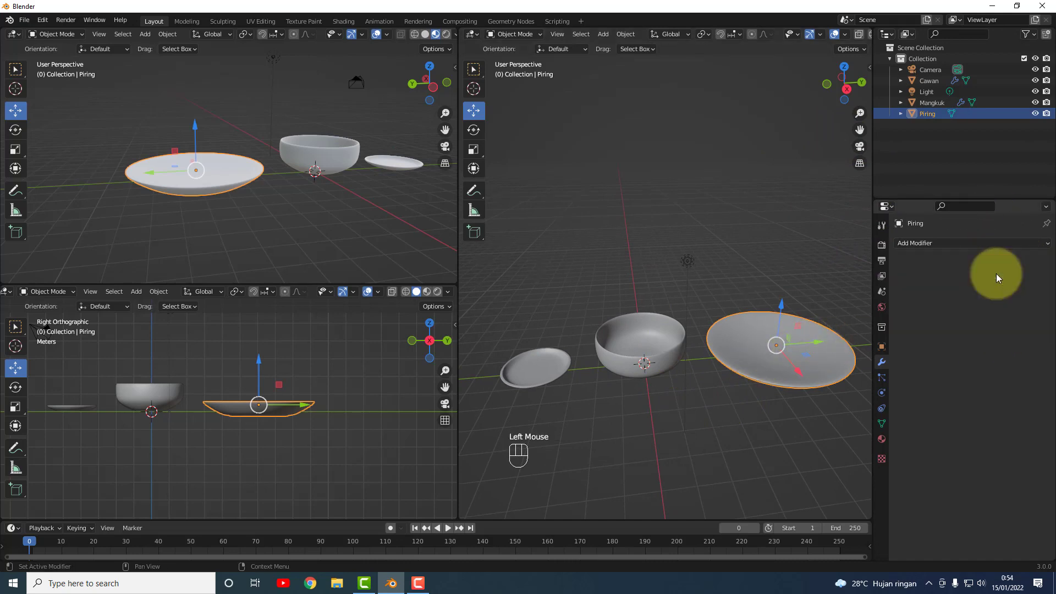
Apply the Subdivision modifier on the bowl (Mangkuk).
click(650, 342)
click(939, 294)
click(1019, 261)
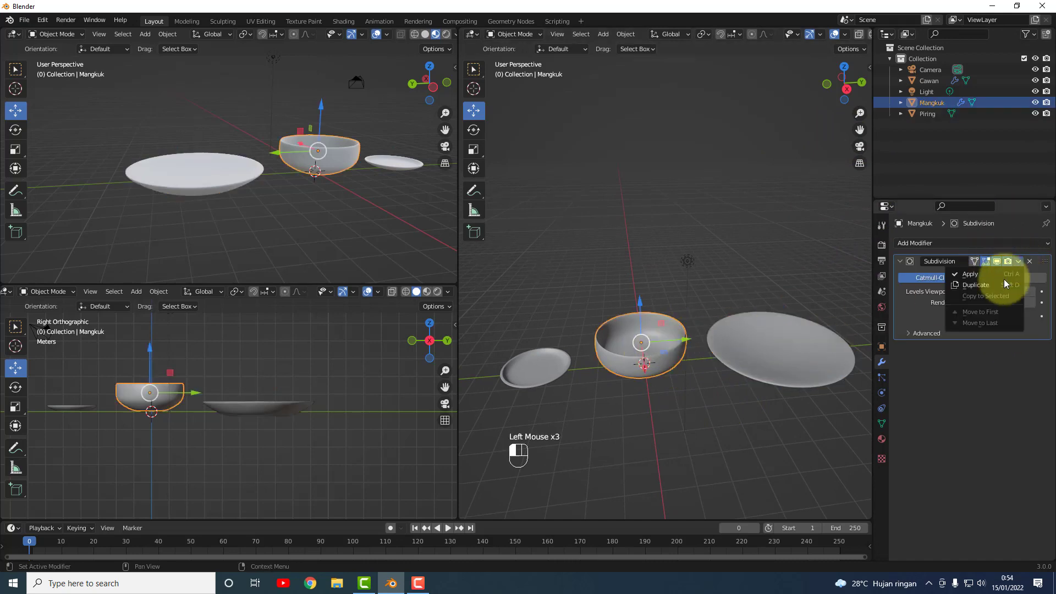
click(974, 276)
Apply the Subdivision modifier on the saucer (Cawan).
click(578, 361)
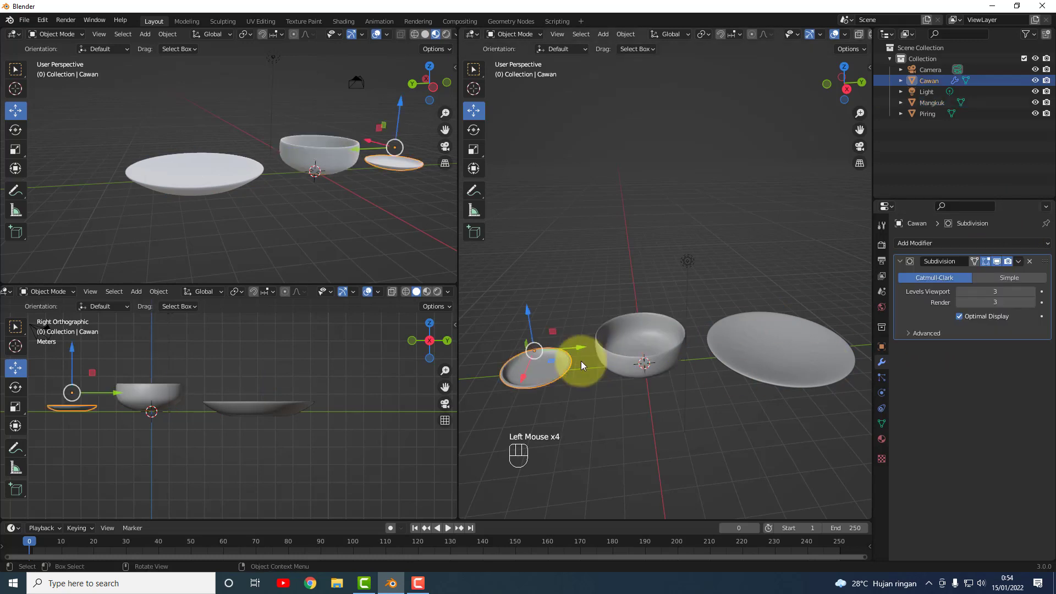
click(1017, 261)
click(1009, 275)
click(687, 261)
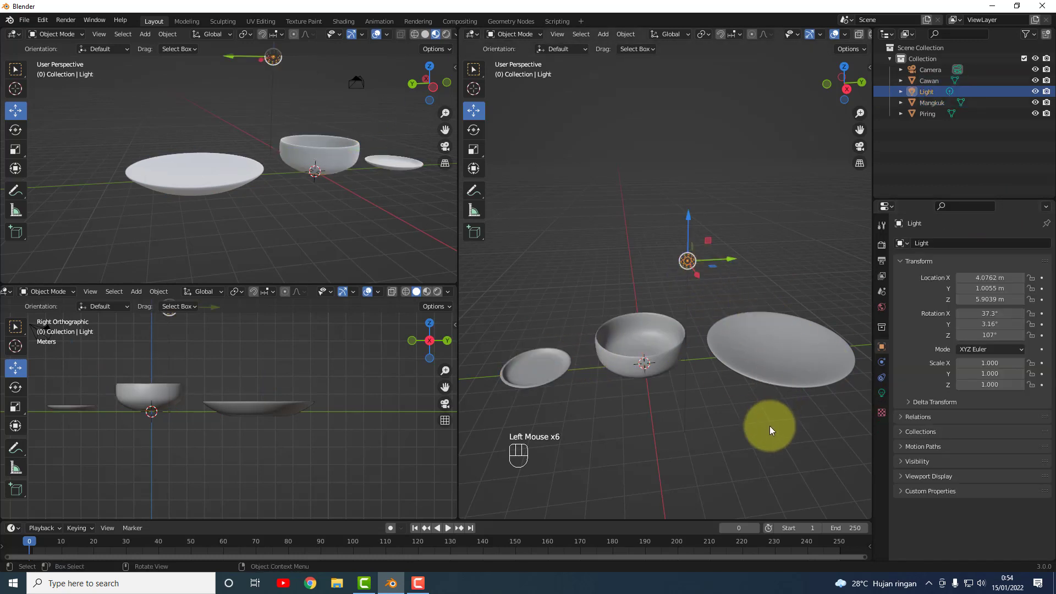
Add an Array modifier to the plate and view the arrayed copies from above.
middle_drag(784, 430, 773, 414)
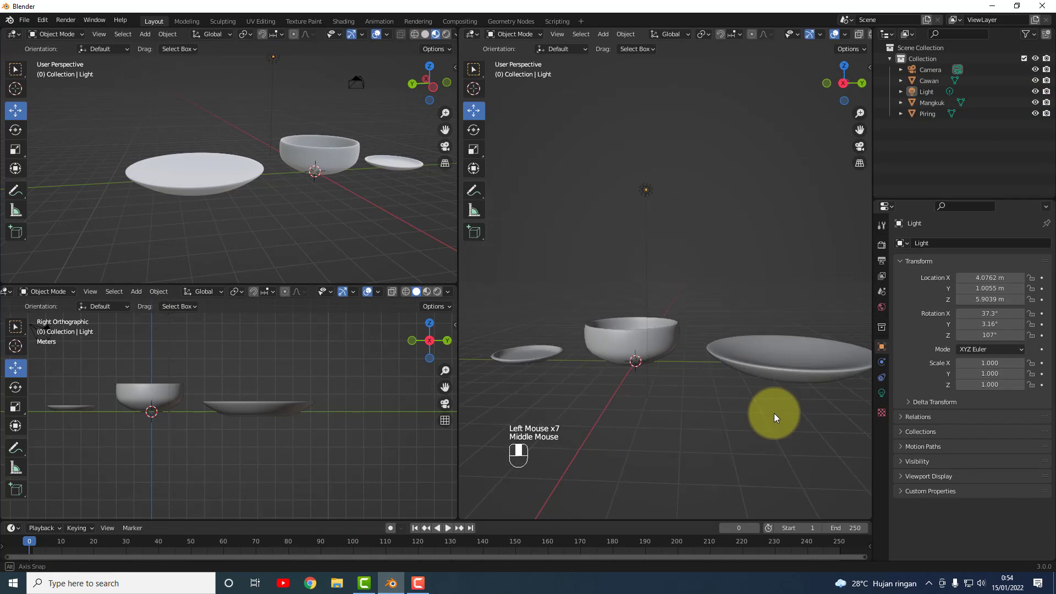
click(792, 373)
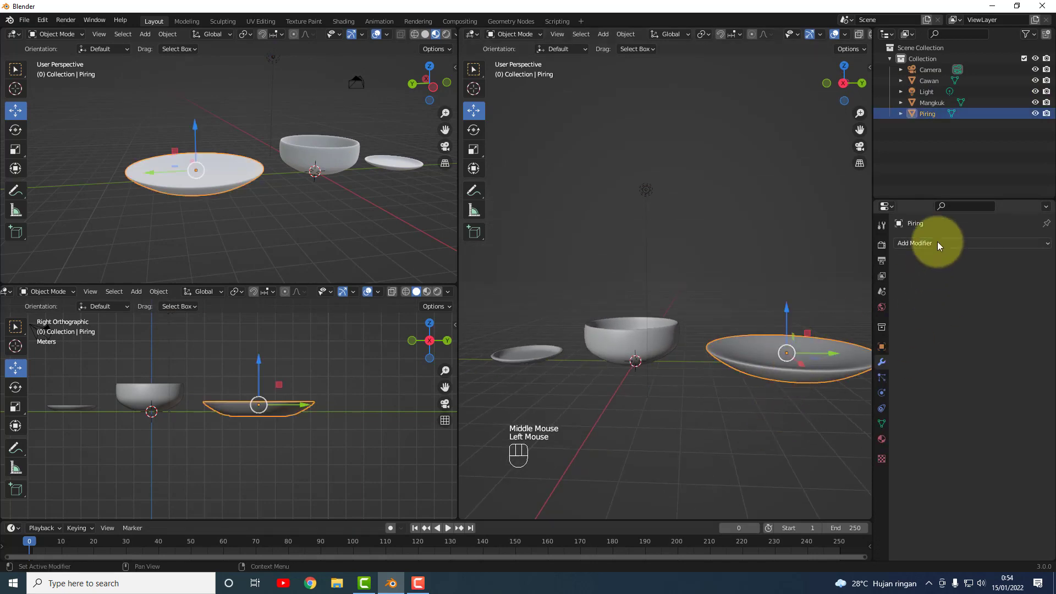
click(928, 242)
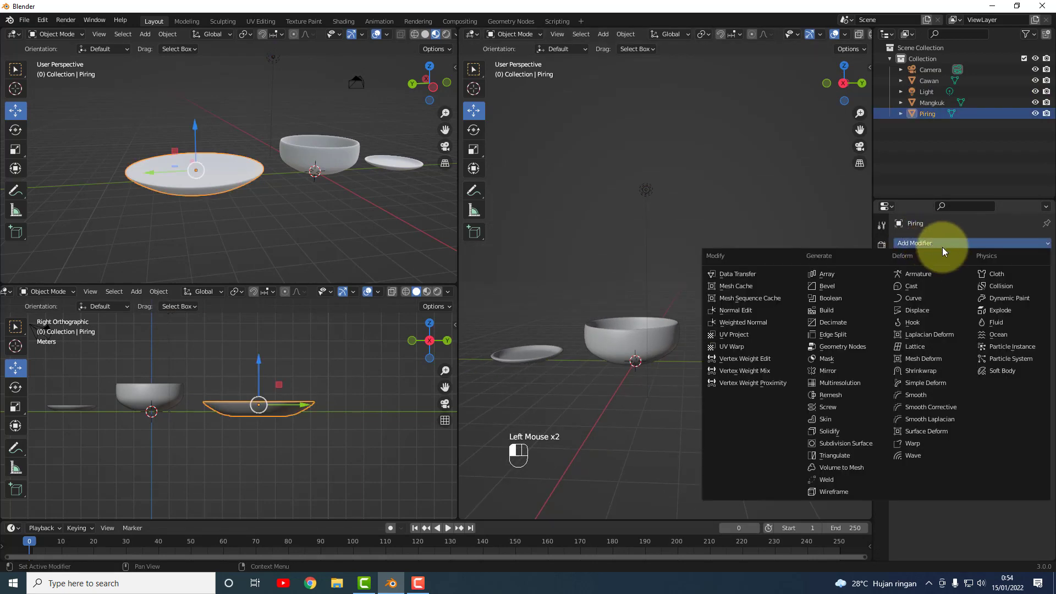
click(839, 275)
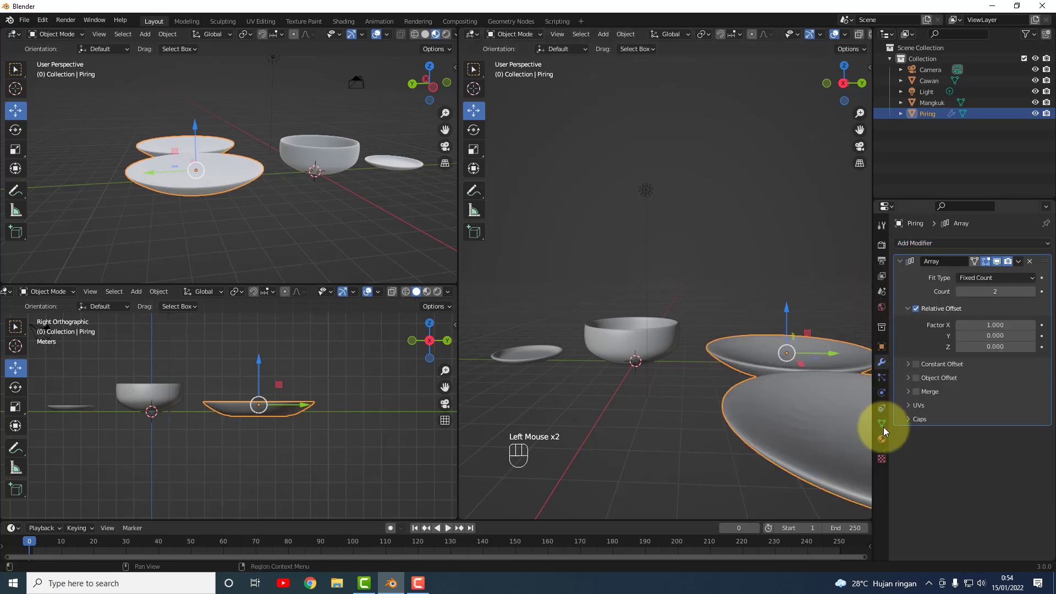
scroll(780, 425, down, 1)
scroll(783, 424, down, 1)
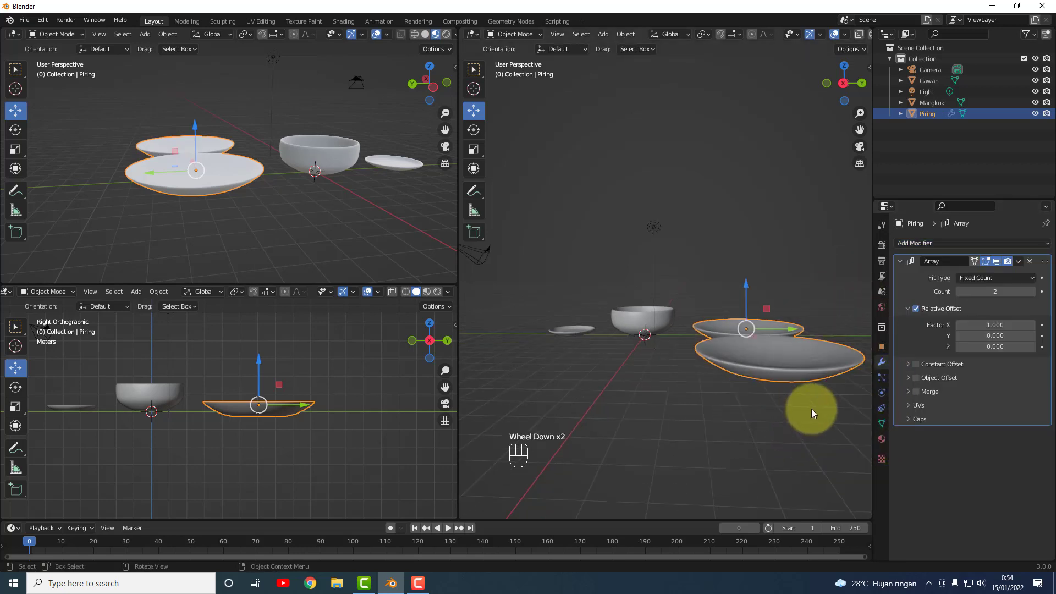
middle_drag(787, 408, 788, 431)
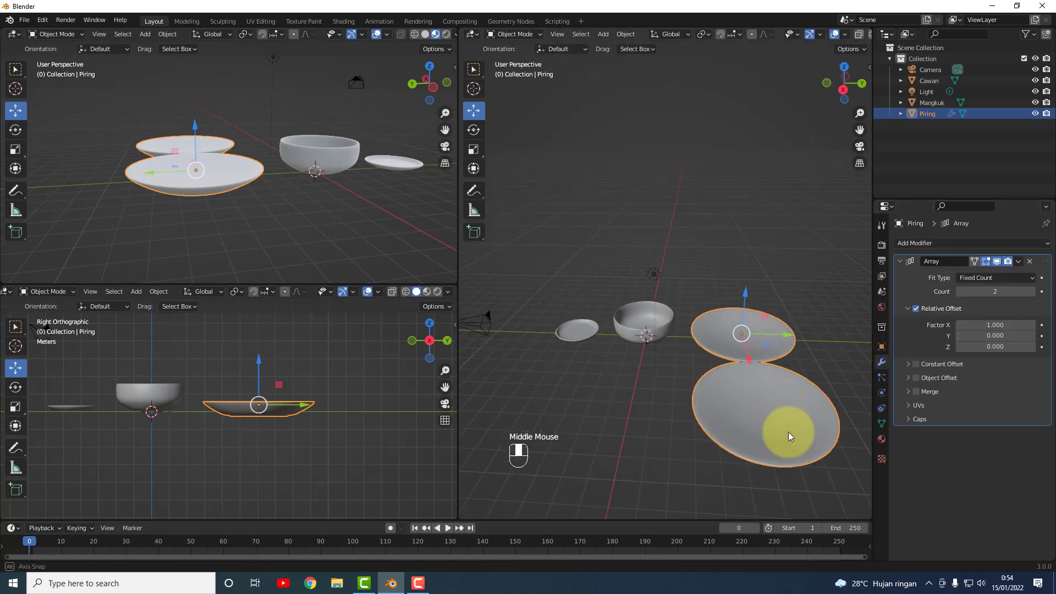
Set the plate array's relative offset factors to X 0 and Z 1 to stack the copies vertically.
middle_drag(800, 387, 797, 408)
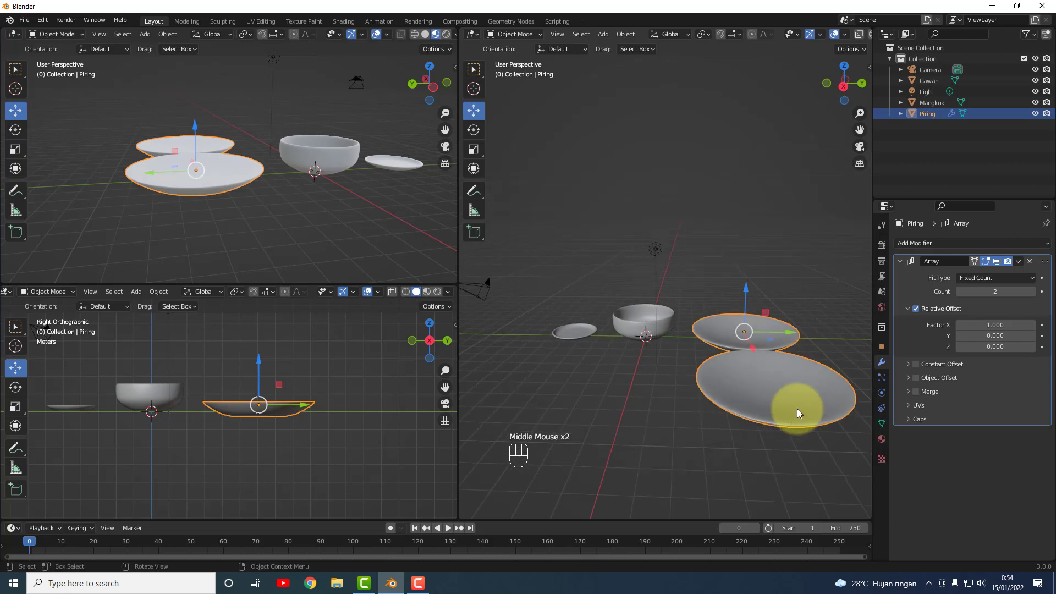
click(981, 325)
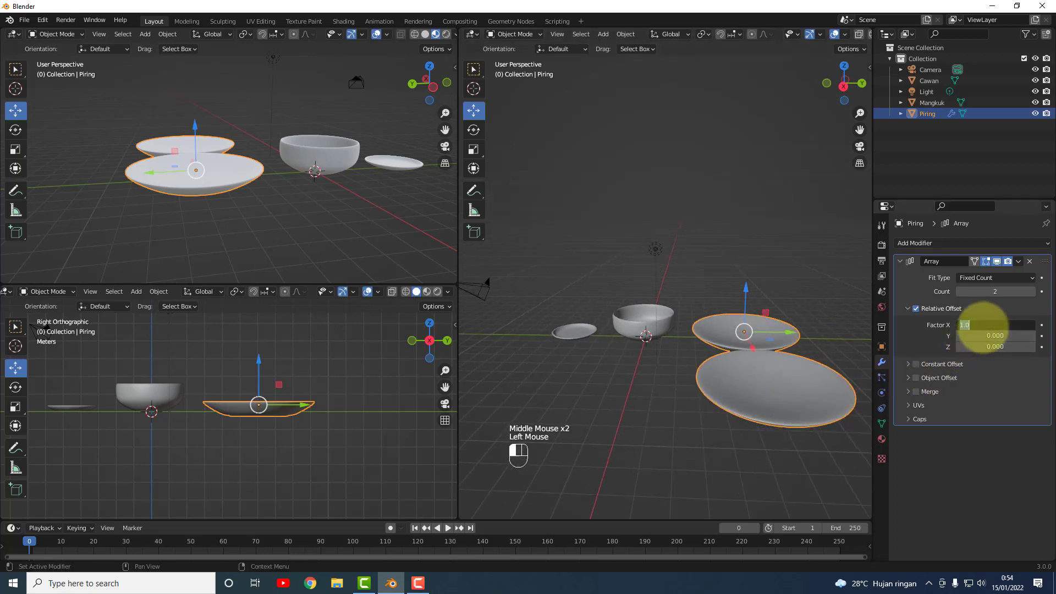
text(0)
key(Return)
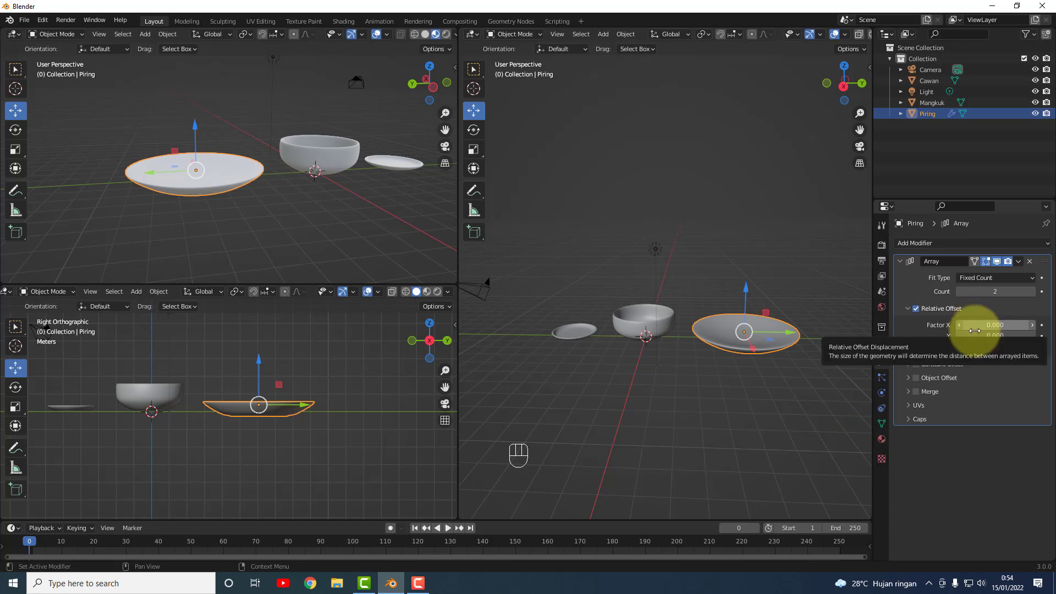
click(988, 346)
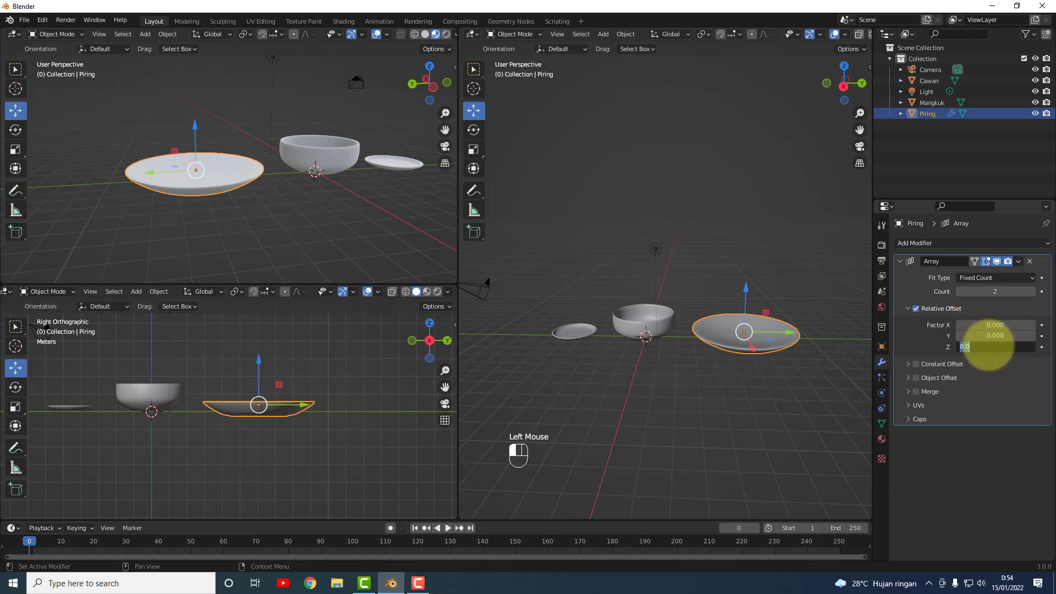
text(1)
key(Return)
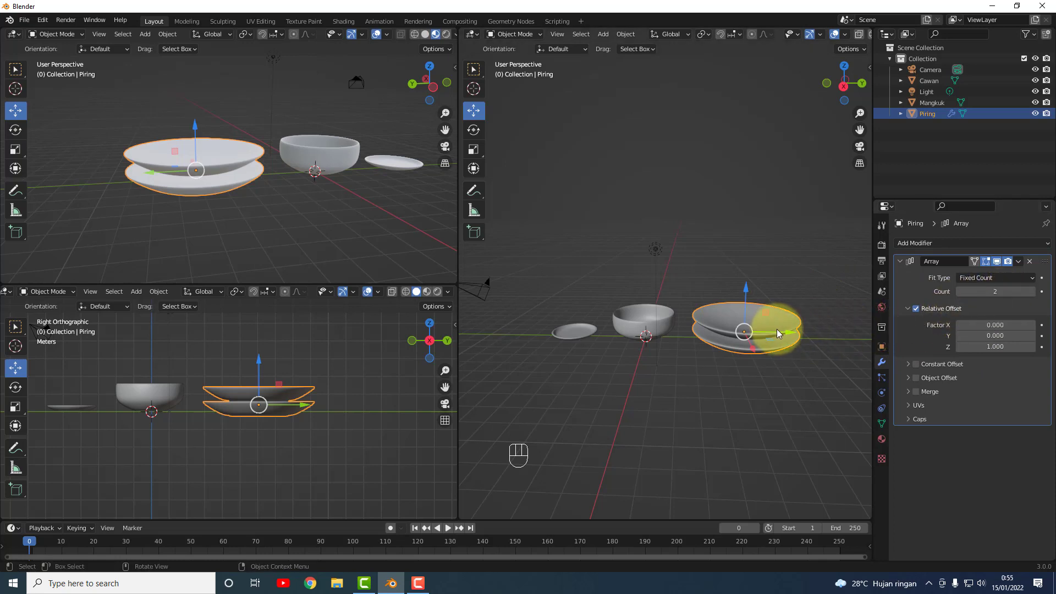
Reduce the plate array's relative Z offset to 0.4 so the plates nest closer together.
middle_drag(776, 329, 766, 306)
scroll(767, 307, up, 3)
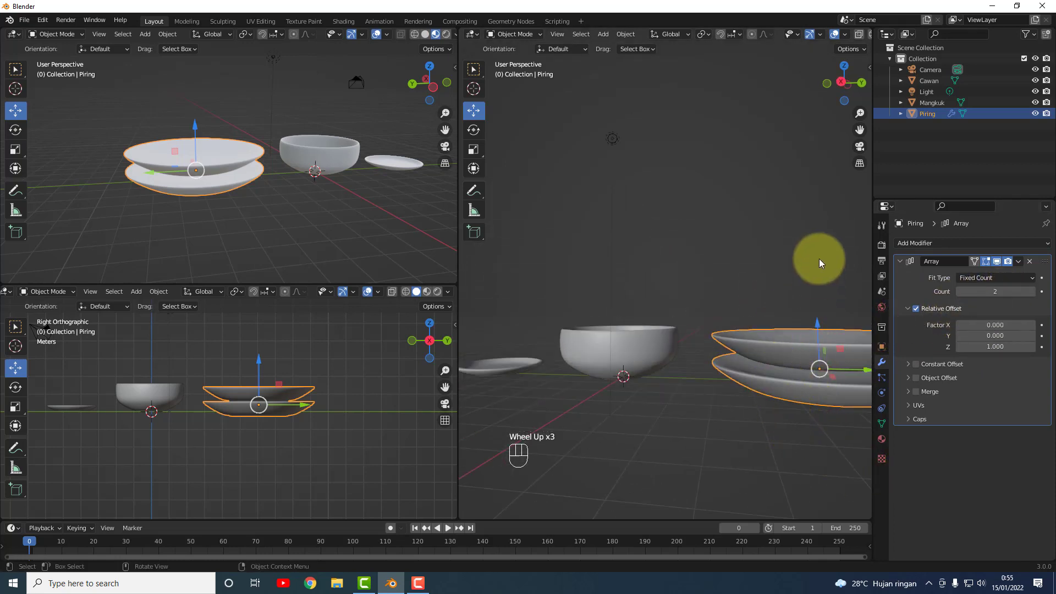
drag(858, 128, 744, 120)
scroll(259, 378, up, 3)
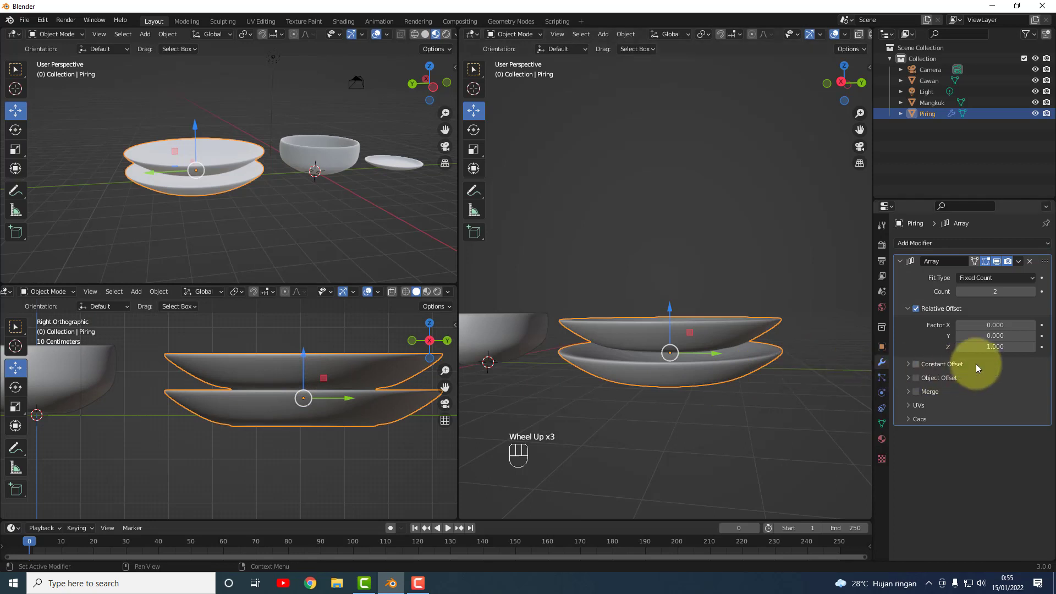
mouse_move(1004, 348)
mouse_down()
mouse_move(956, 348)
mouse_move(996, 348)
mouse_up()
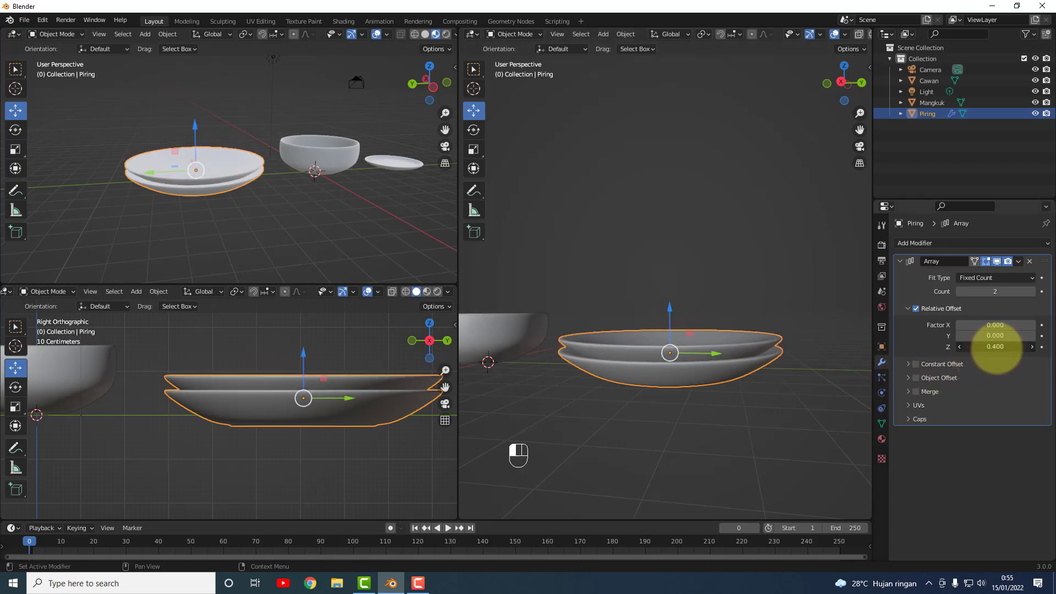
Raise the plate array's count to 5.
click(1033, 292)
click(1033, 292)
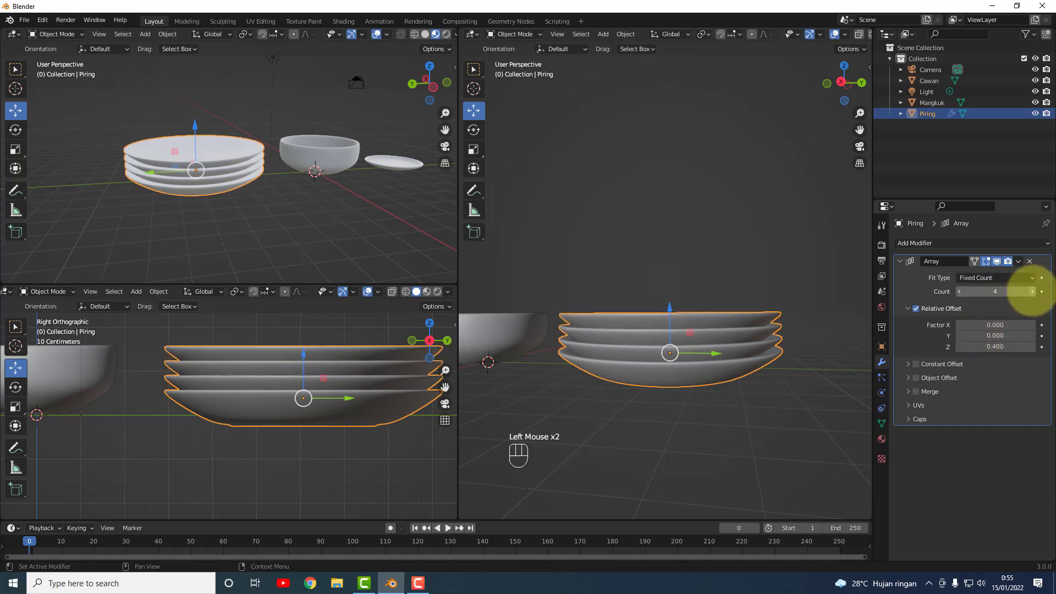
click(1033, 292)
middle_drag(720, 421, 760, 444)
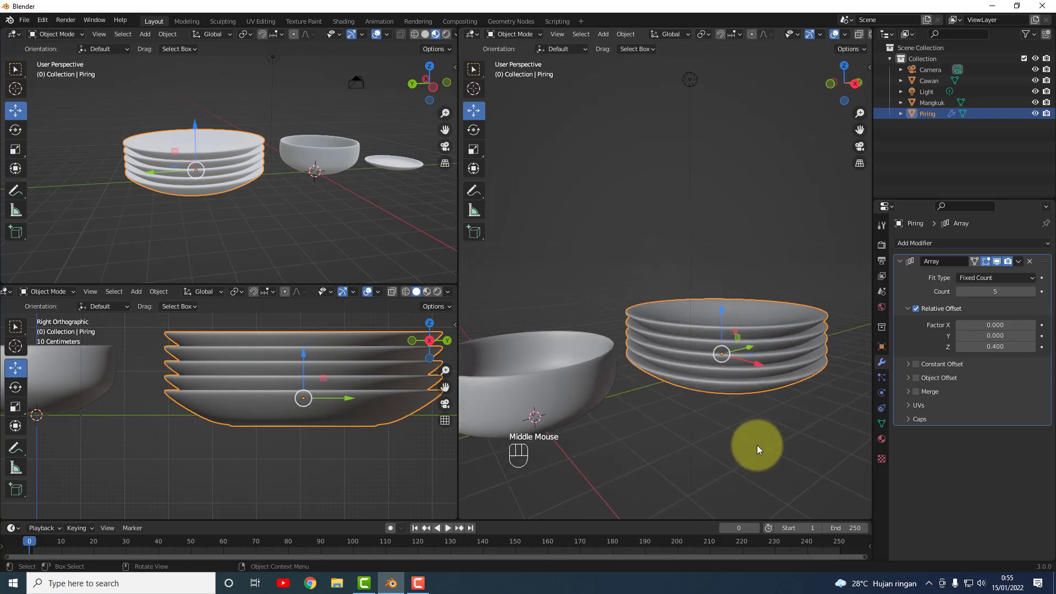
click(755, 444)
scroll(753, 440, down, 2)
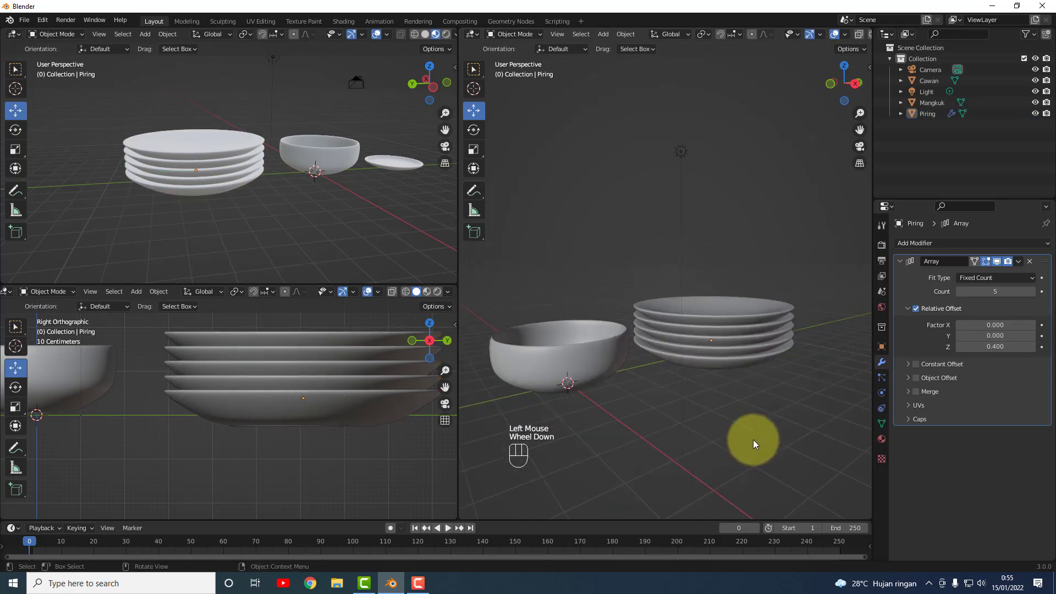
click(751, 355)
click(783, 405)
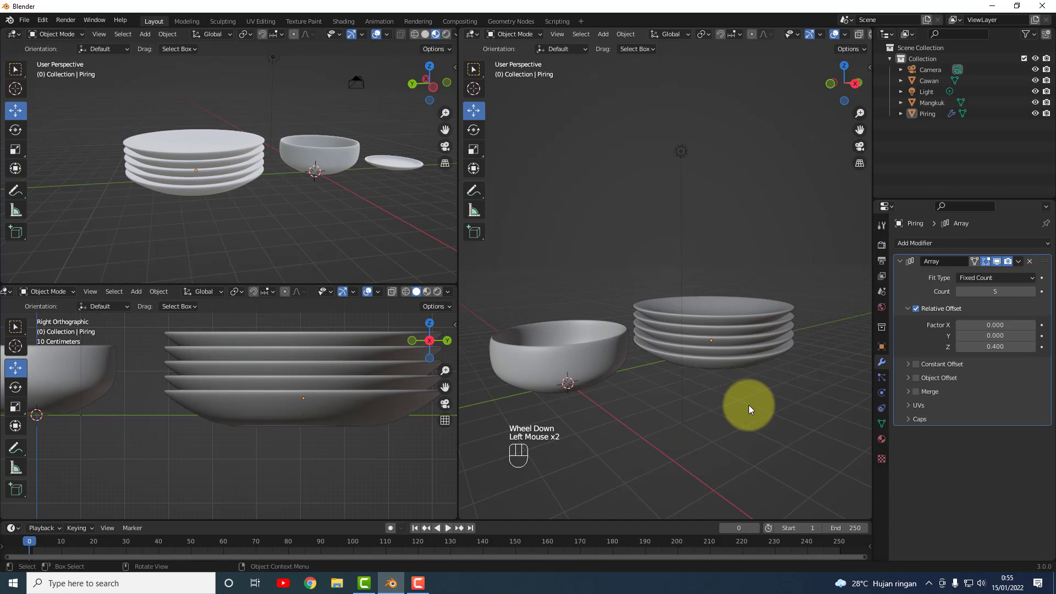
mouse_move(748, 405)
middle_down()
mouse_move(733, 428)
mouse_move(731, 416)
middle_up()
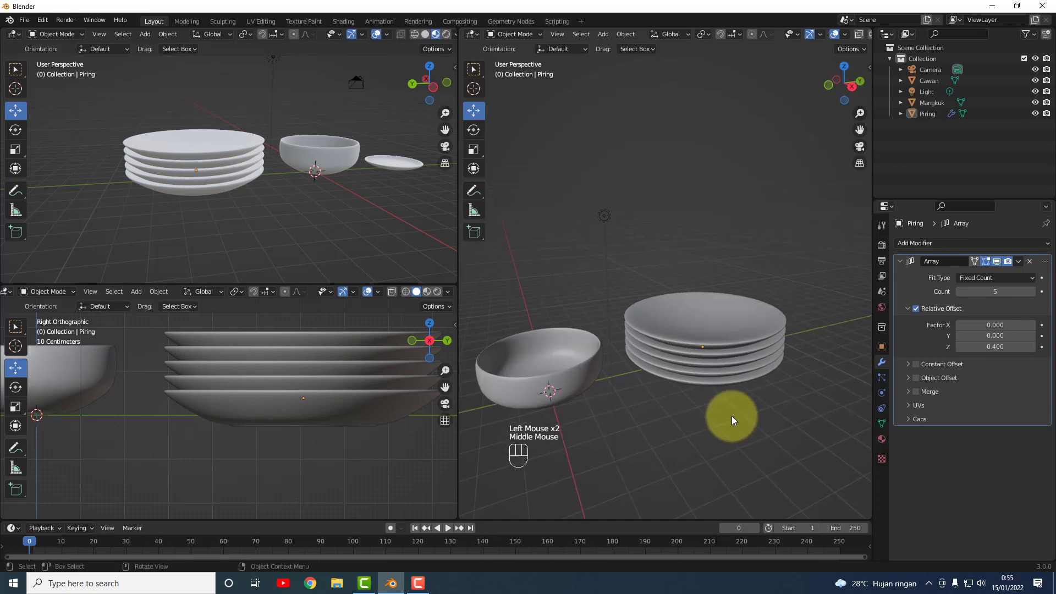
Move the plate stack up about 0.1 m along Z and deselect it.
click(741, 351)
mouse_move(703, 321)
mouse_down()
mouse_move(702, 288)
mouse_move(706, 316)
mouse_up()
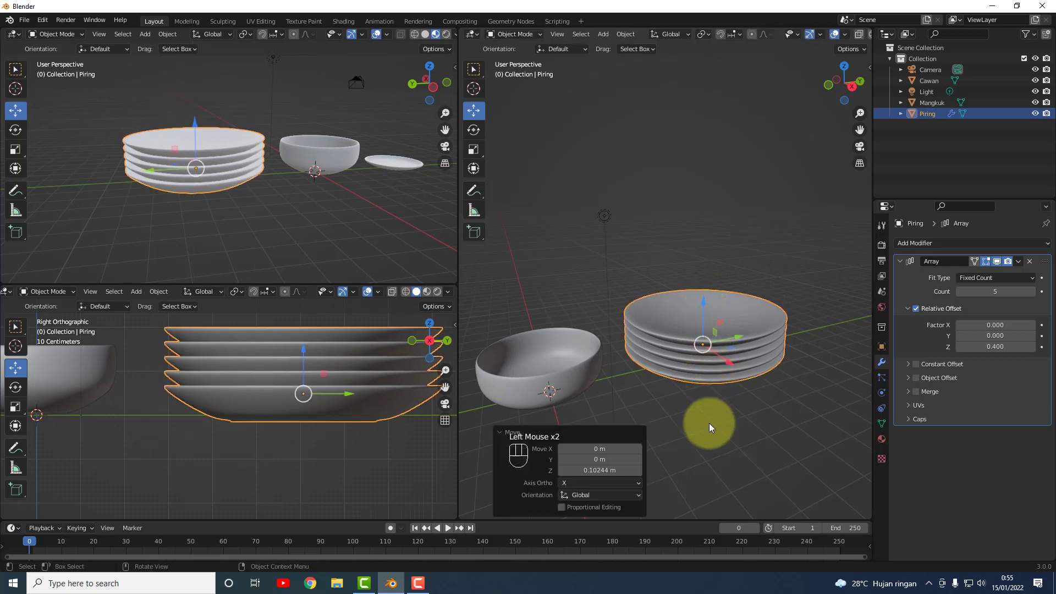
scroll(708, 427, down, 1)
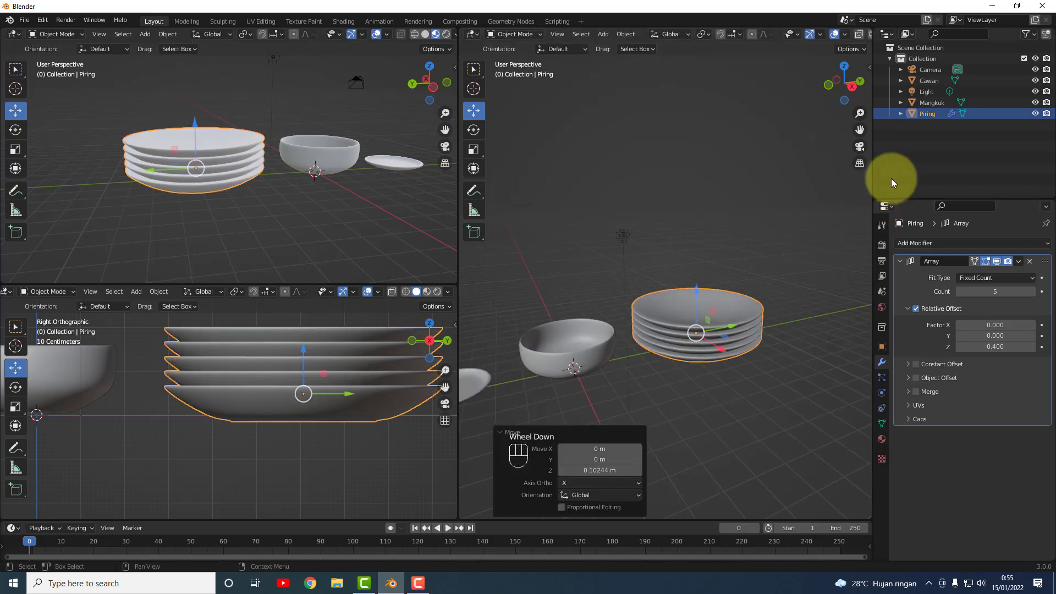
click(900, 114)
click(900, 114)
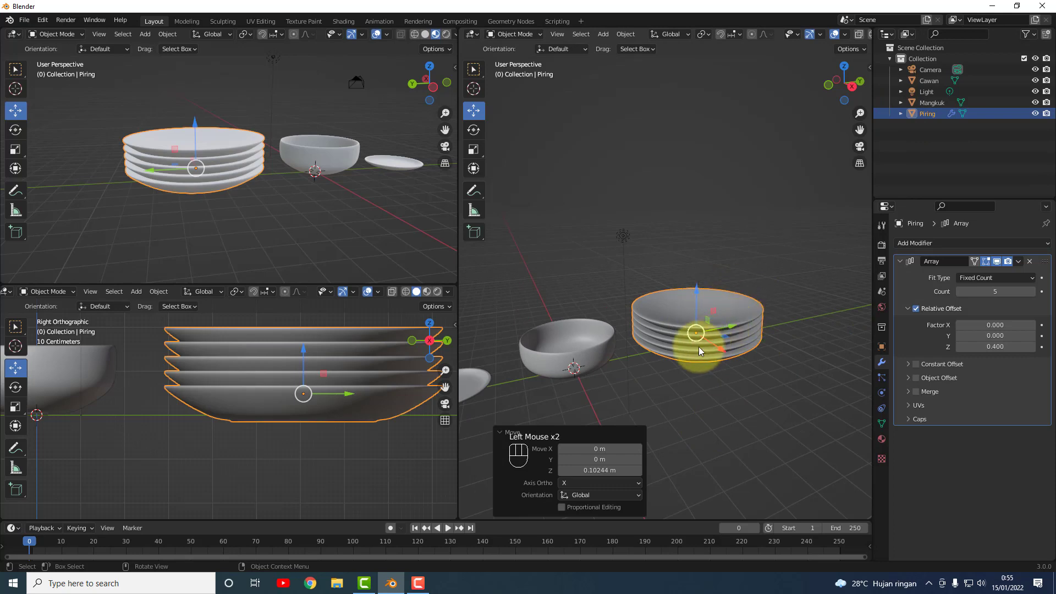
click(703, 410)
scroll(620, 410, down, 2)
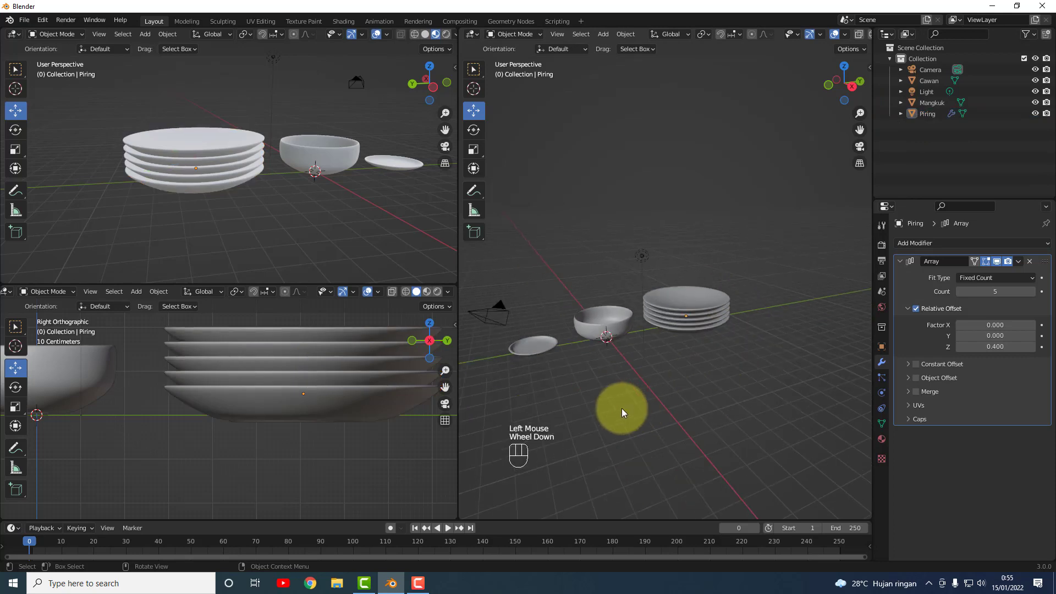
Copy and paste the bowl (Mangkuk) and move the duplicate along X in front of the original.
click(598, 334)
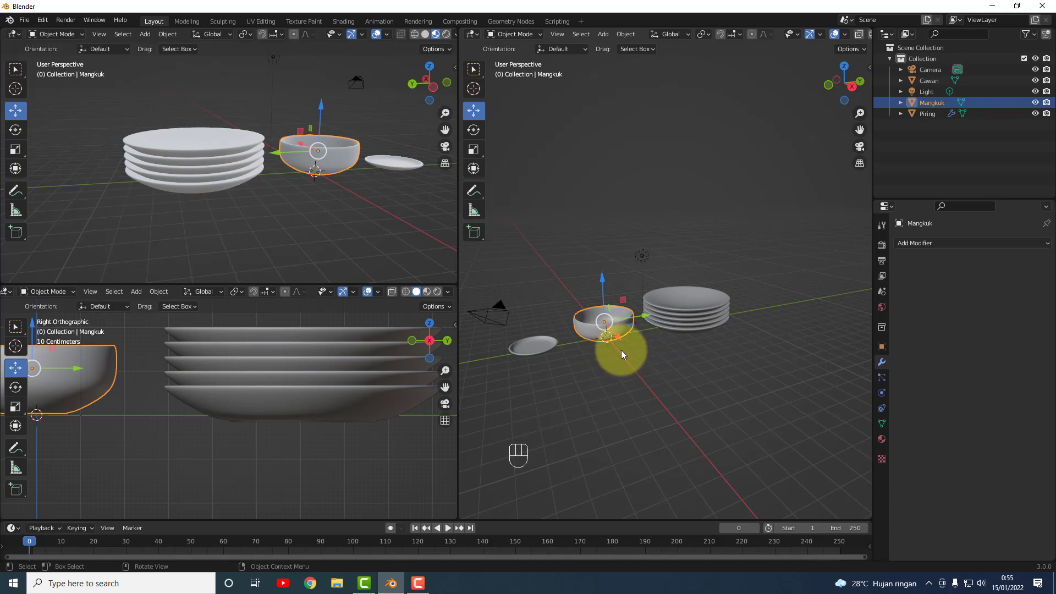
click(648, 361)
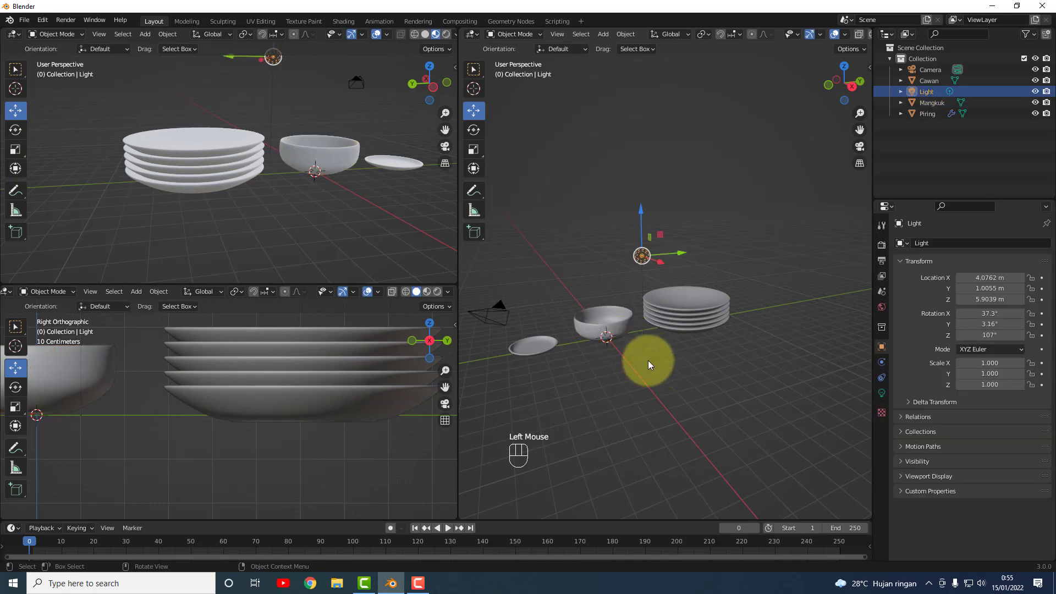
click(603, 359)
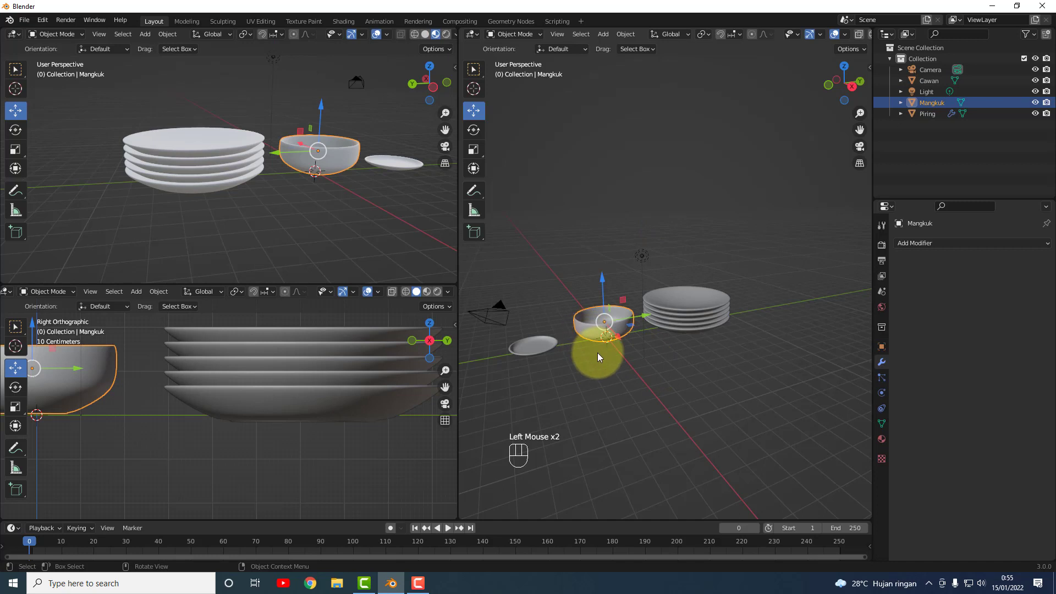
key(ctrl+c)
key(ctrl+v)
drag(618, 345, 643, 364)
click(760, 367)
Move the bowl copy (Mangkuk.001) along the X axis to the opposite side of the original bowl.
click(938, 112)
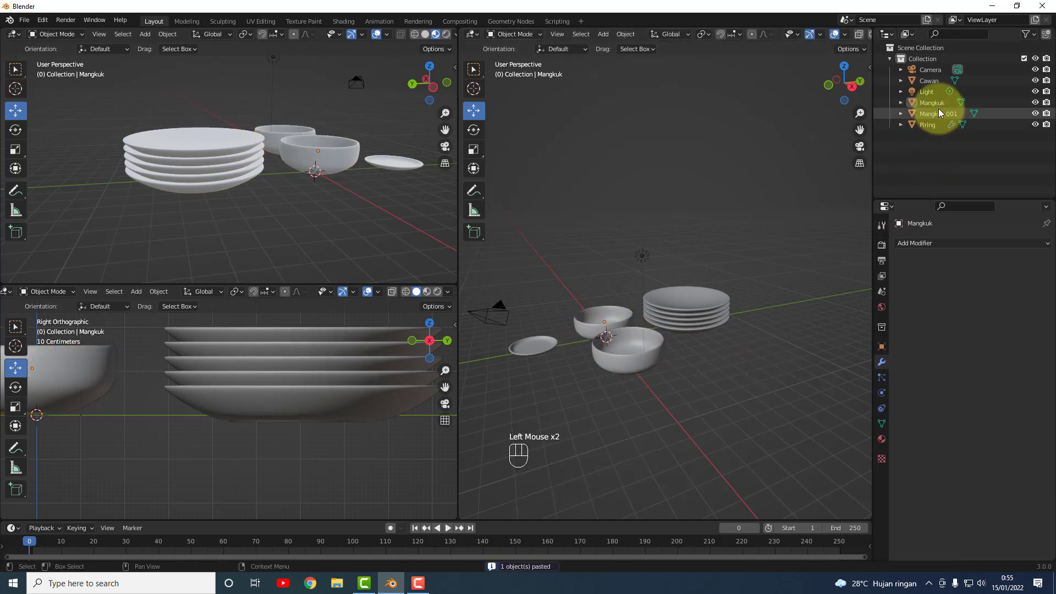
middle_drag(679, 375, 635, 400)
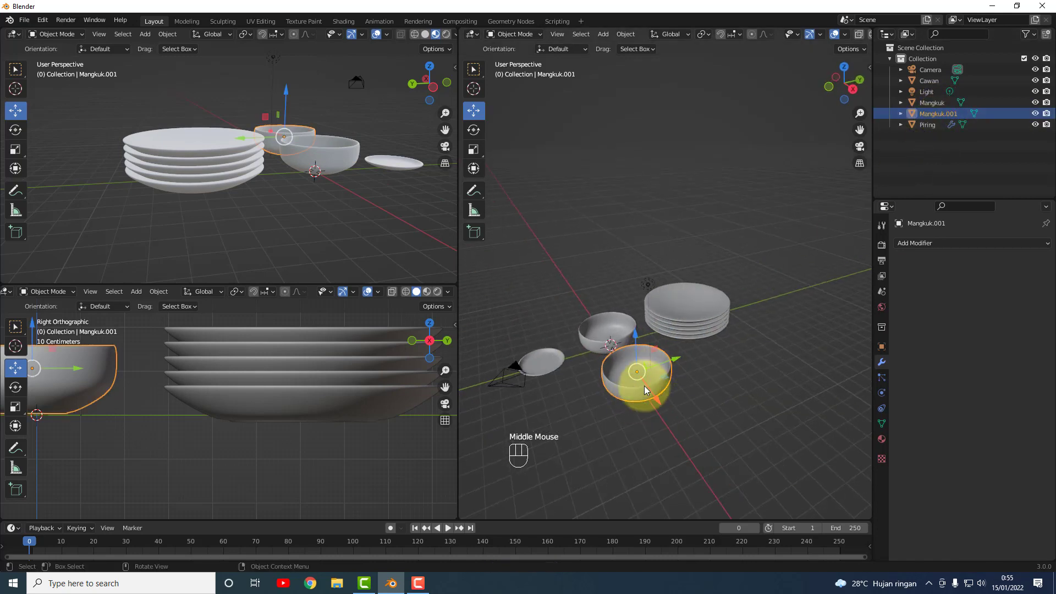
drag(655, 396, 601, 320)
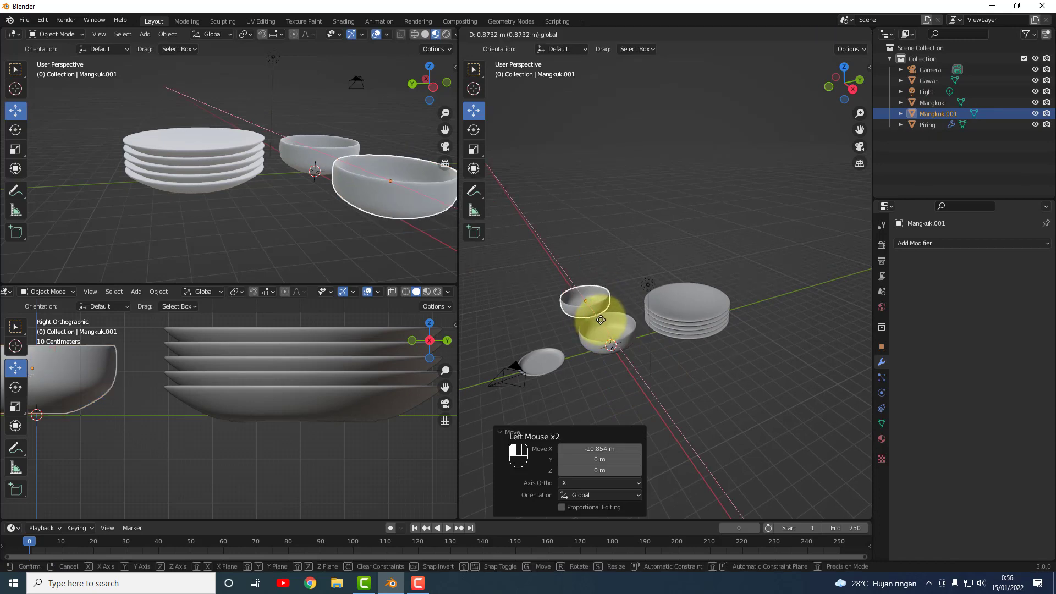
click(658, 371)
Add an Array modifier to the saucer (Cawan) with relative offset factors X 0 and Z 1.
click(540, 365)
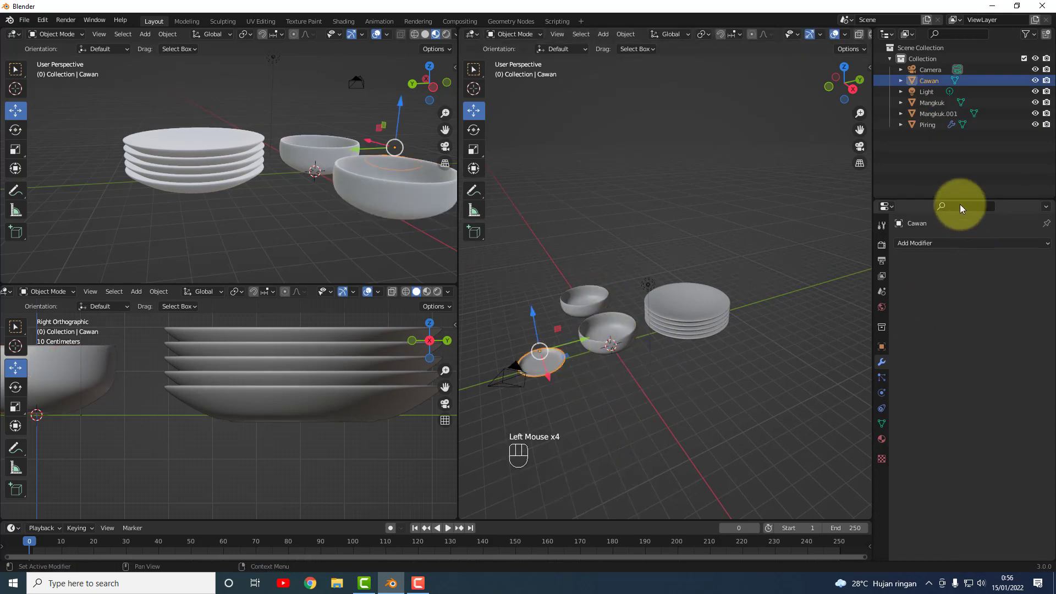
click(912, 242)
click(829, 271)
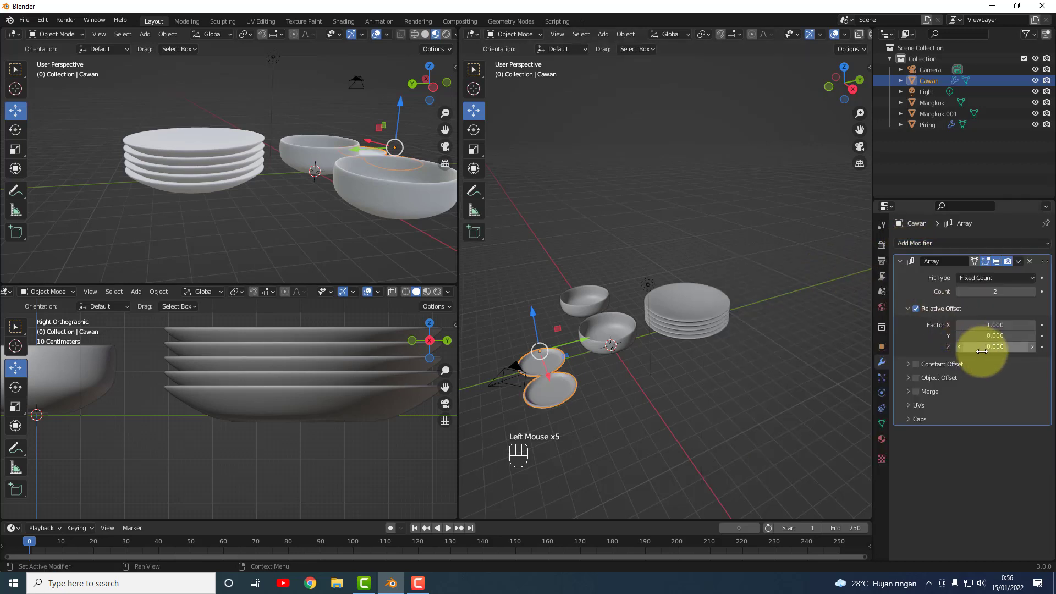
click(984, 325)
text(0)
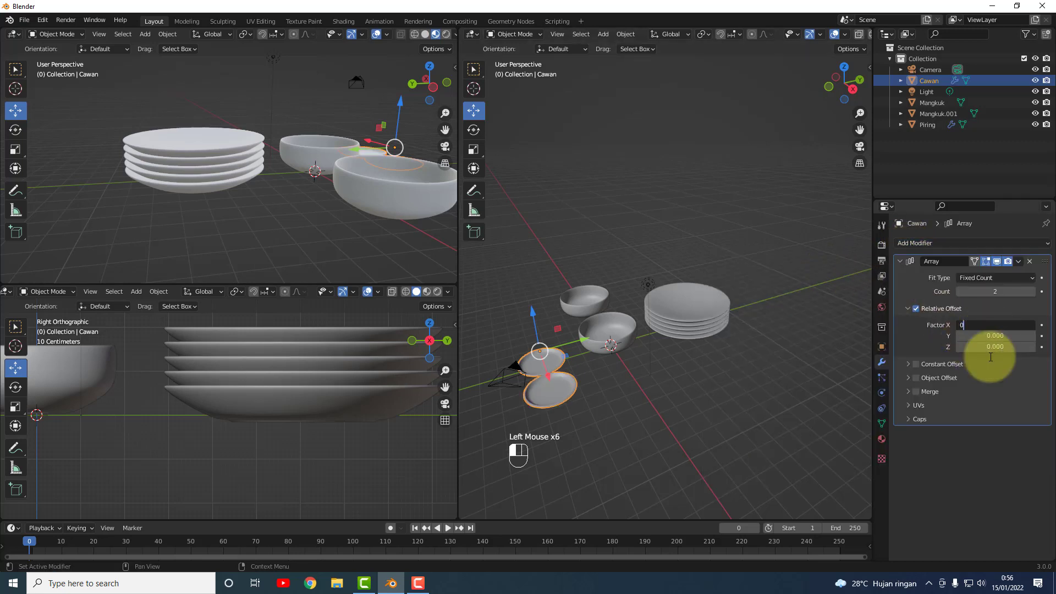
key(Return)
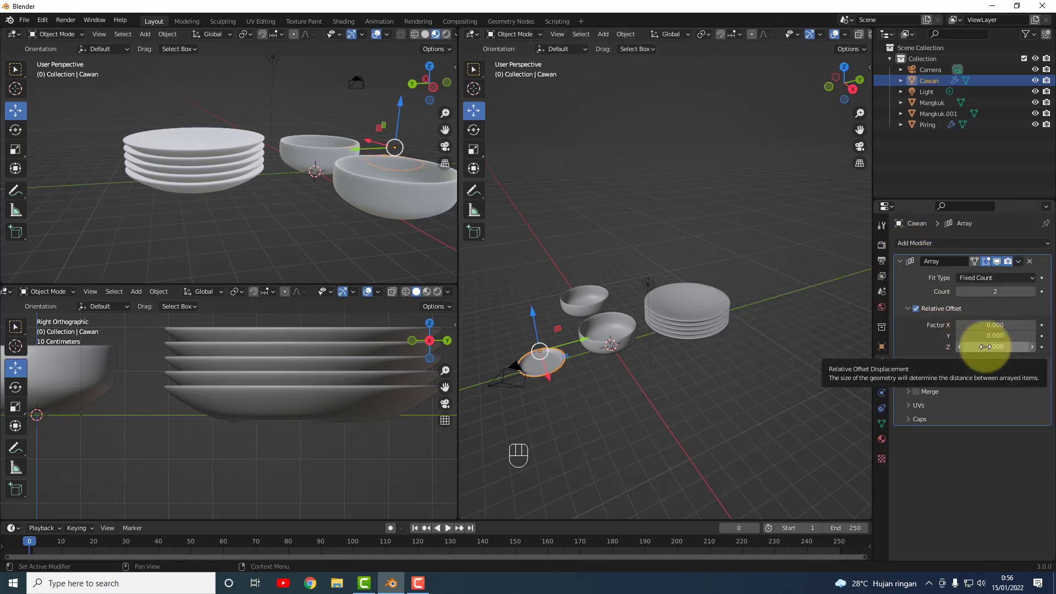
key(KP_Enter)
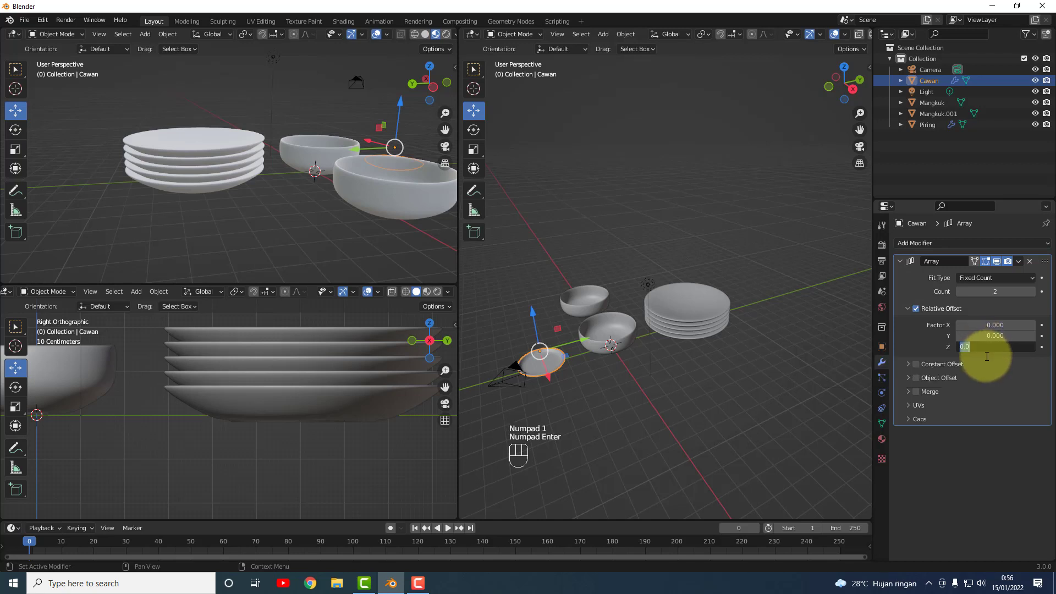
text(1)
key(KP_Enter)
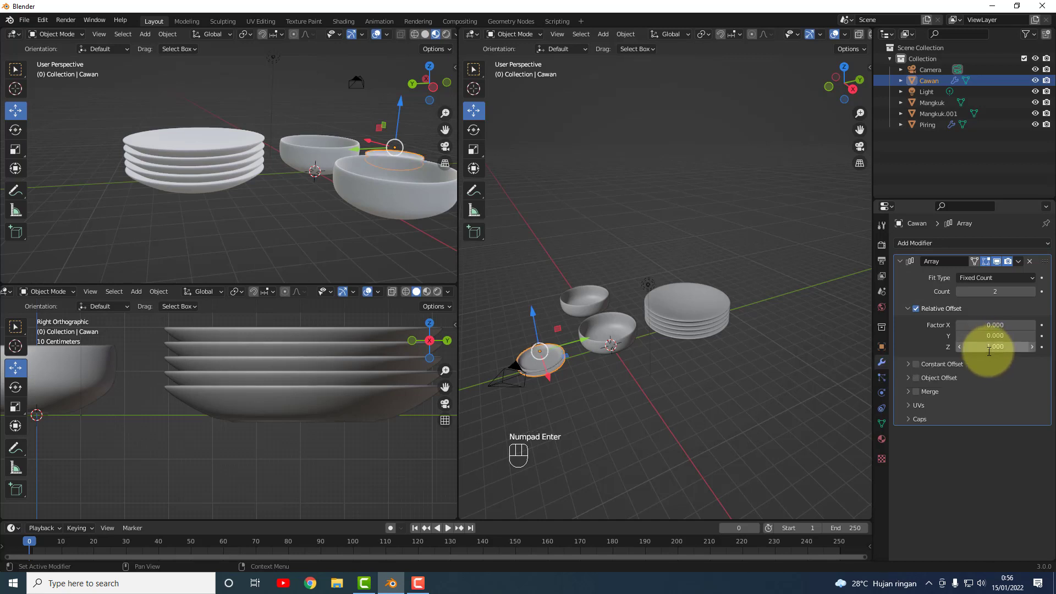
Examine the vertical spacing of the arrayed saucers up close from the side.
middle_drag(535, 404, 552, 344)
scroll(527, 319, up, 2)
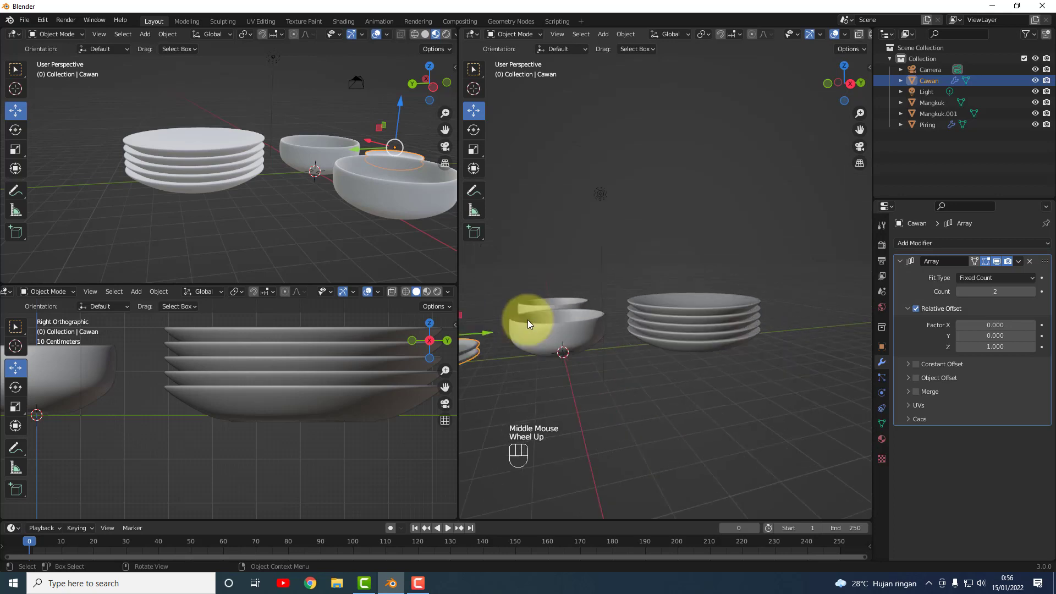
drag(861, 132, 565, 130)
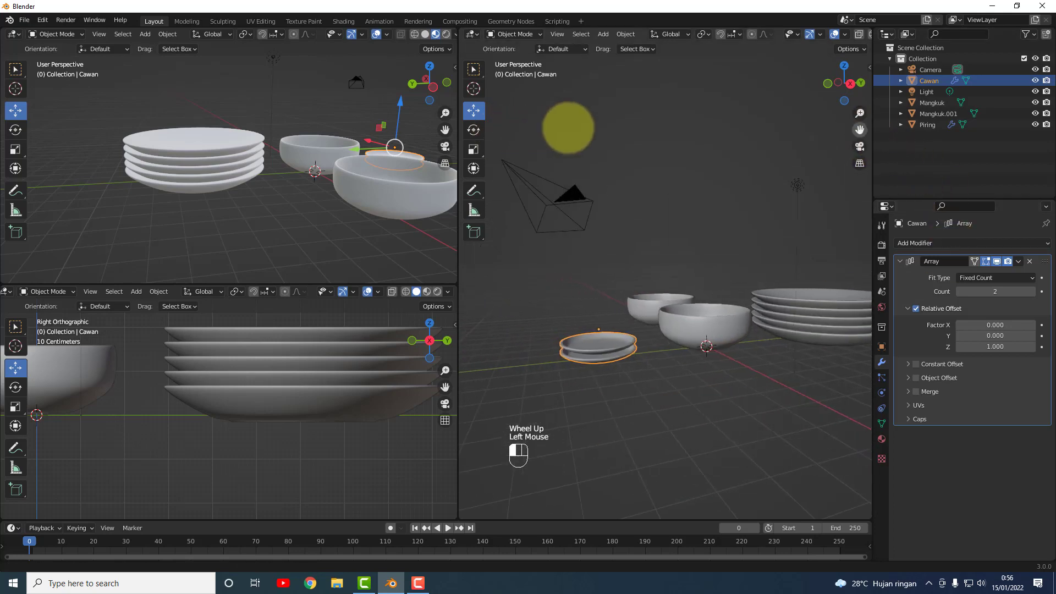
scroll(629, 352, up, 2)
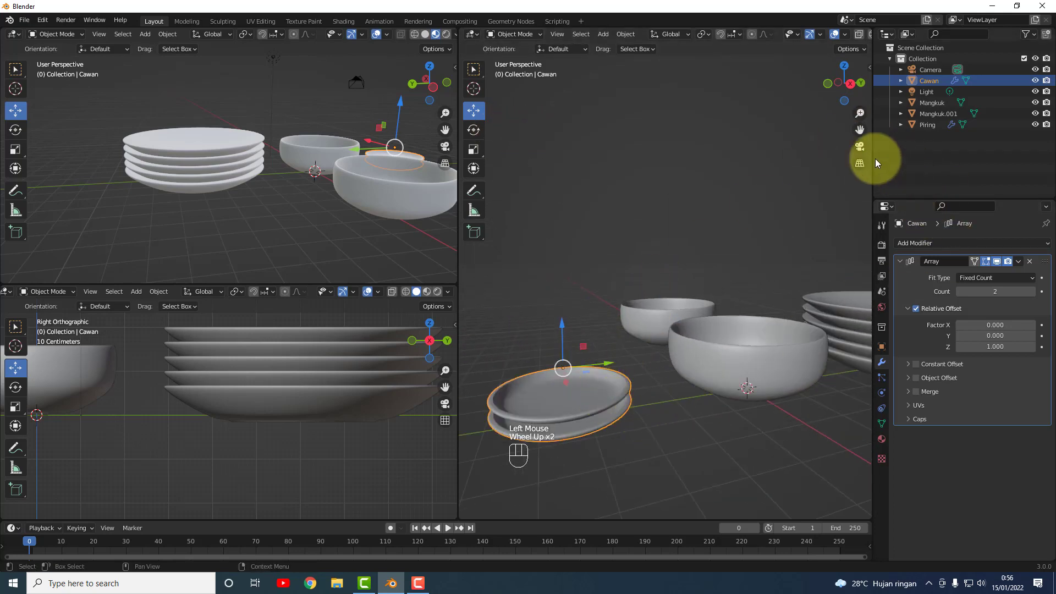
drag(860, 131, 859, 129)
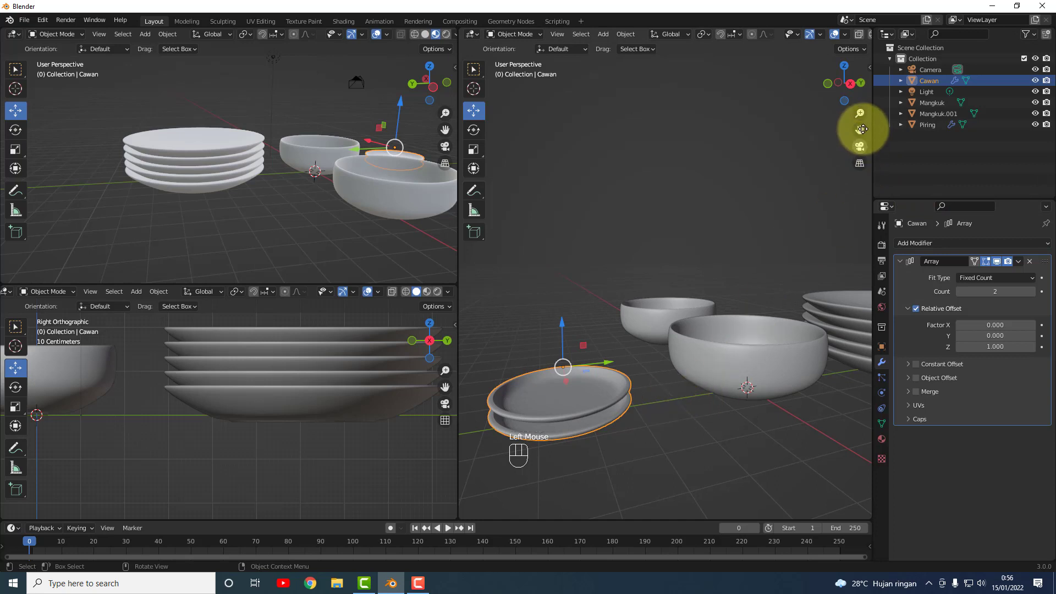
middle_drag(637, 414, 576, 308)
drag(570, 283, 578, 288)
click(592, 343)
click(596, 354)
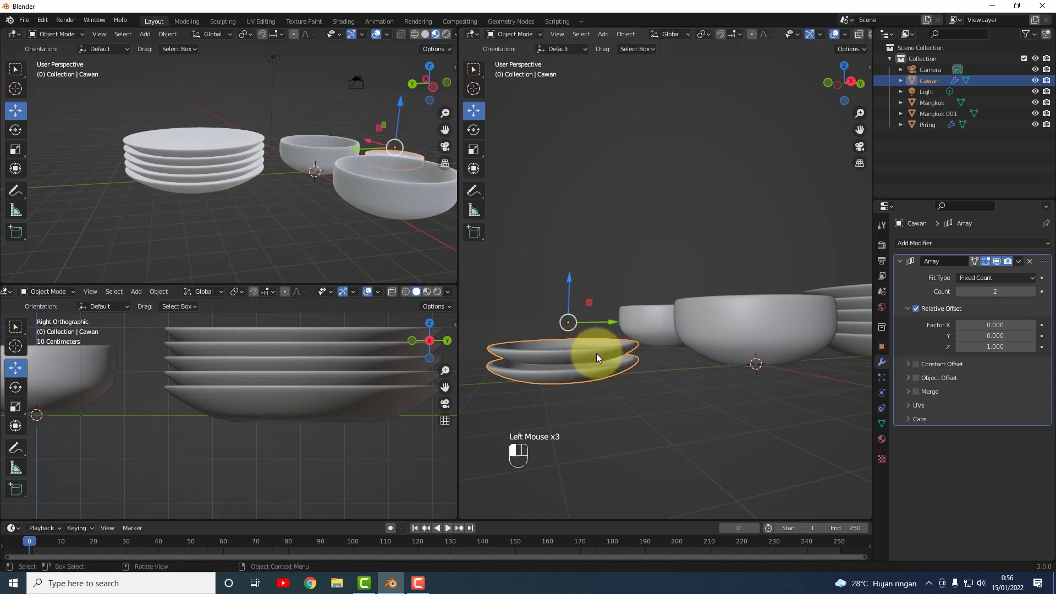
click(719, 430)
click(586, 360)
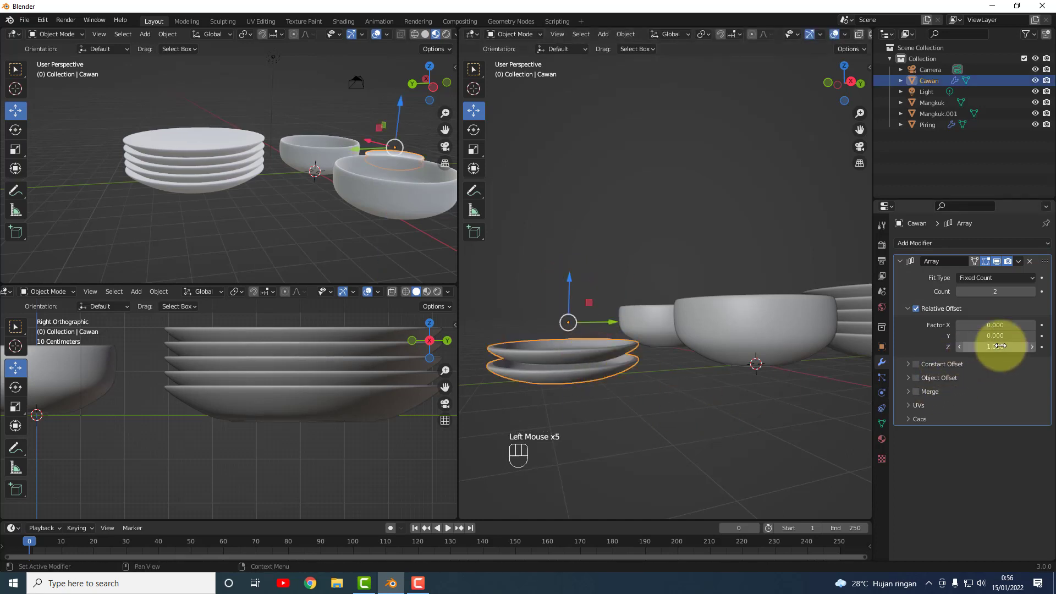
Set the saucer (Cawan) Array modifier's relative offset Z factor to 0.5 and its count to 5.
drag(987, 347, 995, 352)
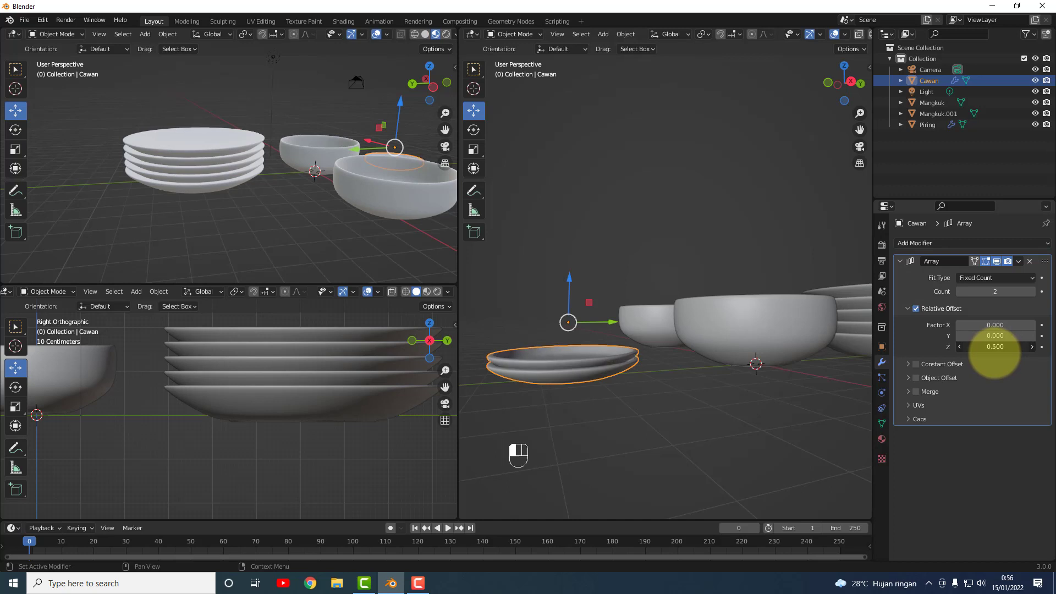
click(1034, 292)
click(1034, 292)
click(1034, 292)
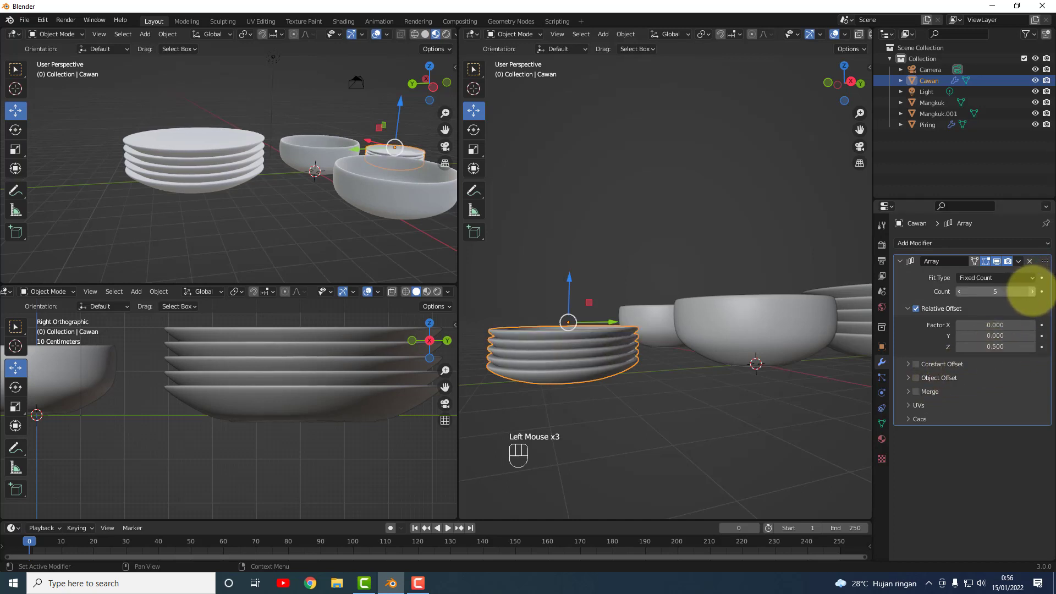
Move the original bowl (Mangkuk) forward along the X axis, away from the bowl copy.
click(762, 394)
middle_drag(769, 431, 751, 451)
scroll(751, 450, down, 2)
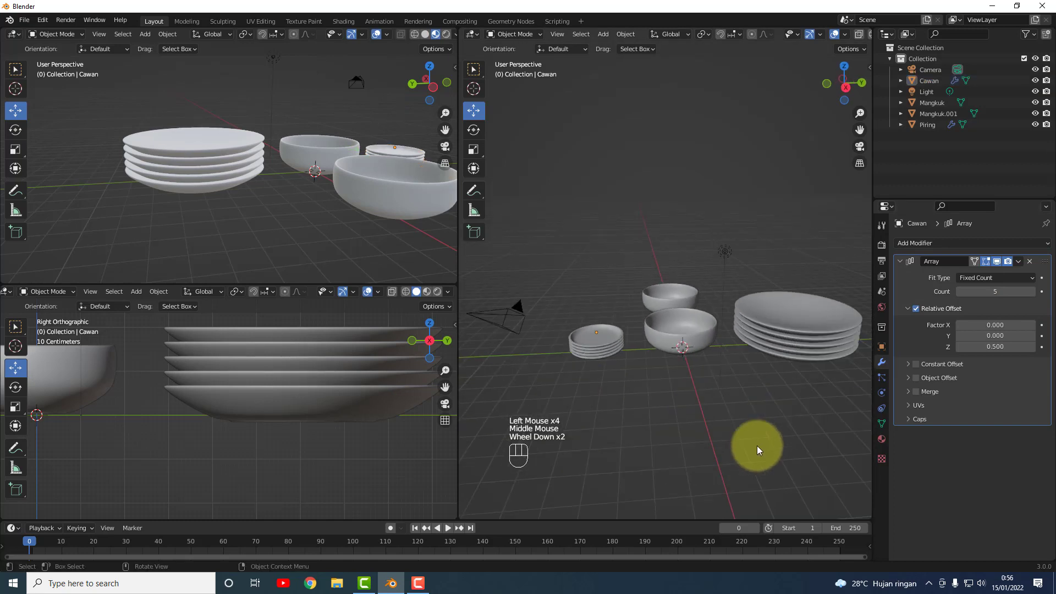
middle_drag(759, 413, 763, 421)
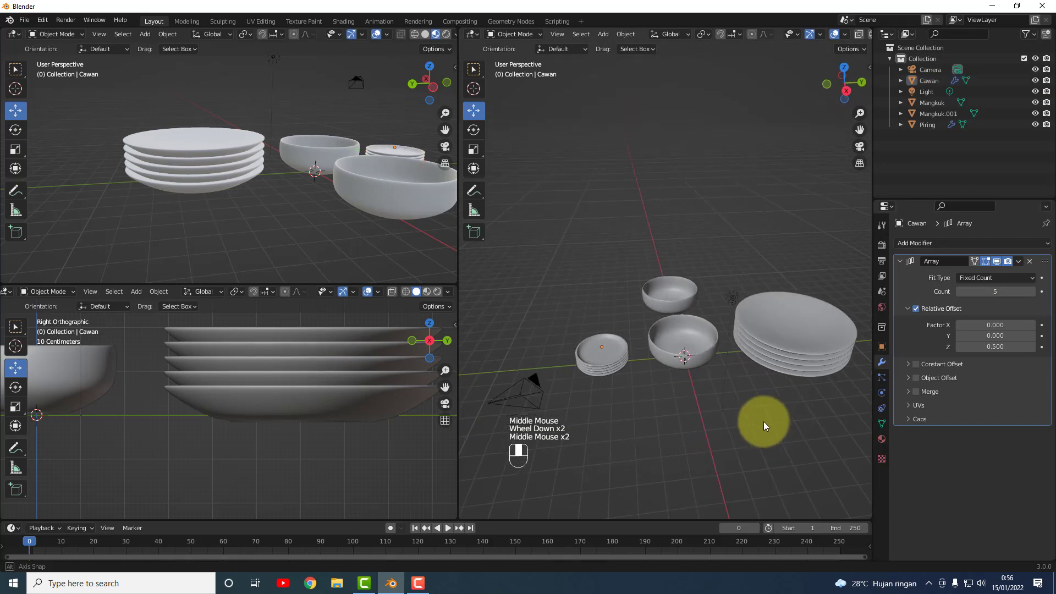
click(699, 353)
drag(690, 368, 702, 407)
Move the saucer stack along Y toward the bowls and the bowl copy (Mangkuk.001) about 3.55 m along X.
click(593, 345)
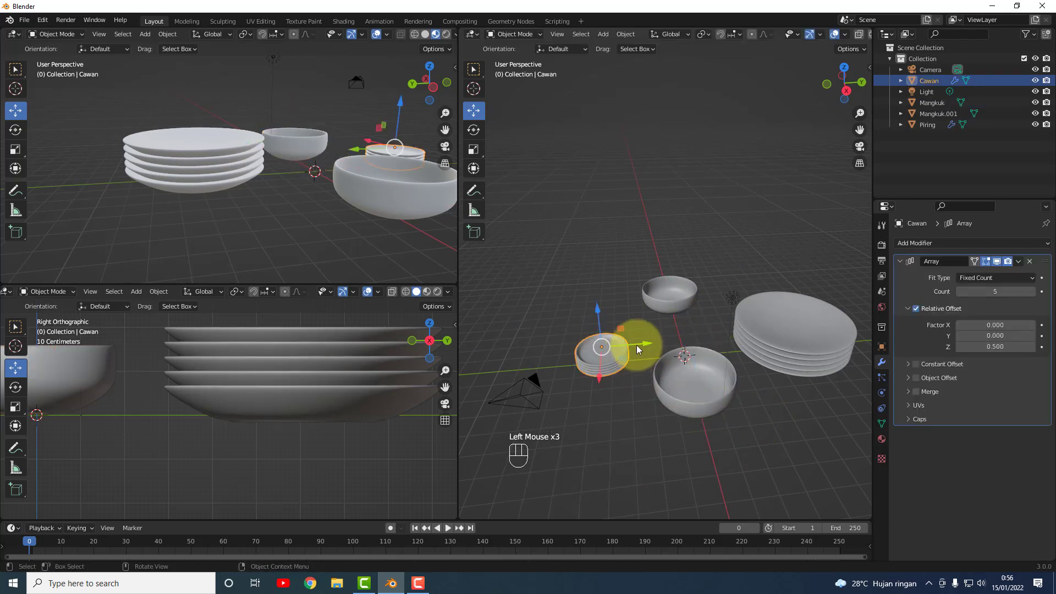
drag(639, 345, 683, 350)
click(689, 302)
middle_drag(753, 462, 803, 435)
scroll(800, 435, up, 1)
scroll(798, 436, down, 2)
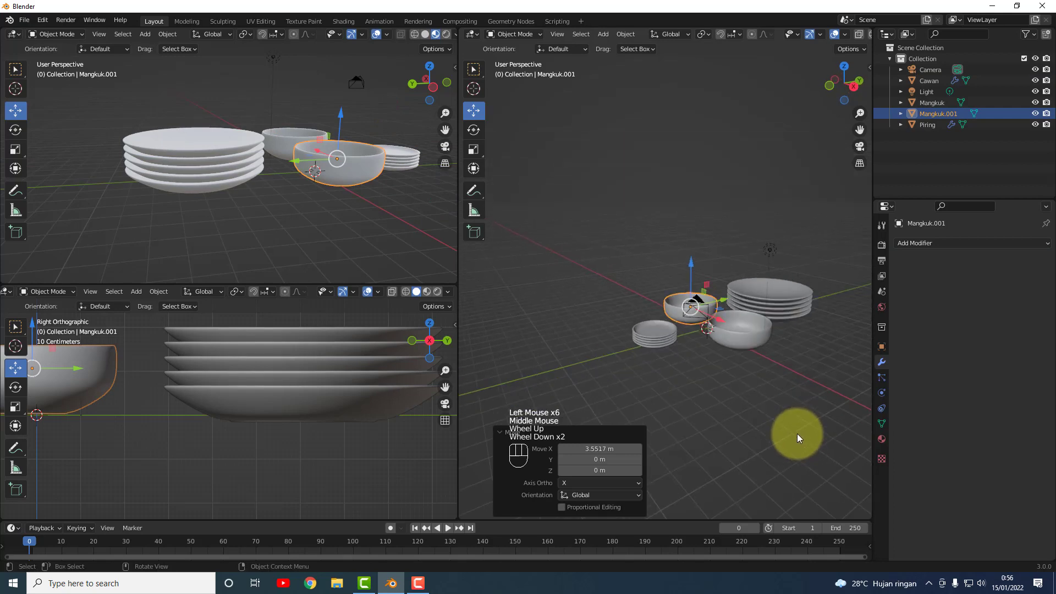
click(799, 378)
mouse_move(797, 384)
middle_down()
mouse_move(743, 410)
mouse_move(798, 403)
middle_up()
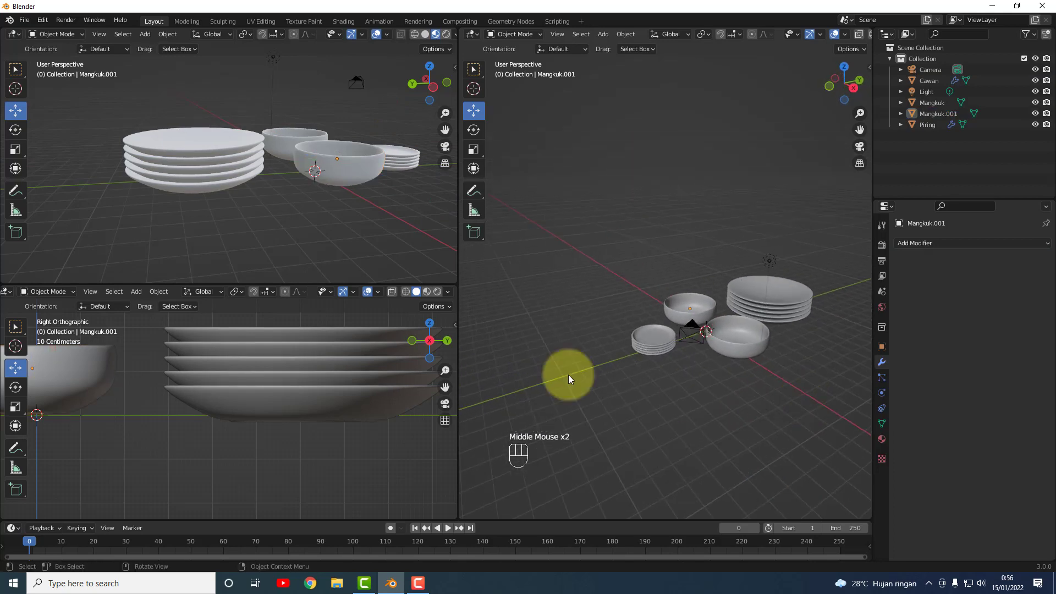
Close the two smaller 3D viewports so that one large perspective viewport remains.
scroll(344, 222, down, 2)
scroll(318, 392, down, 5)
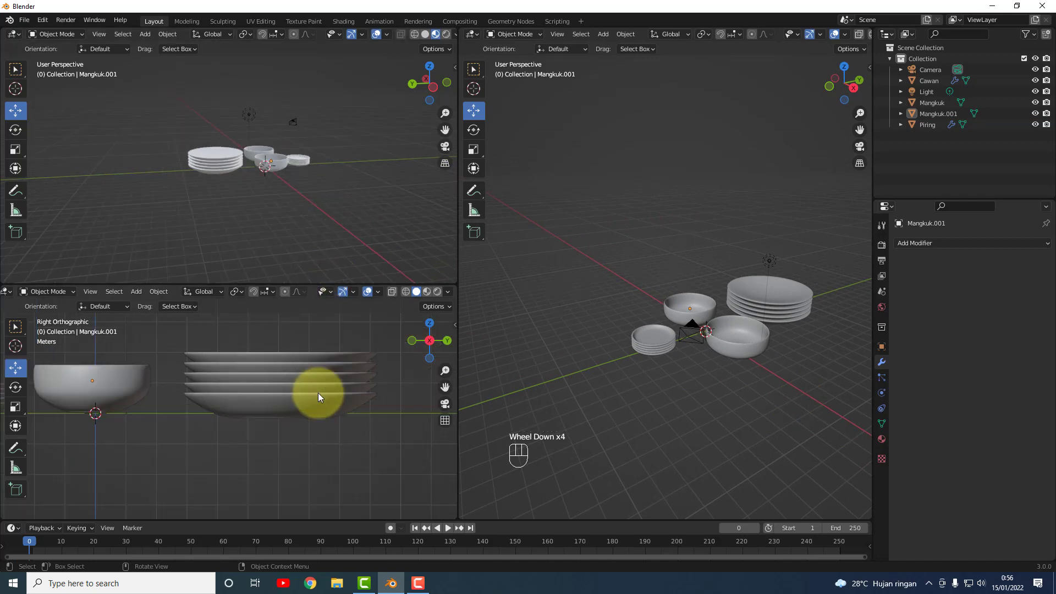
scroll(616, 314, down, 1)
scroll(616, 314, up, 2)
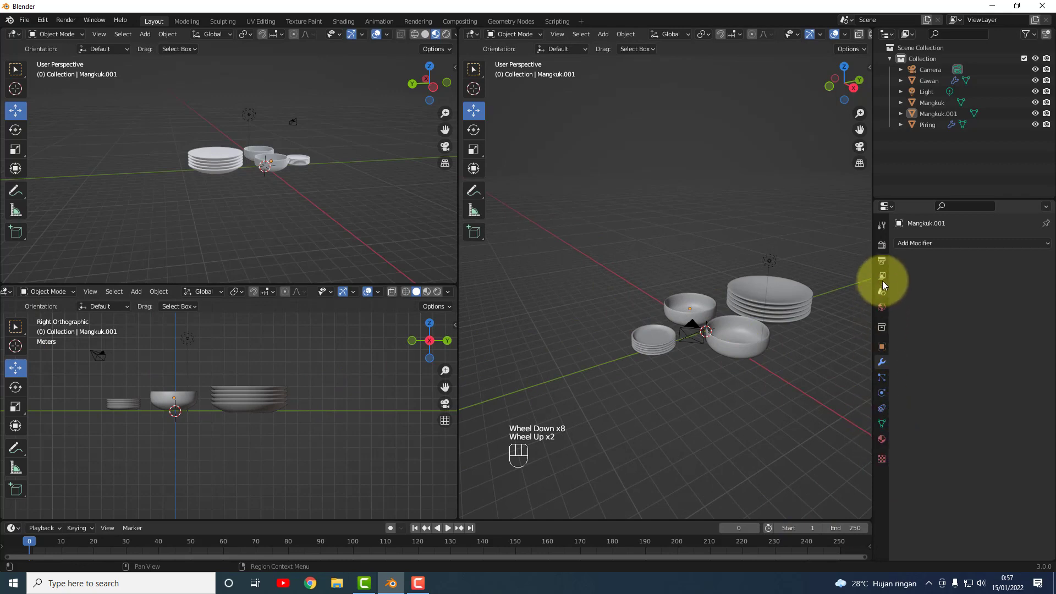
drag(857, 130, 772, 245)
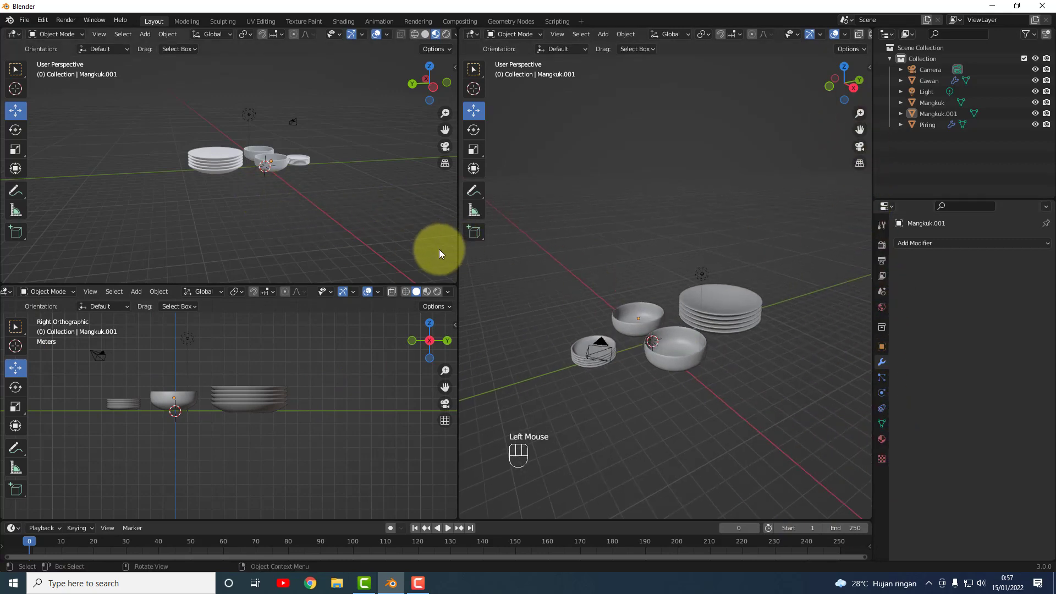
right_click(319, 33)
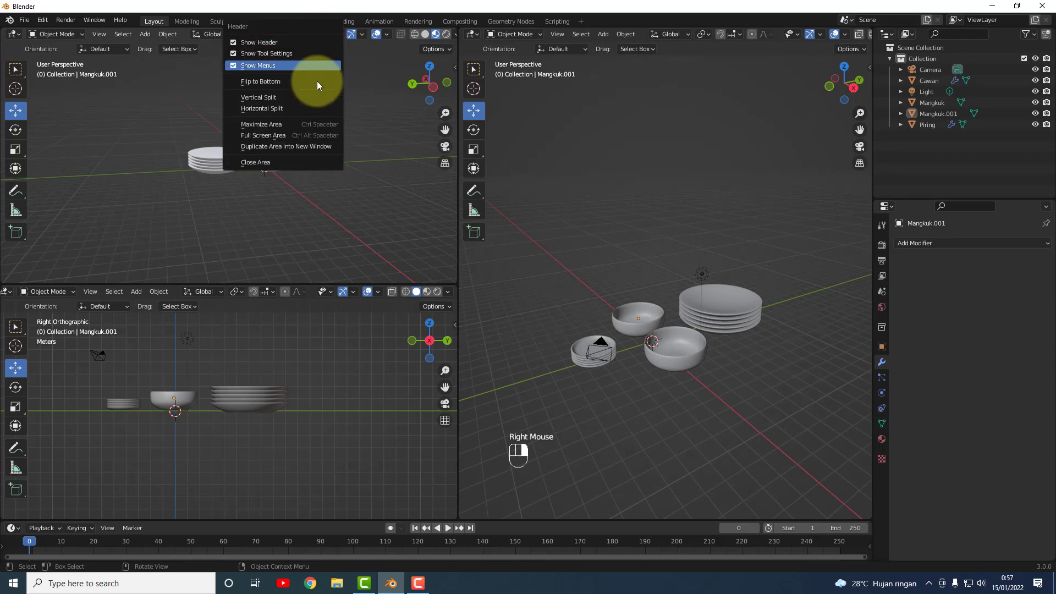
click(282, 169)
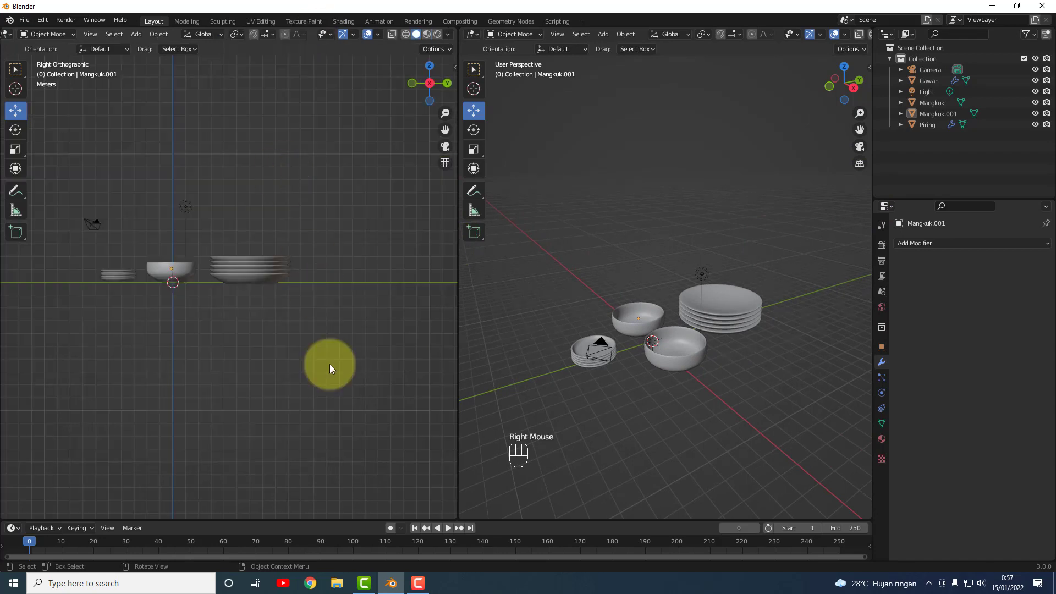
right_click(313, 34)
right_click(312, 35)
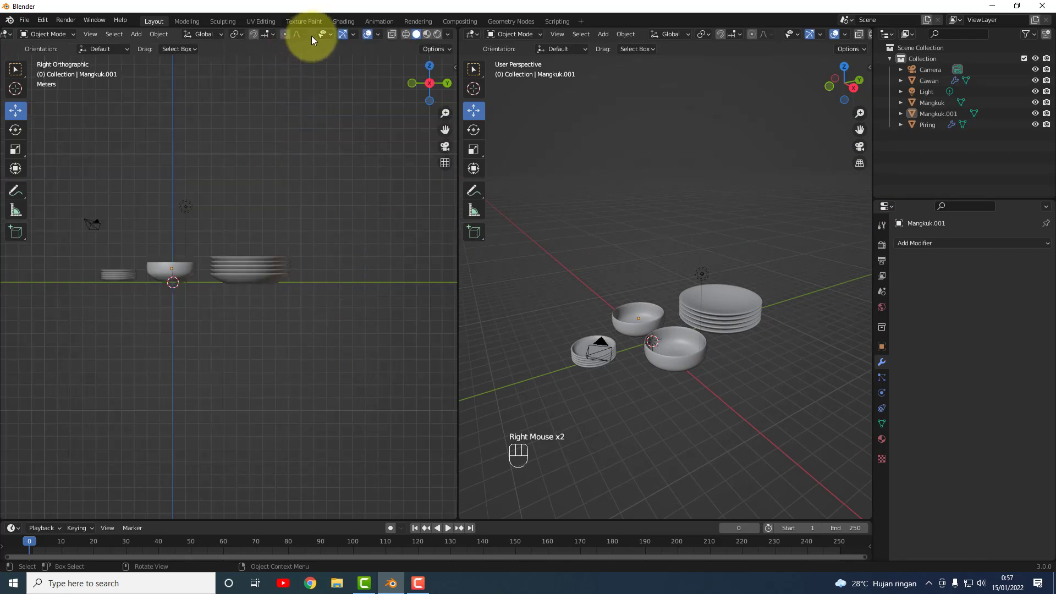
click(352, 146)
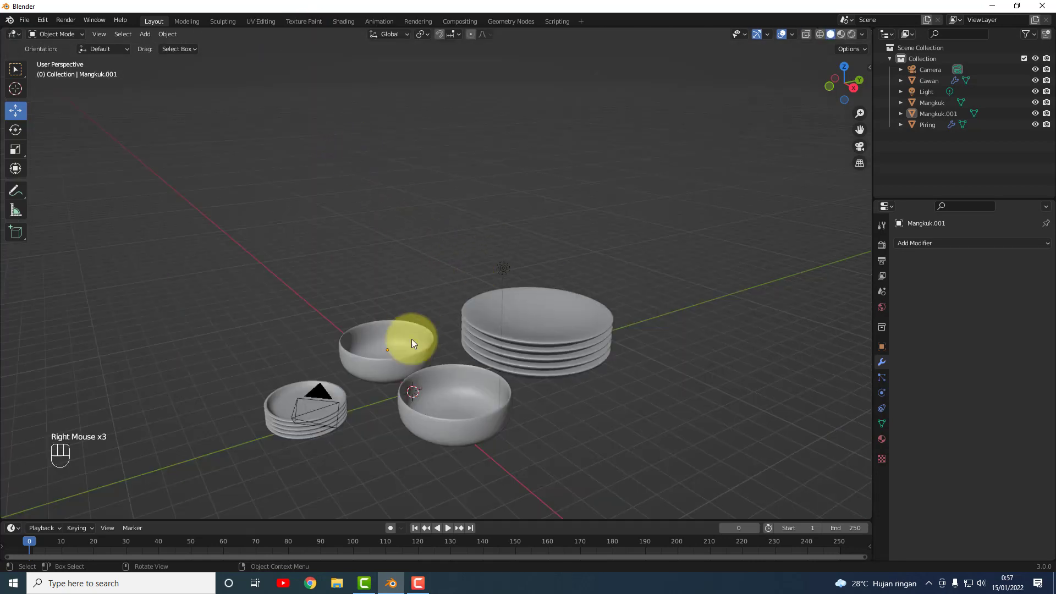
Add a mesh plane at the origin and scale it uniformly by about 39.2 as a floor under the tableware.
scroll(551, 421, down, 3)
middle_drag(477, 378, 474, 401)
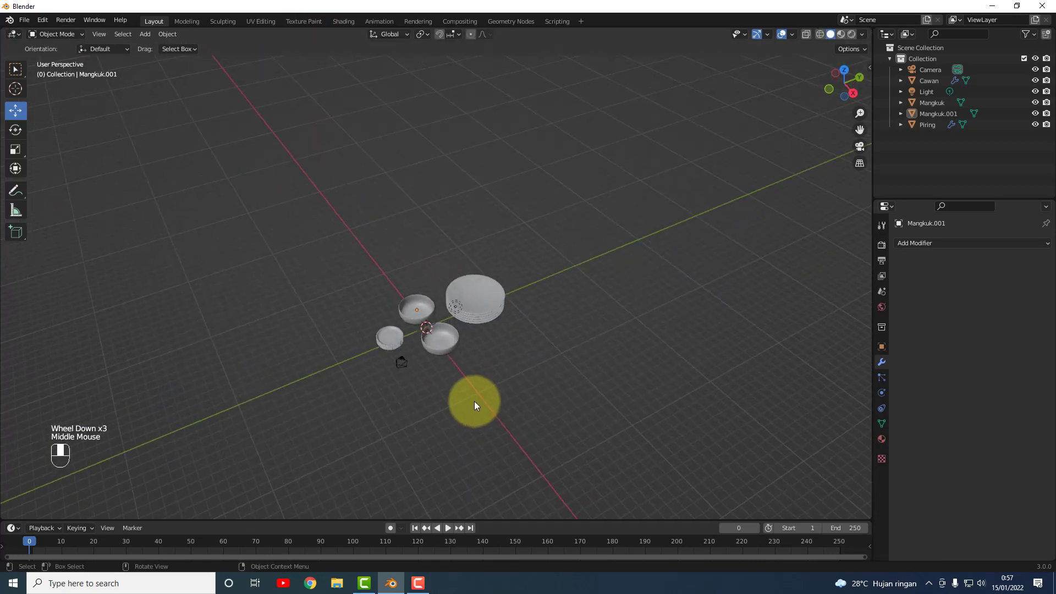
click(147, 35)
mouse_move(157, 49)
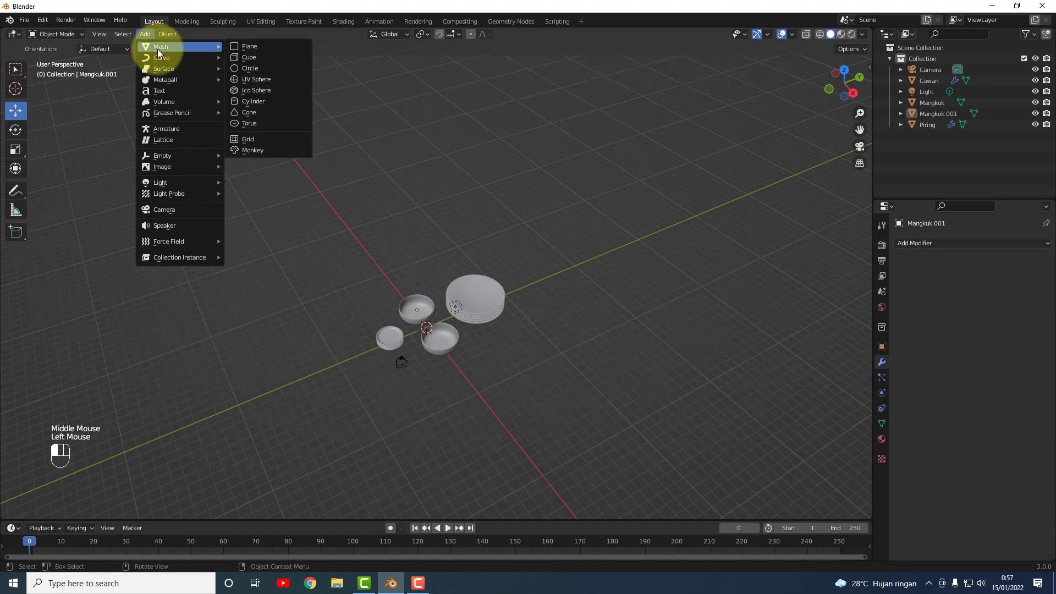
click(256, 47)
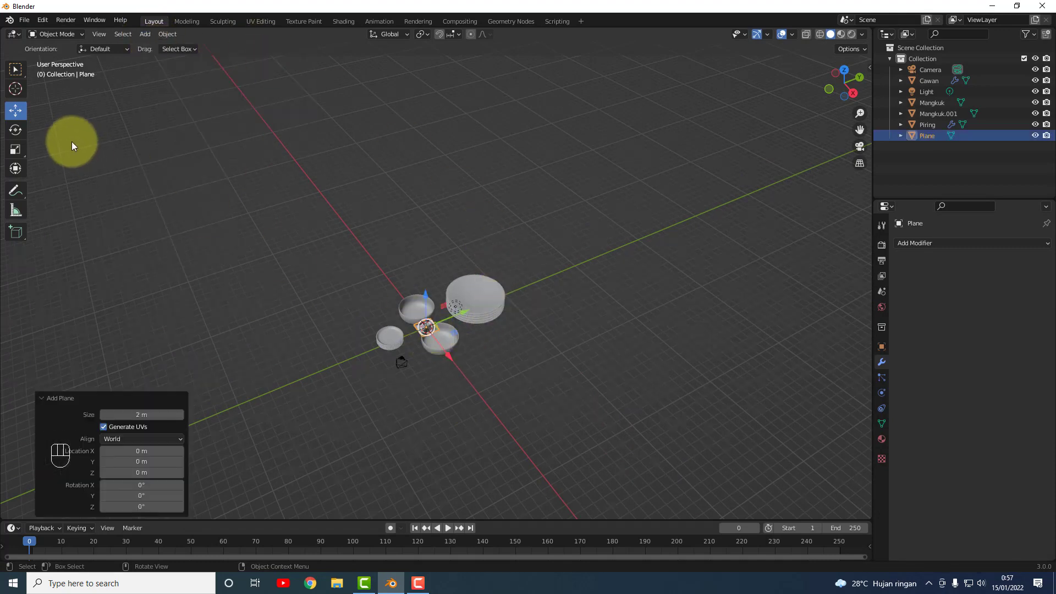
click(15, 148)
drag(440, 334, 247, 432)
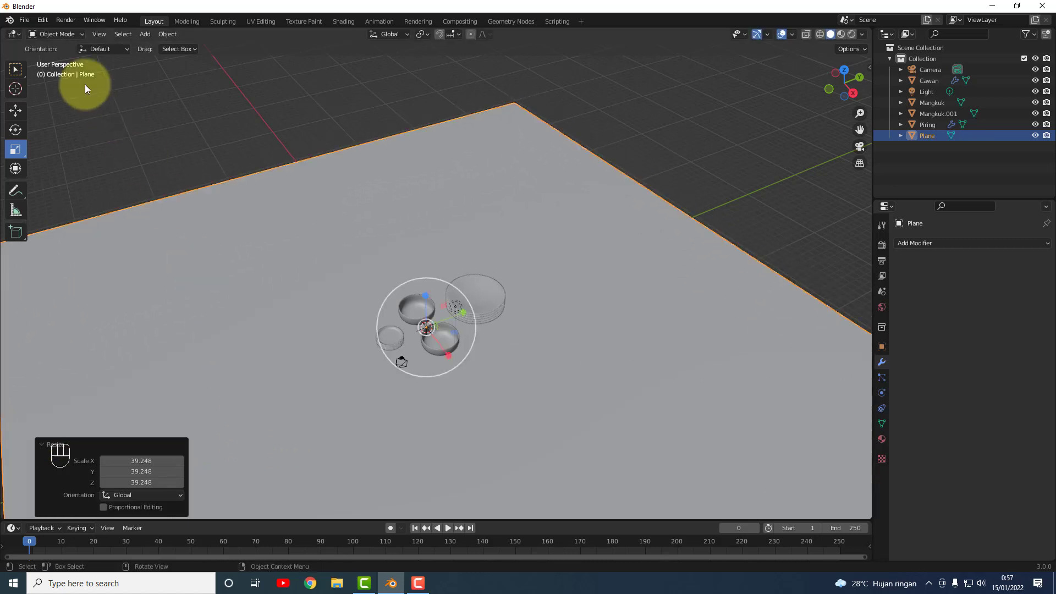
Enter Edit Mode on the floor plane and select its far edge across the X axis using edge selection.
click(223, 143)
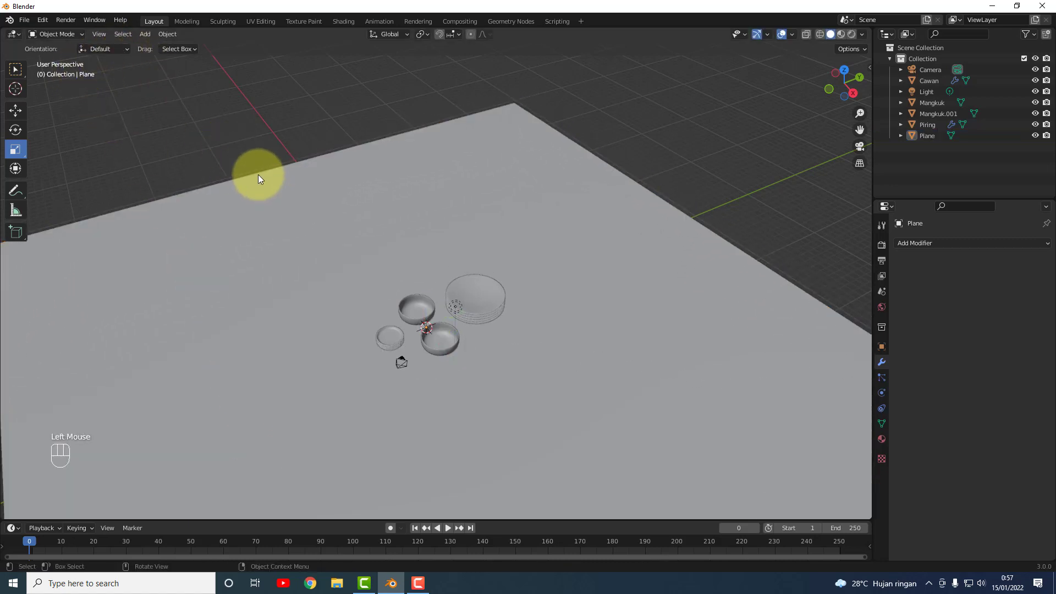
click(259, 174)
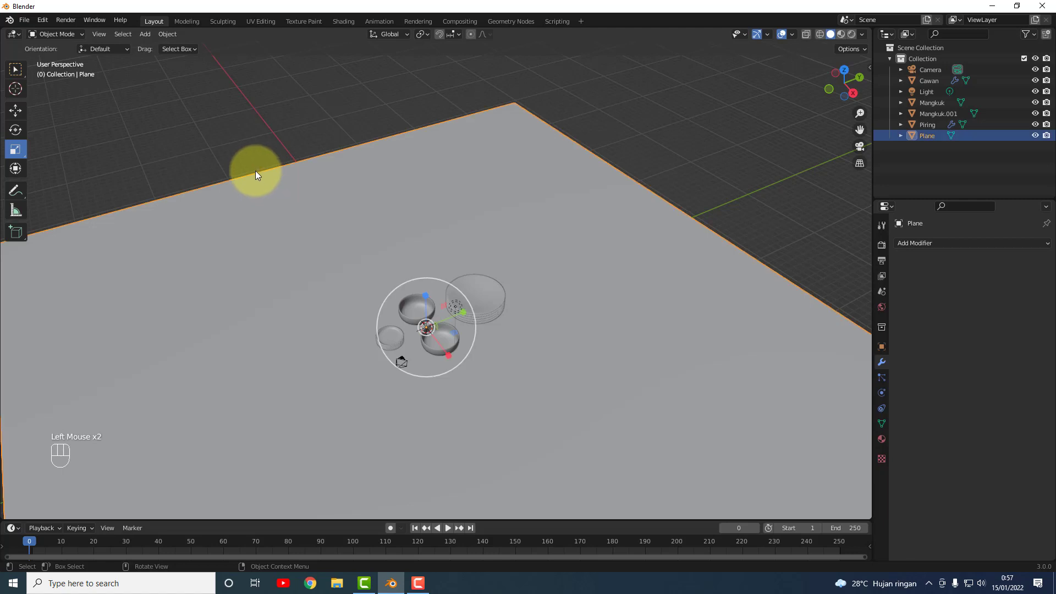
key(Tab)
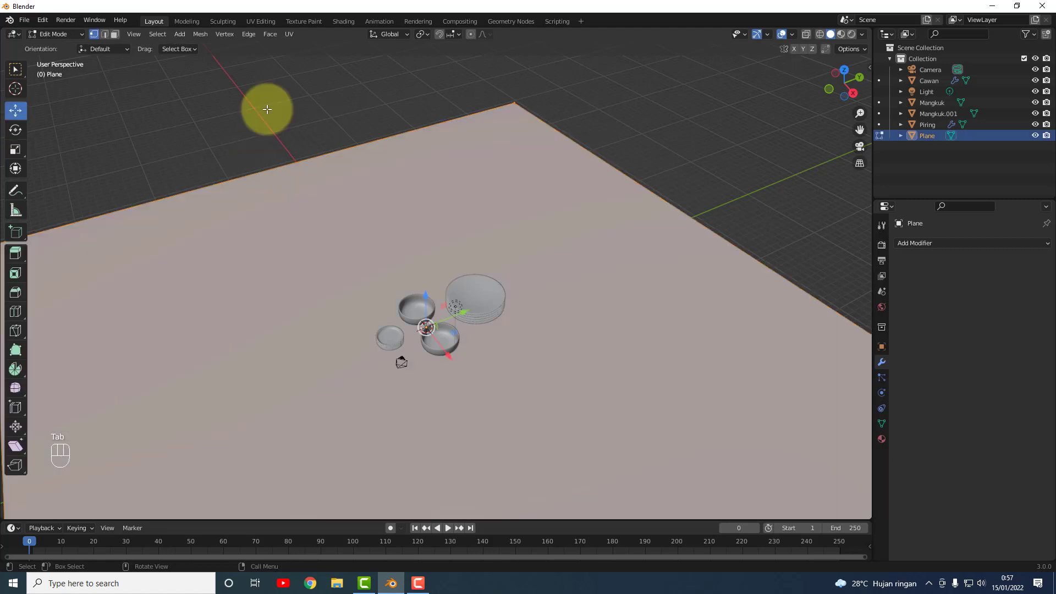
click(105, 34)
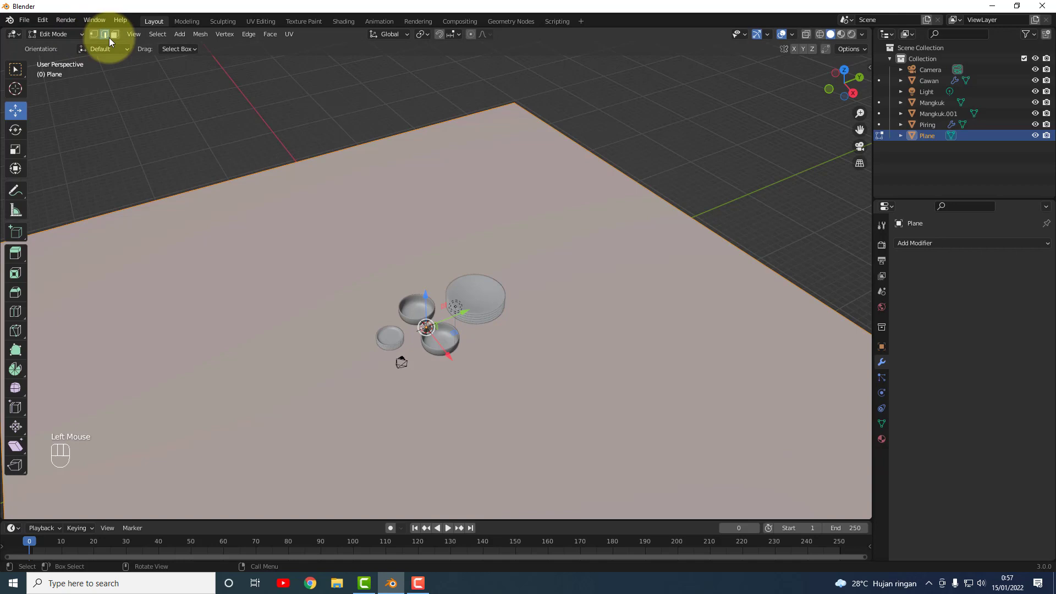
click(273, 168)
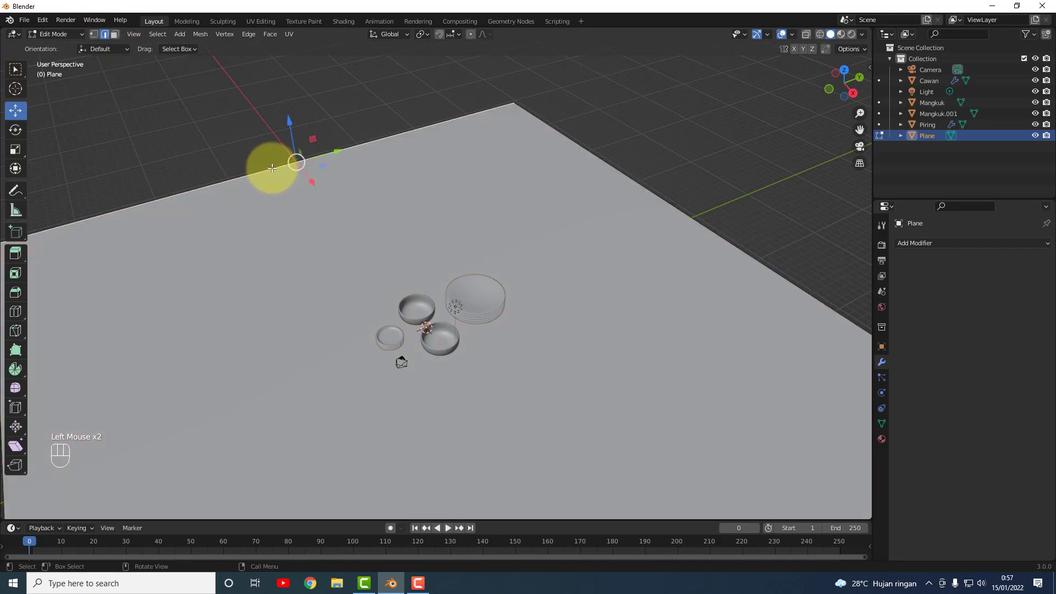
key(z)
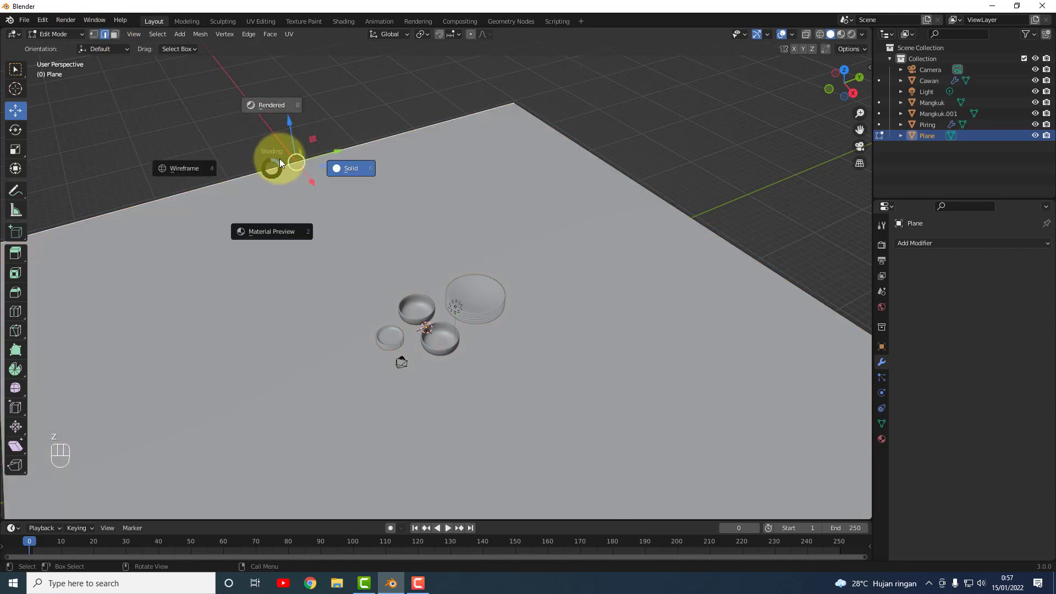
click(280, 158)
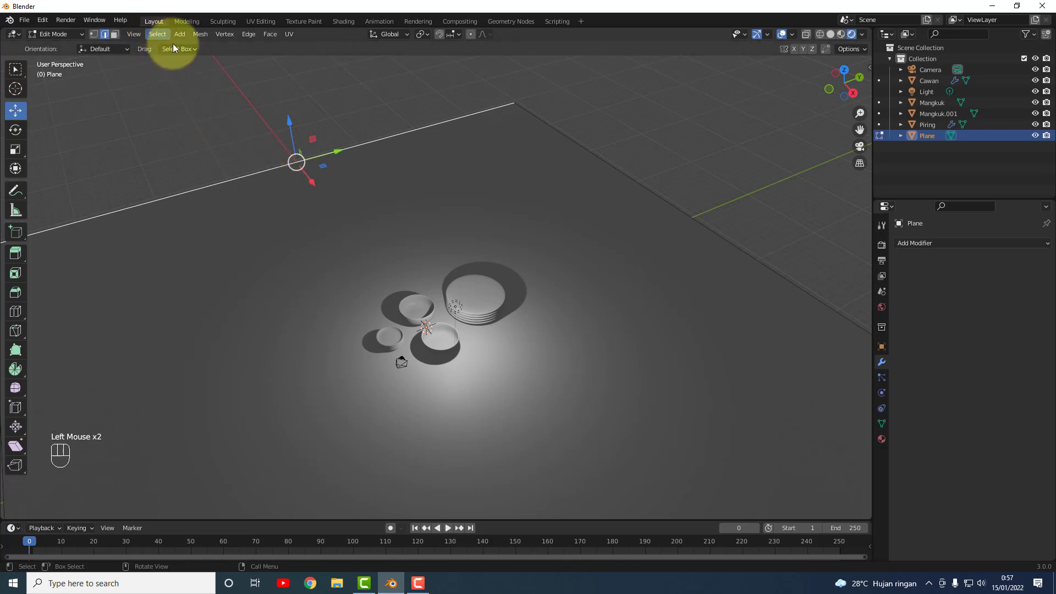
click(270, 183)
click(266, 181)
click(260, 161)
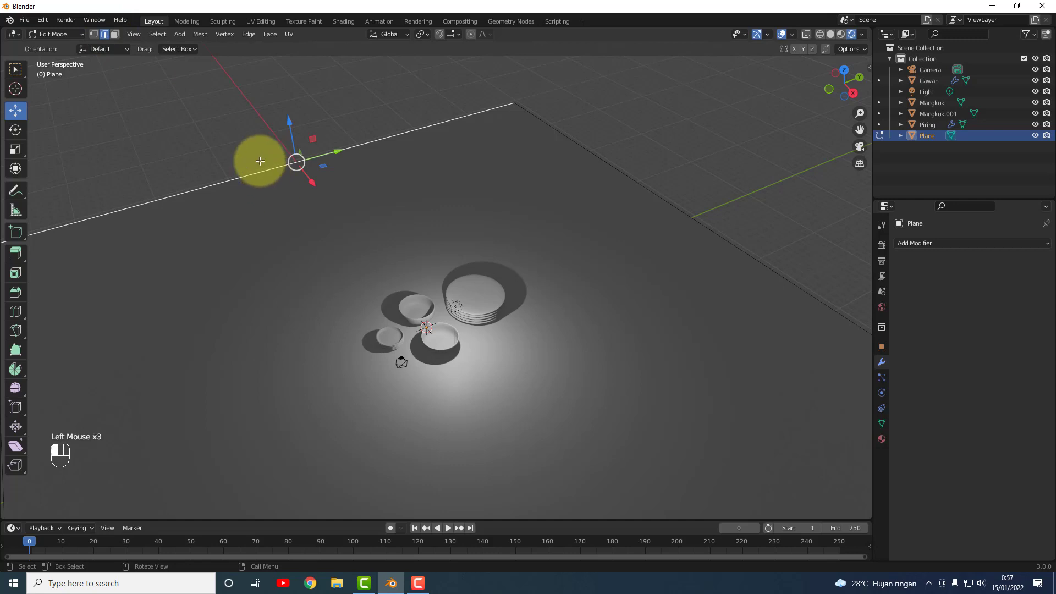
click(830, 34)
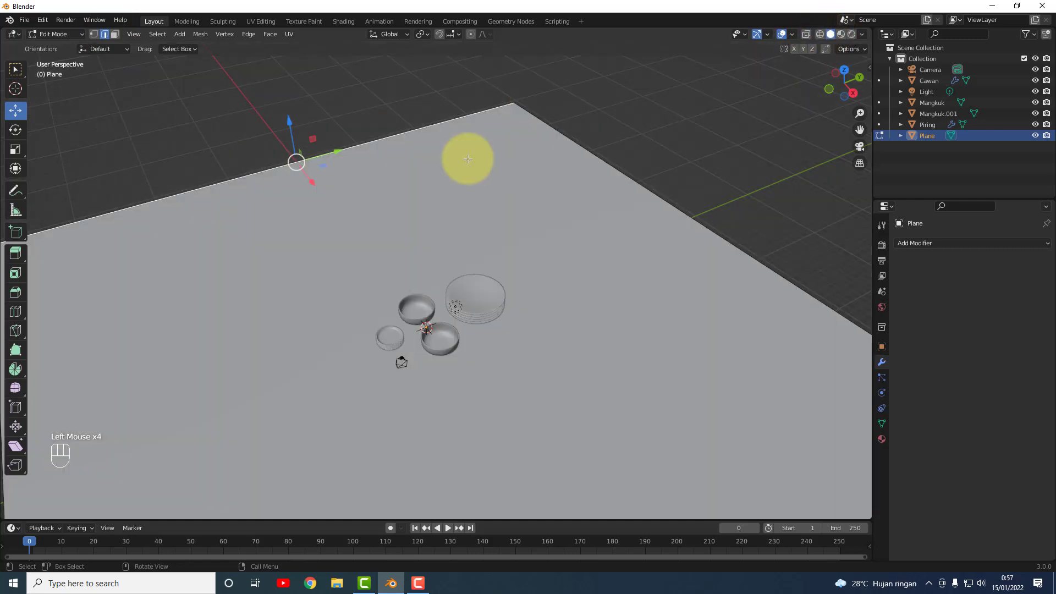
Extrude the floor plane's far edge across the X axis upward about 31.2 m along Z to form a back wall.
click(253, 150)
click(291, 218)
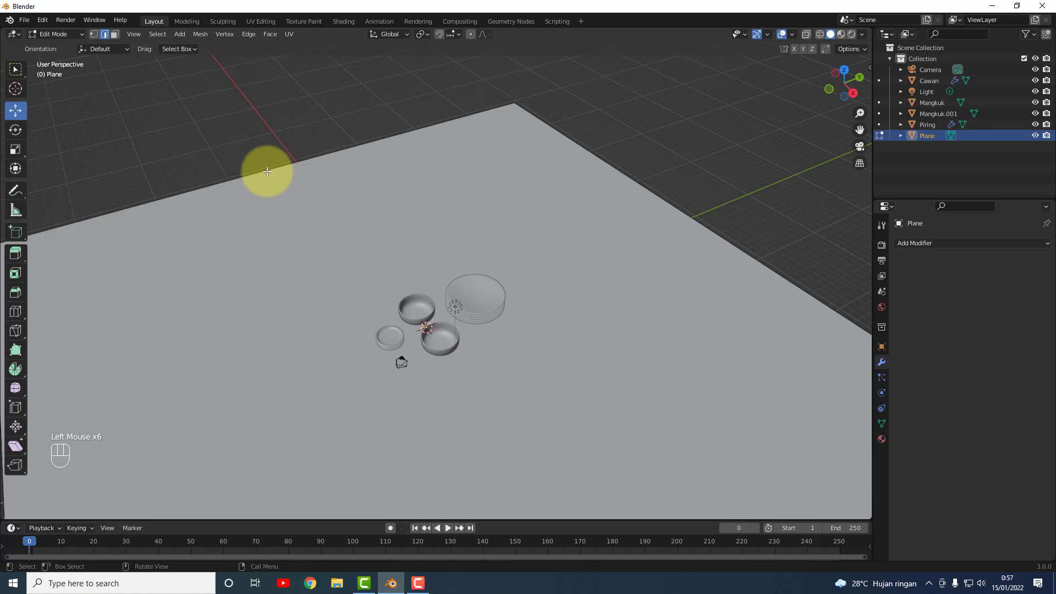
click(267, 172)
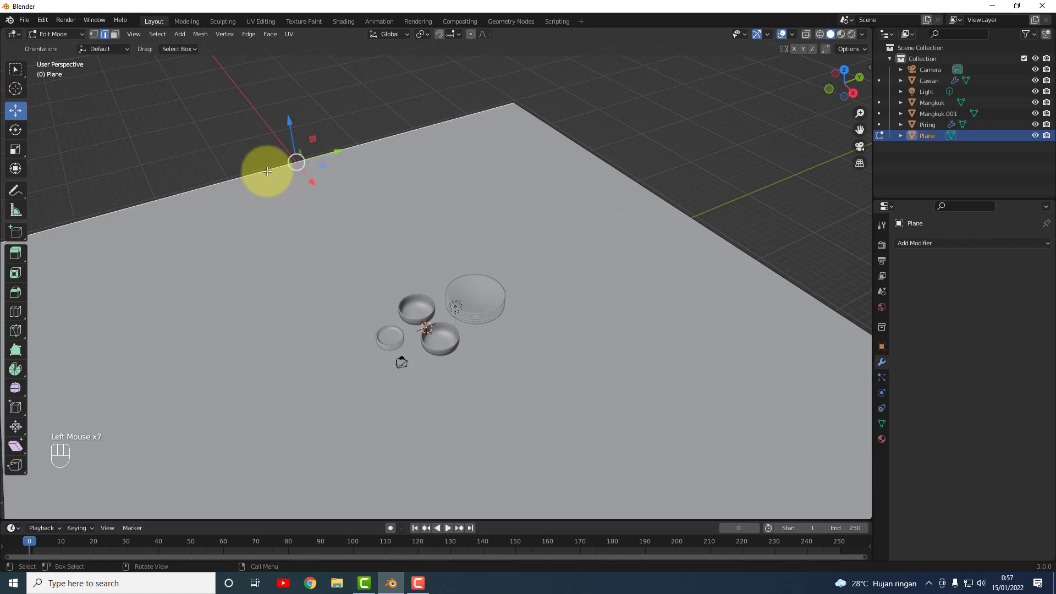
key(z)
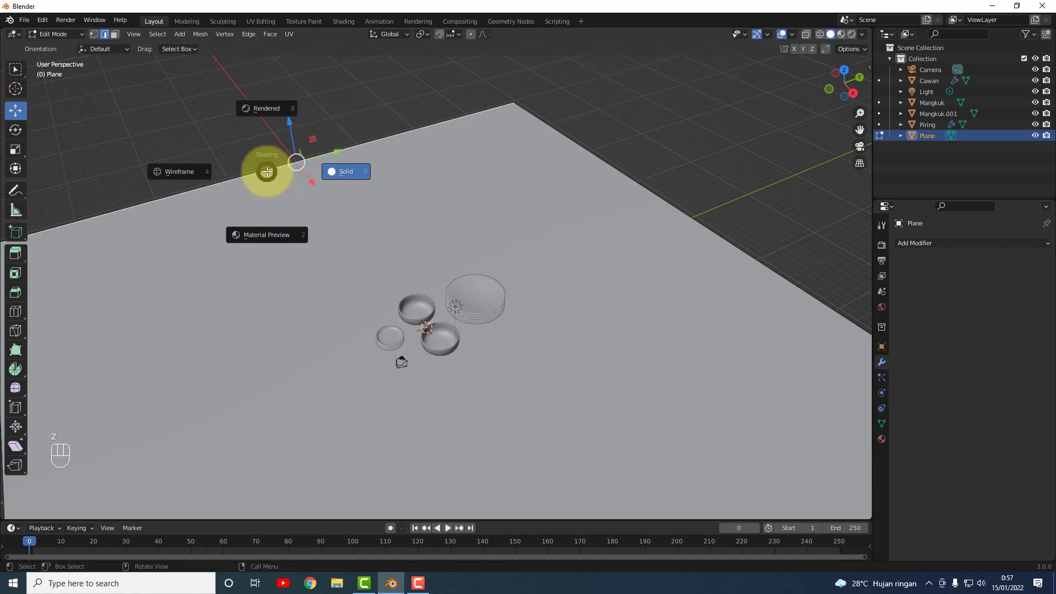
click(495, 164)
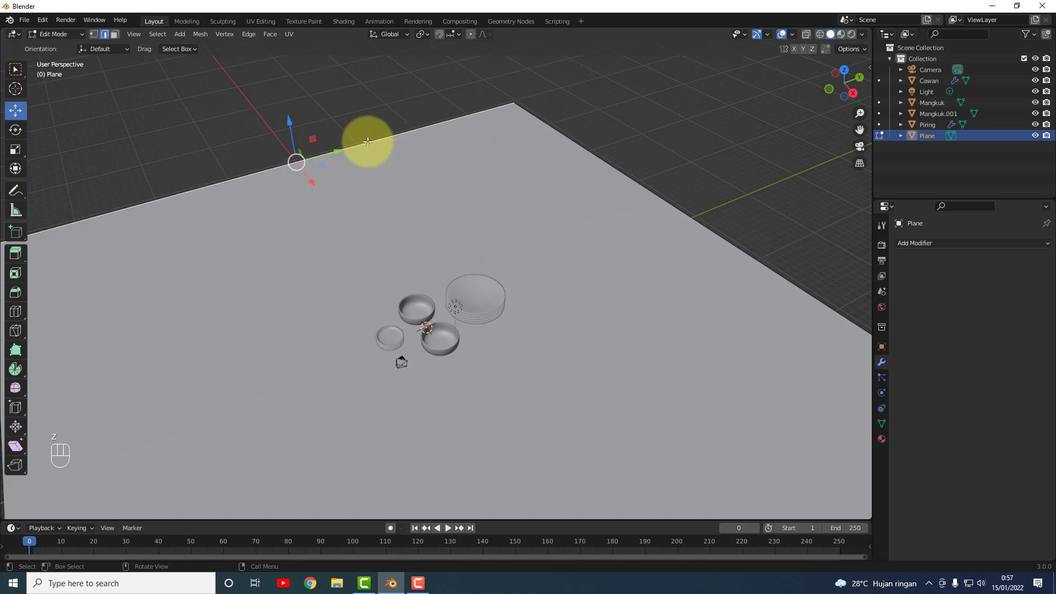
key(e)
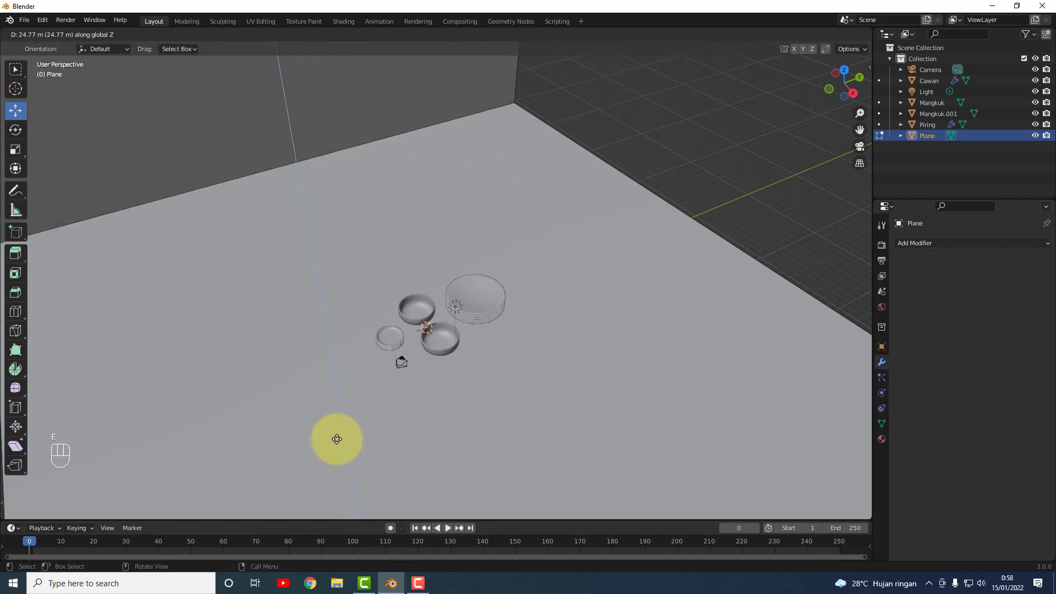
click(336, 383)
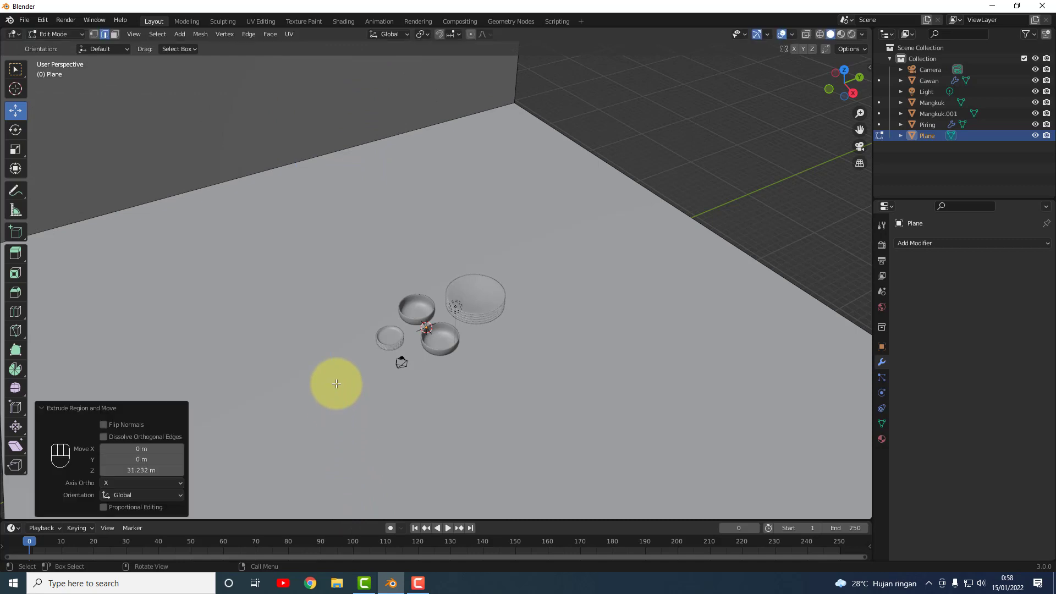
Extrude the floor plane's far edge across the Y axis upward about 27.7 m along Z as a second wall.
click(623, 174)
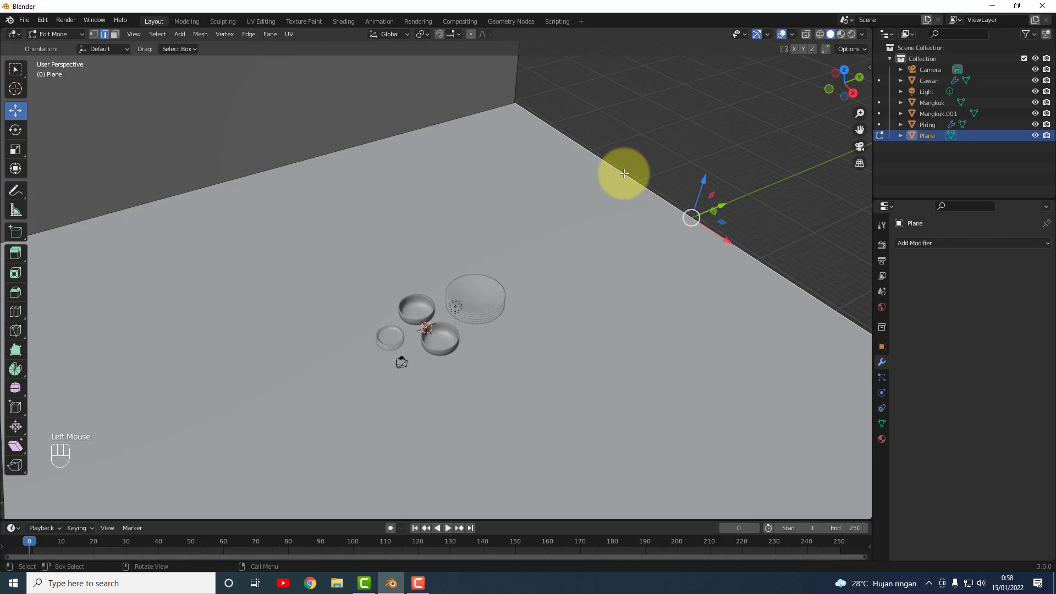
key(e)
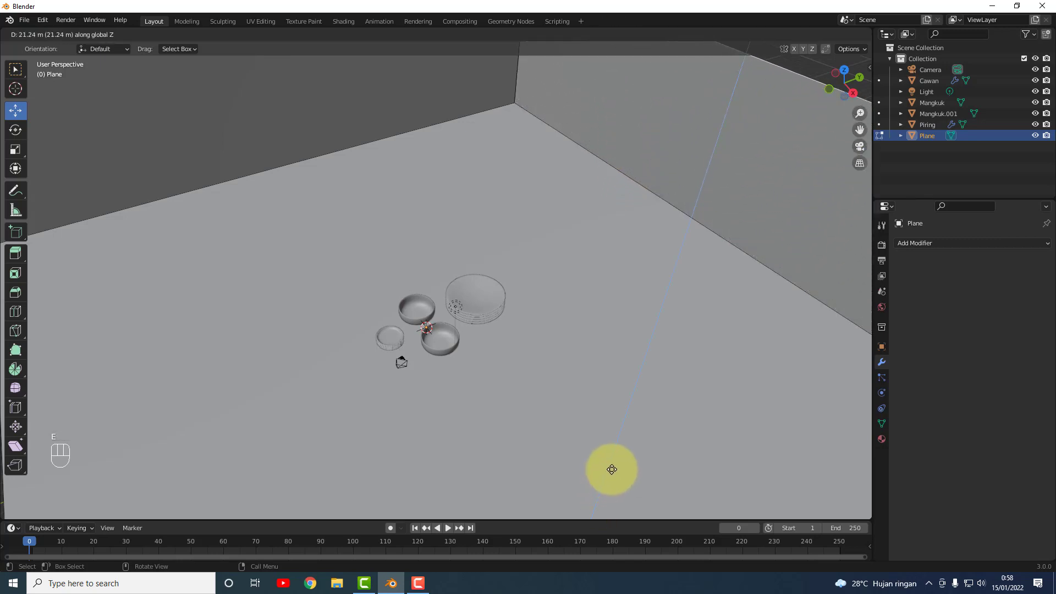
click(627, 411)
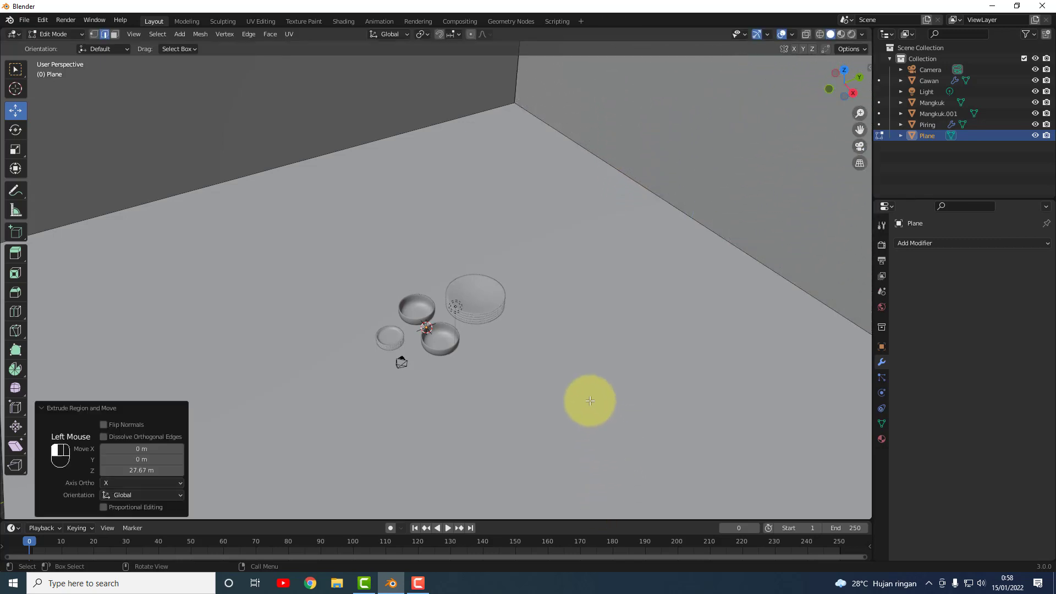
click(597, 366)
middle_drag(586, 427, 594, 404)
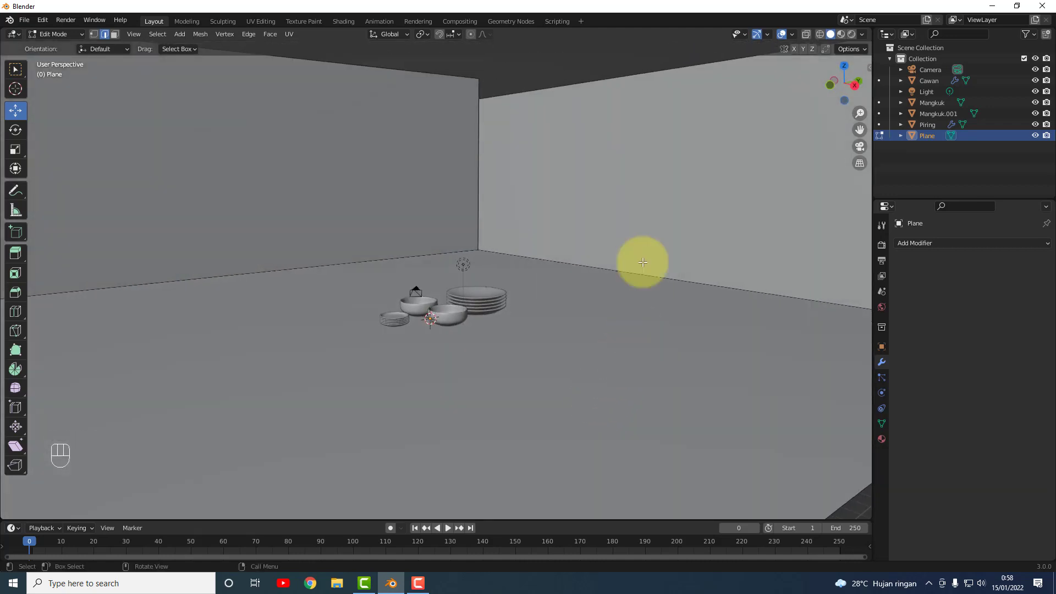
Try extruding the second wall's top edge upward along Z, and undo back to the selected floor edge.
click(629, 74)
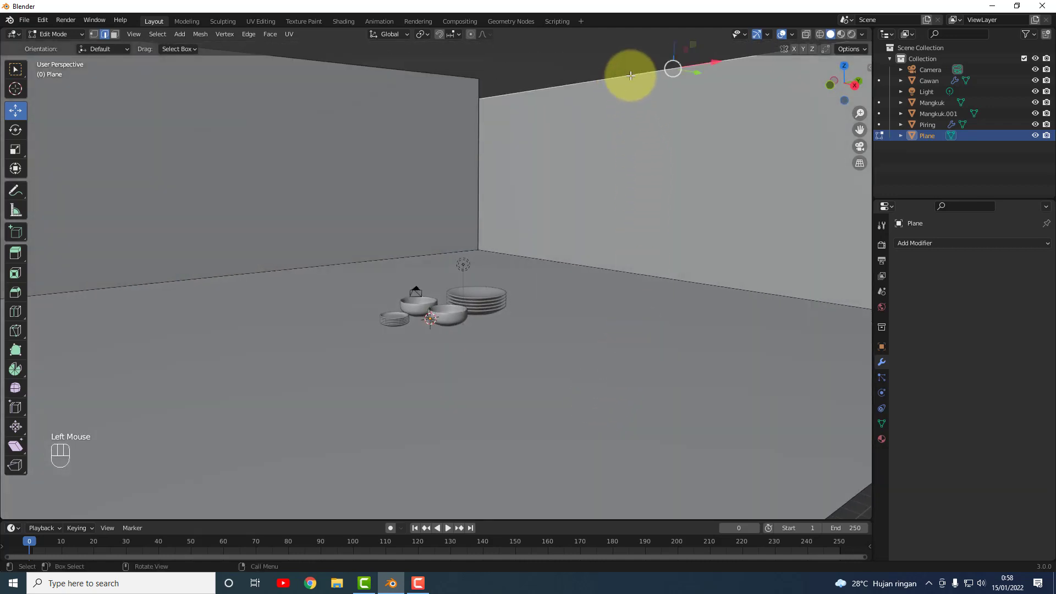
key(e)
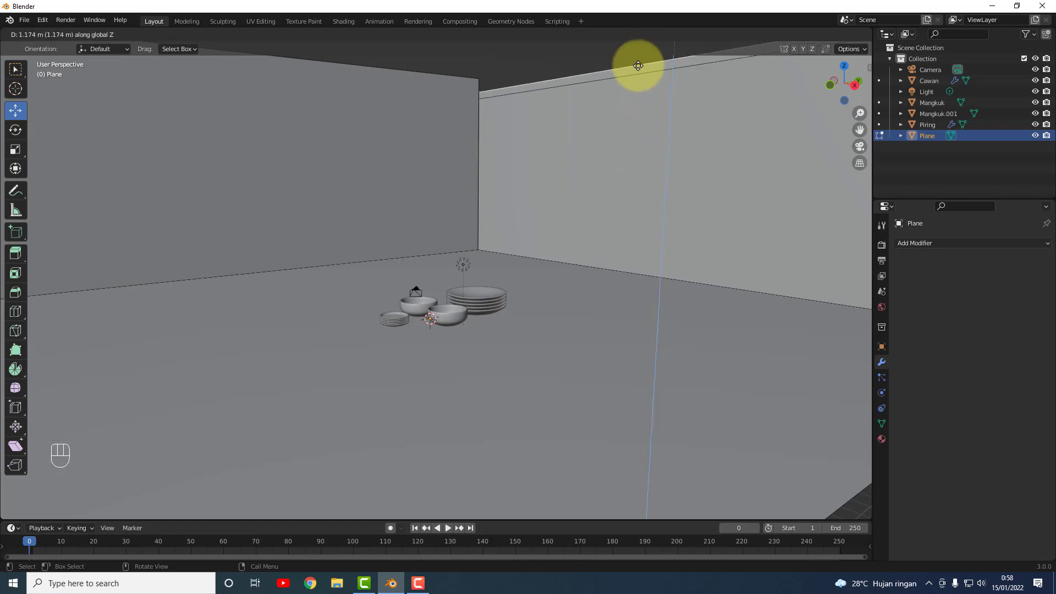
click(638, 65)
key(ctrl+z)
key(ctrl+z)
key(ctrl+z)
key(ctrl+z)
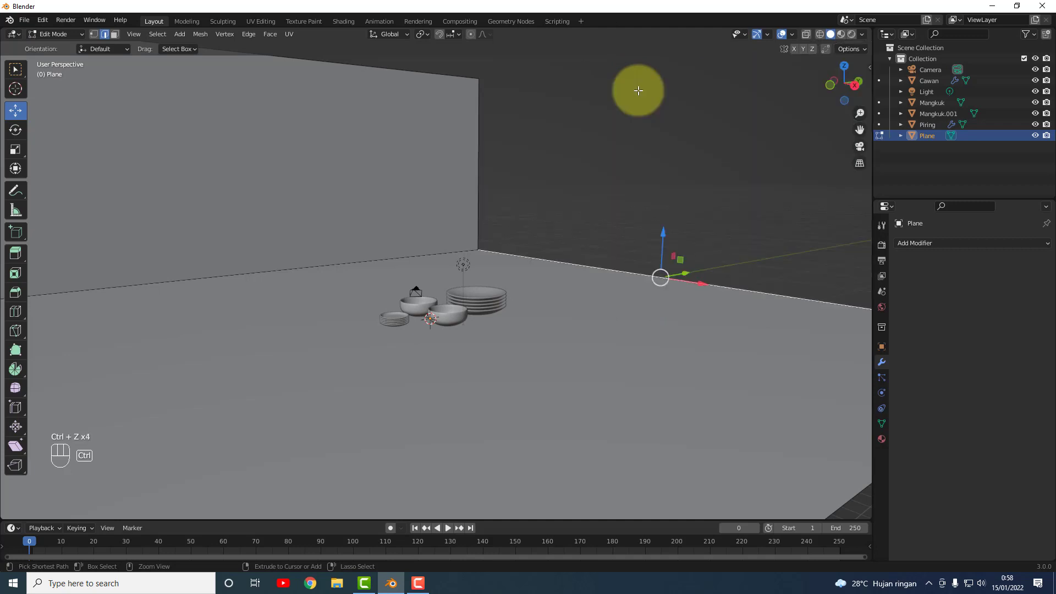
Extrude the selected floor edge across the Y axis upward about 31.2 m along Z to form the second back wall.
key(e)
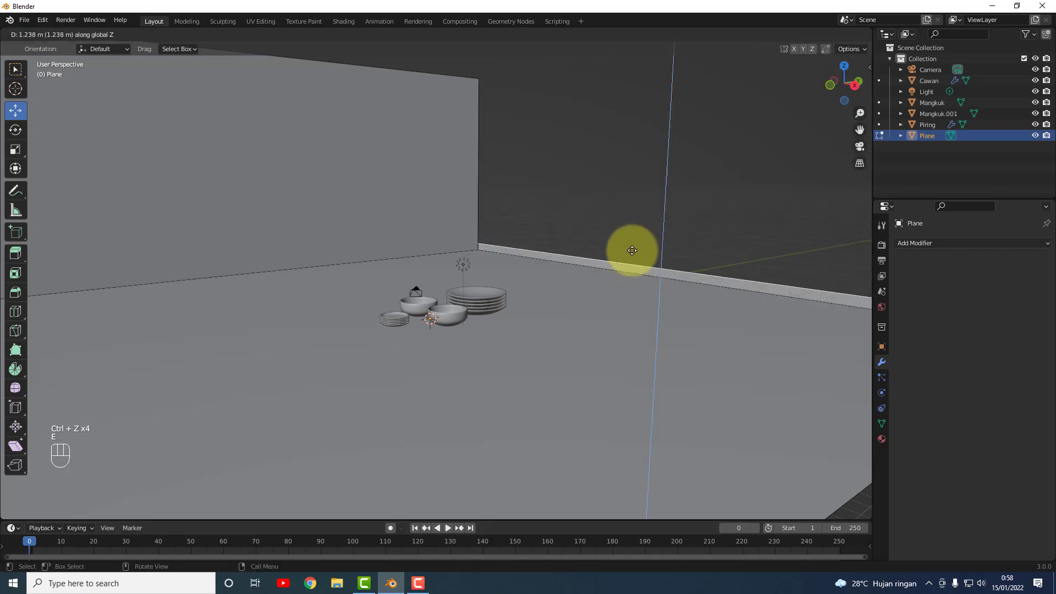
click(632, 502)
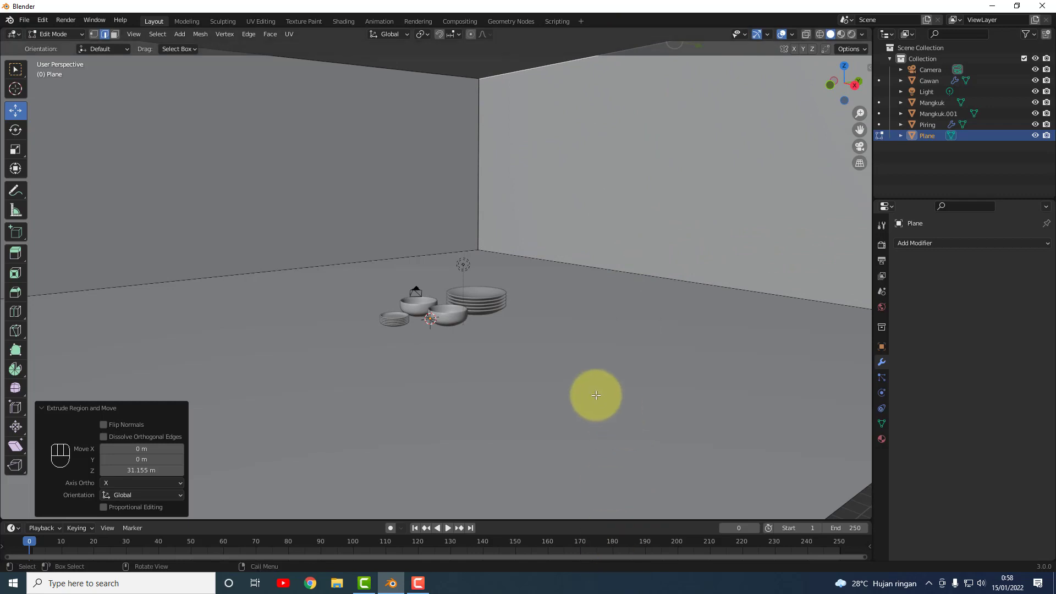
middle_drag(594, 394, 589, 420)
scroll(598, 417, down, 3)
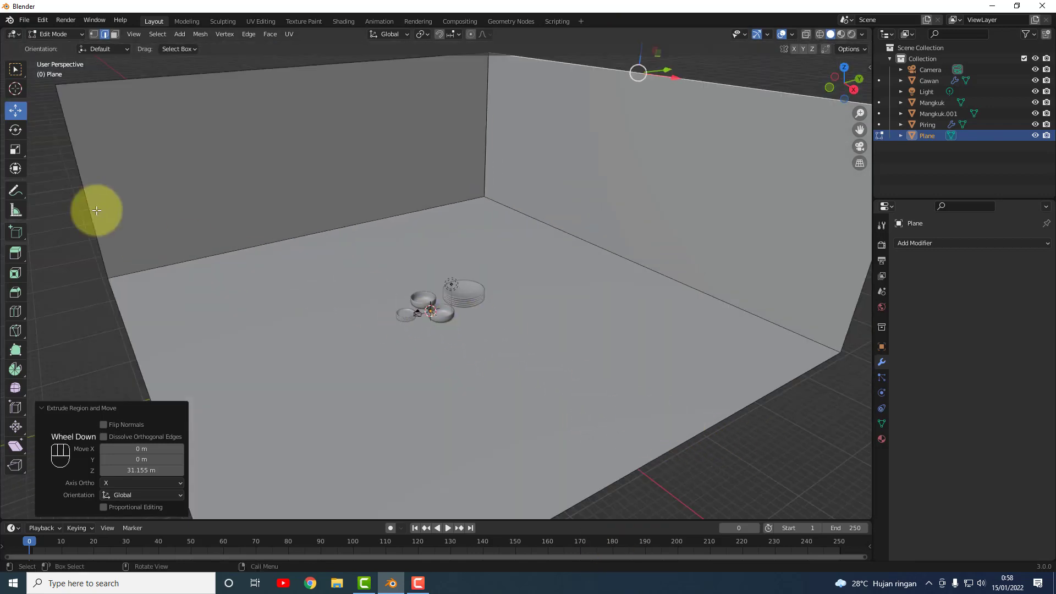
Clear the edge selection on the floor plane and return to Object Mode.
double_click(63, 242)
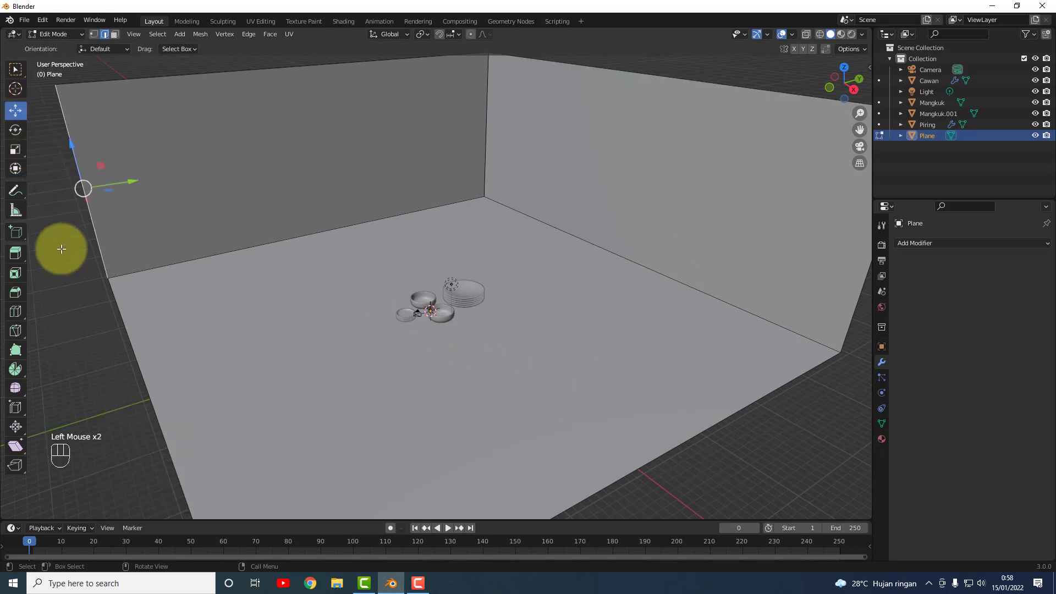
click(15, 69)
click(42, 253)
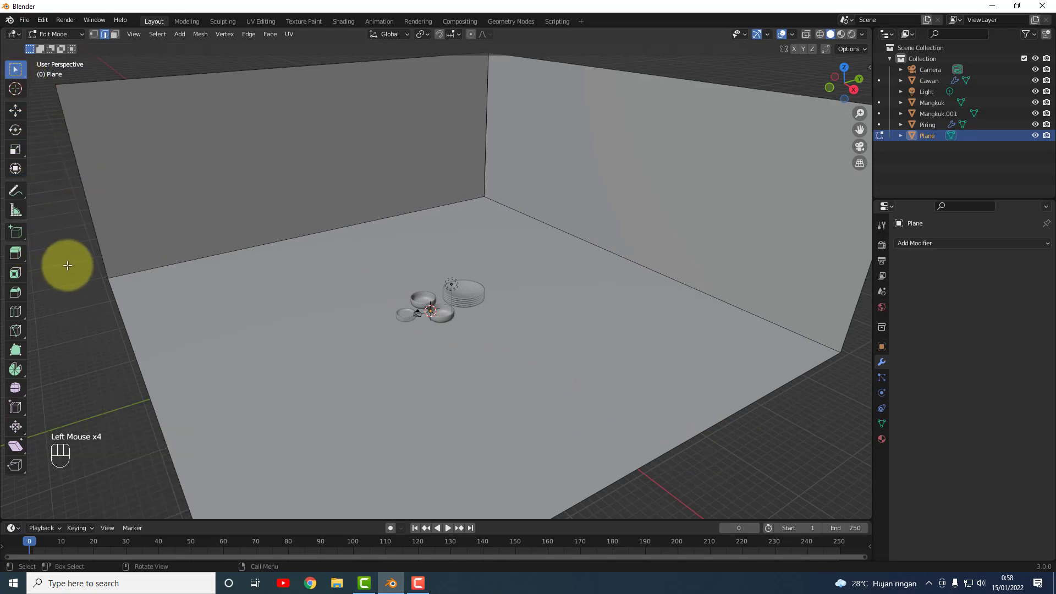
click(435, 319)
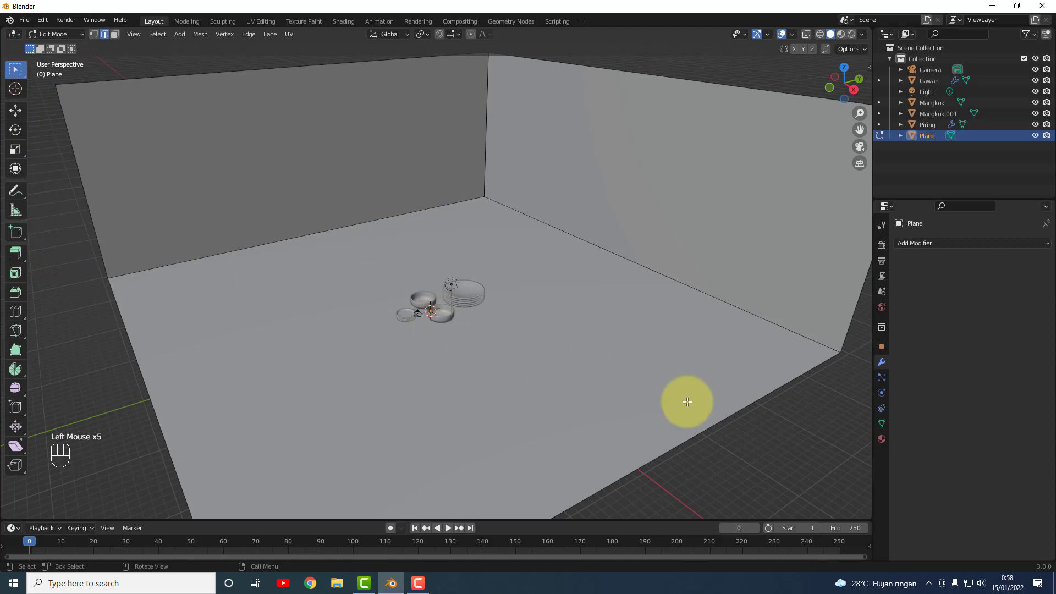
drag(699, 481, 343, 261)
click(720, 455)
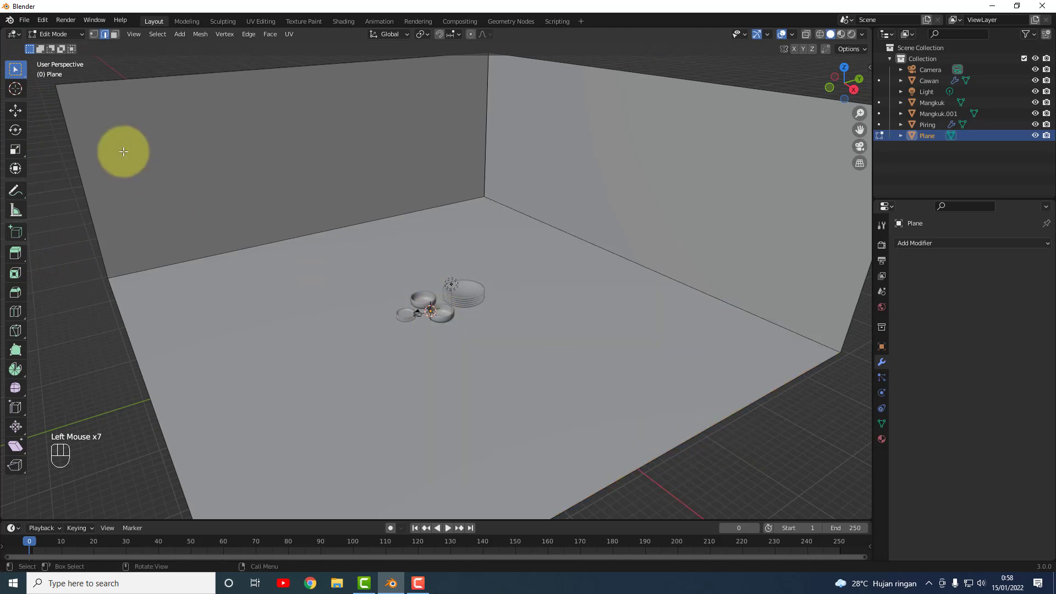
key(Tab)
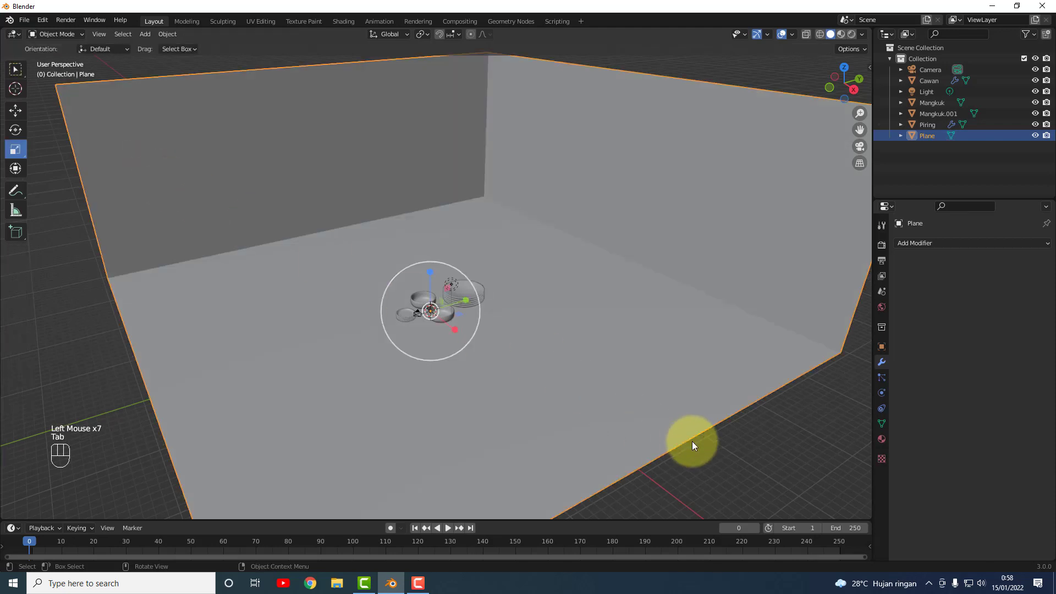
Select only the tableware objects Piring, Mangkuk.001, Mangkuk and Cawan together.
click(704, 467)
drag(706, 468, 336, 262)
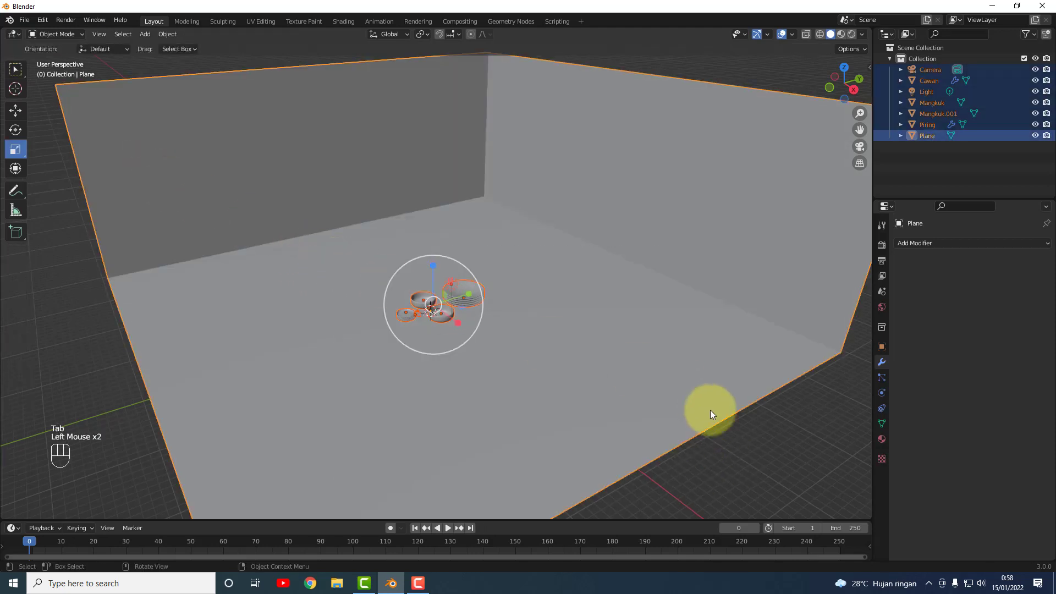
click(757, 452)
click(935, 124)
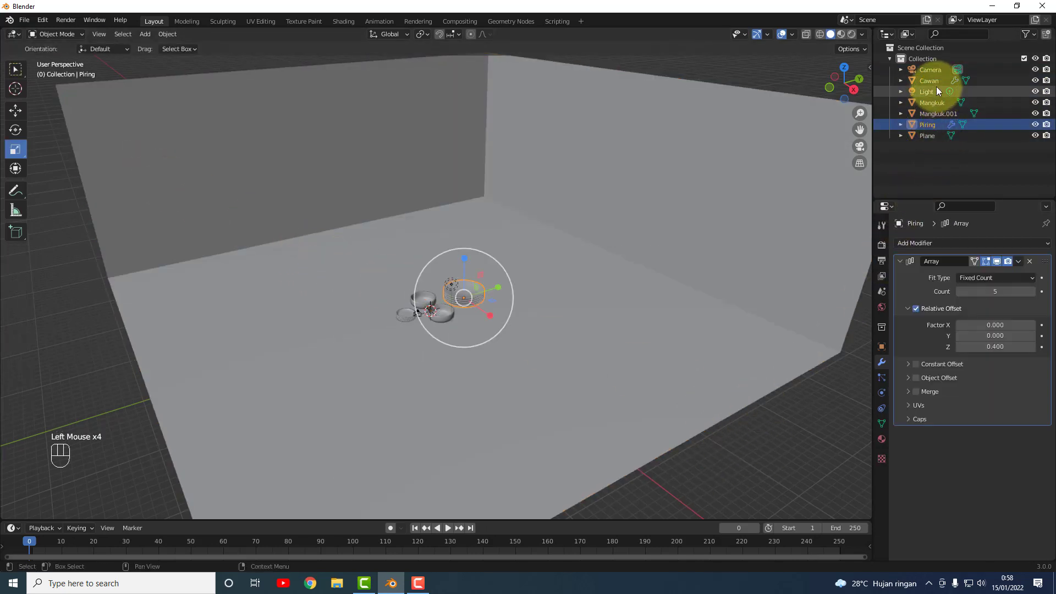
ctrl+click(932, 114)
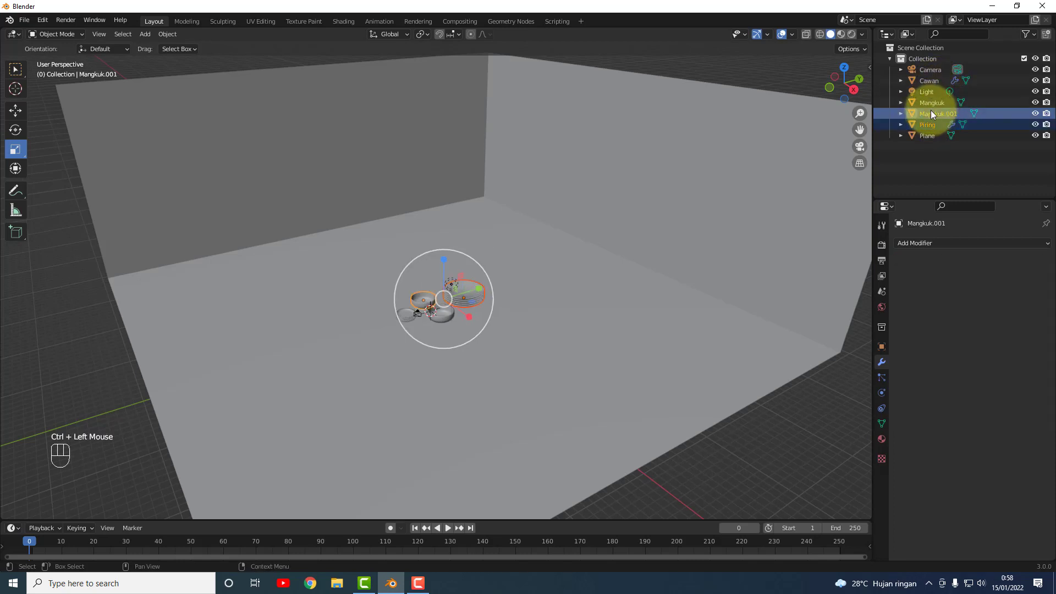
ctrl+click(930, 103)
ctrl+click(930, 82)
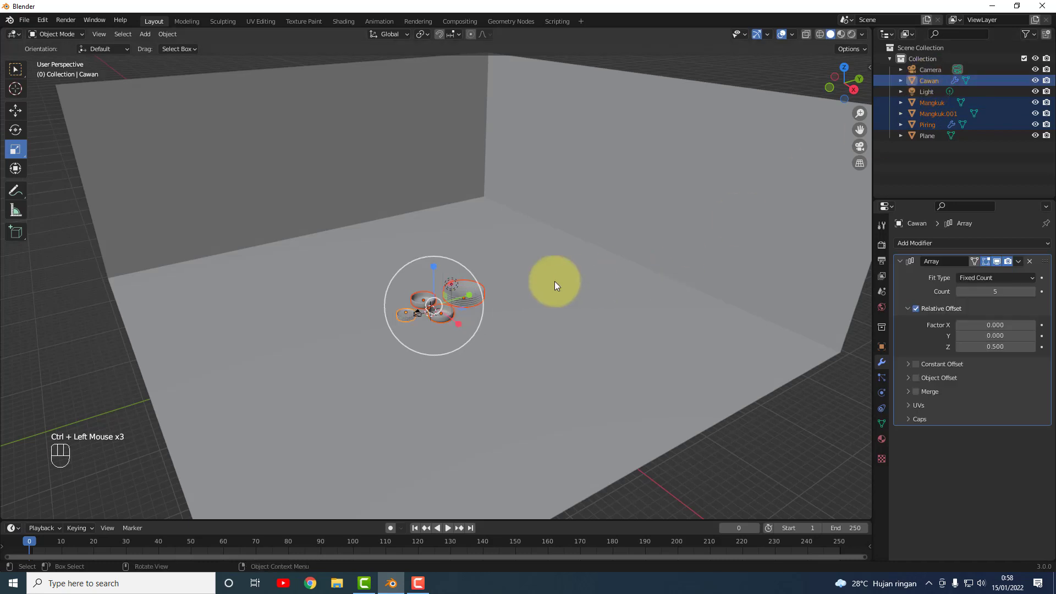
Move the selected tableware along the floor toward the back corner, including about -23.2 m along X.
click(15, 111)
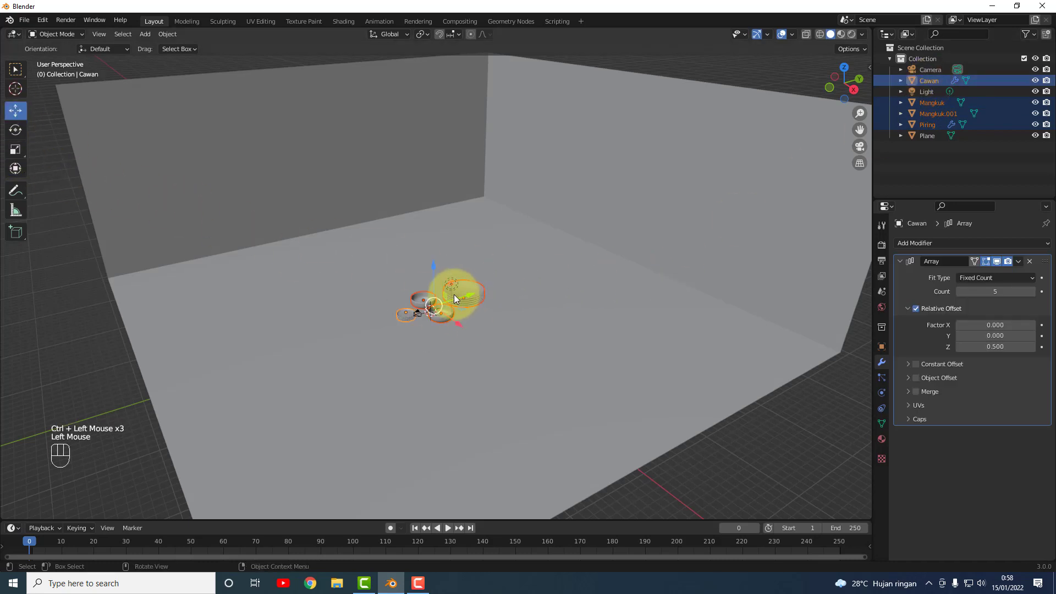
drag(432, 279, 453, 243)
key(ctrl+z)
drag(470, 295, 463, 319)
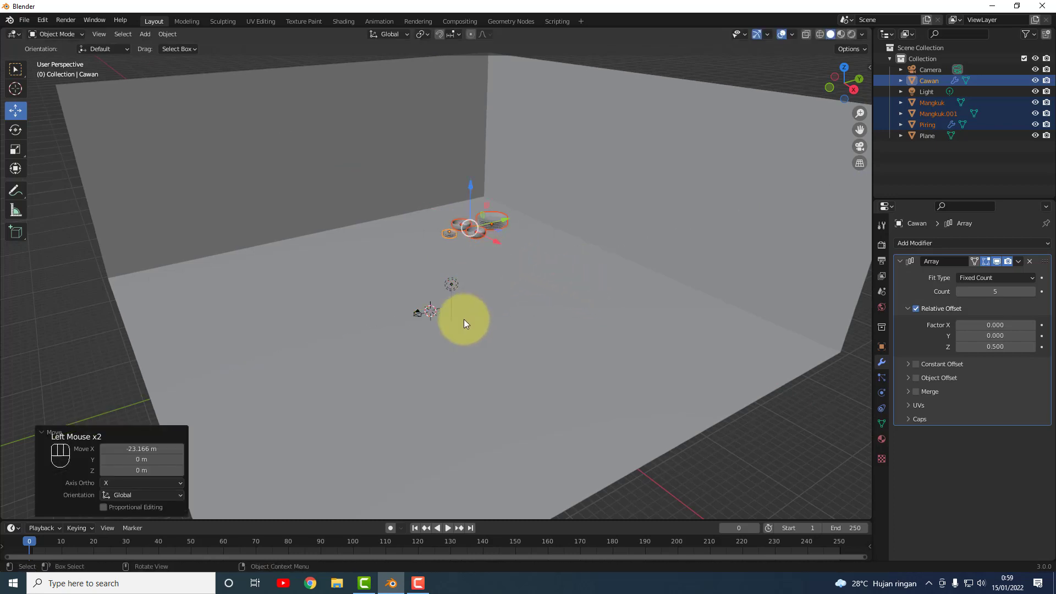
Set the camera's scale to X 1.020, Y 0.750 and Z 0.760, checking the framing in camera view before returning to perspective.
click(418, 316)
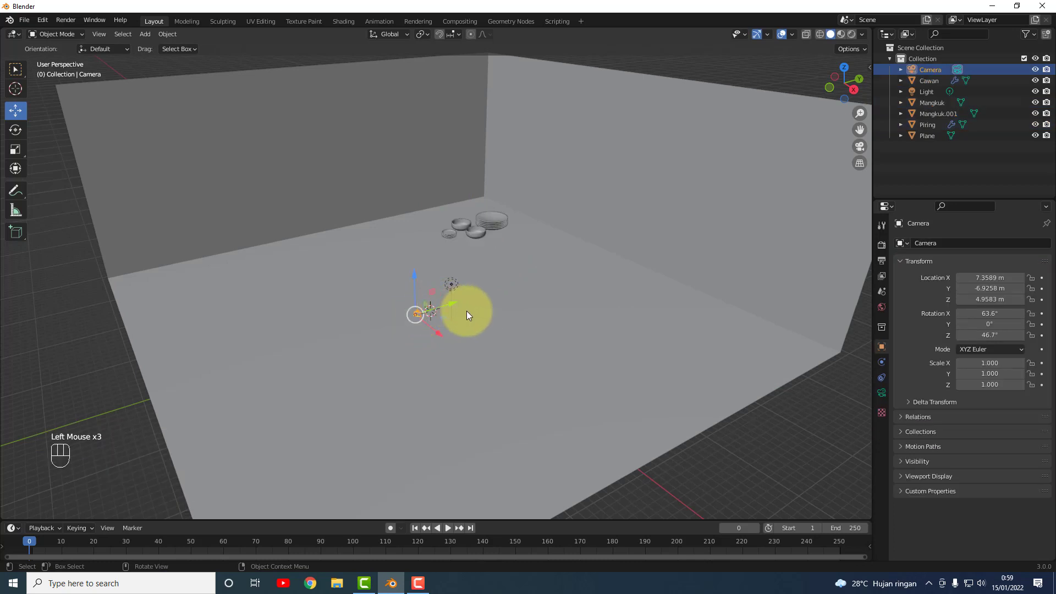
key(grave)
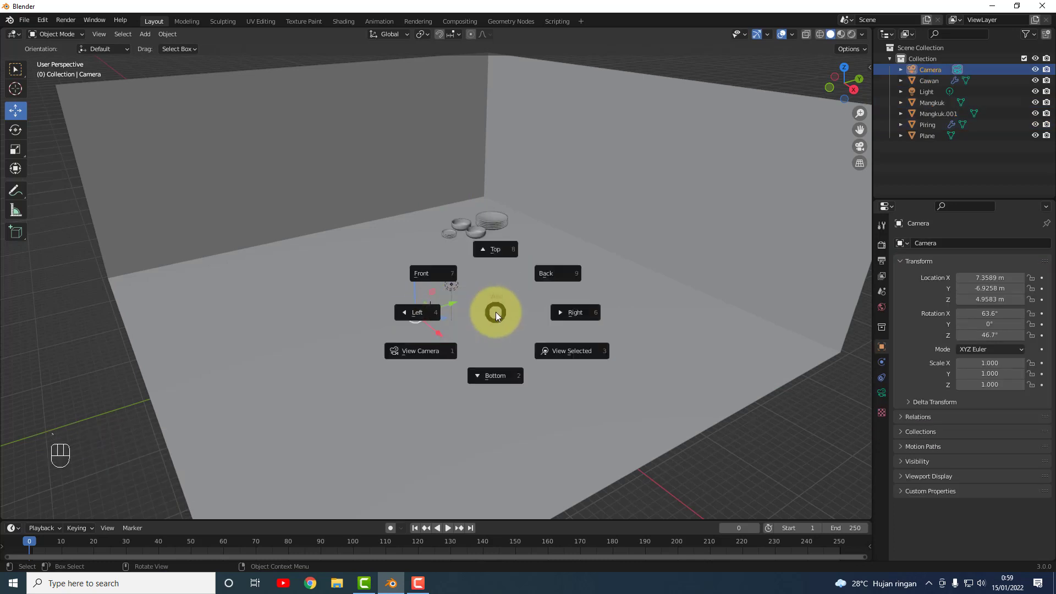
click(427, 346)
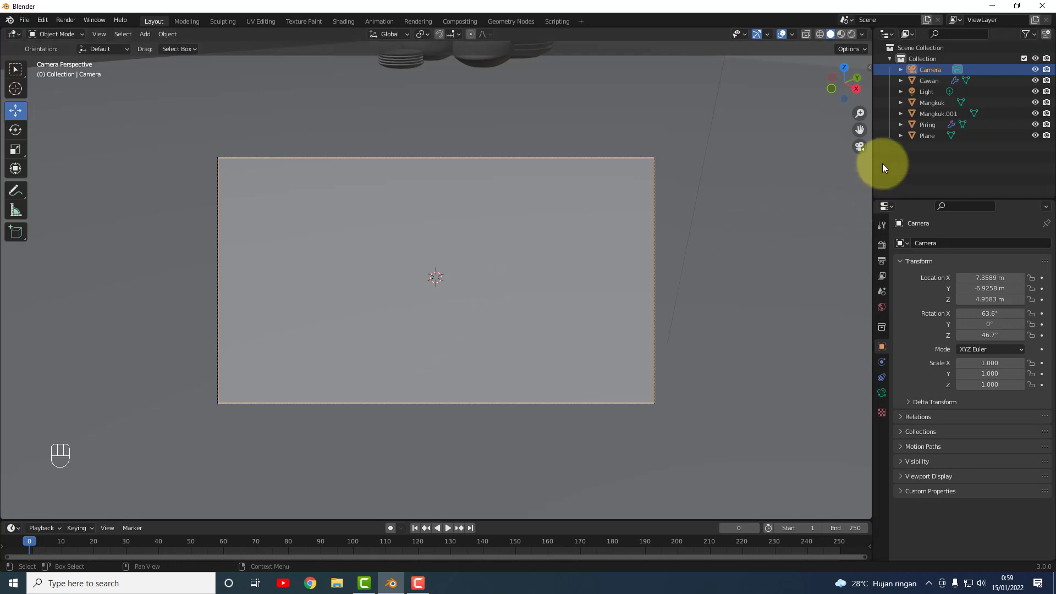
drag(1002, 362, 993, 383)
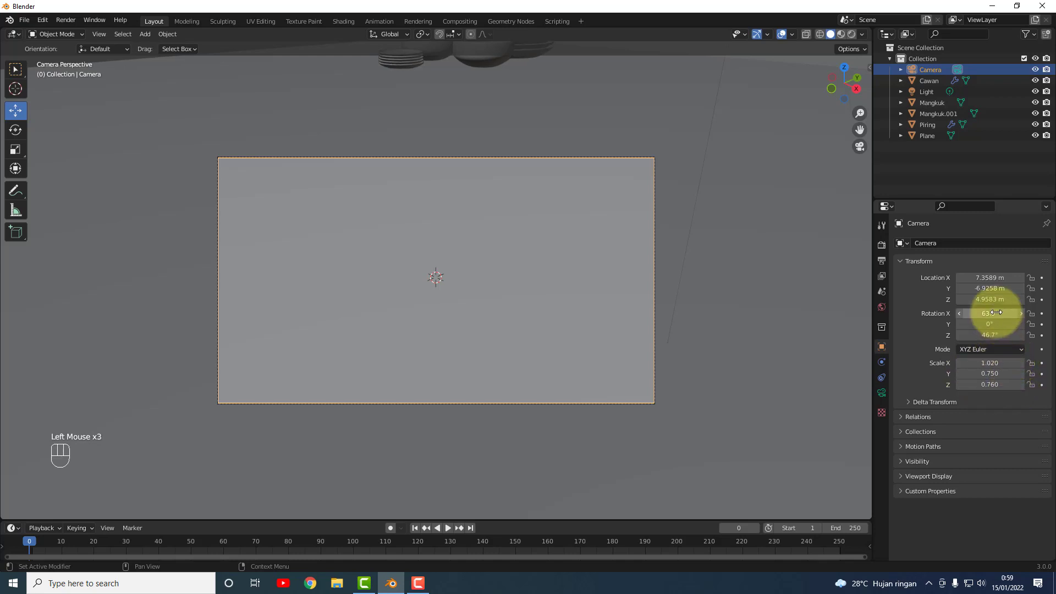
scroll(511, 288, down, 2)
scroll(512, 288, up, 1)
scroll(511, 291, down, 1)
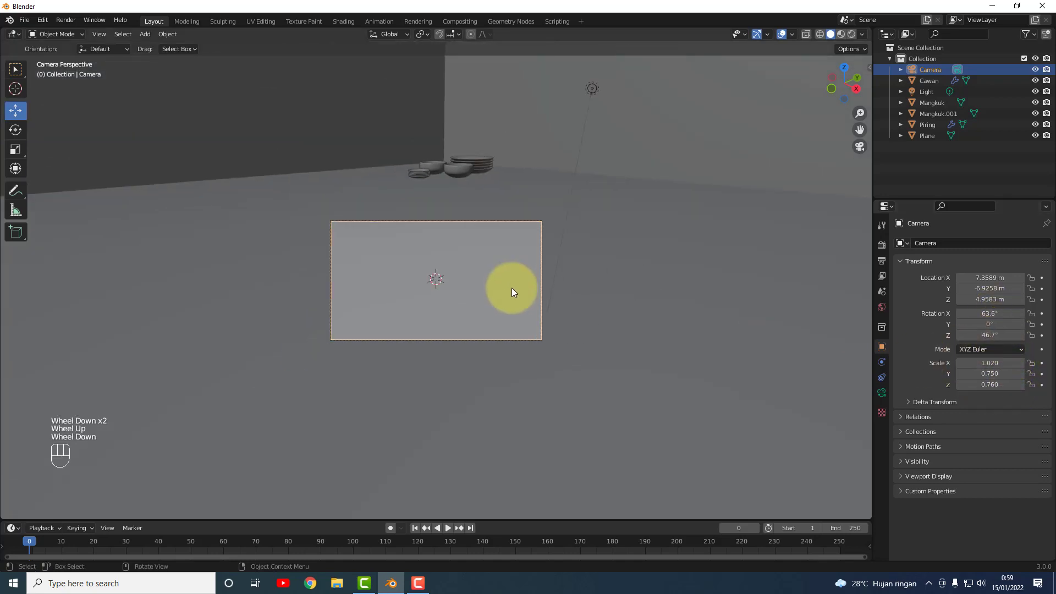
scroll(511, 288, down, 3)
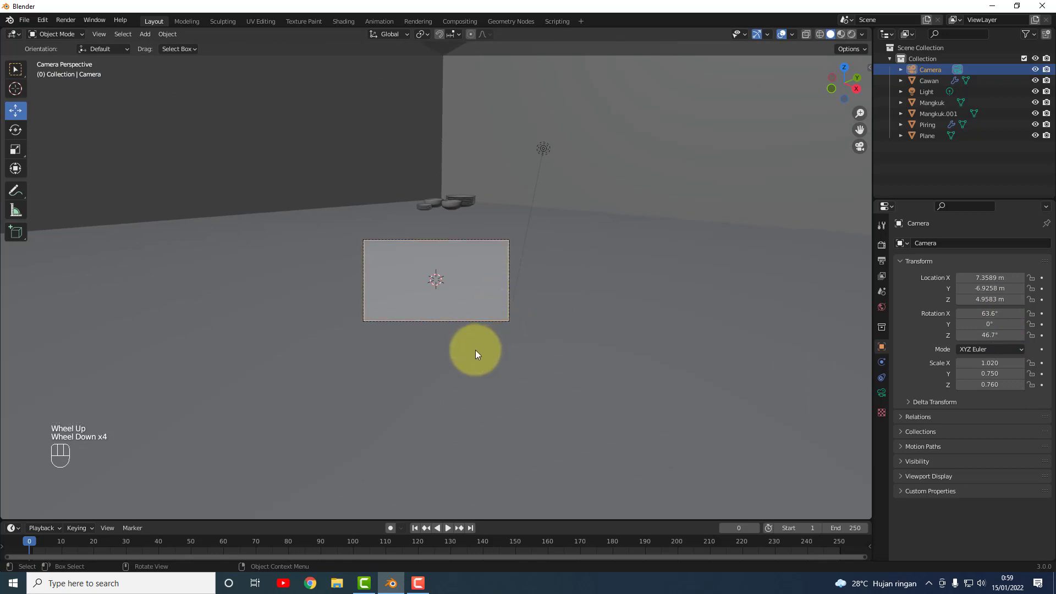
key(grave)
click(410, 387)
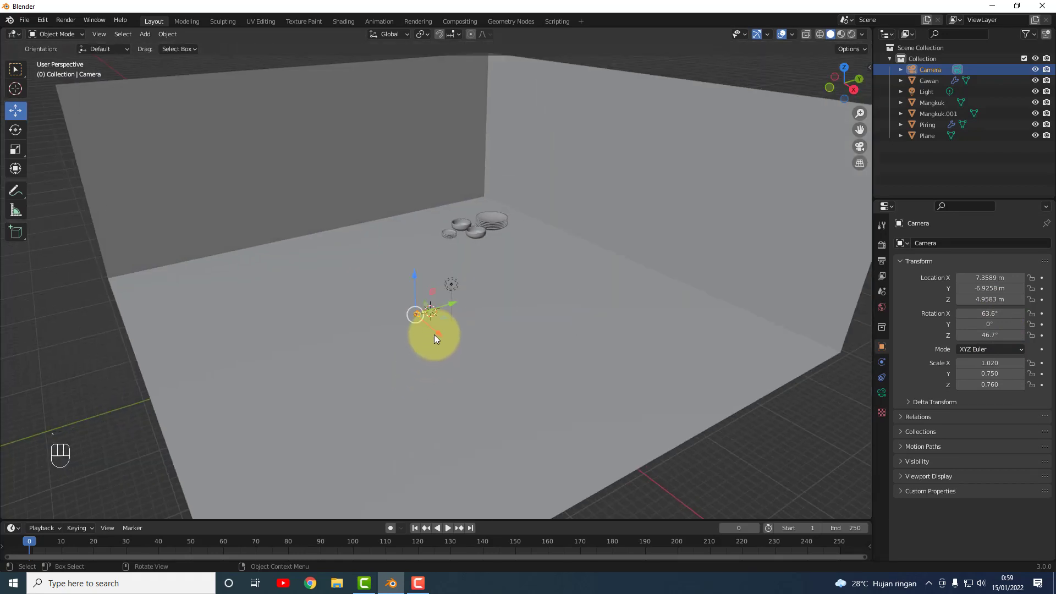
Move the camera about 9 m along X and 12.2 m along Z, and shift camera, light and floor plane about 0.75 m along Y.
click(486, 319)
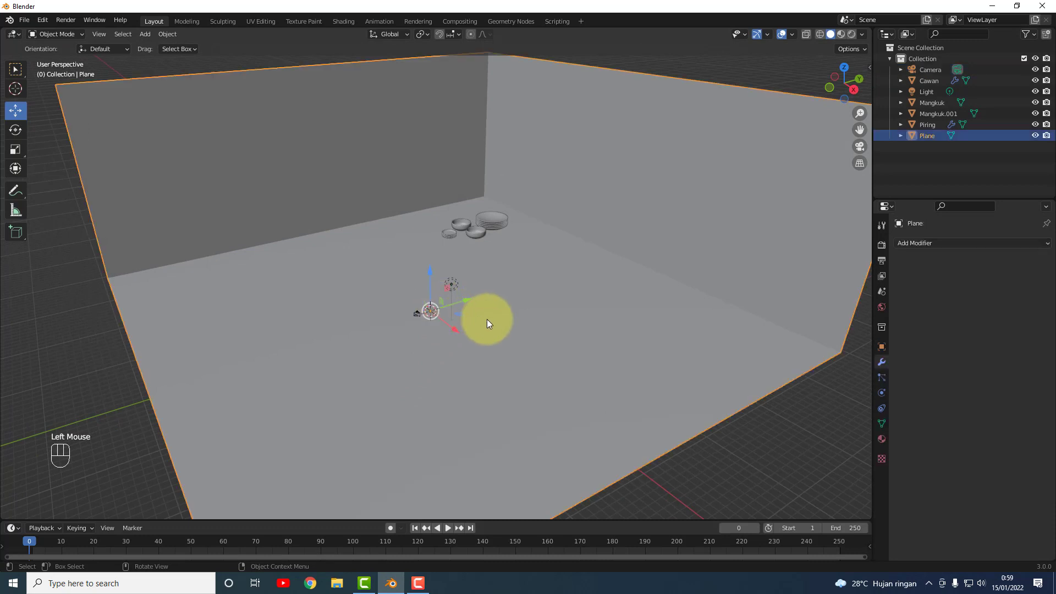
click(417, 316)
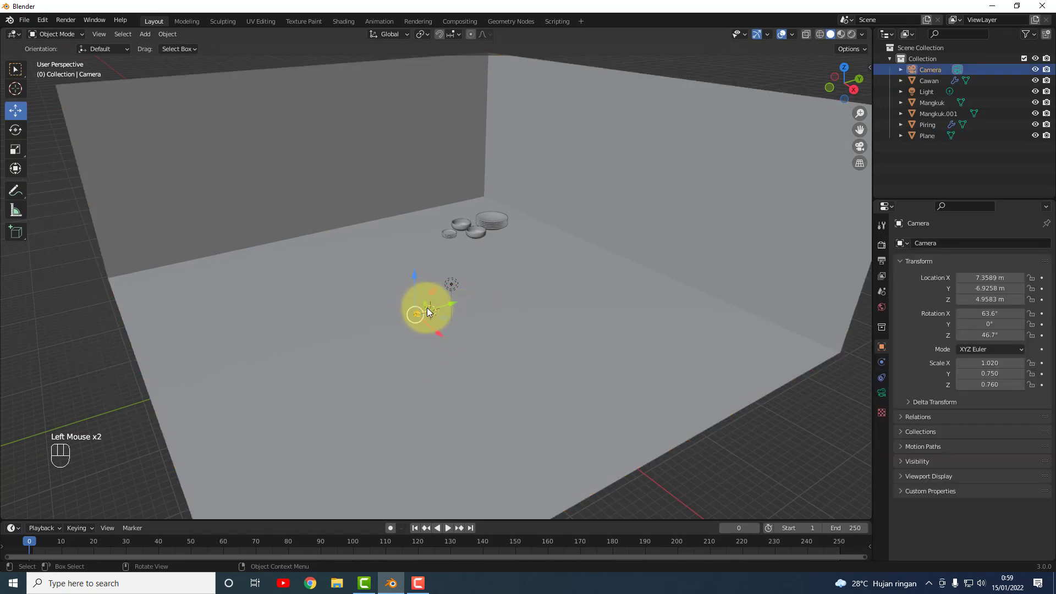
drag(427, 311, 469, 260)
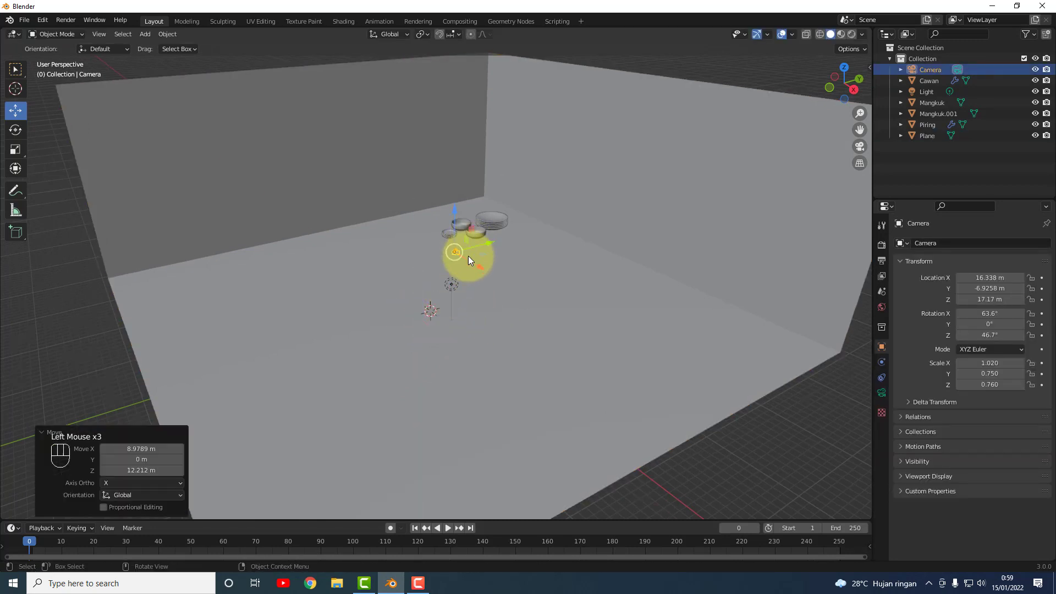
drag(440, 298, 483, 295)
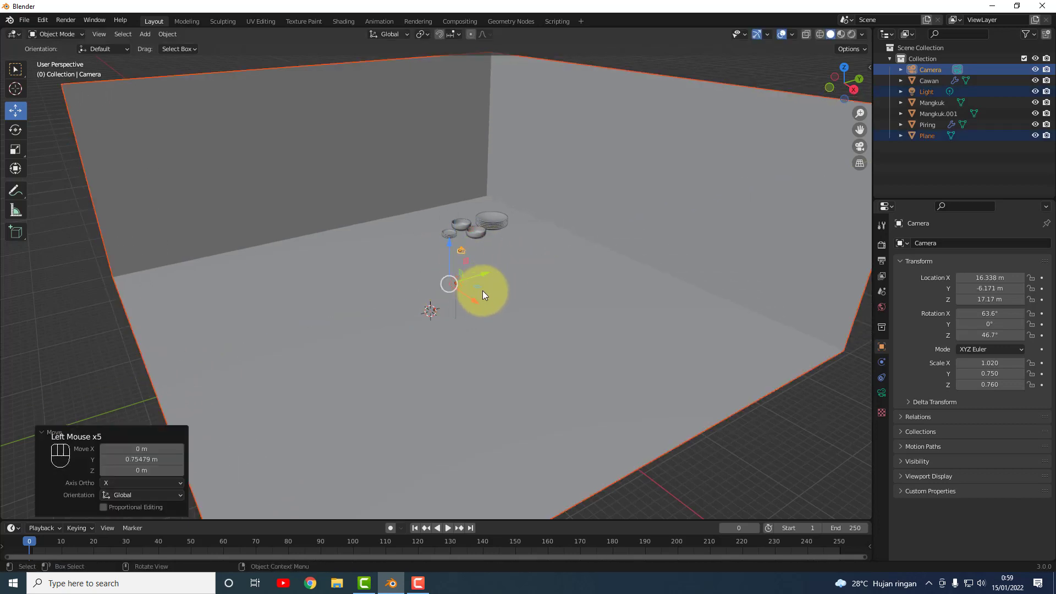
click(687, 426)
Move the light beside the tableware to about X -11 m and Y 23.2 m, and view the scene through the camera.
click(459, 285)
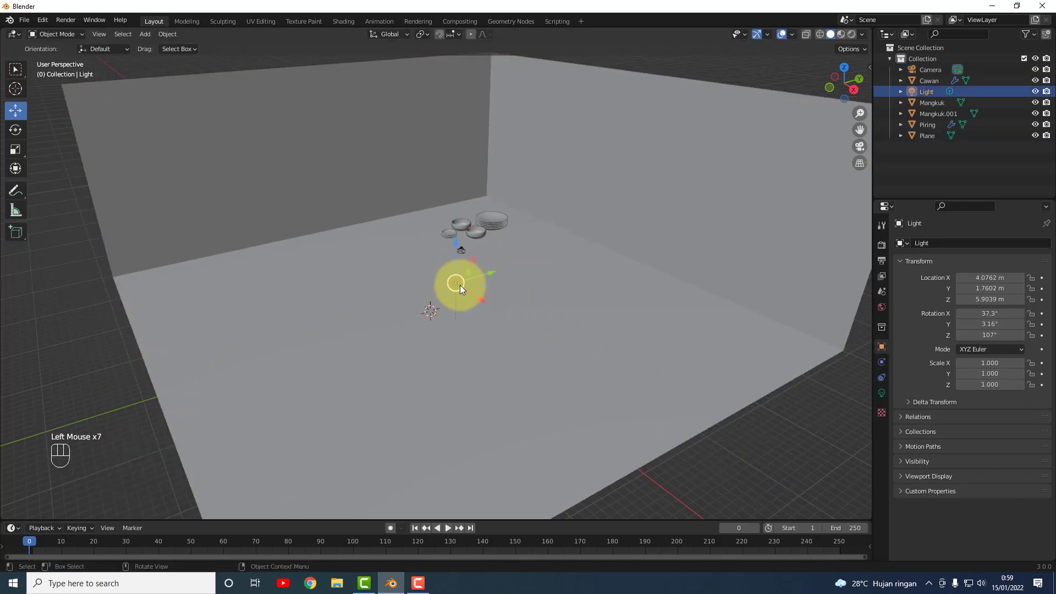
drag(490, 275, 515, 259)
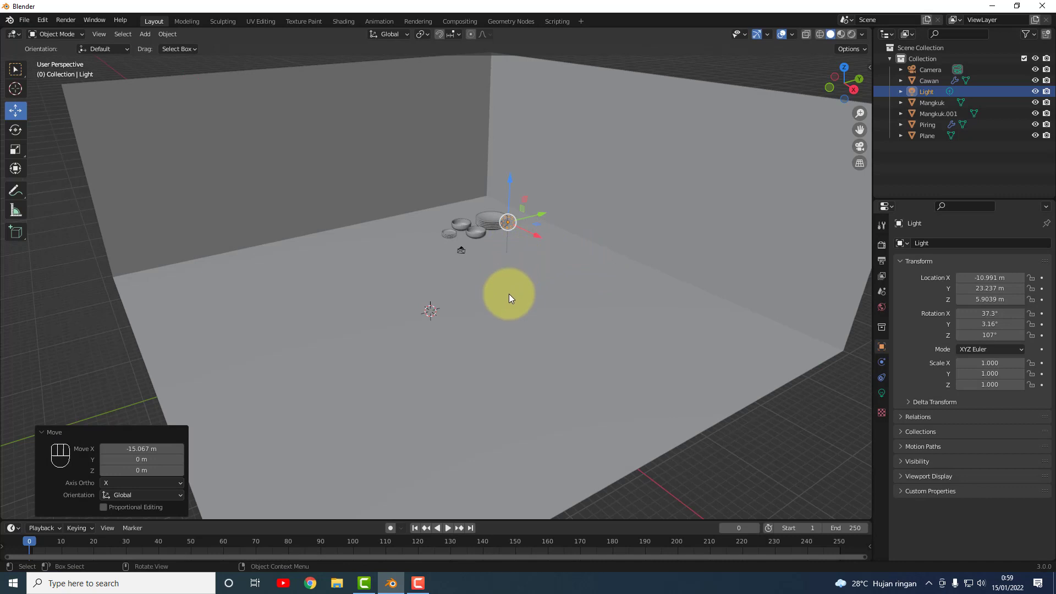
key(grave)
click(452, 328)
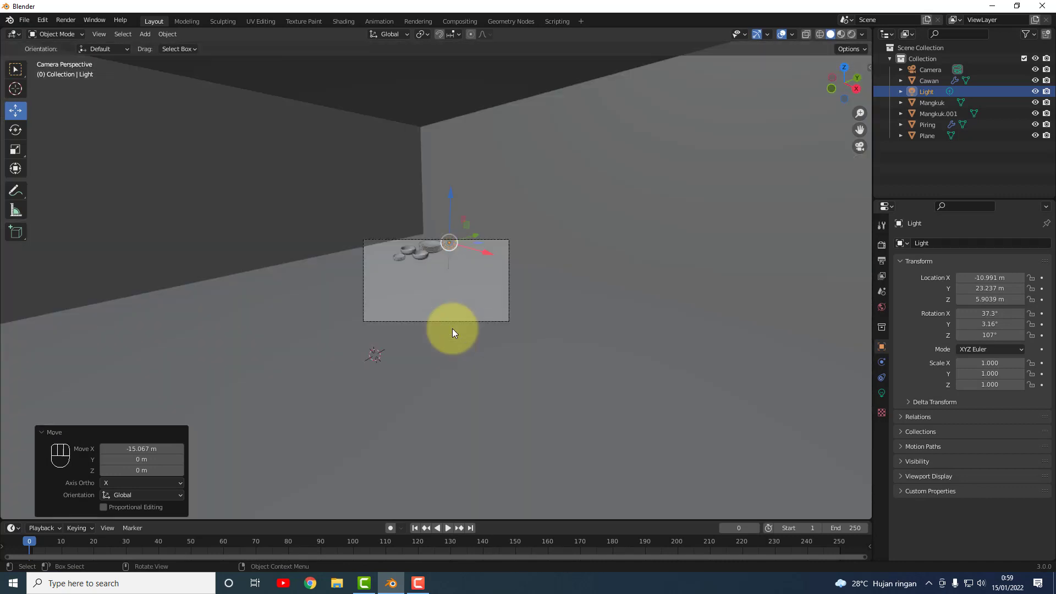
Select the floor plane and lock the camera to the view, keeping the viewport in camera perspective.
scroll(437, 225, up, 2)
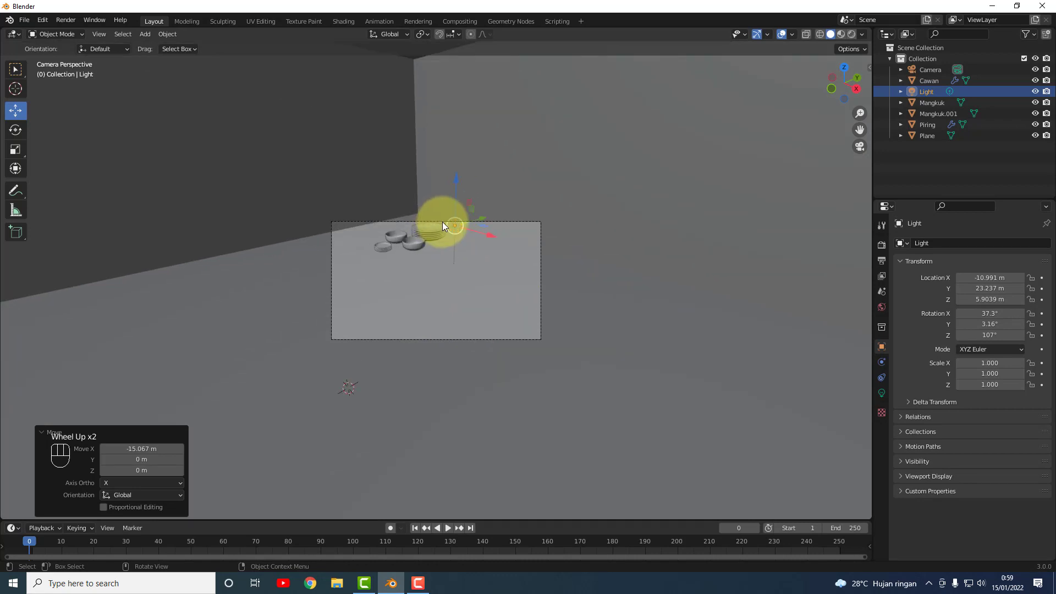
click(859, 147)
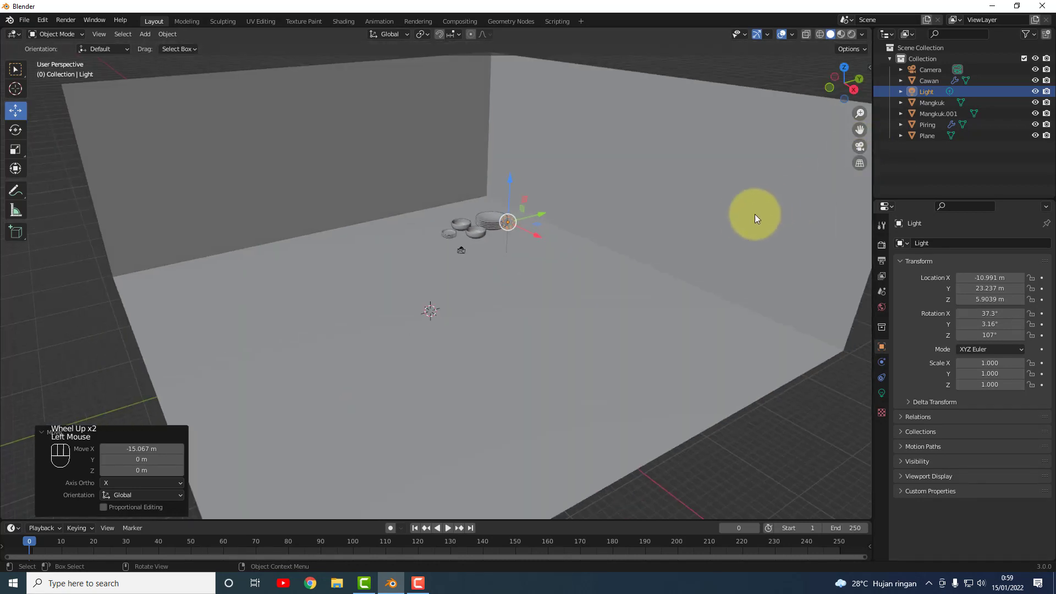
click(859, 147)
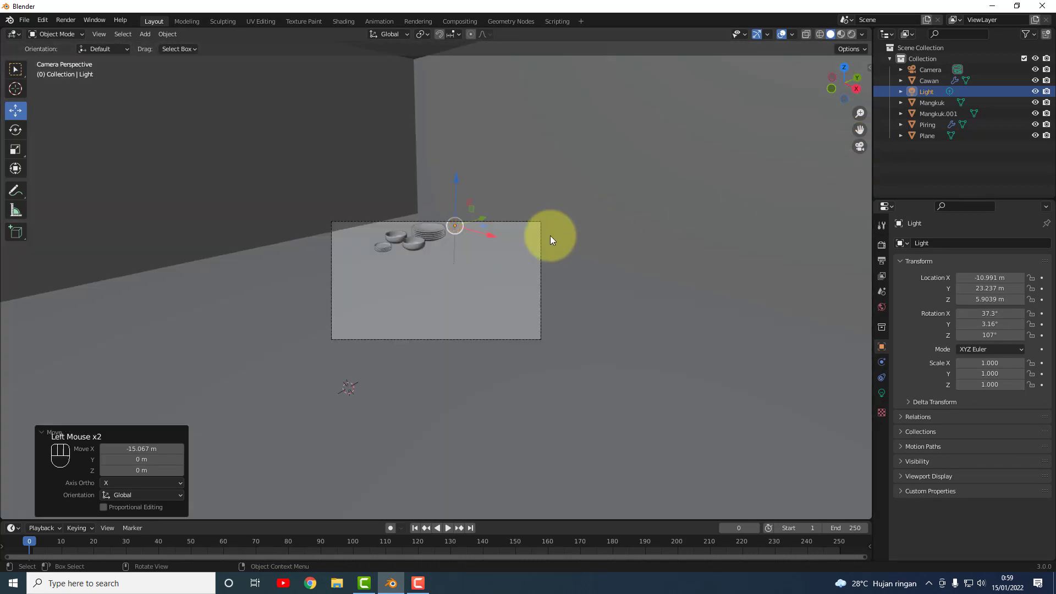
click(471, 265)
key(n)
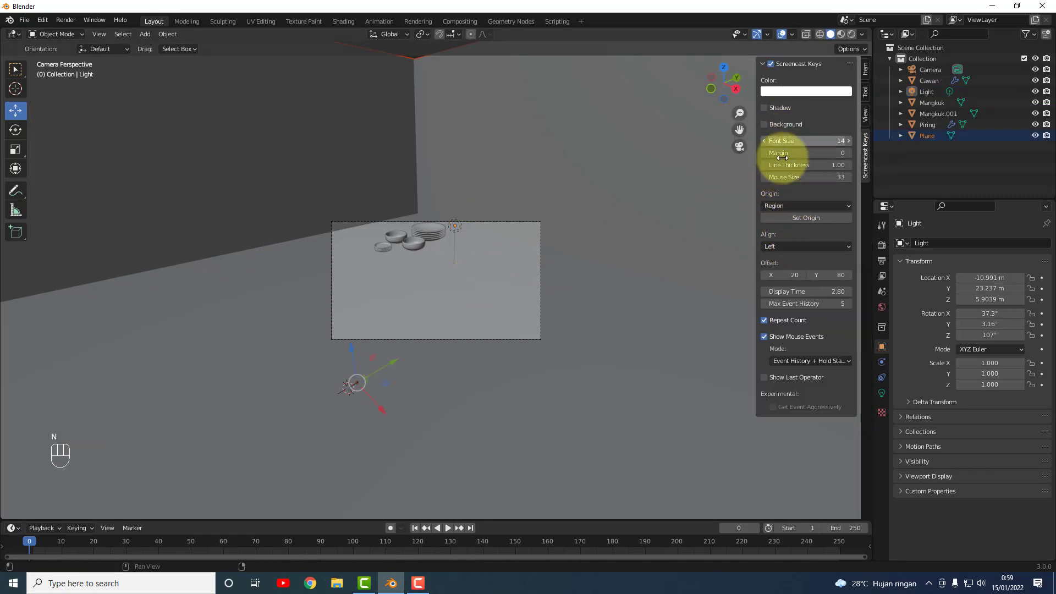
click(865, 120)
click(806, 201)
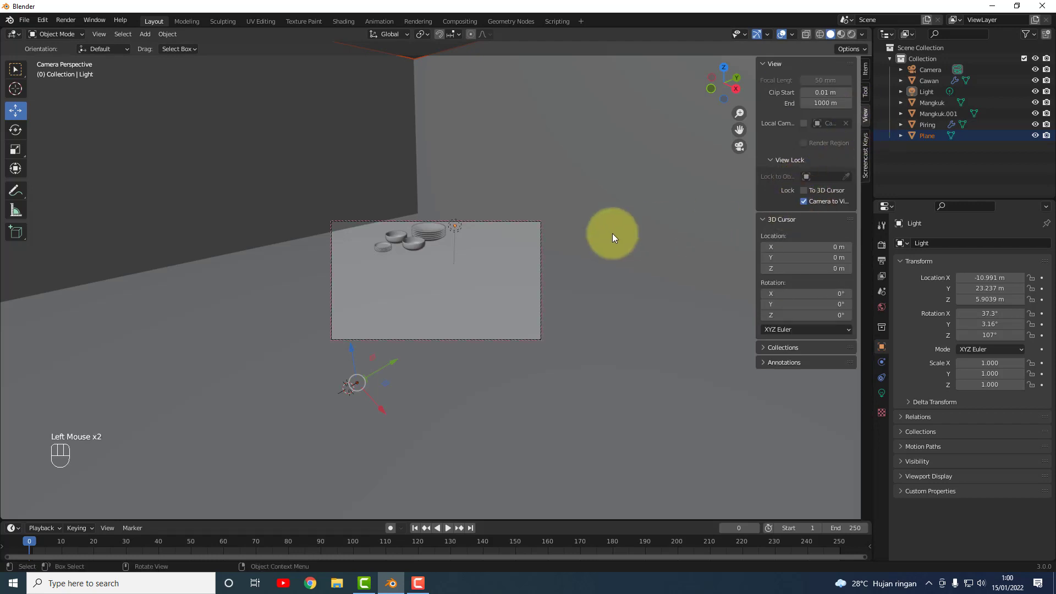
Lower the camera's viewing angle and move it closer until the tableware and the wall corner sit within the frame.
mouse_move(486, 268)
middle_down()
mouse_move(490, 278)
mouse_move(482, 238)
mouse_move(479, 288)
mouse_move(470, 286)
middle_up()
scroll(475, 257, up, 4)
scroll(476, 253, up, 2)
scroll(476, 253, up, 1)
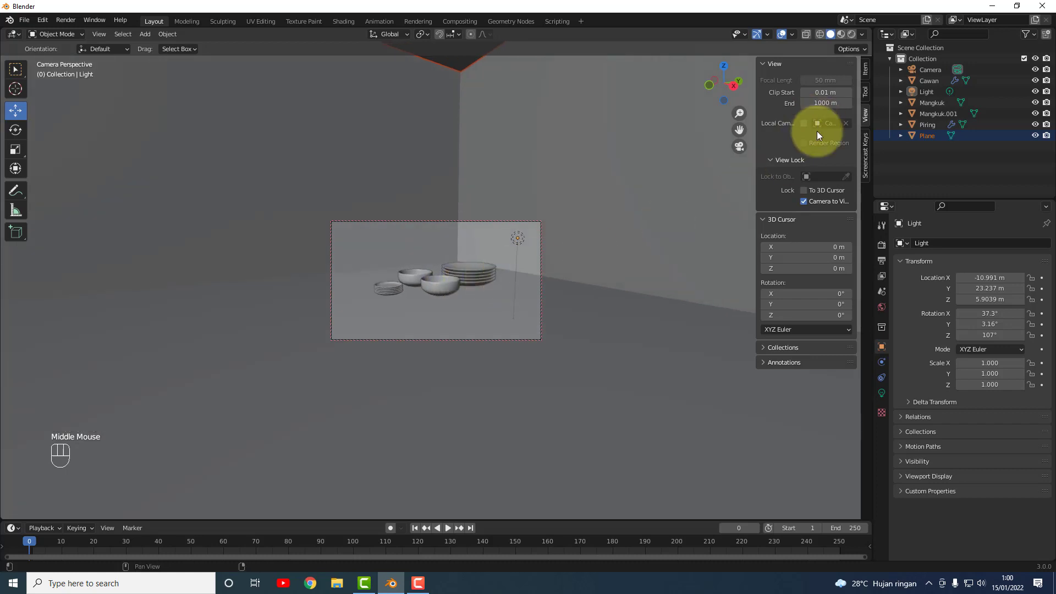
Show the viewport in rendered shading and move the light about -2.9 m along X and -0.7 m along Y.
click(850, 34)
click(489, 258)
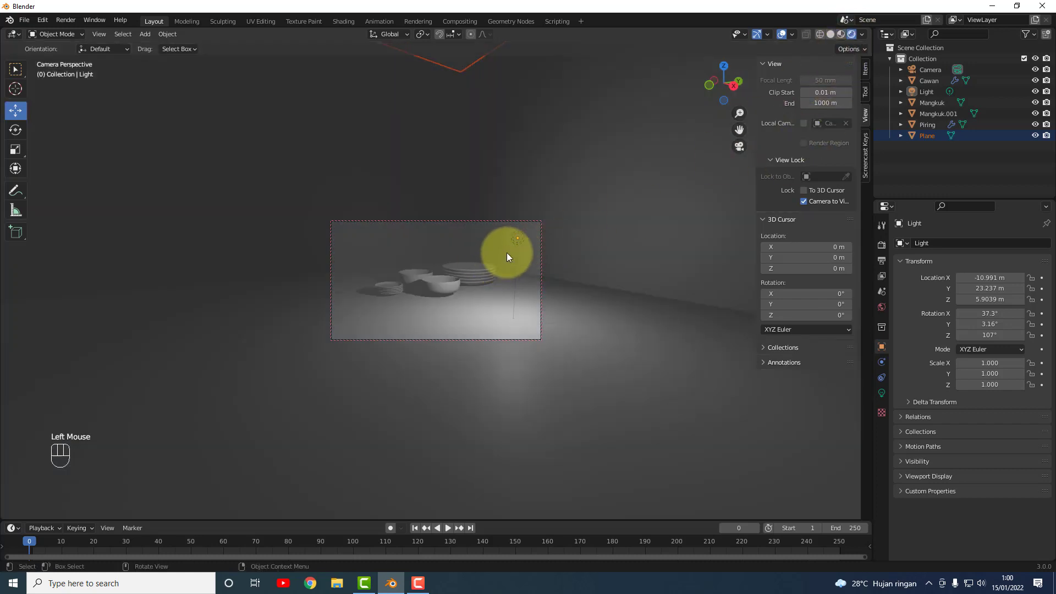
click(517, 242)
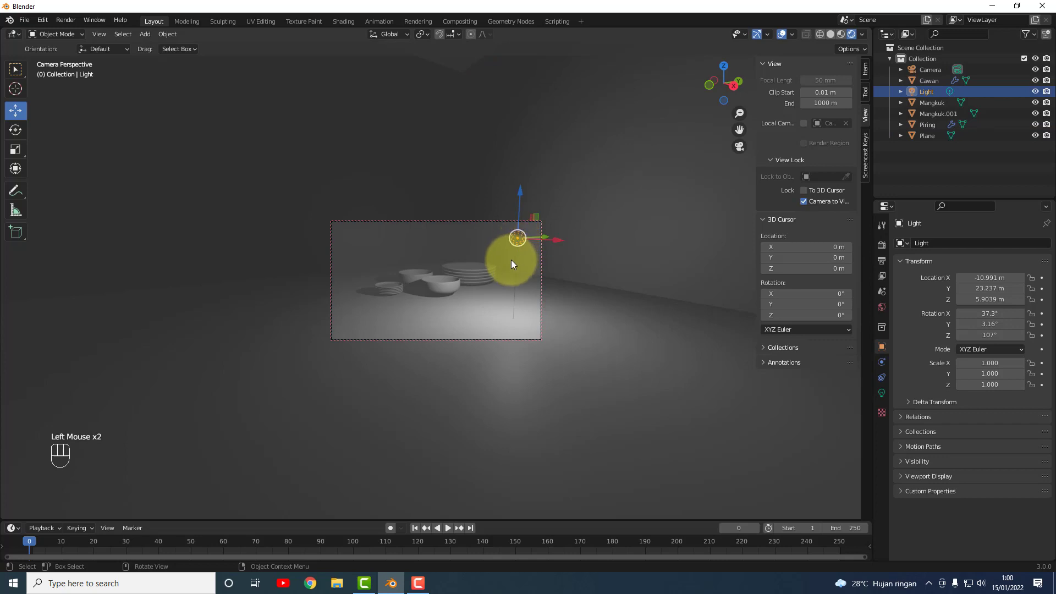
drag(562, 243, 520, 246)
scroll(466, 277, up, 1)
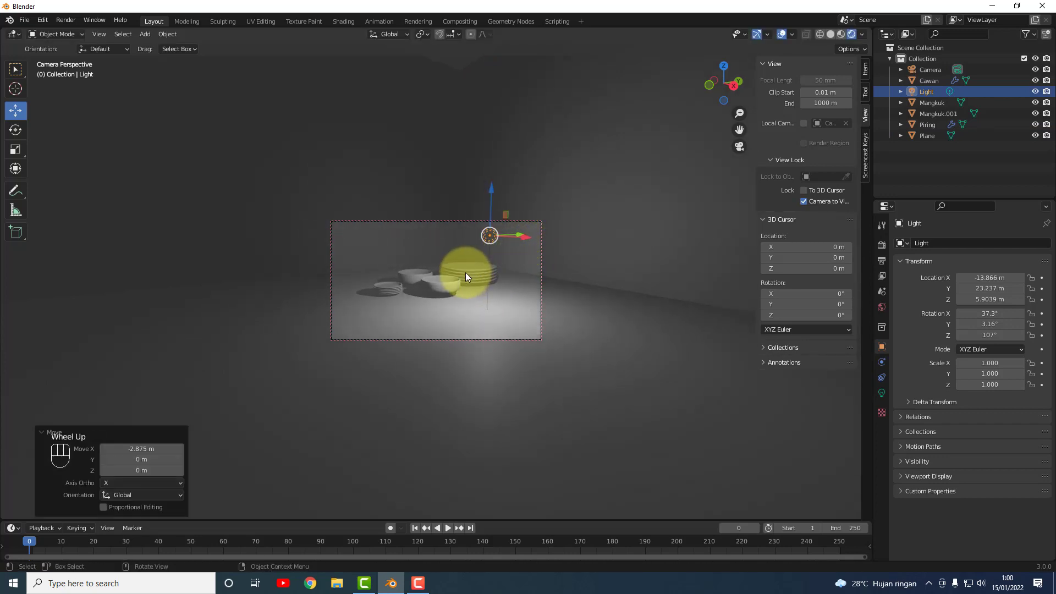
mouse_move(515, 234)
mouse_down()
mouse_move(534, 235)
mouse_move(506, 236)
mouse_up()
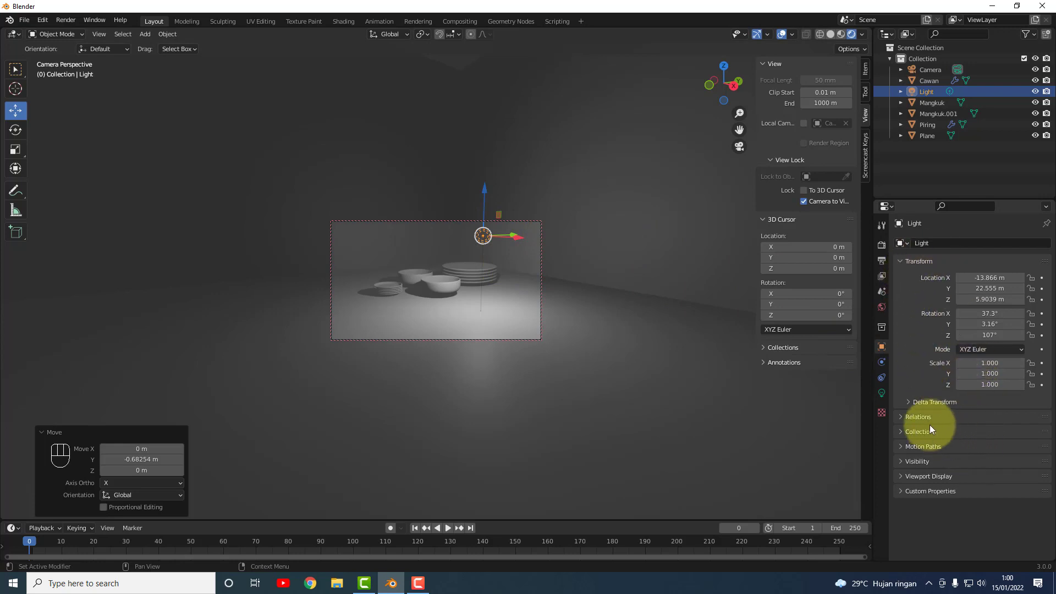
click(926, 464)
click(927, 464)
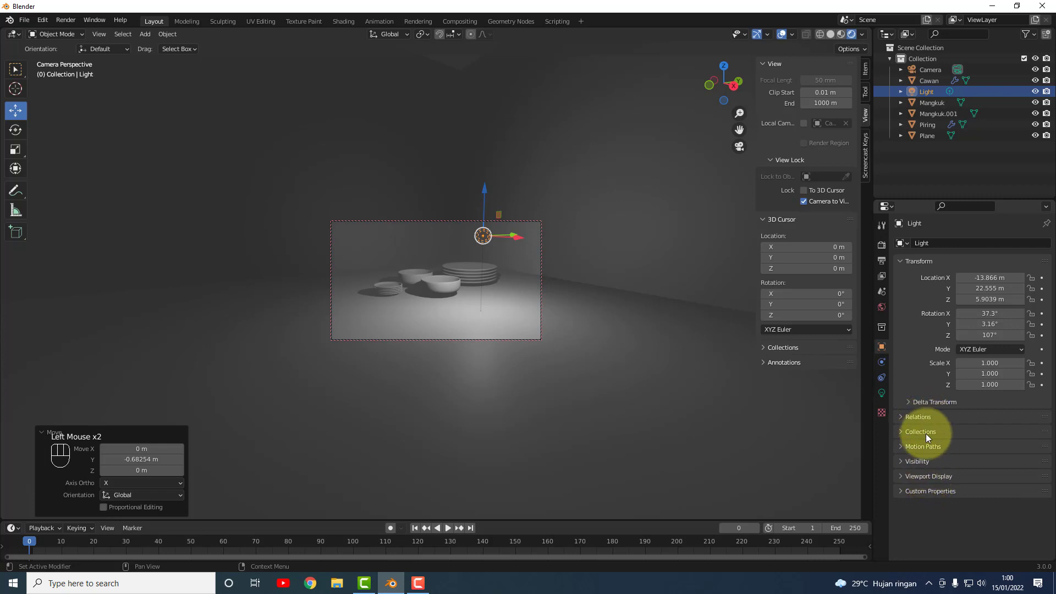
click(923, 494)
click(922, 487)
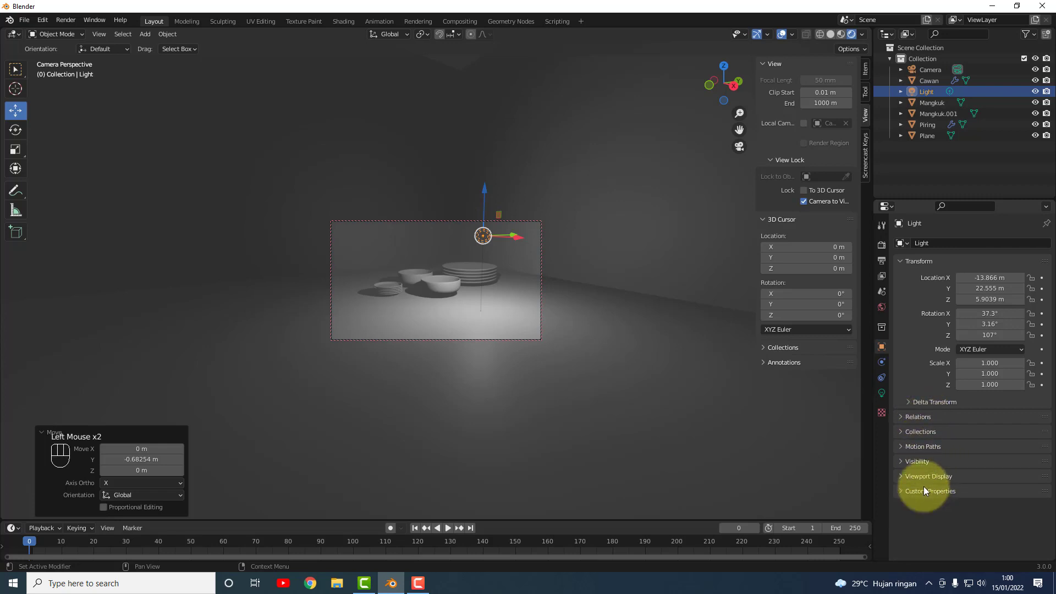
click(918, 477)
click(917, 473)
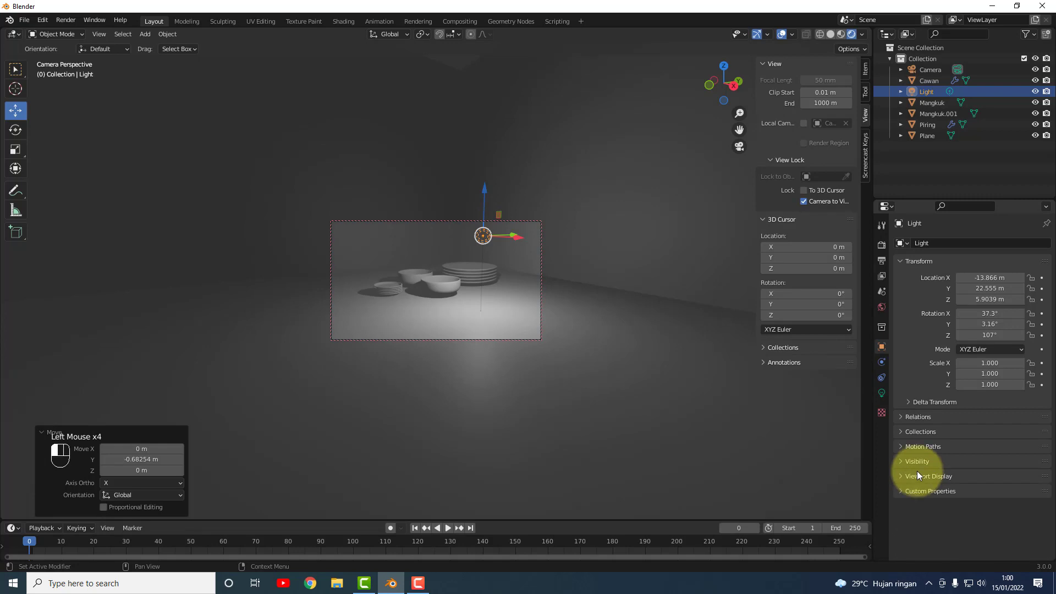
click(481, 236)
click(480, 236)
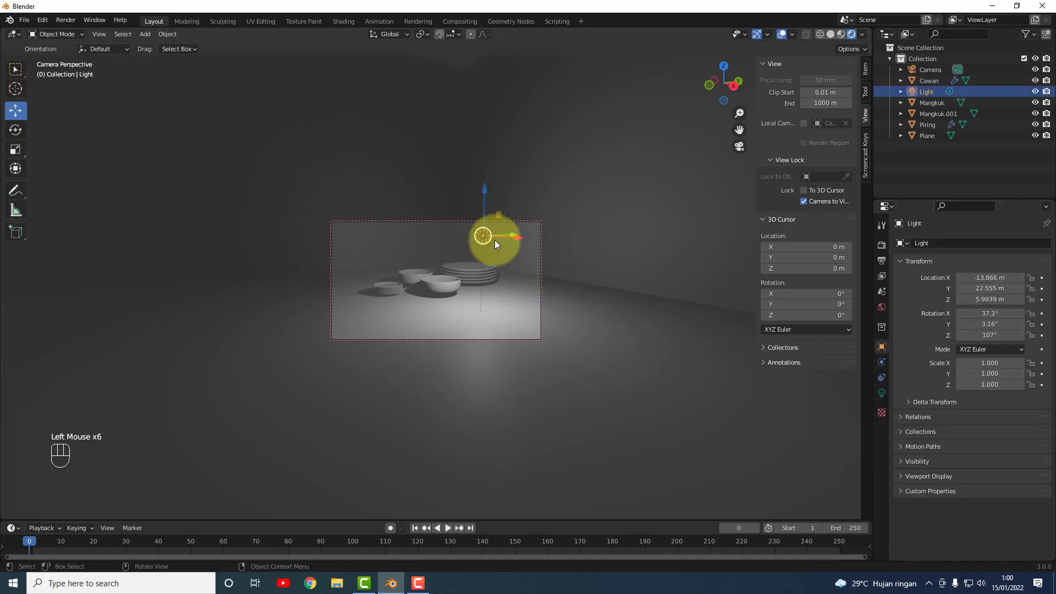
click(938, 416)
click(938, 416)
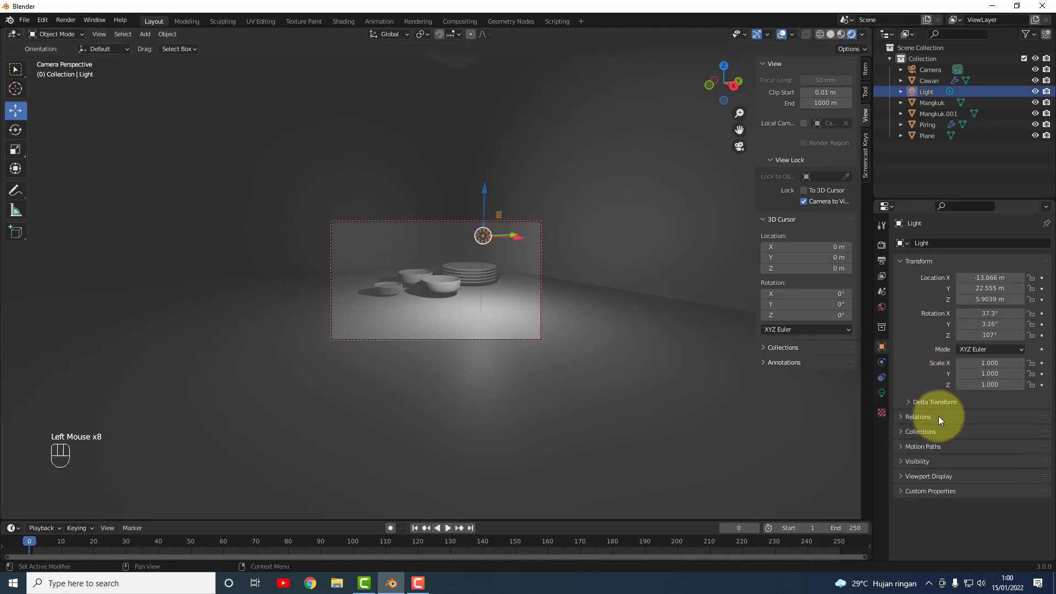
click(938, 430)
click(938, 431)
click(938, 449)
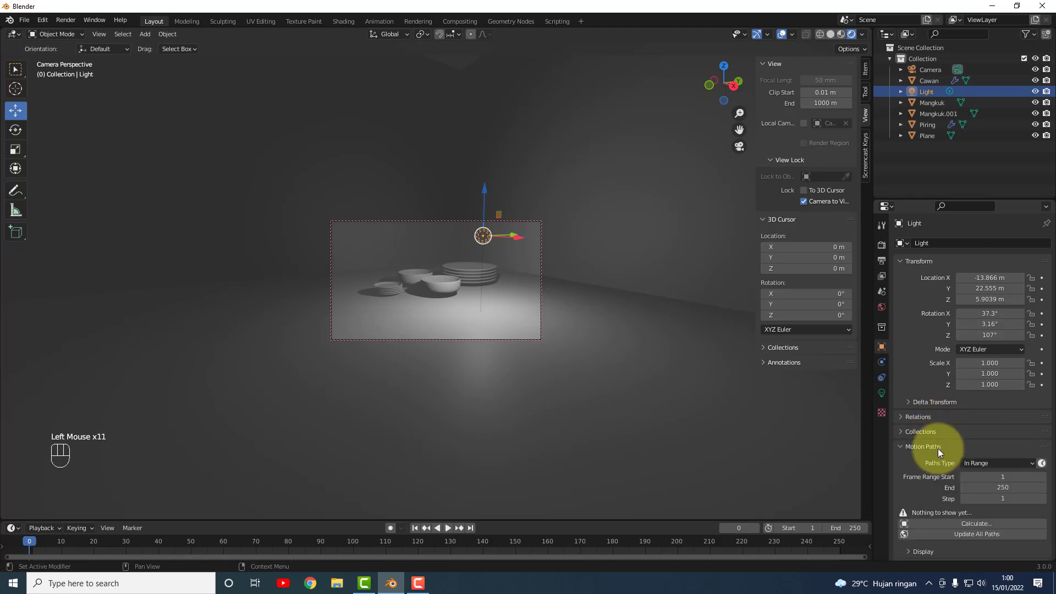
click(938, 447)
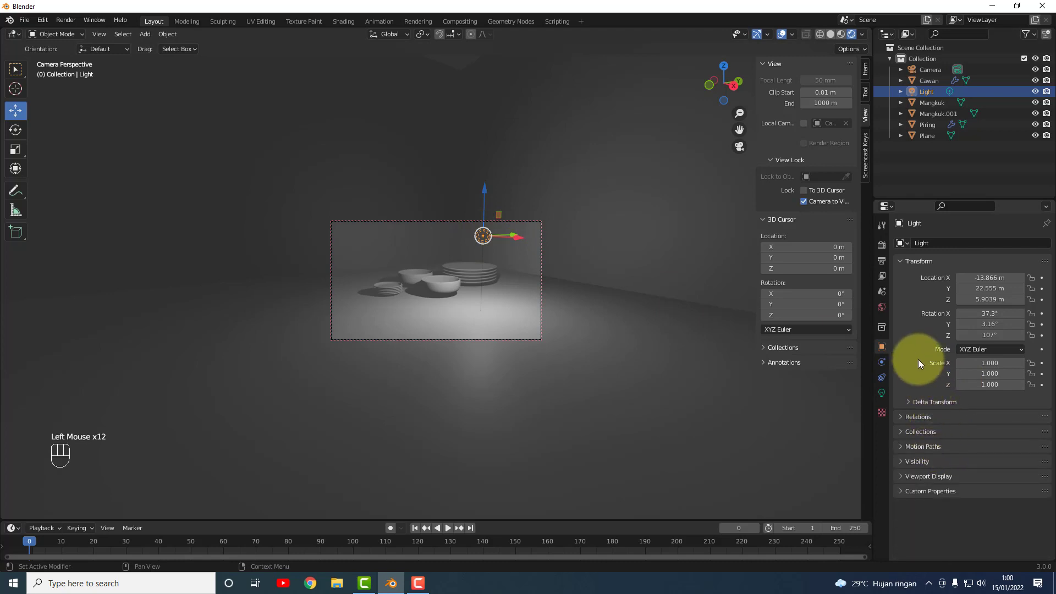
Try point light powers of 25000, 15000, 7000 and 4000 W to compare the scene's brightness.
click(881, 393)
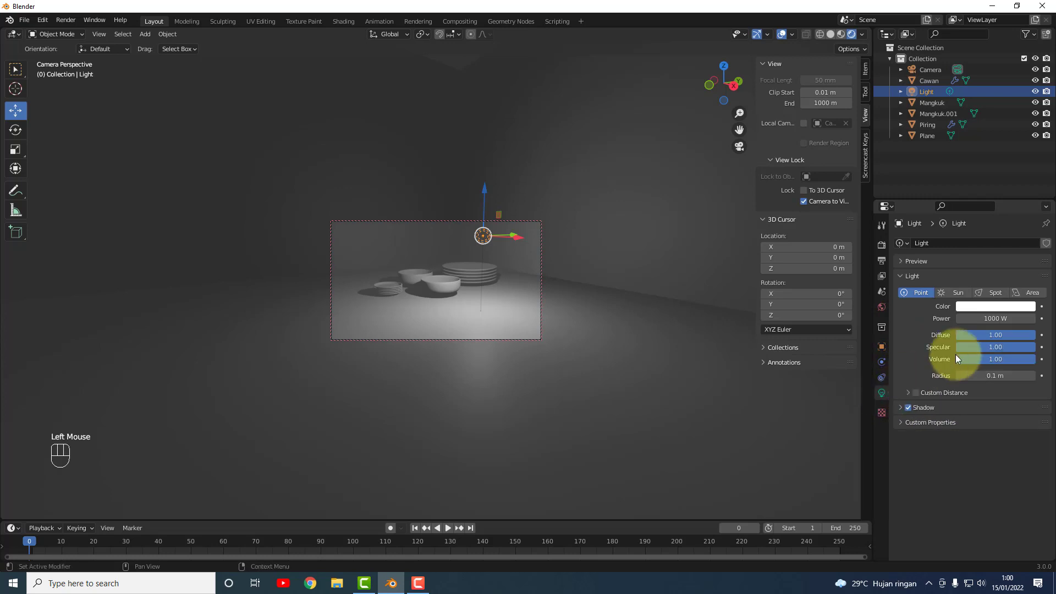
click(987, 318)
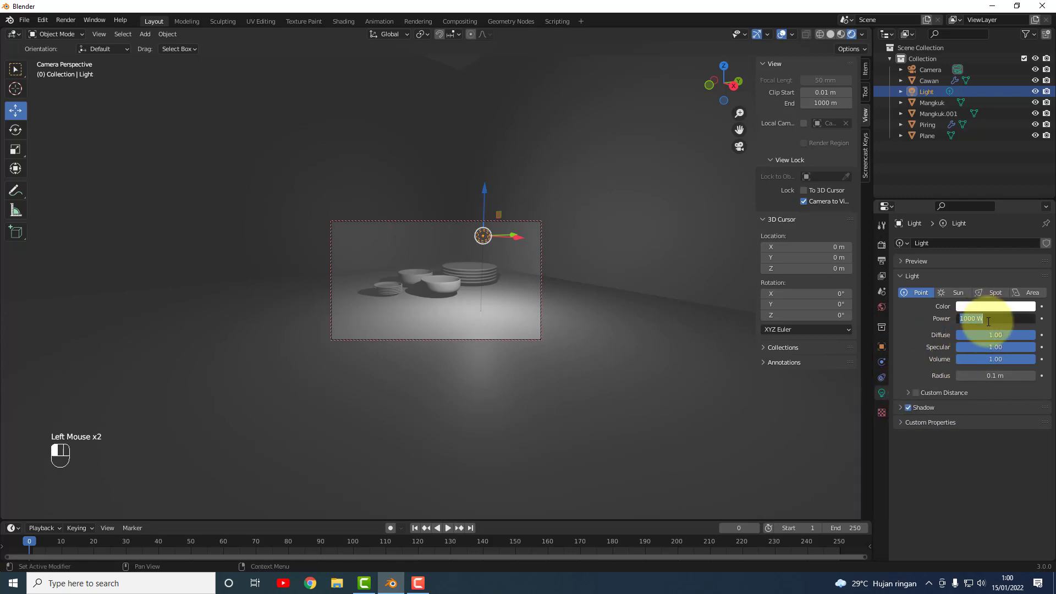
text(25000)
key(Return)
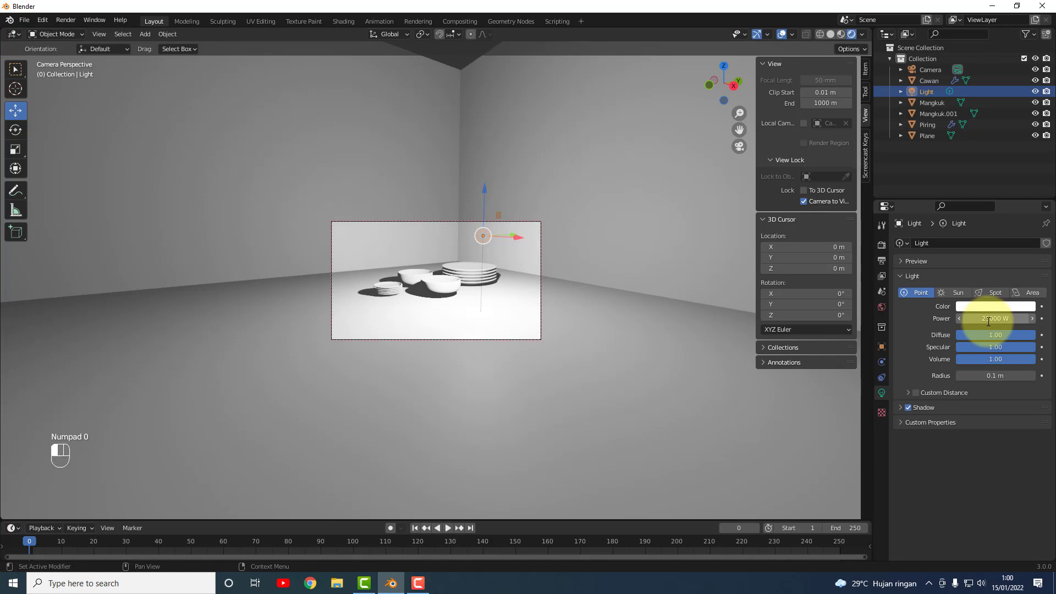
click(988, 322)
text(150)
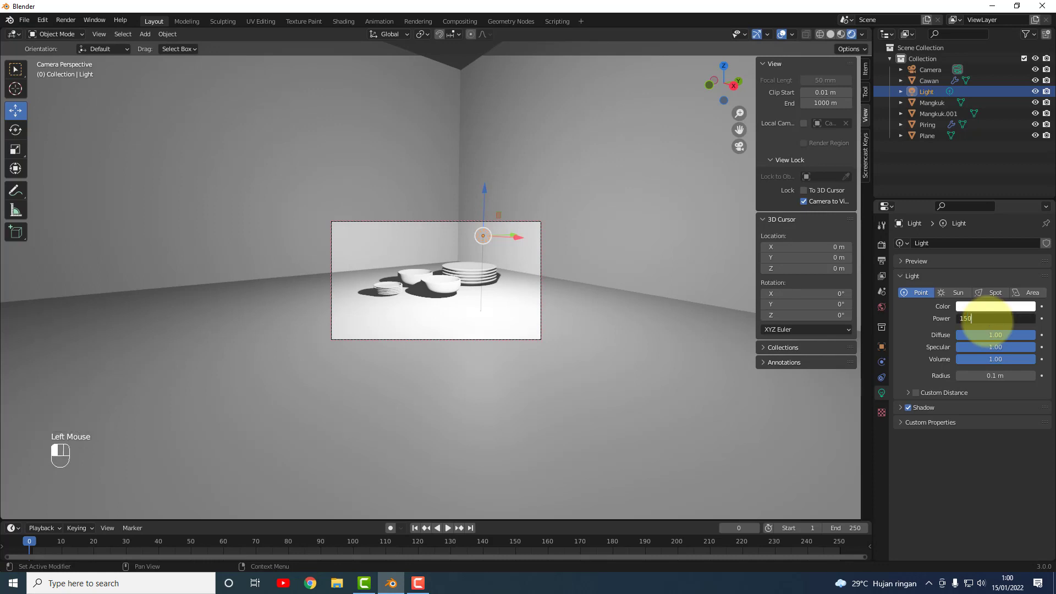
text(00)
key(Return)
click(988, 322)
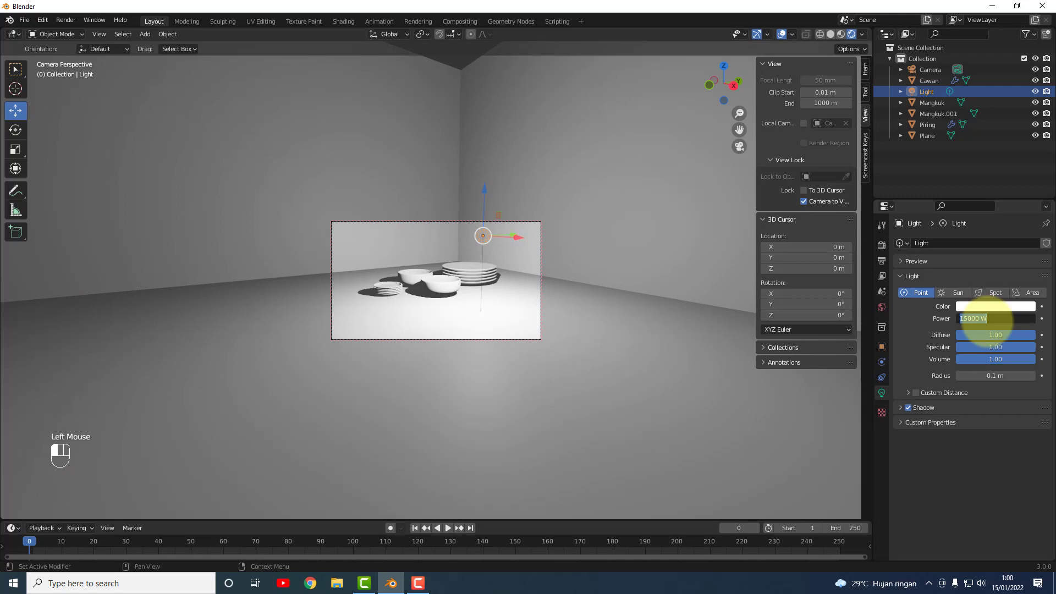
text(7000)
key(Return)
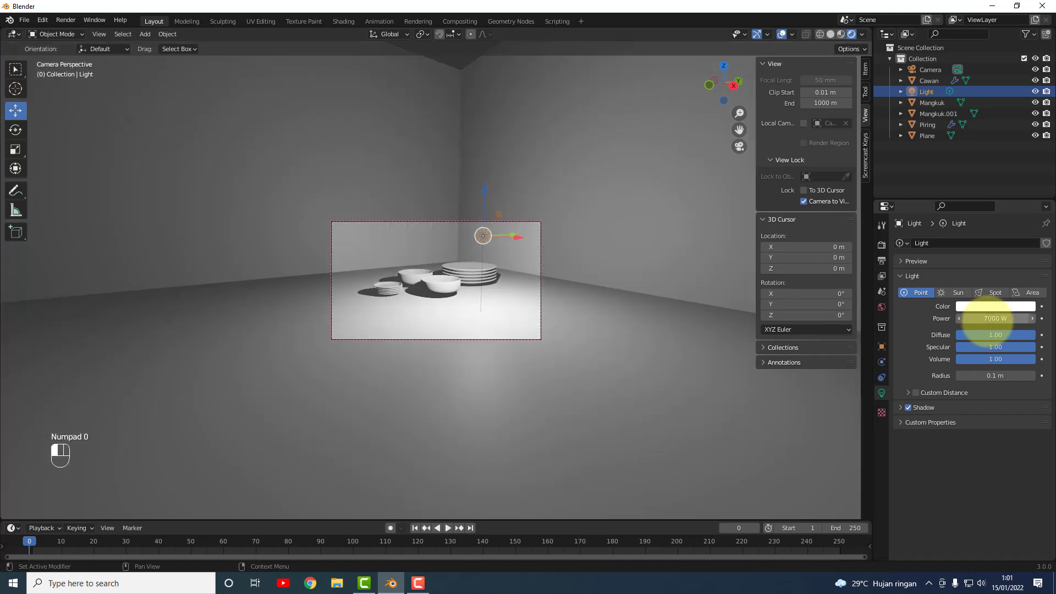
click(987, 322)
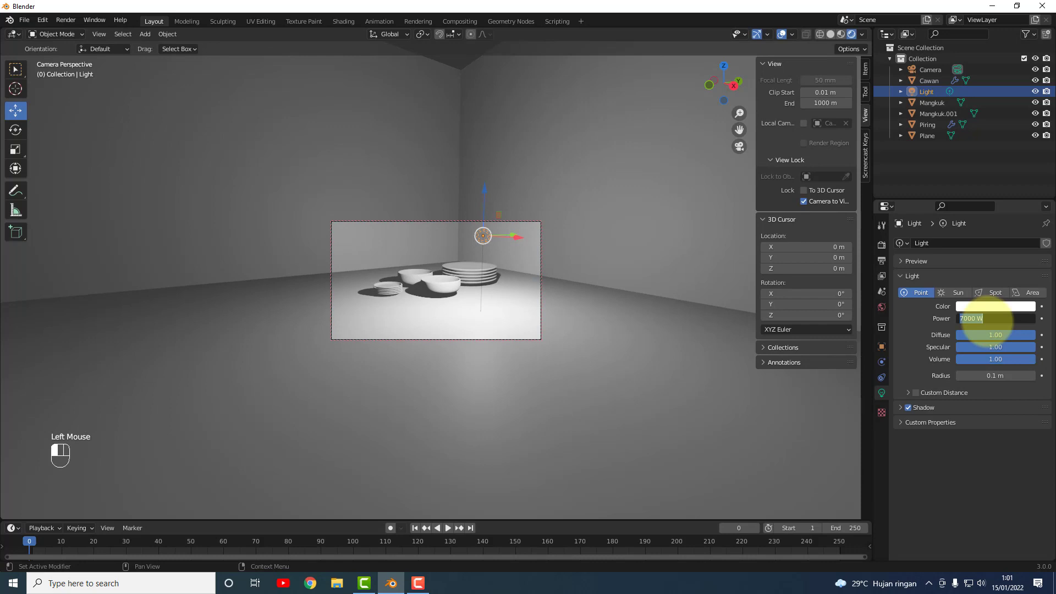
text(4000)
key(Return)
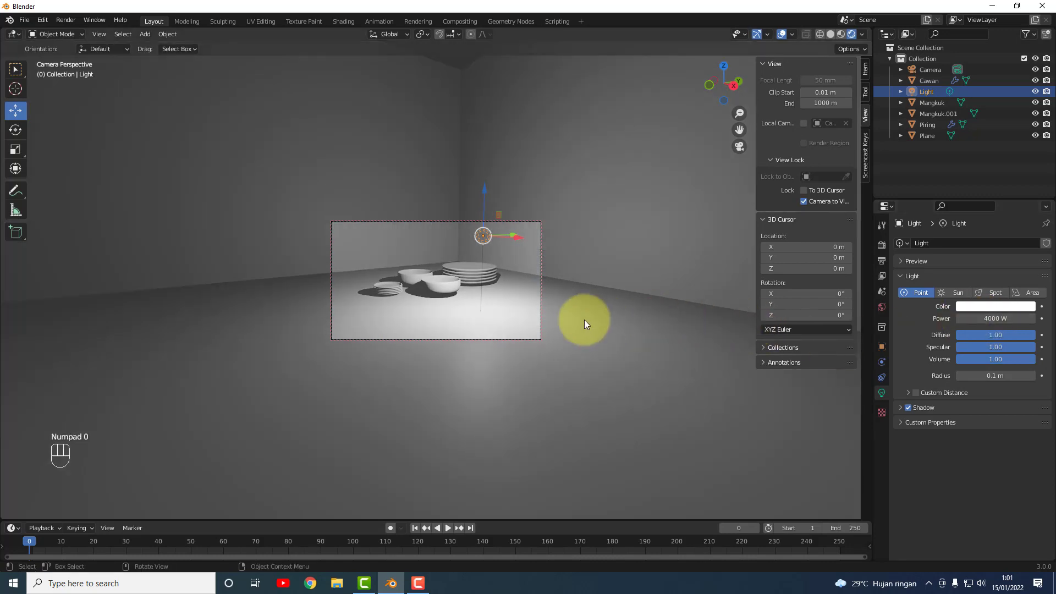
Set the point light's power to 2000 W.
click(993, 322)
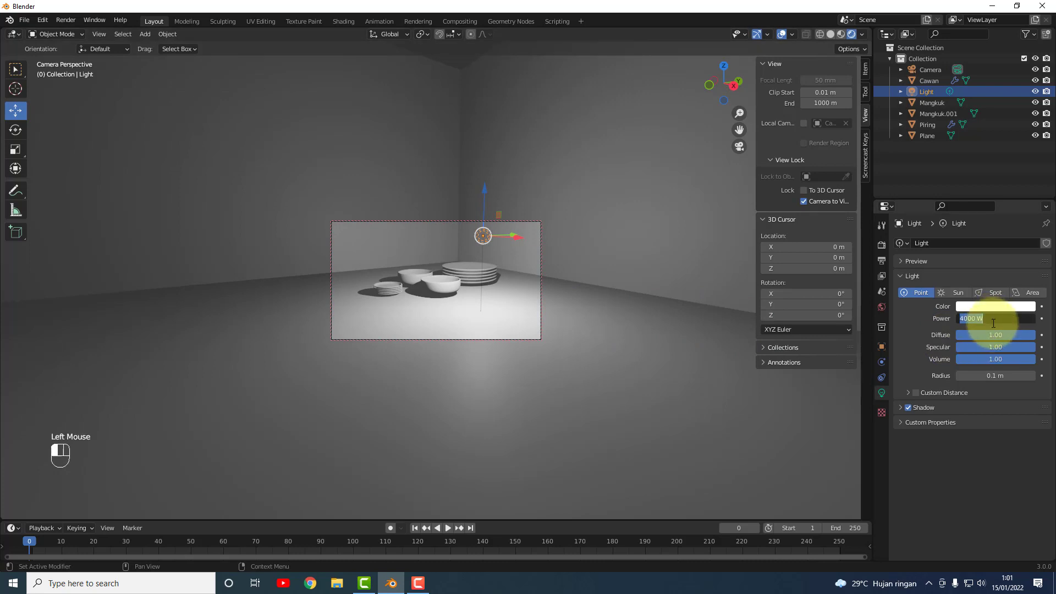
text(2000)
key(Return)
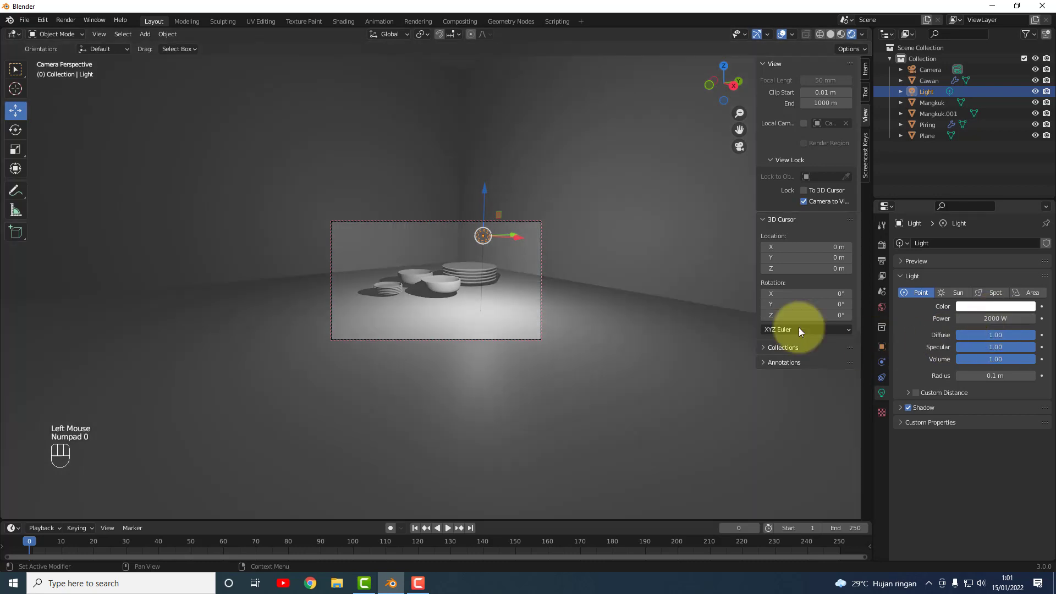
Render a still image of the tableware scene, examine it, and close the render window.
click(65, 21)
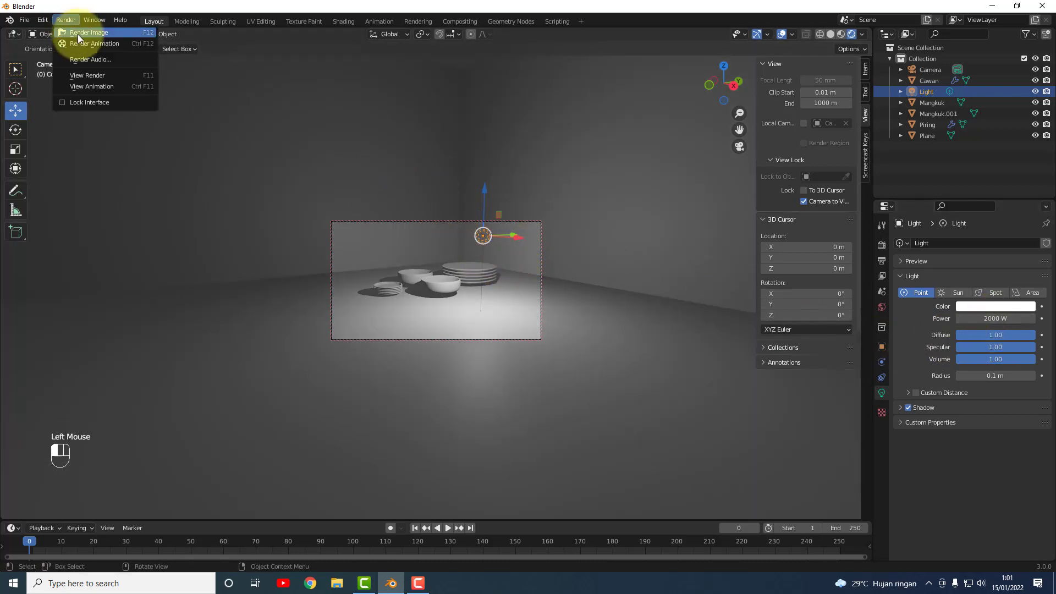
click(80, 36)
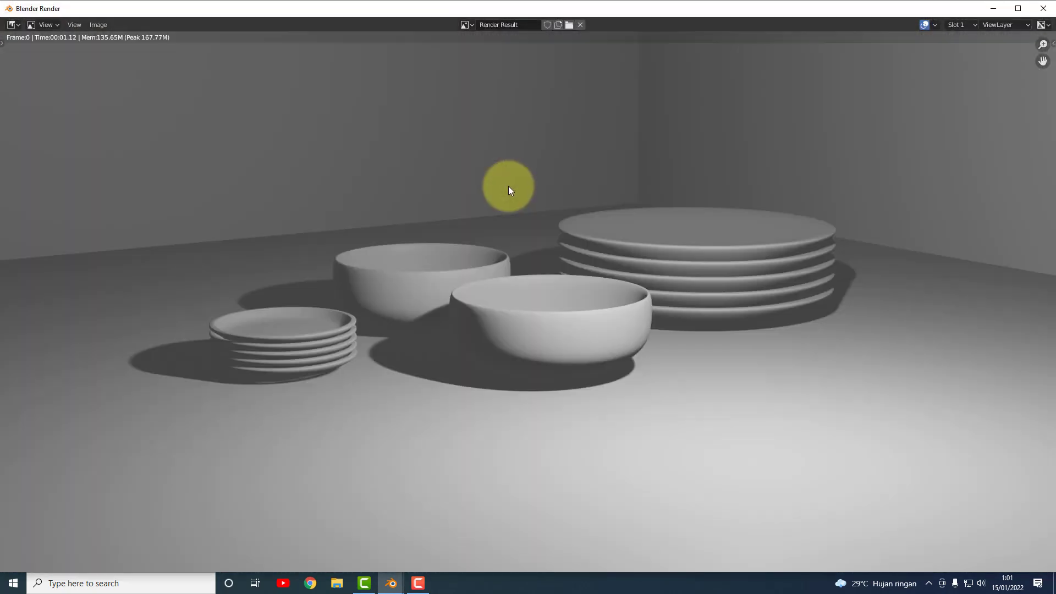
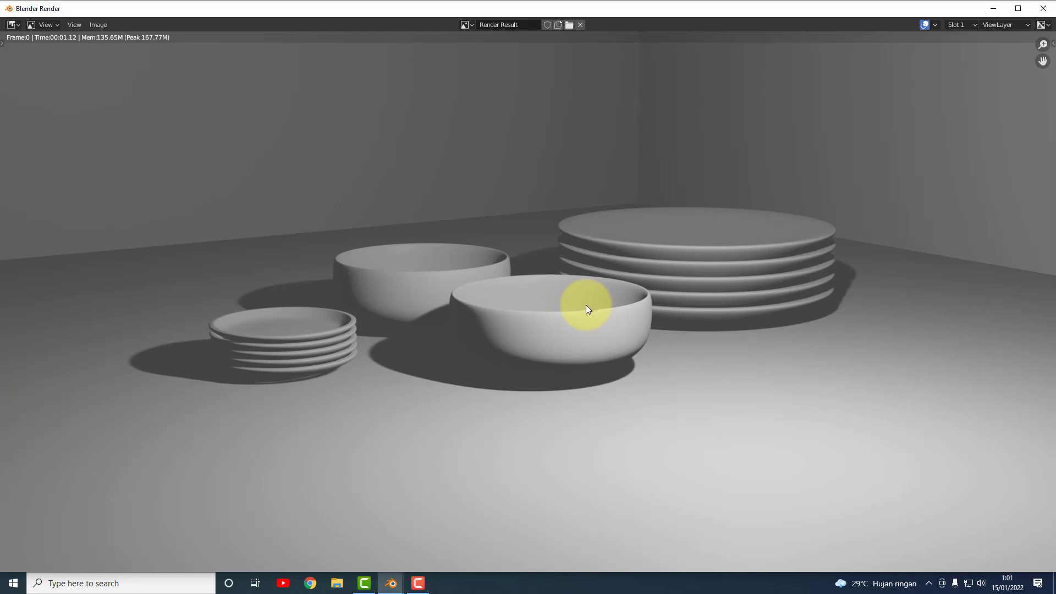
click(1043, 9)
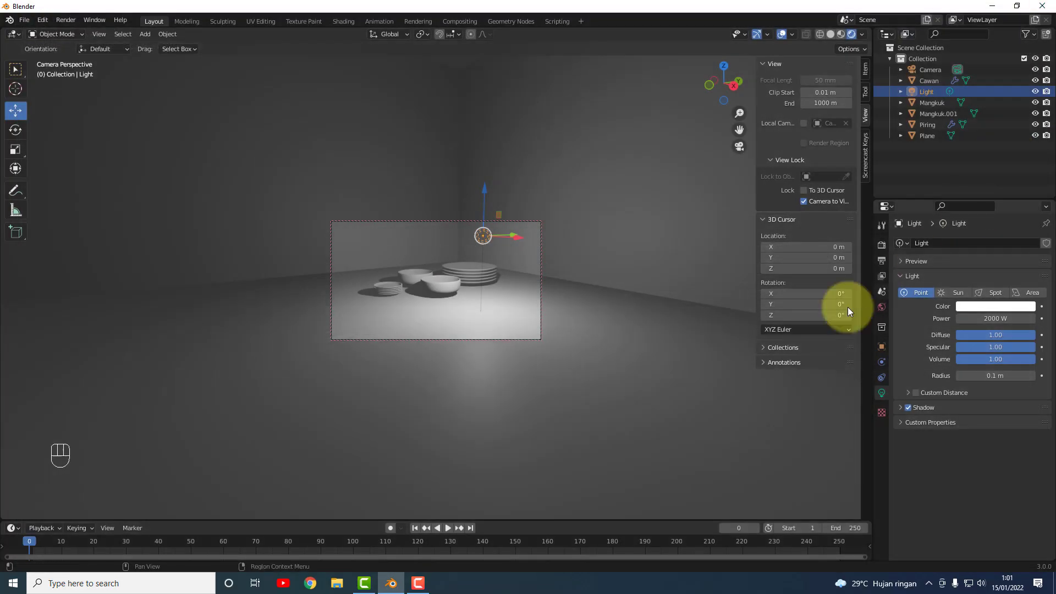
Create a new material for the stack of large plates and set its Specular to 0.130.
click(477, 271)
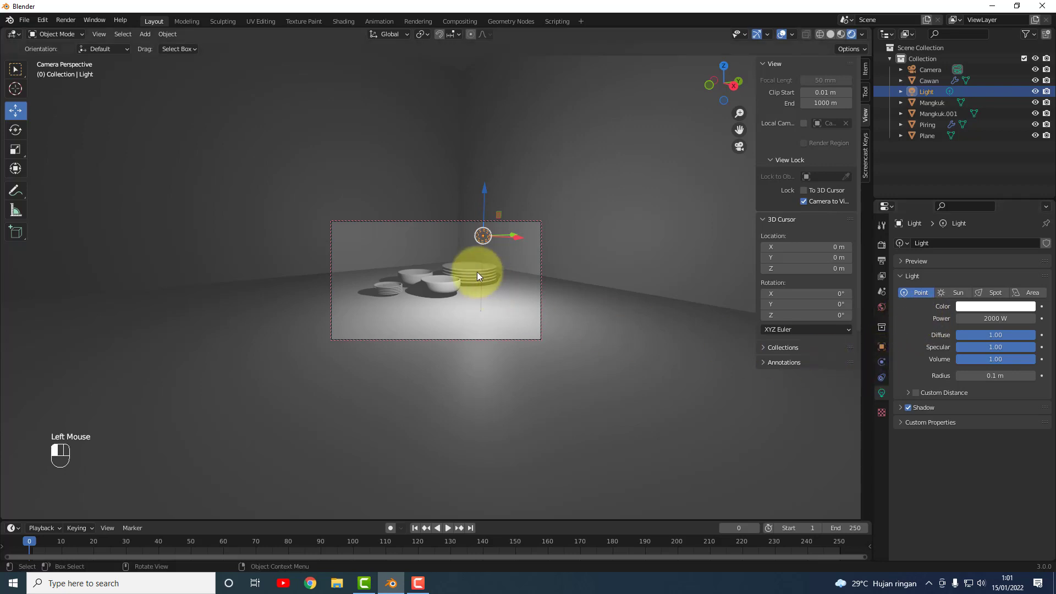
click(881, 439)
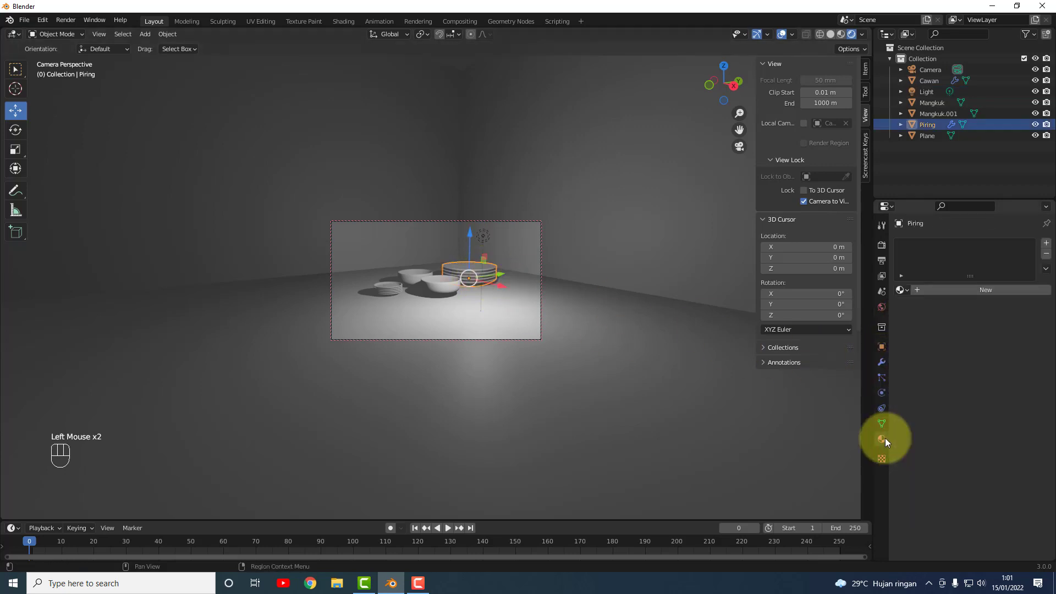
click(930, 288)
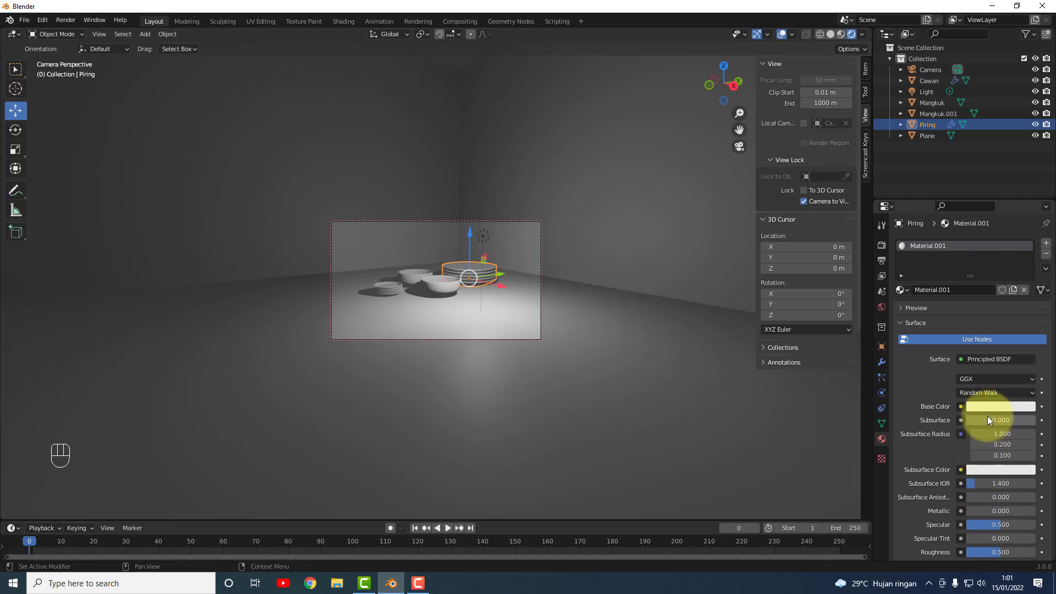
click(981, 406)
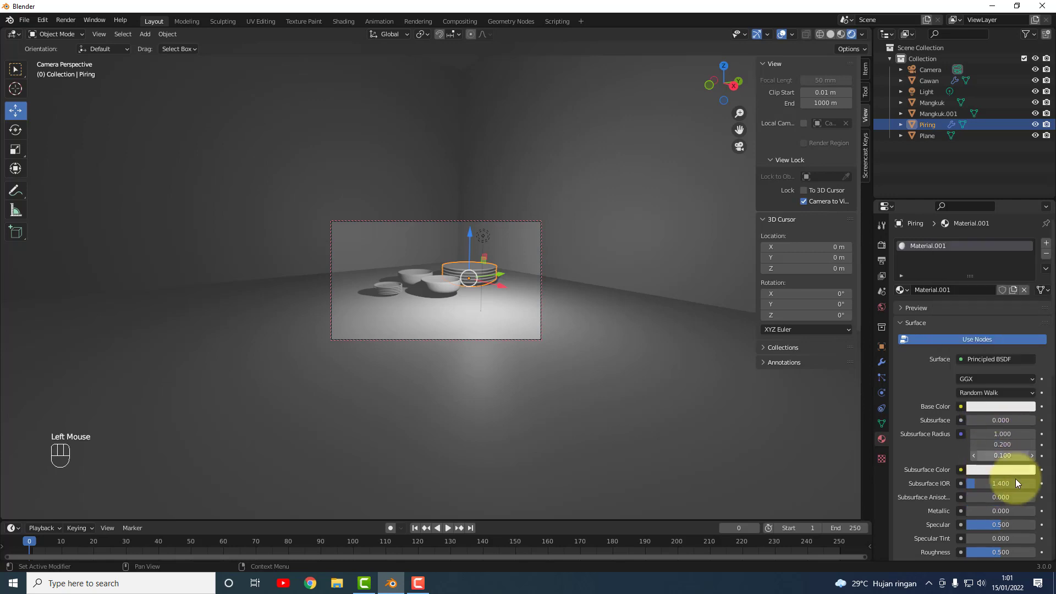
double_click(996, 523)
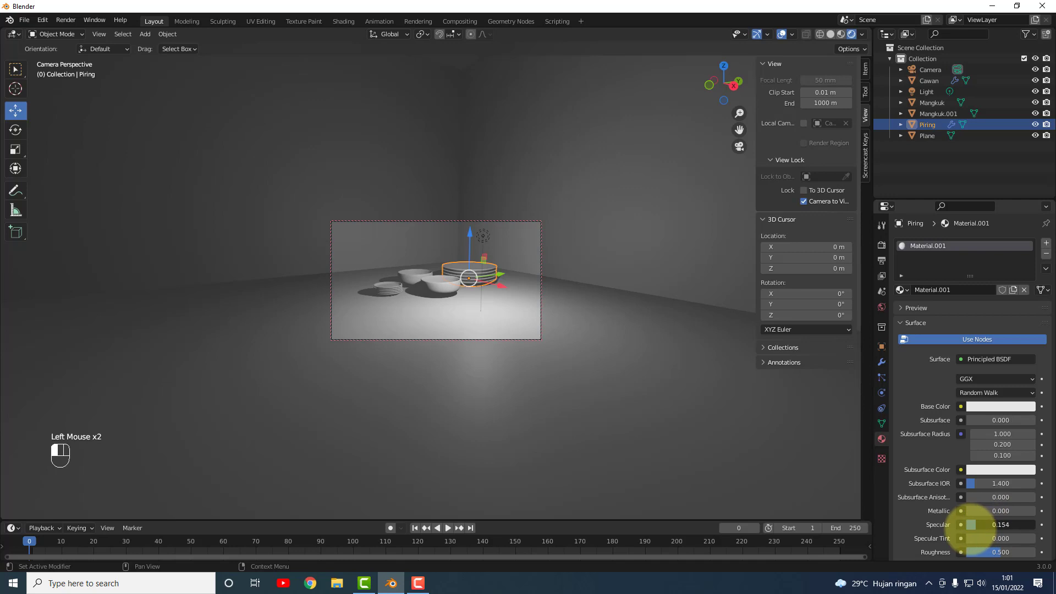
drag(971, 525, 967, 525)
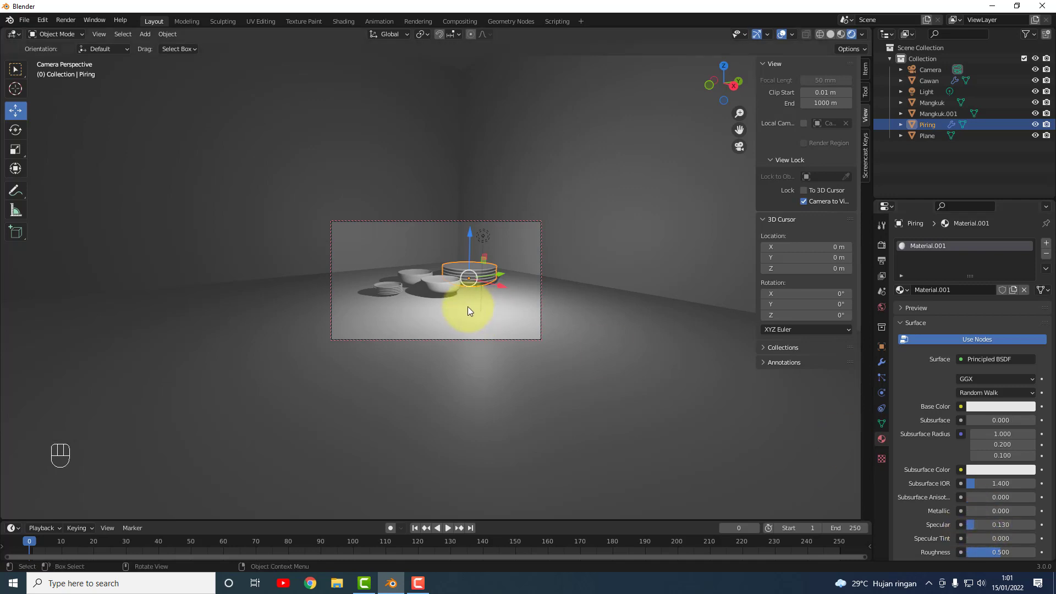
click(492, 260)
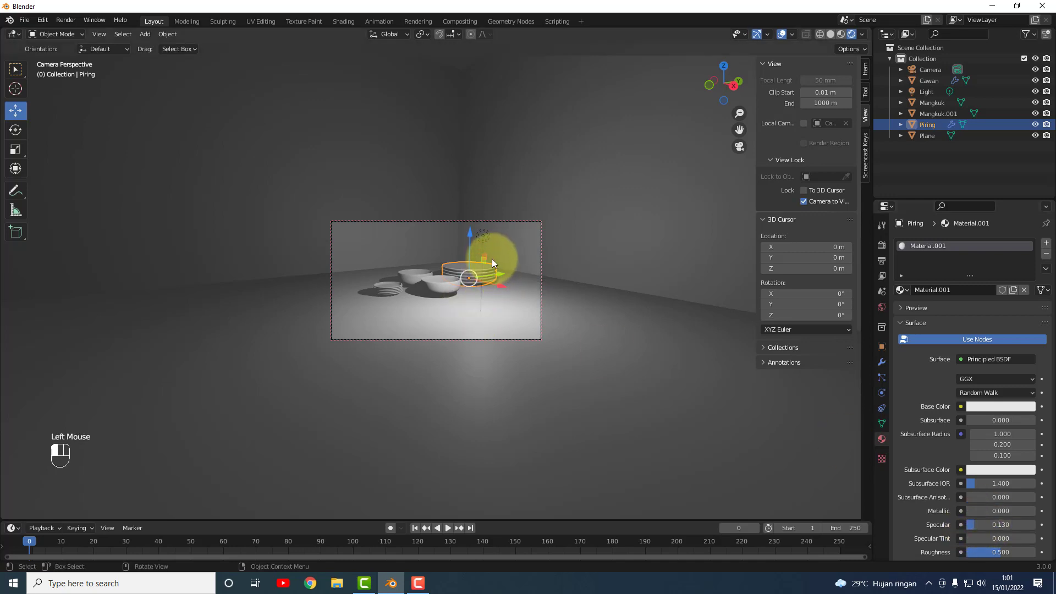
click(483, 271)
click(476, 272)
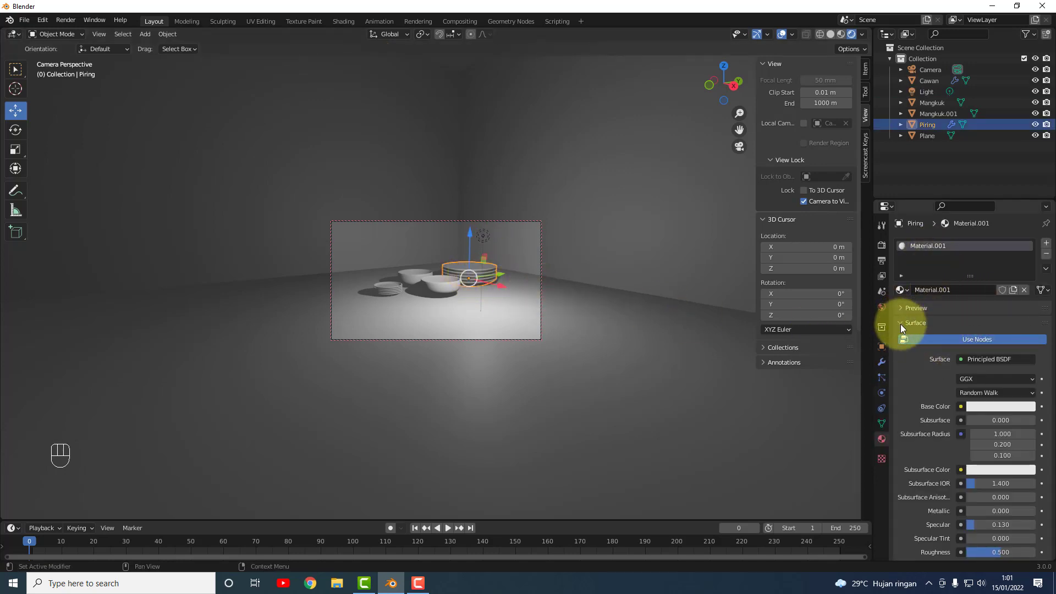
Set the plate material's Roughness to 0.182 in the Shading workspace, check it in rendered shading, and return to the Layout workspace.
click(342, 21)
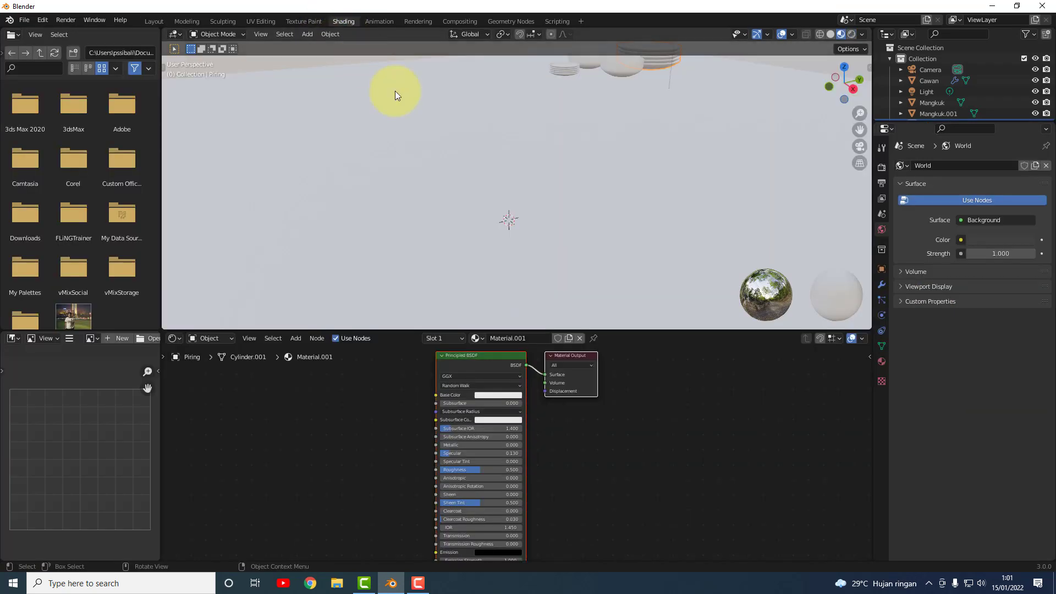
scroll(539, 377, up, 1)
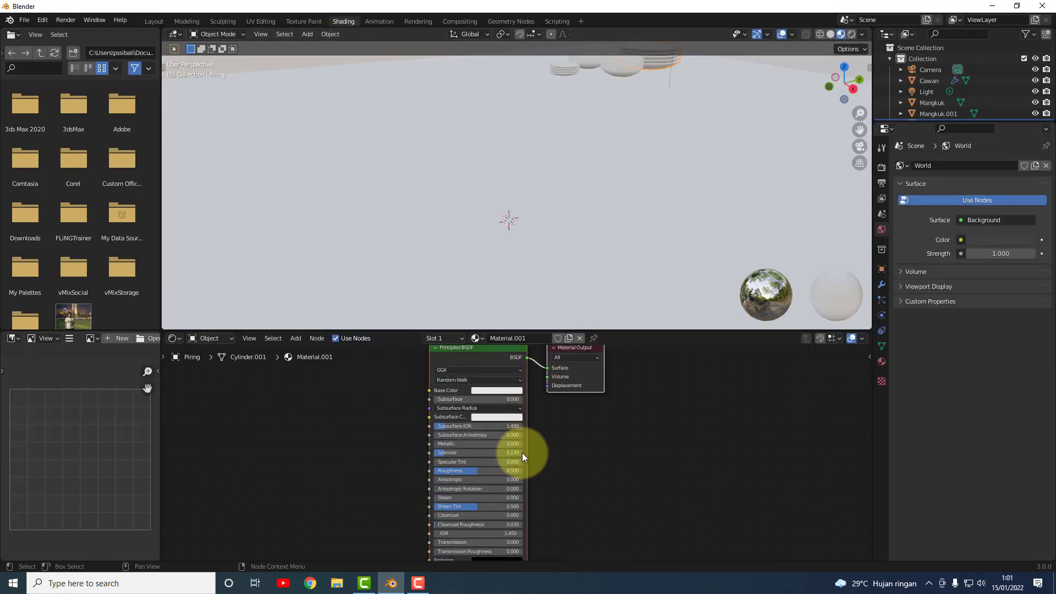
drag(471, 473, 440, 472)
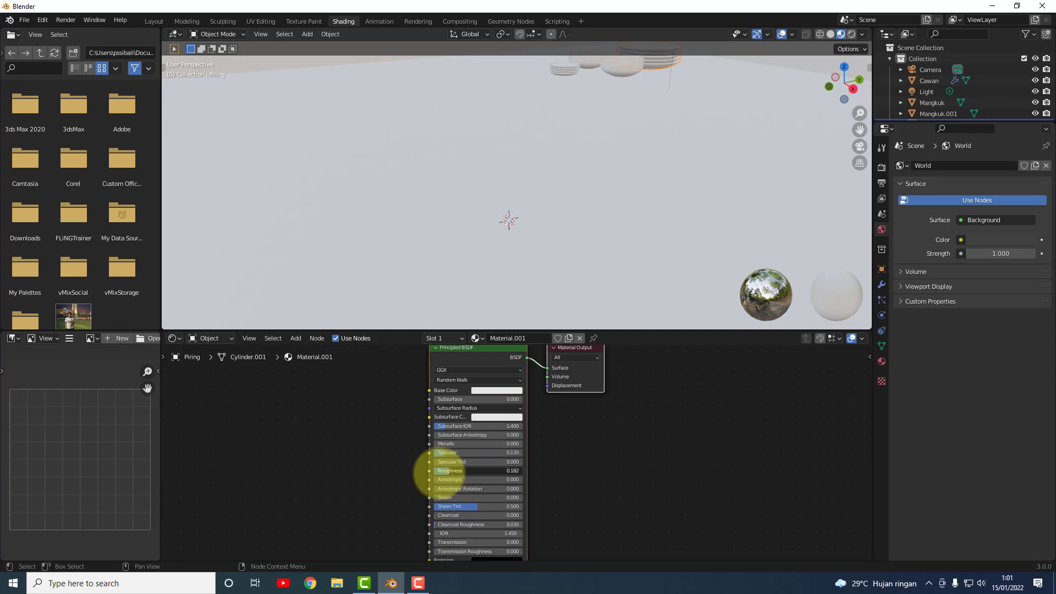
click(851, 34)
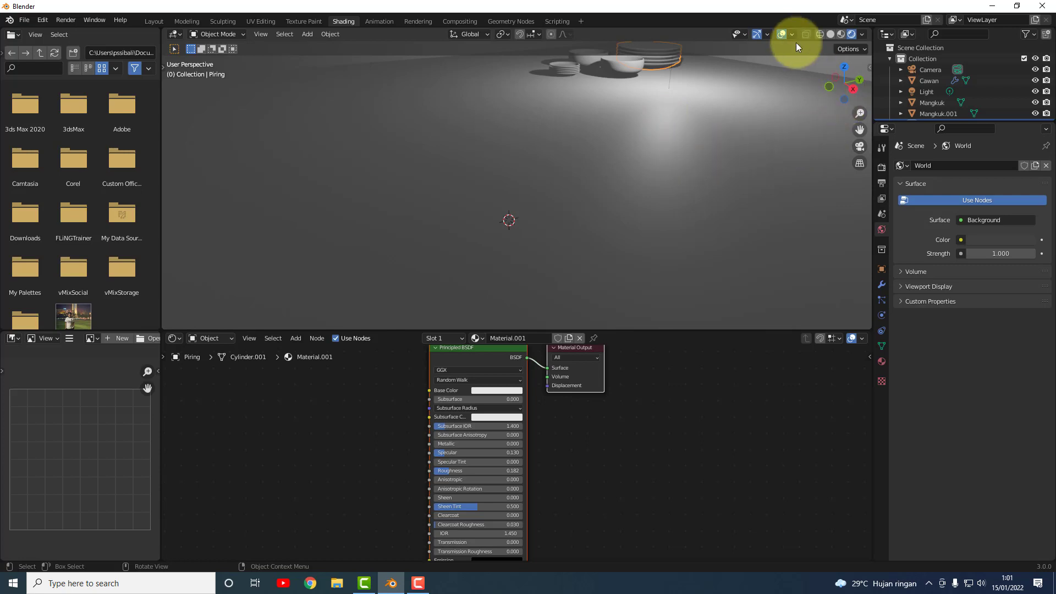
click(154, 22)
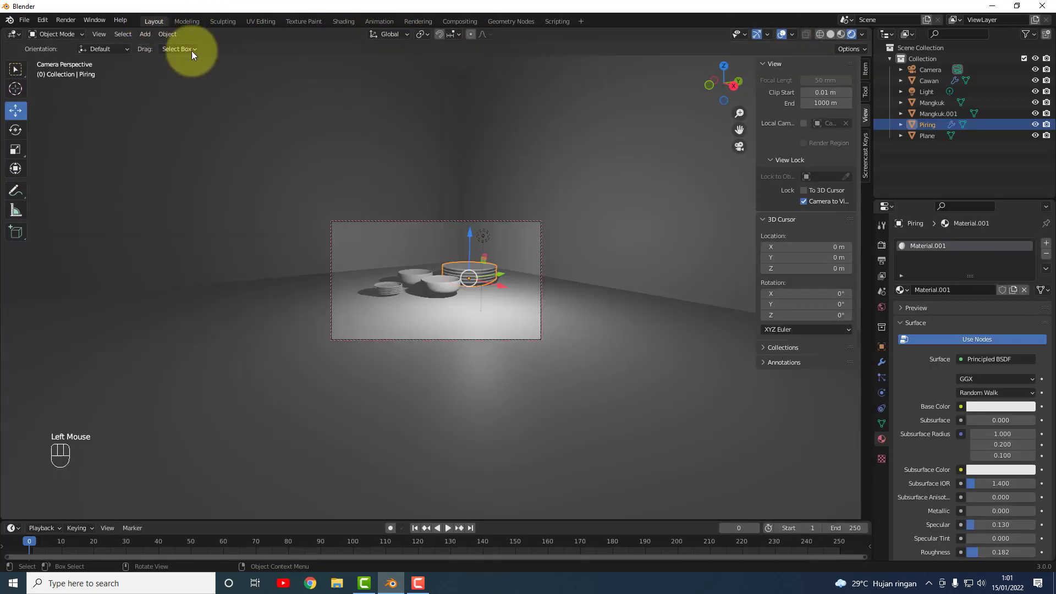
Try a yellow-green base colour on the large plates' material and return it to white.
click(514, 293)
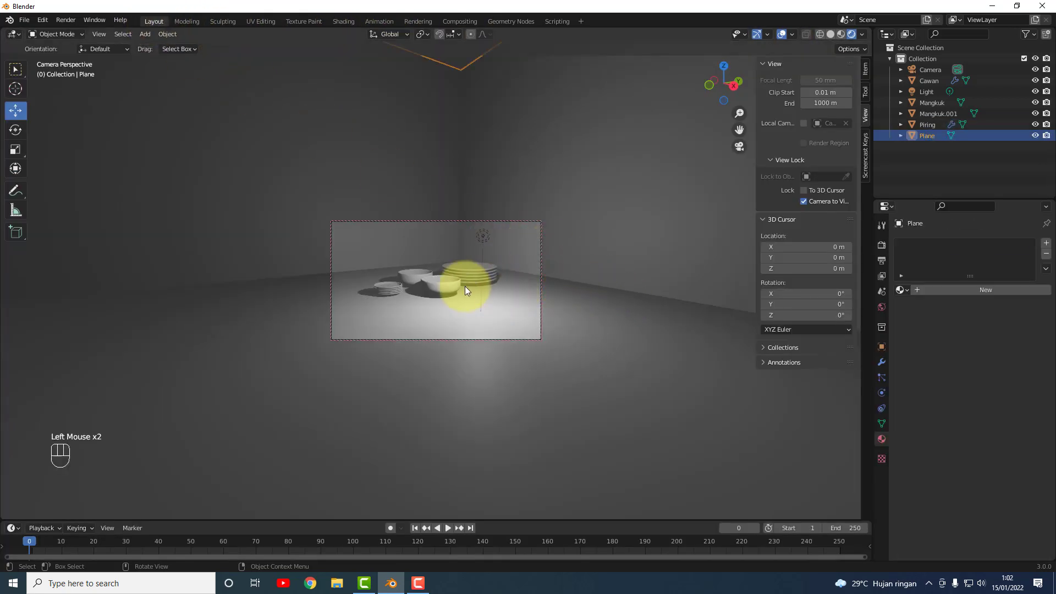
click(440, 285)
click(487, 277)
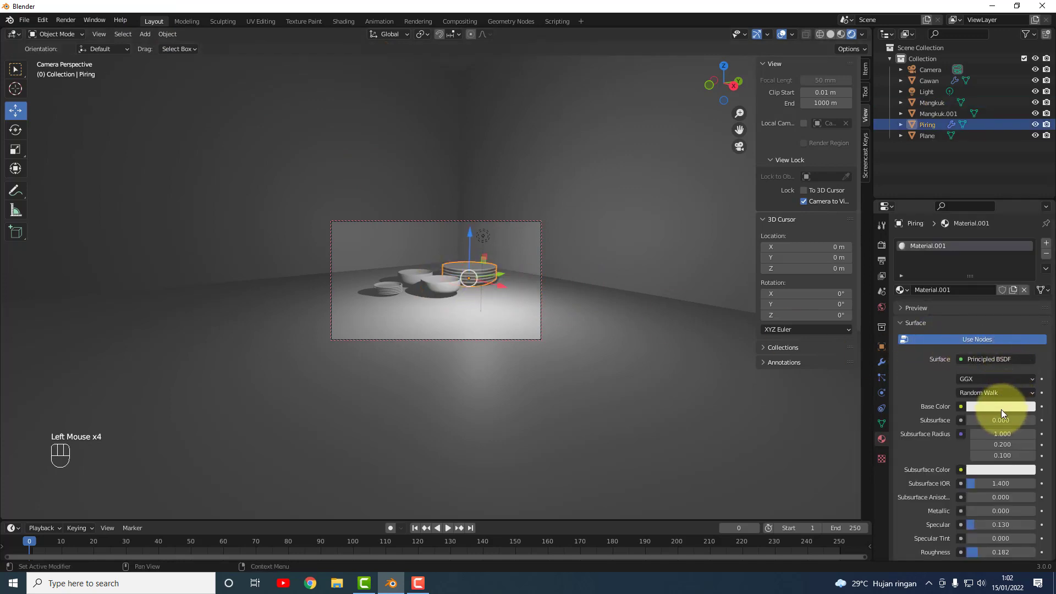
click(1001, 409)
click(952, 302)
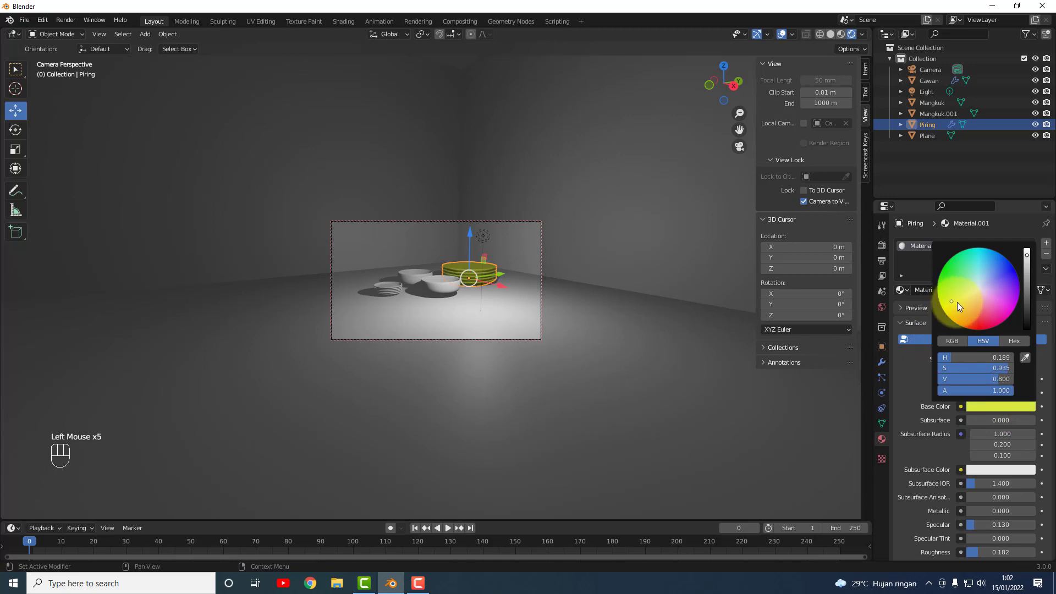
drag(956, 302, 978, 288)
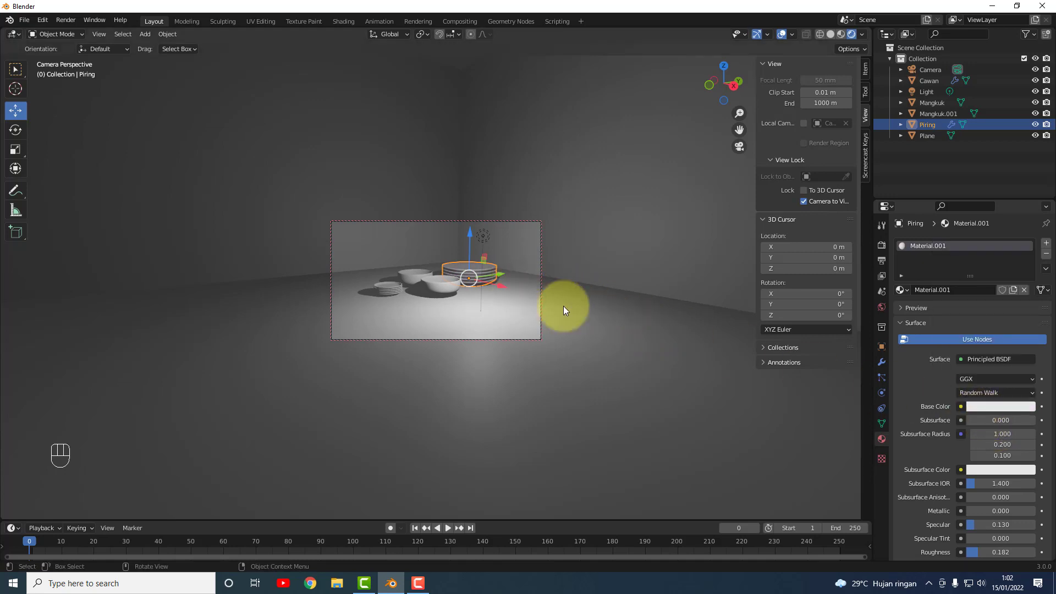
Examine the bowls and plates up close outside the camera view, and return to the camera view.
click(446, 289)
scroll(438, 287, up, 2)
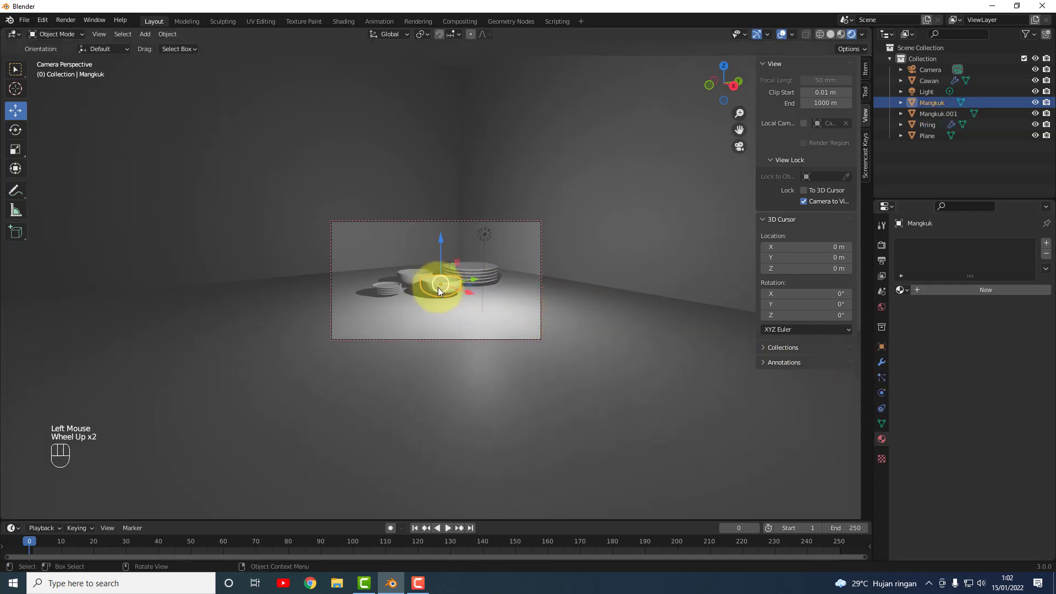
scroll(439, 287, up, 2)
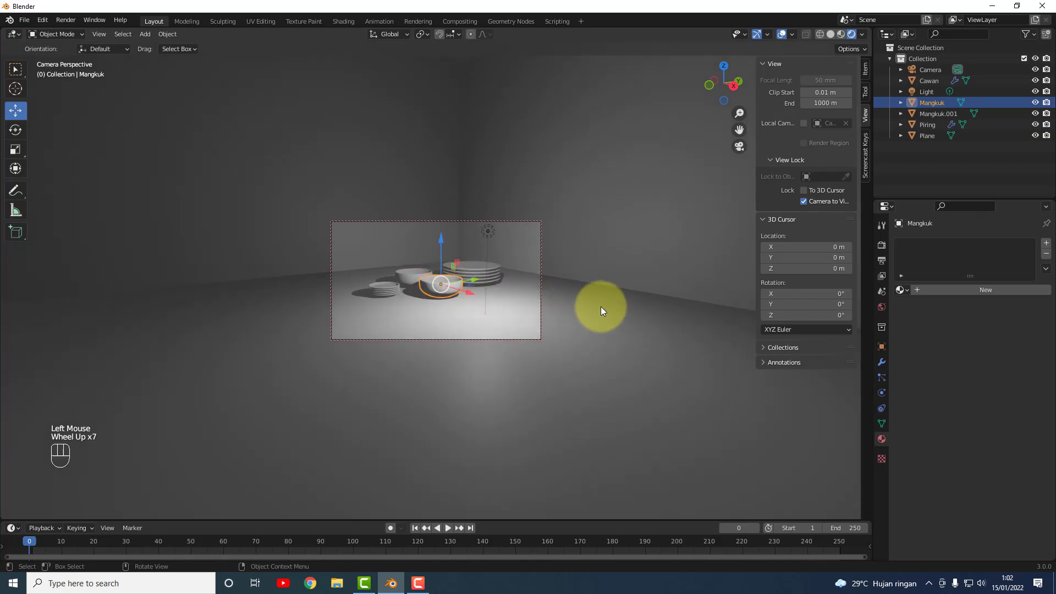
click(587, 310)
scroll(445, 288, up, 2)
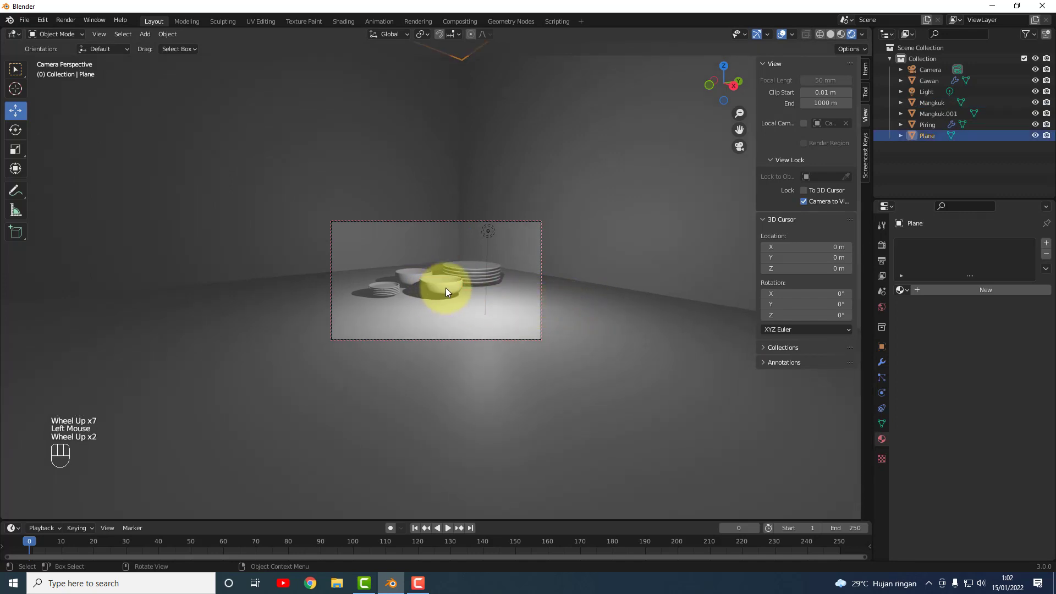
key(grave)
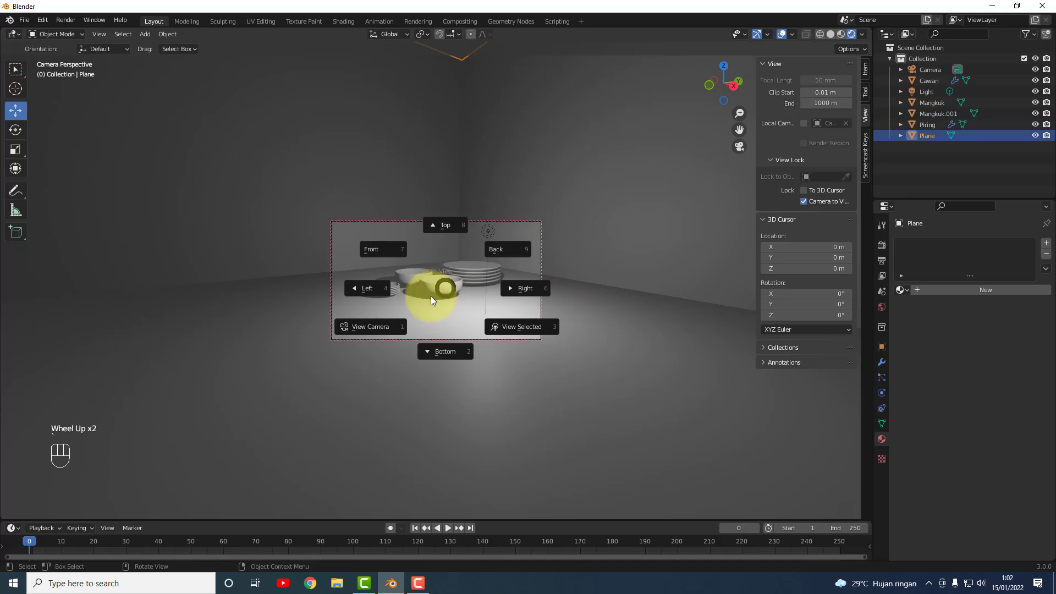
click(401, 322)
mouse_move(515, 233)
middle_down()
mouse_move(514, 275)
mouse_move(516, 213)
middle_up()
scroll(492, 239, up, 7)
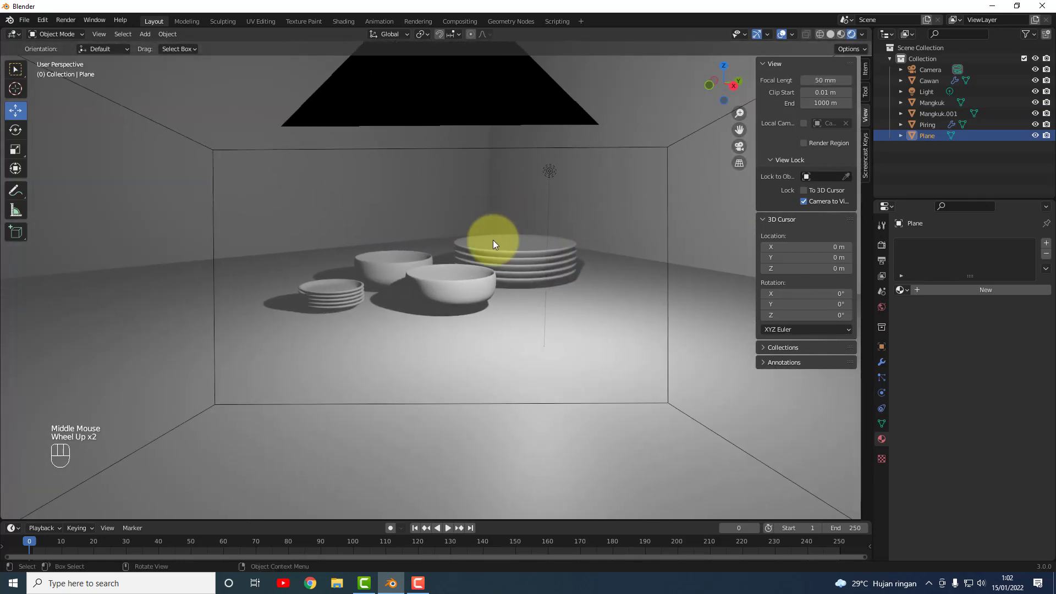
click(606, 276)
middle_drag(606, 276, 621, 309)
scroll(620, 309, down, 2)
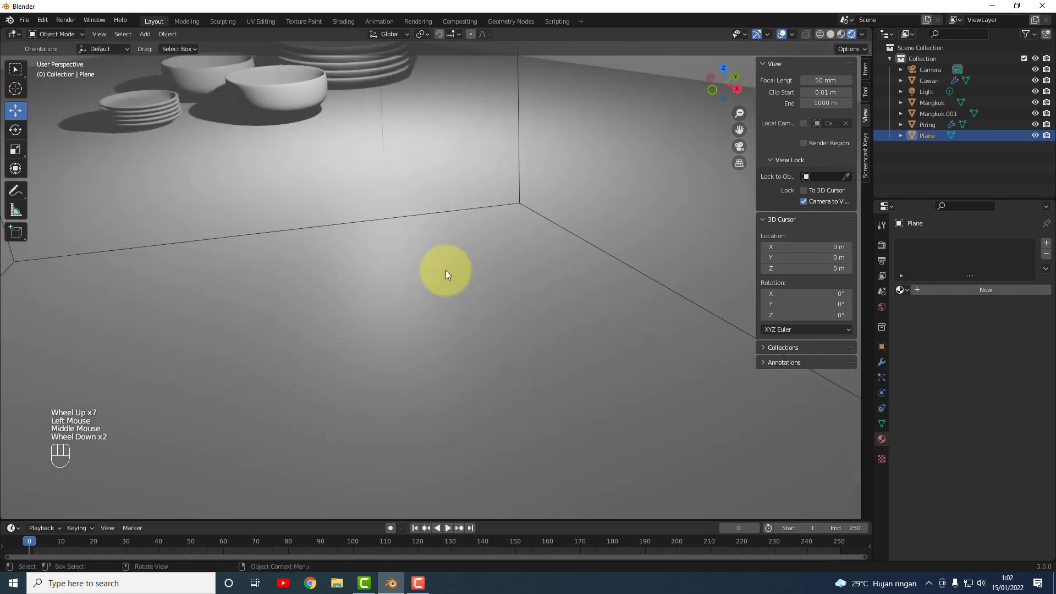
middle_drag(445, 269, 361, 224)
key(grave)
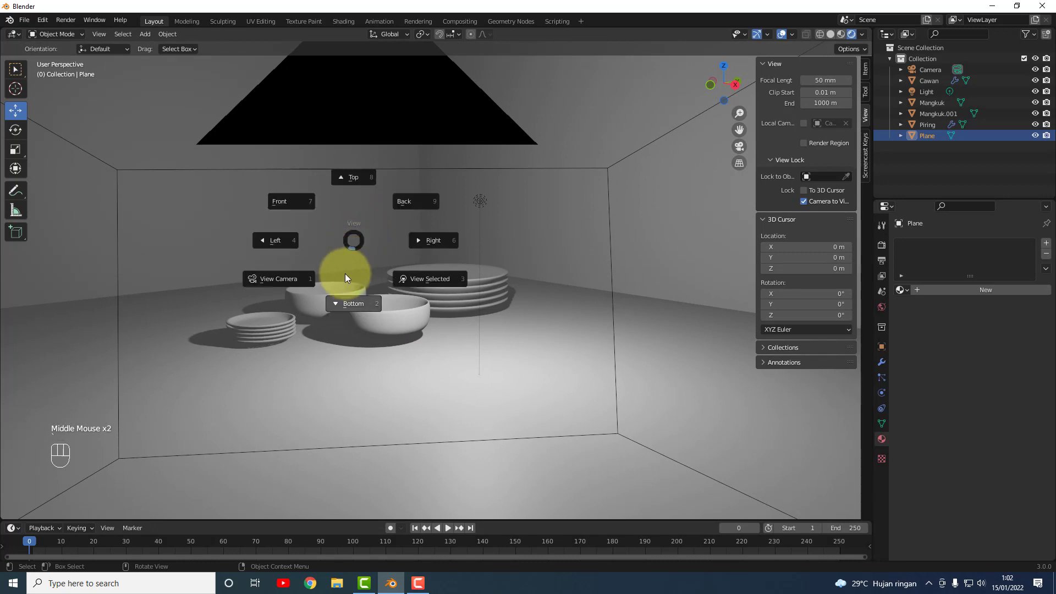
click(287, 285)
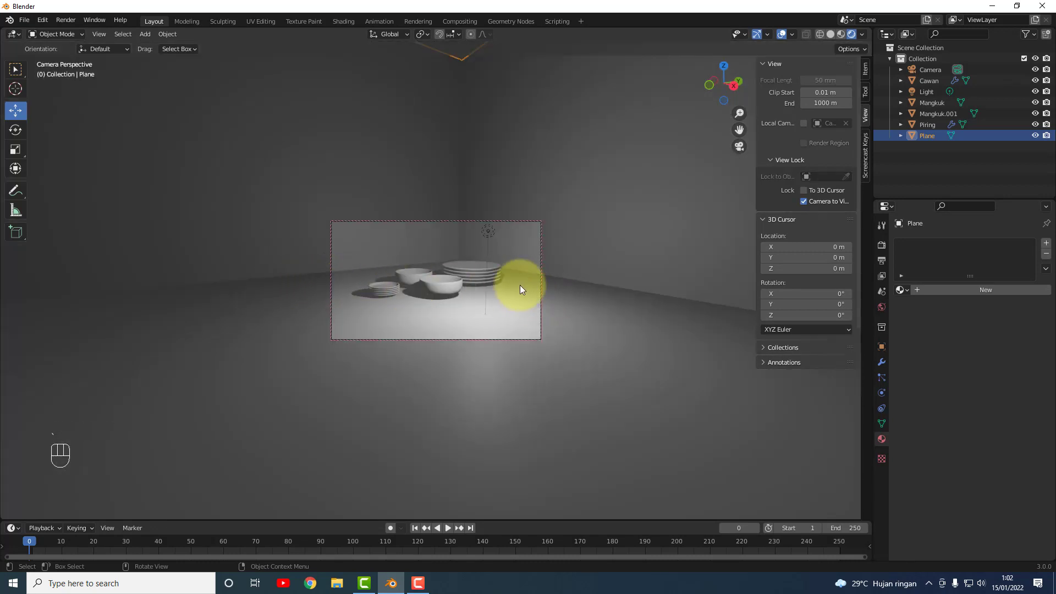
scroll(520, 285, up, 1)
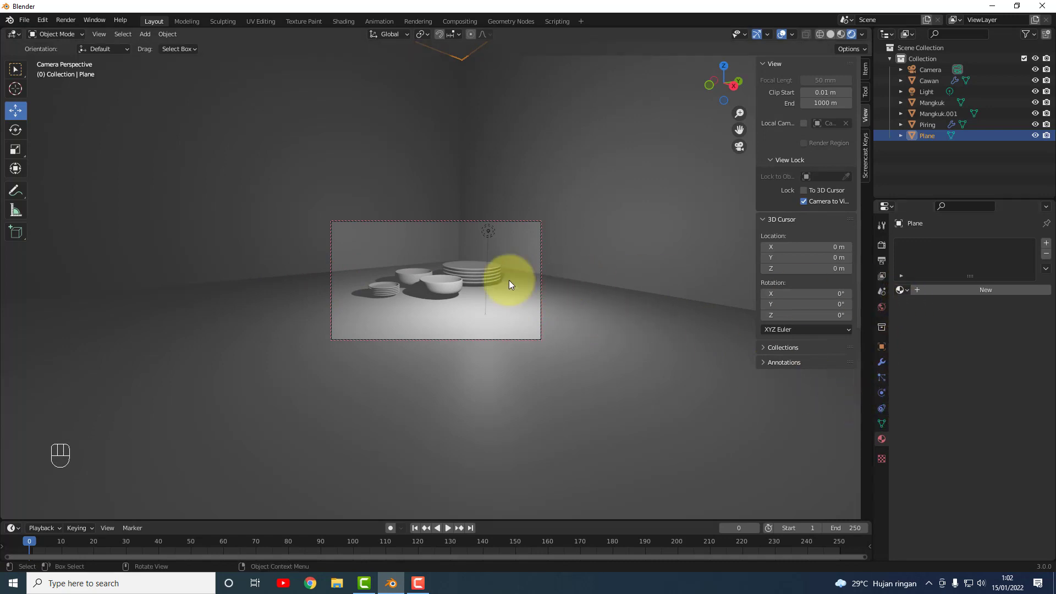
Assign the existing Material.001 to both bowls and to the stack of small saucers (Cawan).
click(438, 287)
click(906, 291)
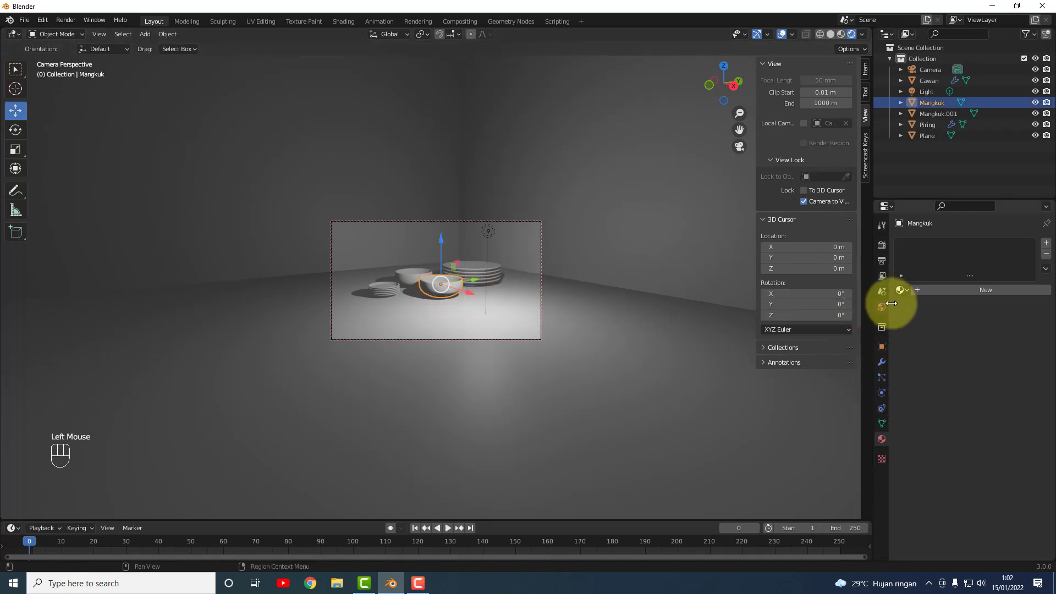
click(917, 317)
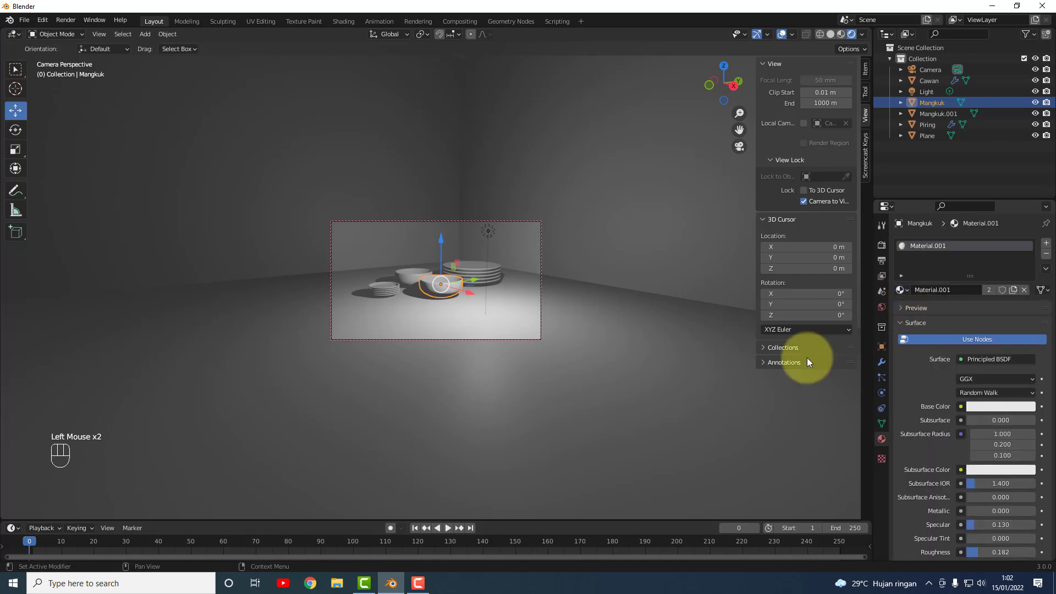
click(411, 283)
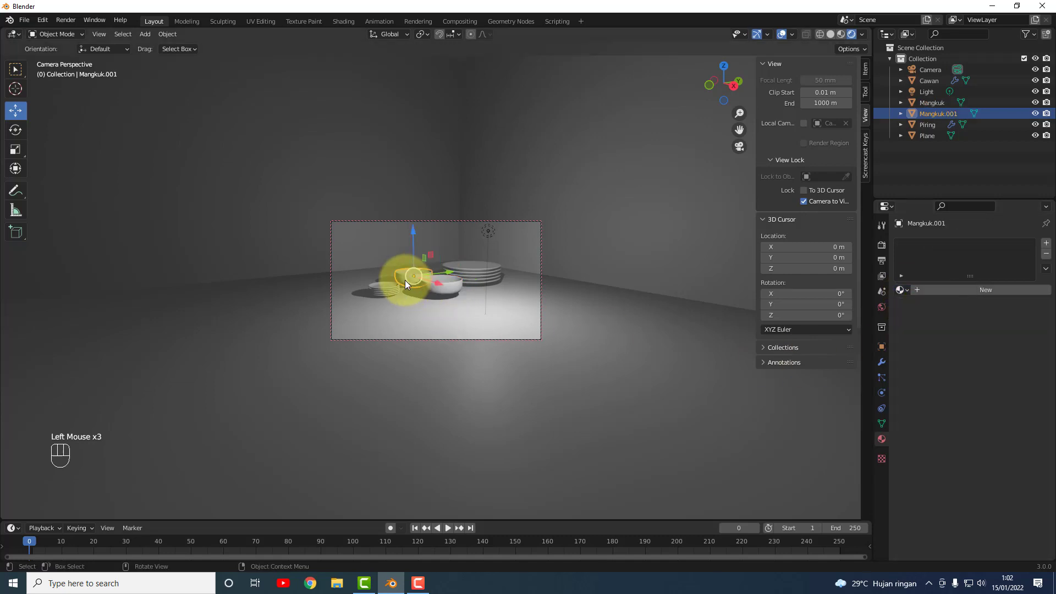
click(905, 289)
click(917, 316)
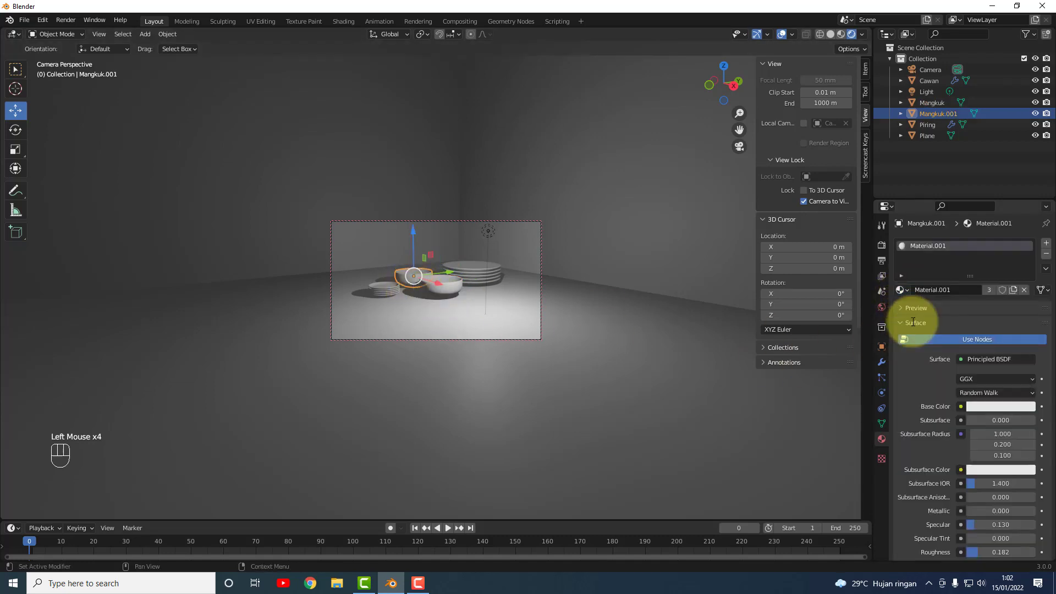
click(380, 284)
click(901, 289)
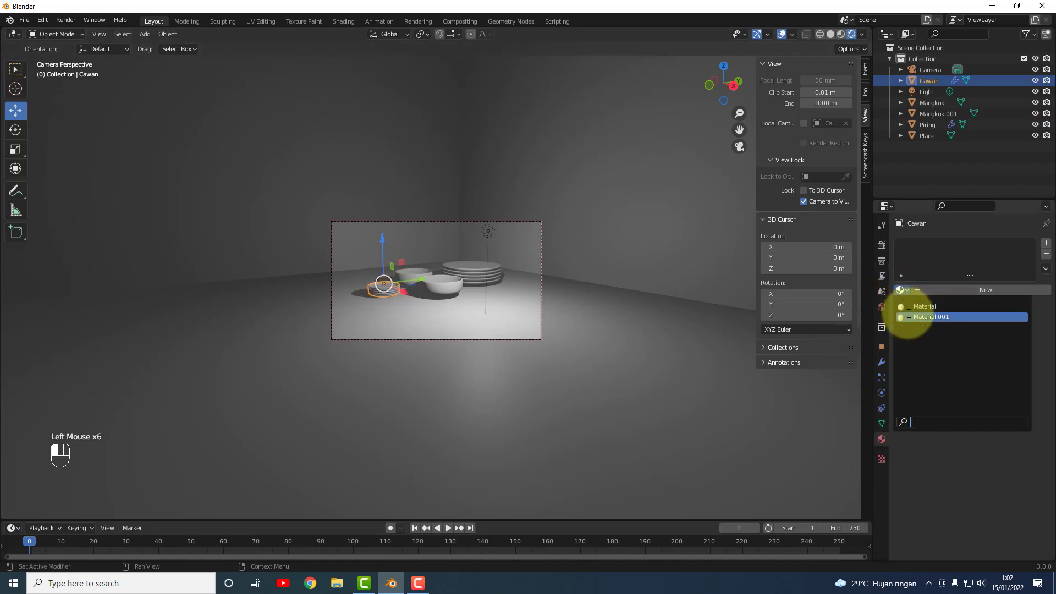
click(908, 315)
Split the 3D viewport into two side-by-side views and take the solid-shaded one out of the camera view.
click(595, 367)
scroll(583, 366, down, 1)
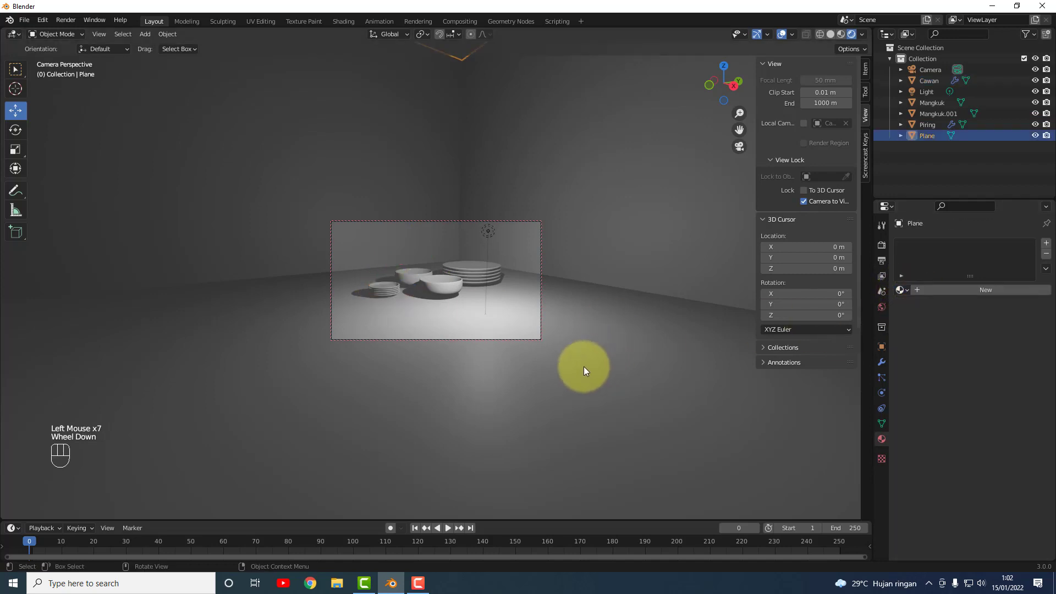
scroll(795, 405, down, 1)
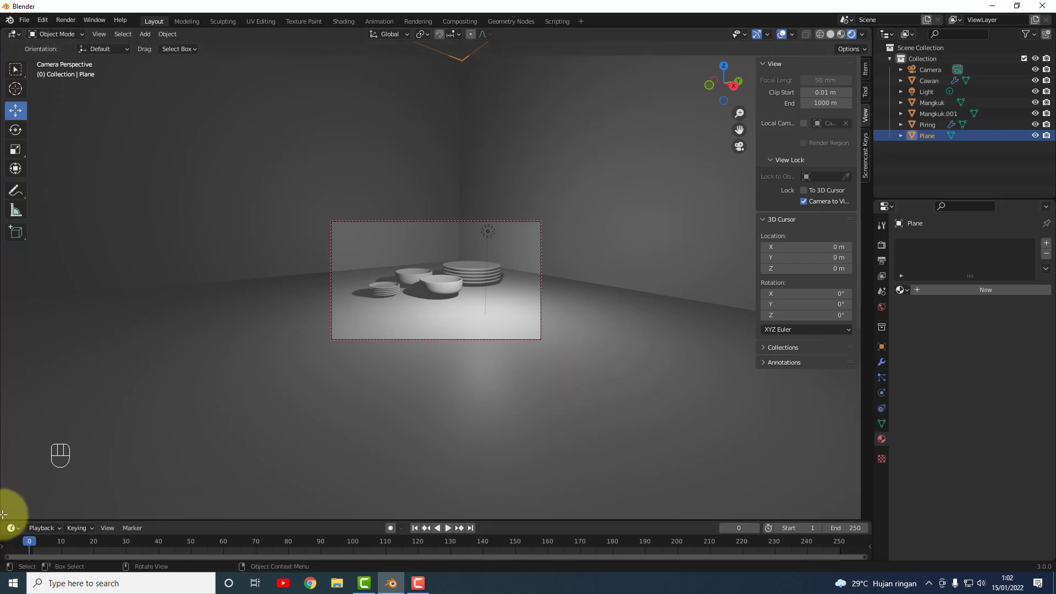
drag(10, 511, 446, 361)
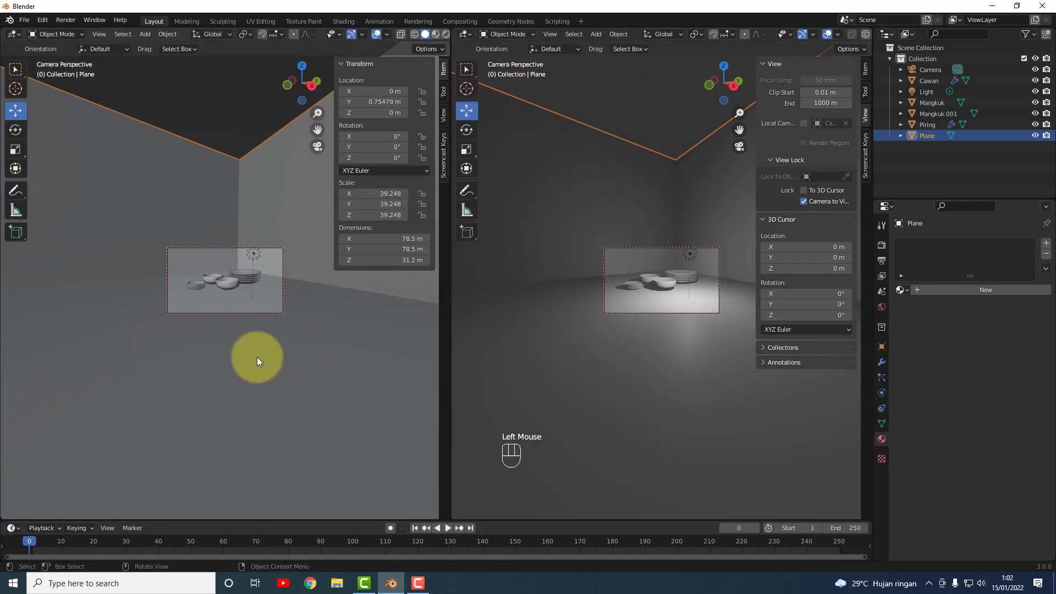
key(grave)
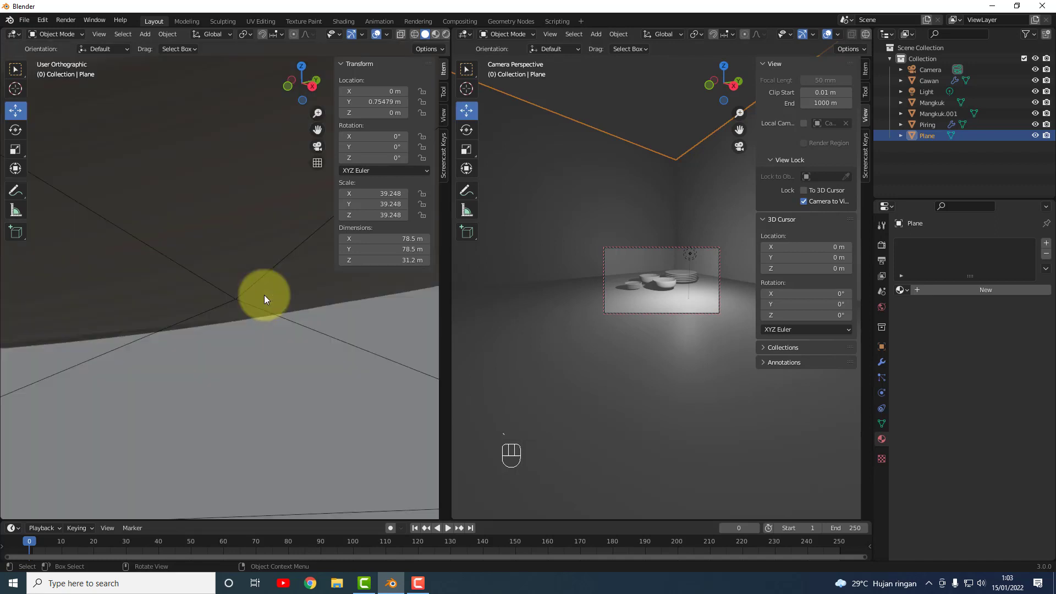
Move the camera closer to the tableware in plan, to about X -4.87 m and Y 11.54 m.
scroll(264, 295, down, 9)
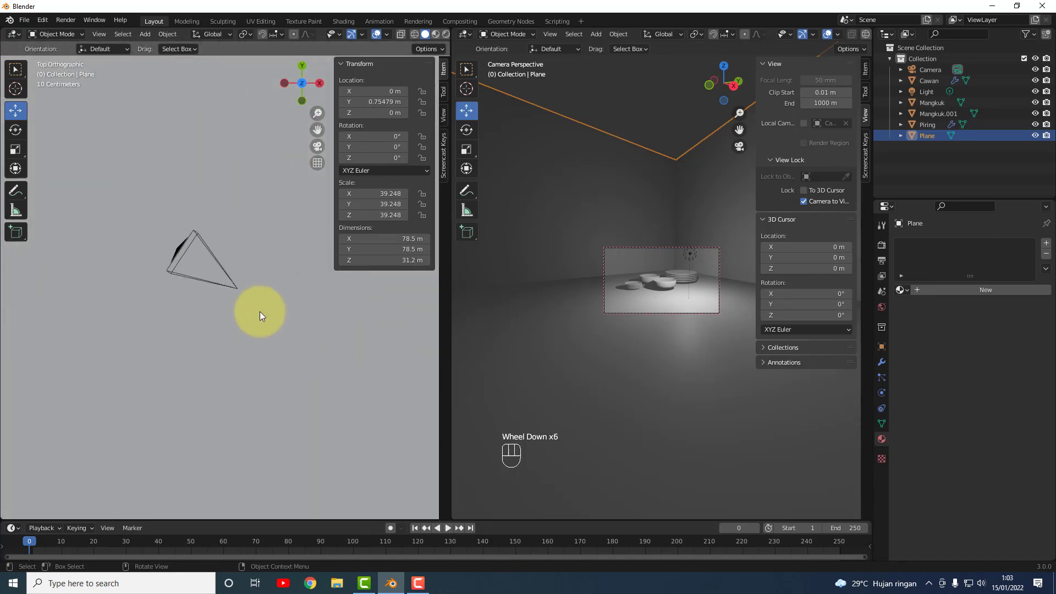
scroll(212, 317, down, 2)
scroll(193, 284, down, 1)
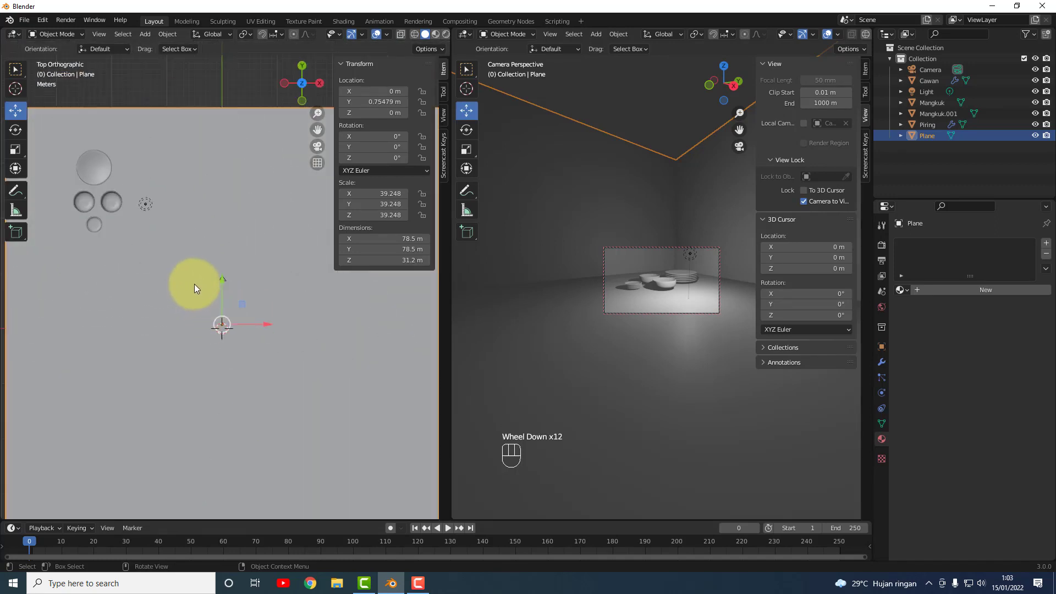
scroll(222, 290, up, 1)
click(226, 282)
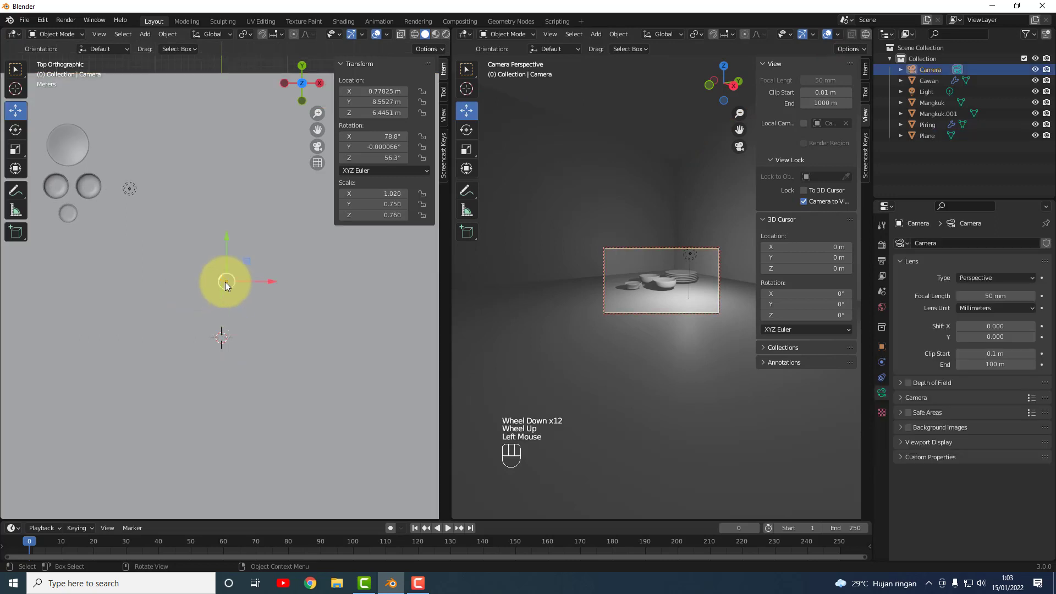
drag(247, 281, 203, 243)
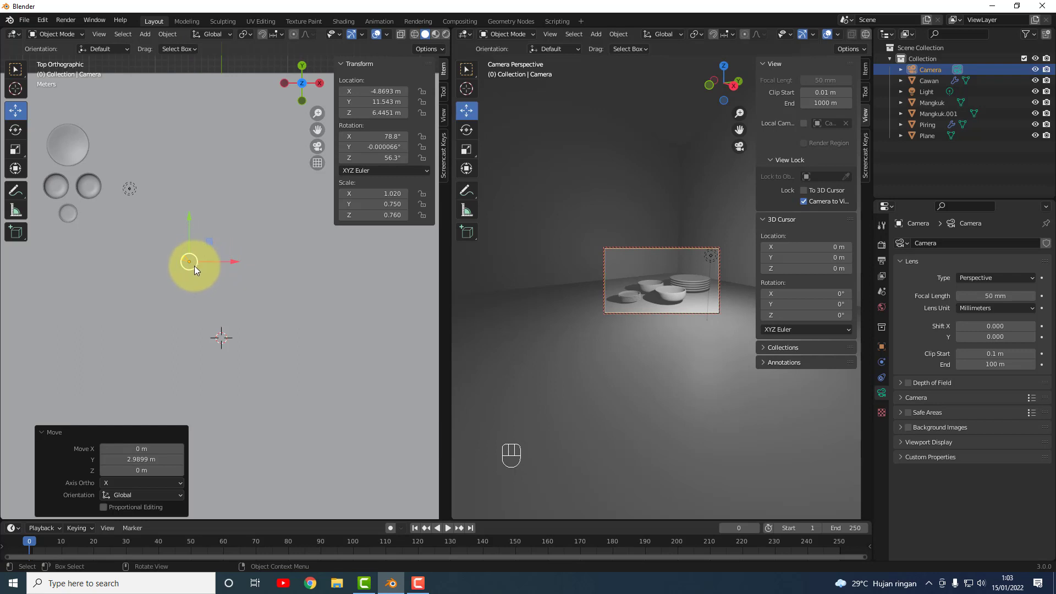
Lower the camera by about 1 m, to a height of about 5.45 m.
key(grave)
click(302, 297)
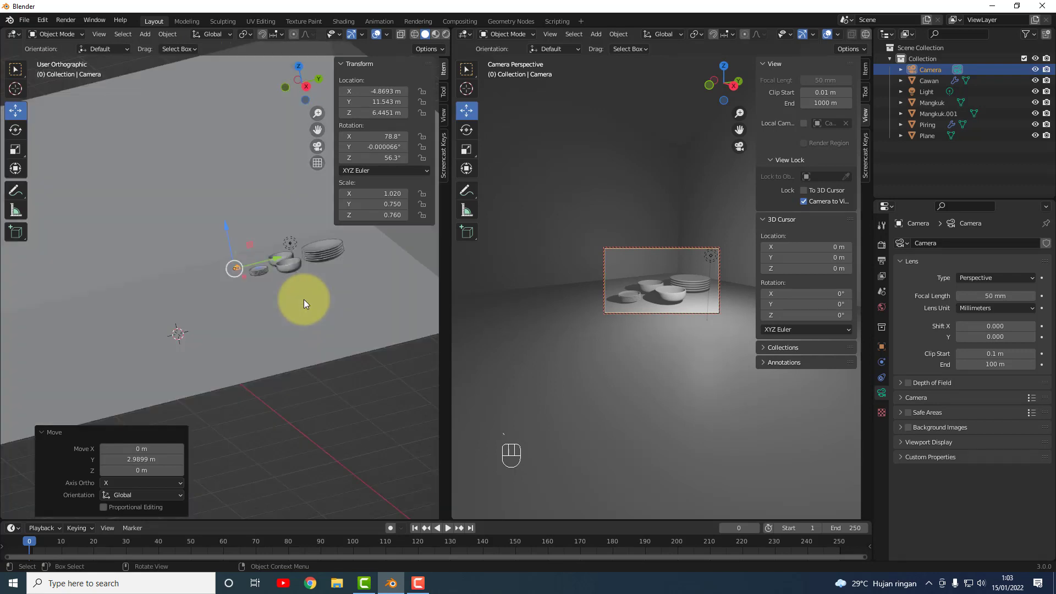
drag(246, 249, 245, 254)
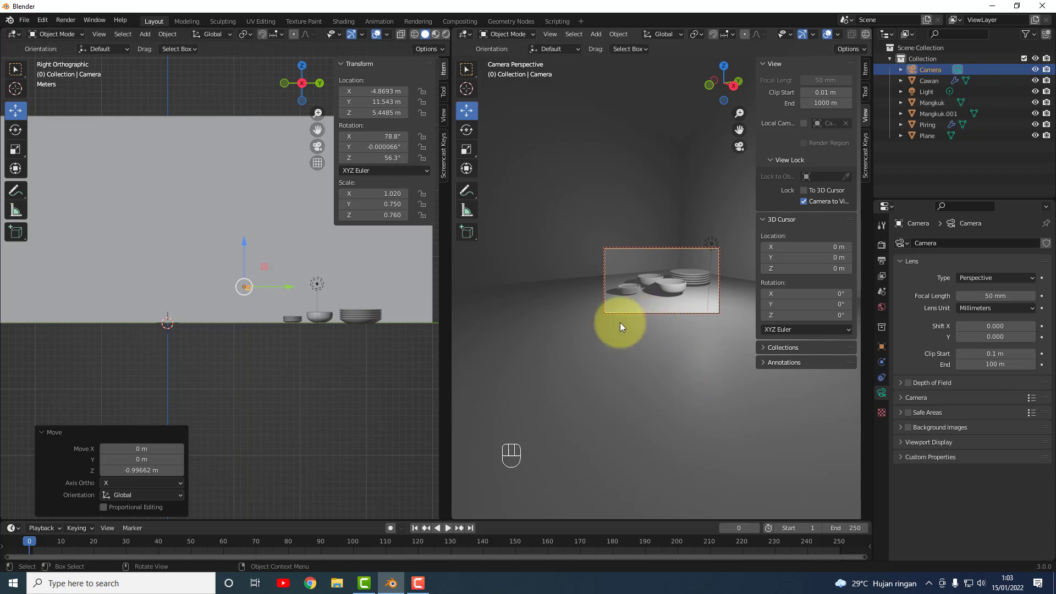
Select the floor-and-wall plane and close the extra solid-shaded 3D viewport.
click(183, 259)
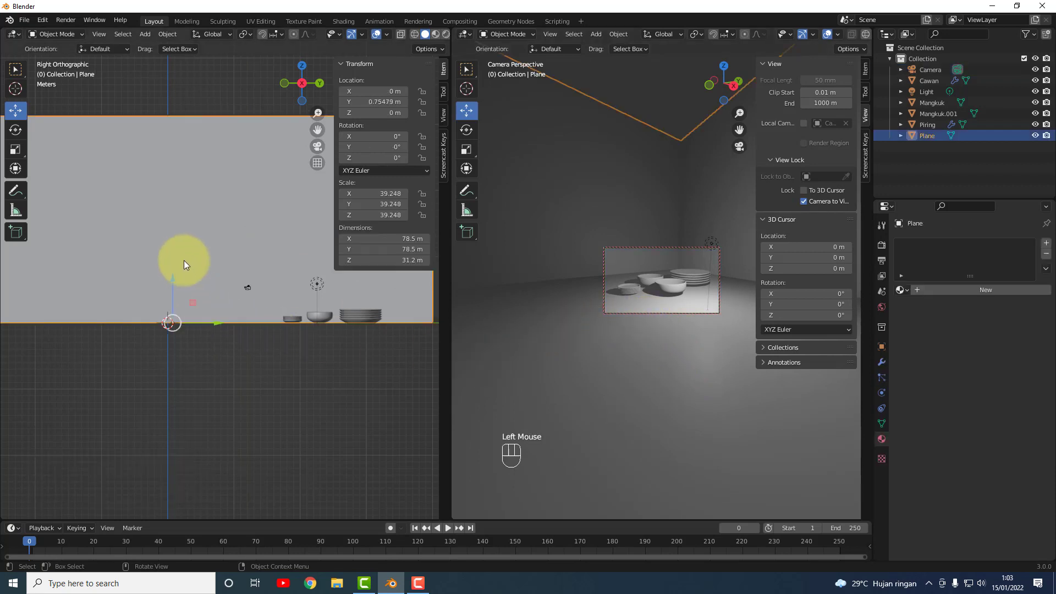
click(620, 380)
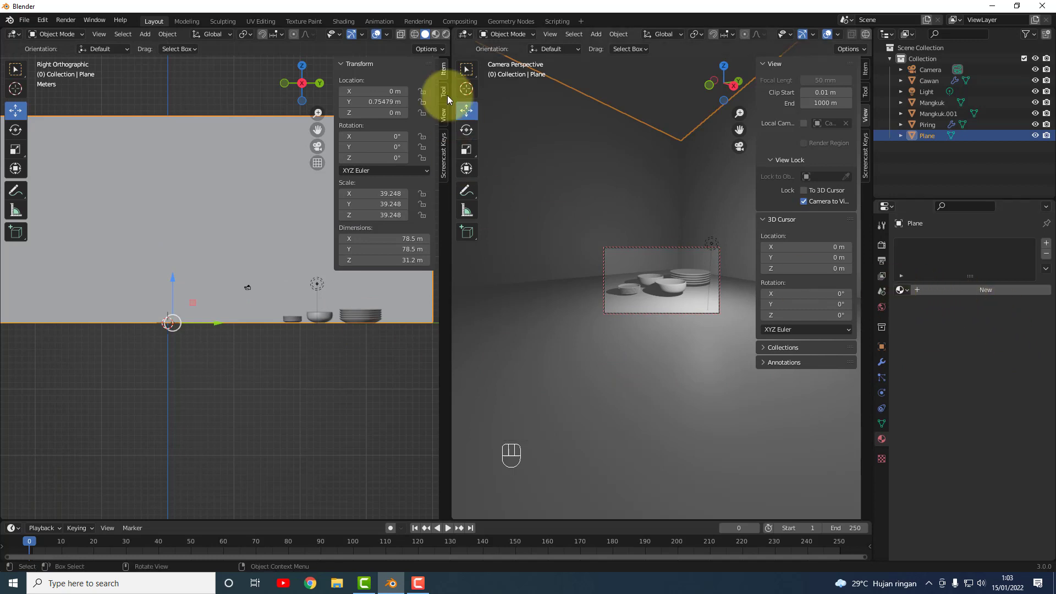
right_click(183, 36)
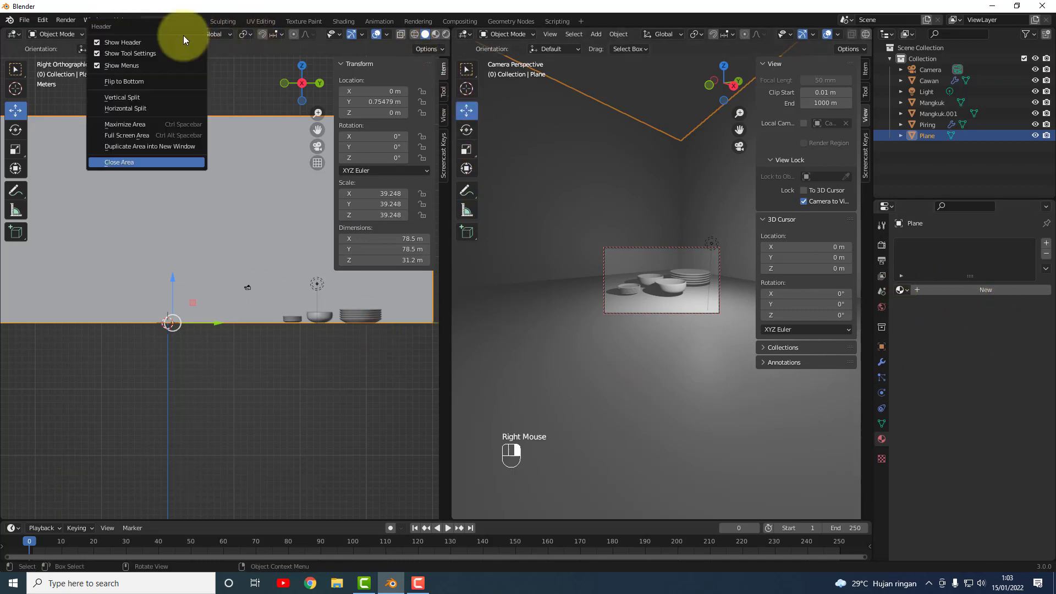
click(149, 163)
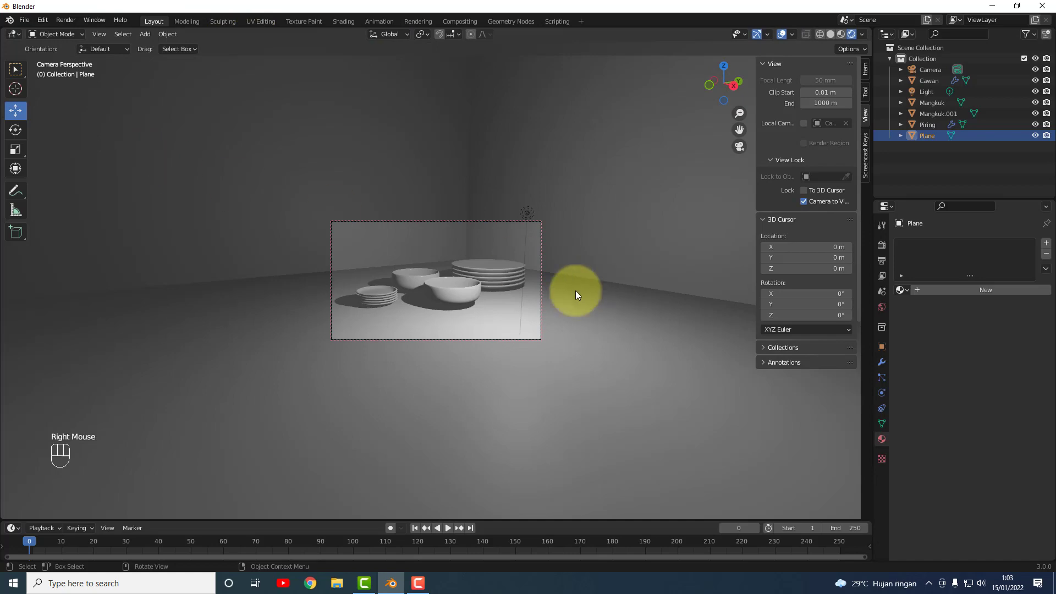
Test-render the tableware scene from the new camera position and close the render window.
click(66, 20)
click(79, 34)
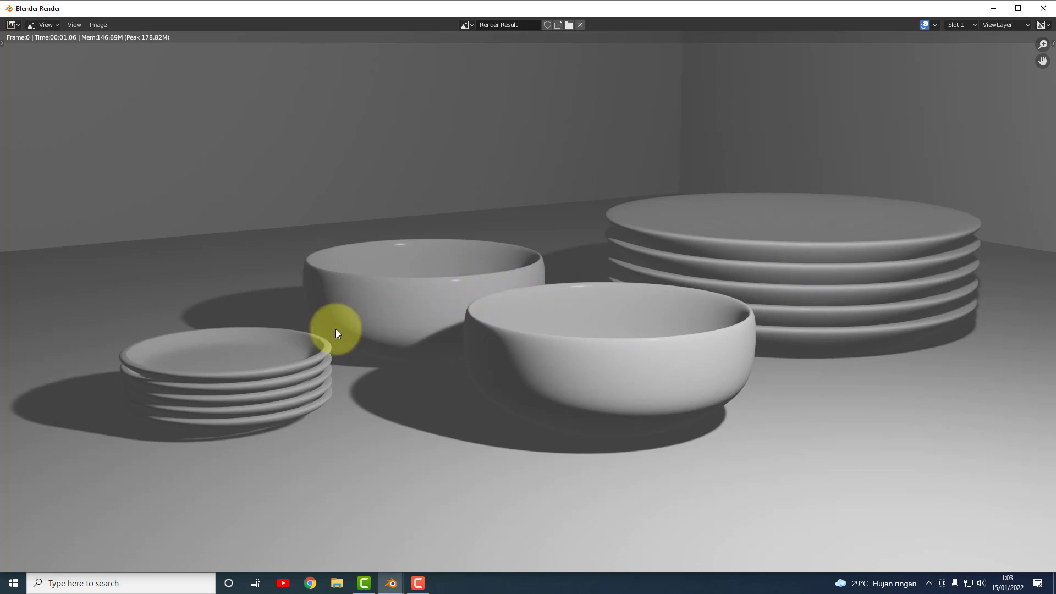
click(1043, 8)
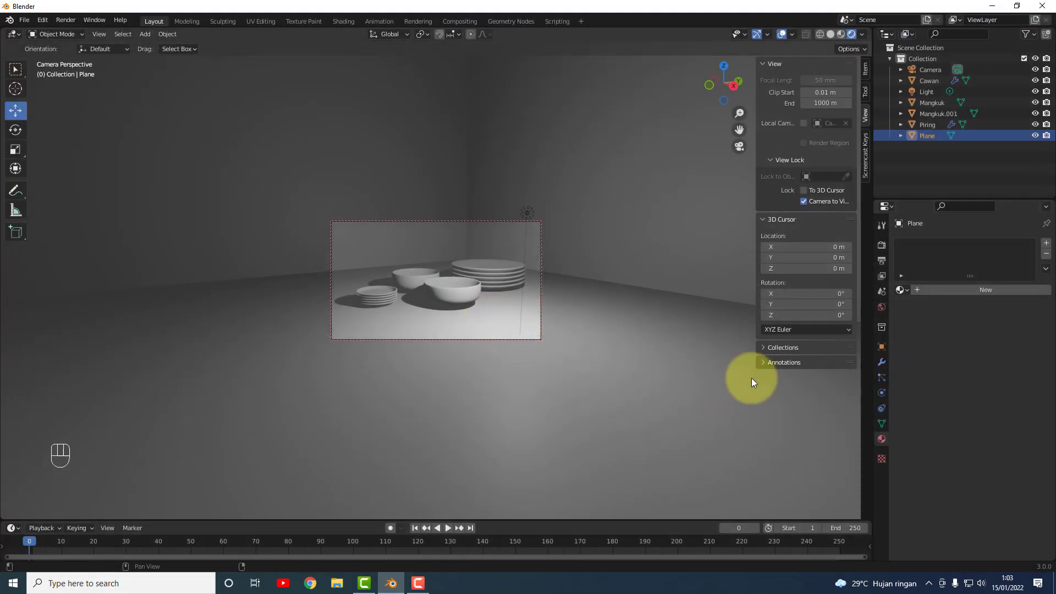
click(634, 397)
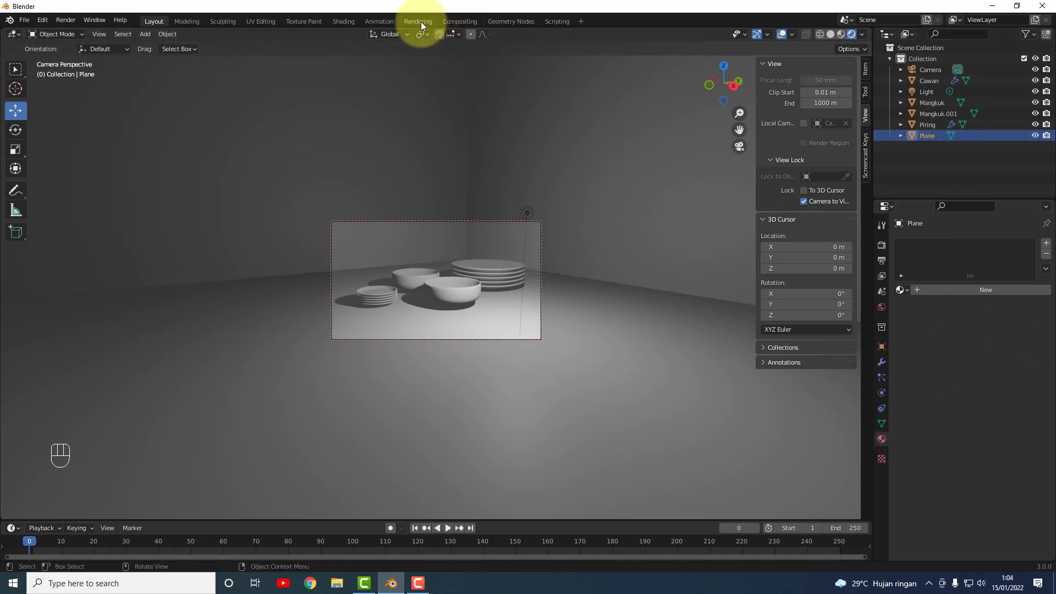
Switch to the Shading workspace and create a new material for the floor-and-wall plane.
click(343, 22)
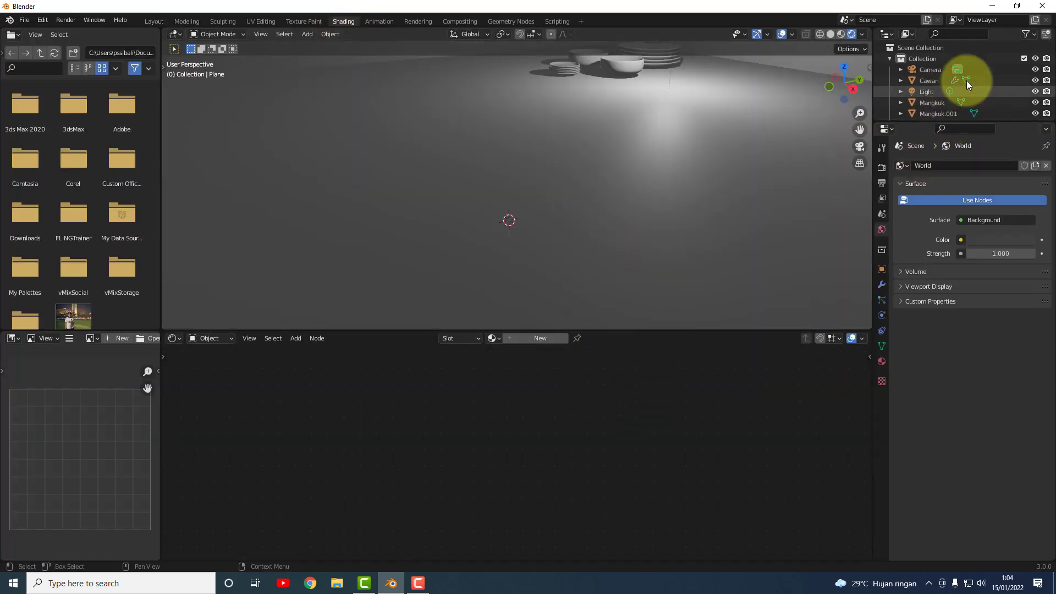
scroll(968, 87, down, 2)
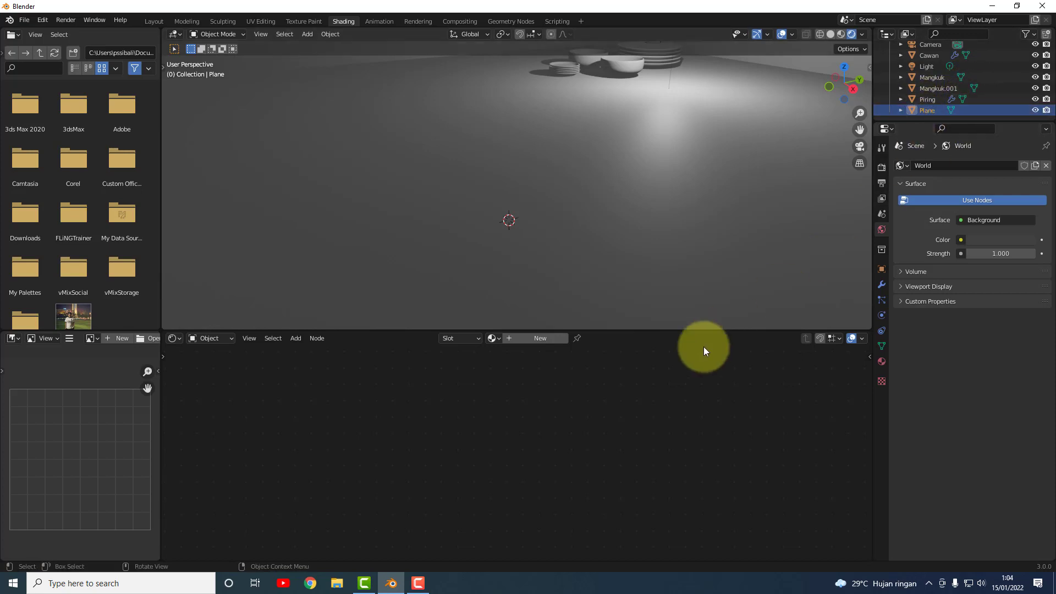
click(521, 338)
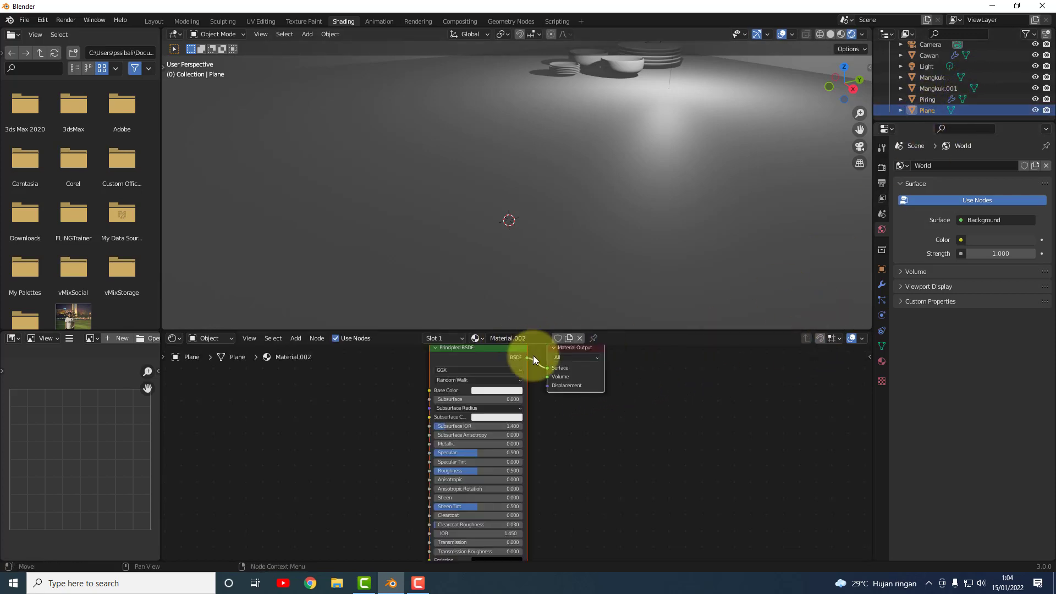
Add a linked Texture Coordinate, Mapping and Image Texture setup to the plane's Principled BSDF and place it beside the shader.
click(466, 347)
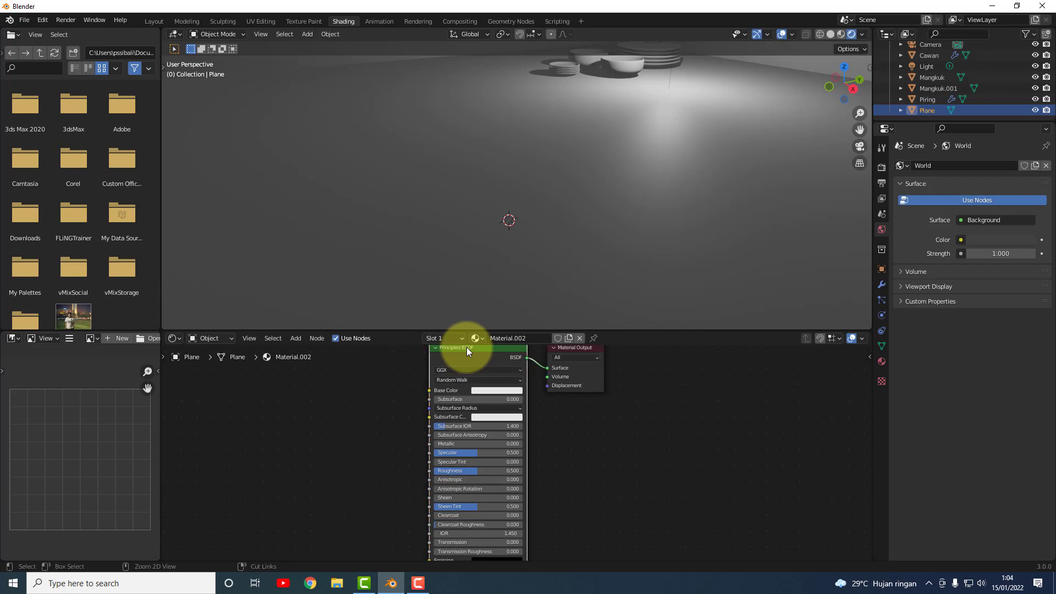
key(ctrl+t)
scroll(299, 423, down, 1)
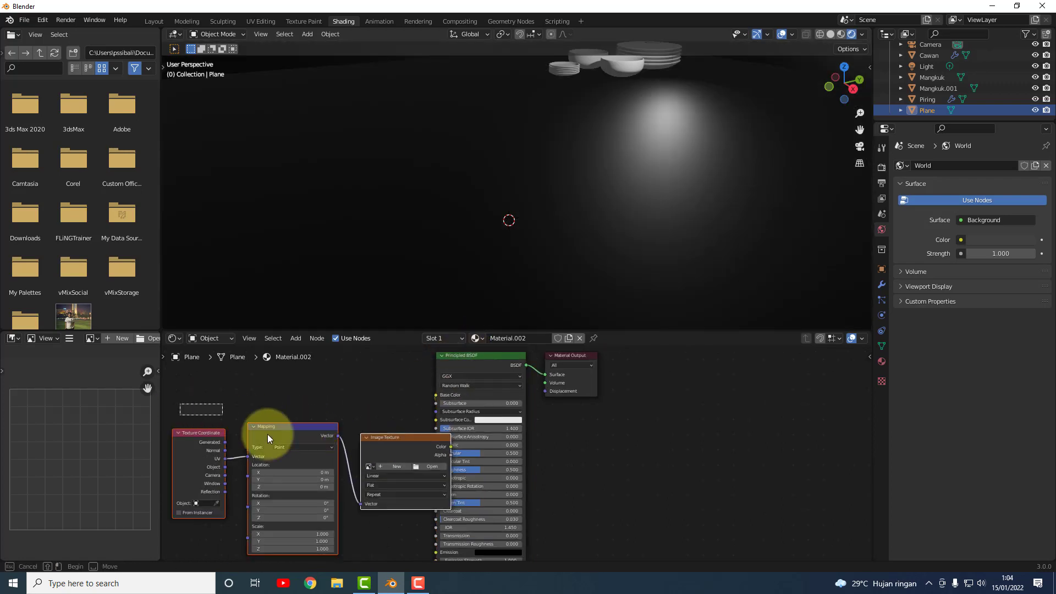
drag(382, 440, 318, 387)
scroll(320, 419, down, 1)
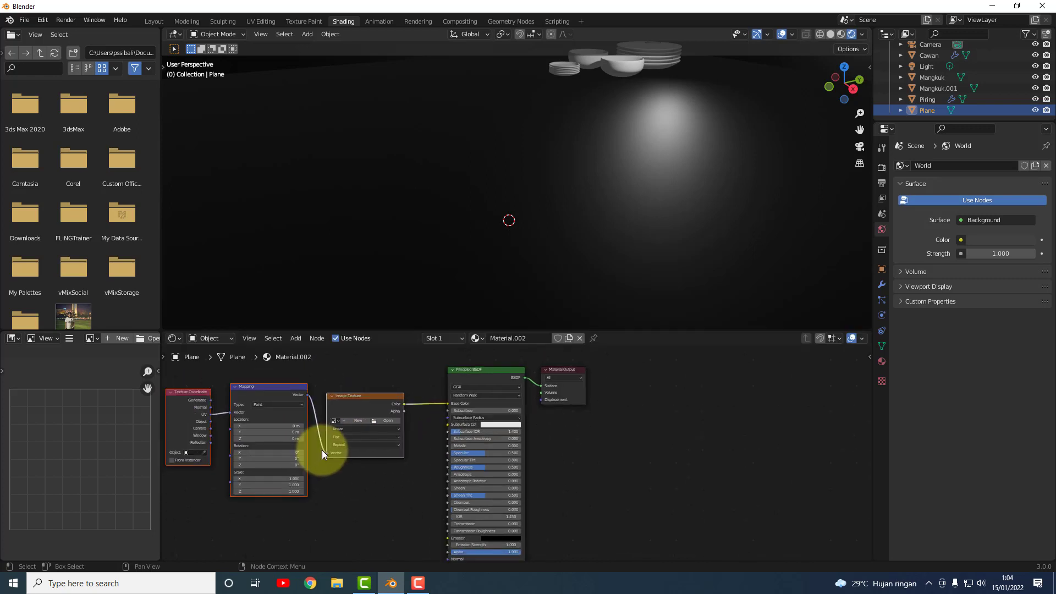
scroll(302, 453, up, 1)
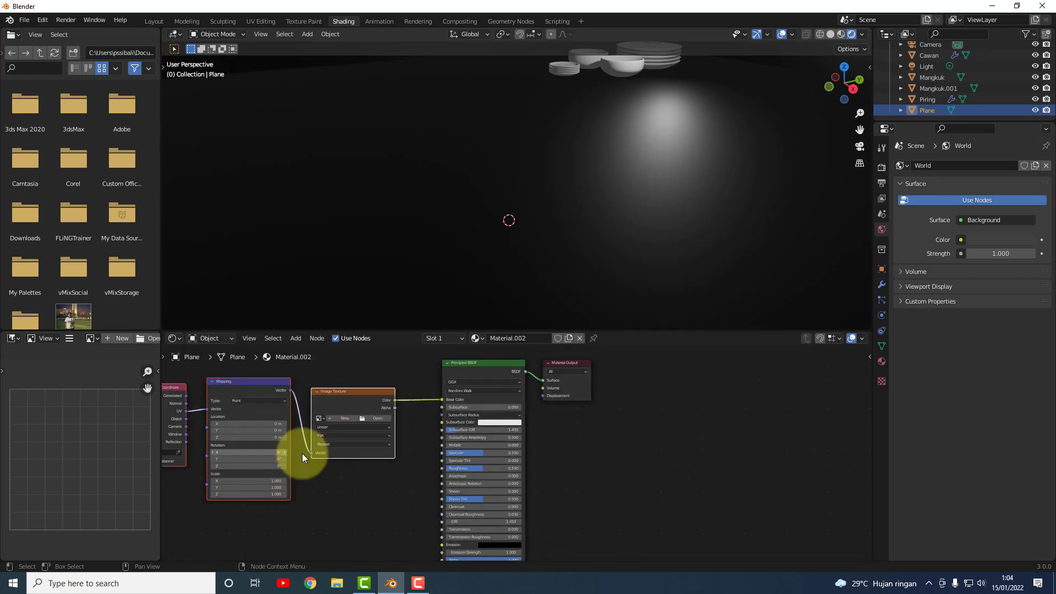
Load the wood image Kayu_2.jpg from the BLENDER MATERIAL folder into the plane's Image Texture node.
click(378, 418)
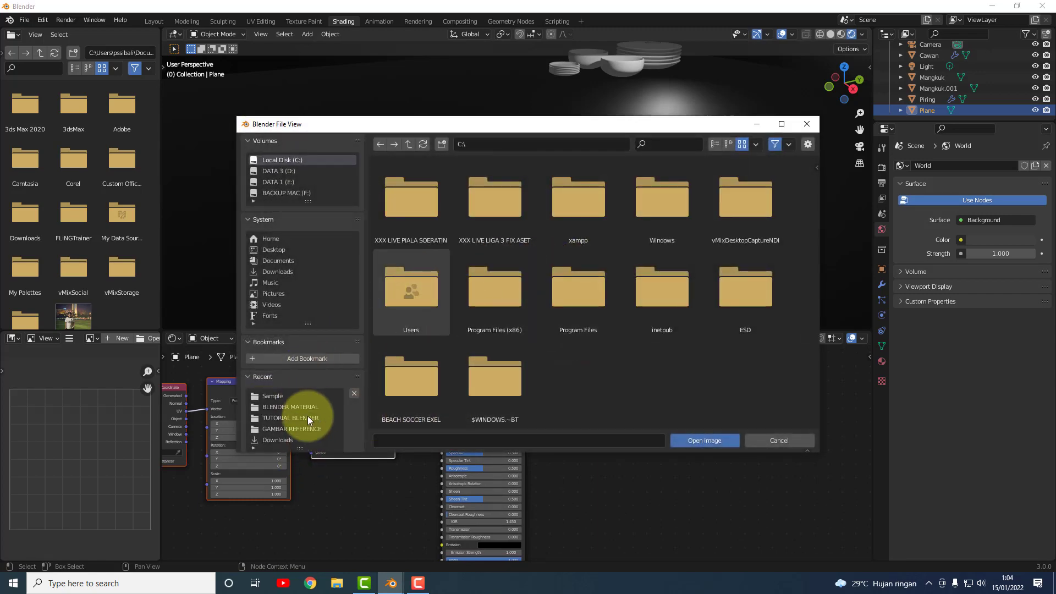
click(309, 430)
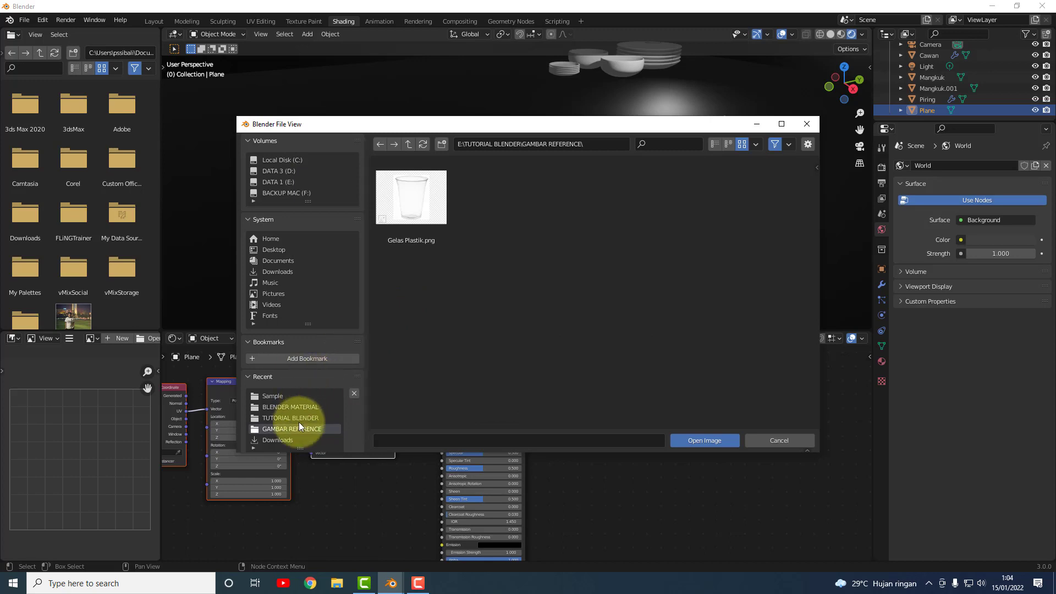
click(298, 420)
click(567, 213)
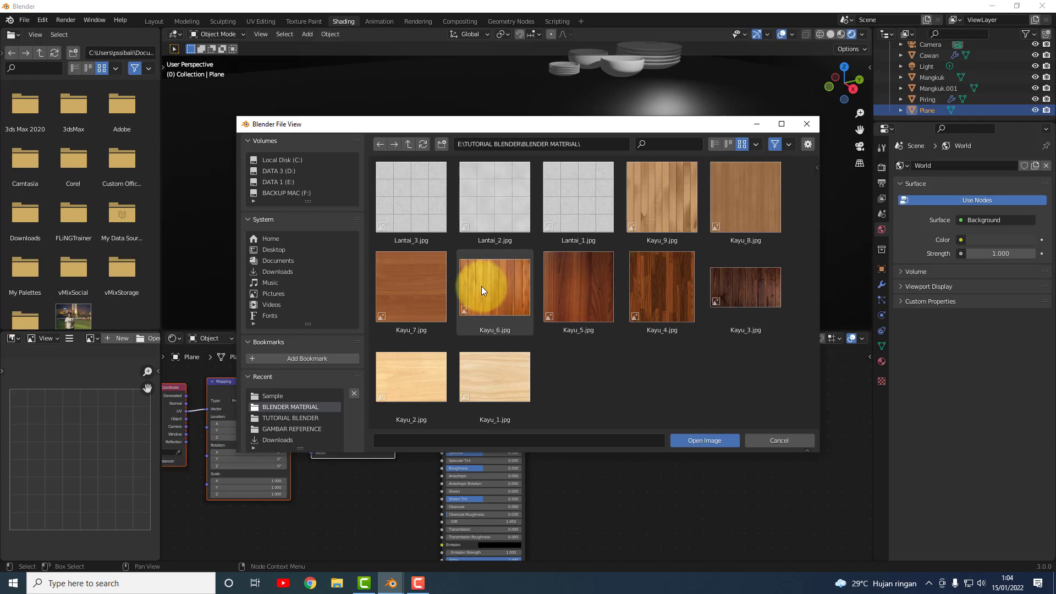
click(420, 367)
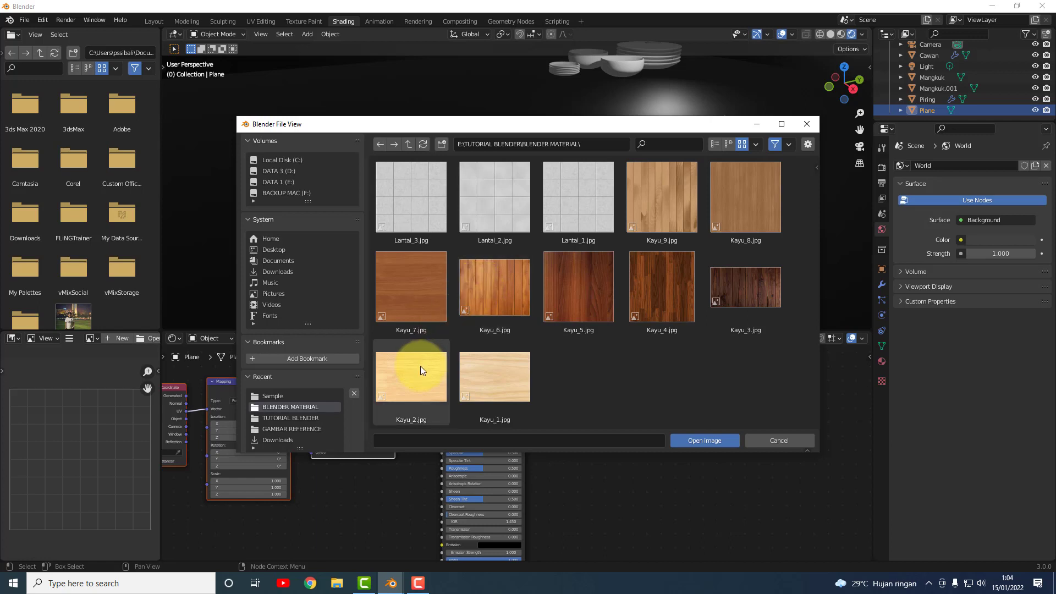
click(715, 443)
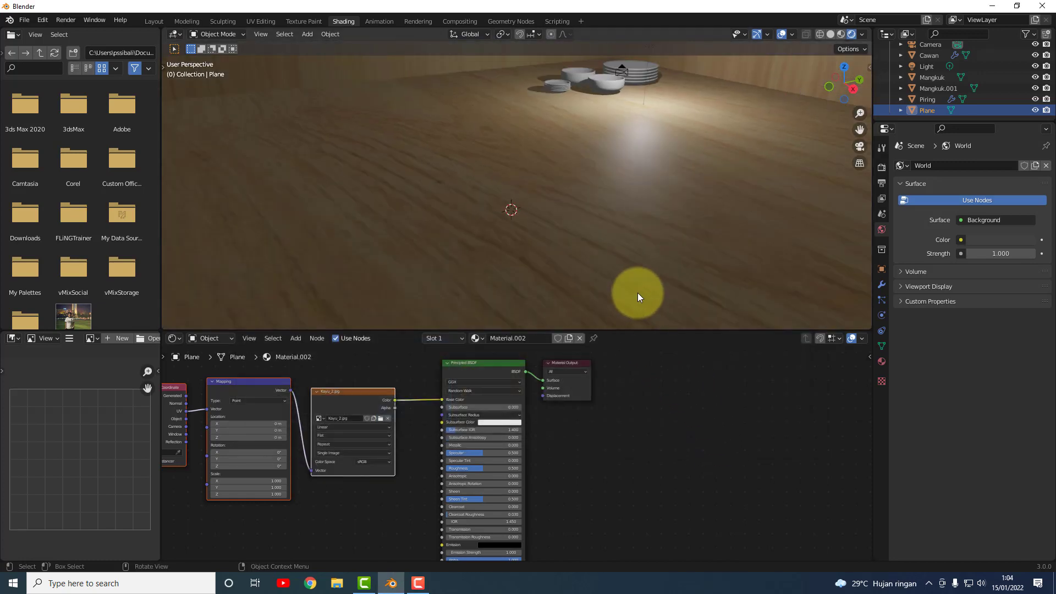
Set the wood texture's Mapping scale to 3 on X, Y and Z.
middle_drag(638, 292, 642, 204)
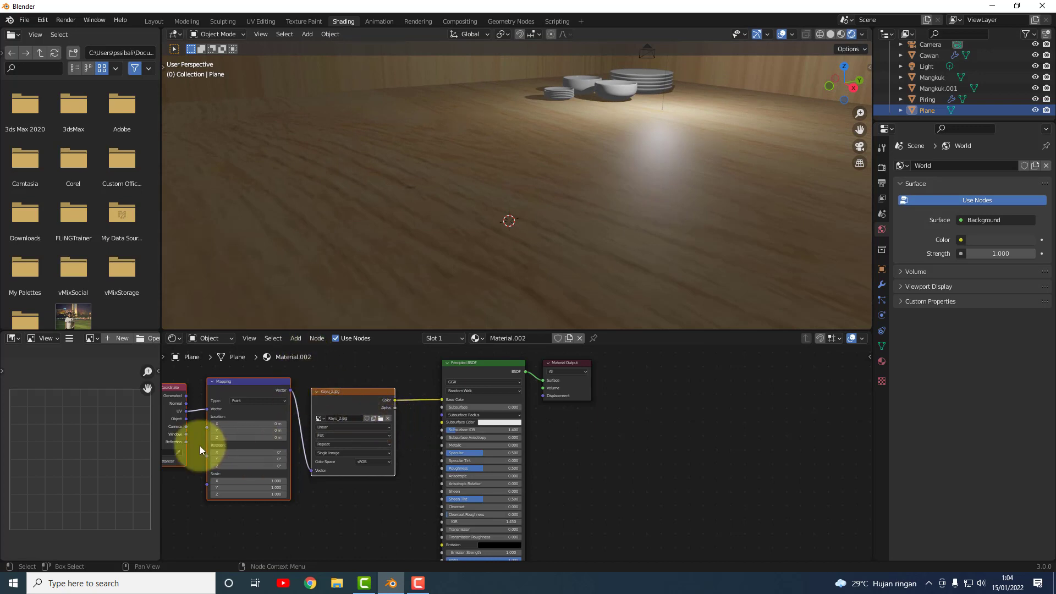
click(275, 480)
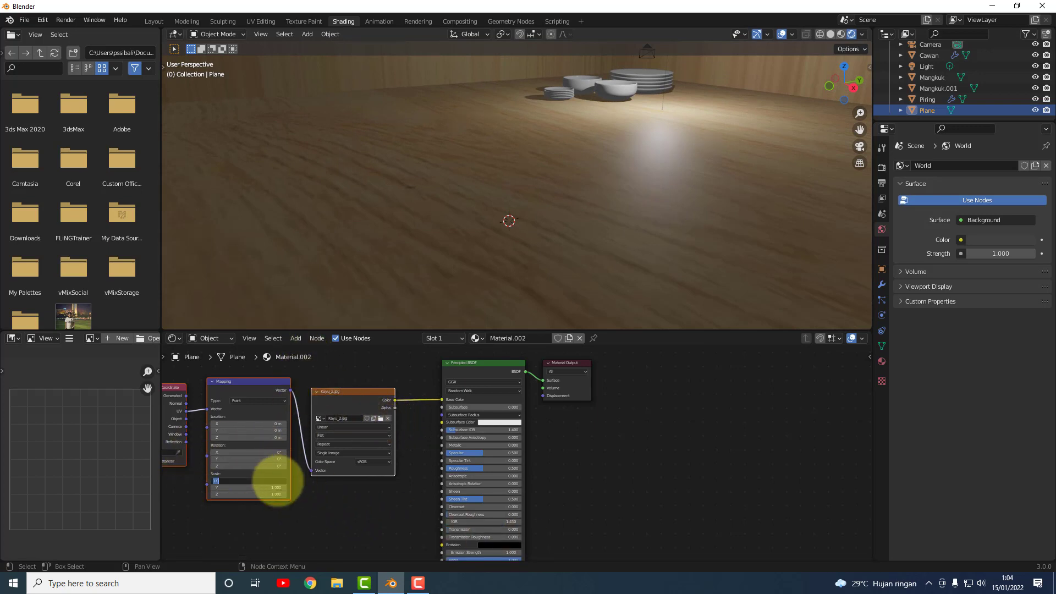
text(3)
key(Return)
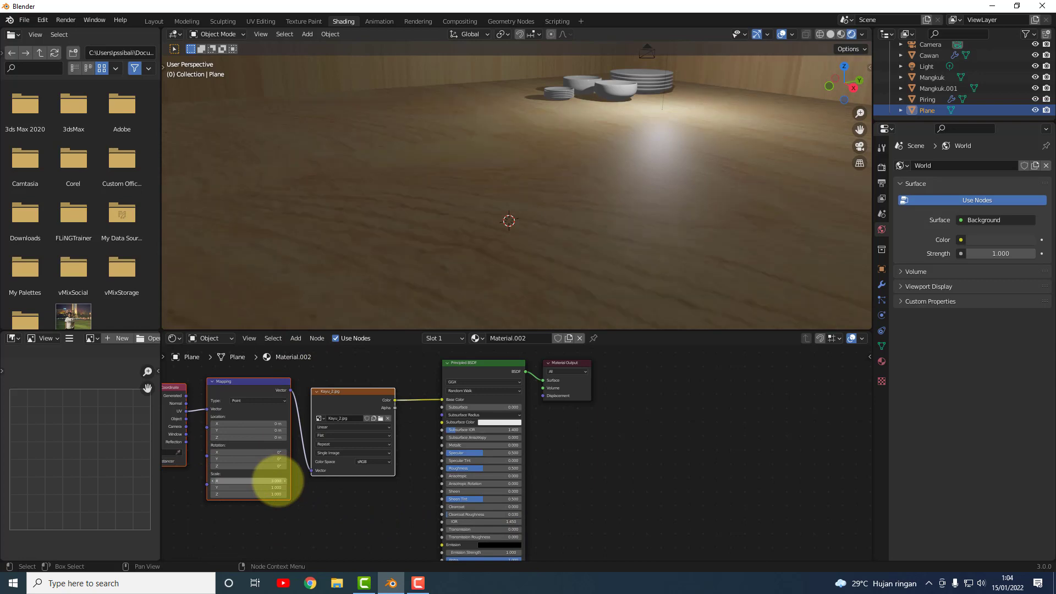
click(273, 489)
text(3)
key(Return)
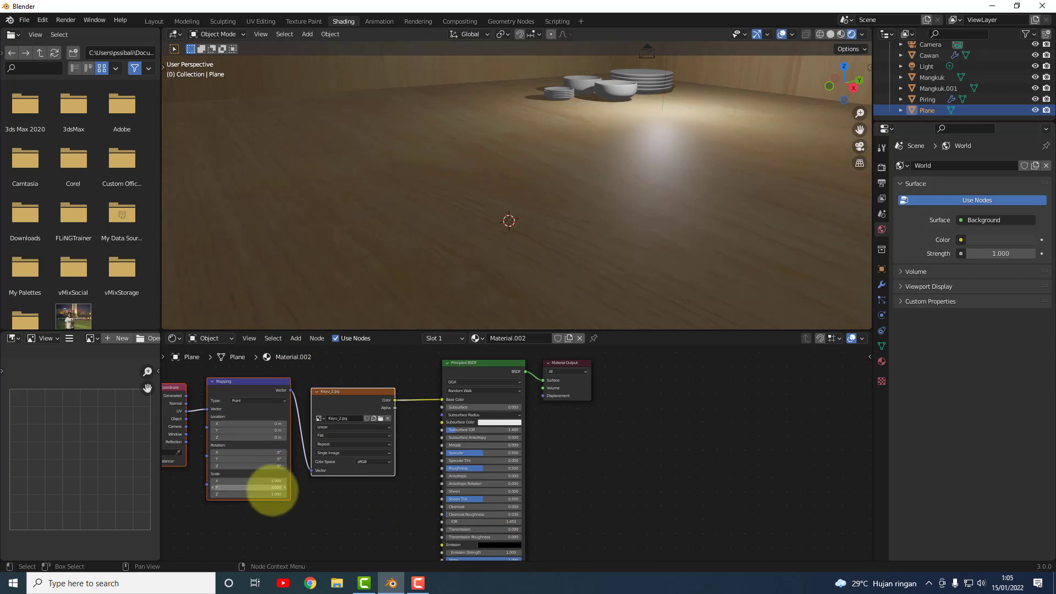
click(270, 494)
text(3)
key(Return)
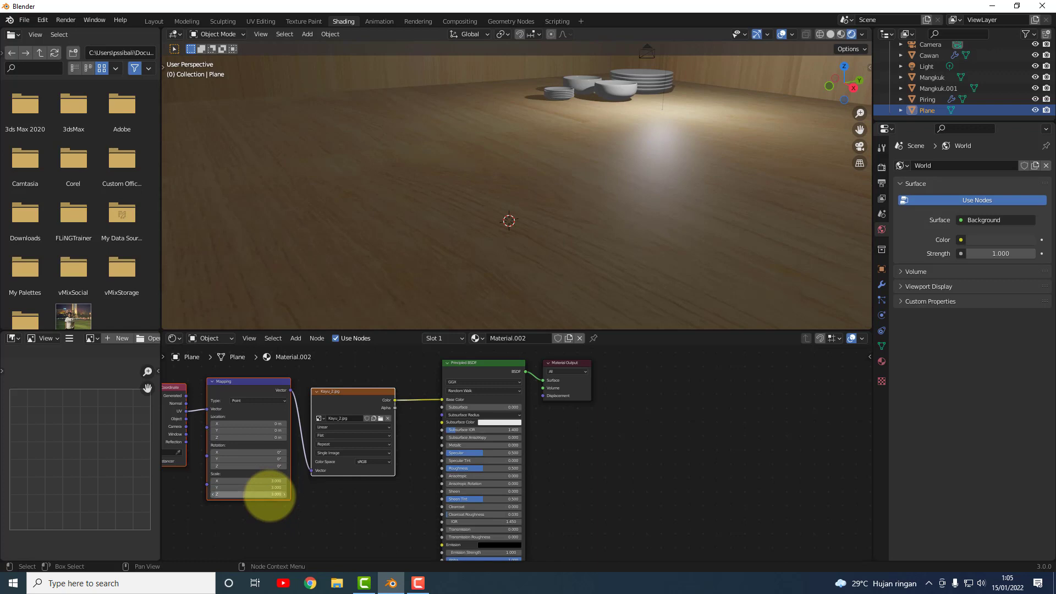
Set the wood texture's Mapping scale to 1 on Y and Z.
middle_drag(572, 259, 627, 179)
click(273, 488)
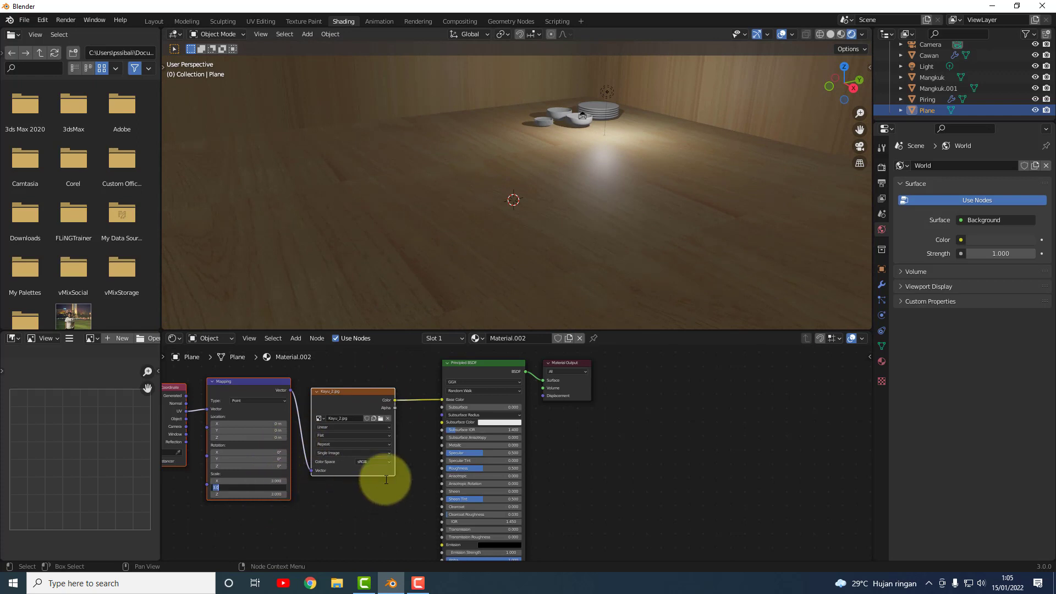
text(1)
key(Return)
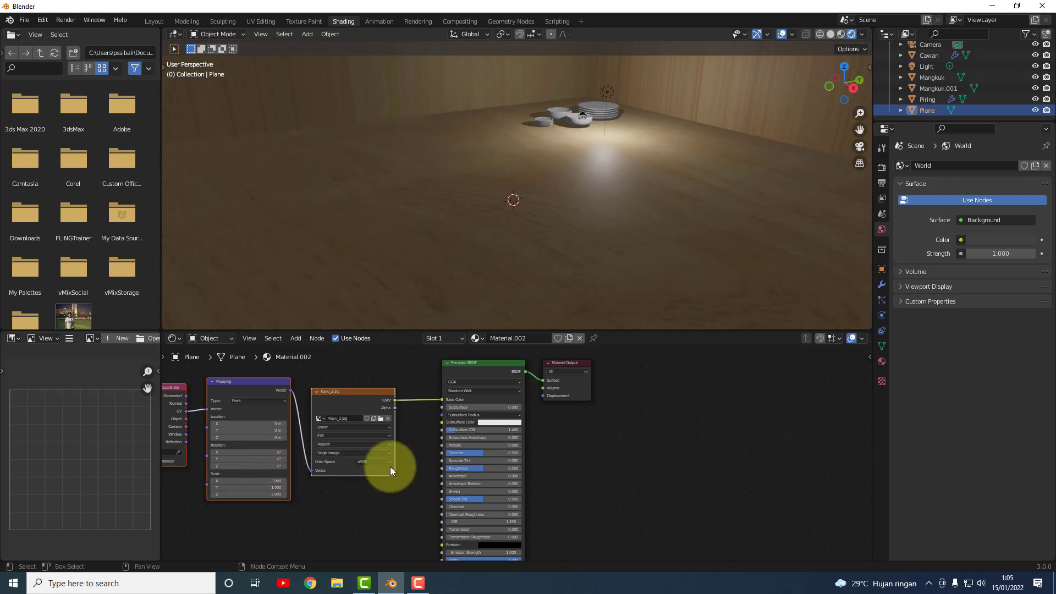
mouse_move(645, 231)
middle_down()
mouse_move(619, 266)
mouse_move(620, 292)
mouse_move(630, 226)
middle_up()
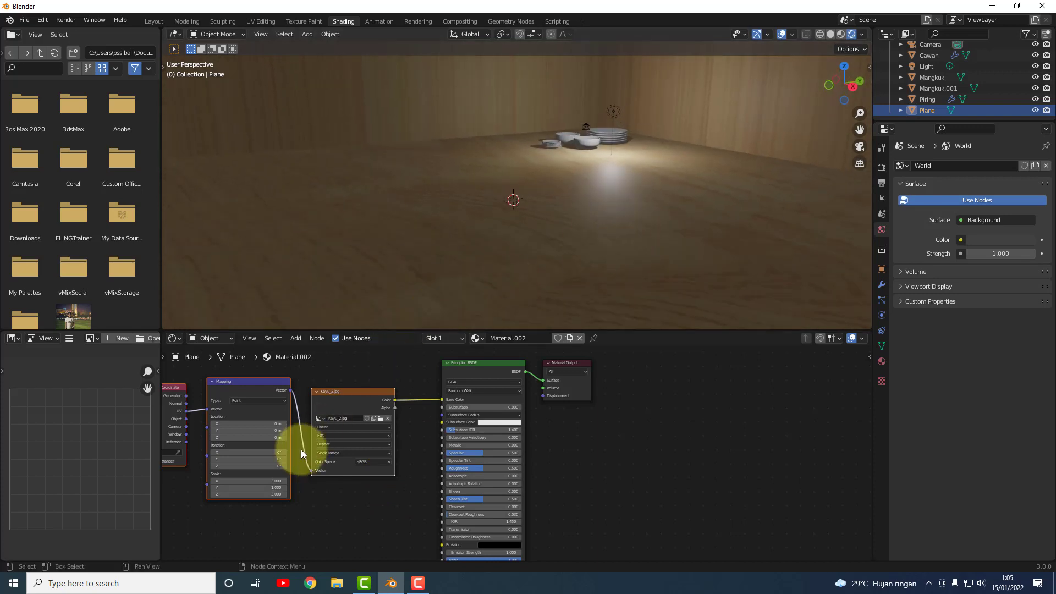
click(270, 494)
text(1)
key(Return)
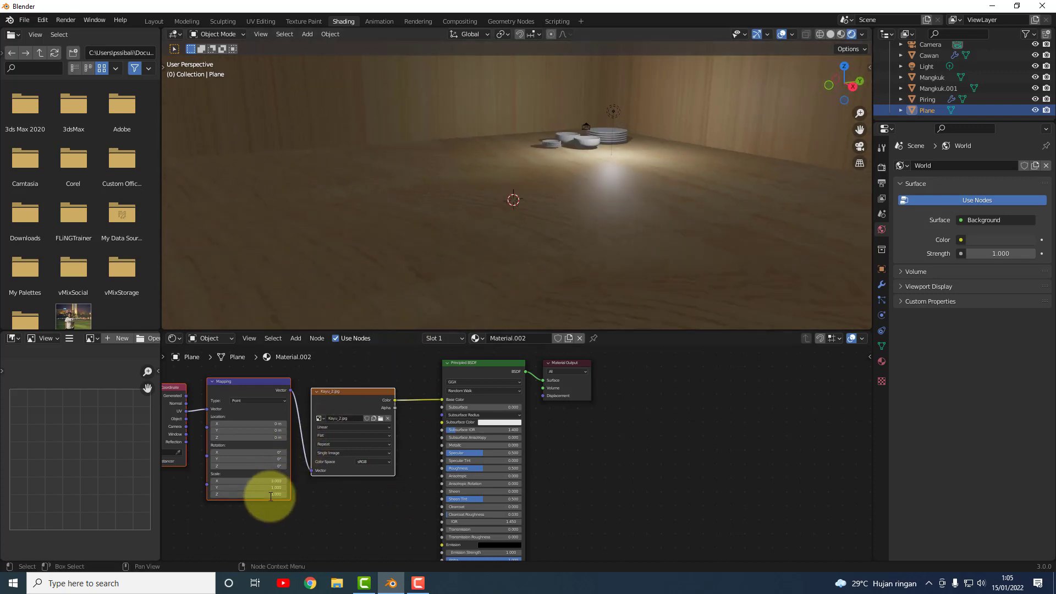
Set the wood texture's Mapping scale to 1 on X and 3 on Y.
click(278, 481)
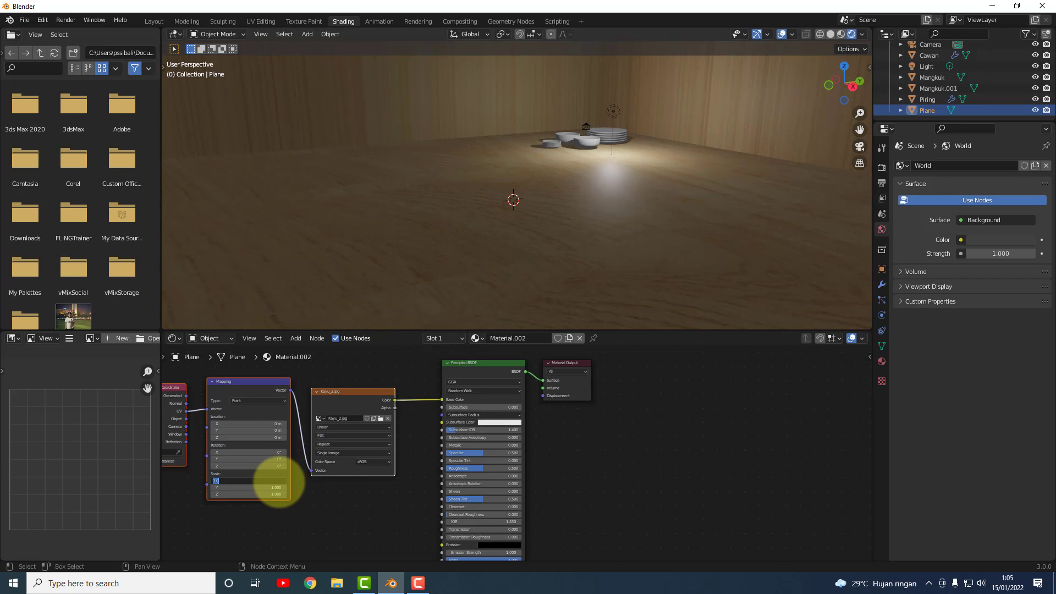
text(1)
key(Return)
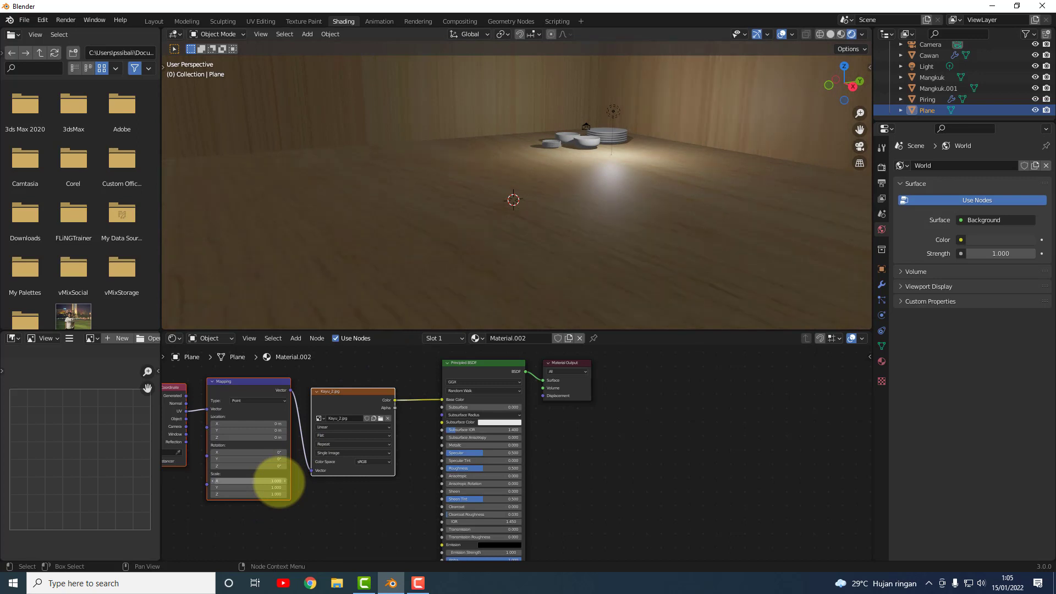
click(279, 488)
key(BackSpace)
text(3)
key(Return)
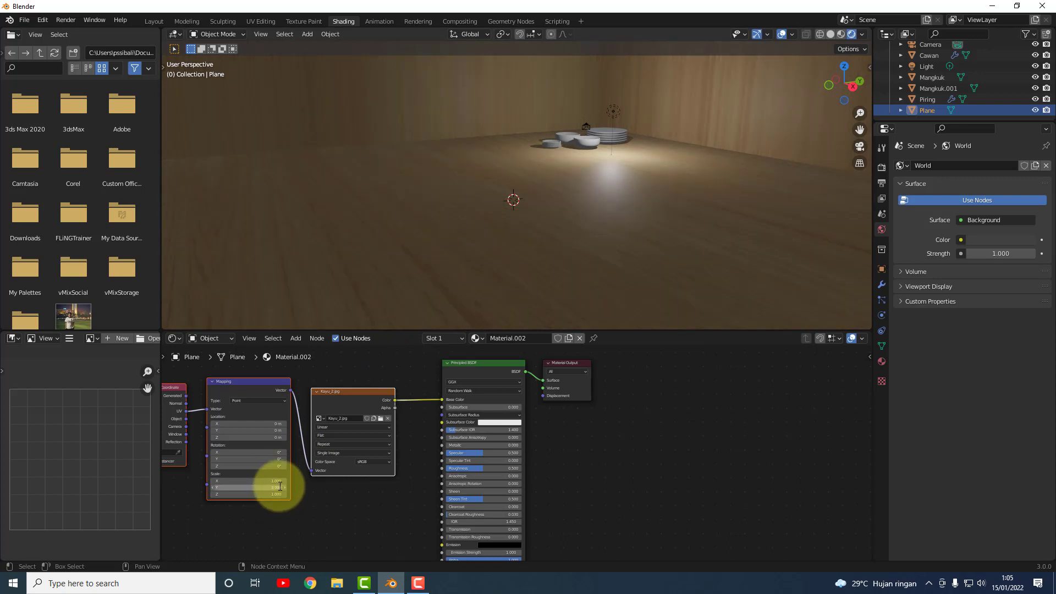
Inspect the wood grain across the floor and the Texture Coordinate node feeding the mapping.
middle_drag(575, 313, 609, 209)
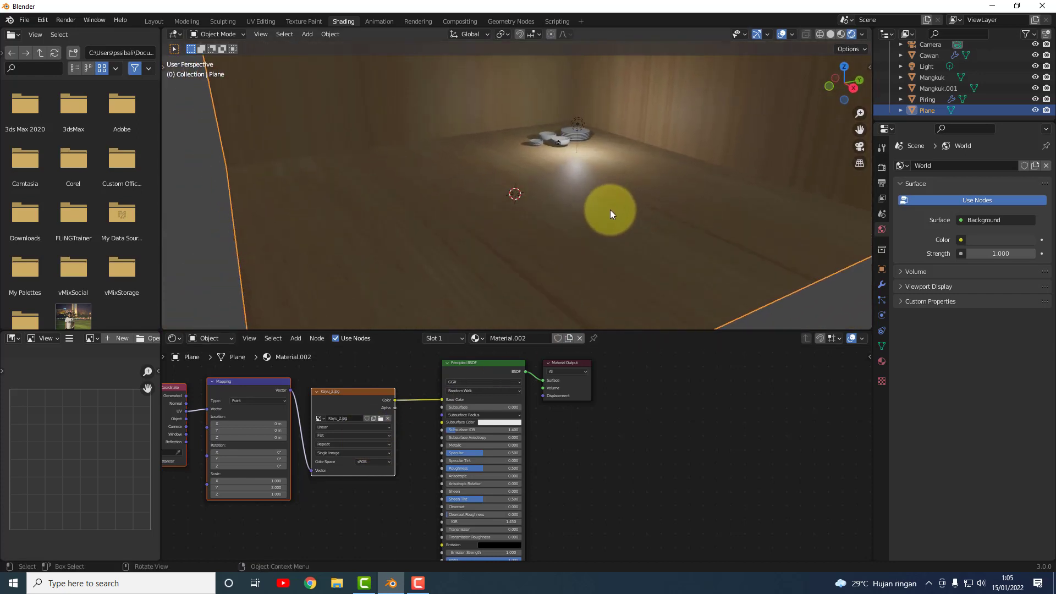
drag(364, 557, 239, 544)
scroll(262, 428, up, 1)
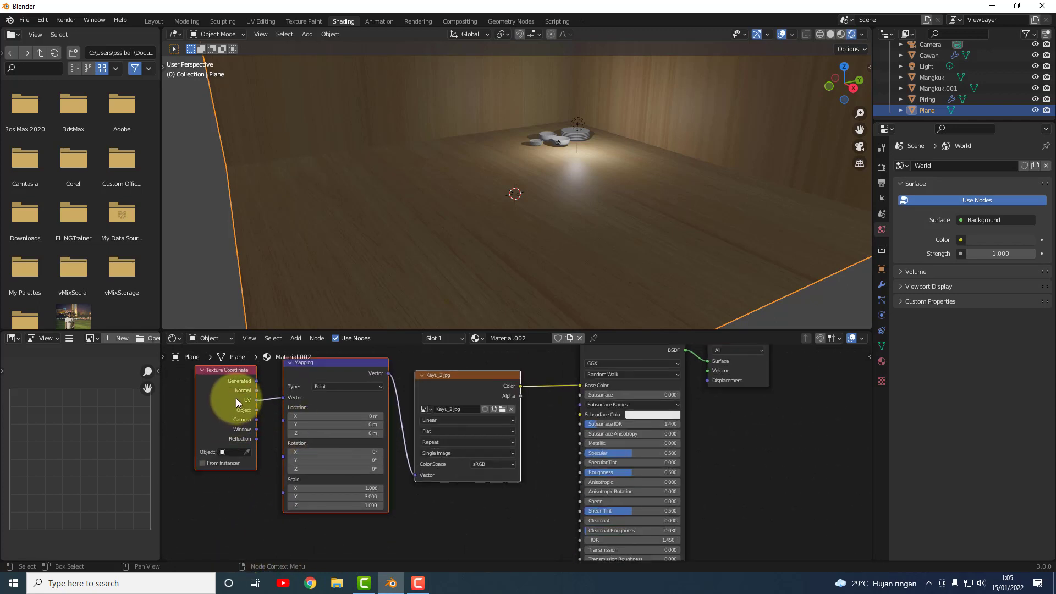
click(244, 402)
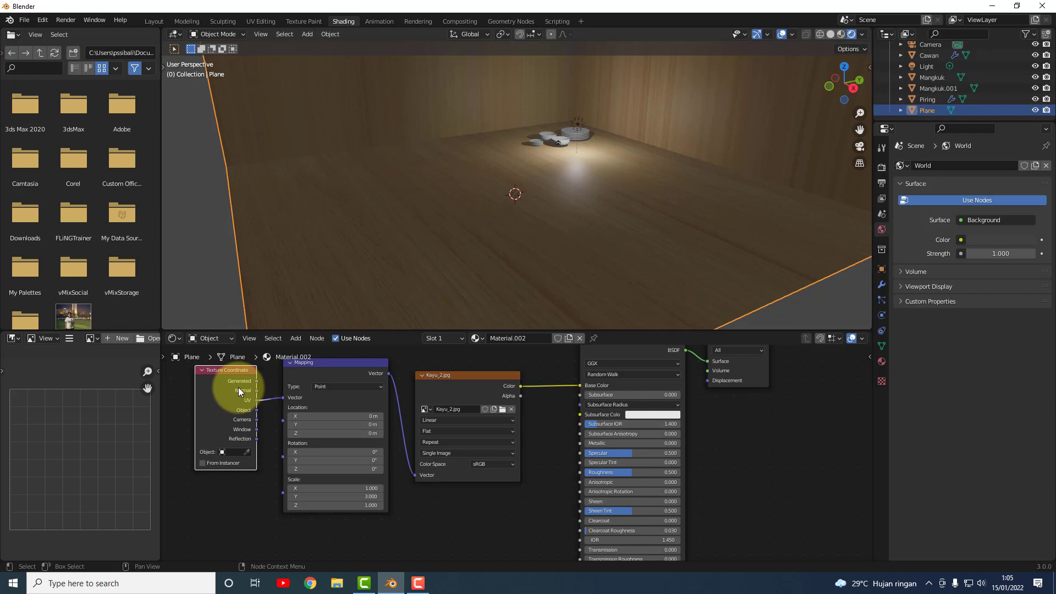
middle_drag(490, 213, 616, 271)
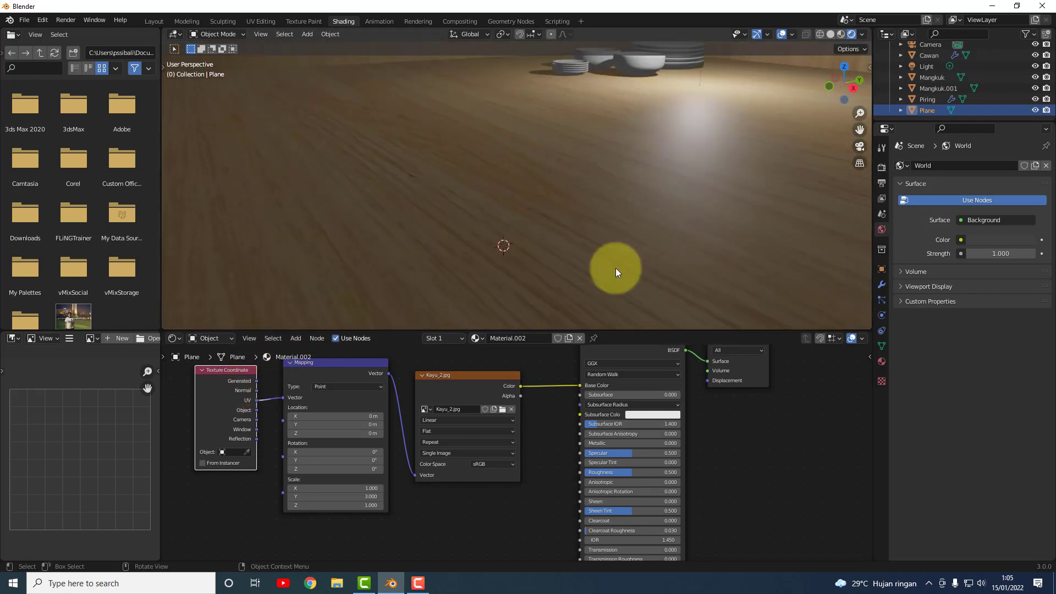
drag(860, 129, 865, 76)
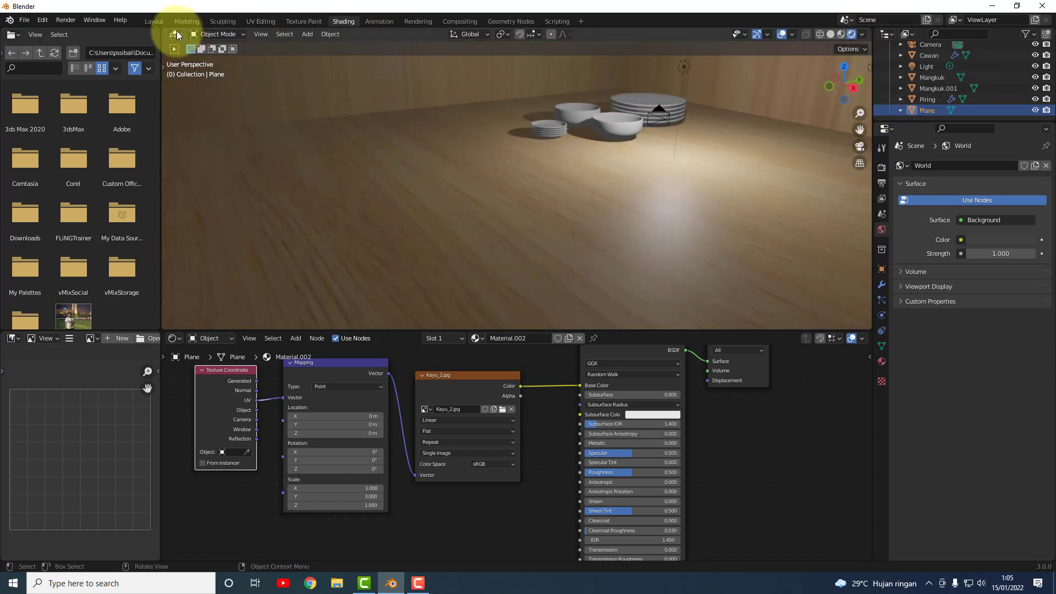
Switch to the Layout workspace, test-render the wood-textured scene and close the render window.
click(154, 21)
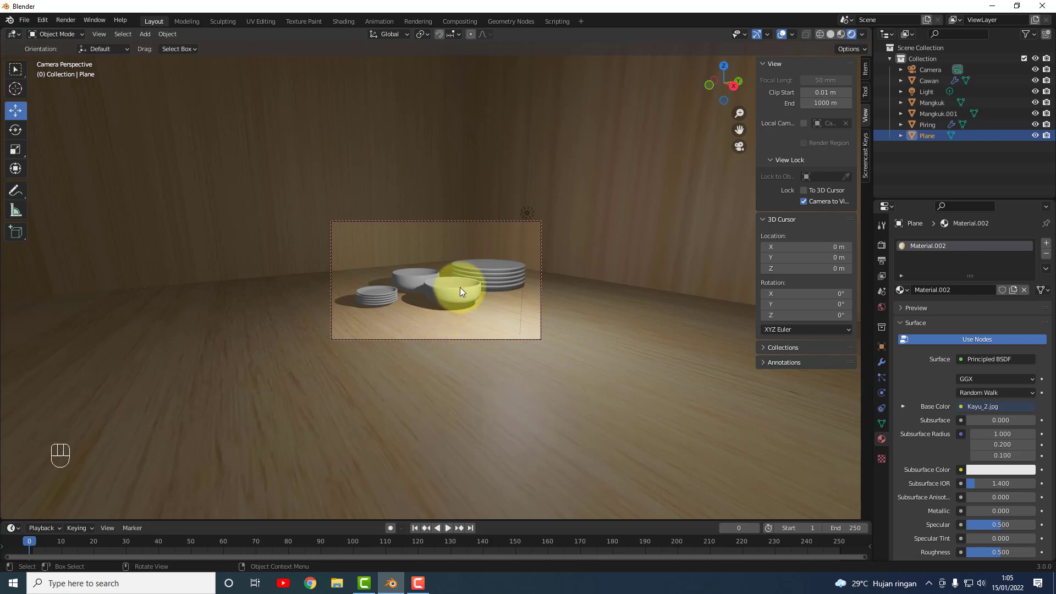
click(66, 20)
click(83, 32)
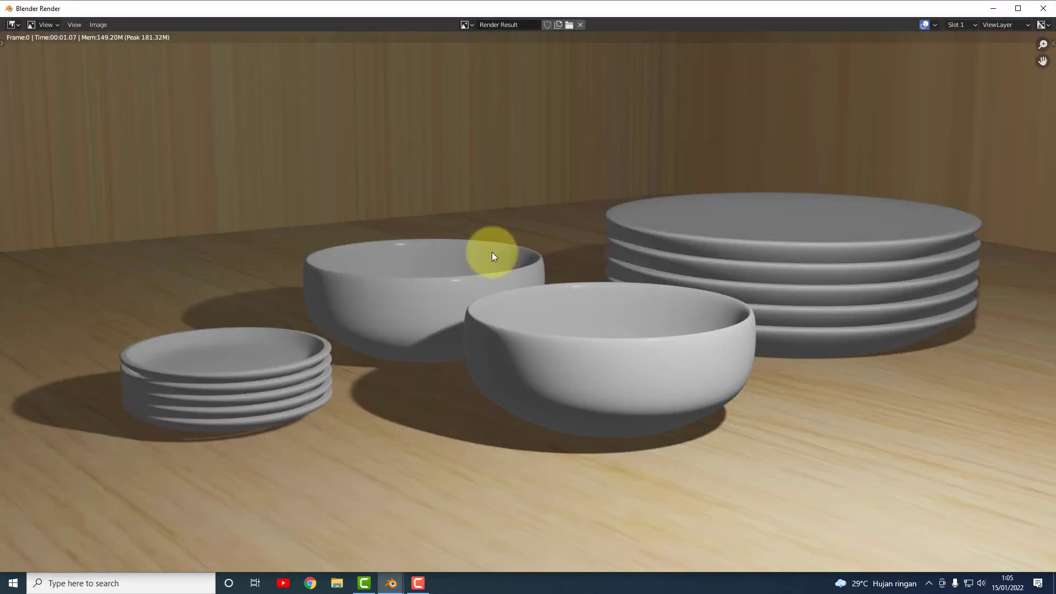
click(1042, 8)
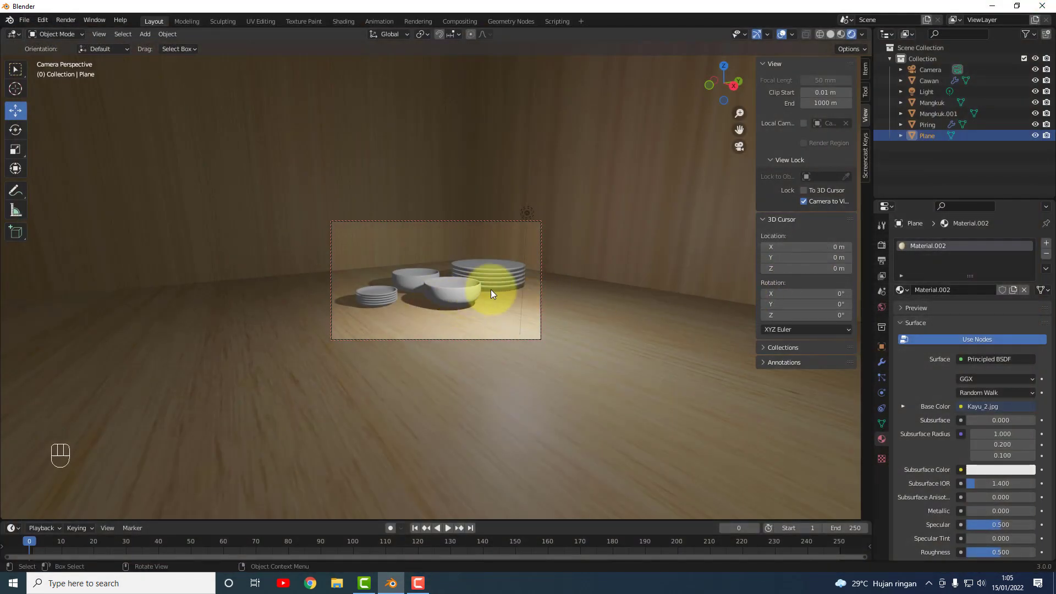
Tilt the locked camera view down so the tableware sits higher in the frame, and hide the sidebar.
middle_drag(477, 295, 479, 308)
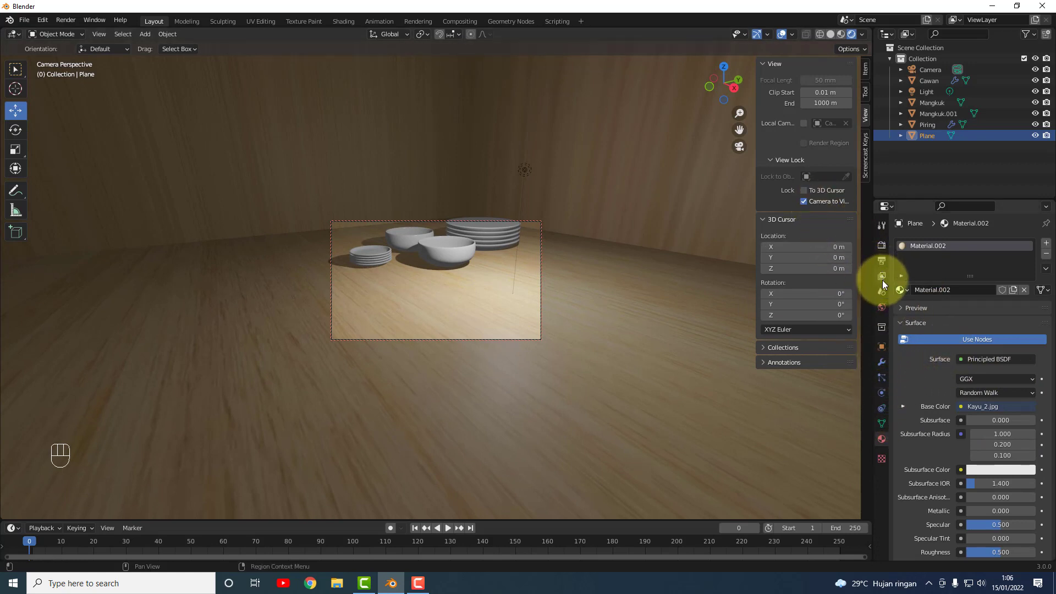
key(n)
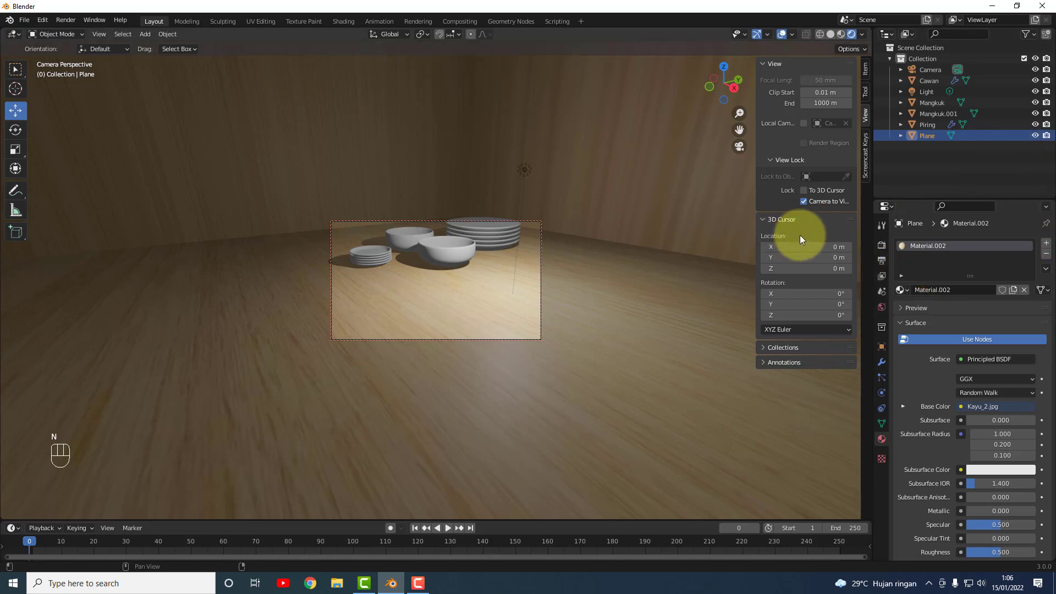
click(664, 242)
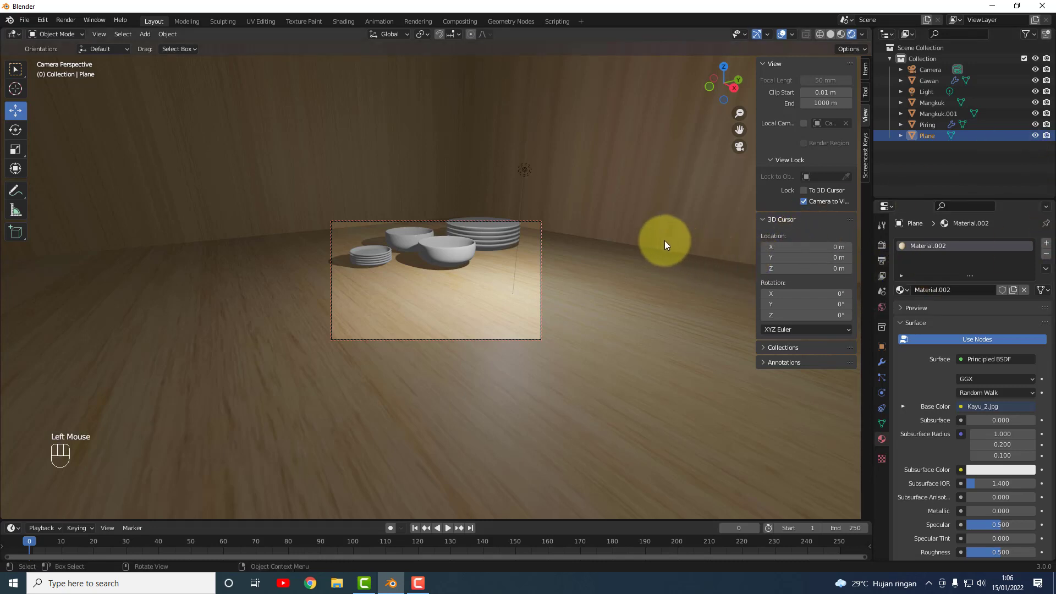
key(n)
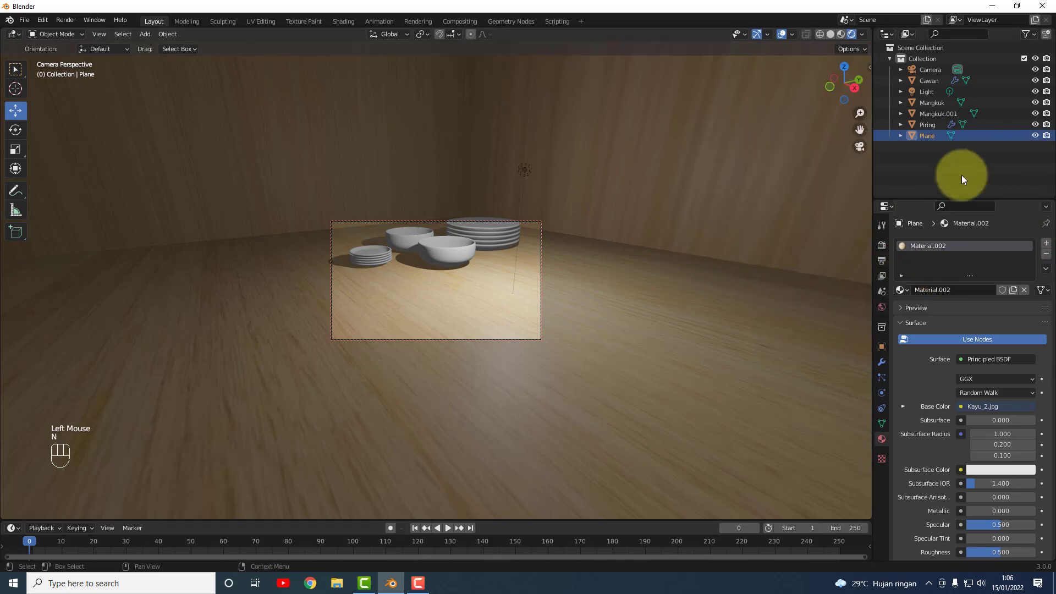
Tilt the camera further down and set its lens shift to X 0 and Y 0.480.
click(940, 65)
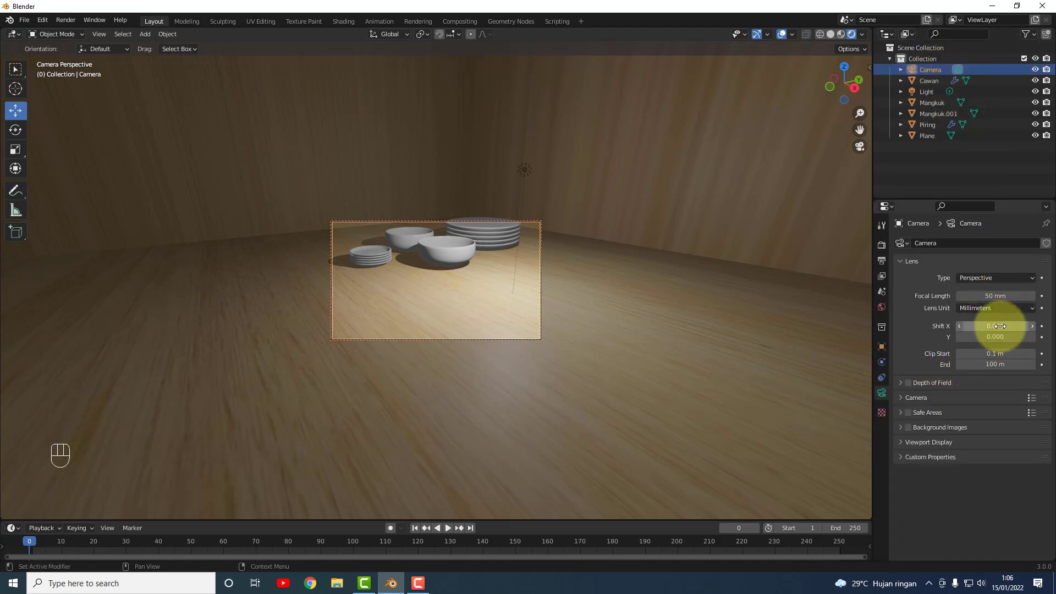
drag(999, 326, 1020, 337)
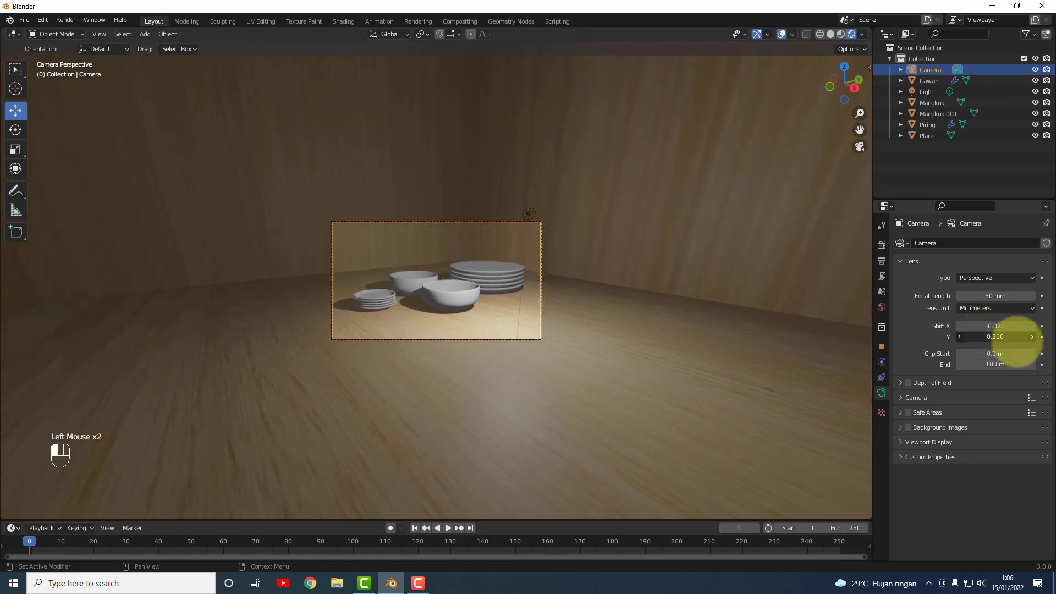
middle_drag(485, 287, 484, 305)
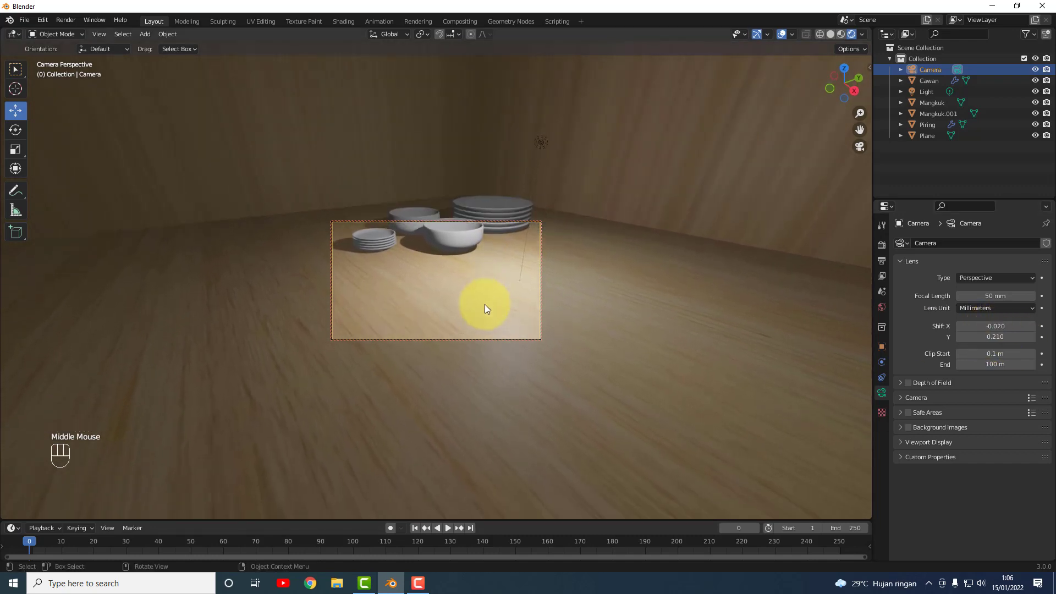
drag(996, 326, 1017, 343)
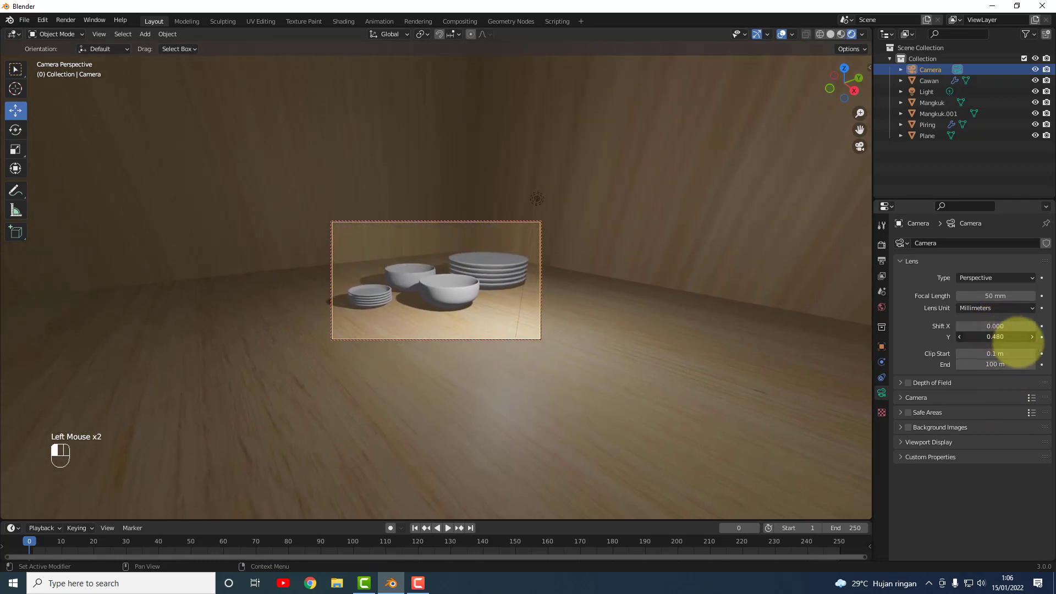
Set the camera's focal length to 35 mm and its lens shift to X 0.030 and Y 0.300, moving the camera slightly closer.
click(996, 297)
text(35)
key(Return)
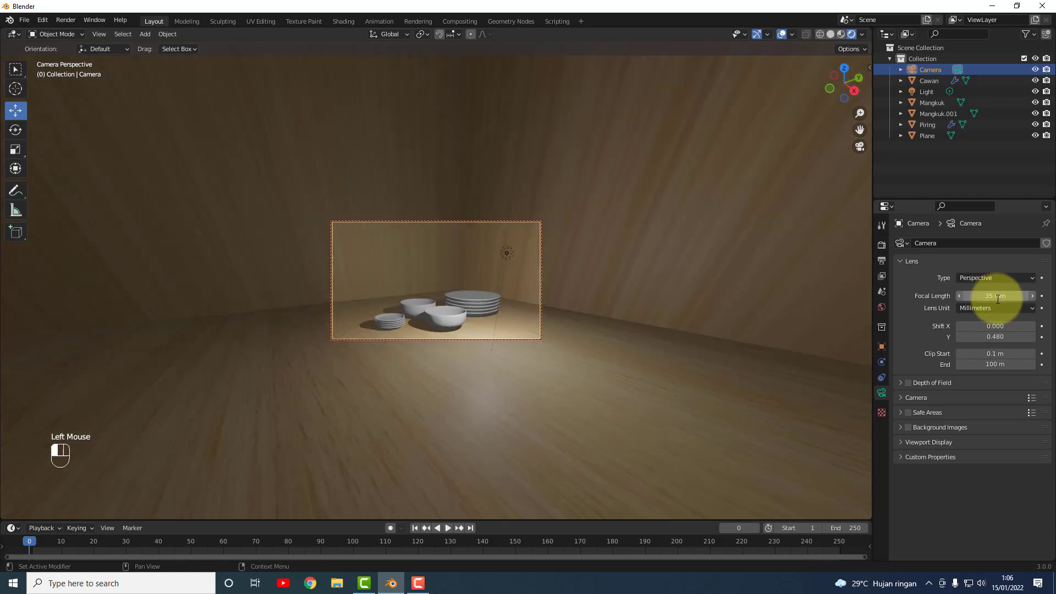
drag(983, 326, 984, 337)
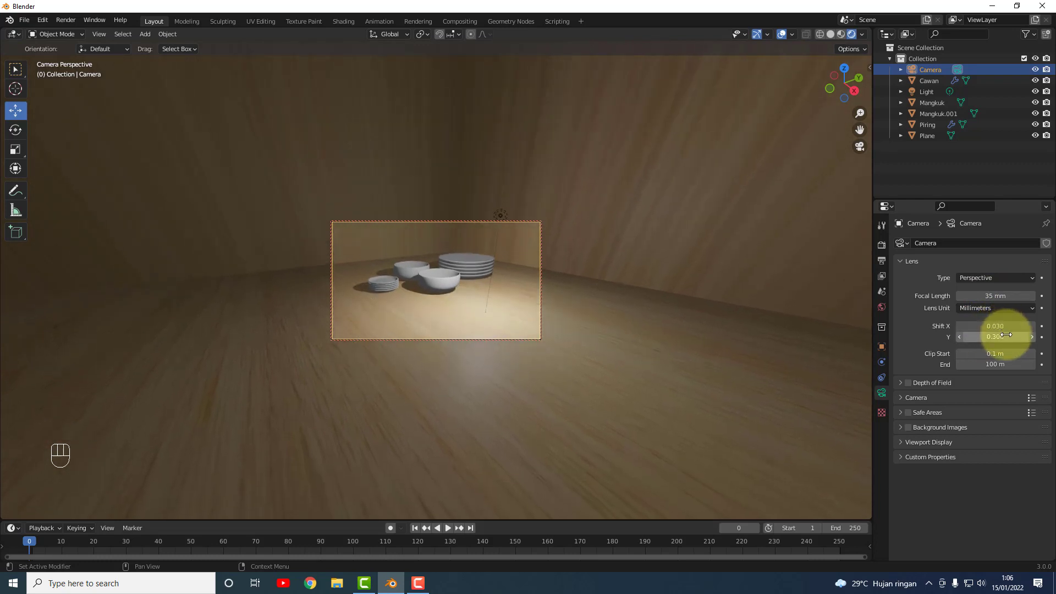
scroll(465, 272, up, 7)
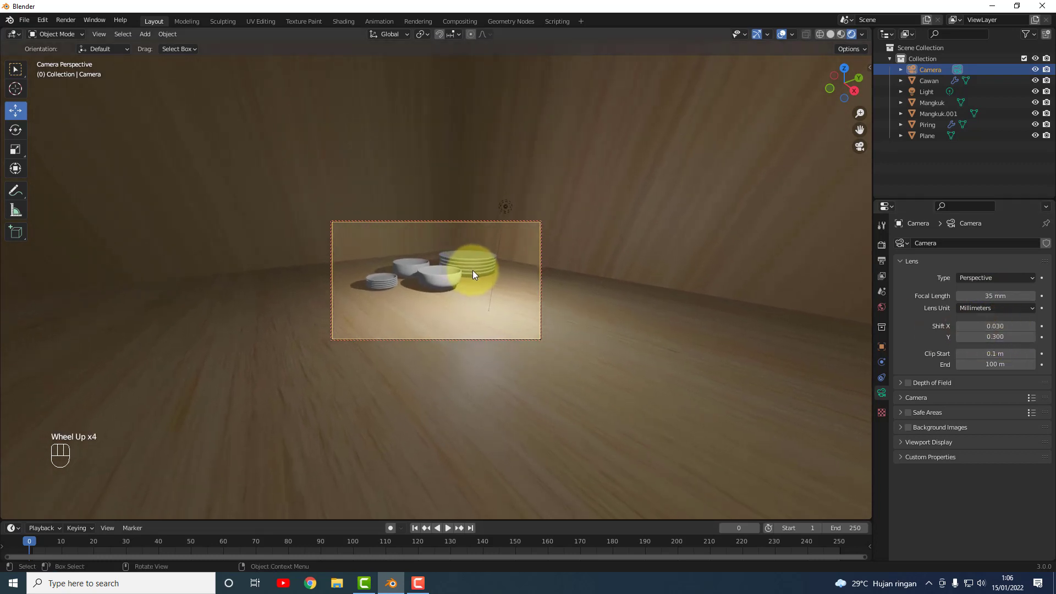
mouse_move(993, 328)
mouse_down()
mouse_move(1006, 328)
mouse_move(996, 328)
mouse_up()
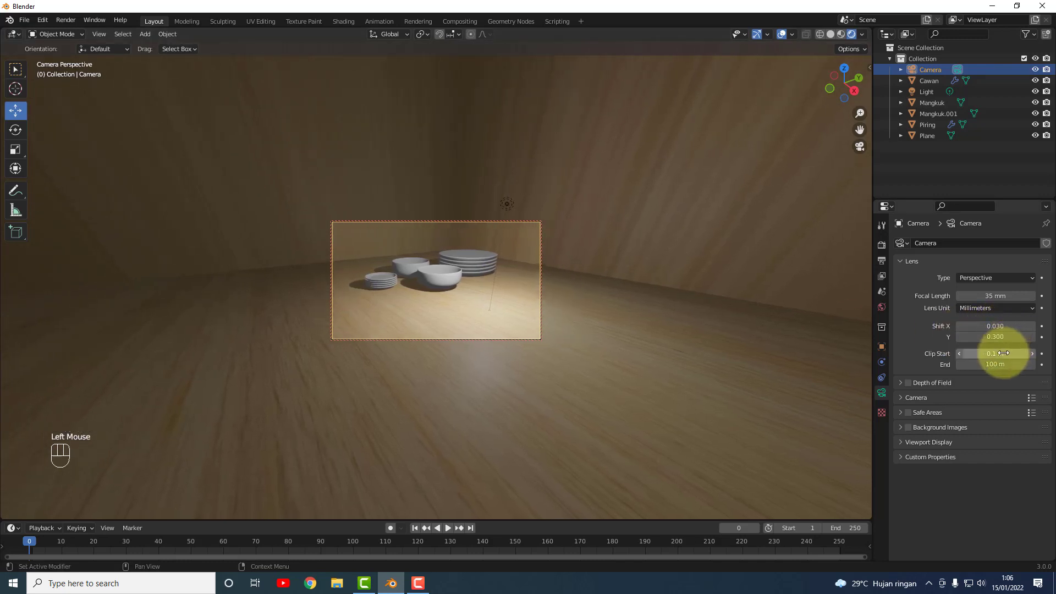
Set the camera's focal length to 40 mm and its lens shift to X -0.010 and Y 0.380.
click(997, 297)
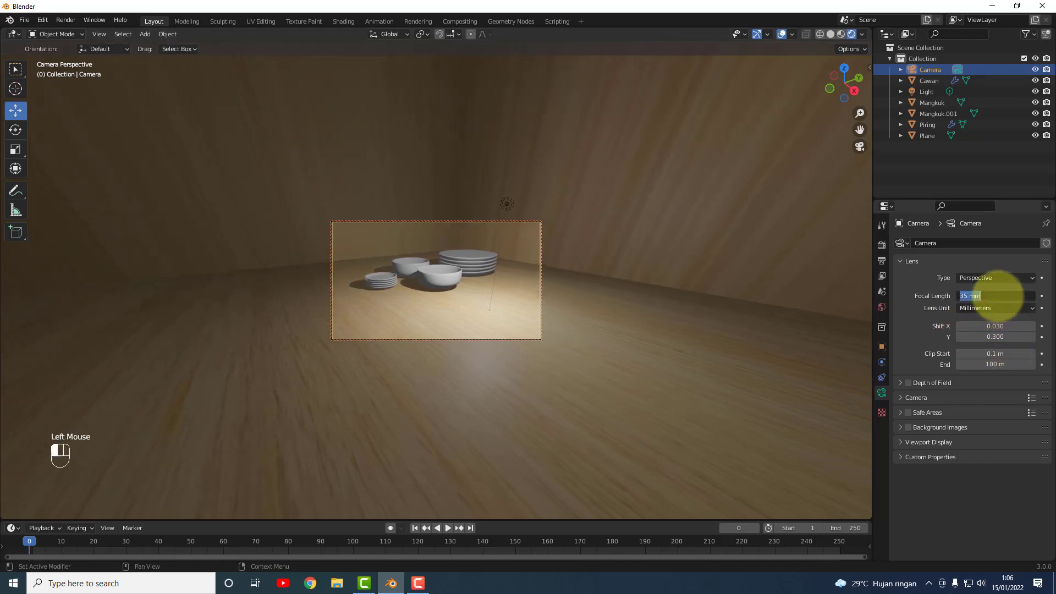
text(40)
key(Return)
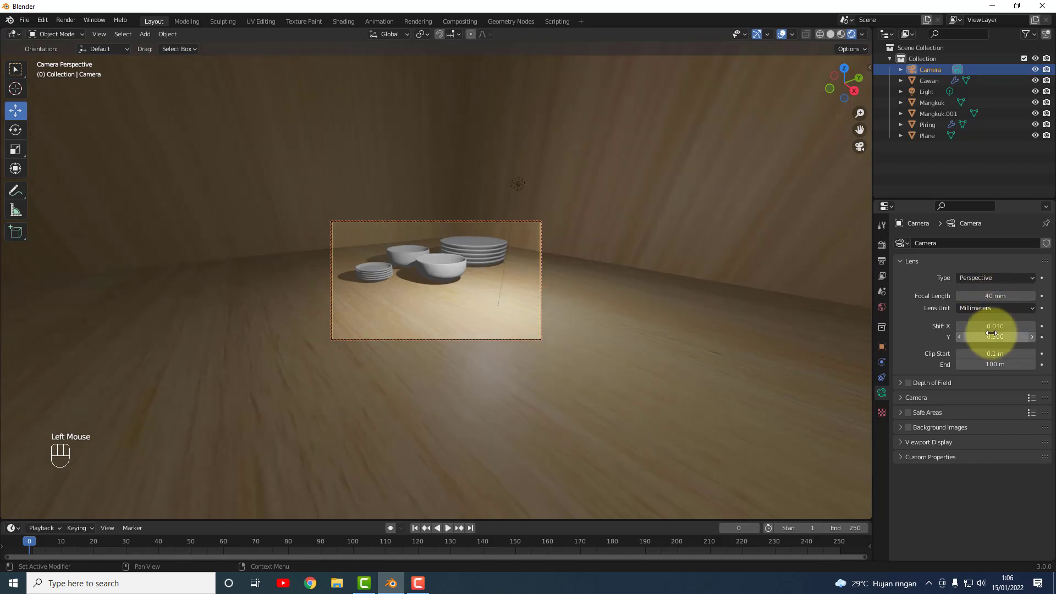
mouse_move(992, 325)
mouse_down()
mouse_move(1008, 336)
mouse_move(991, 338)
mouse_up()
scroll(485, 269, up, 1)
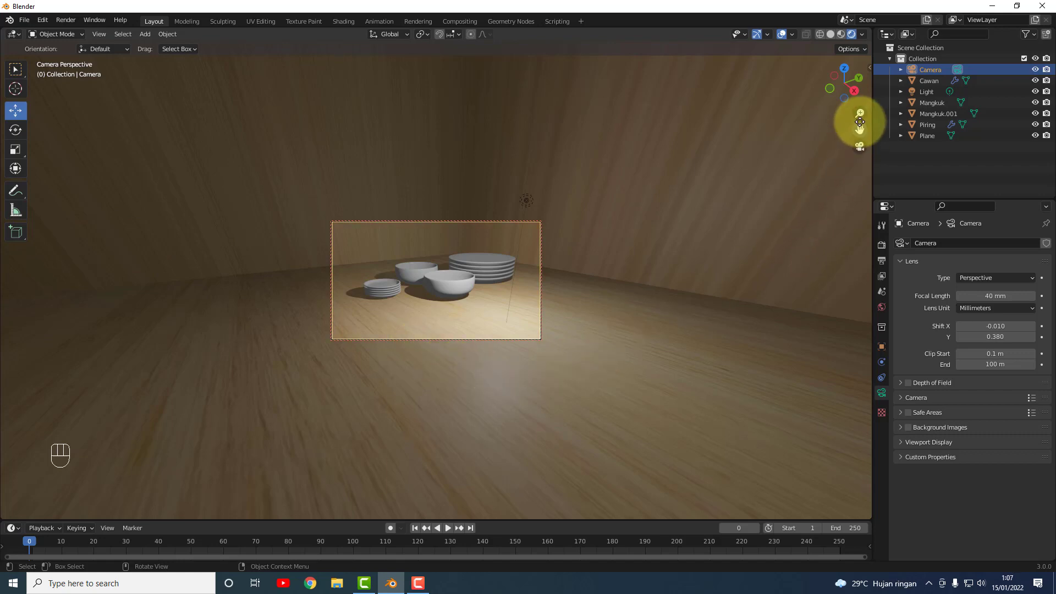
Inspect the tableware from outside the camera and return to the camera view.
click(861, 146)
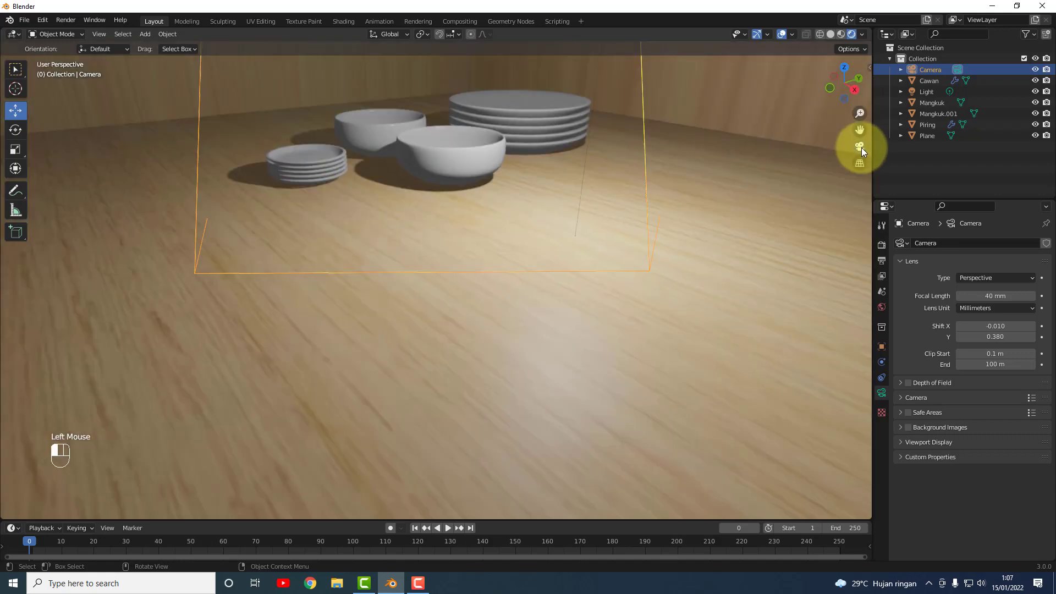
click(582, 275)
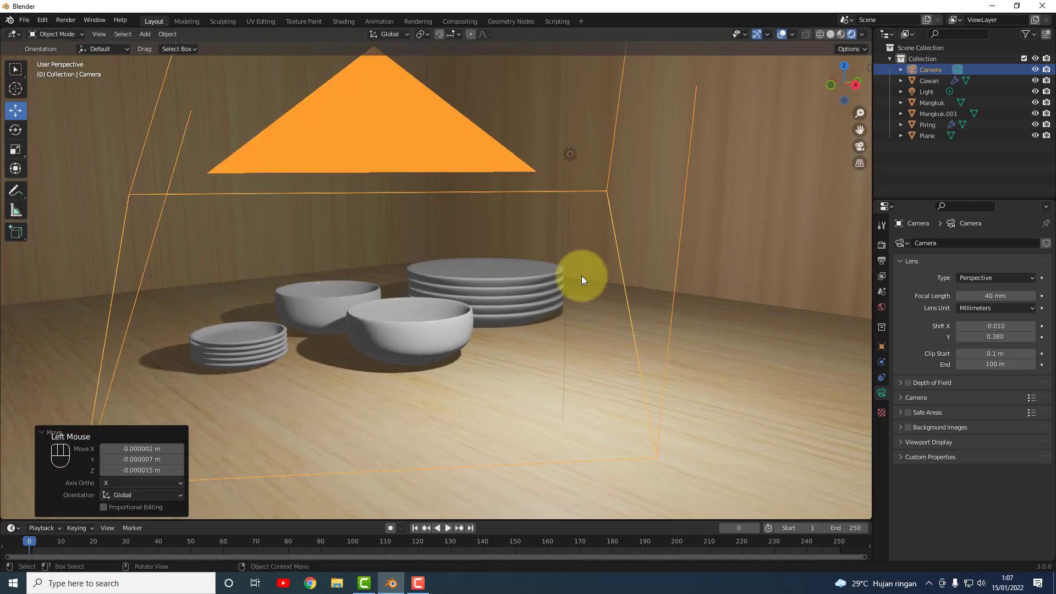
key(grave)
click(503, 314)
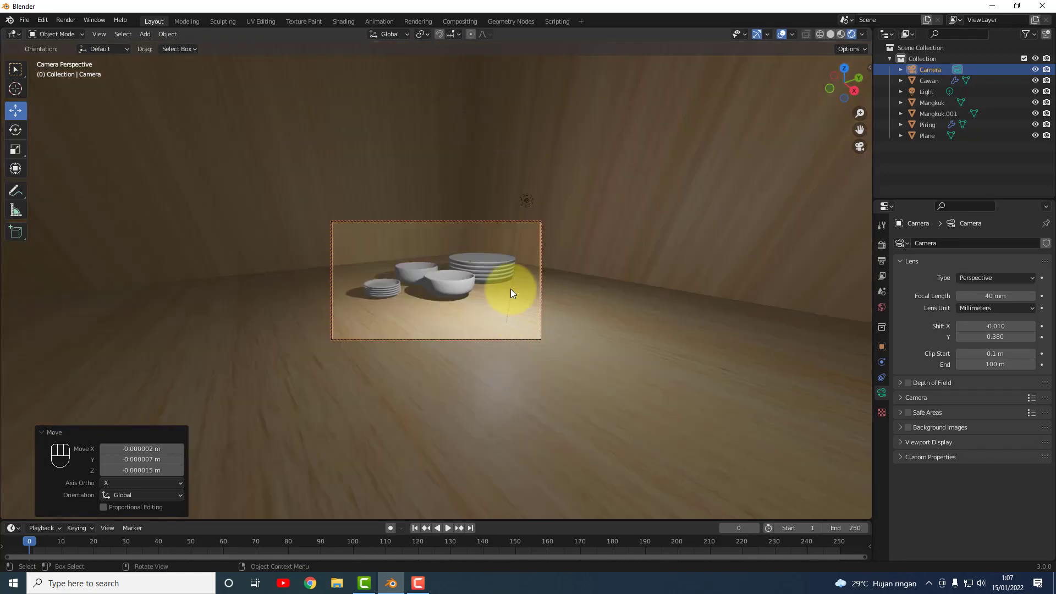
scroll(463, 279, up, 2)
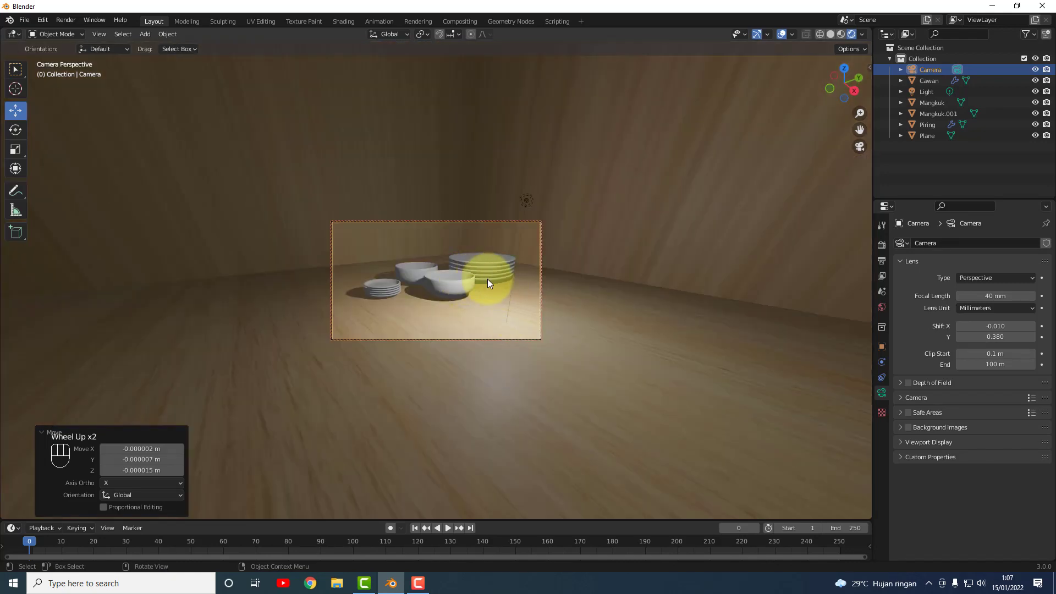
Render the tableware scene through the camera as a still image, check the result and close the render window.
click(66, 20)
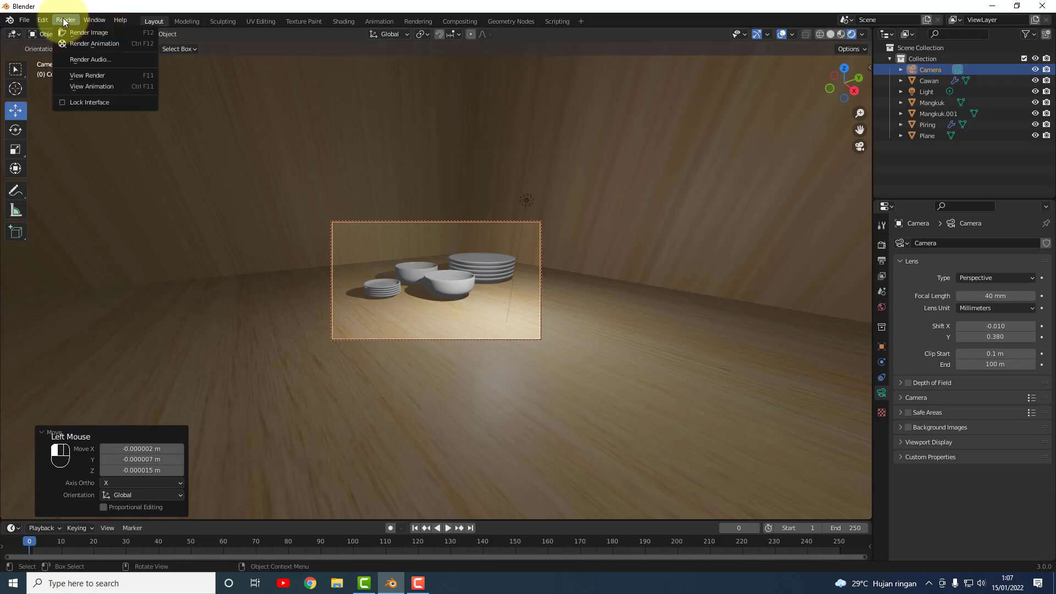
click(73, 32)
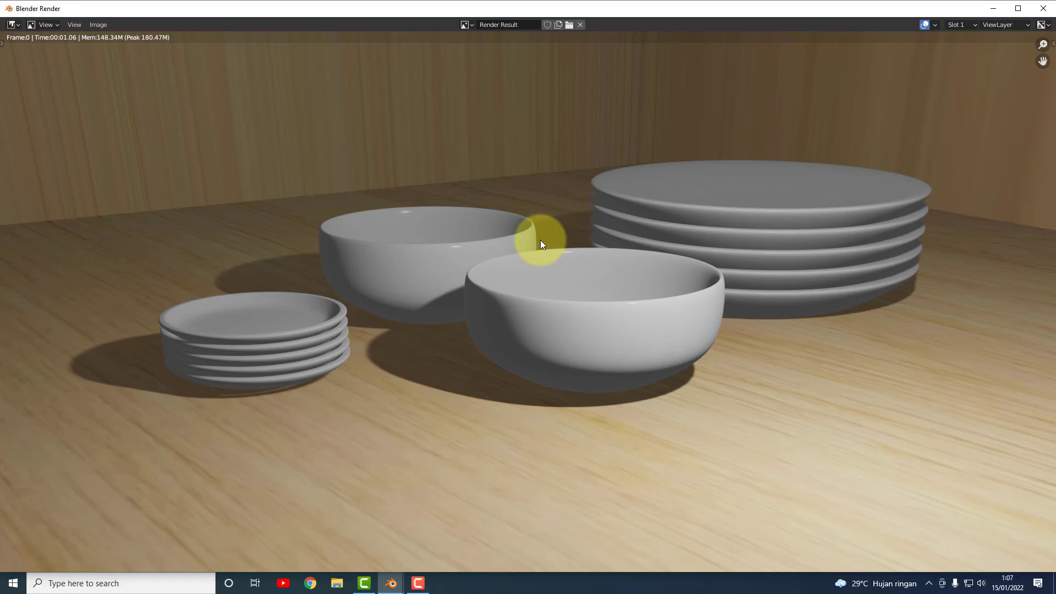
click(1042, 8)
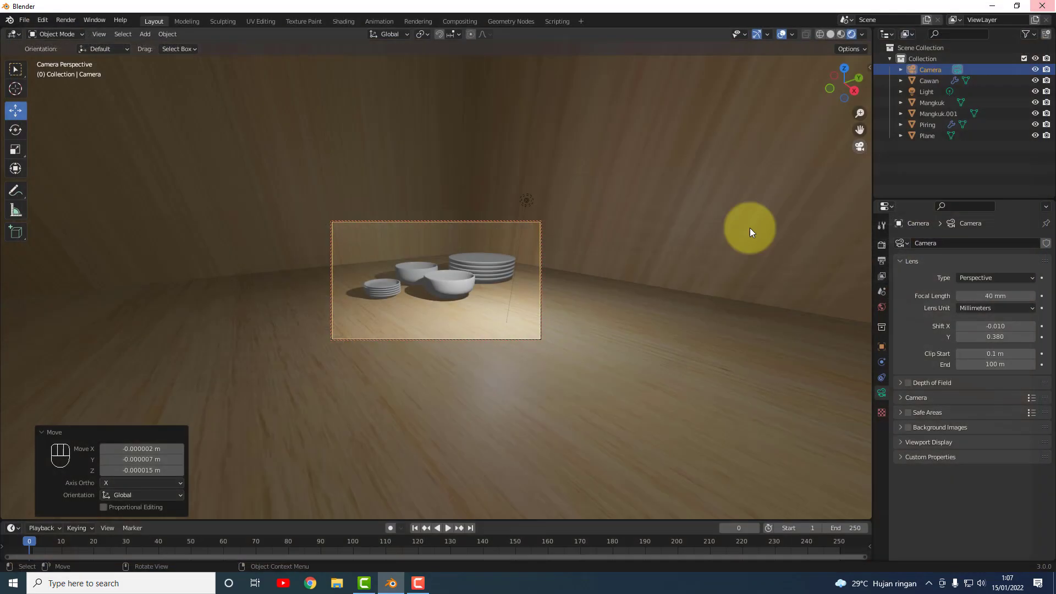
Save the scene in the Sample folder as "Pemodelan Mangkuk Piring dan Cawan.blend".
click(32, 21)
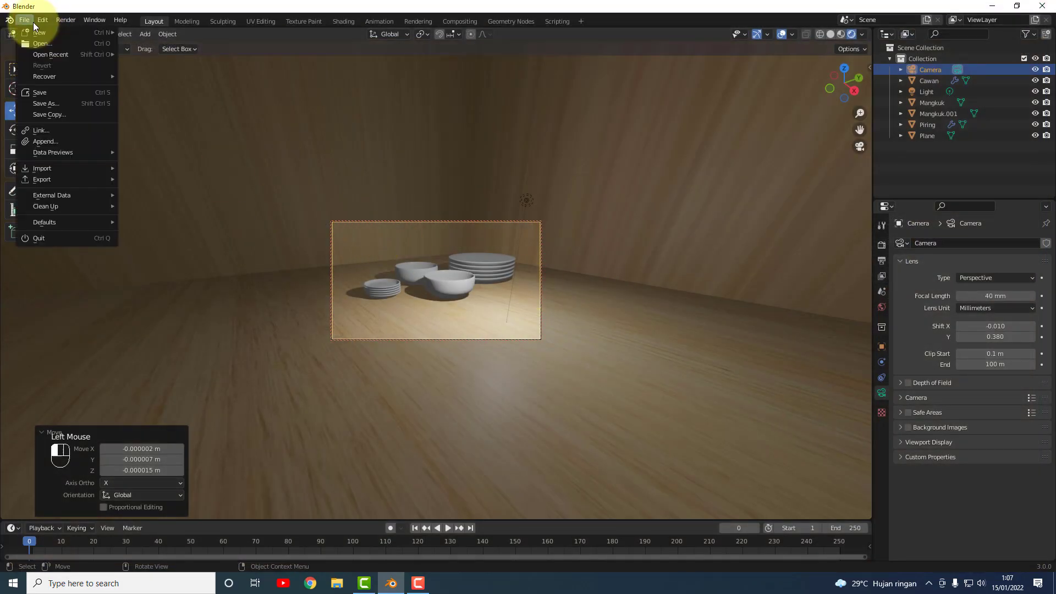
click(42, 101)
click(442, 438)
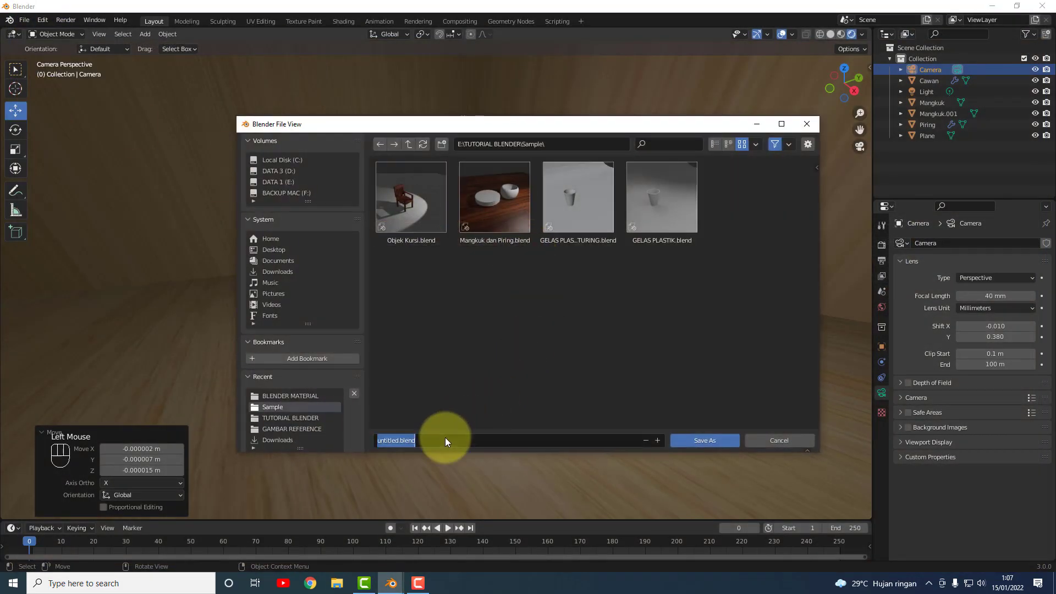
text(Pemo)
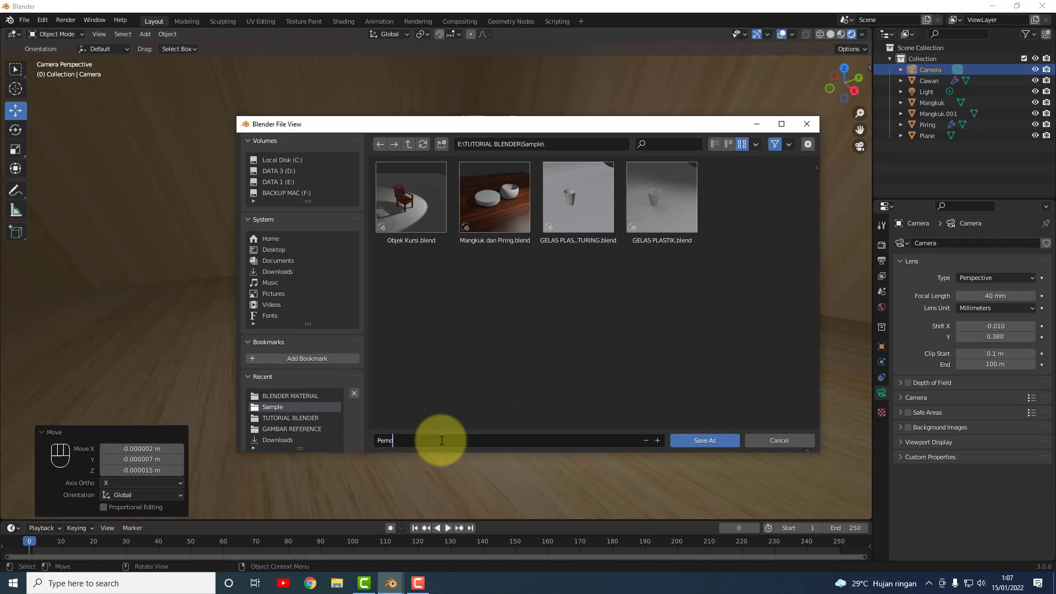
key(BackSpace)
text(odelan Mangkuk Piring dan Cawan)
click(704, 439)
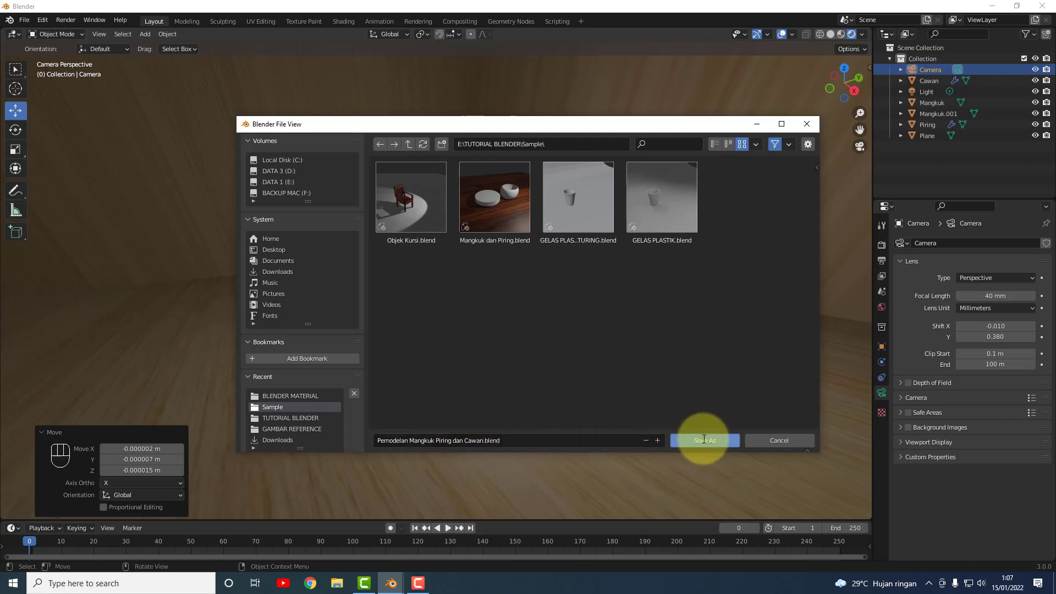
click(704, 439)
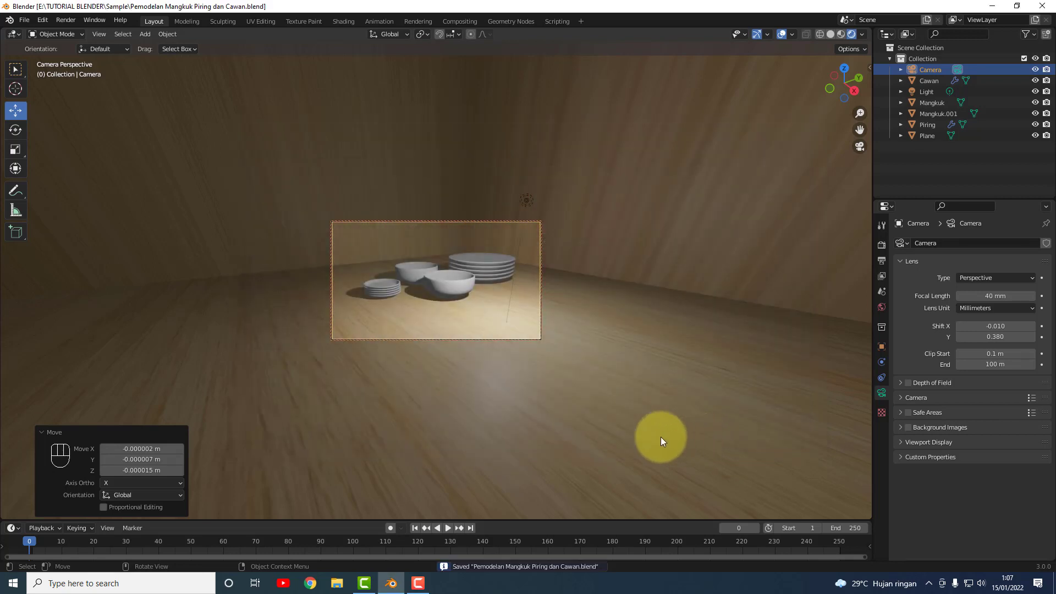
Select the wood-textured plane, view the scene in solid shading and return to rendered shading.
click(557, 364)
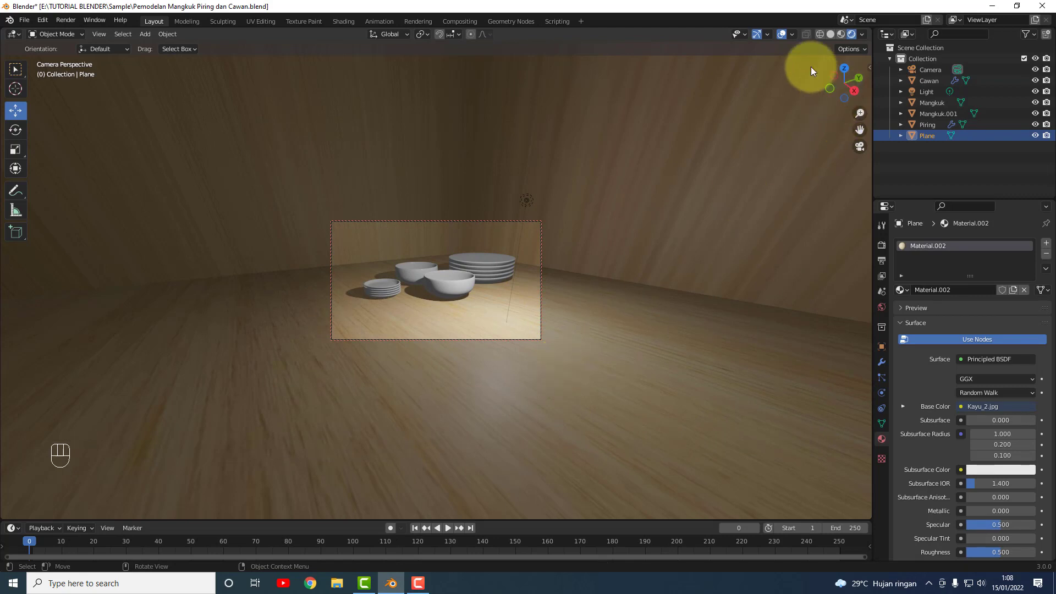
click(829, 34)
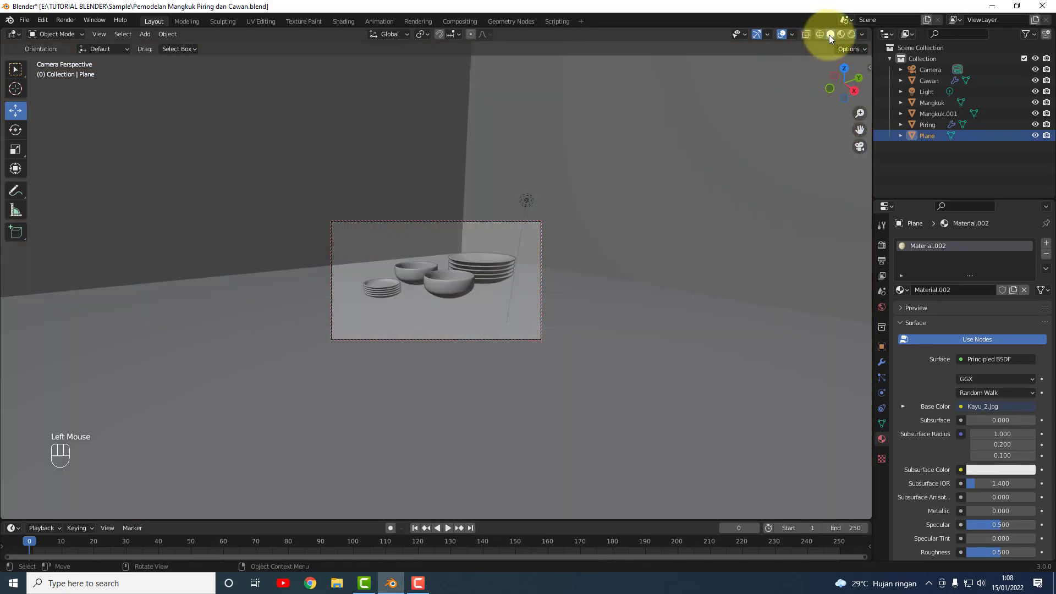
click(850, 34)
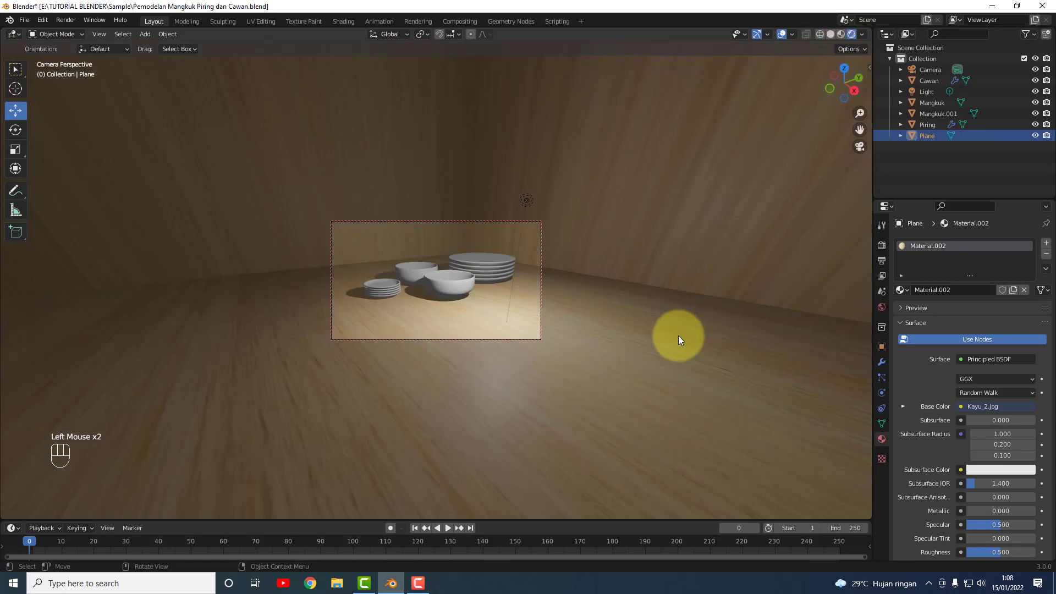